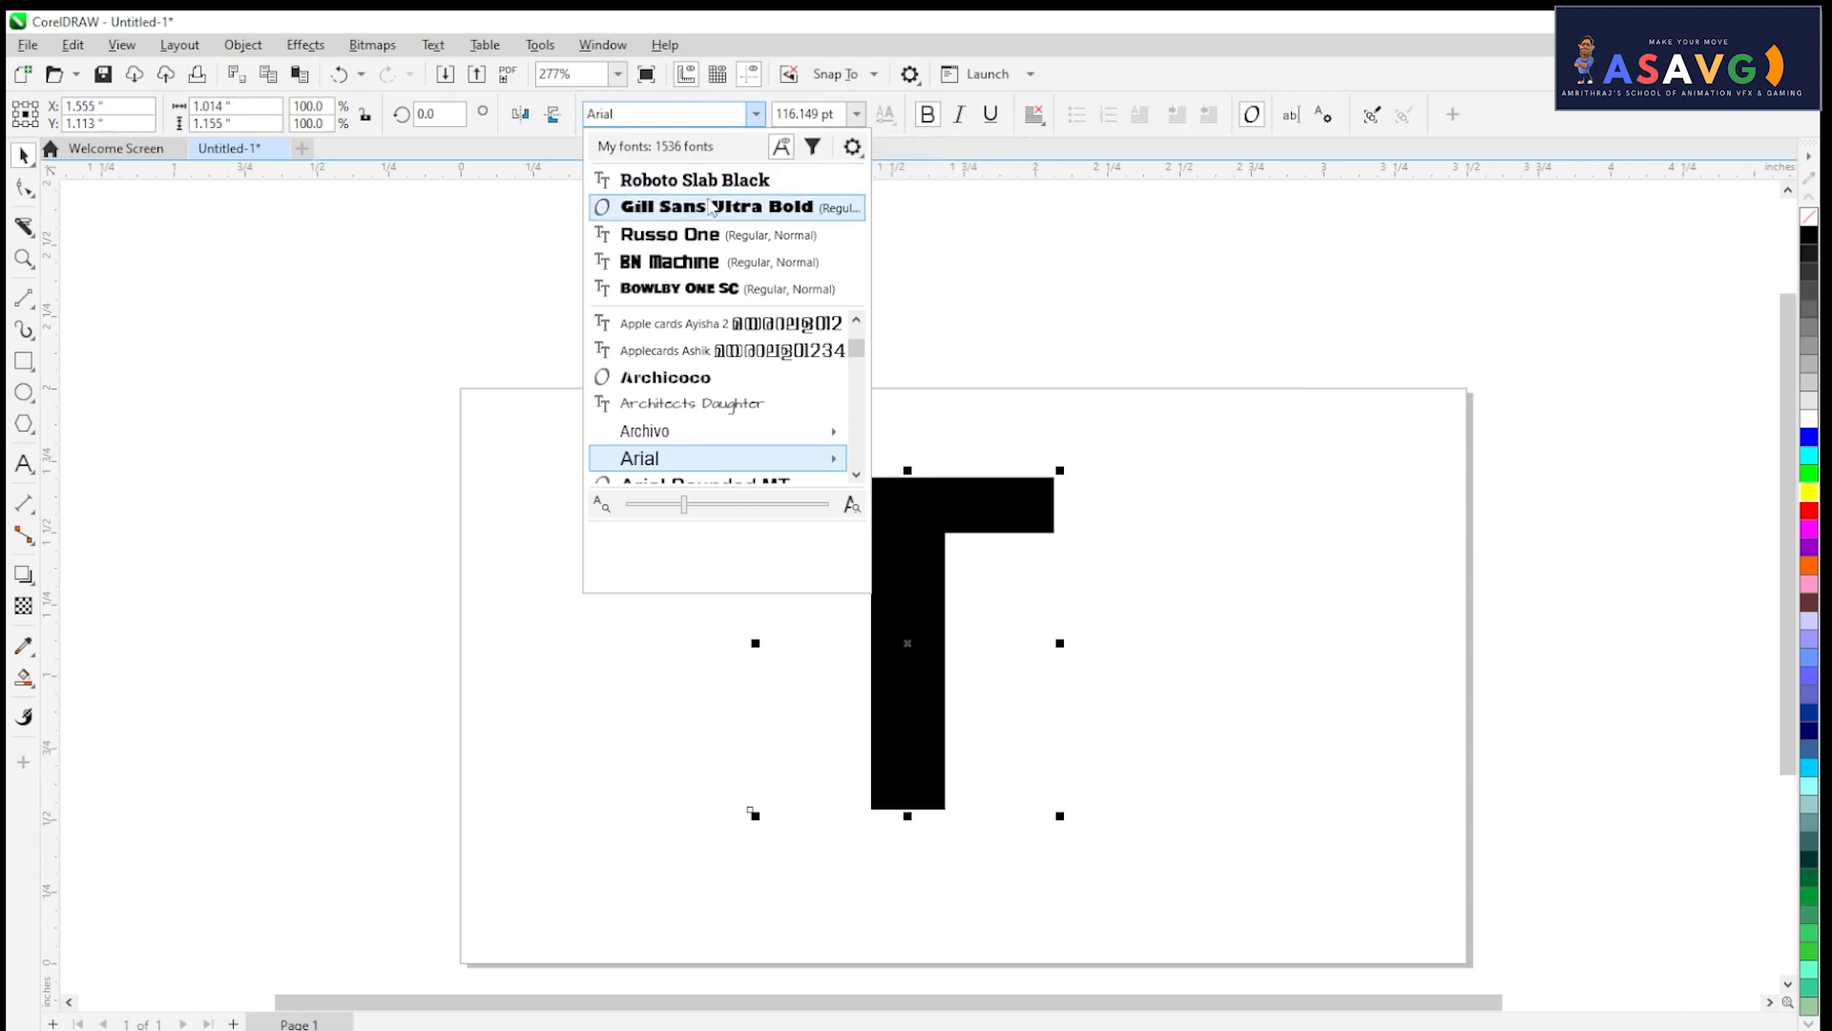
Step: Set the font of the letter T to BN Machine
left_click(692, 287)
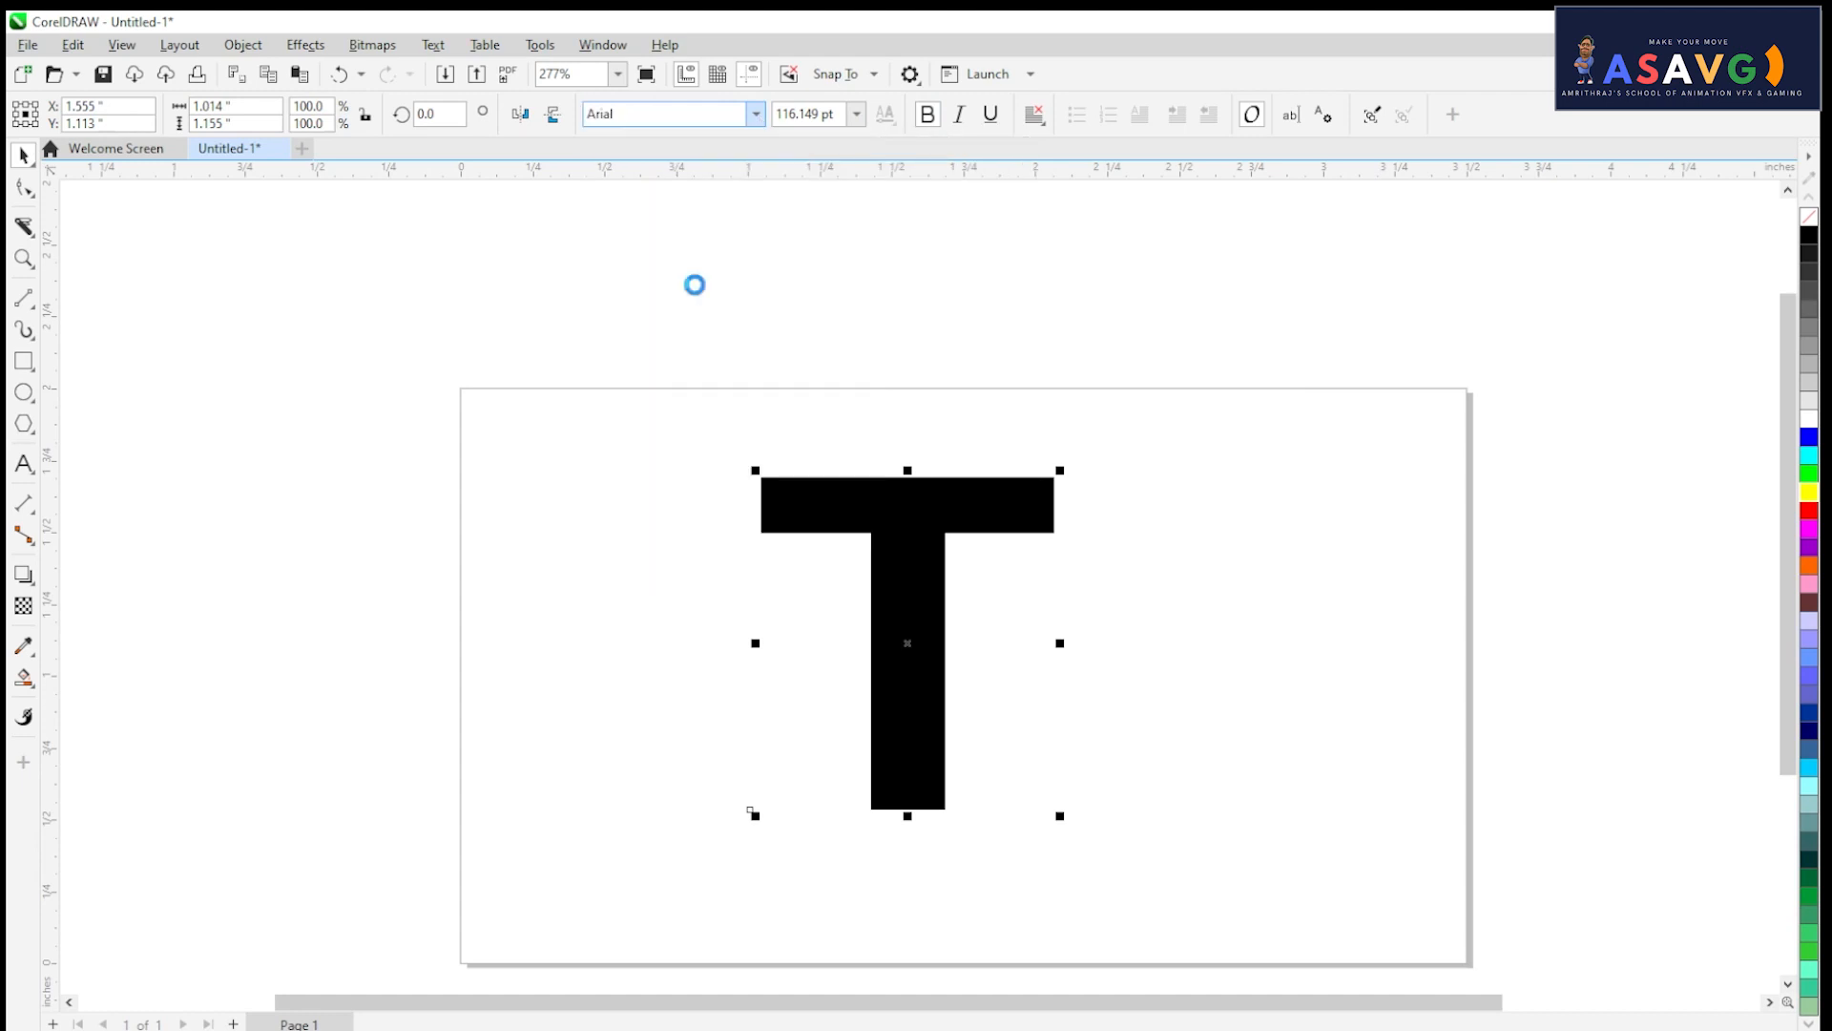
left_click(683, 121)
left_click(756, 115)
left_click(708, 287)
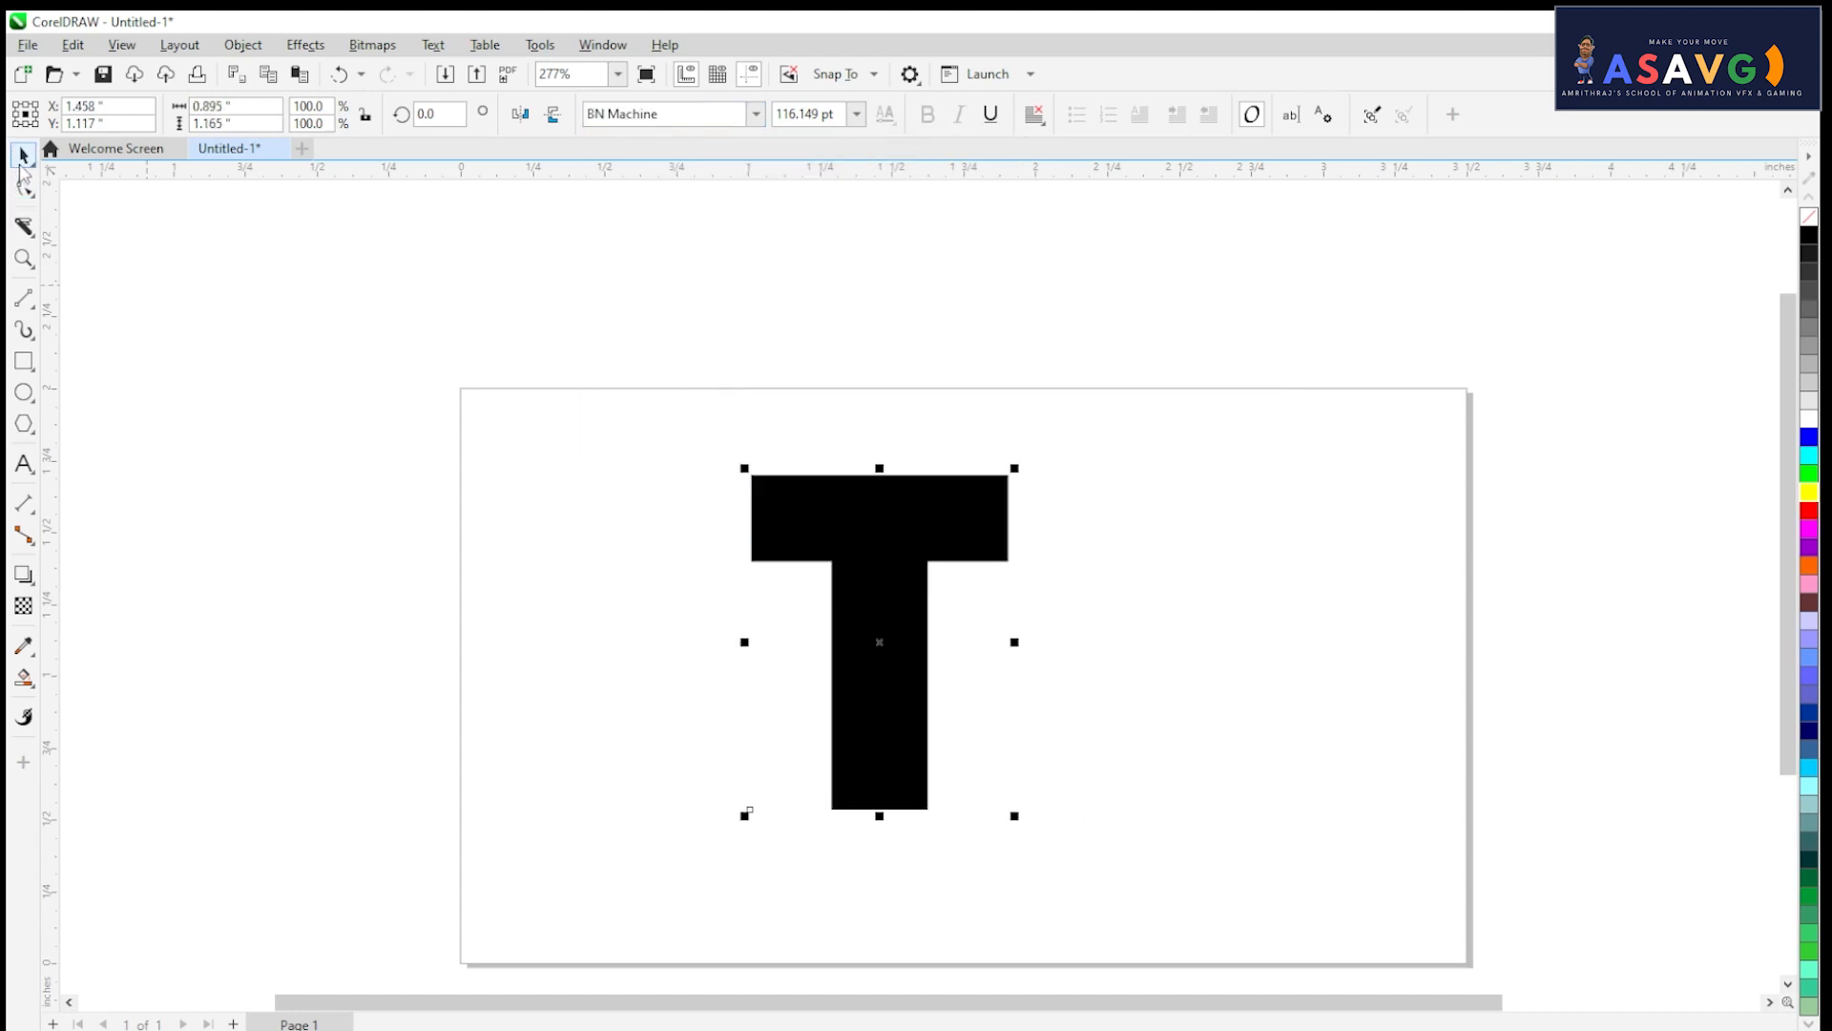
Step: Enlarge the T to about 1.17 by 1.64 inches and reposition it near the middle of the page
scroll(891, 543, "down", 1)
left_click_drag(1011, 766, 1056, 835)
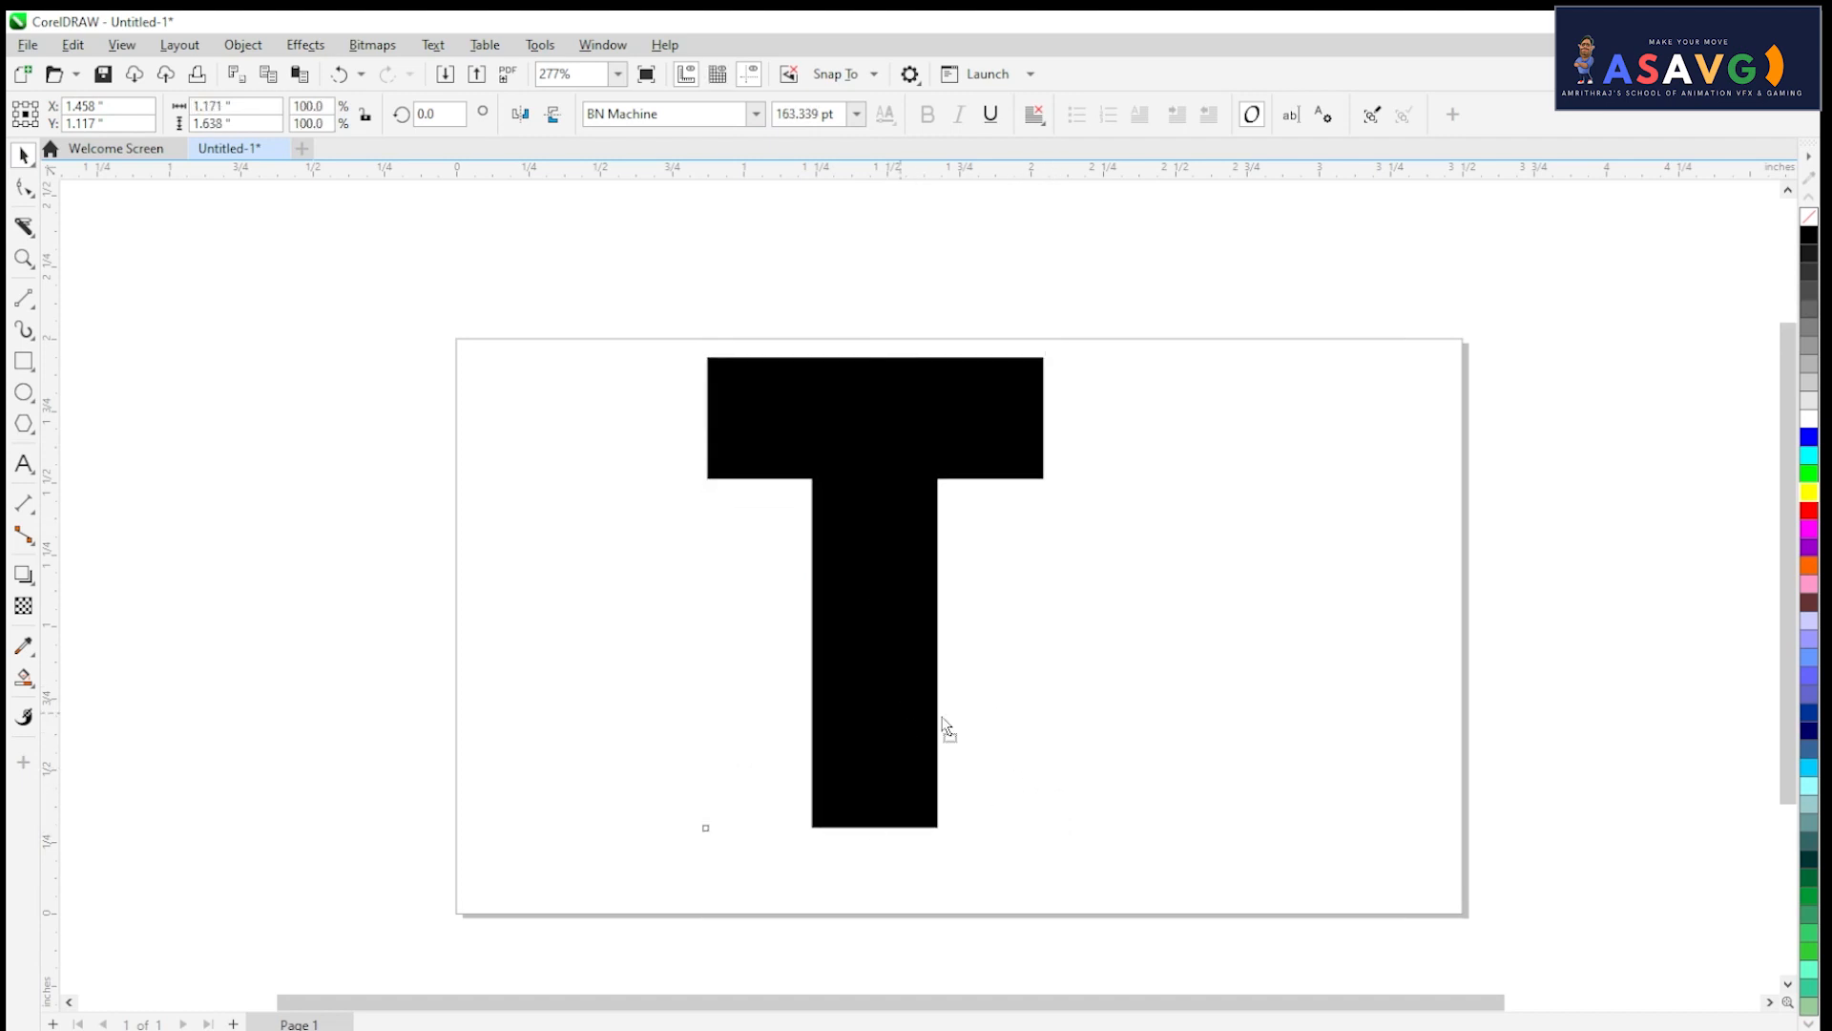
left_click_drag(943, 723, 948, 716)
left_click(1090, 664)
left_click(961, 660)
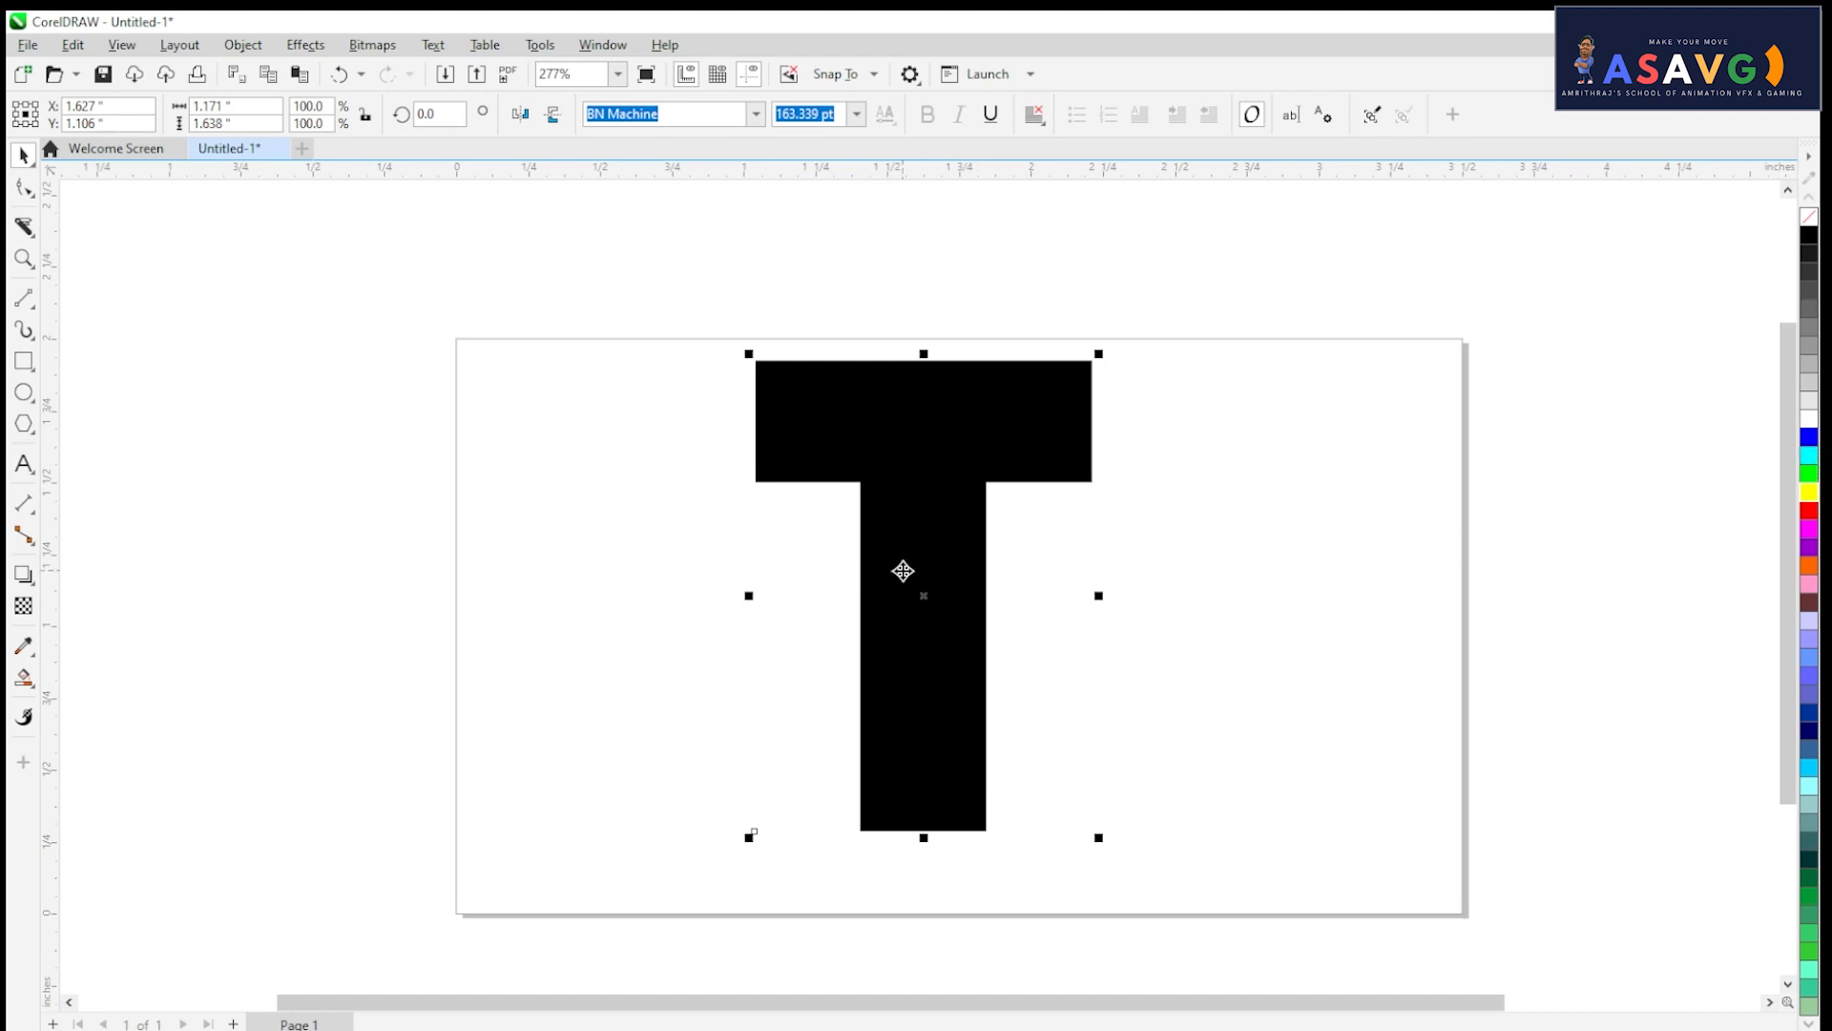
Step: Duplicate the T to its right, filling the original with orange and the copy with blue
left_click_drag(903, 571, 1300, 569)
left_click(922, 652)
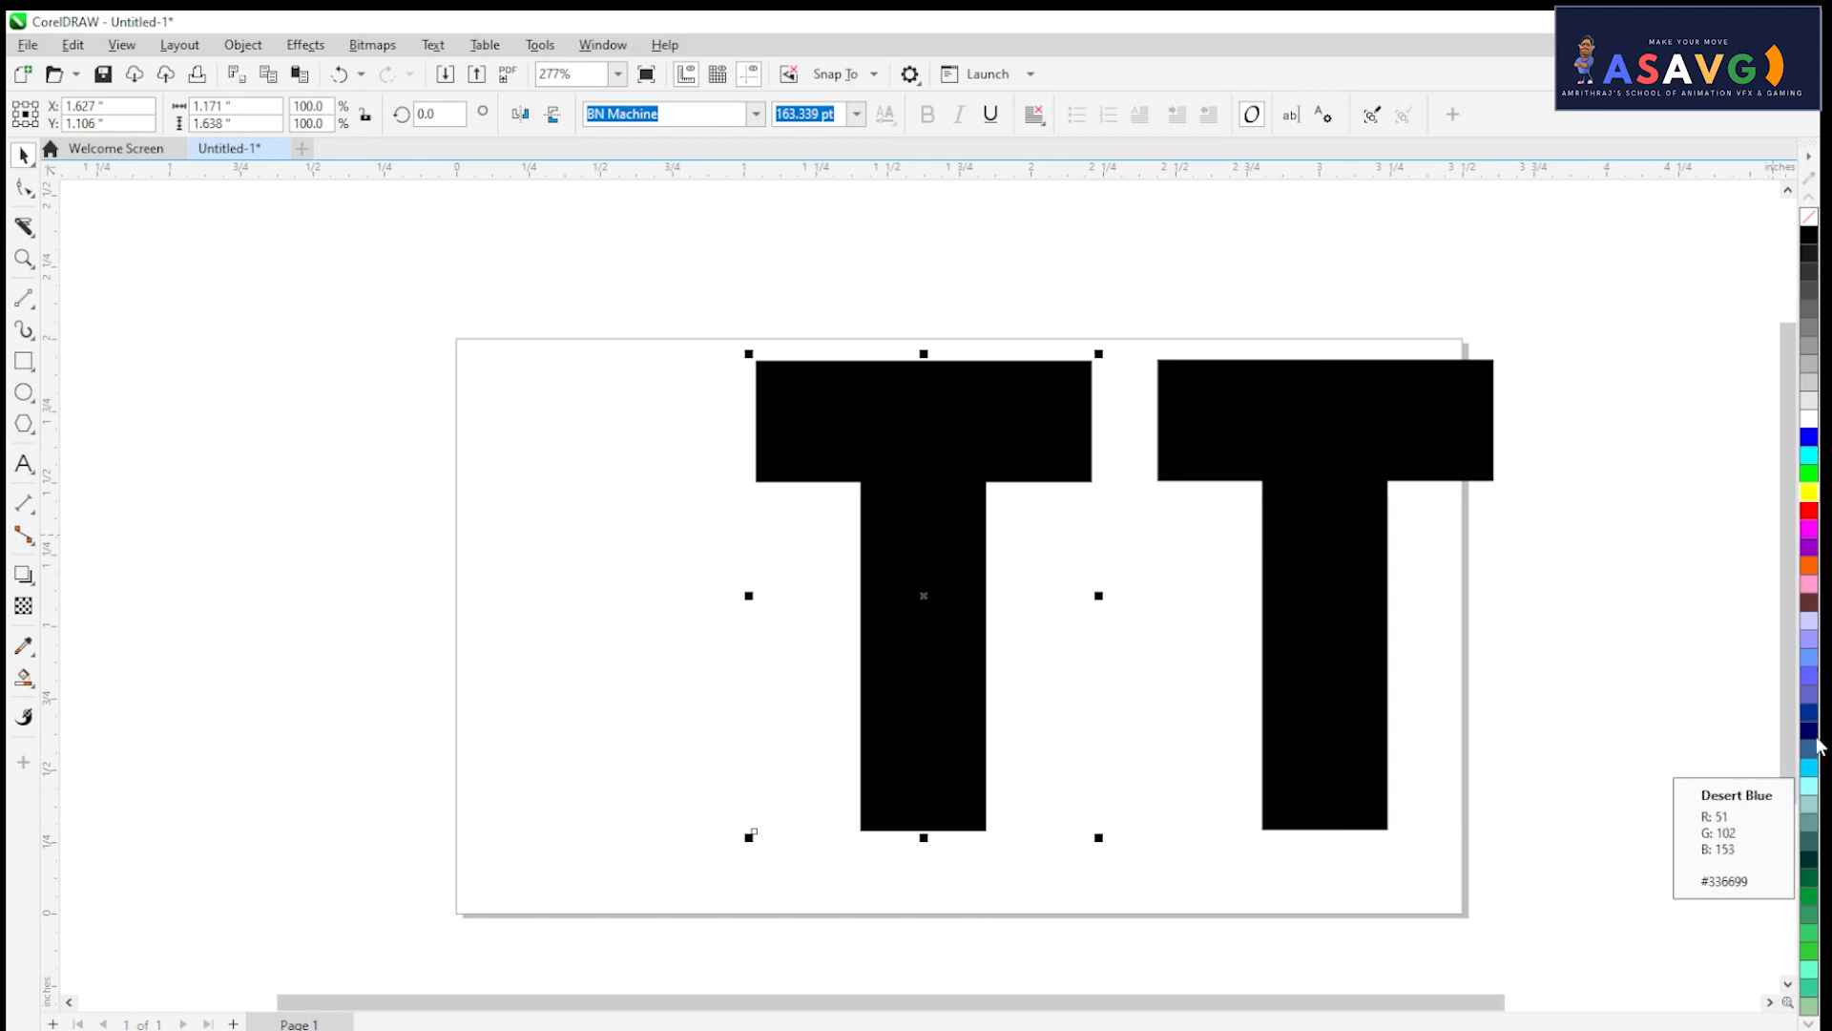
left_click(970, 658)
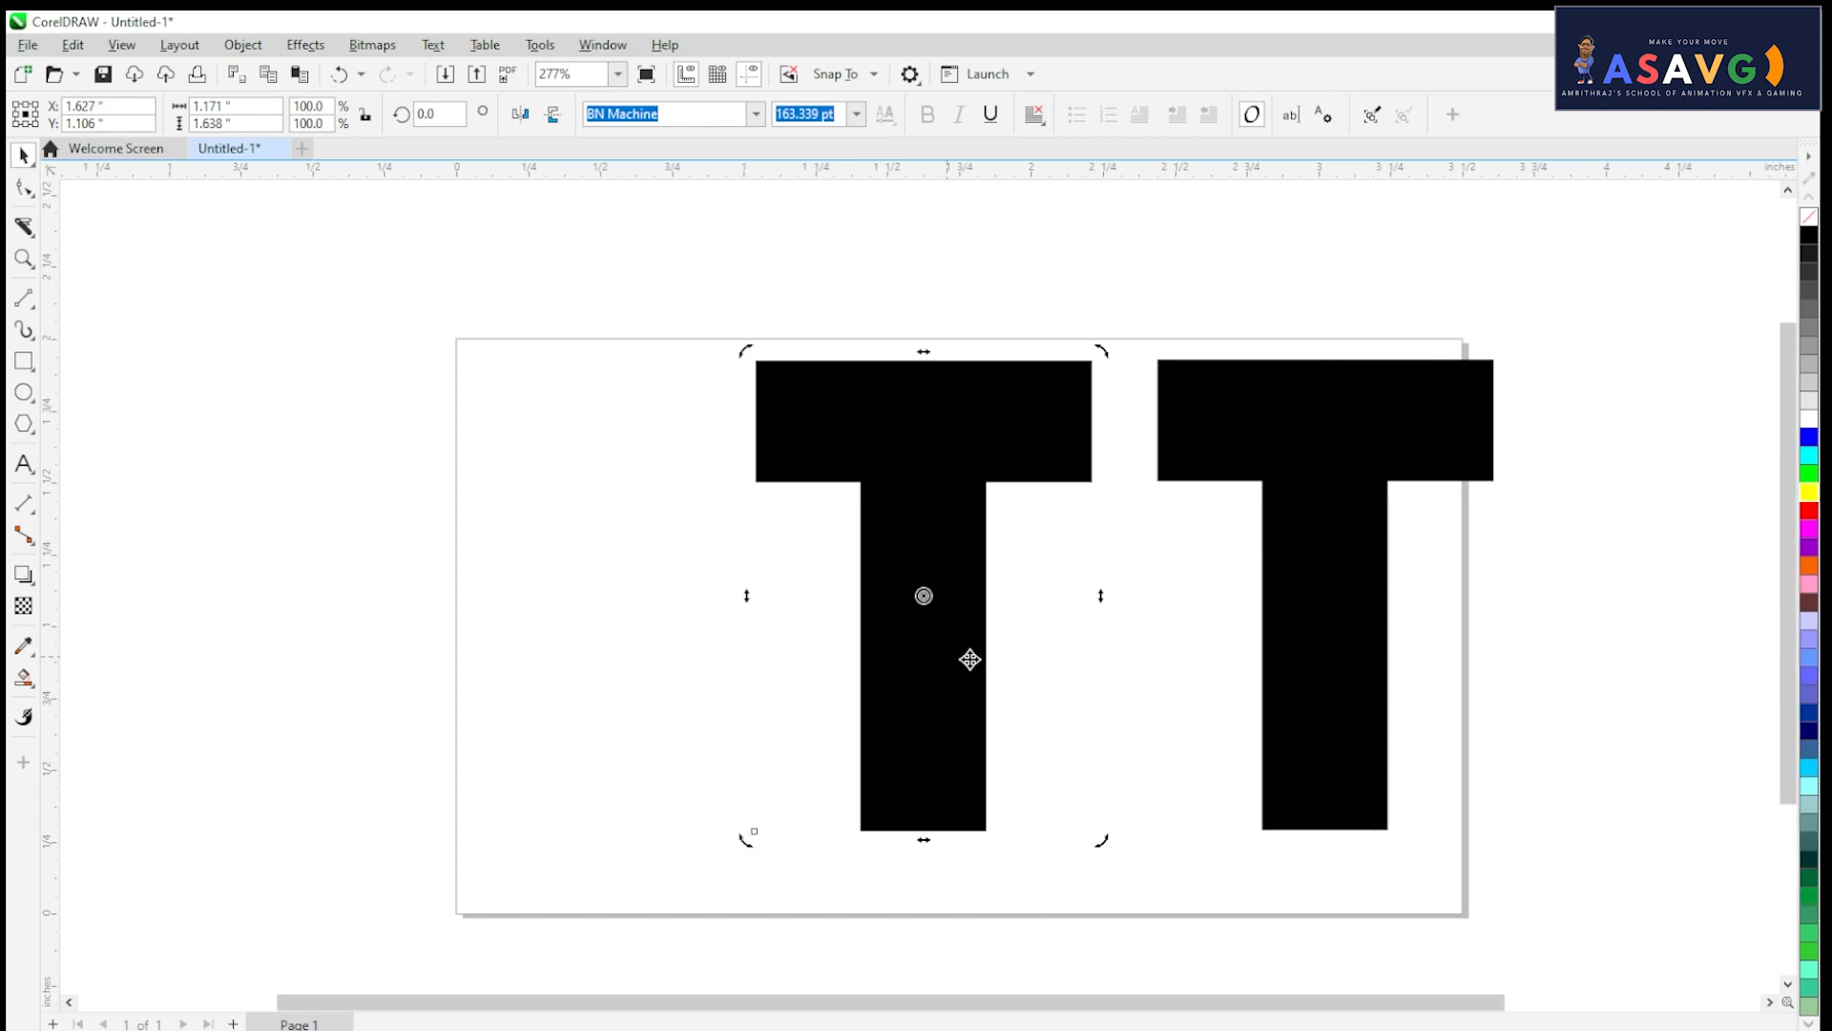
left_click(1811, 567)
left_click(1278, 467)
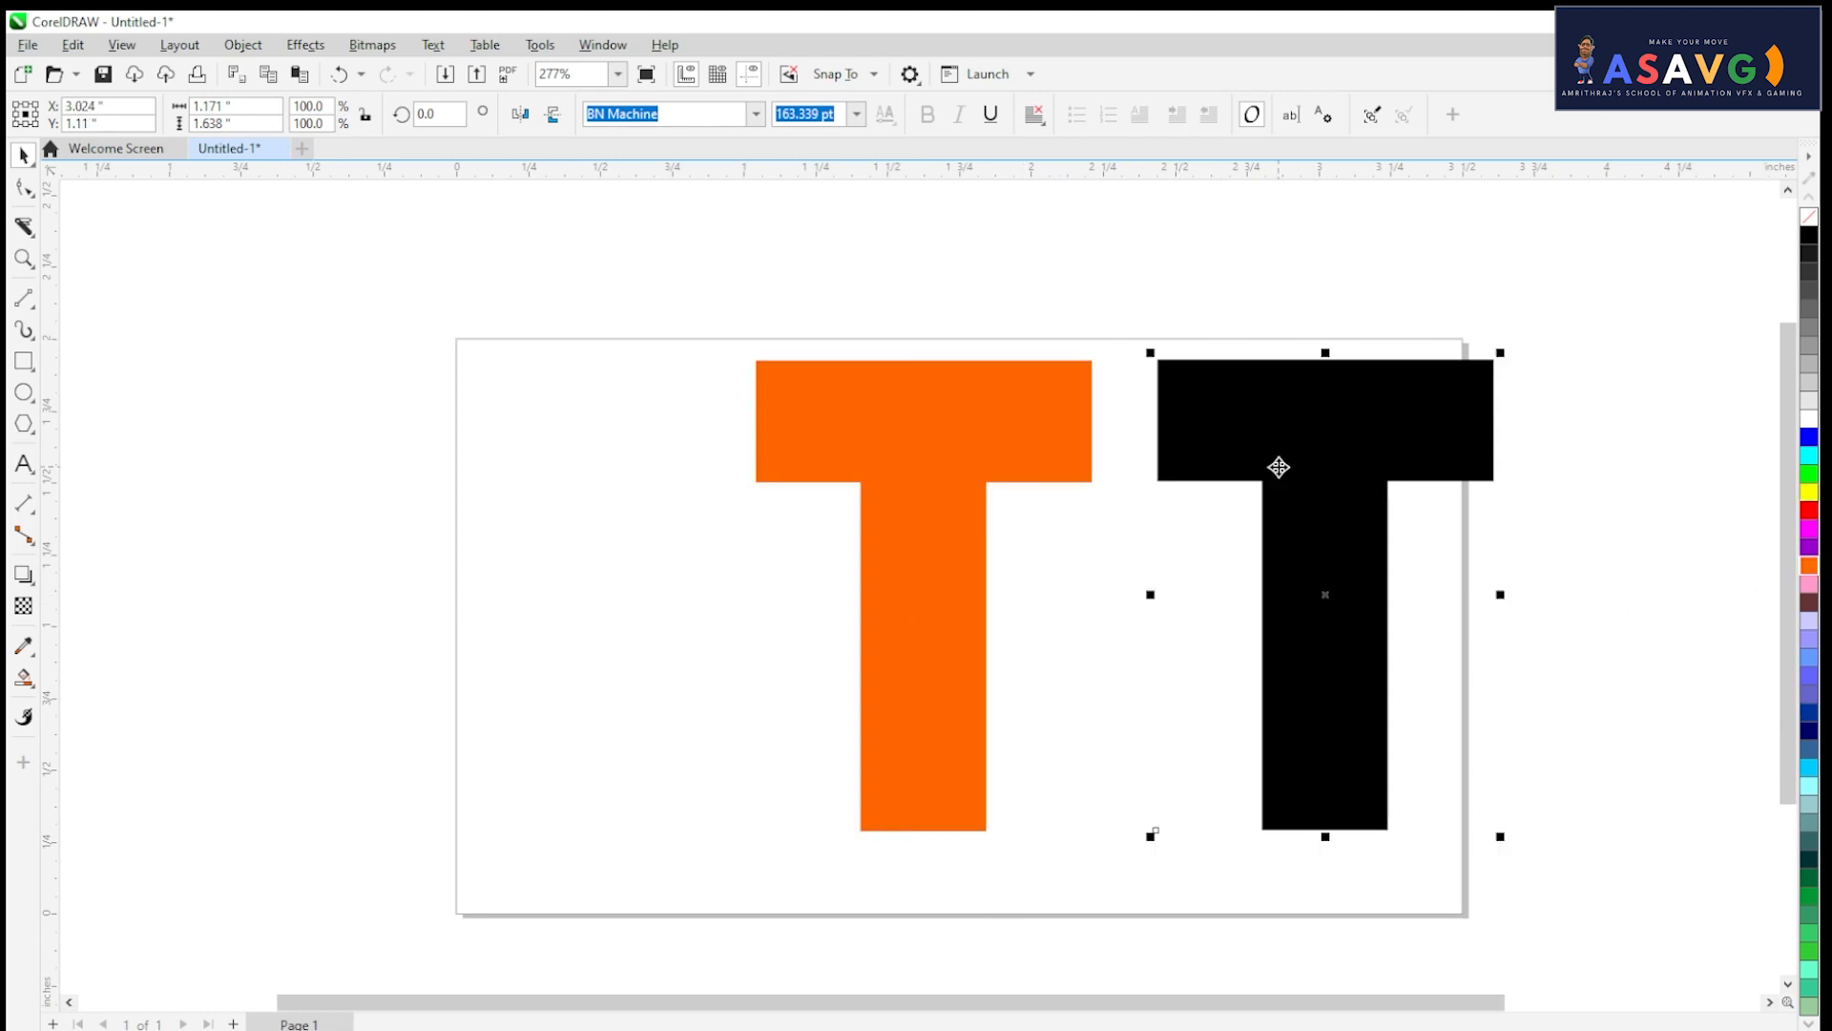
left_click(1809, 436)
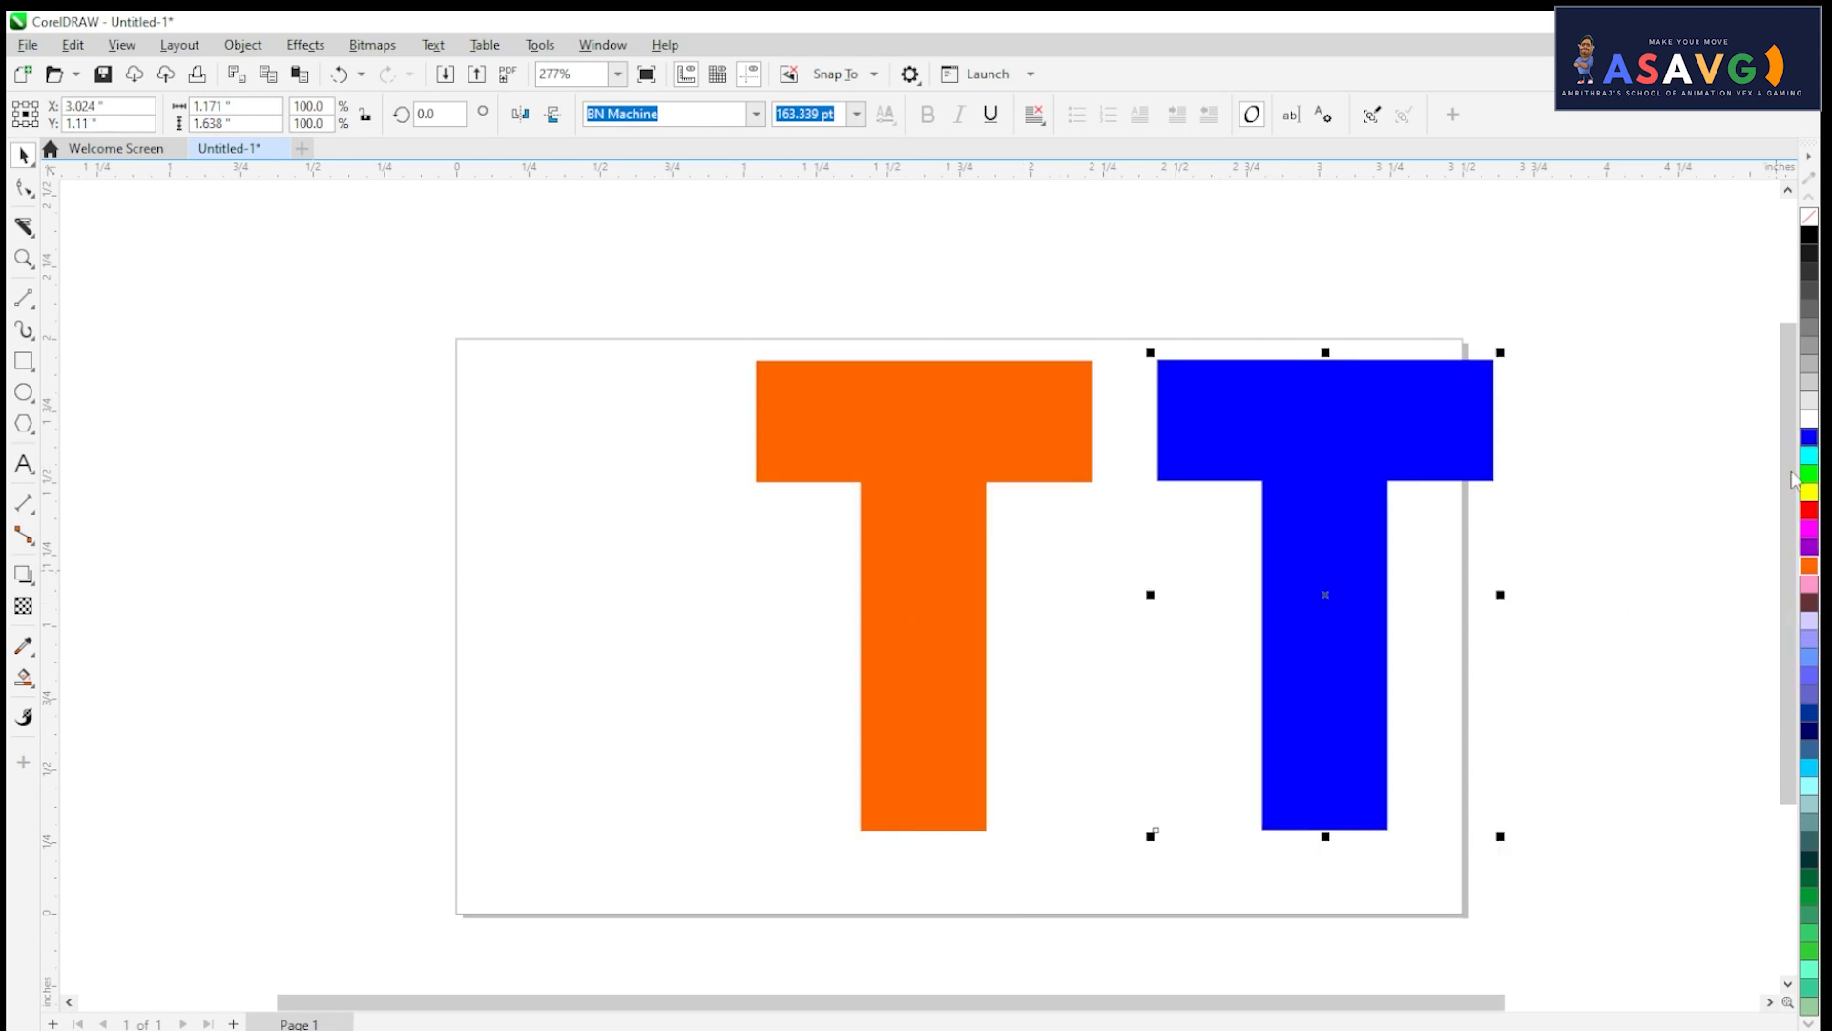
Step: Move the blue T over the orange T until it covers the orange letter completely
left_click_drag(1326, 511, 1019, 479)
scroll(994, 529, "up", 1)
scroll(1018, 515, "left", 1)
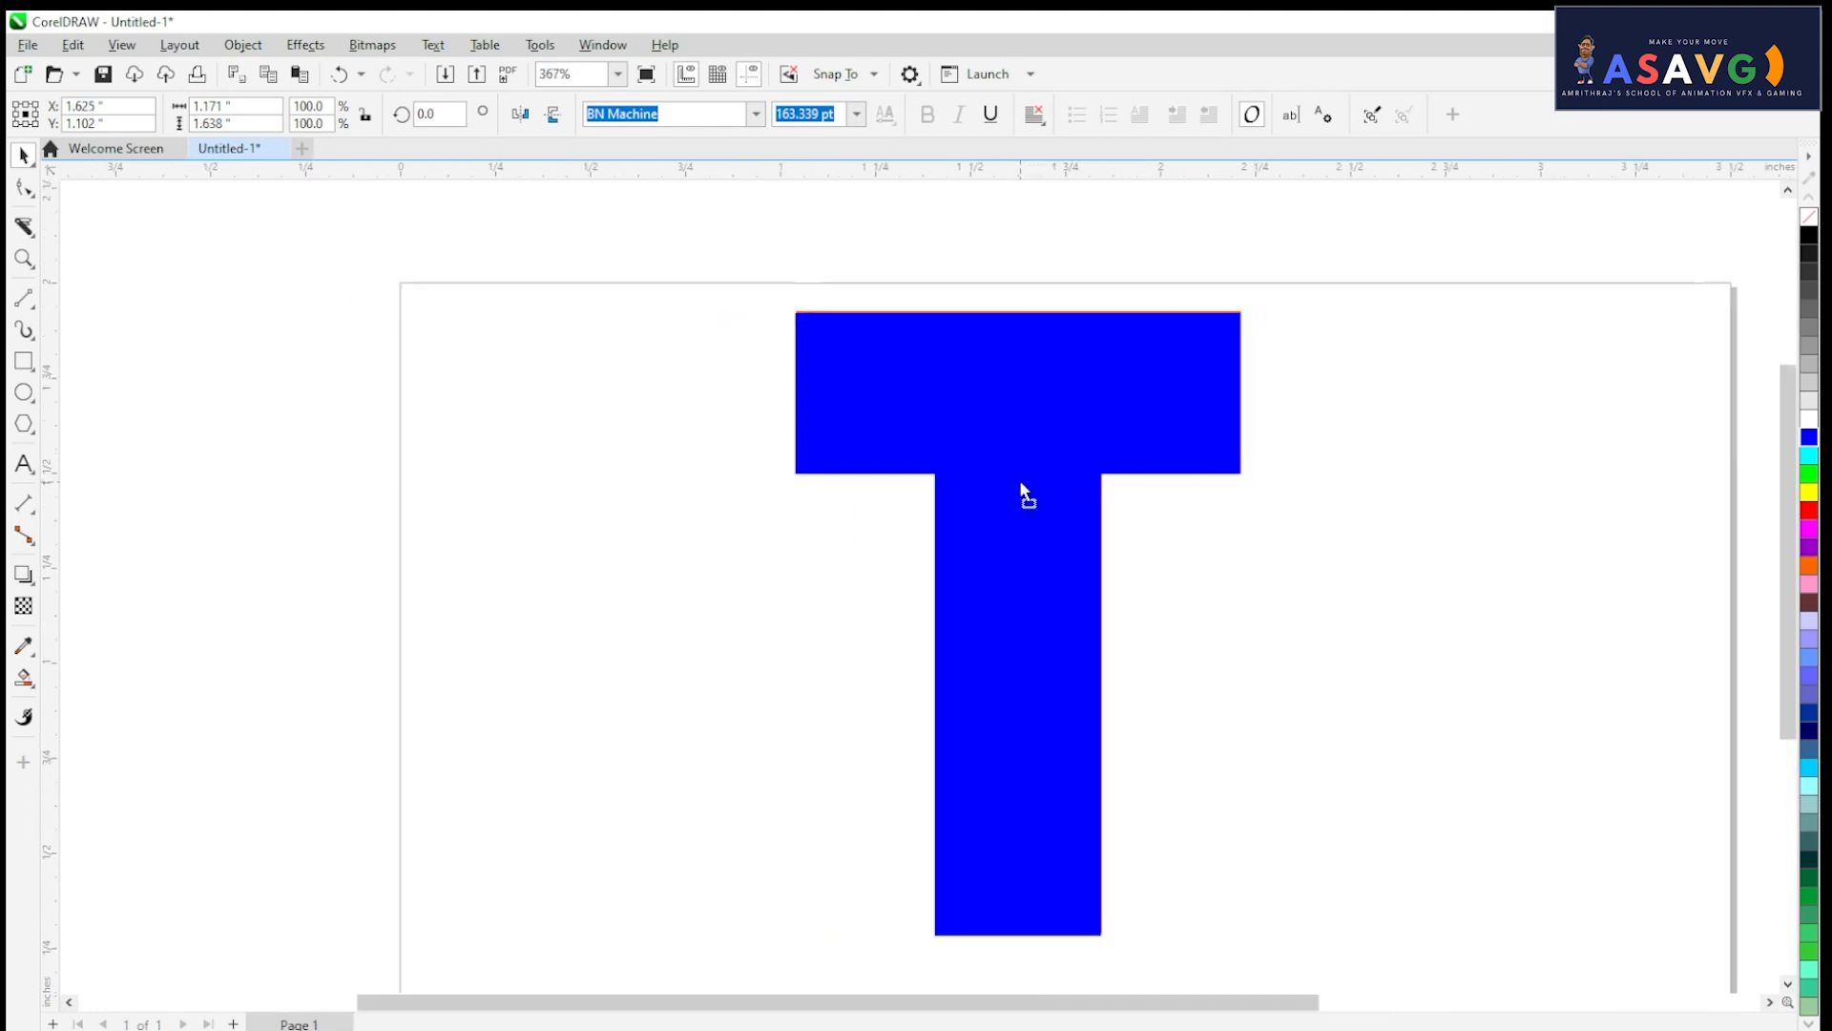
left_click_drag(1131, 581, 975, 515)
scroll(839, 563, "up", 1)
left_click_drag(854, 564, 853, 561)
scroll(967, 536, "down", 1)
left_click_drag(1092, 499, 1023, 542)
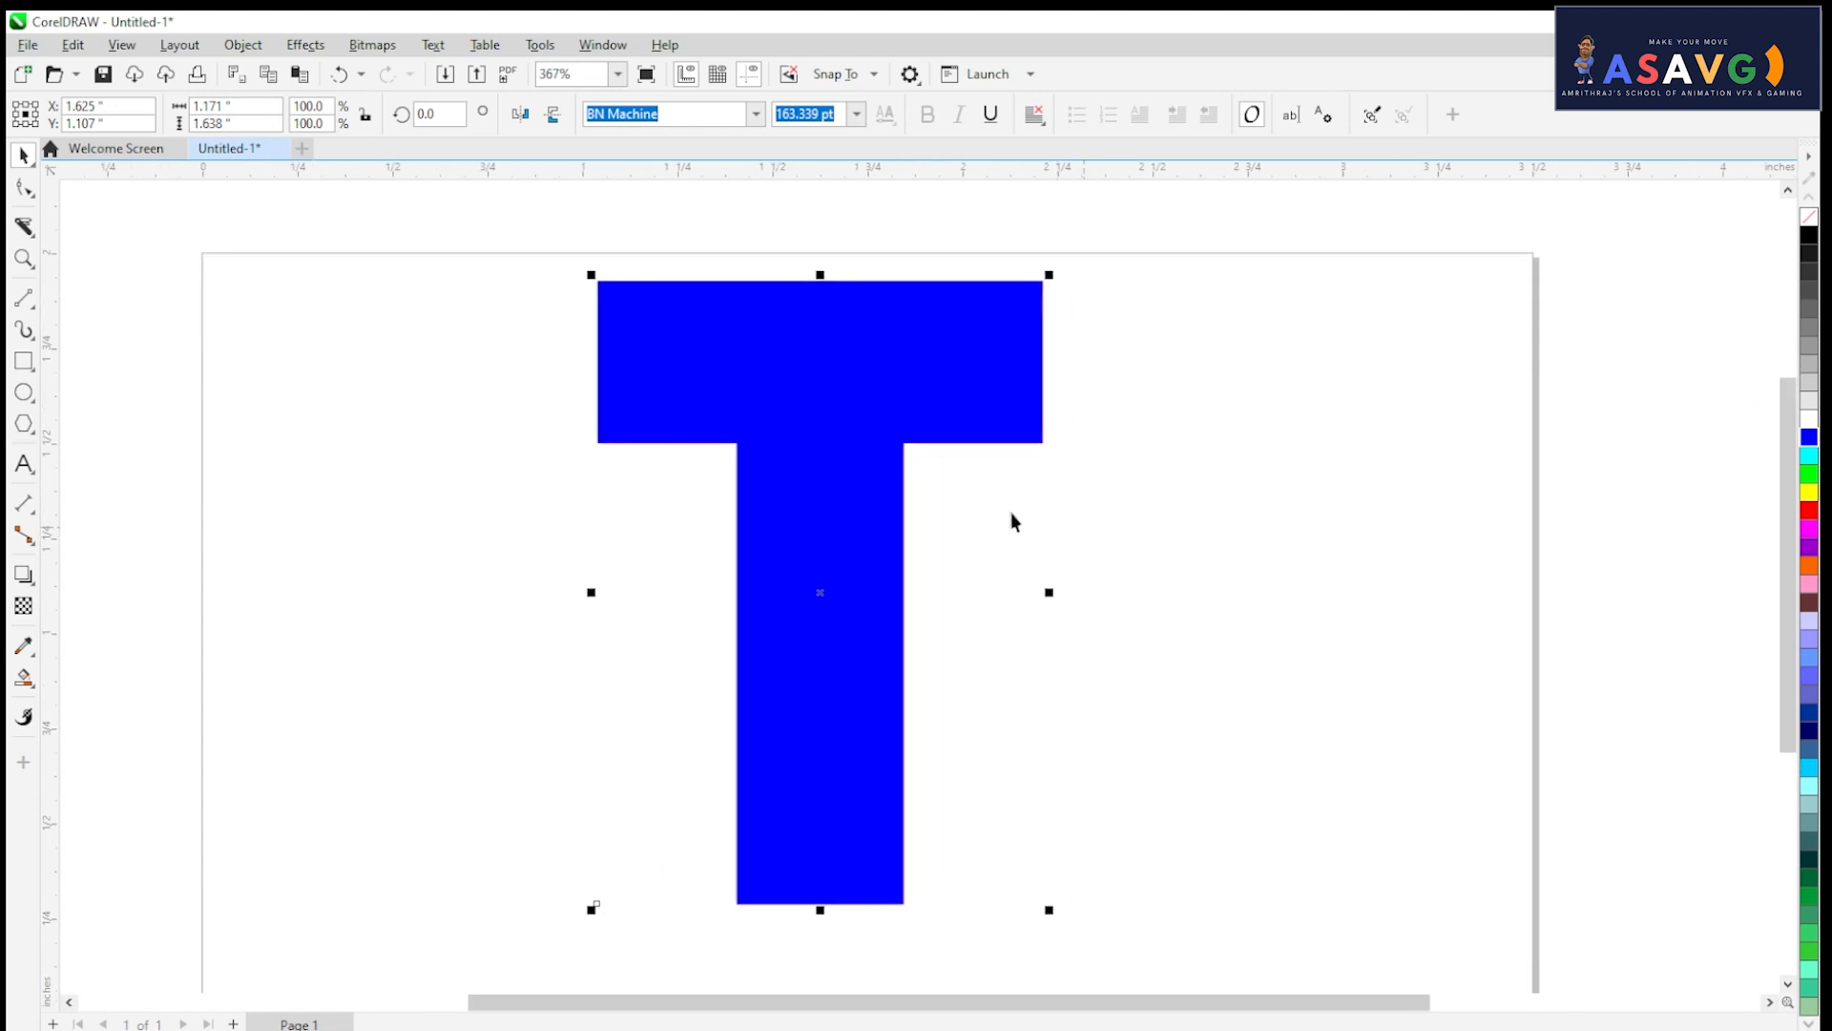
Step: Cut the blue T diagonally with the Knife tool from the stem's lower right corner up through the top bar
left_click(32, 236)
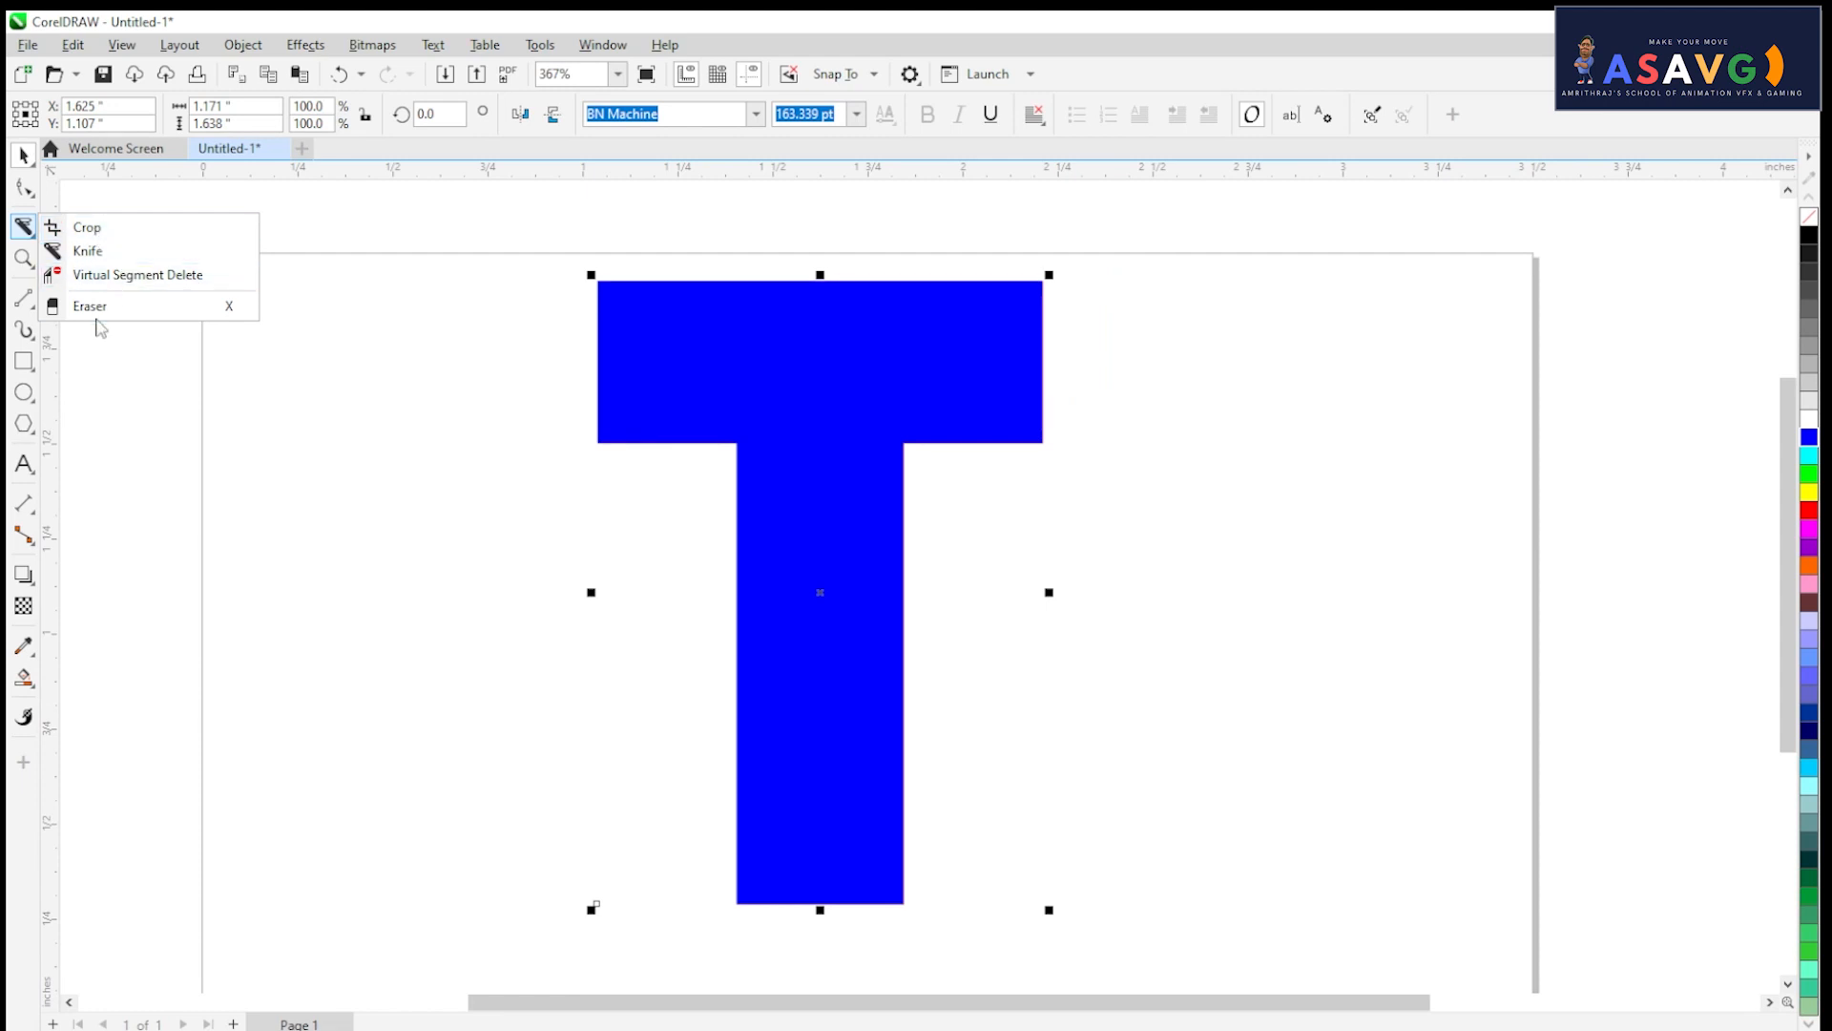
left_click(86, 250)
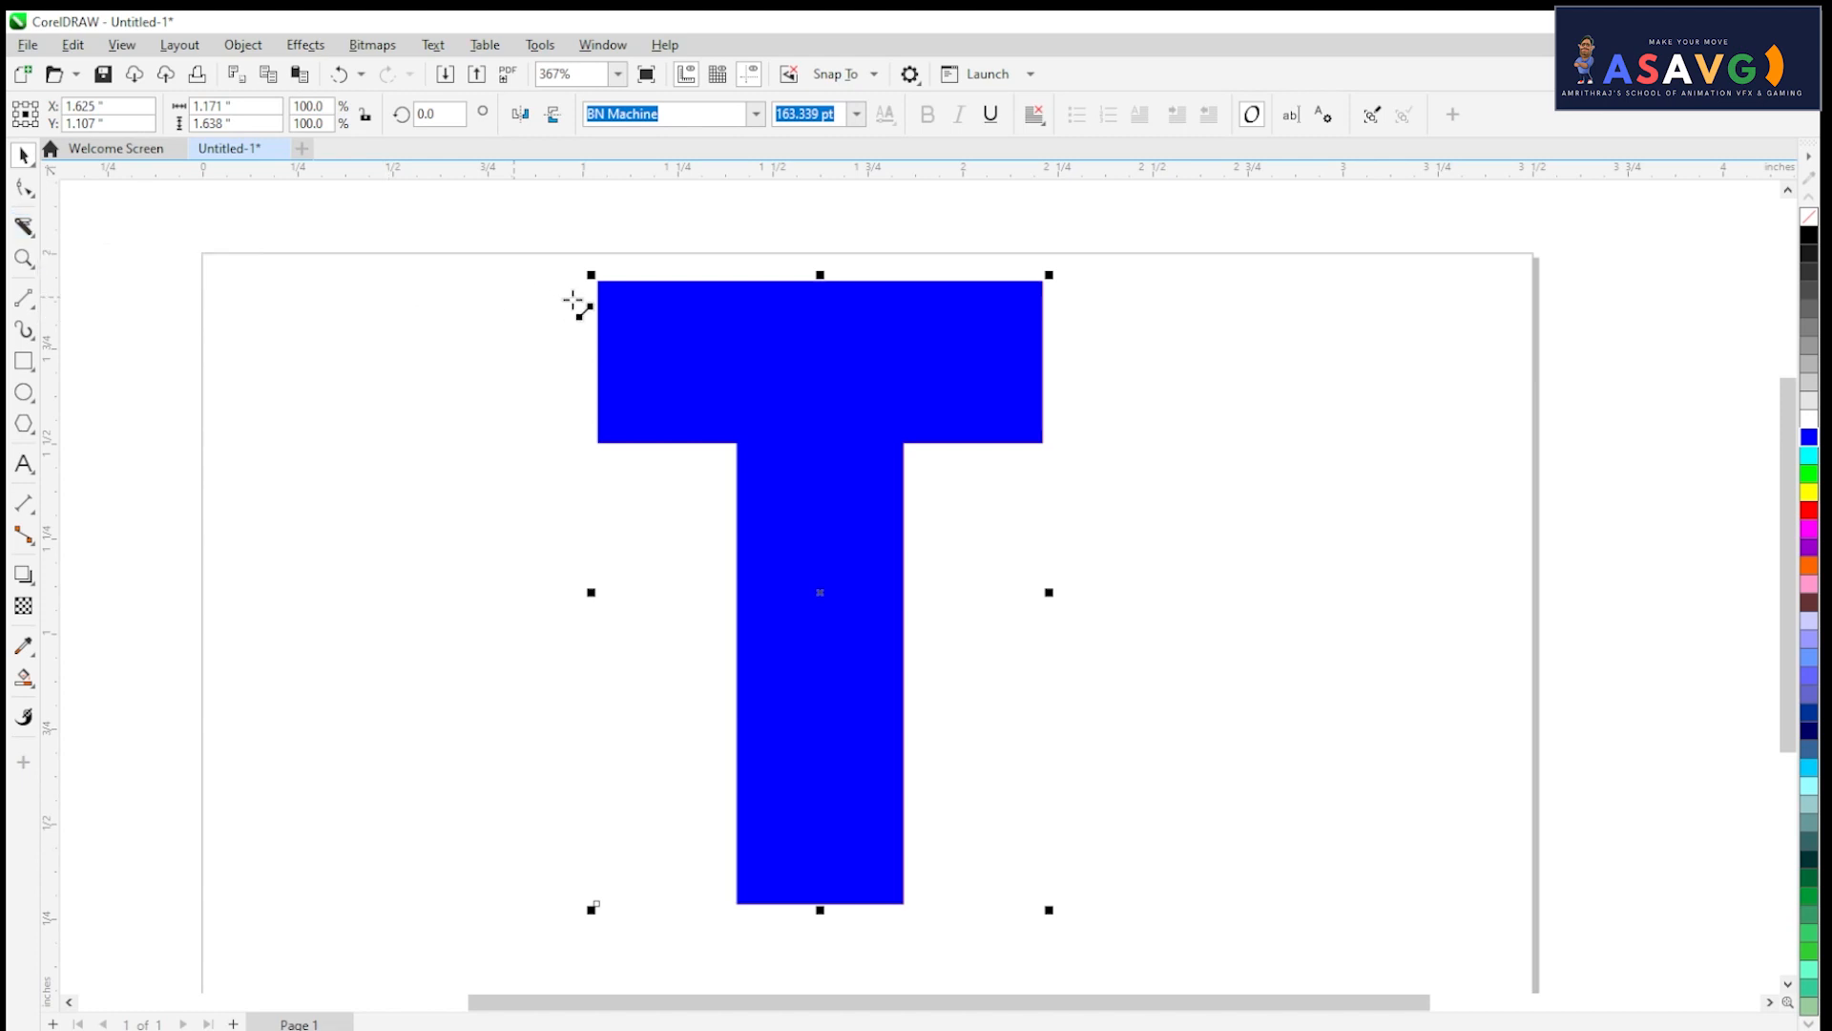
left_click(906, 904)
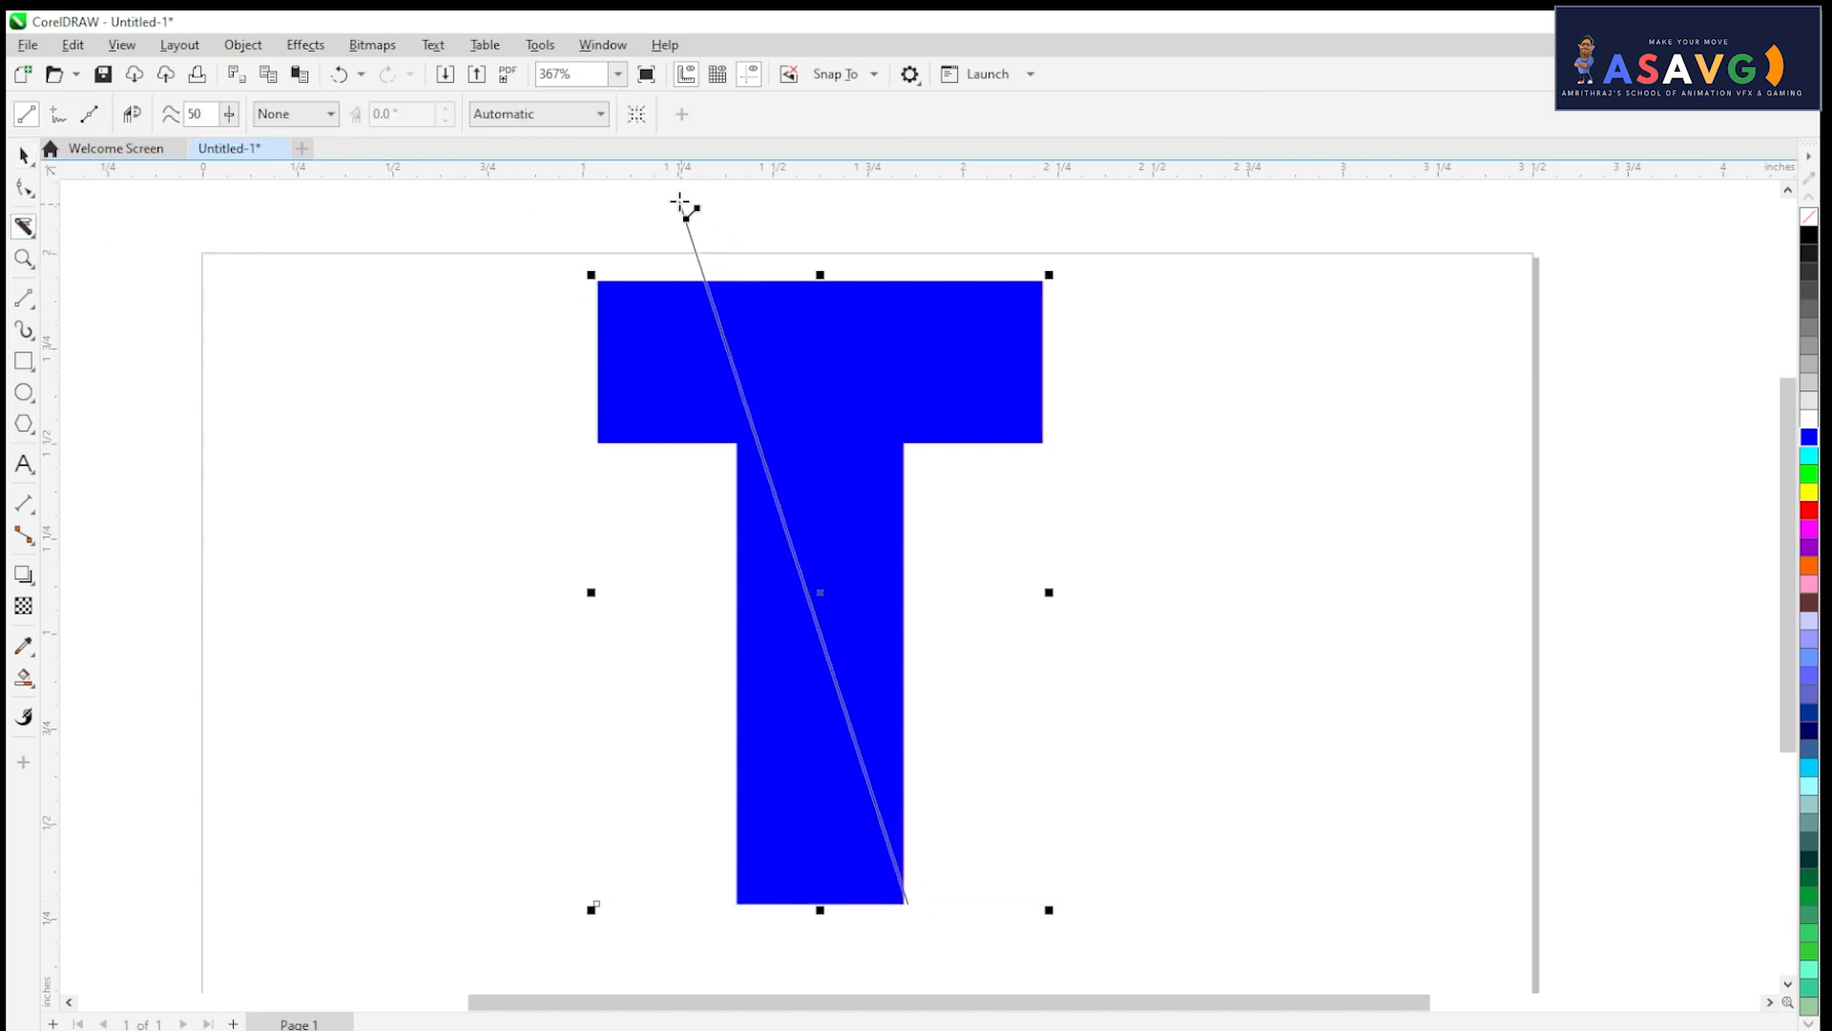
left_click_drag(679, 201, 676, 181)
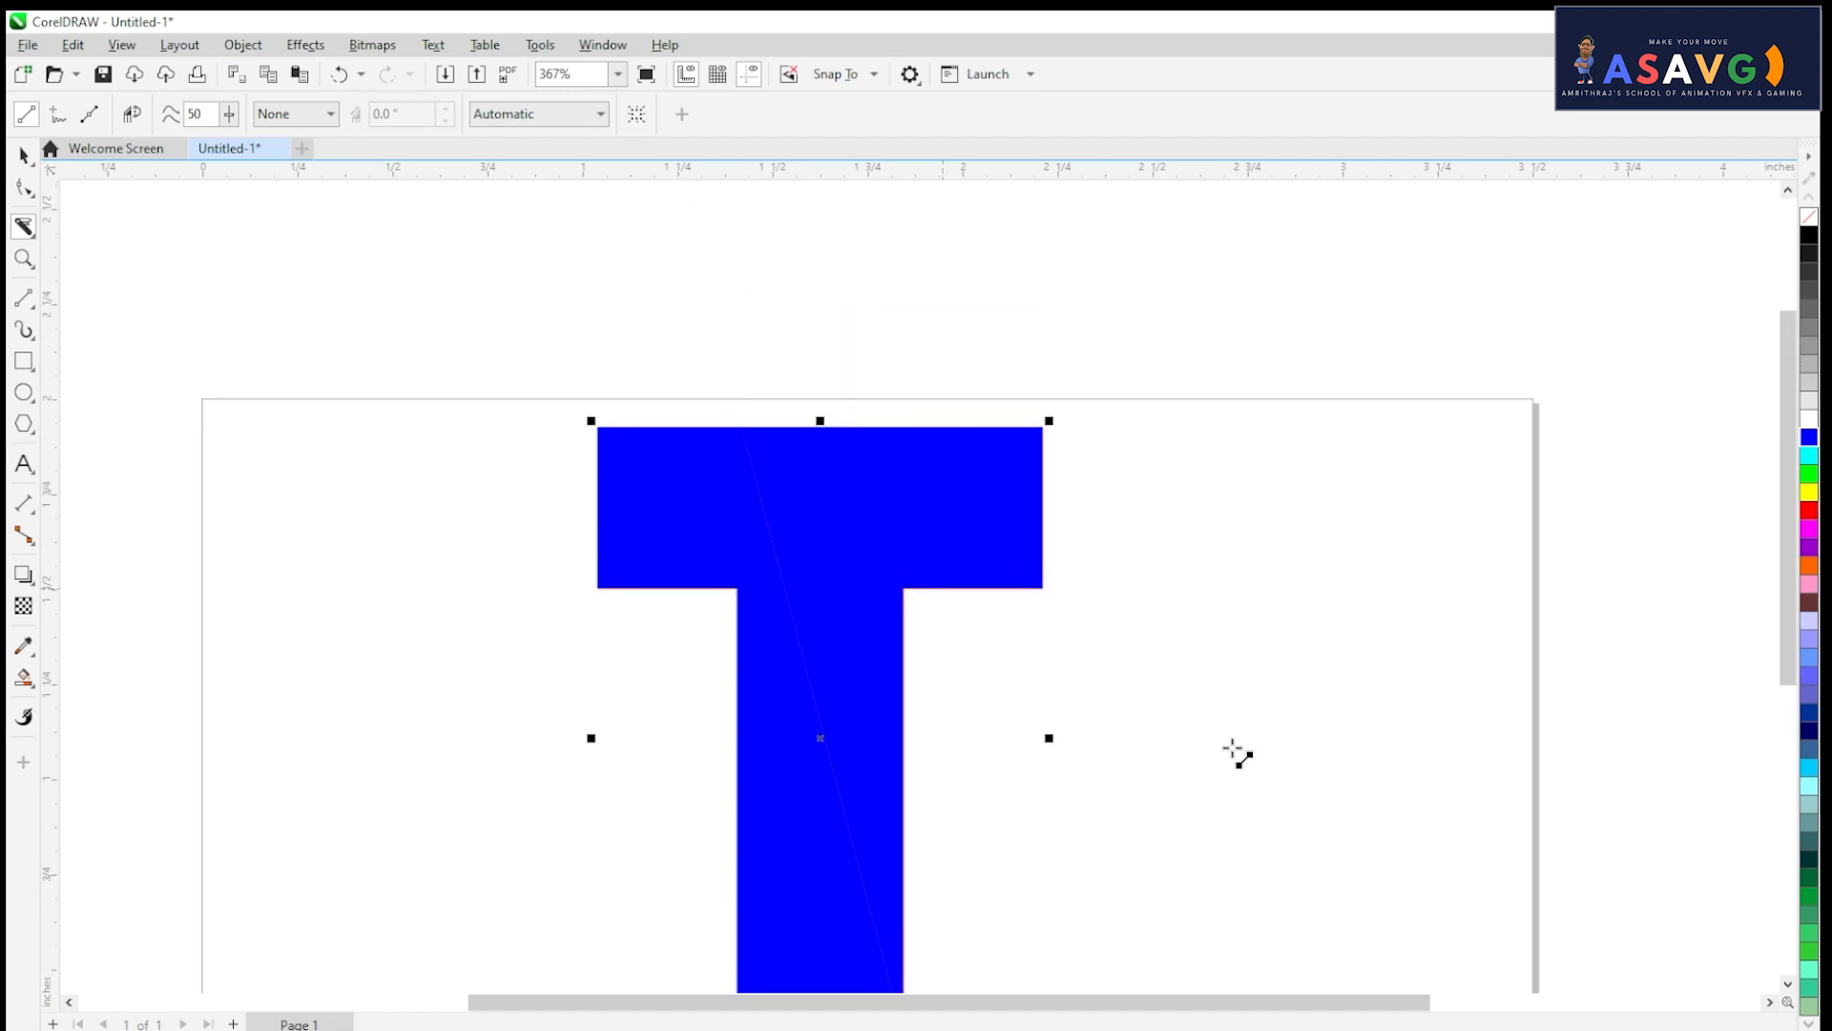
scroll(1227, 739, "down", 1)
left_click_drag(1163, 749, 1119, 676)
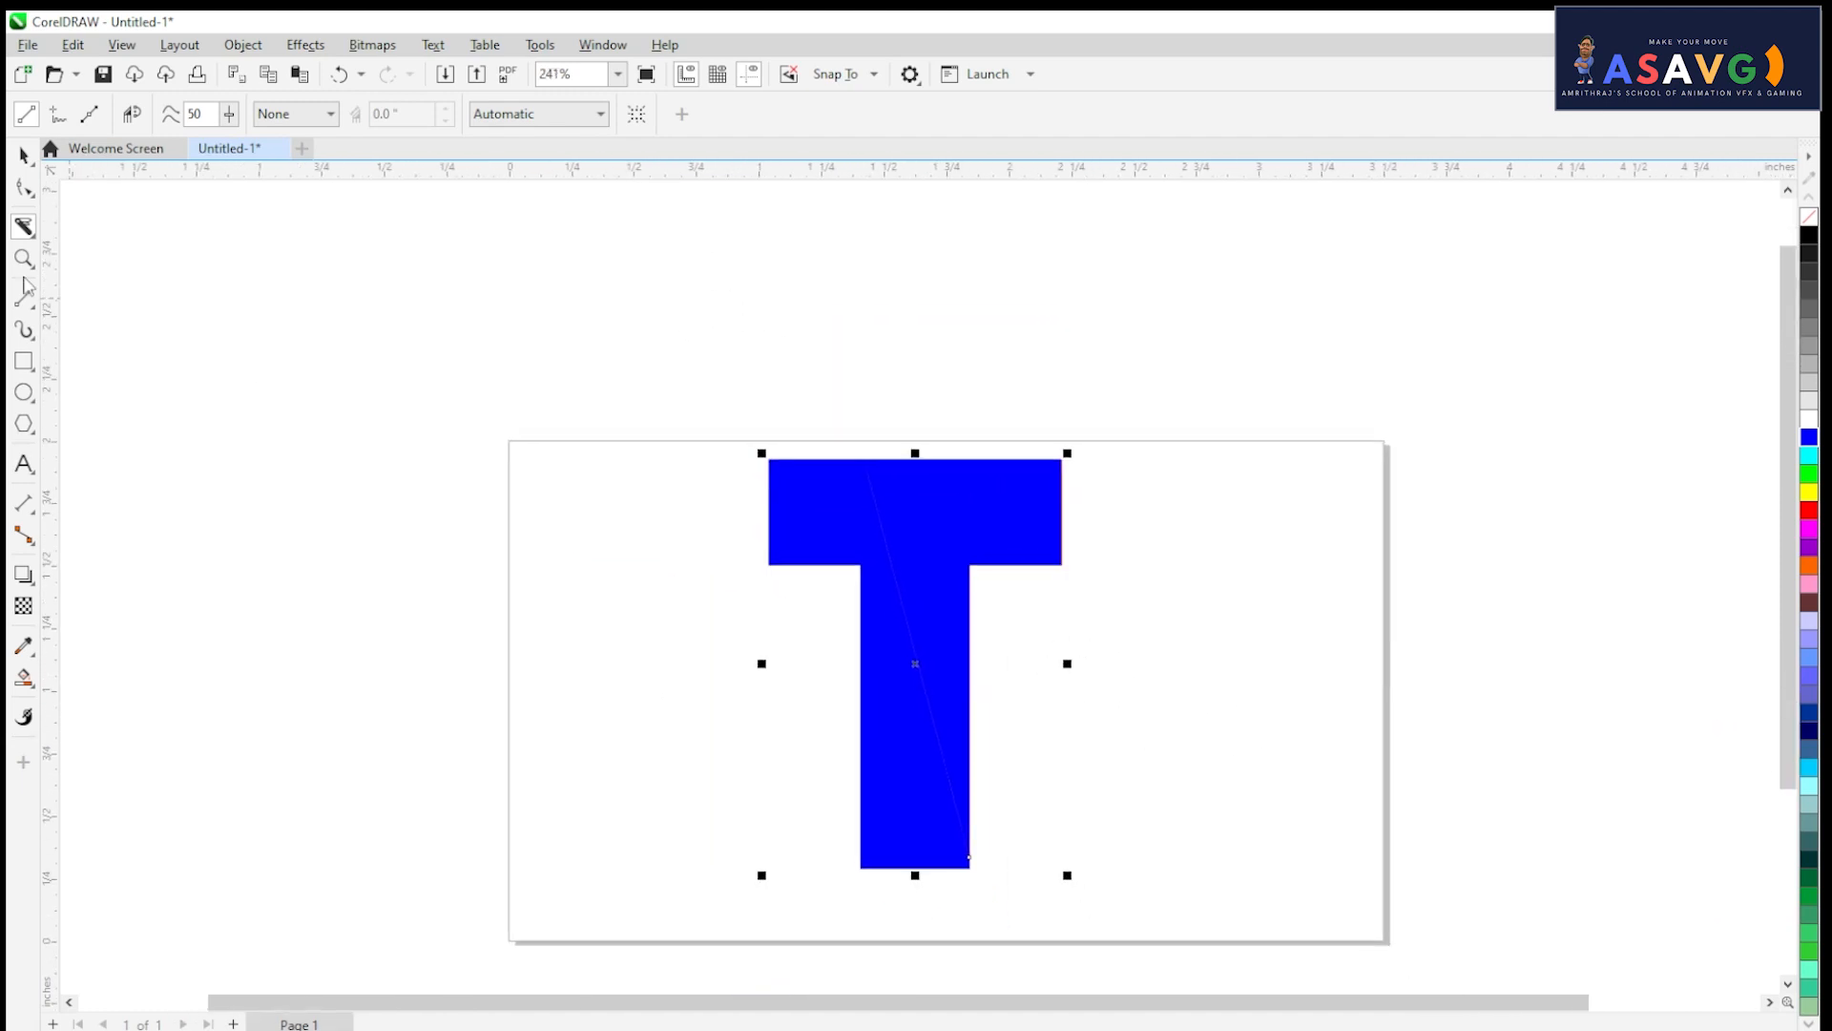
left_click(24, 155)
Step: Try moving the cut blue pieces off the orange T, then undo the moves
left_click_drag(962, 523, 1092, 530)
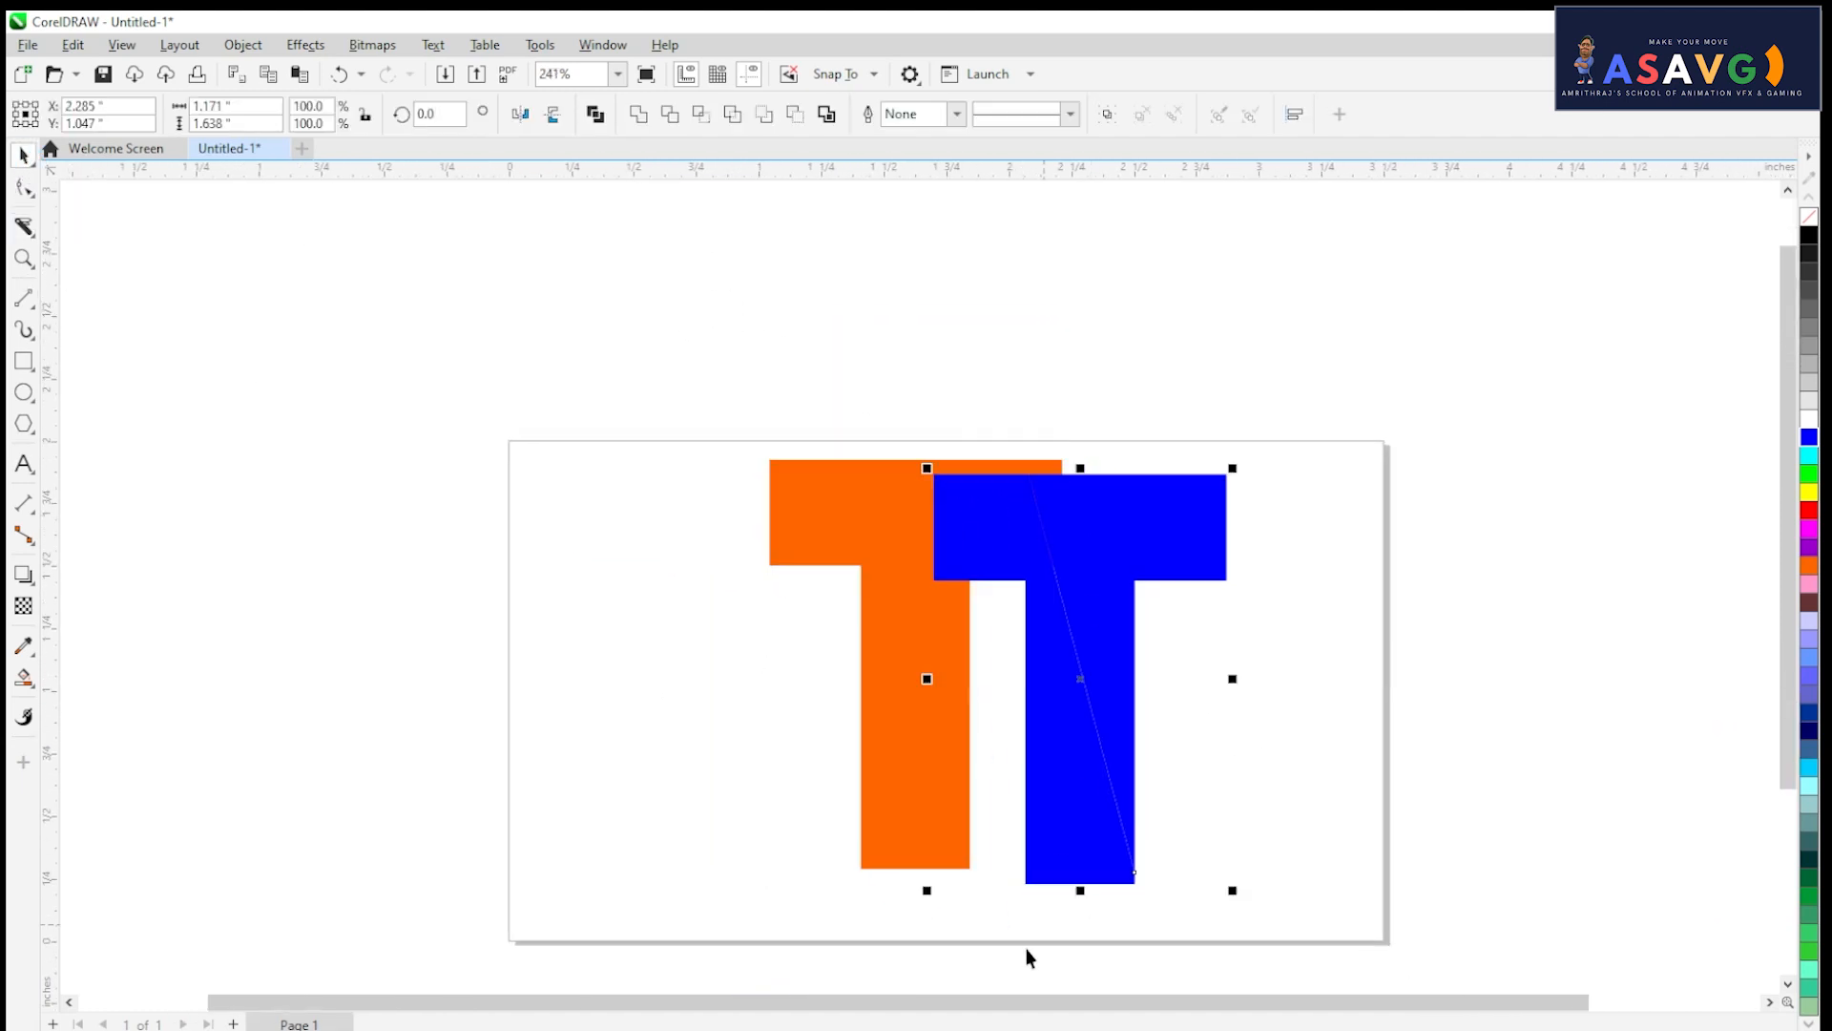
key("ctrl+z")
left_click(1053, 616)
left_click(939, 521)
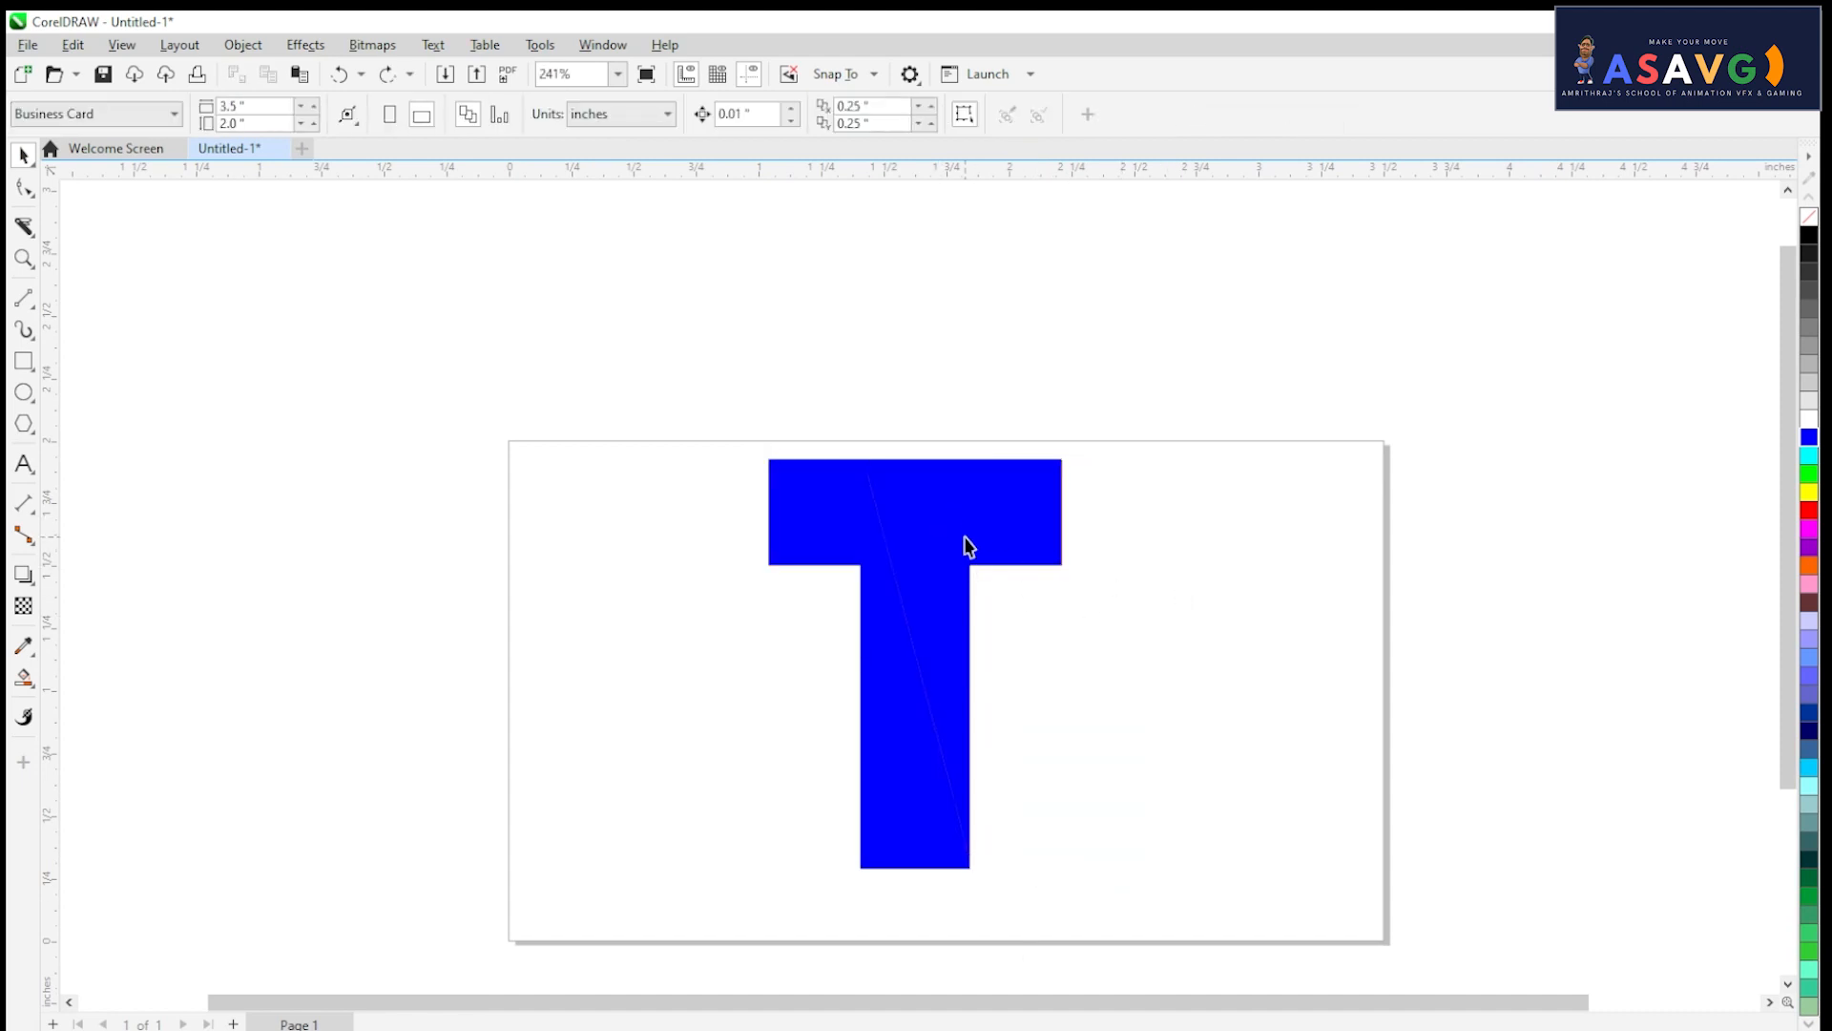
left_click_drag(965, 540, 1035, 542)
key("ctrl+z")
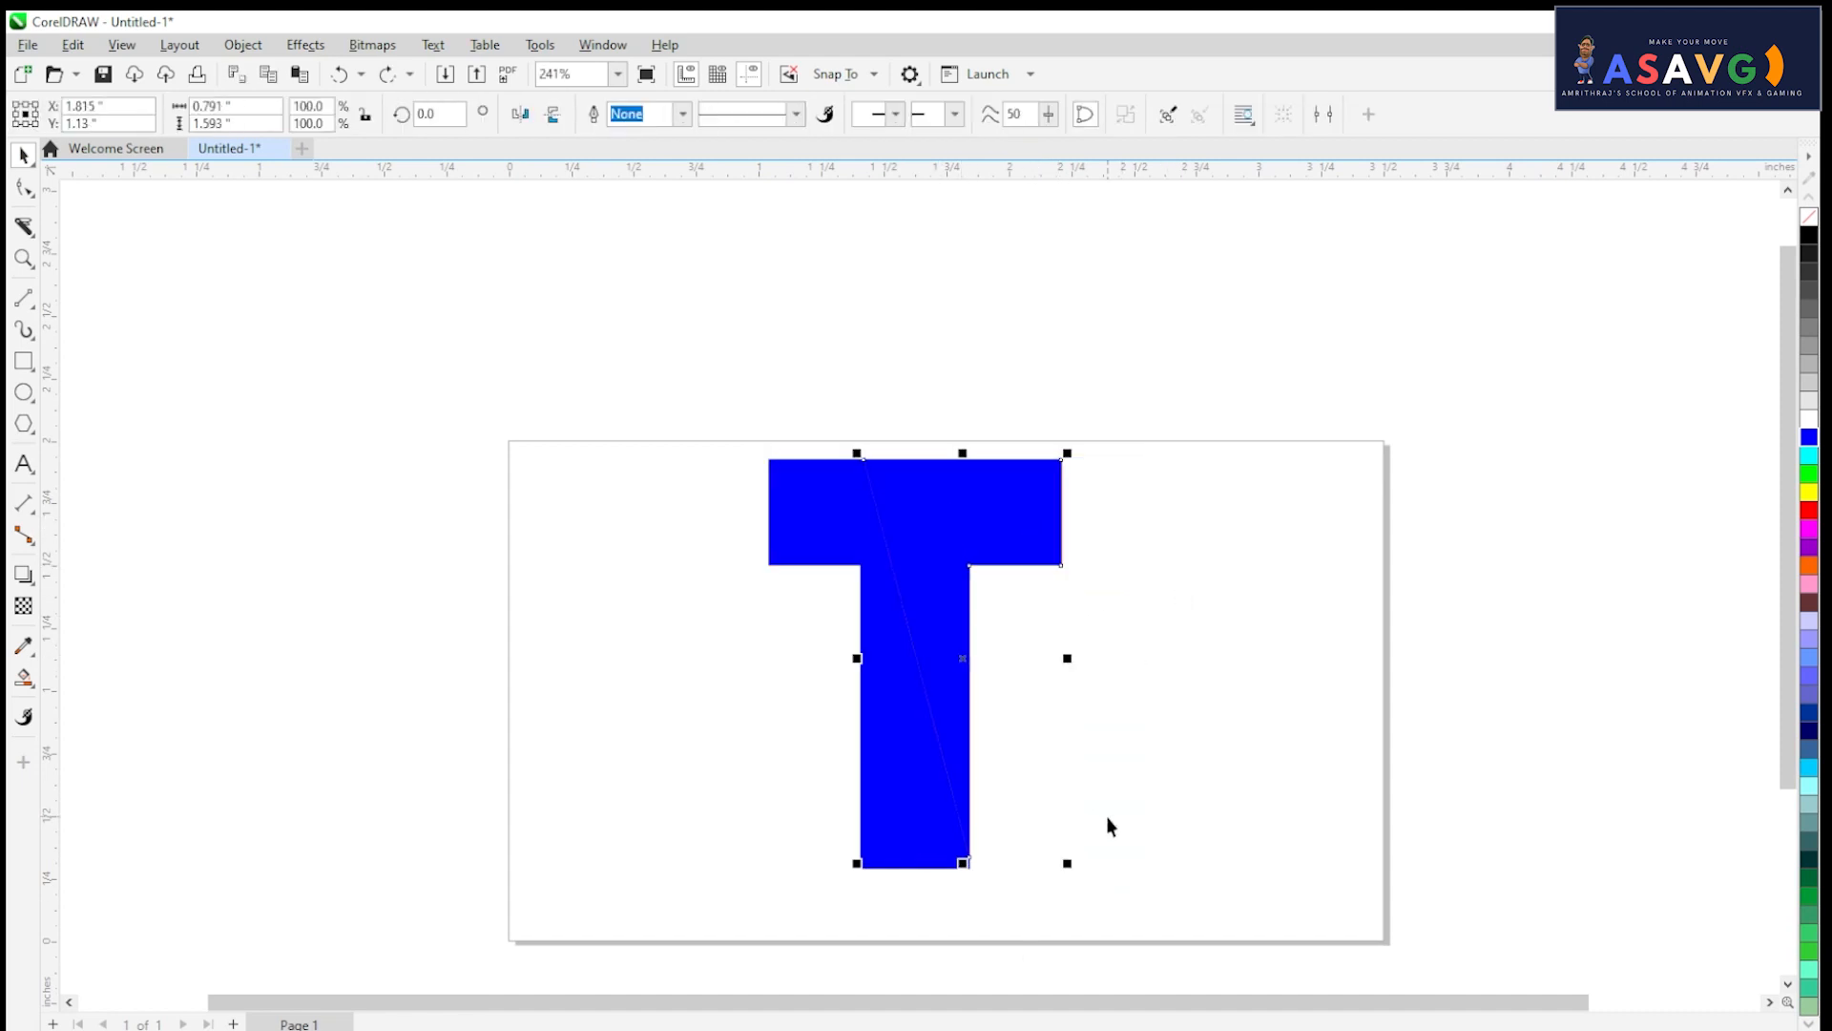
Step: Move the right-hand blue piece out to the right of the T and mirror it horizontally
scroll(1027, 578, "up", 2)
scroll(992, 626, "down", 1)
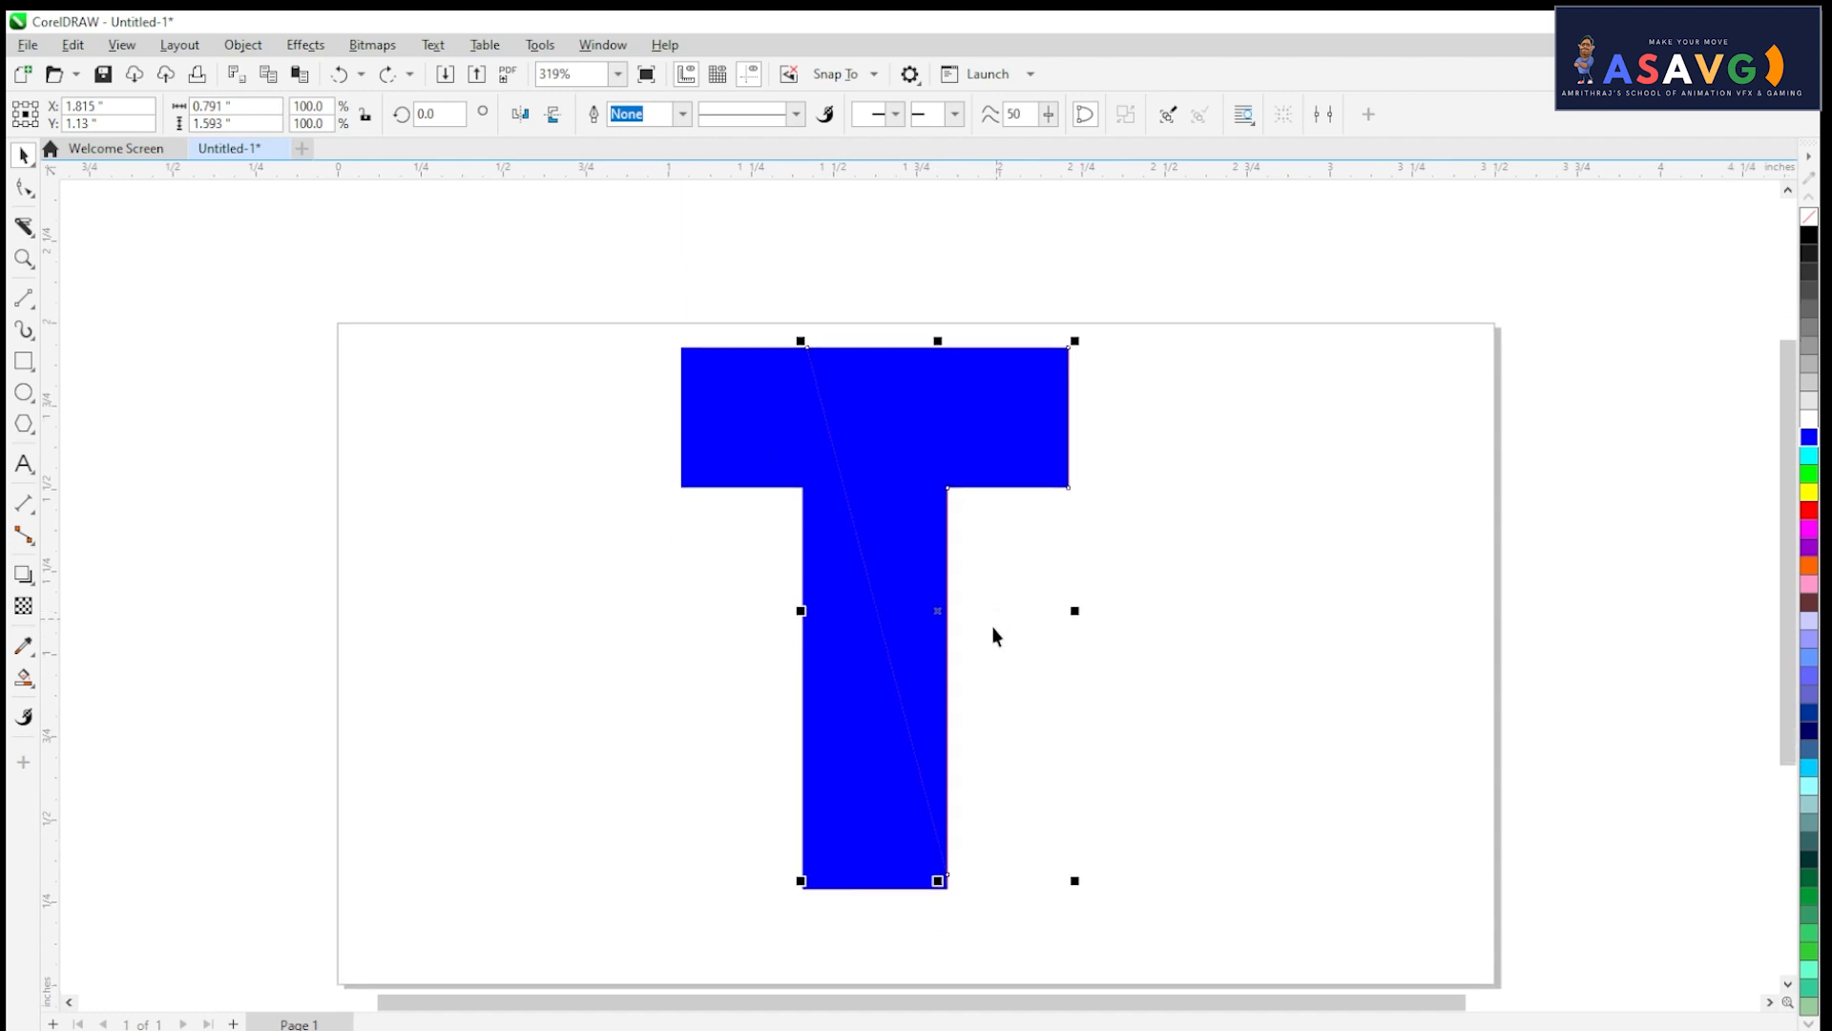
key("Escape")
left_click(980, 453)
left_click_drag(939, 429, 1052, 425)
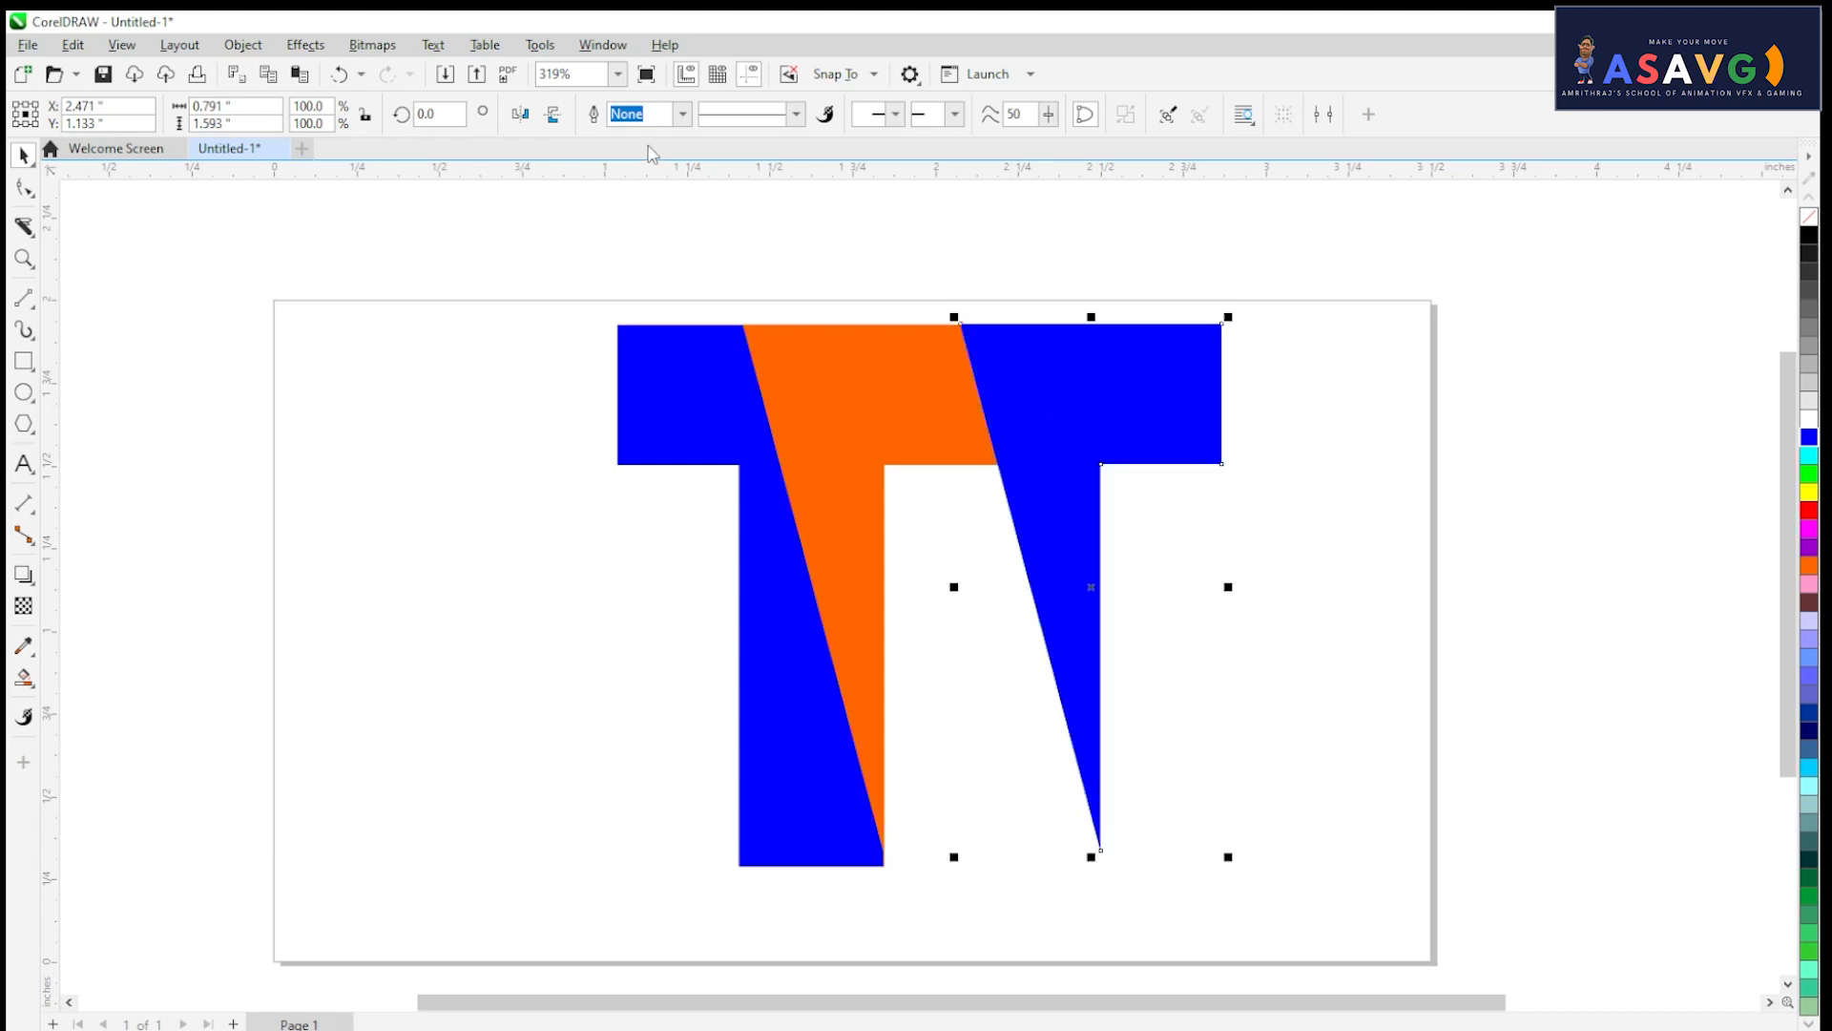
left_click(520, 116)
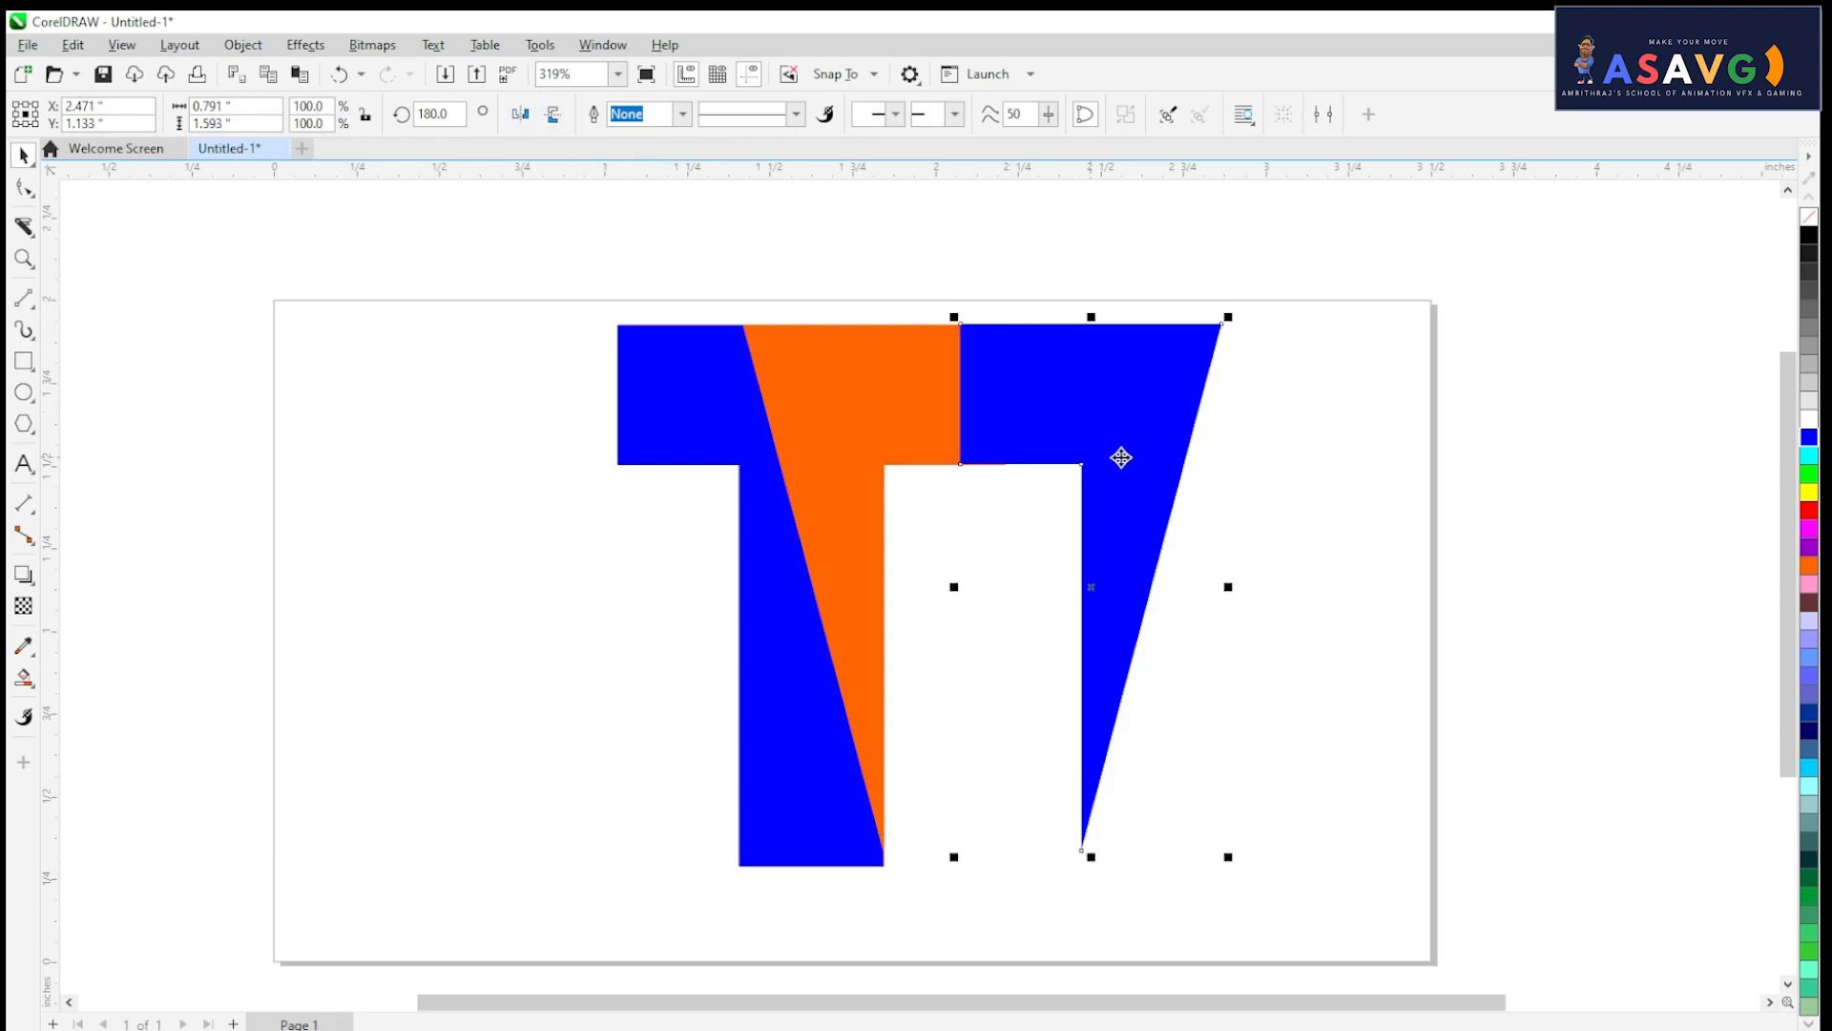
Step: Move the mirrored blue piece so its lower tip meets the bottom right corner of the T's stem
scroll(1084, 848, "up", 3)
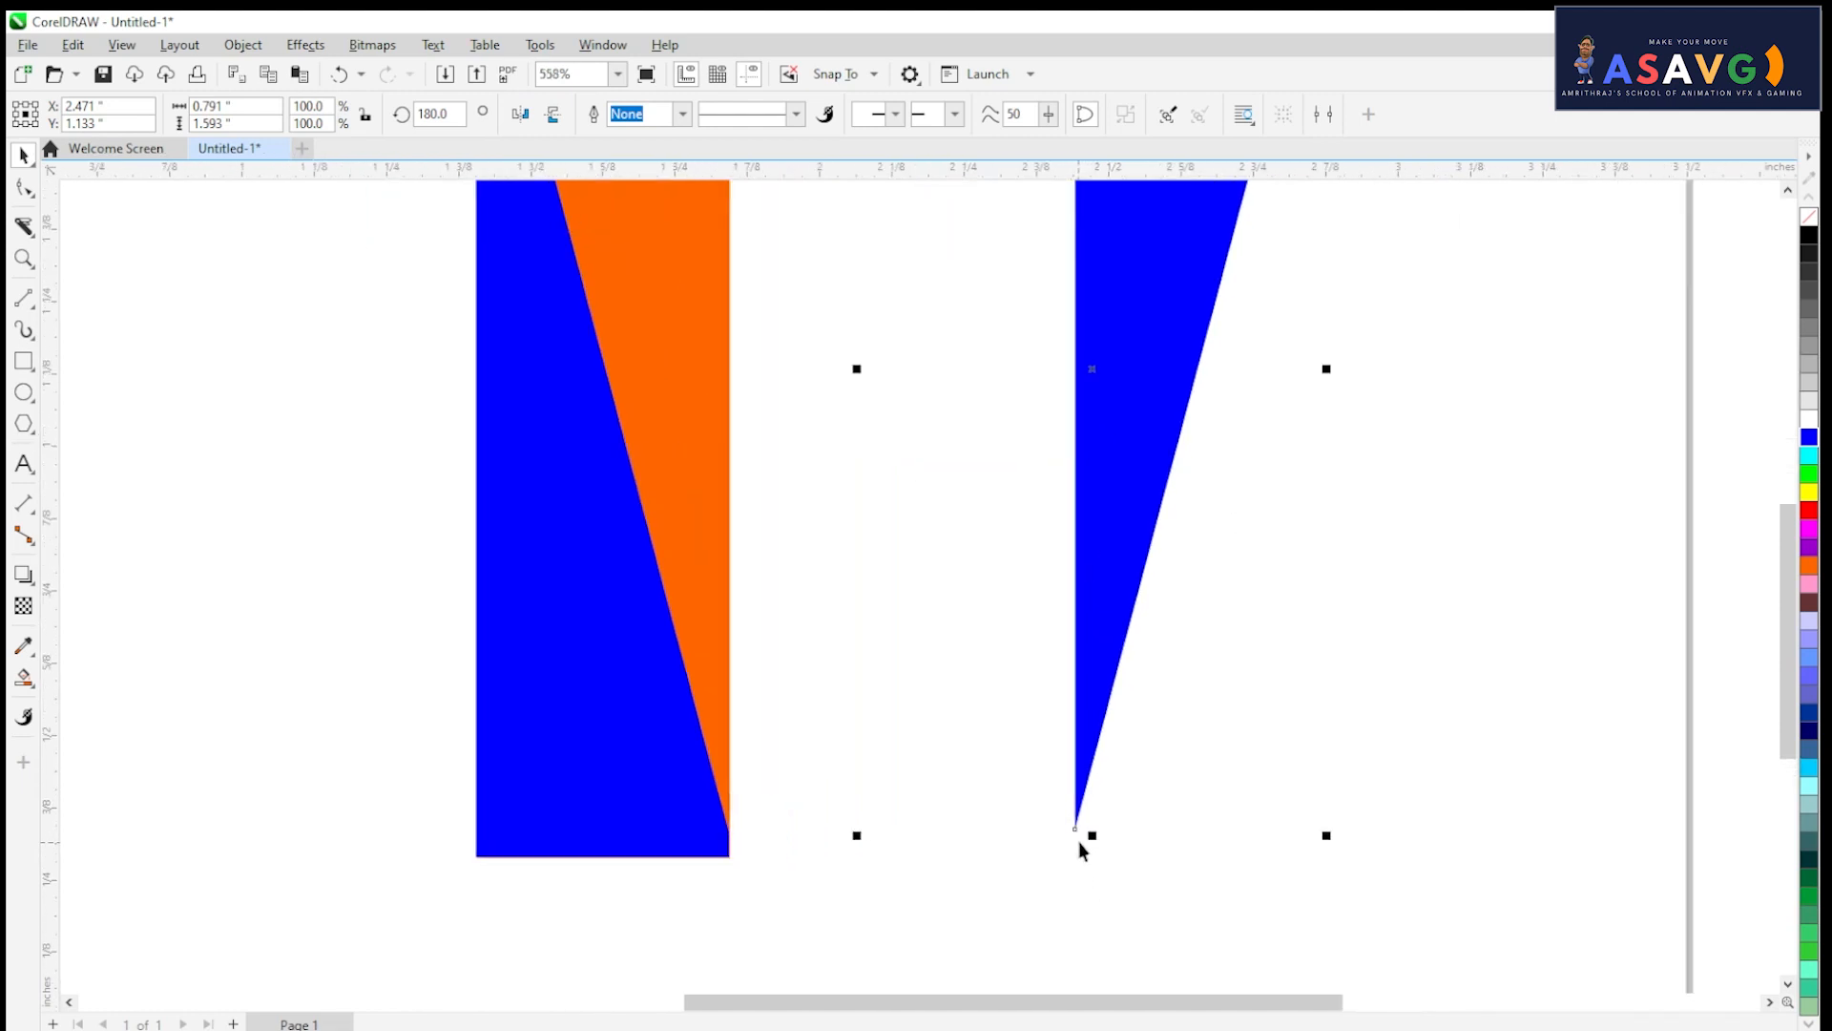
left_click_drag(1075, 831, 730, 859)
scroll(964, 585, "down", 2)
left_click_drag(911, 534, 1051, 606)
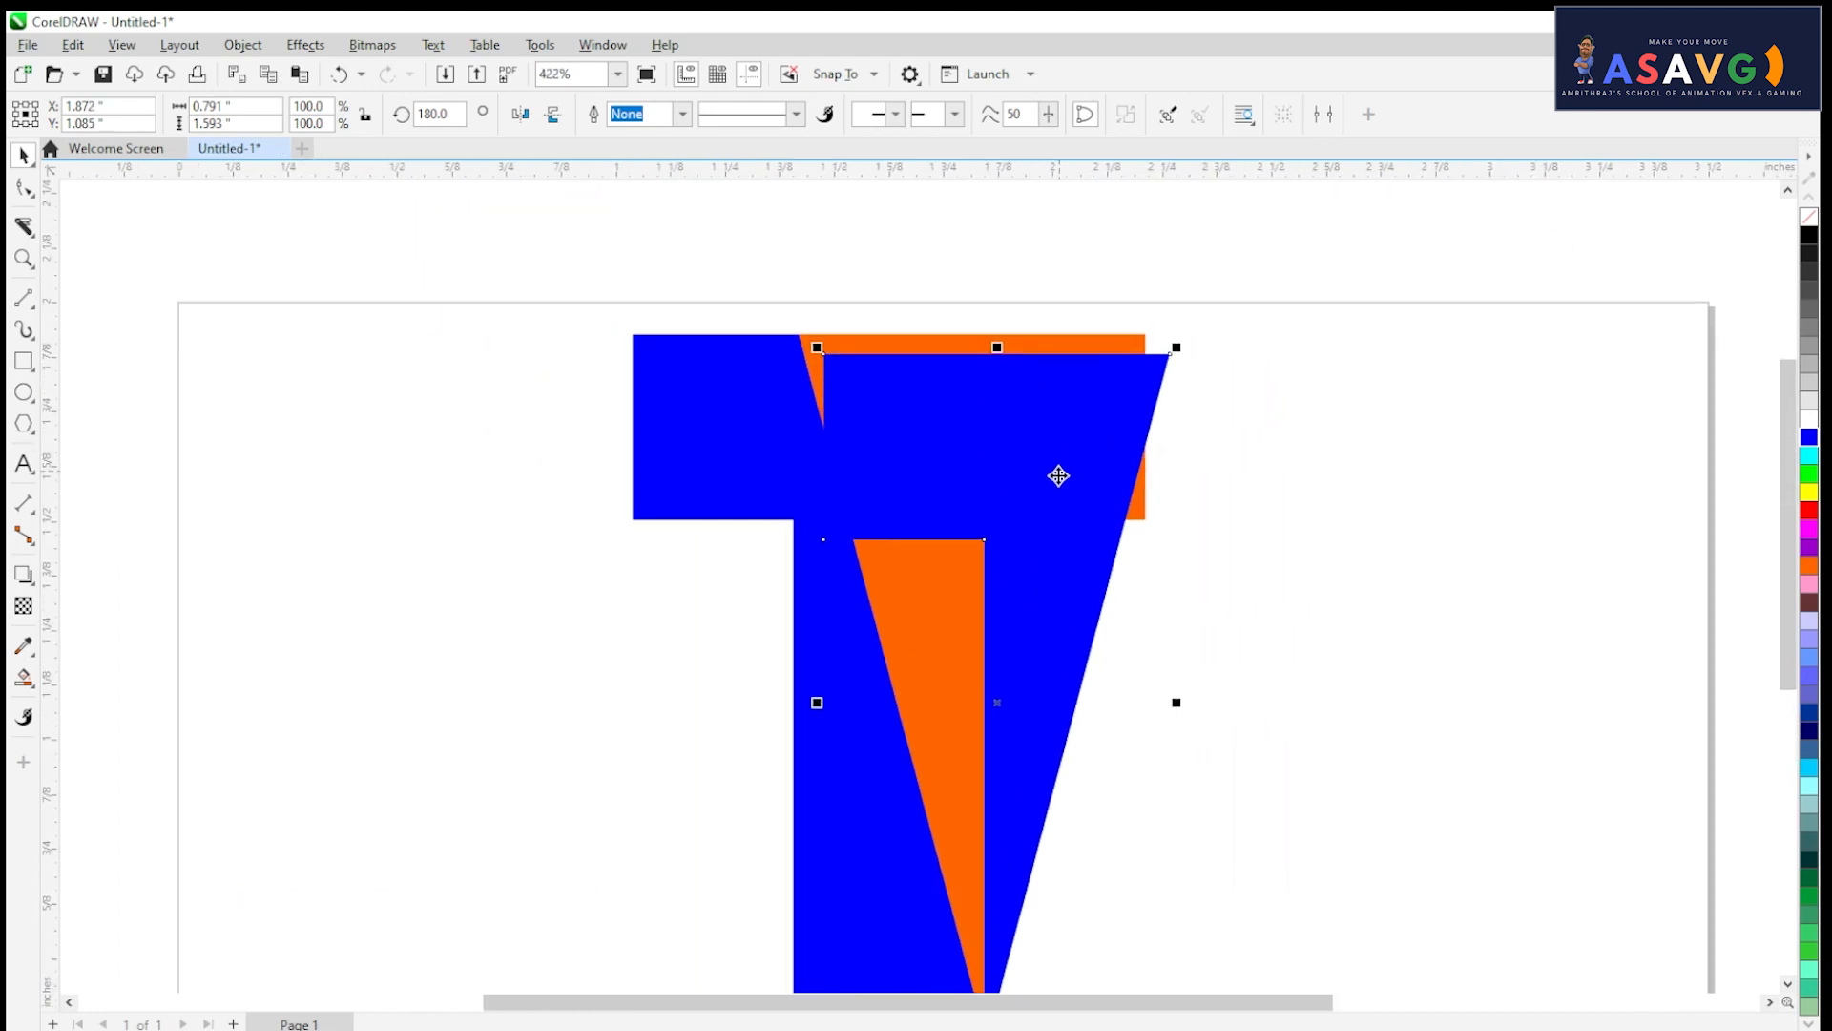
Step: Try moving the mirrored blue piece up toward the T's top edge, then undo the move
left_click_drag(1058, 476, 1047, 415)
scroll(1057, 448, "down", 1)
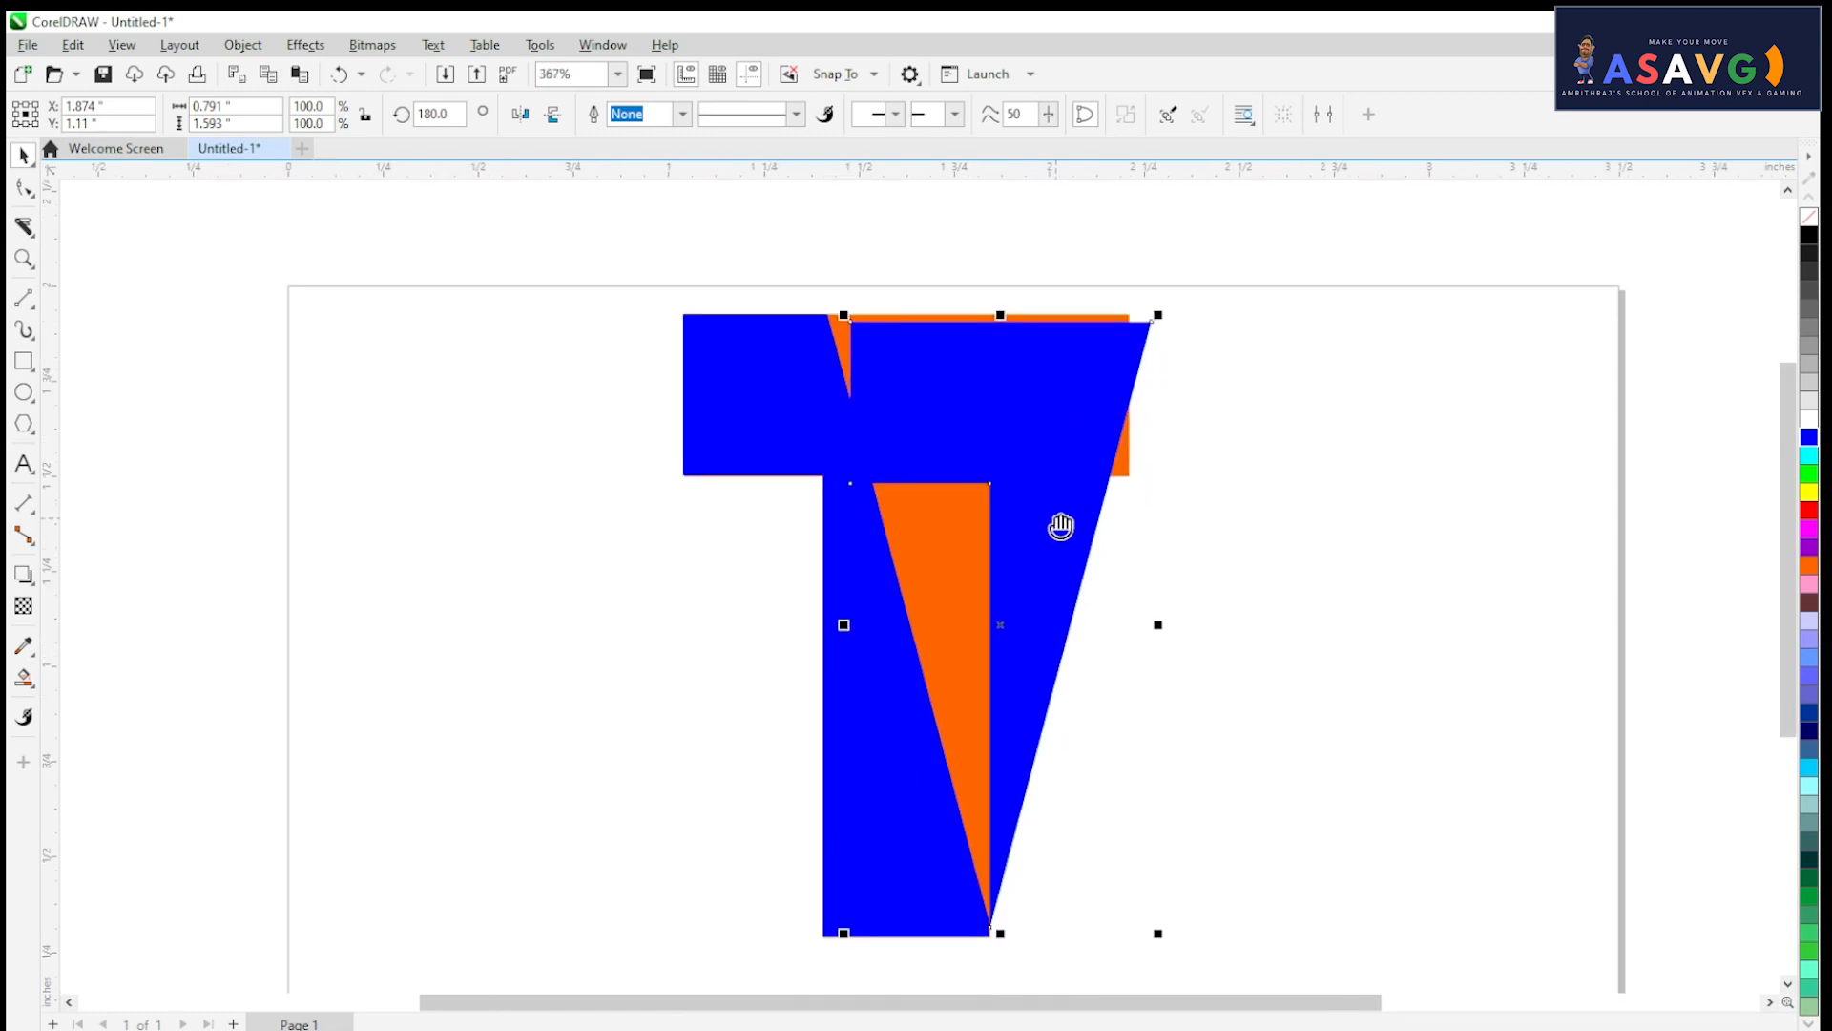
left_click_drag(1061, 526, 1064, 511)
key("ctrl+z")
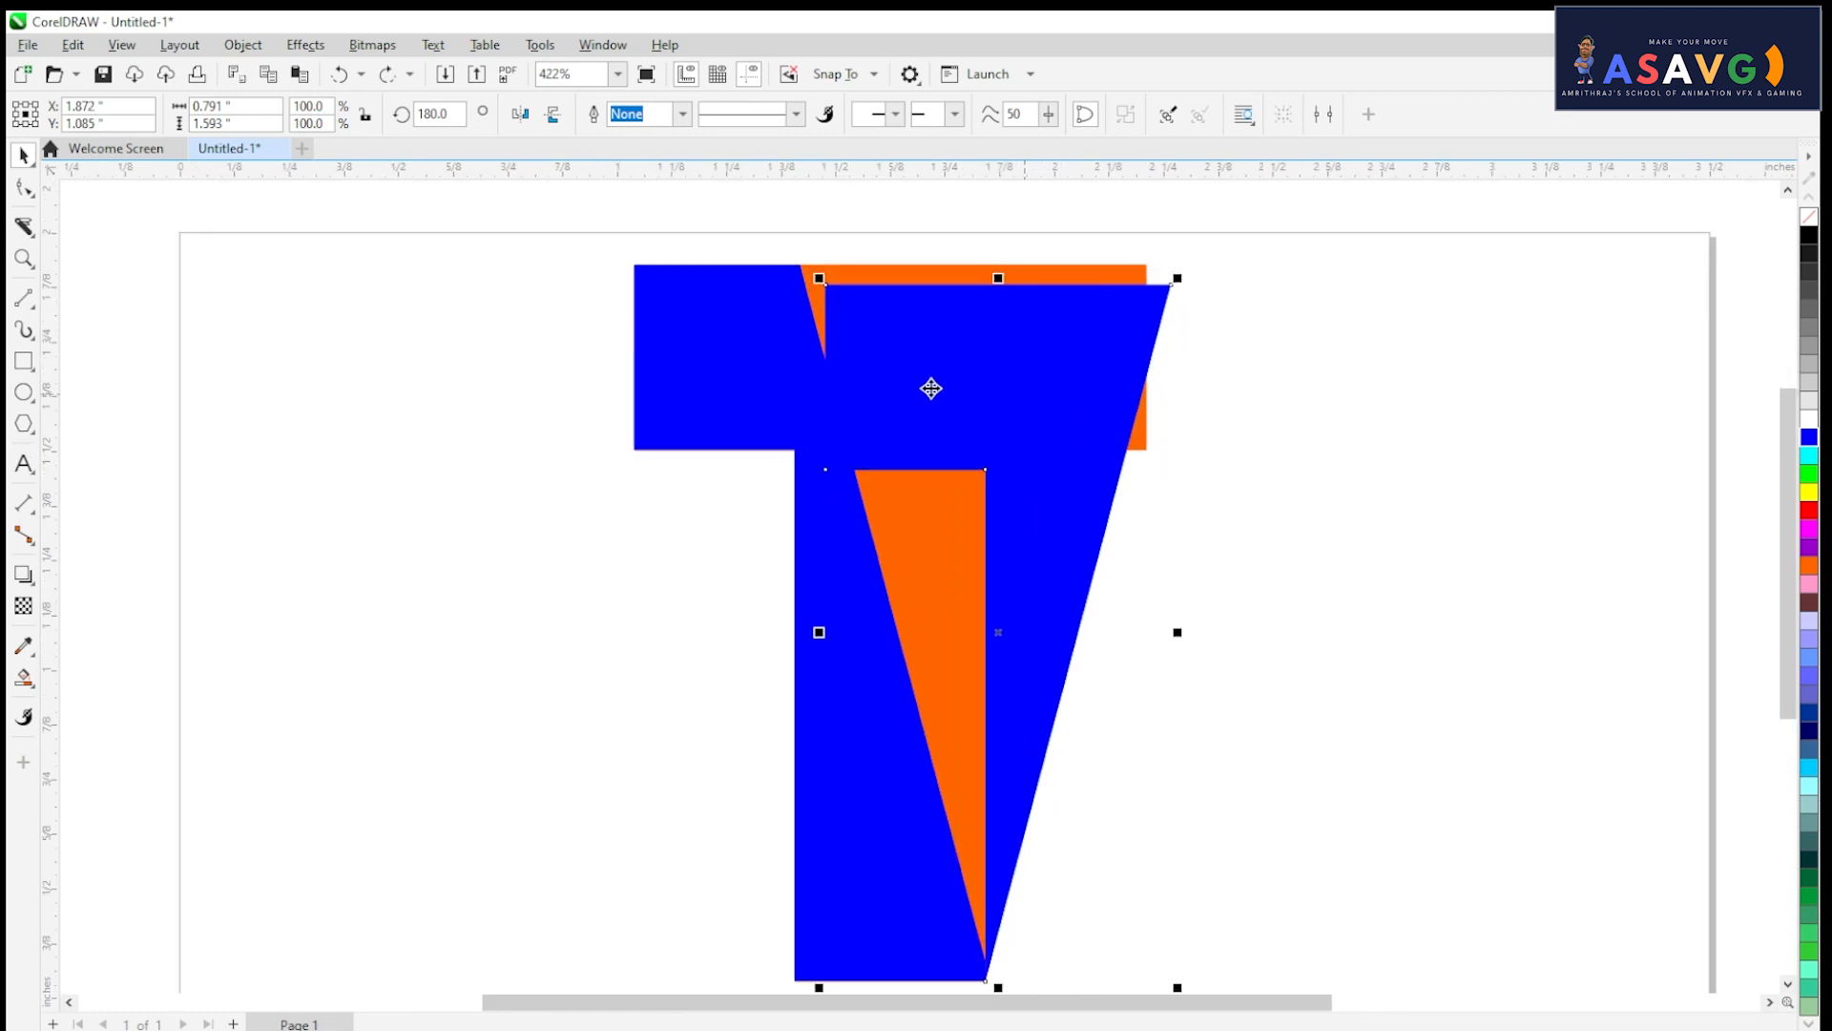
Step: Try stretching and scaling the mirrored blue piece to fit the T's top bar, then undo the size changes
left_click(928, 384)
scroll(983, 401, "up", 1)
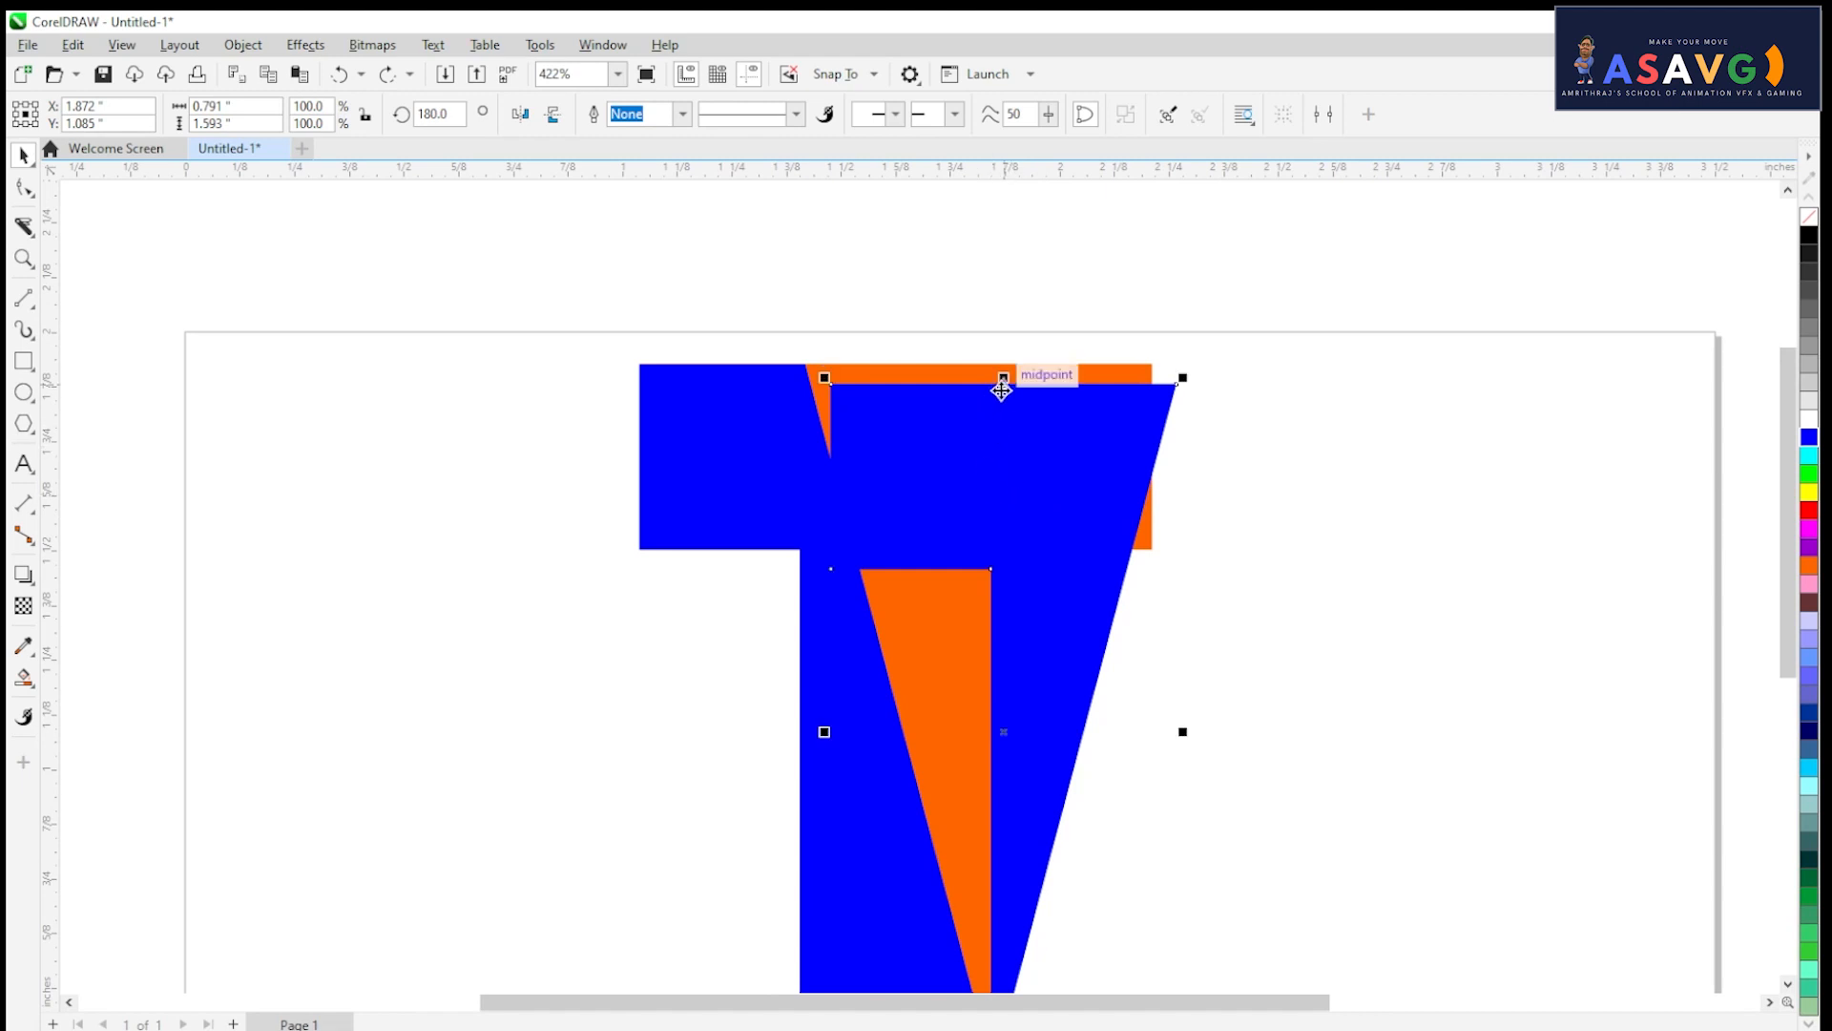
left_click_drag(1003, 376, 1006, 364)
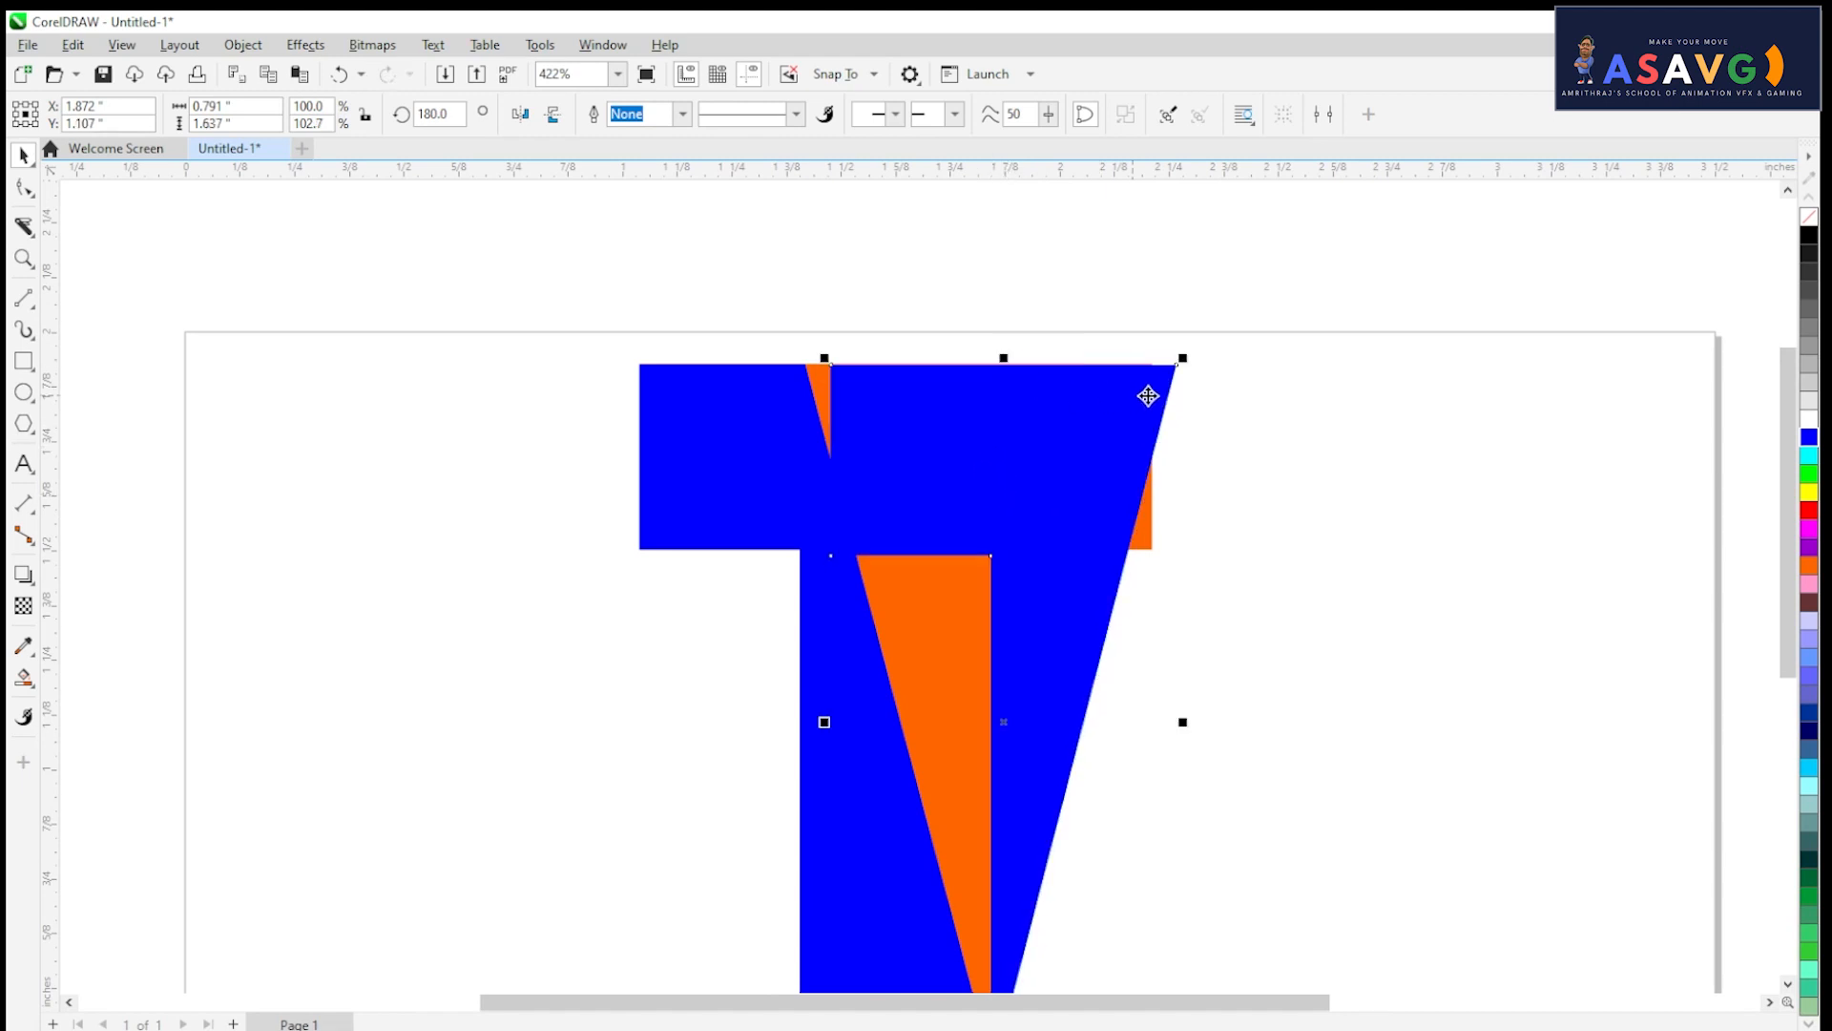
left_click_drag(1182, 360, 1166, 403)
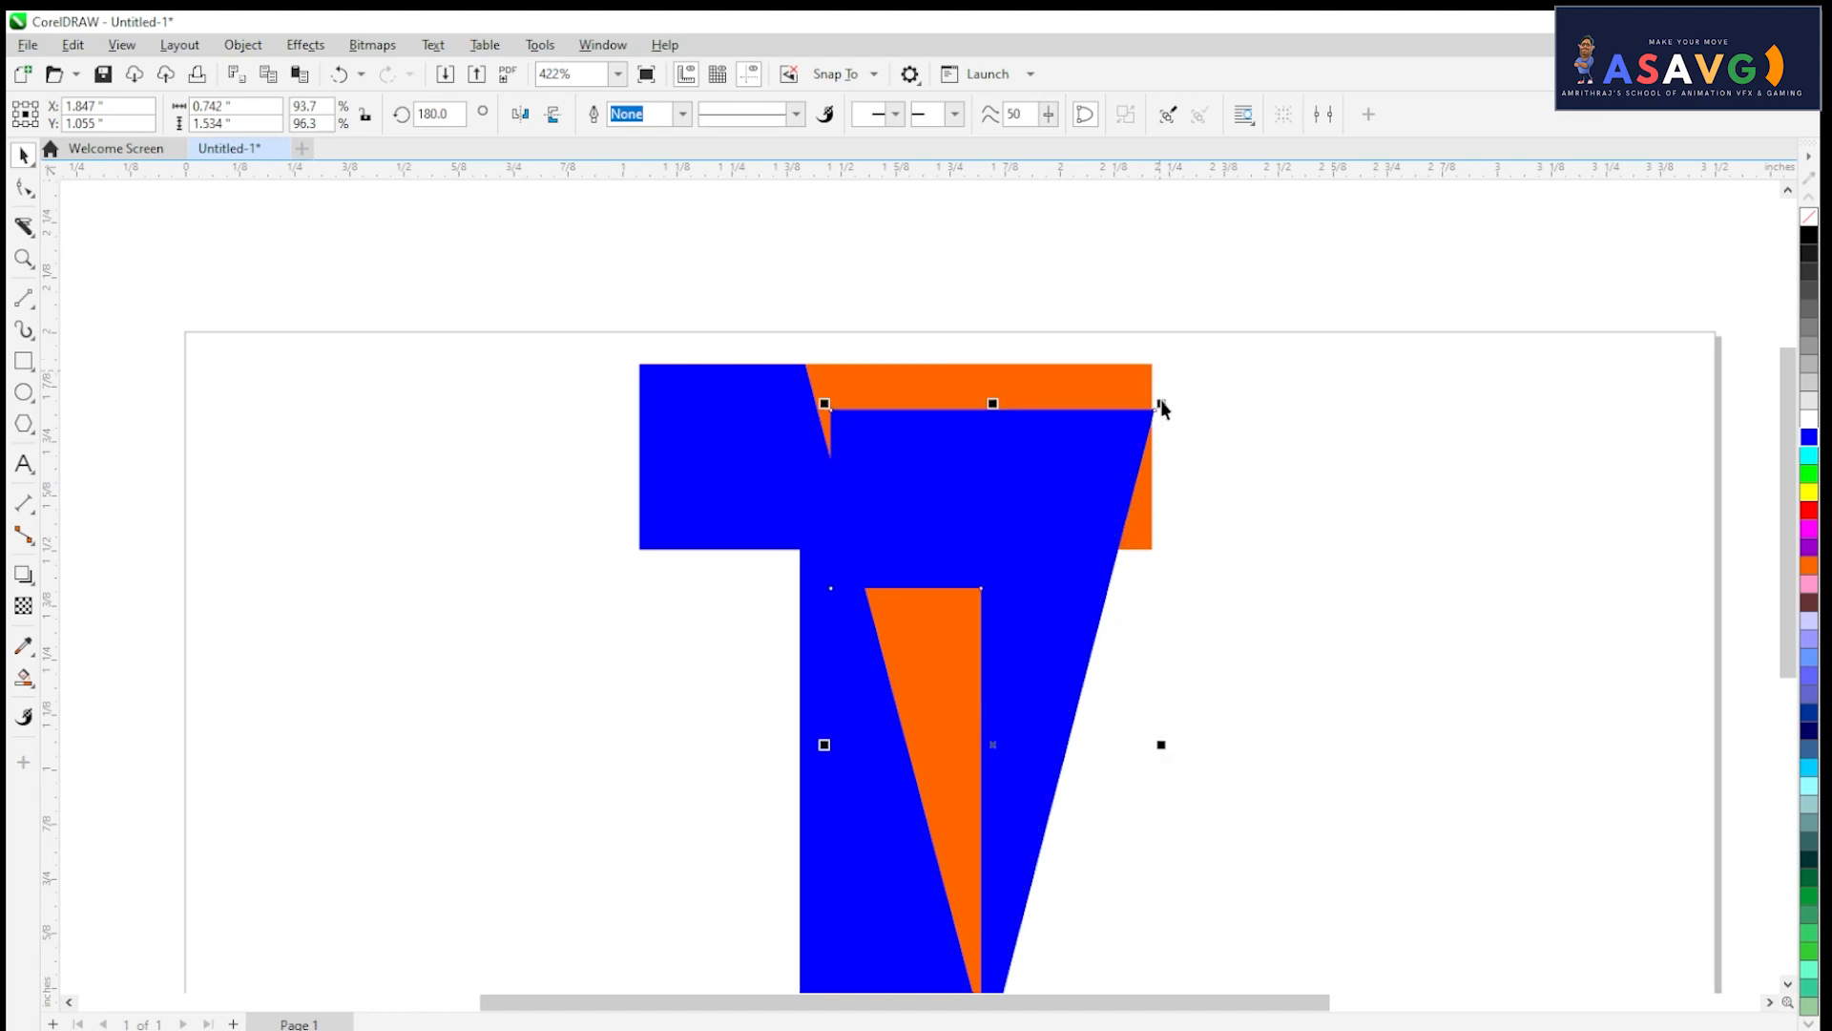
key("ctrl+z")
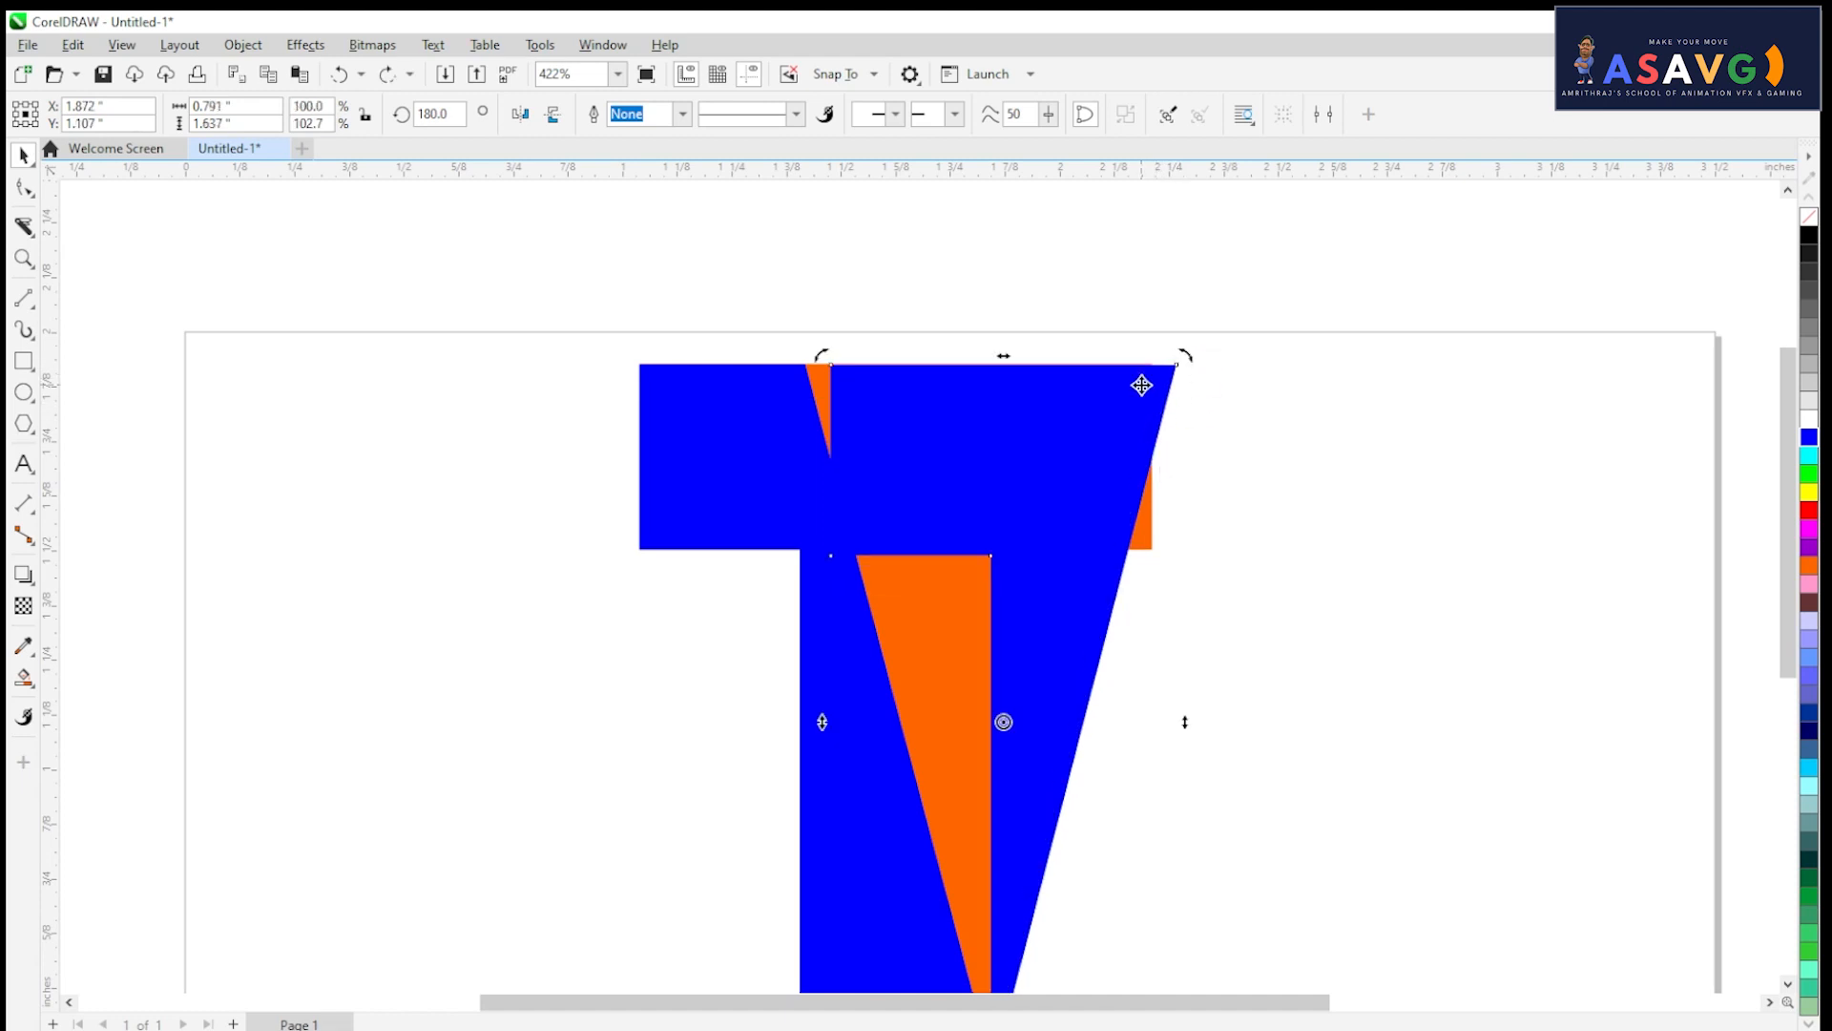
left_click_drag(1184, 722, 1175, 723)
left_click_drag(1093, 640, 1181, 462)
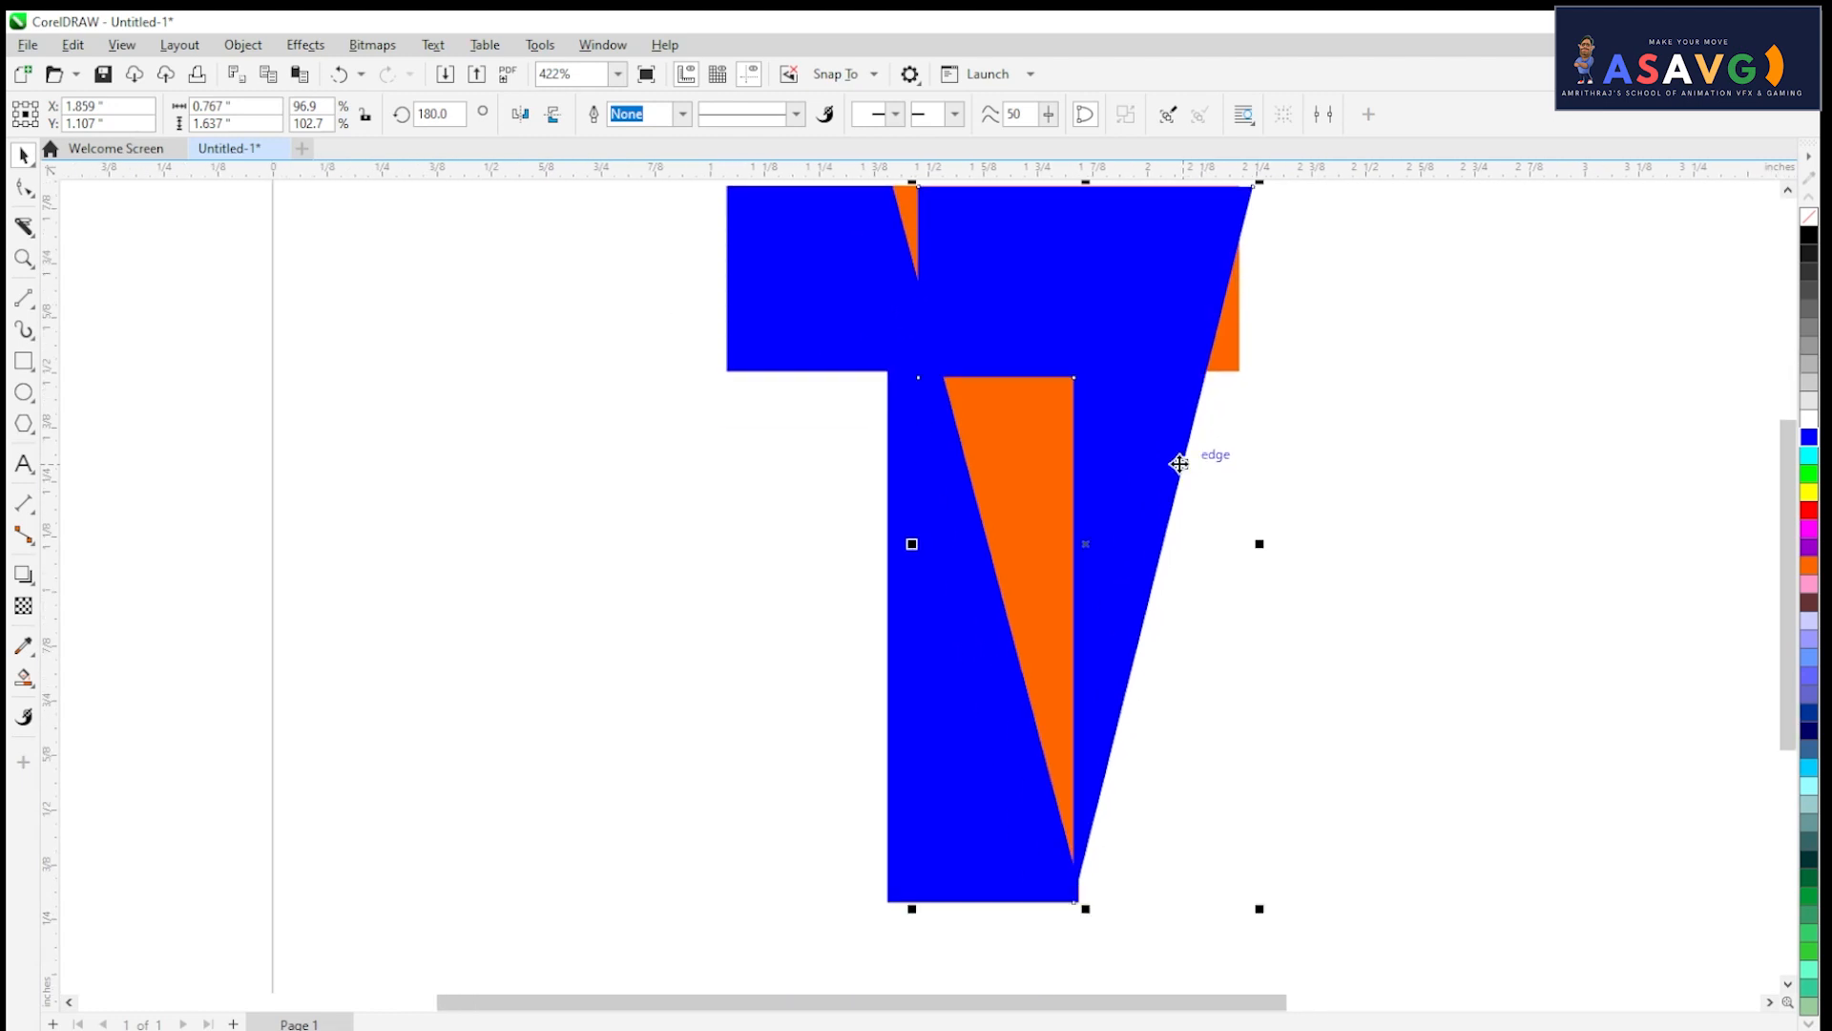
key("ctrl+z")
key("ctrl+z")
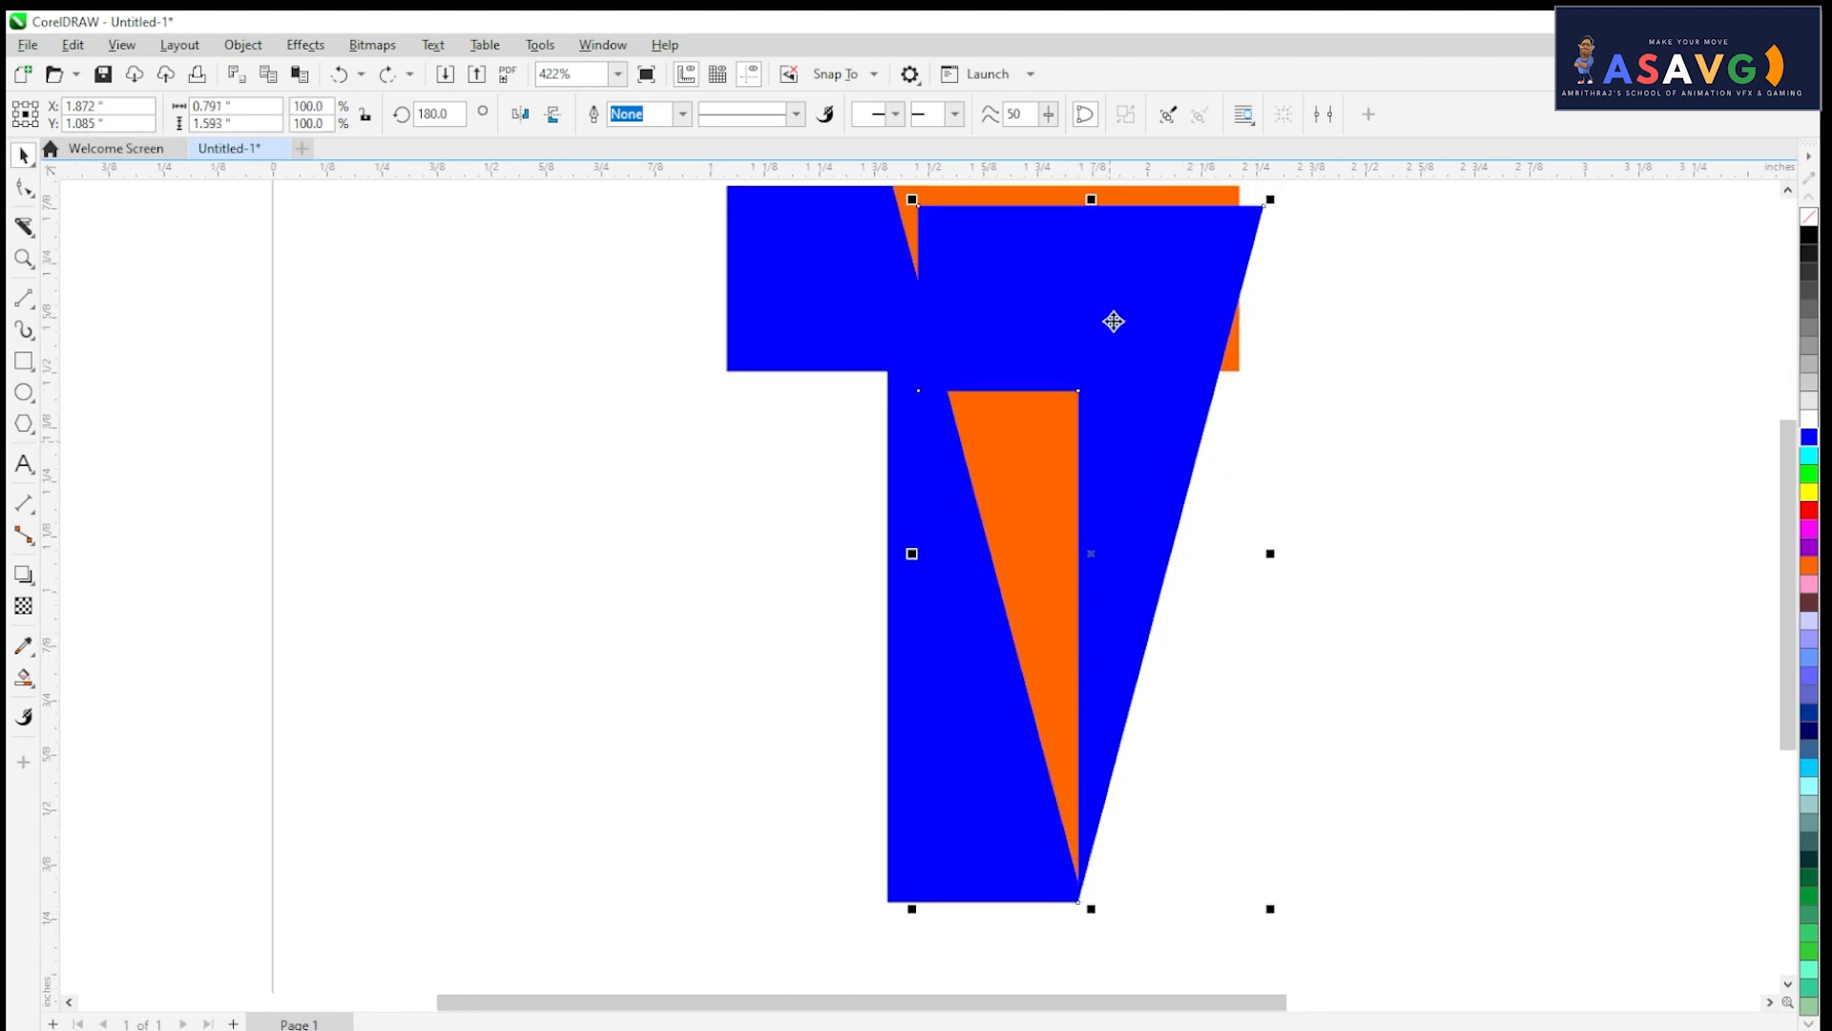
Step: Place the mirrored blue piece's rotation centre on its lower tip at the foot of the stem
left_click_drag(1113, 319, 1026, 453)
left_click_drag(1122, 489, 1117, 434)
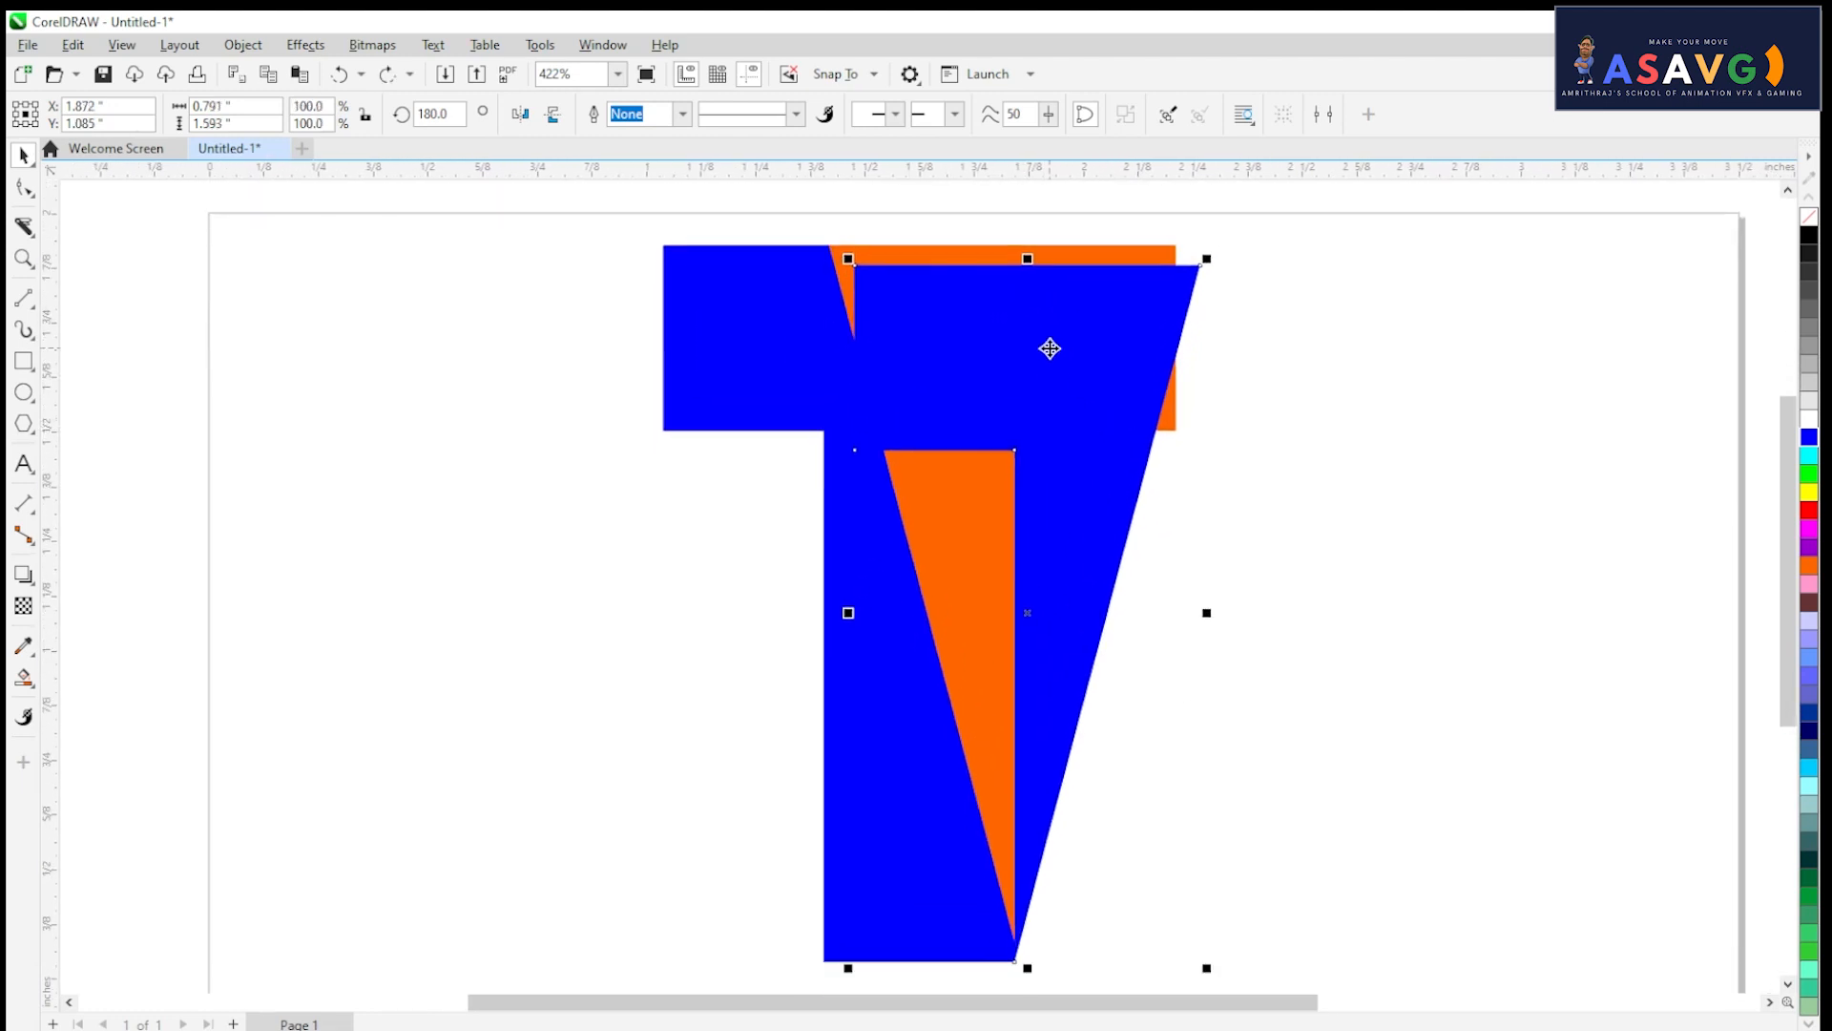
left_click(1049, 348)
left_click_drag(1027, 612, 1015, 953)
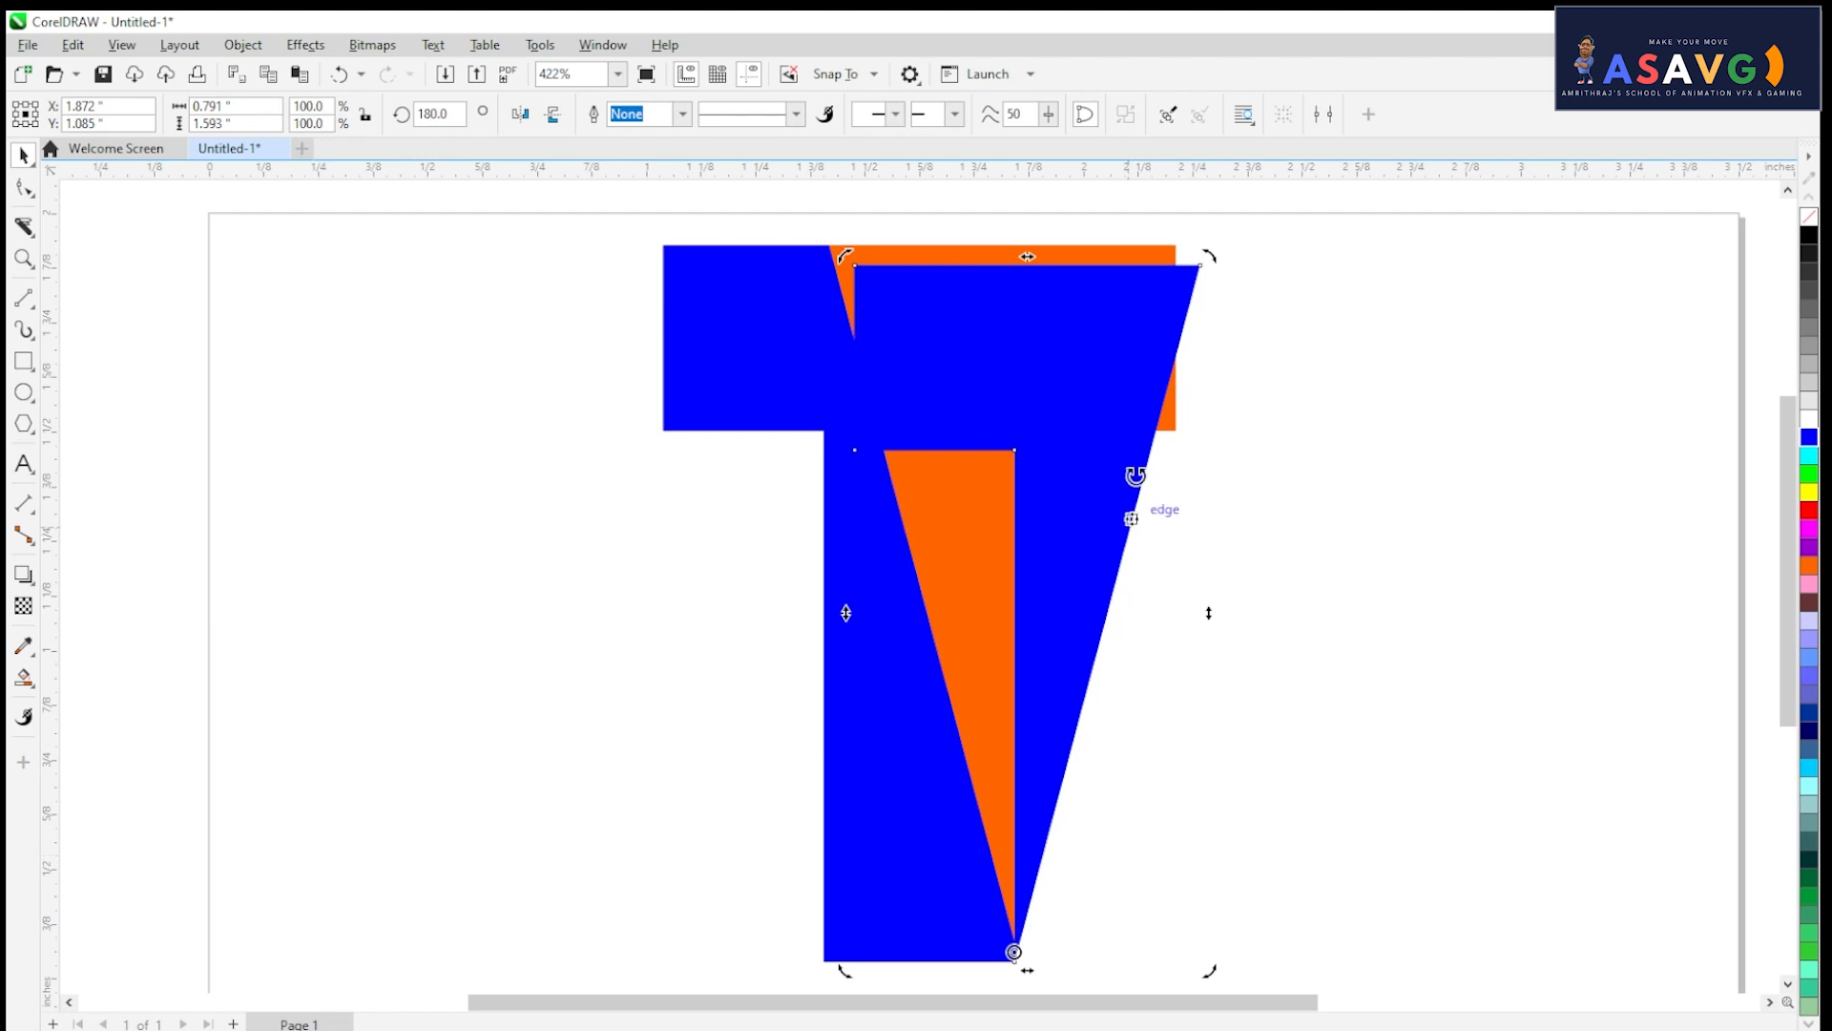
left_click(1163, 296)
left_click(1162, 296)
Step: Rotate the mirrored blue piece about its lower tip to about 209.8°, lining its slanted edge up with the diagonal cut
left_click_drag(1208, 263, 670, 322)
left_click_drag(738, 488, 792, 411)
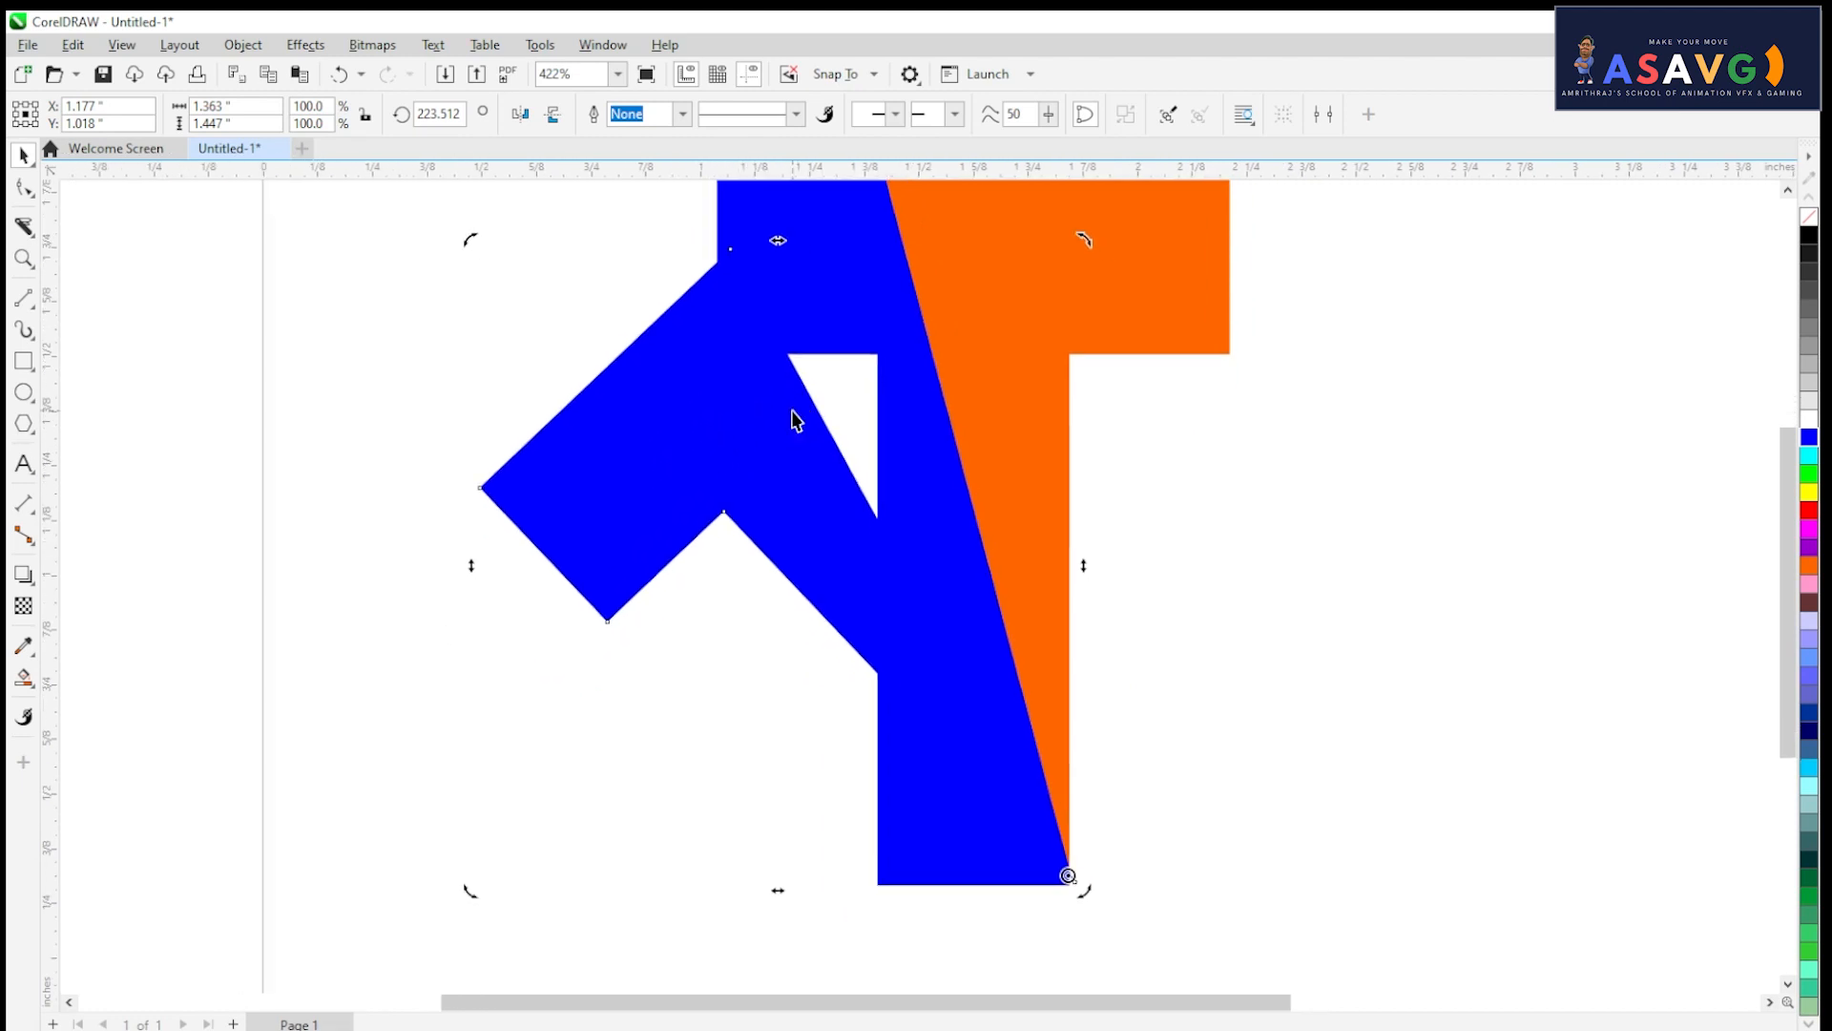
left_click_drag(1082, 241, 1231, 306)
left_click_drag(1128, 519, 1024, 706)
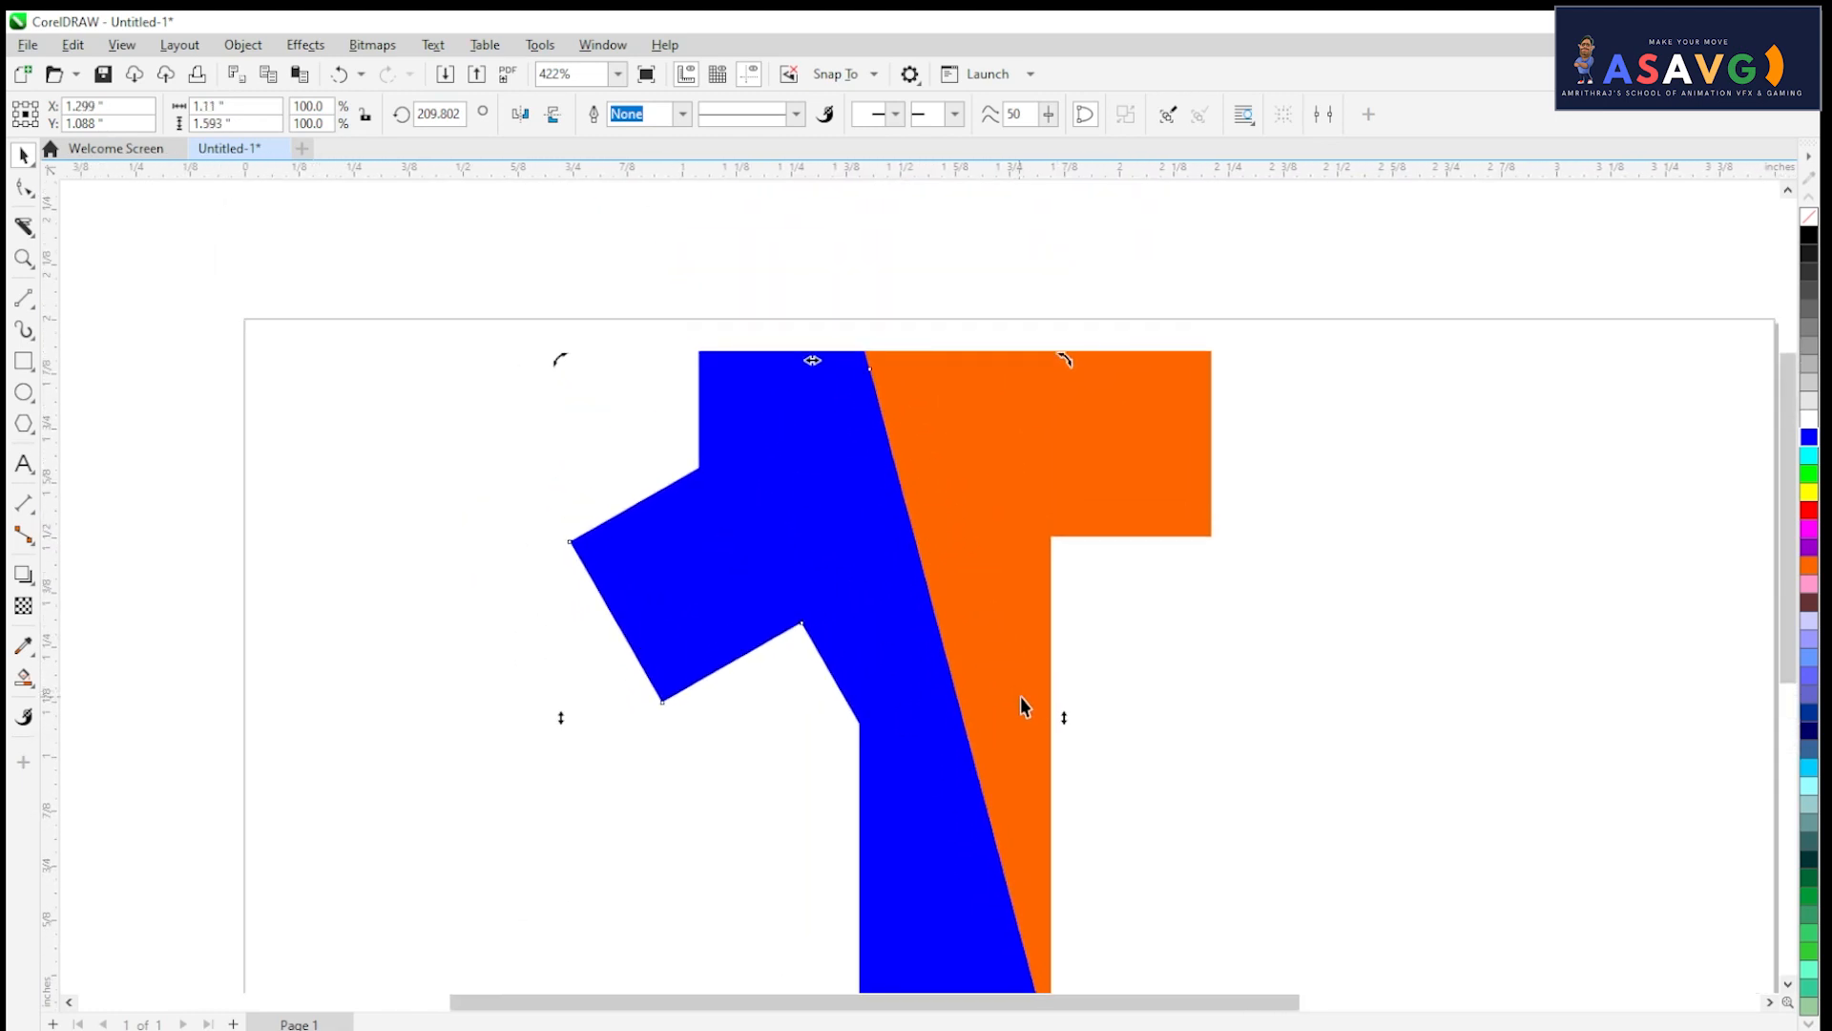
Step: Fill the rotated mirrored piece with grey to tell it apart from the blue half of the T
left_click_drag(477, 677, 417, 529)
left_click(577, 425)
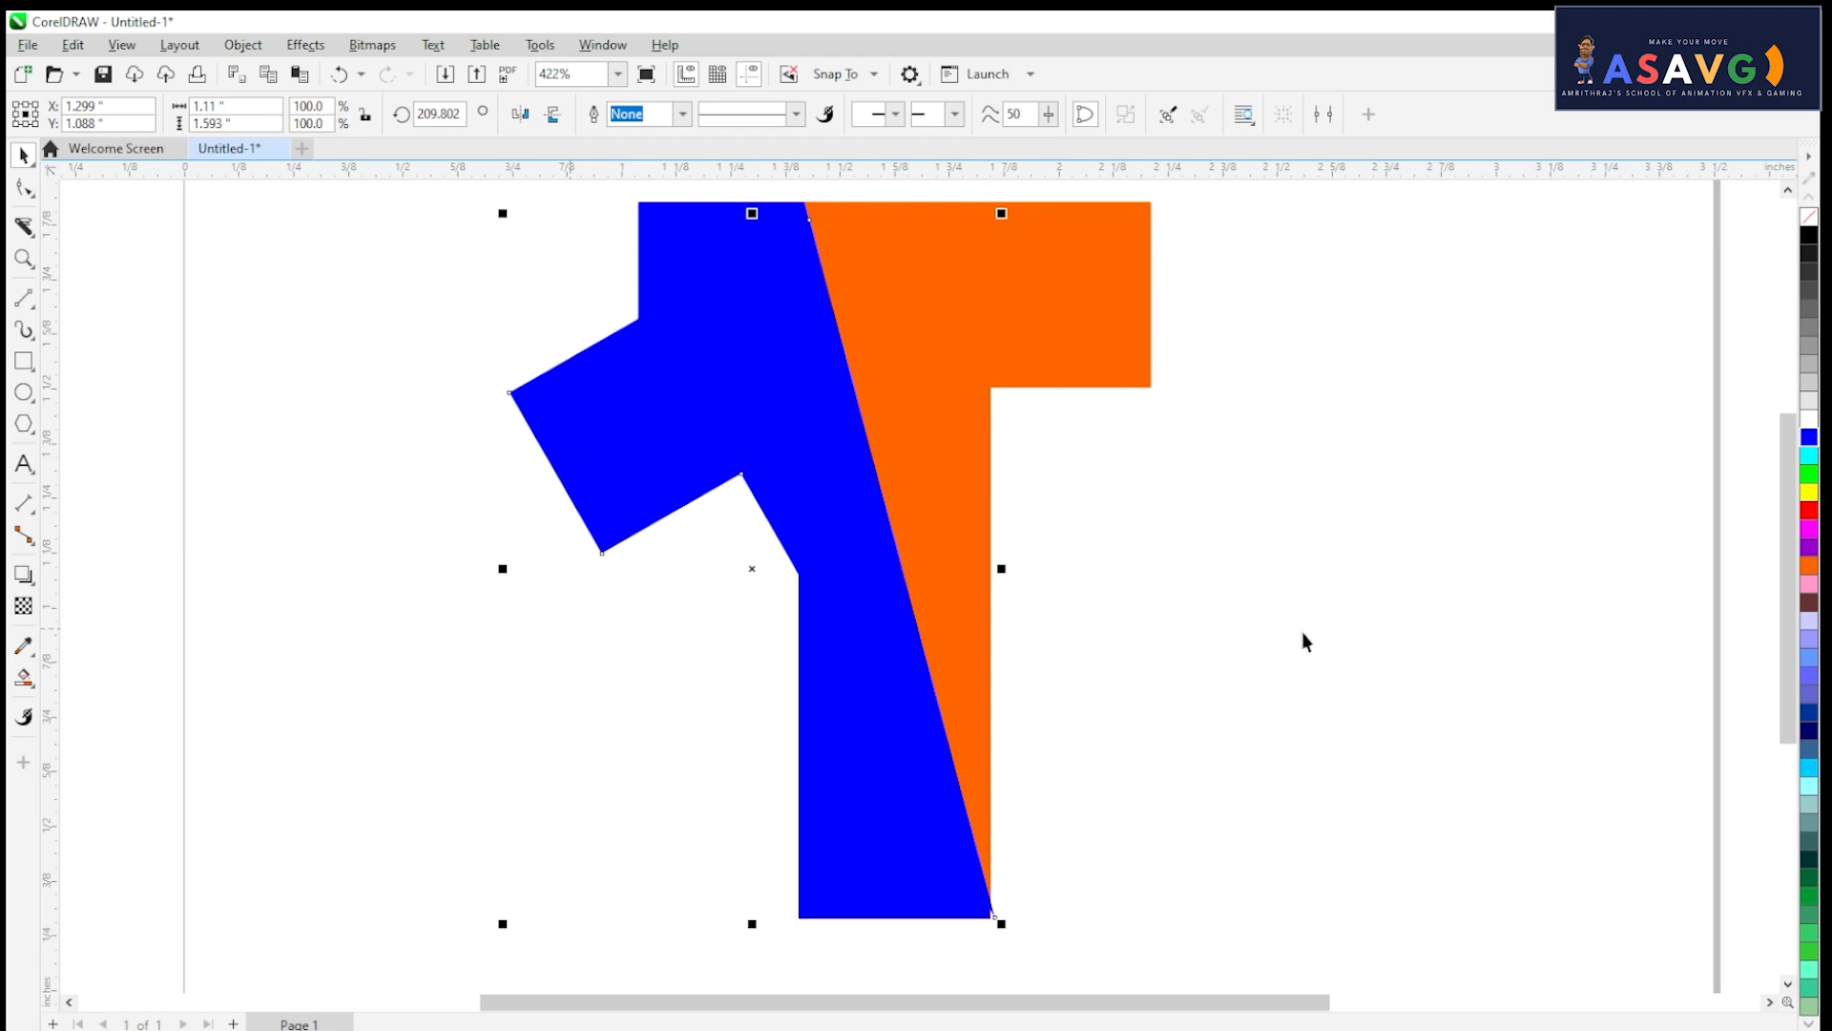
left_click(1806, 352)
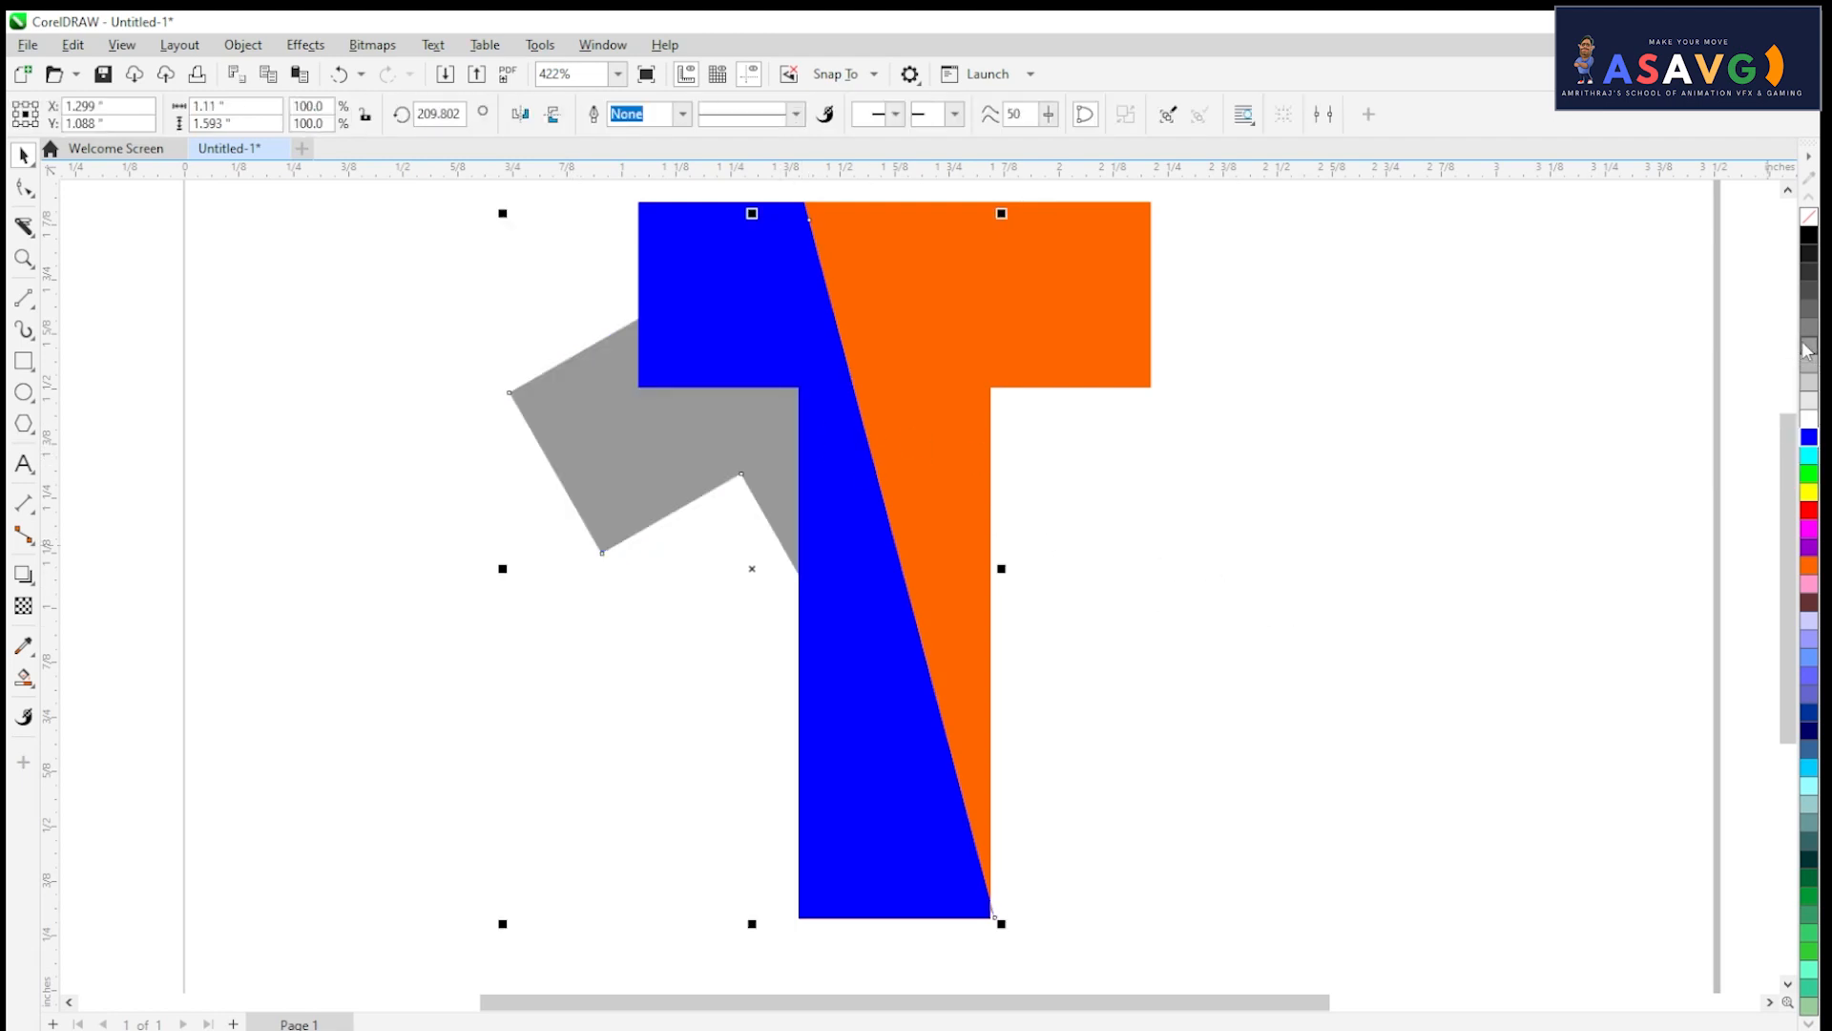
Step: Send the blue half of the T behind the grey piece
left_click(769, 353)
left_click(1039, 416)
left_click(750, 320)
key("shift+Page_Down")
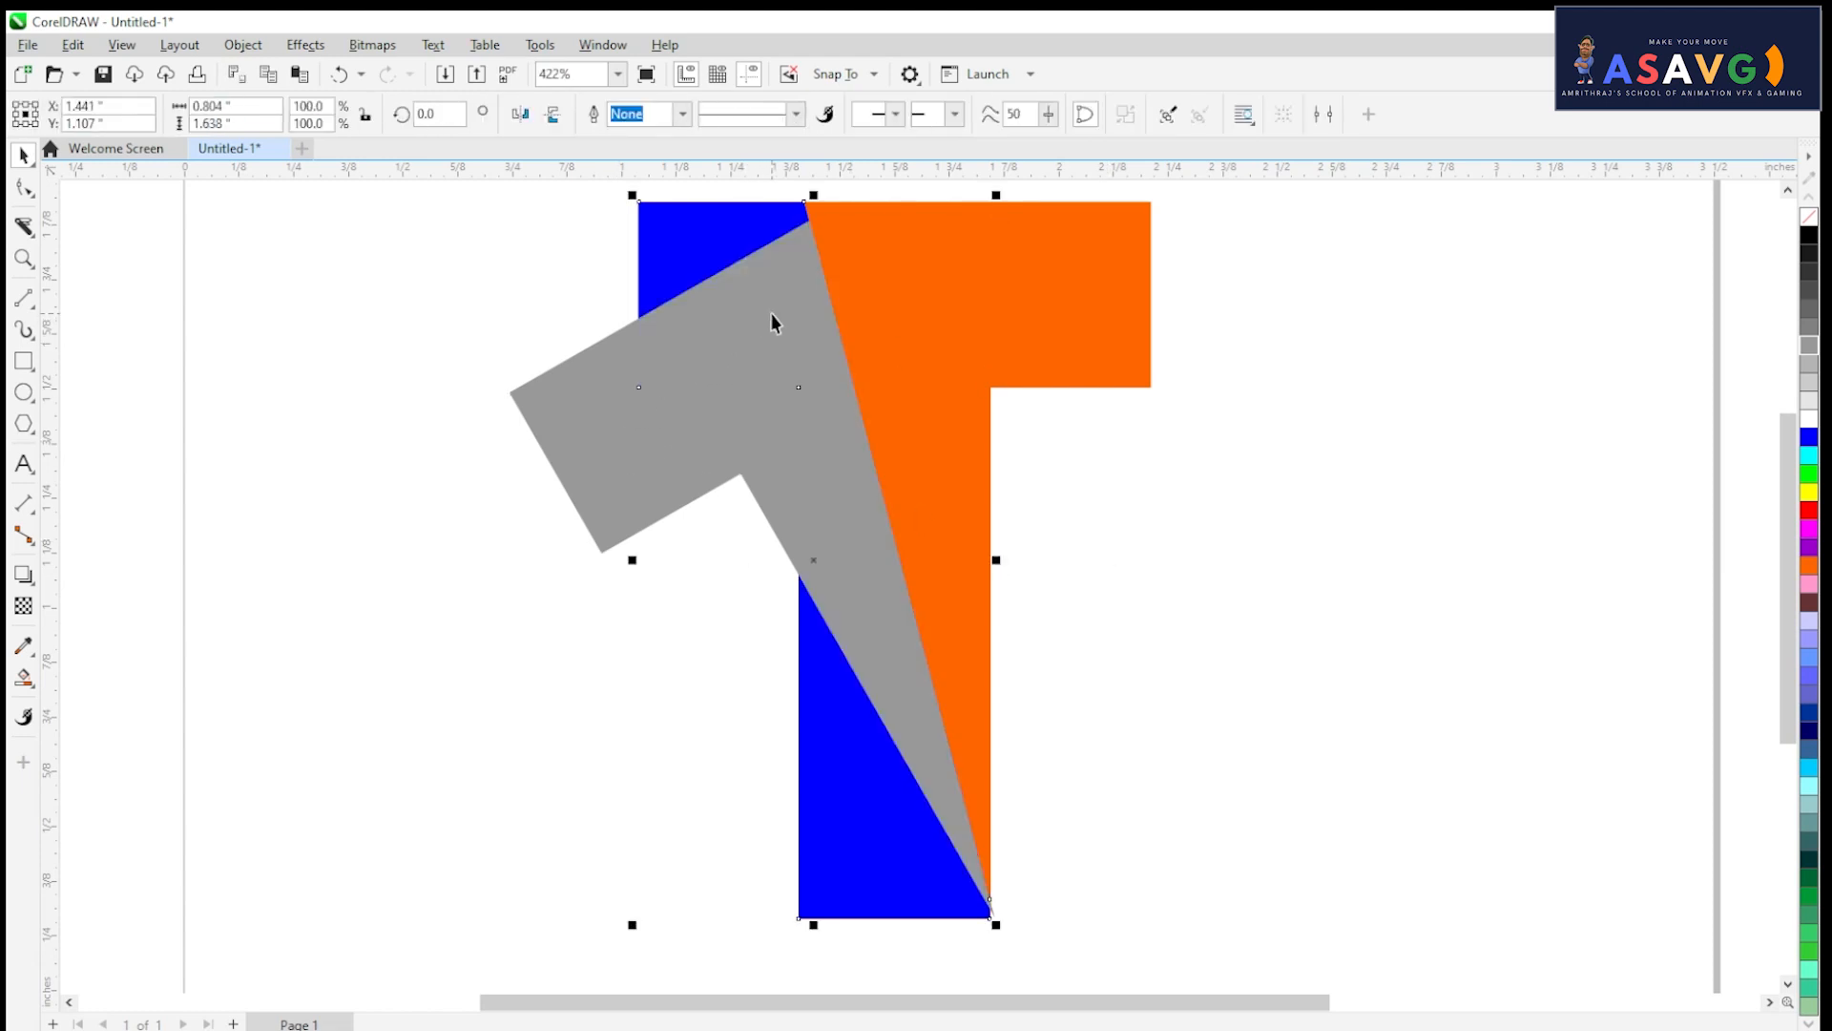
Step: Stretch the grey piece upward to a height of about 1.635 inches so its upper corner meets the T's top edge
scroll(760, 307, "up", 1)
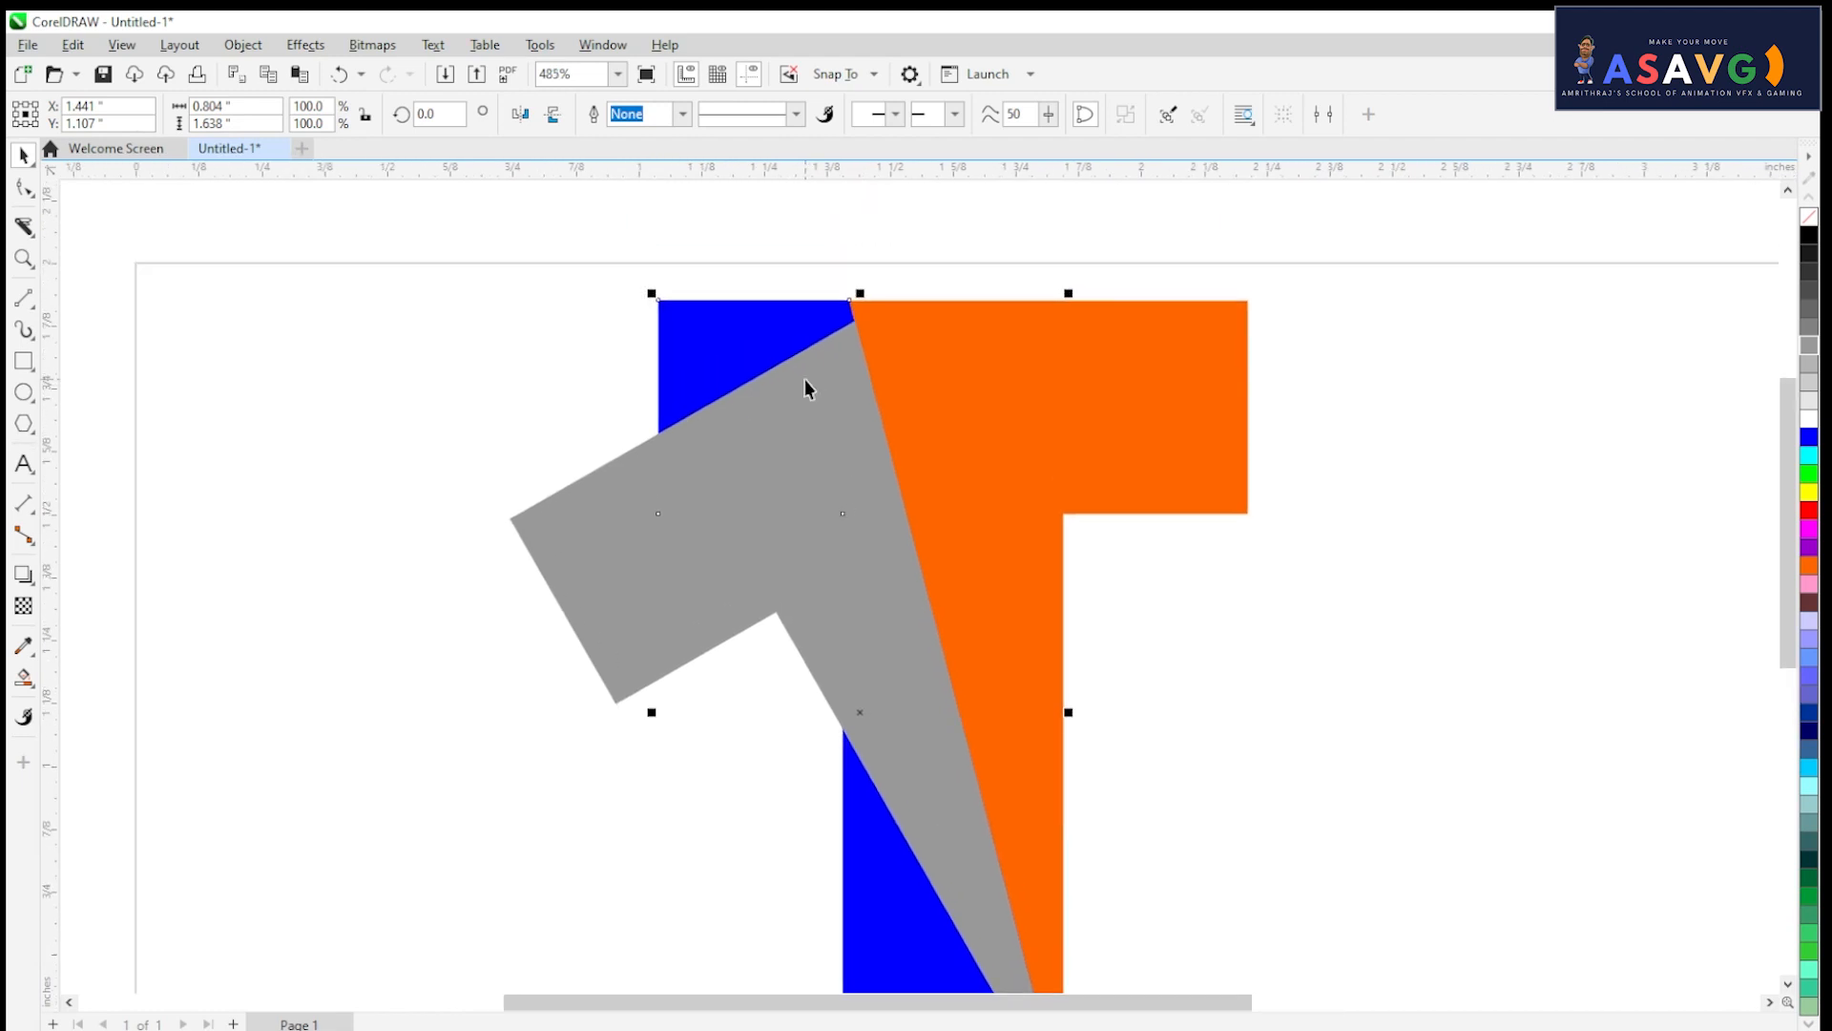
left_click(804, 382)
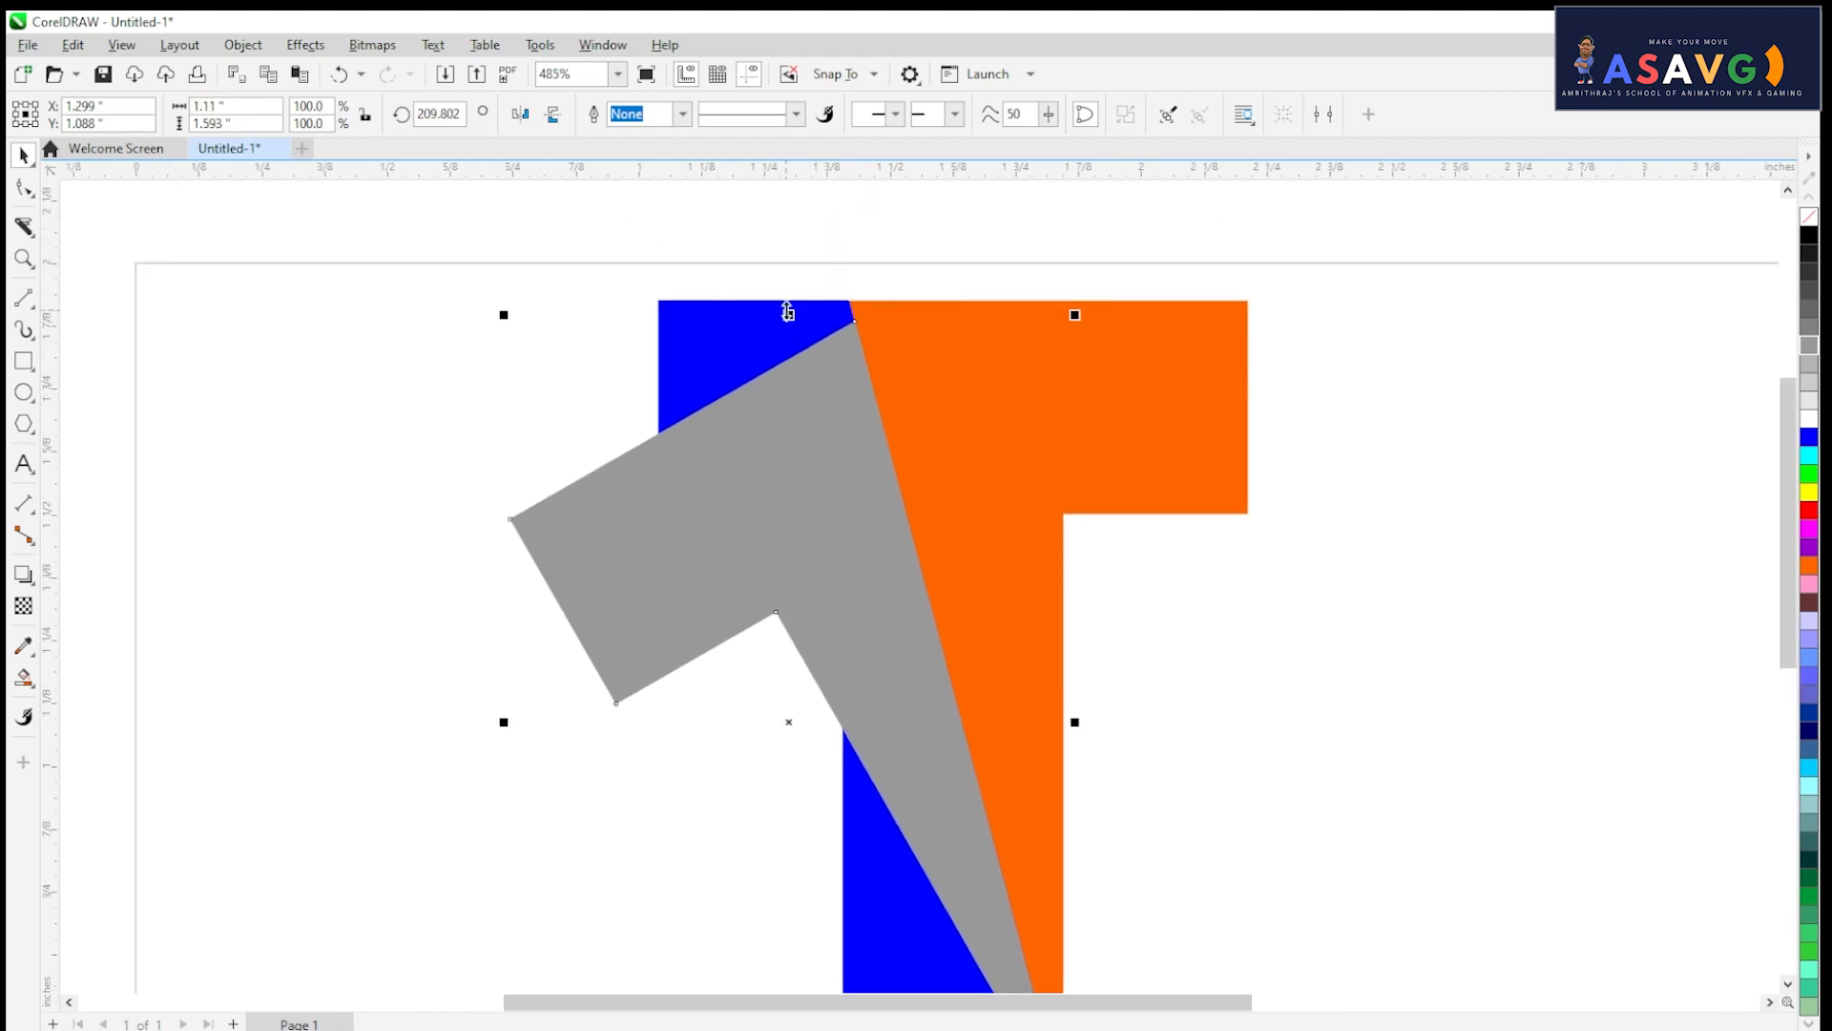
left_click_drag(788, 312, 773, 294)
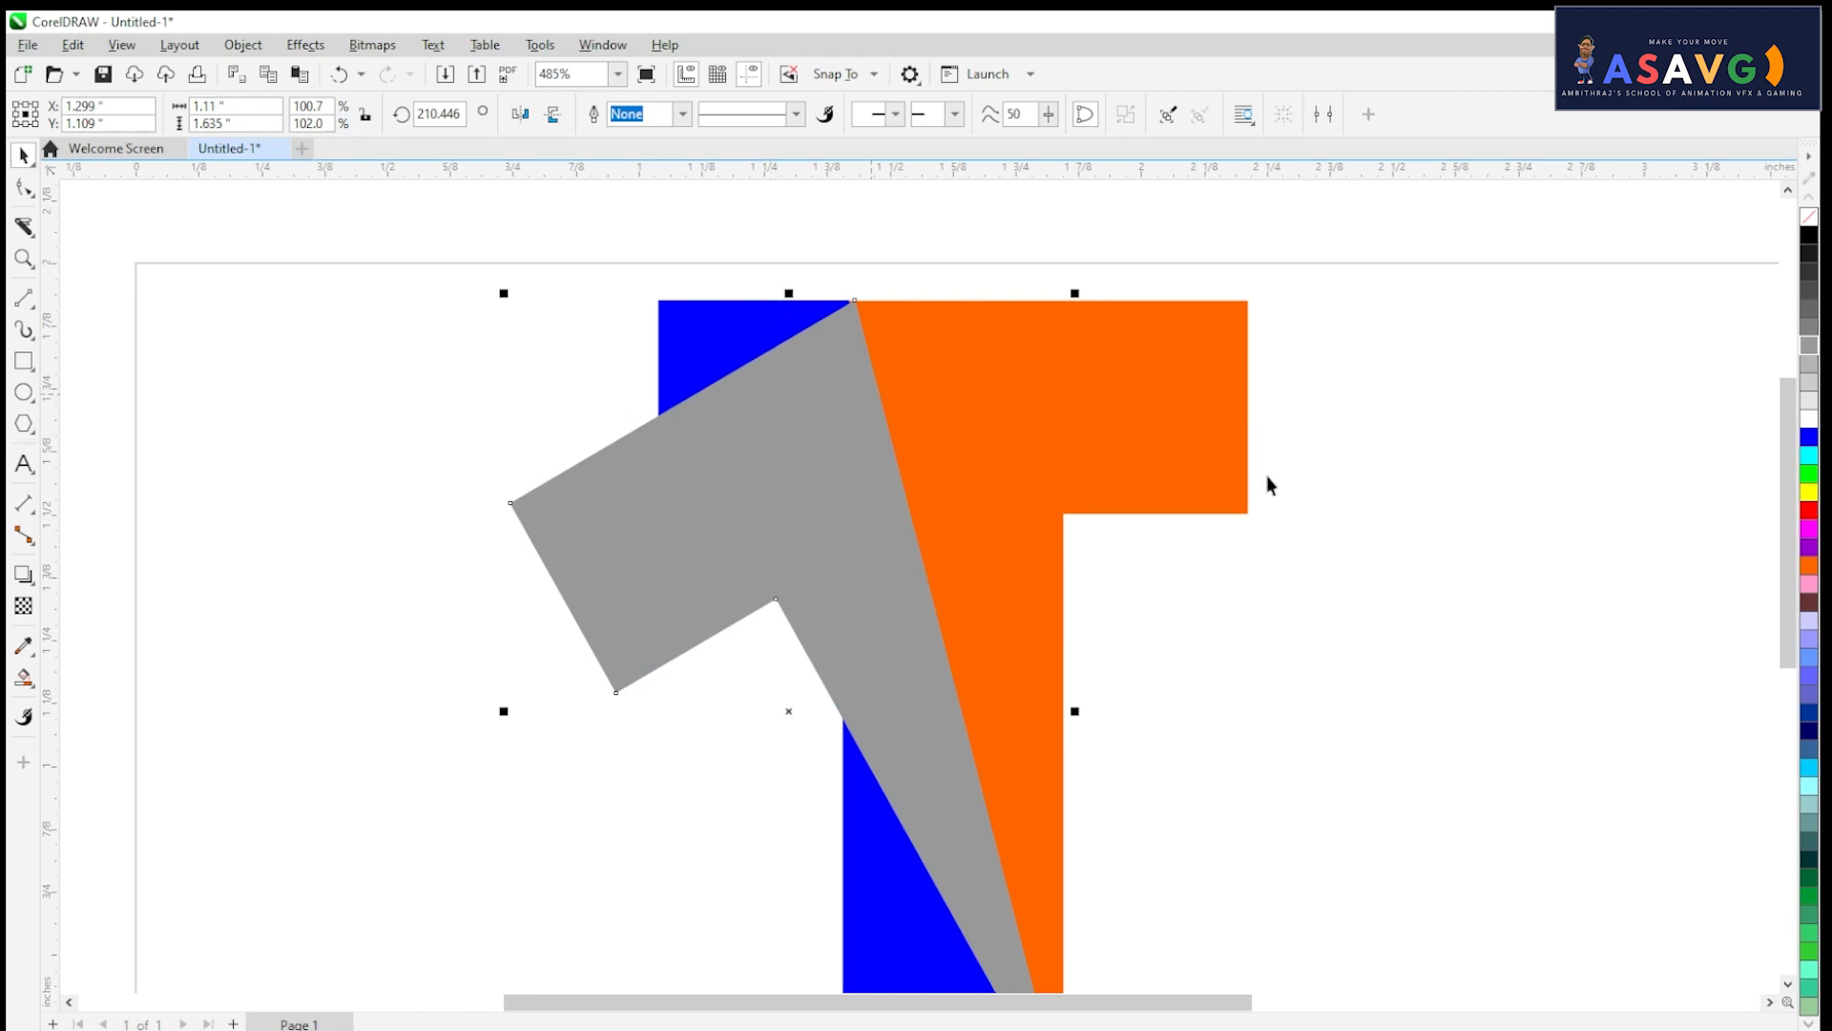
scroll(1279, 487, "down", 2)
left_click_drag(1261, 579, 1219, 442)
left_click_drag(908, 356, 959, 524)
scroll(931, 420, "up", 2)
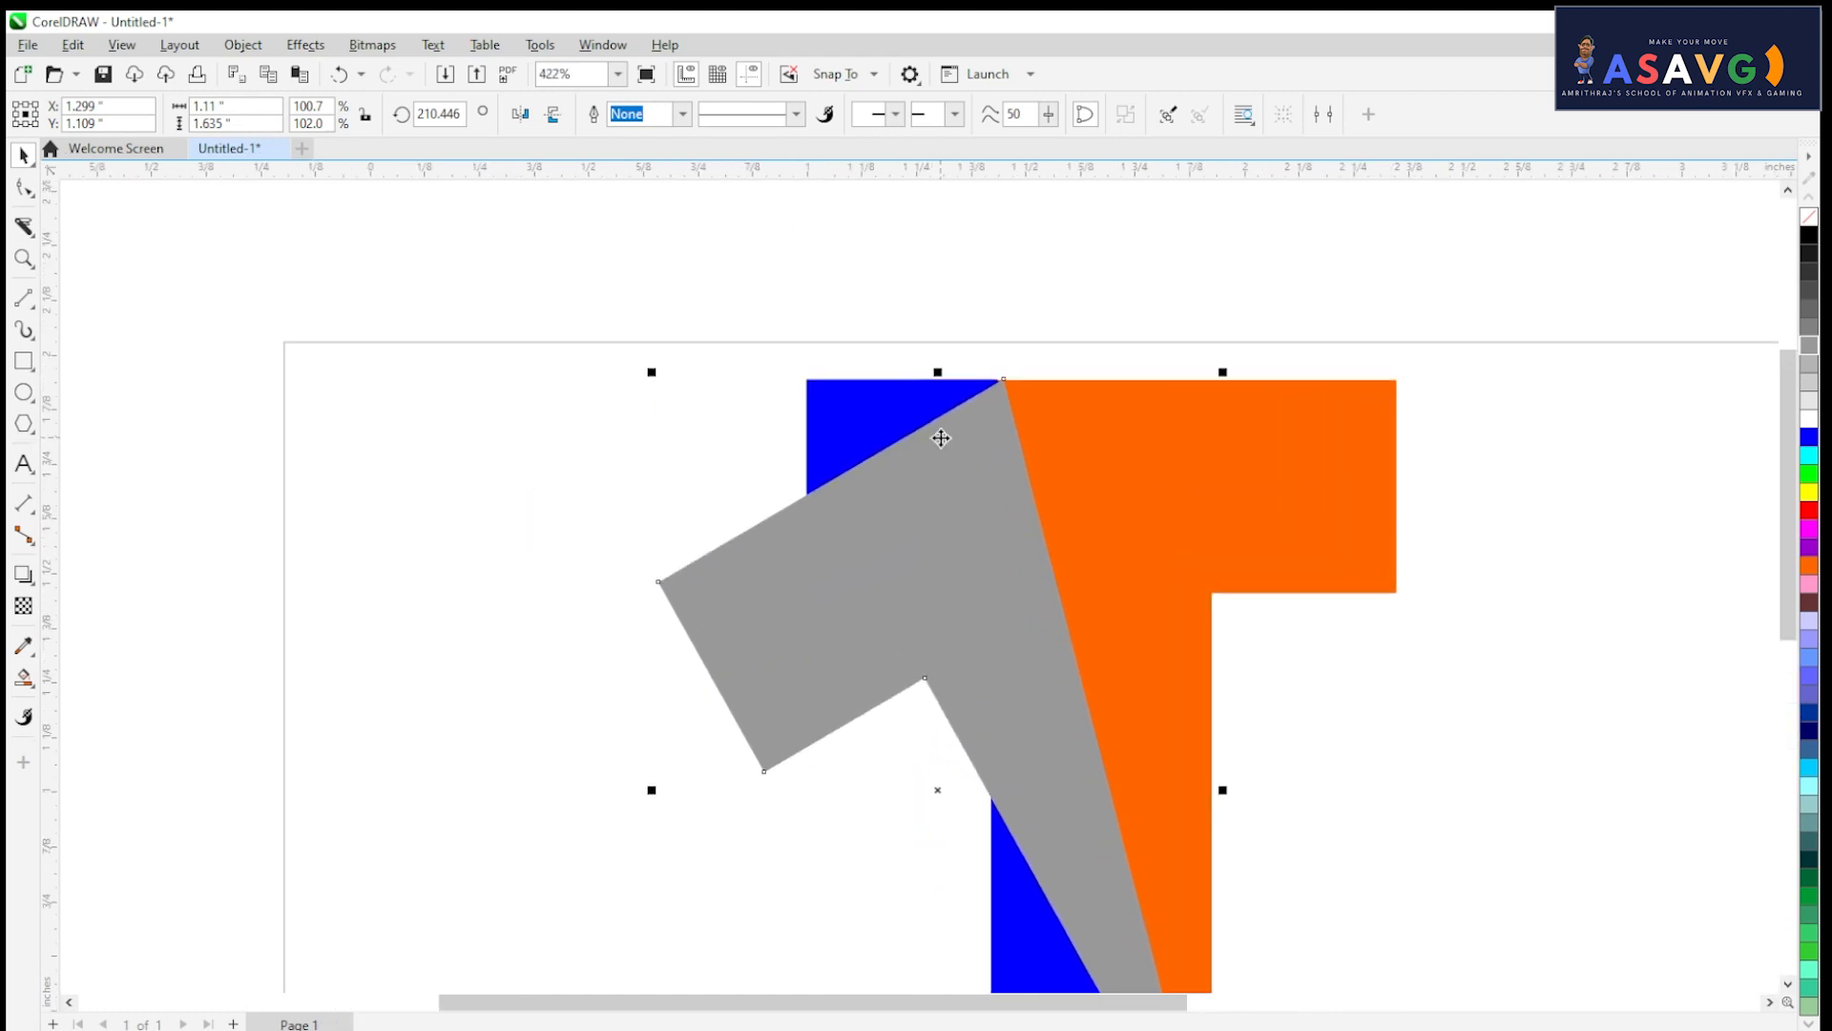
Step: Shift the grey piece slightly left to X 1.287 inches, bringing its upper corner to the start of the diagonal cut
scroll(789, 376, "up", 7)
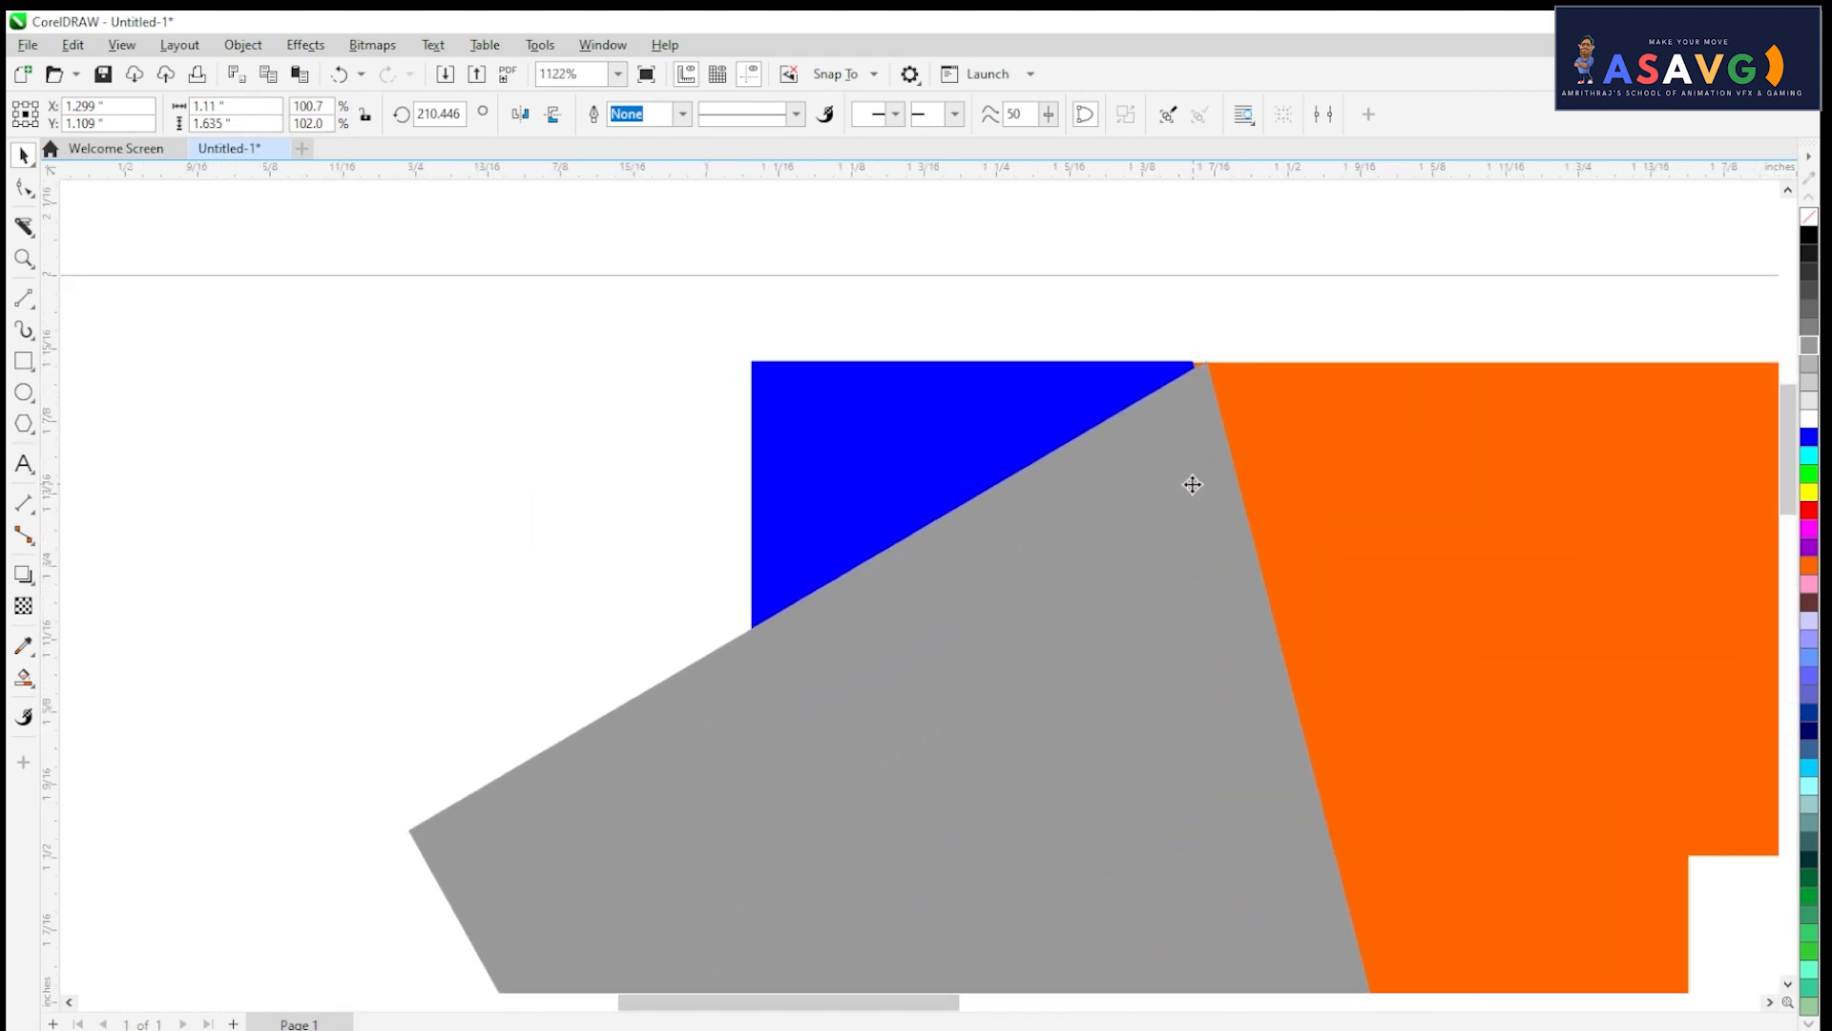
left_click_drag(1193, 485, 1182, 487)
scroll(1049, 563, "down", 2)
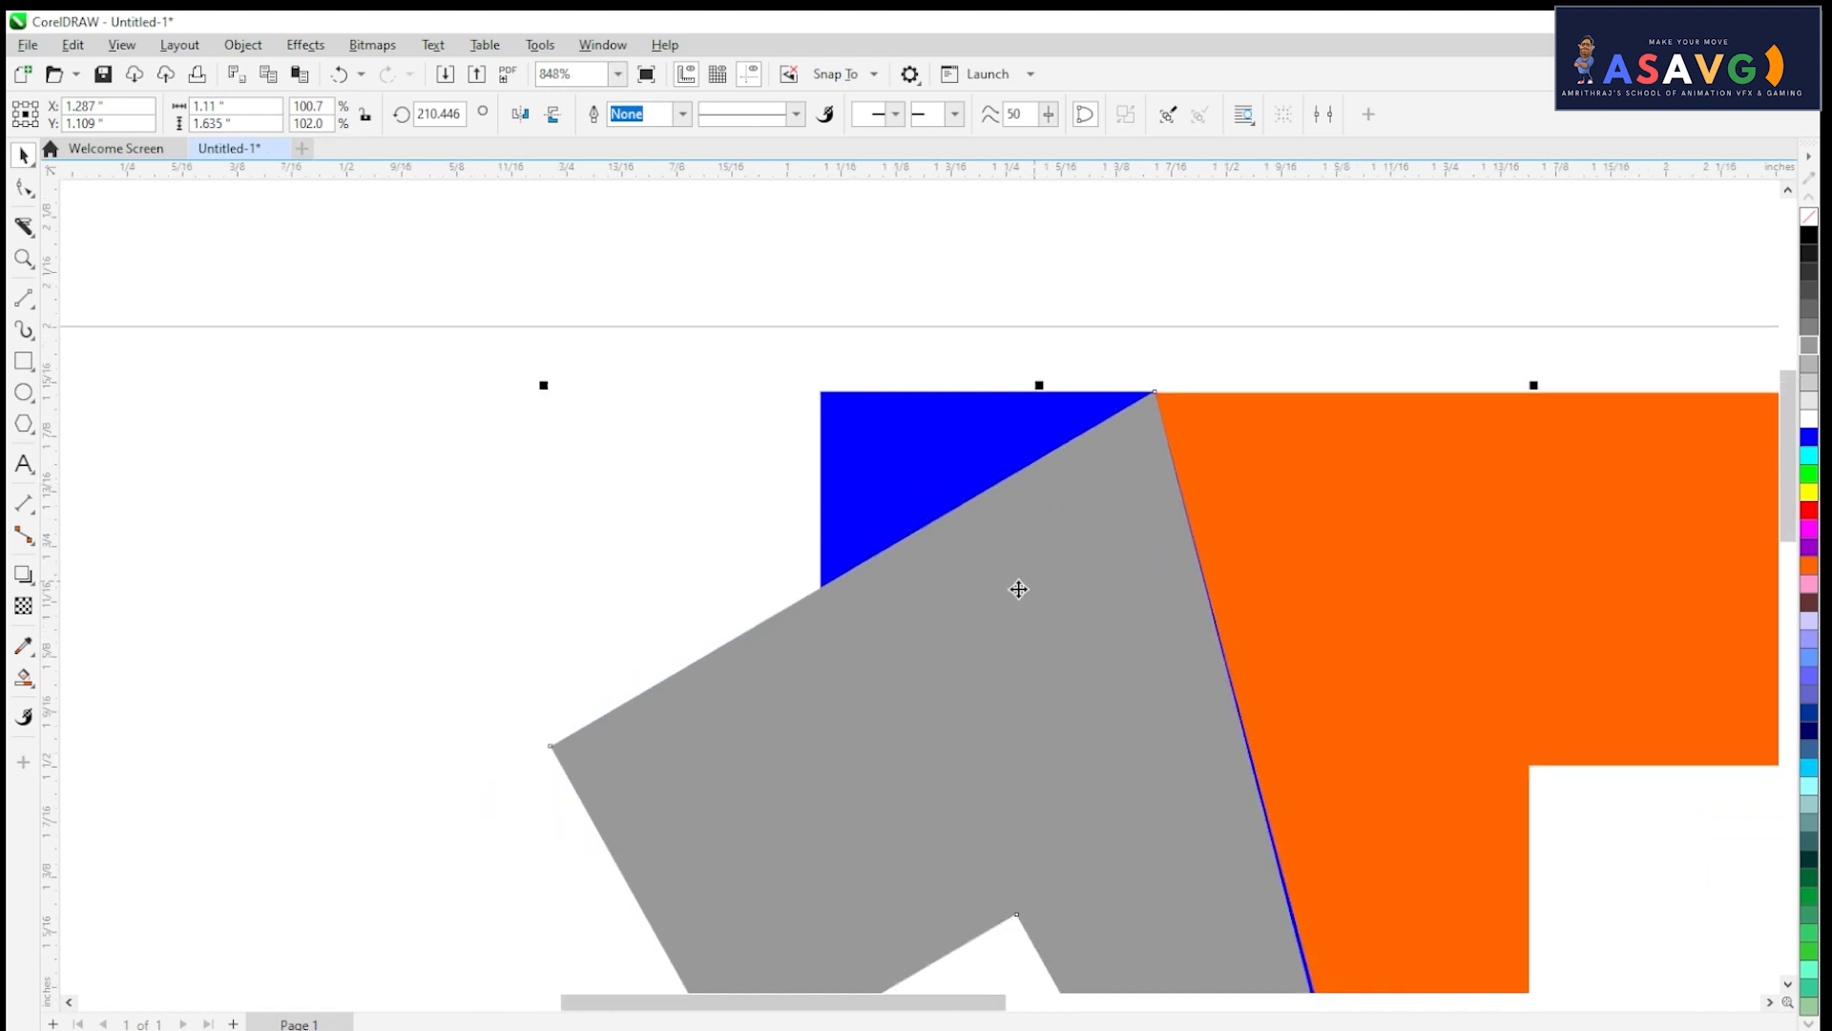
Step: Try moving the grey piece toward the orange part to close the blue gap, then undo the move
left_click_drag(1029, 597, 964, 244)
left_click_drag(1039, 561, 1048, 556)
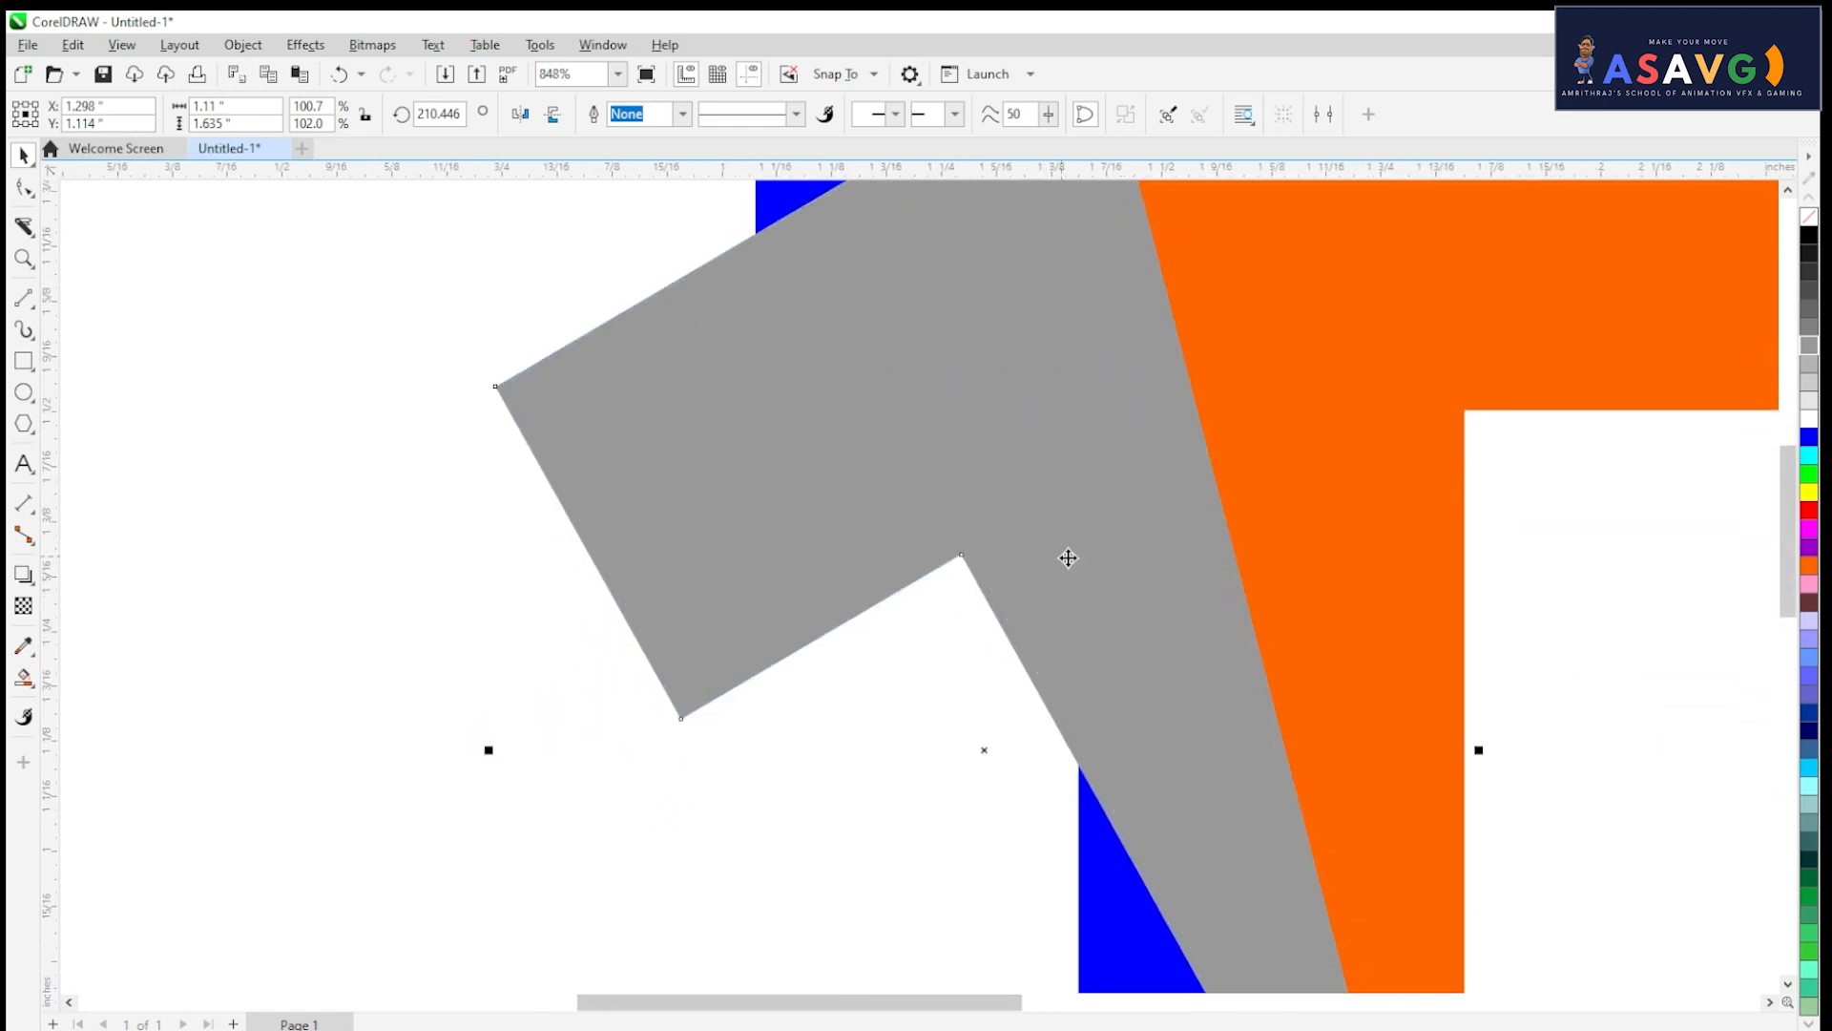
scroll(1092, 524, "down", 4)
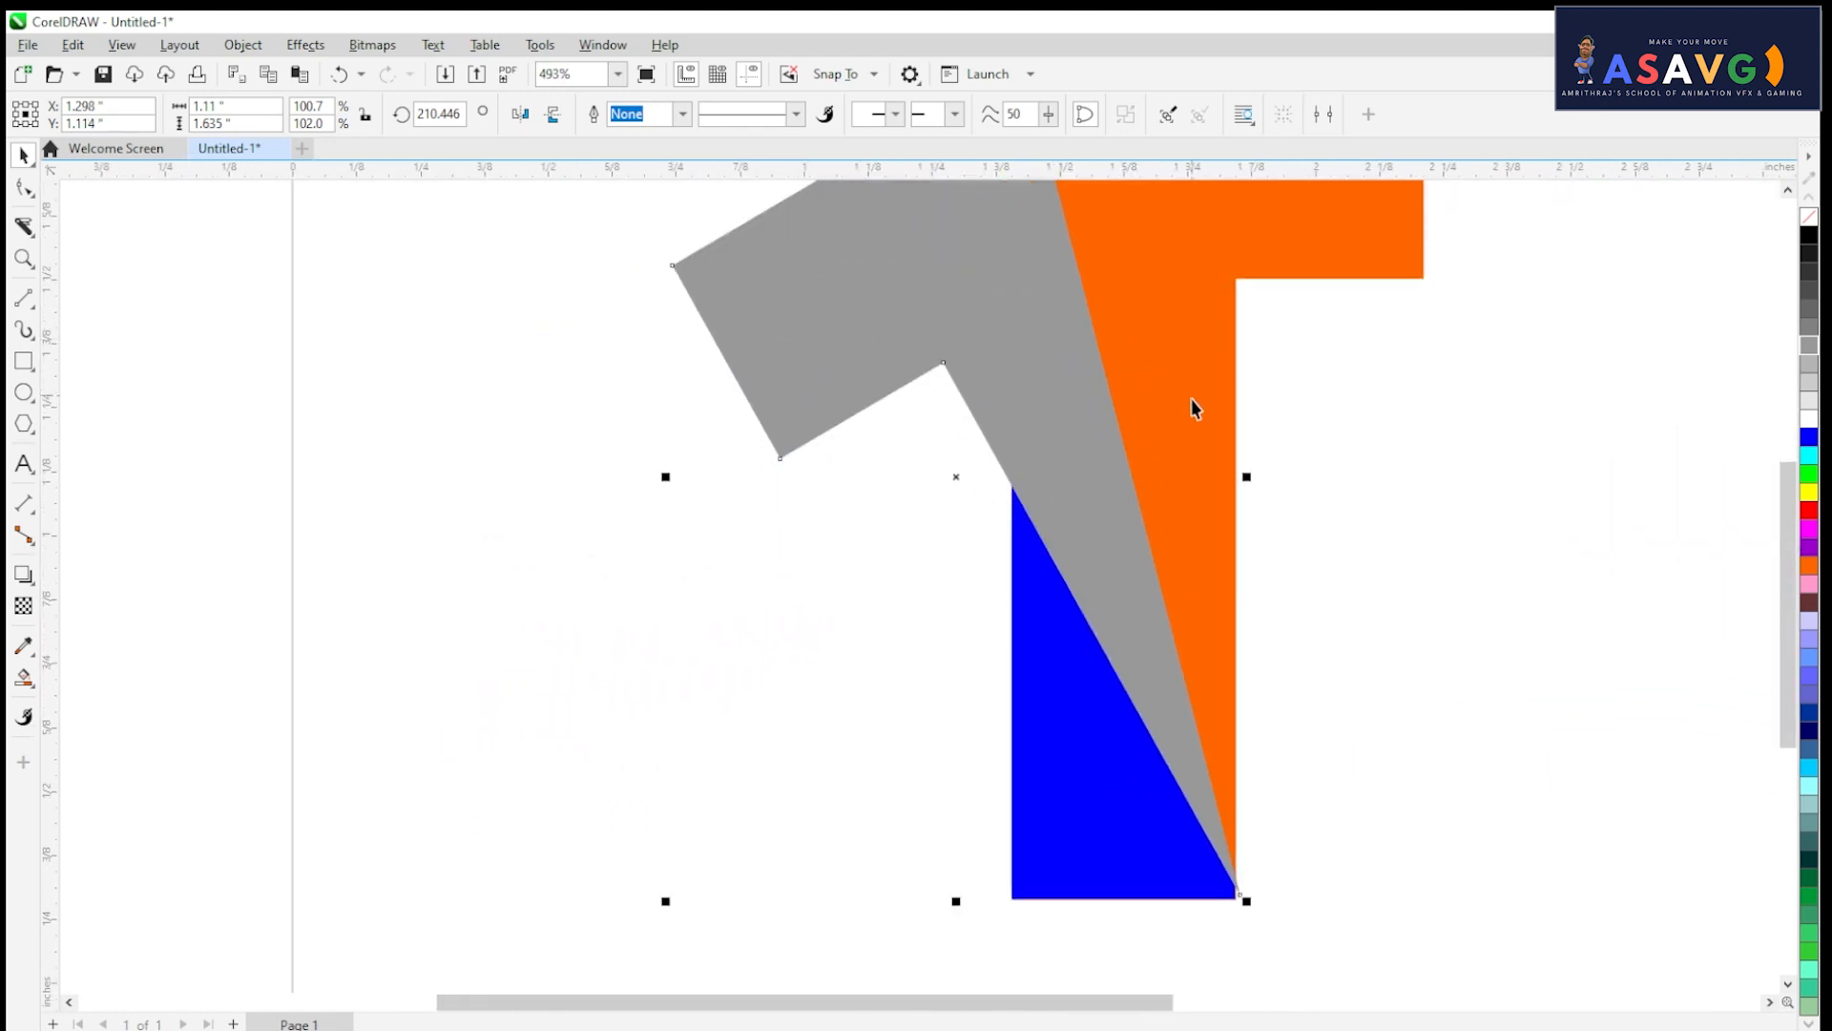
key("ctrl+z")
scroll(1215, 699, "up", 3)
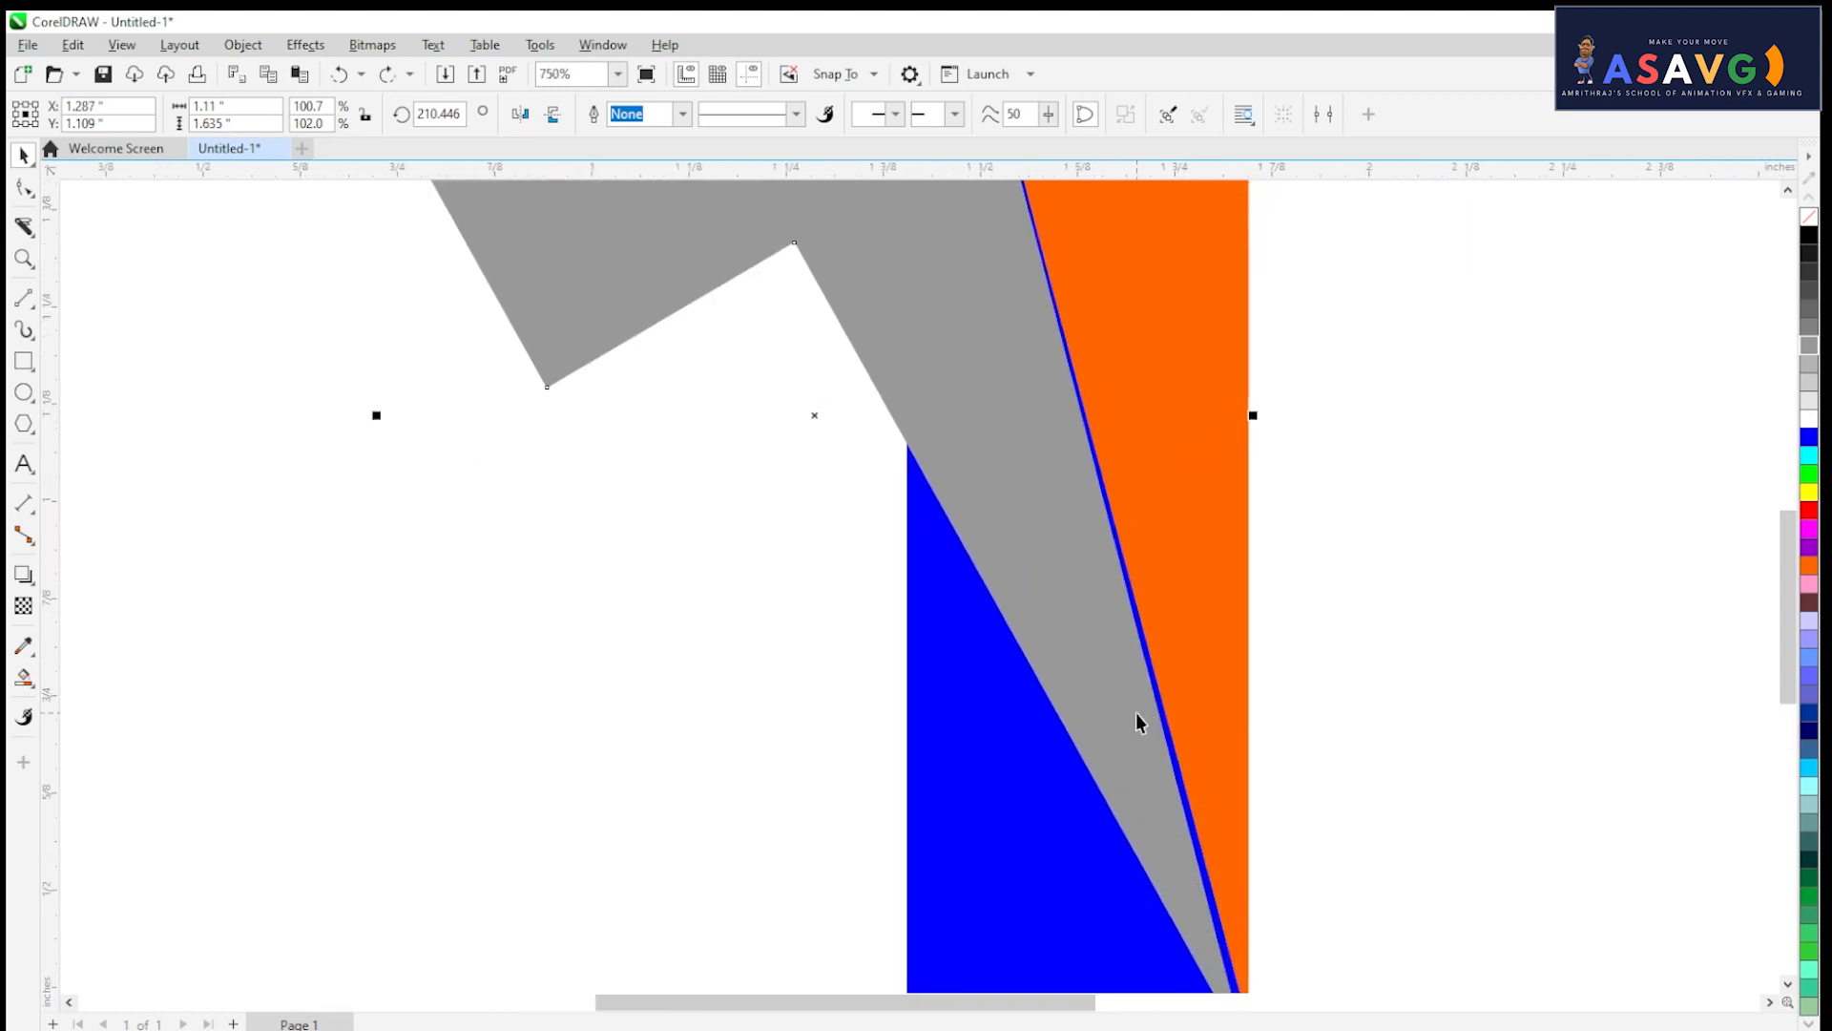
Step: With the Shape tool, move the grey piece's lower tip node up onto the orange stem's outer edge at the diagonal cut
left_click_drag(774, 238, 673, 592)
left_click(599, 481)
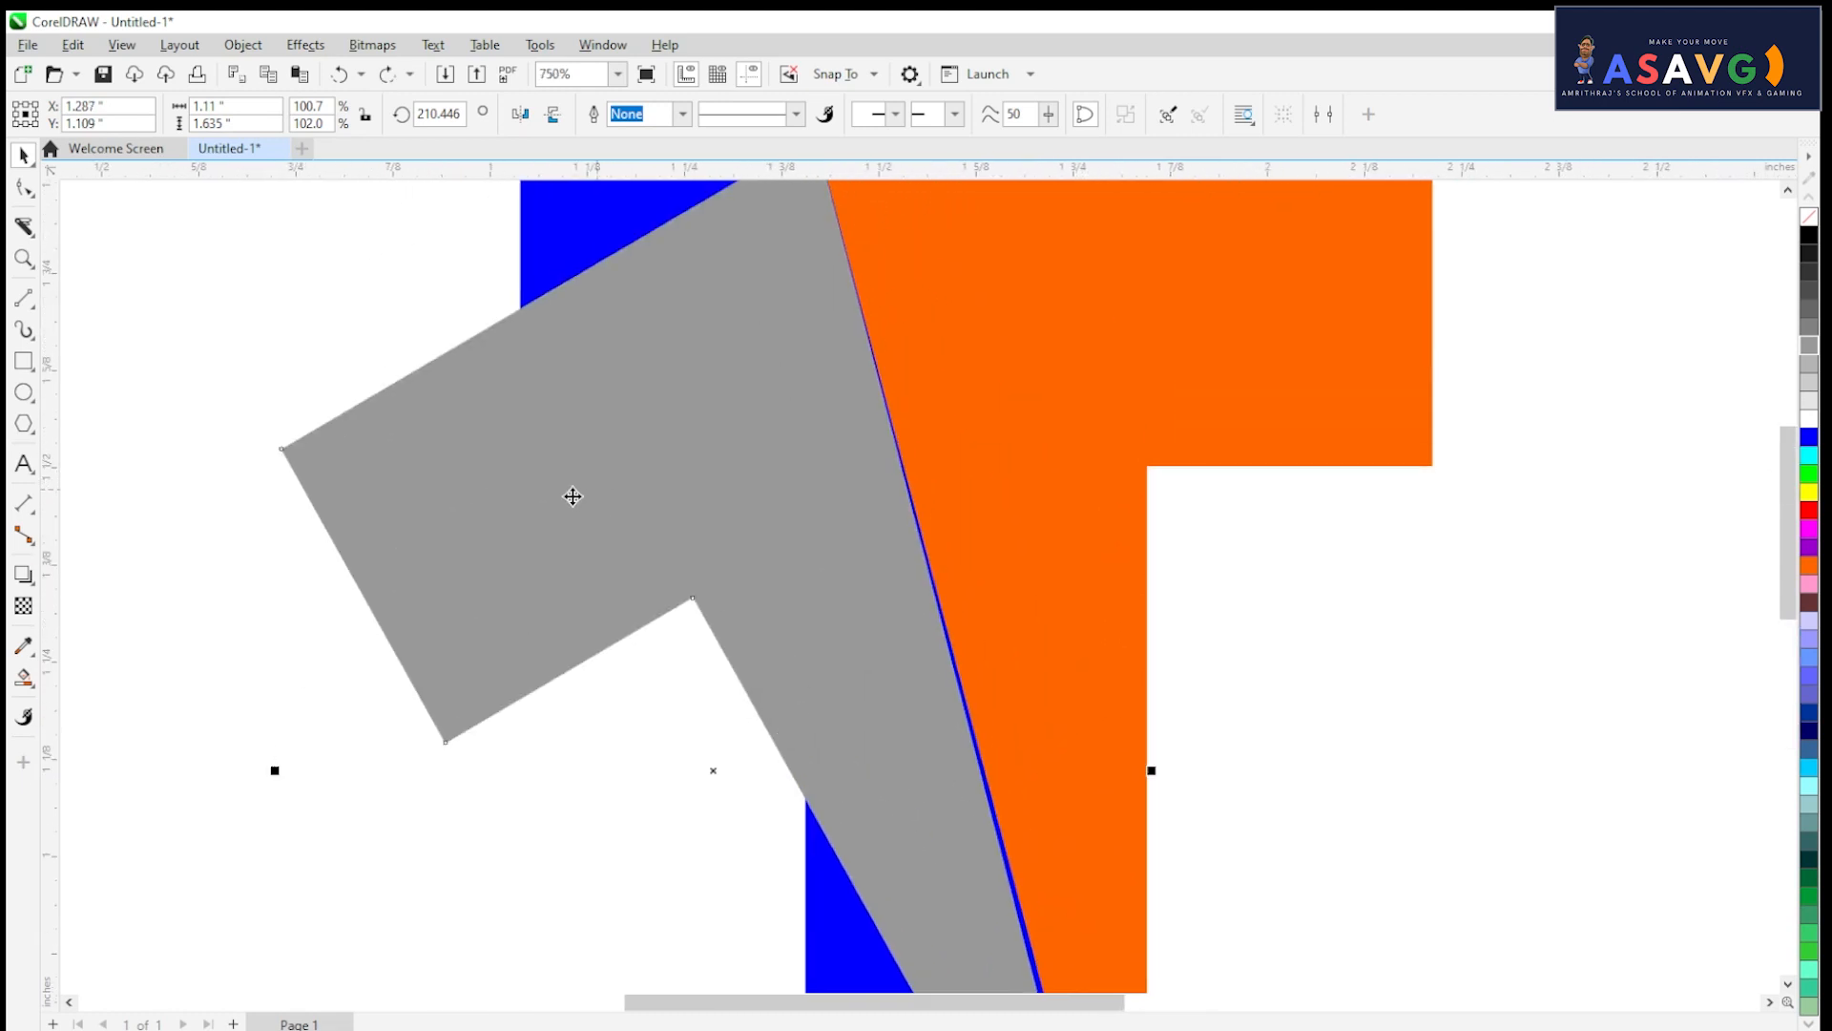
left_click(28, 191)
left_click(90, 184)
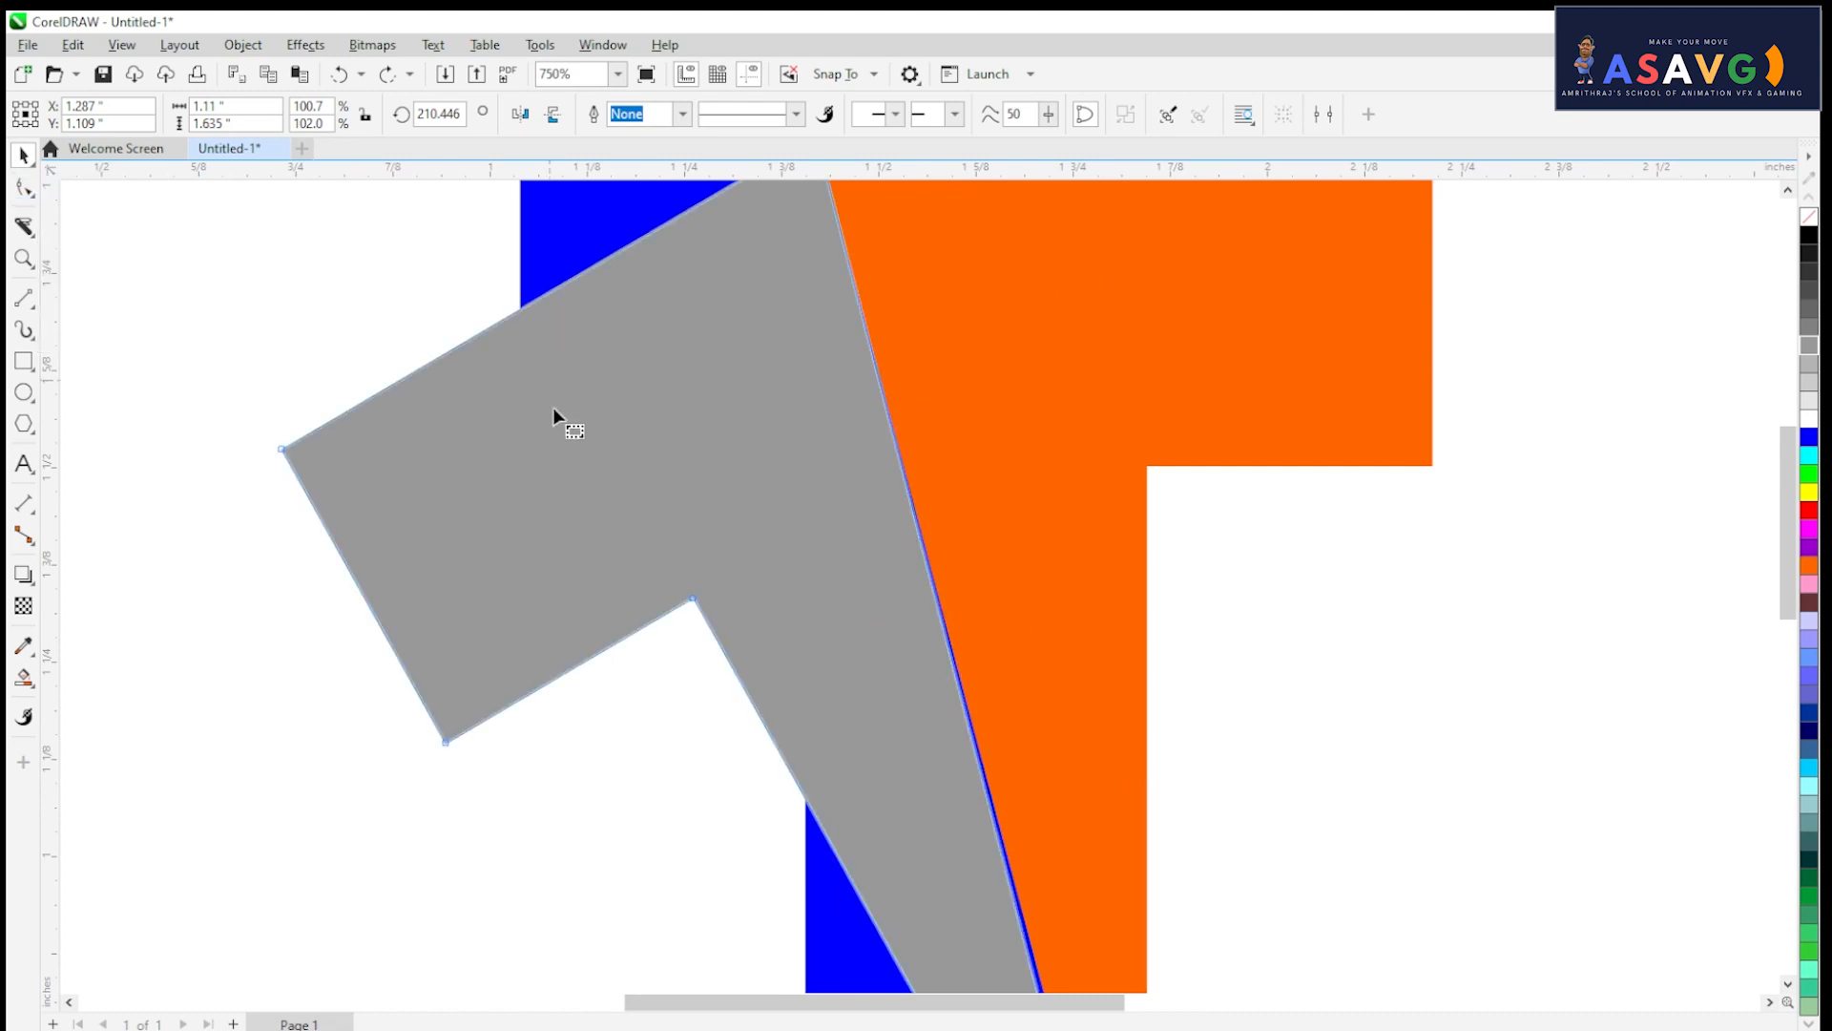
scroll(827, 675, "down", 1)
scroll(880, 584, "up", 2)
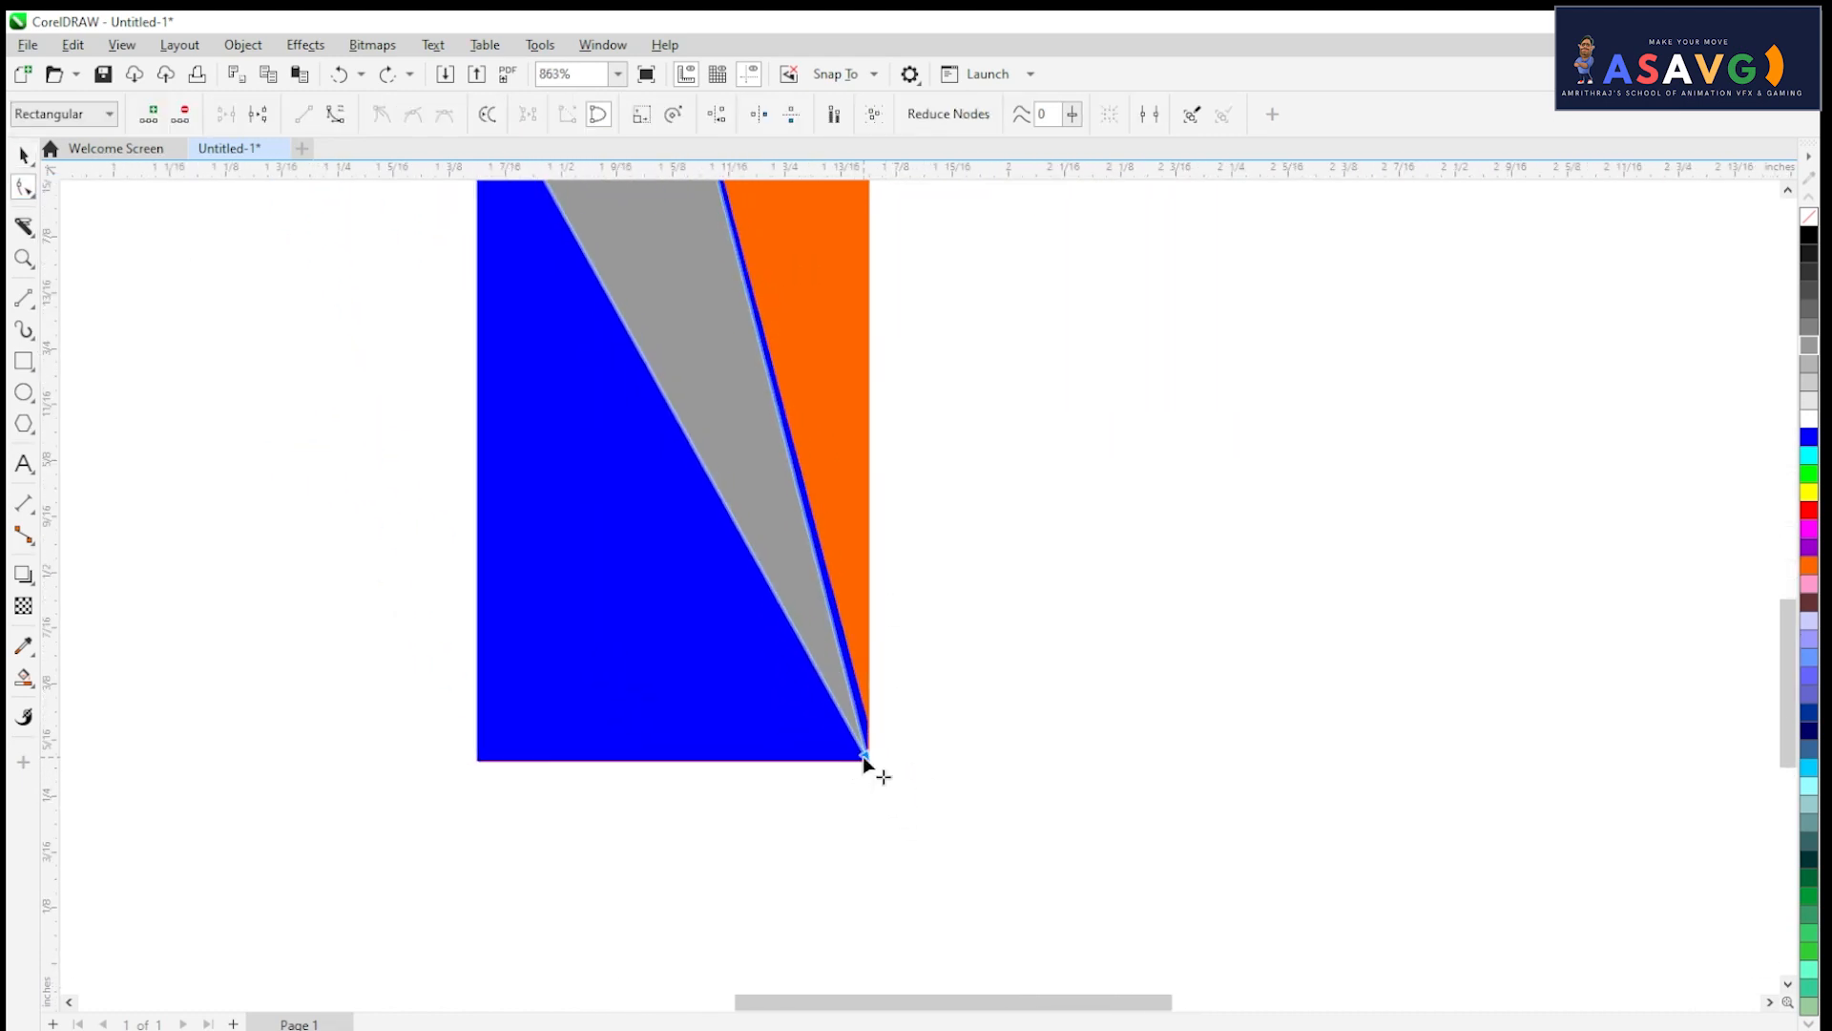
mouse_move(862, 756)
left_mouse_down()
mouse_move(895, 766)
mouse_move(869, 737)
left_mouse_up()
scroll(869, 733, "up", 4)
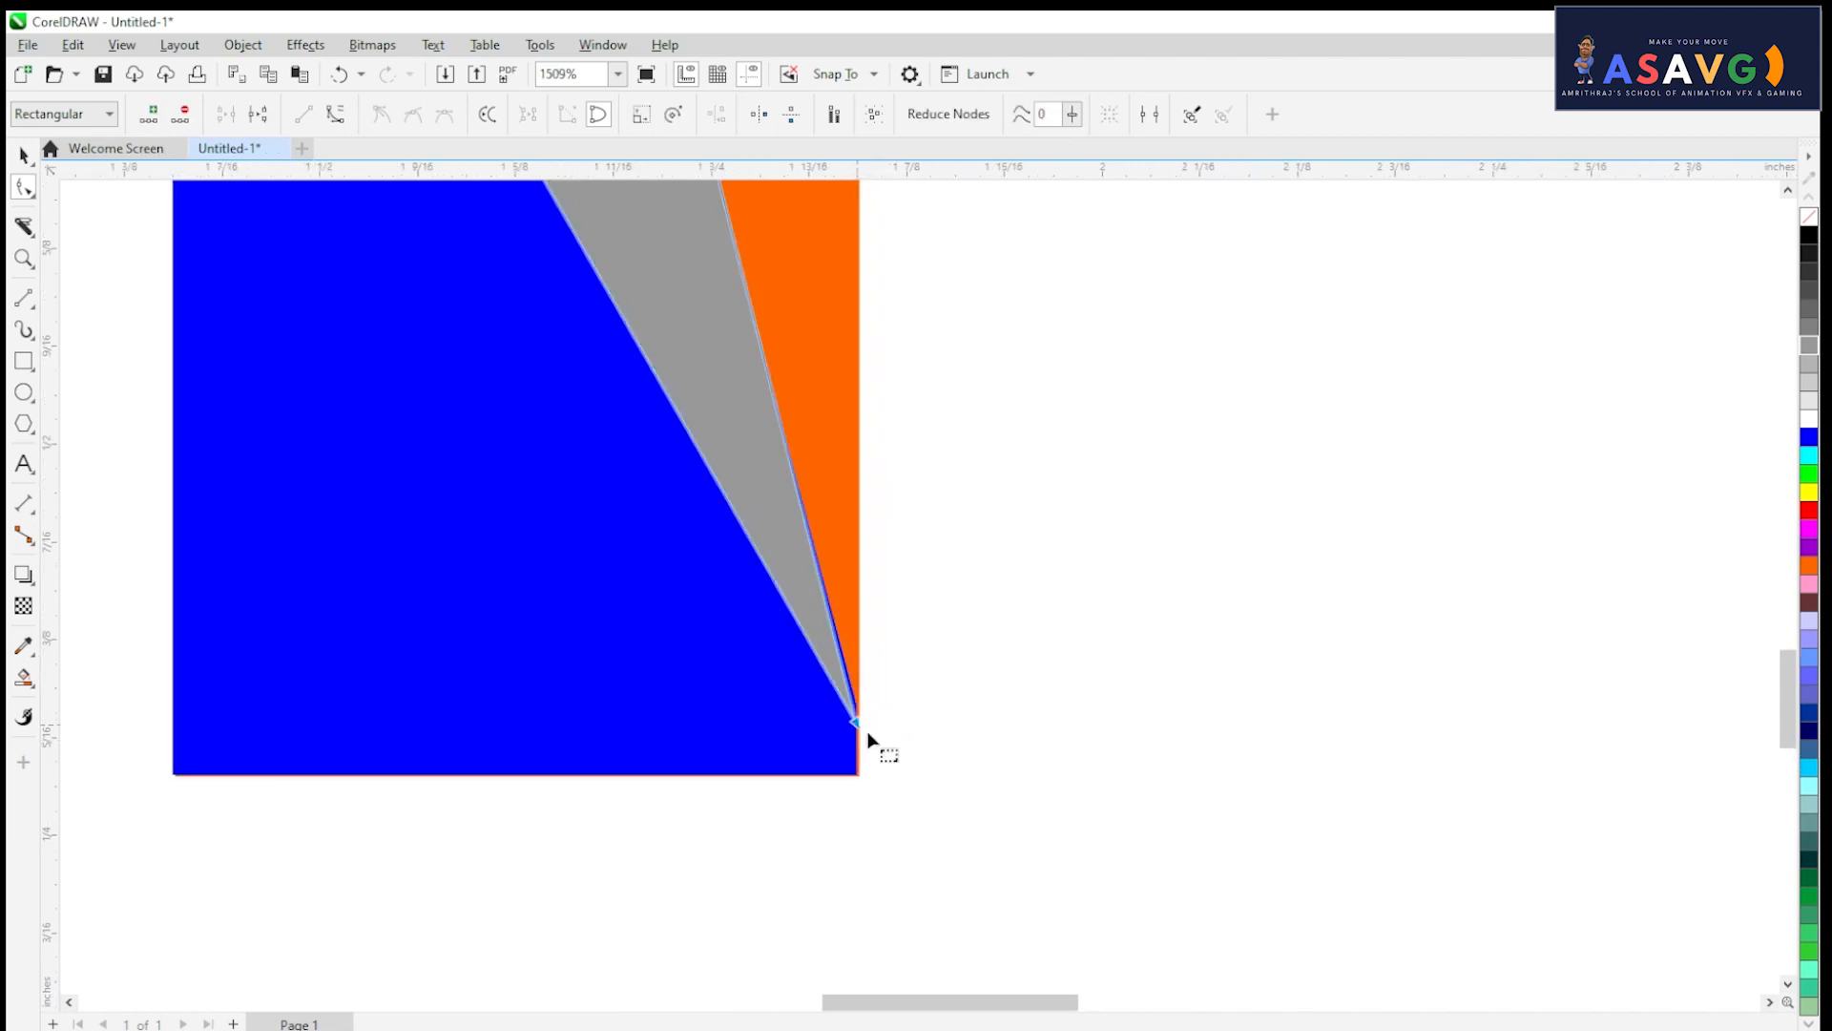
Step: Line up the grey piece's slanted edge with the orange part and place its top node on the T's top edge
scroll(812, 573, "up", 2)
left_click(820, 584)
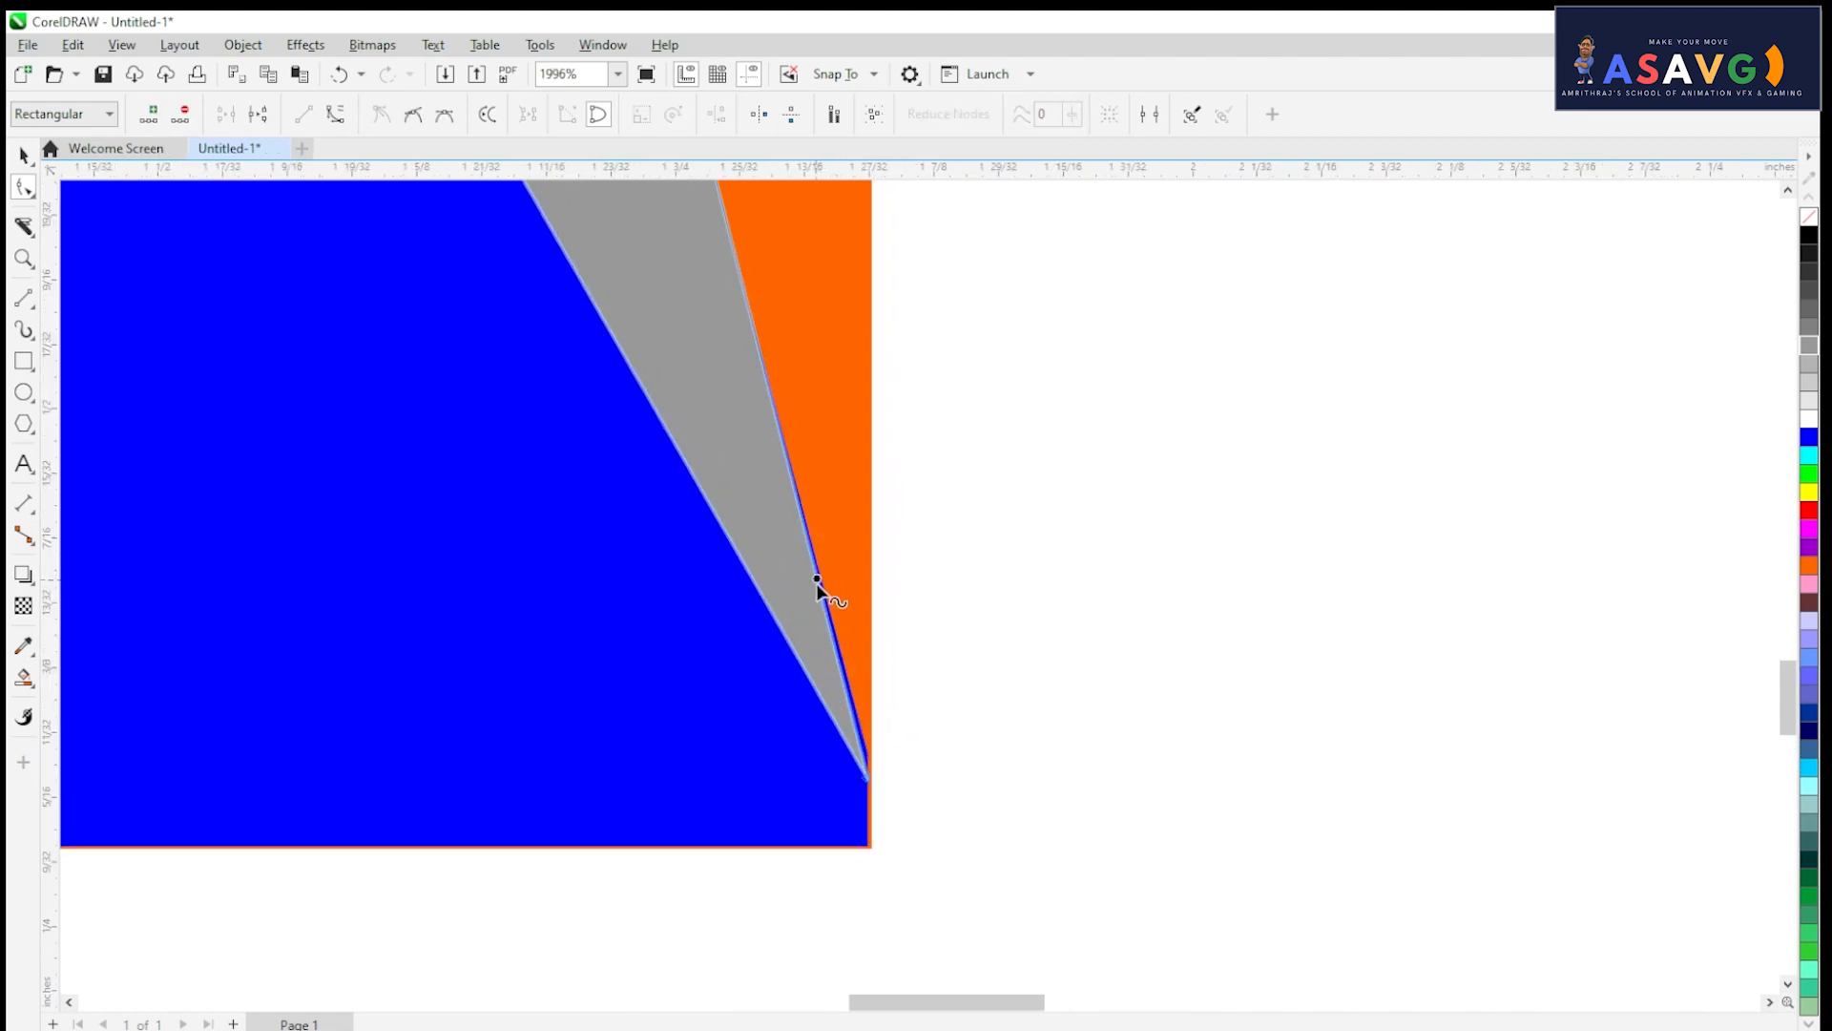
left_click(967, 655)
left_click_drag(957, 509, 1113, 829)
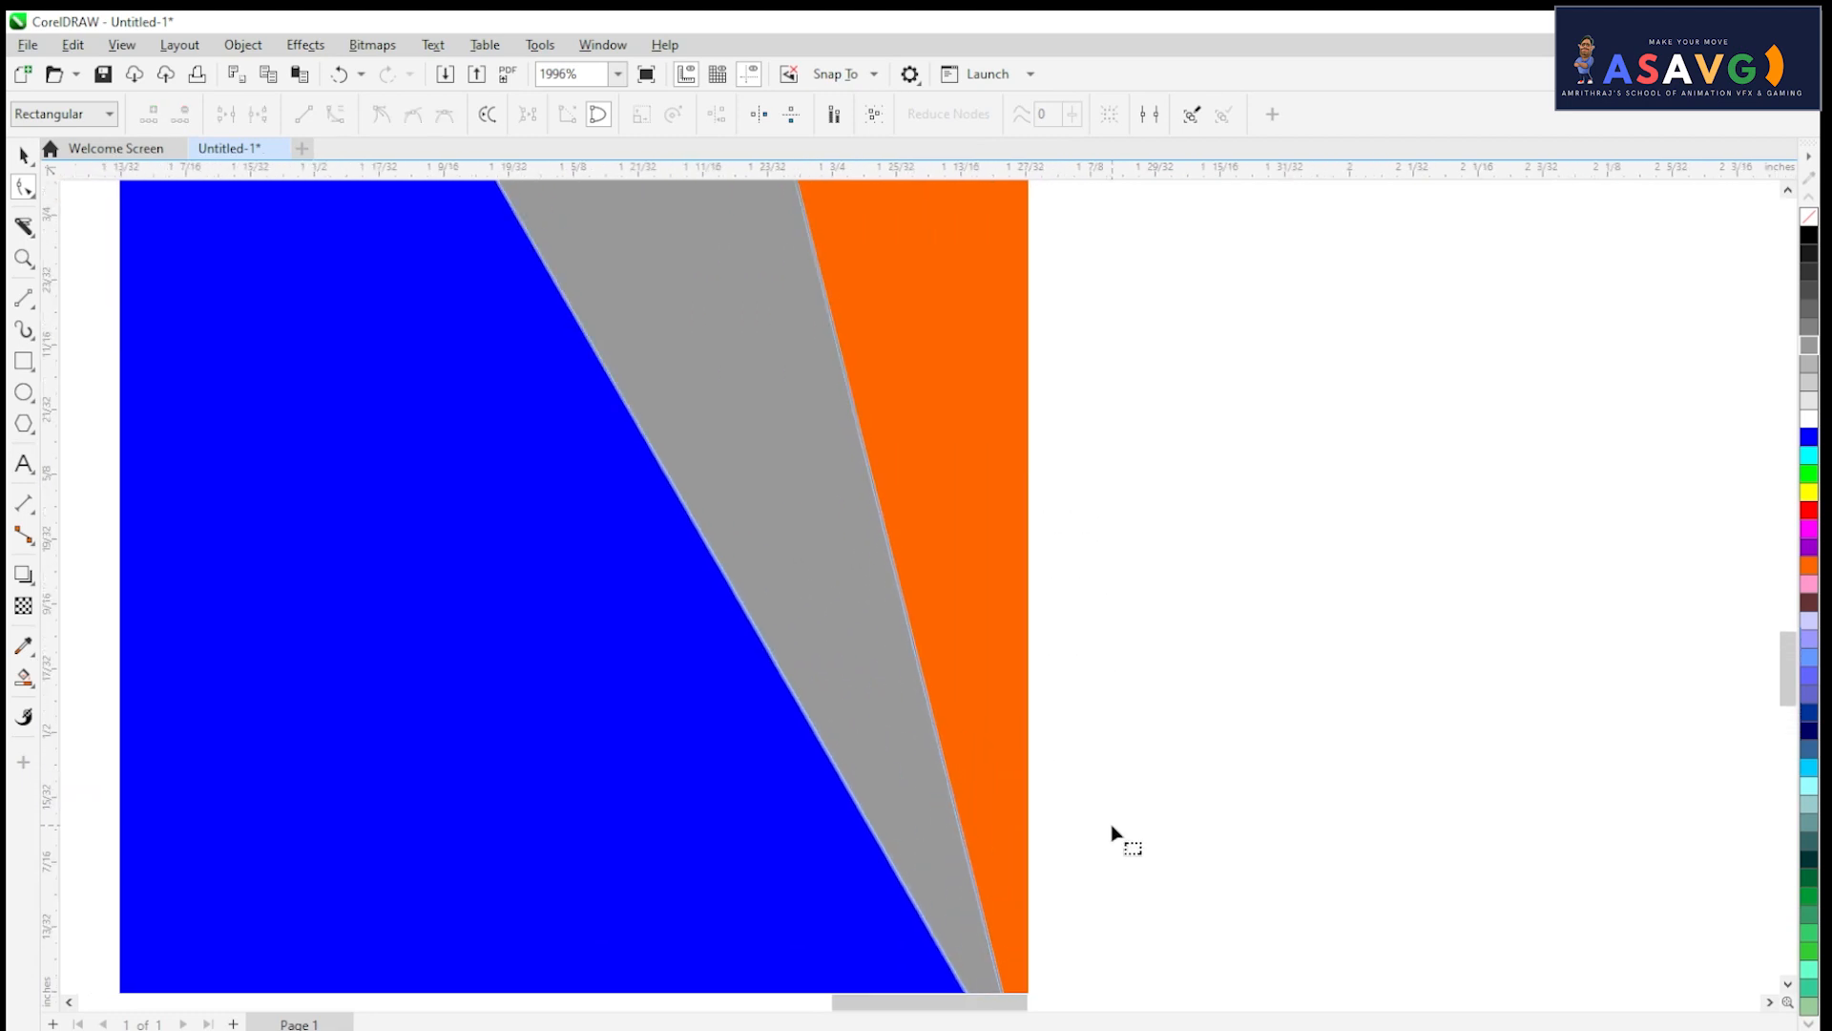
scroll(981, 566, "down", 1)
scroll(1051, 720, "down", 1)
left_click_drag(1004, 596, 1182, 1019)
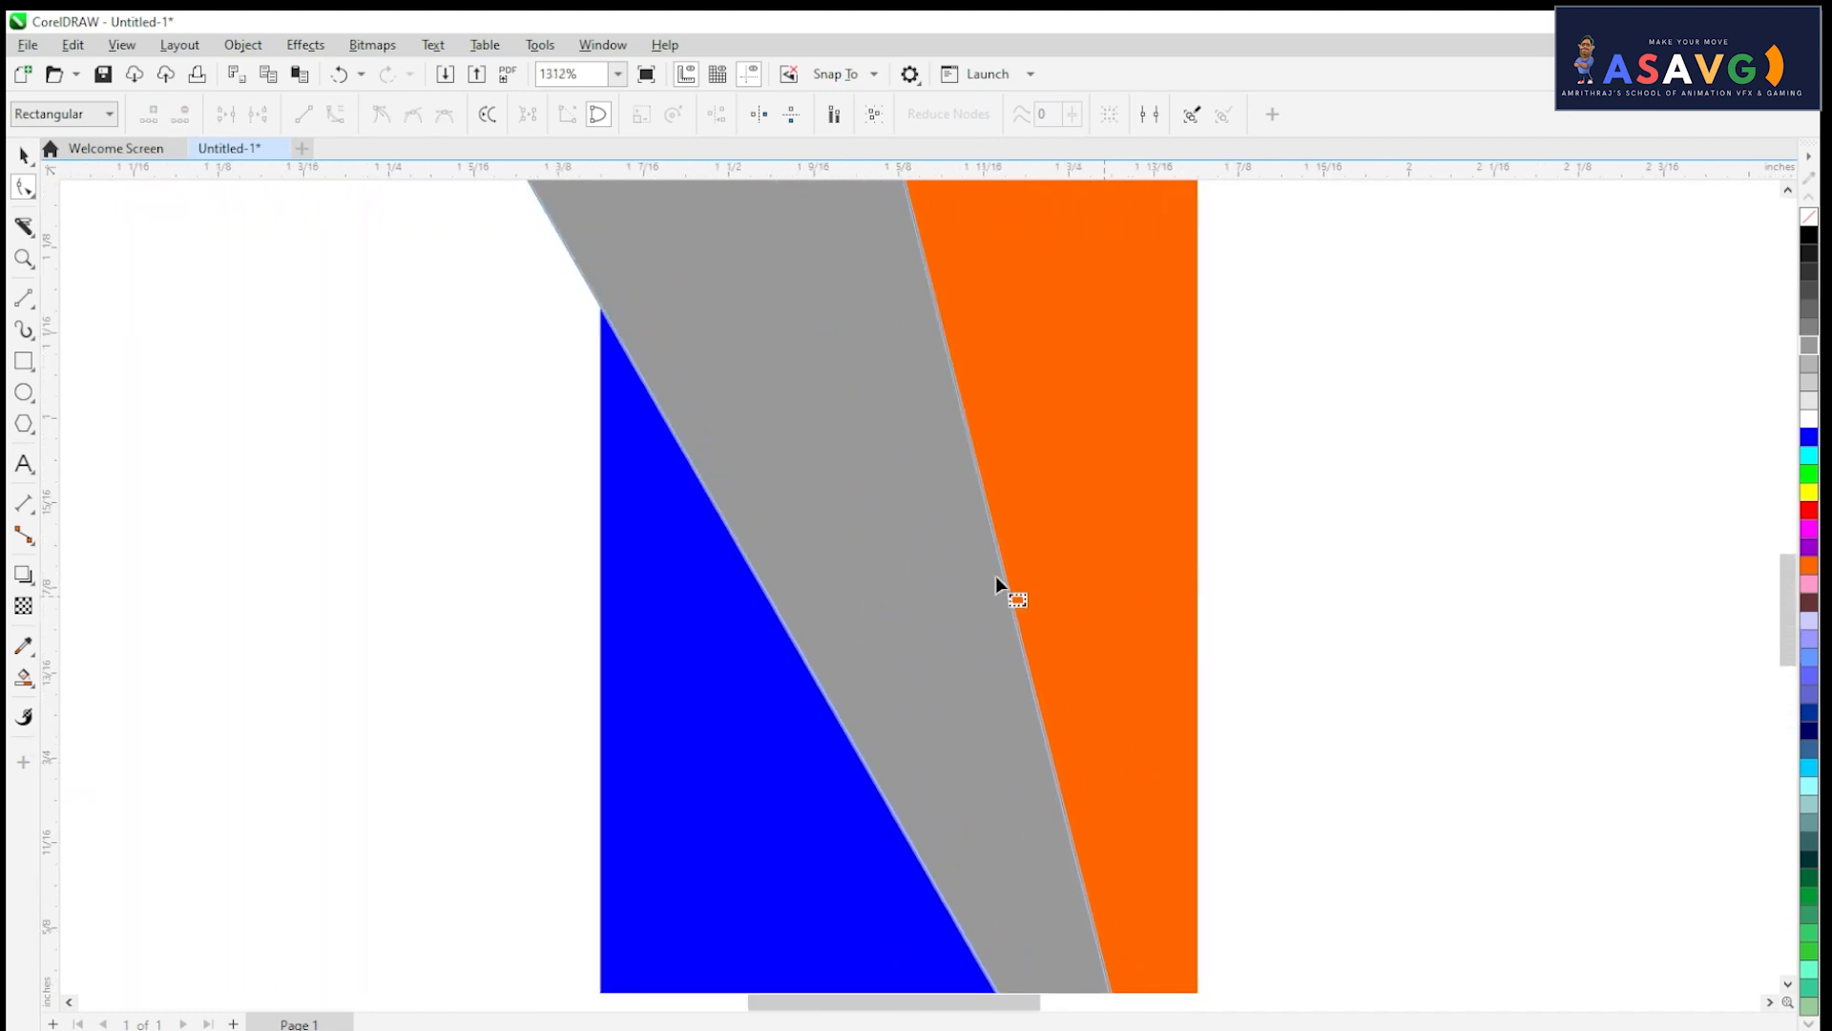
left_click_drag(863, 315, 1039, 1001)
left_click_drag(952, 491, 1022, 859)
left_click_drag(966, 597, 976, 730)
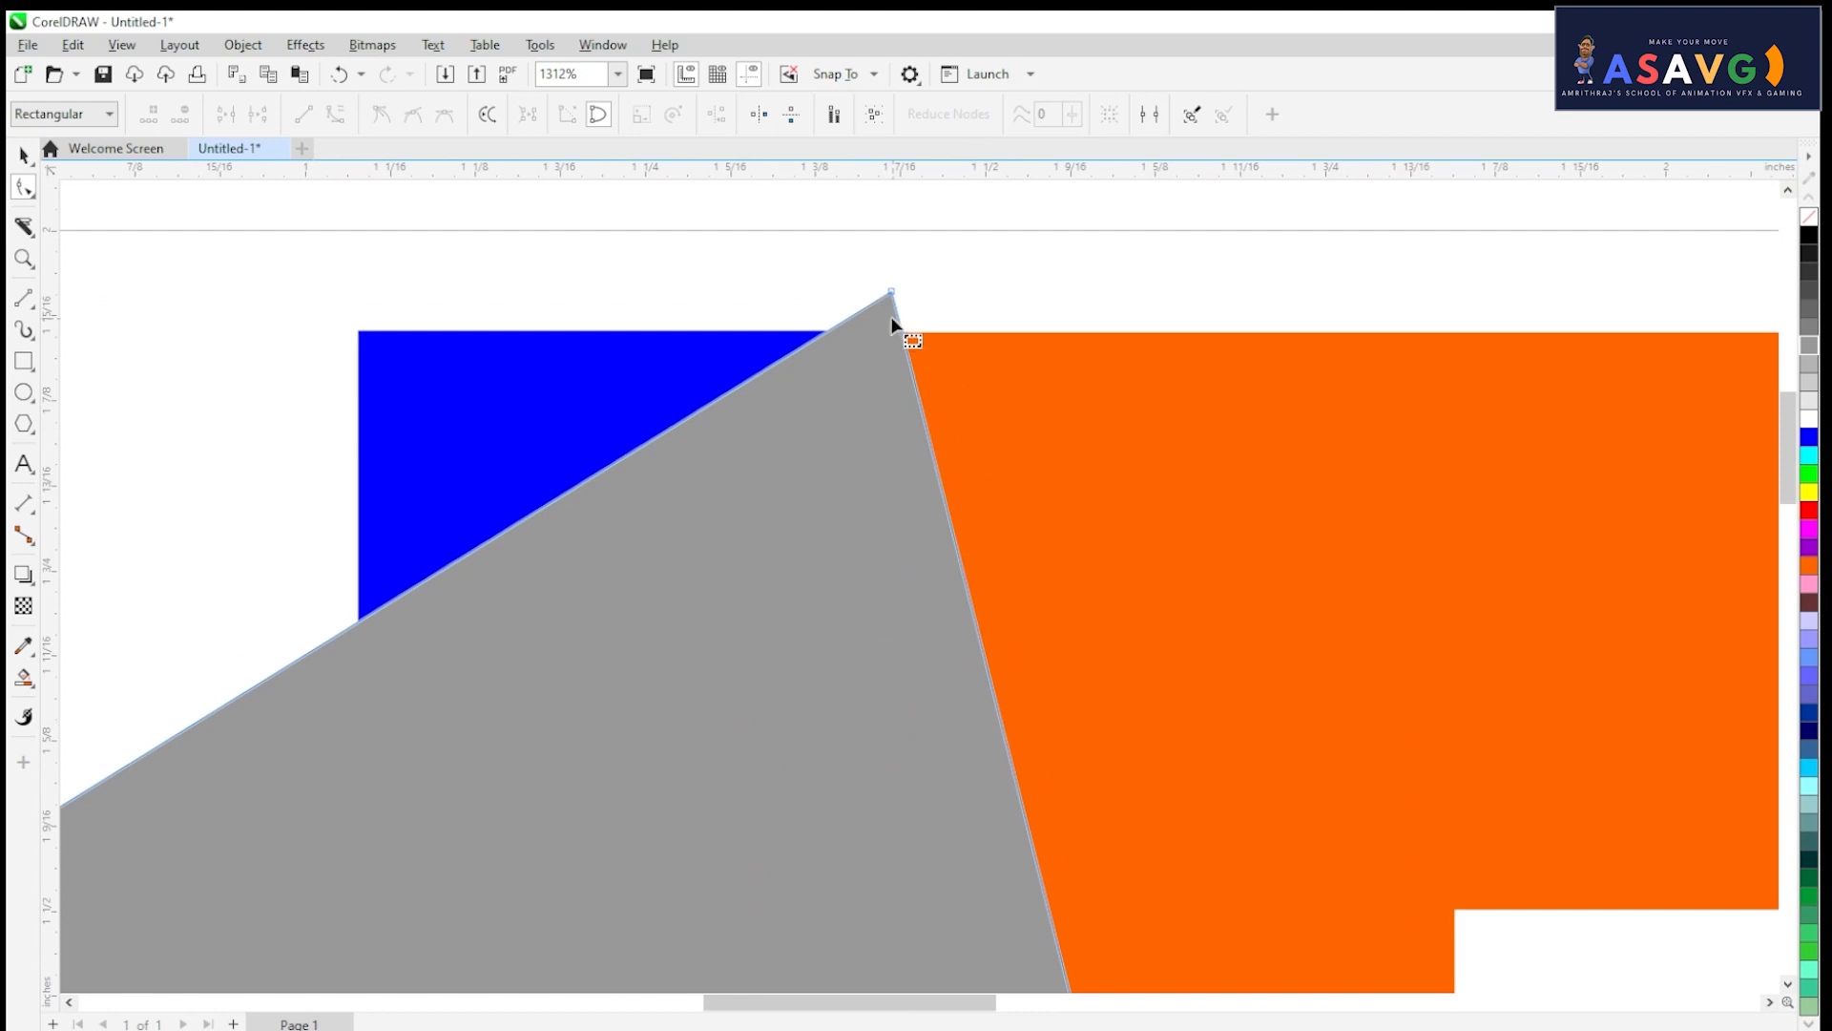
left_click_drag(895, 296, 884, 344)
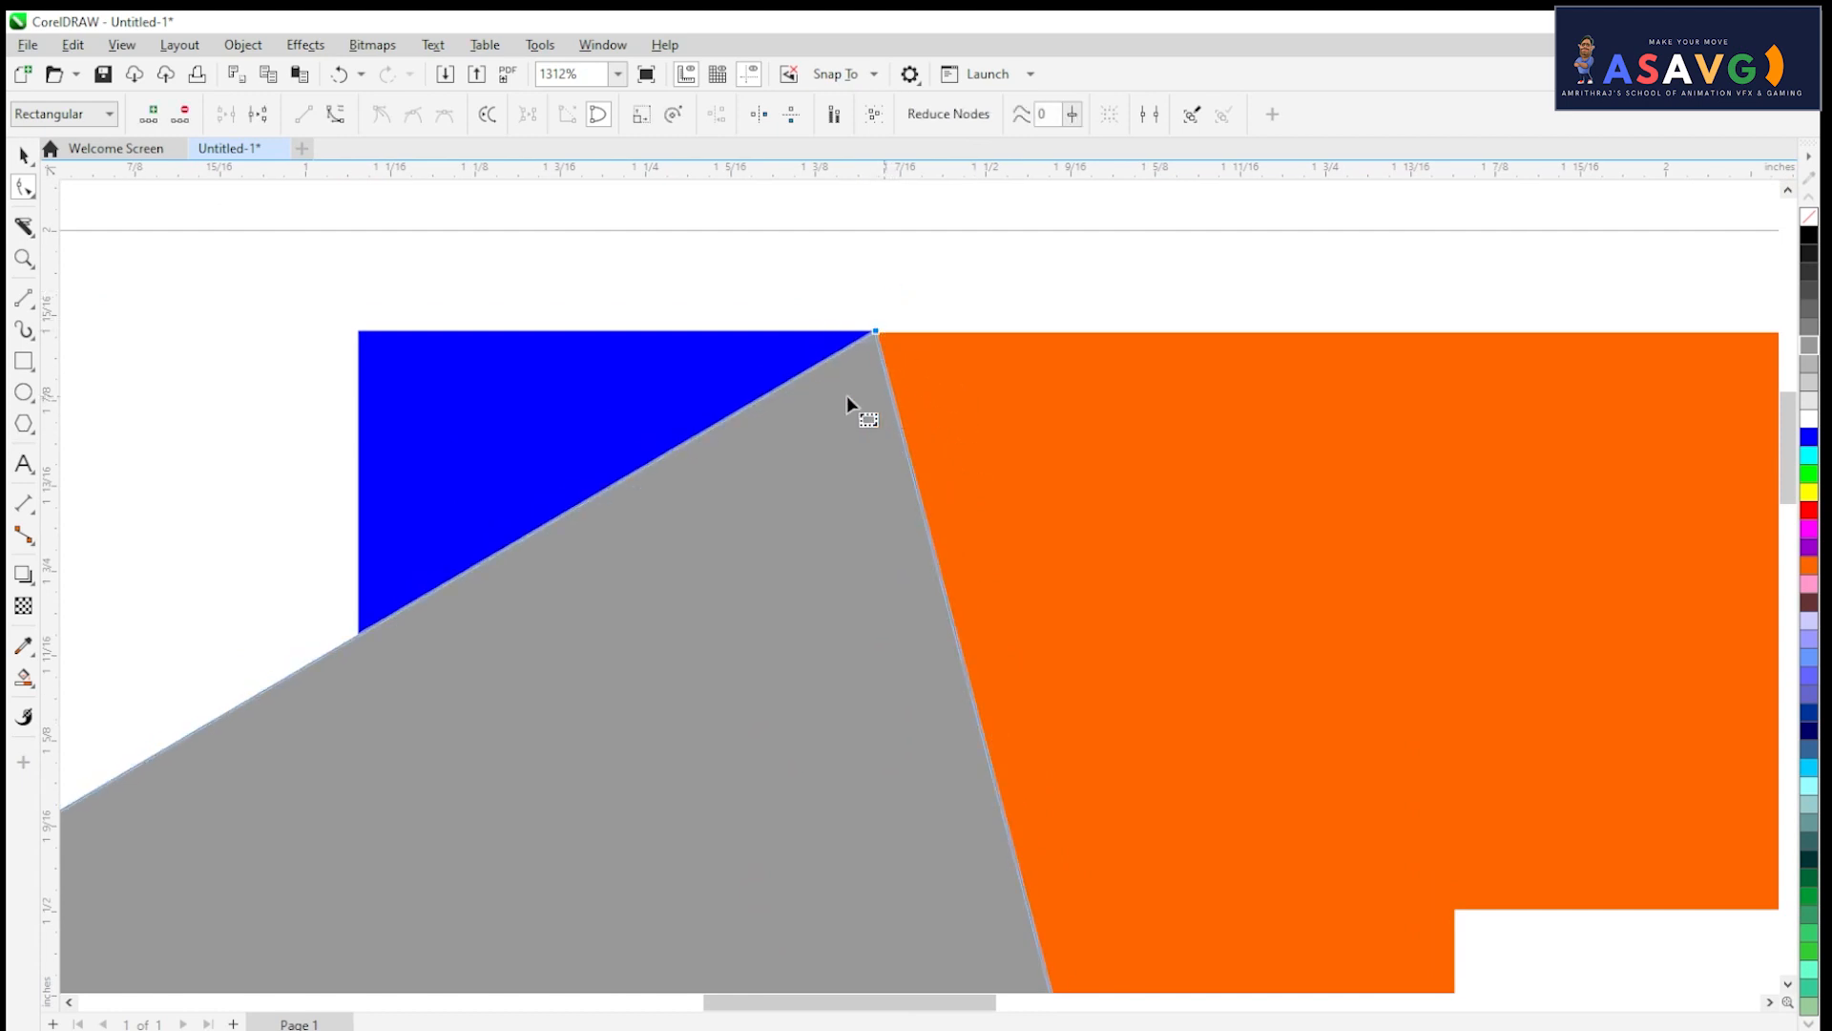
Step: Add a node to the grey piece's upper edge and move it beside the blue part's left edge
left_click_drag(445, 643, 897, 406)
left_click_drag(846, 512, 700, 226)
left_click_drag(685, 360, 798, 386)
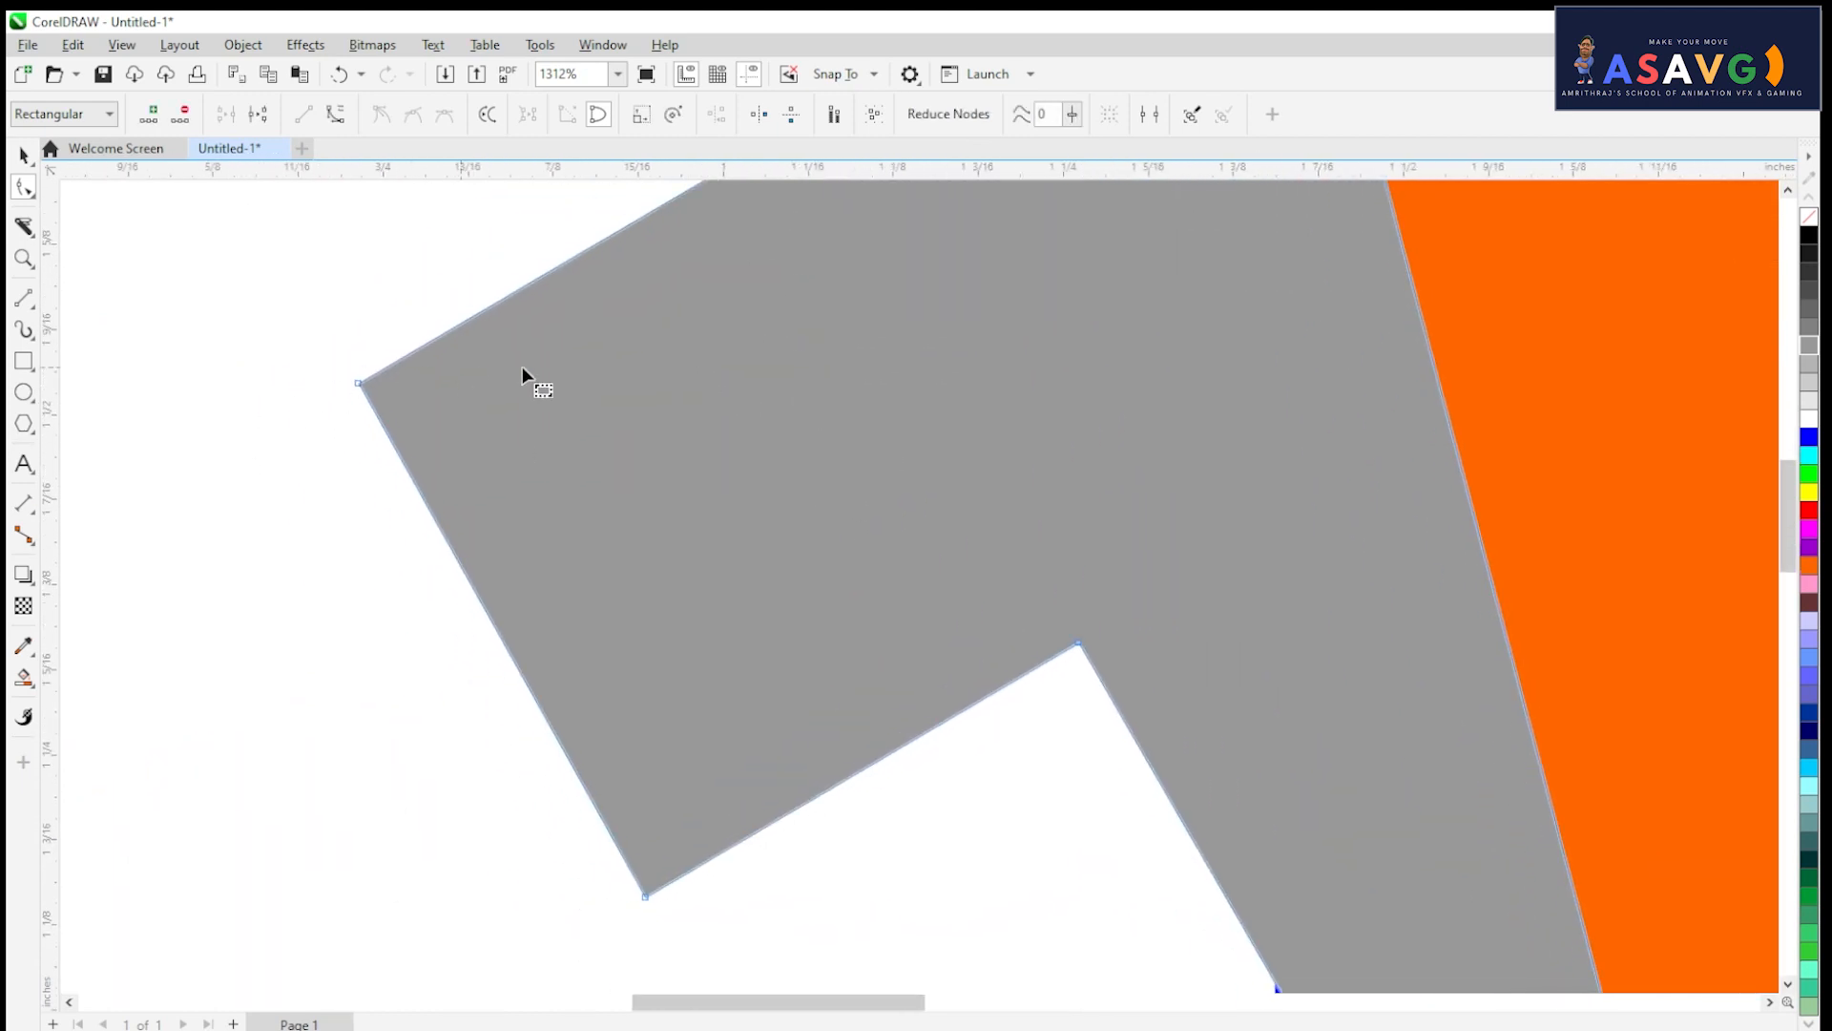
left_click_drag(523, 366, 379, 658)
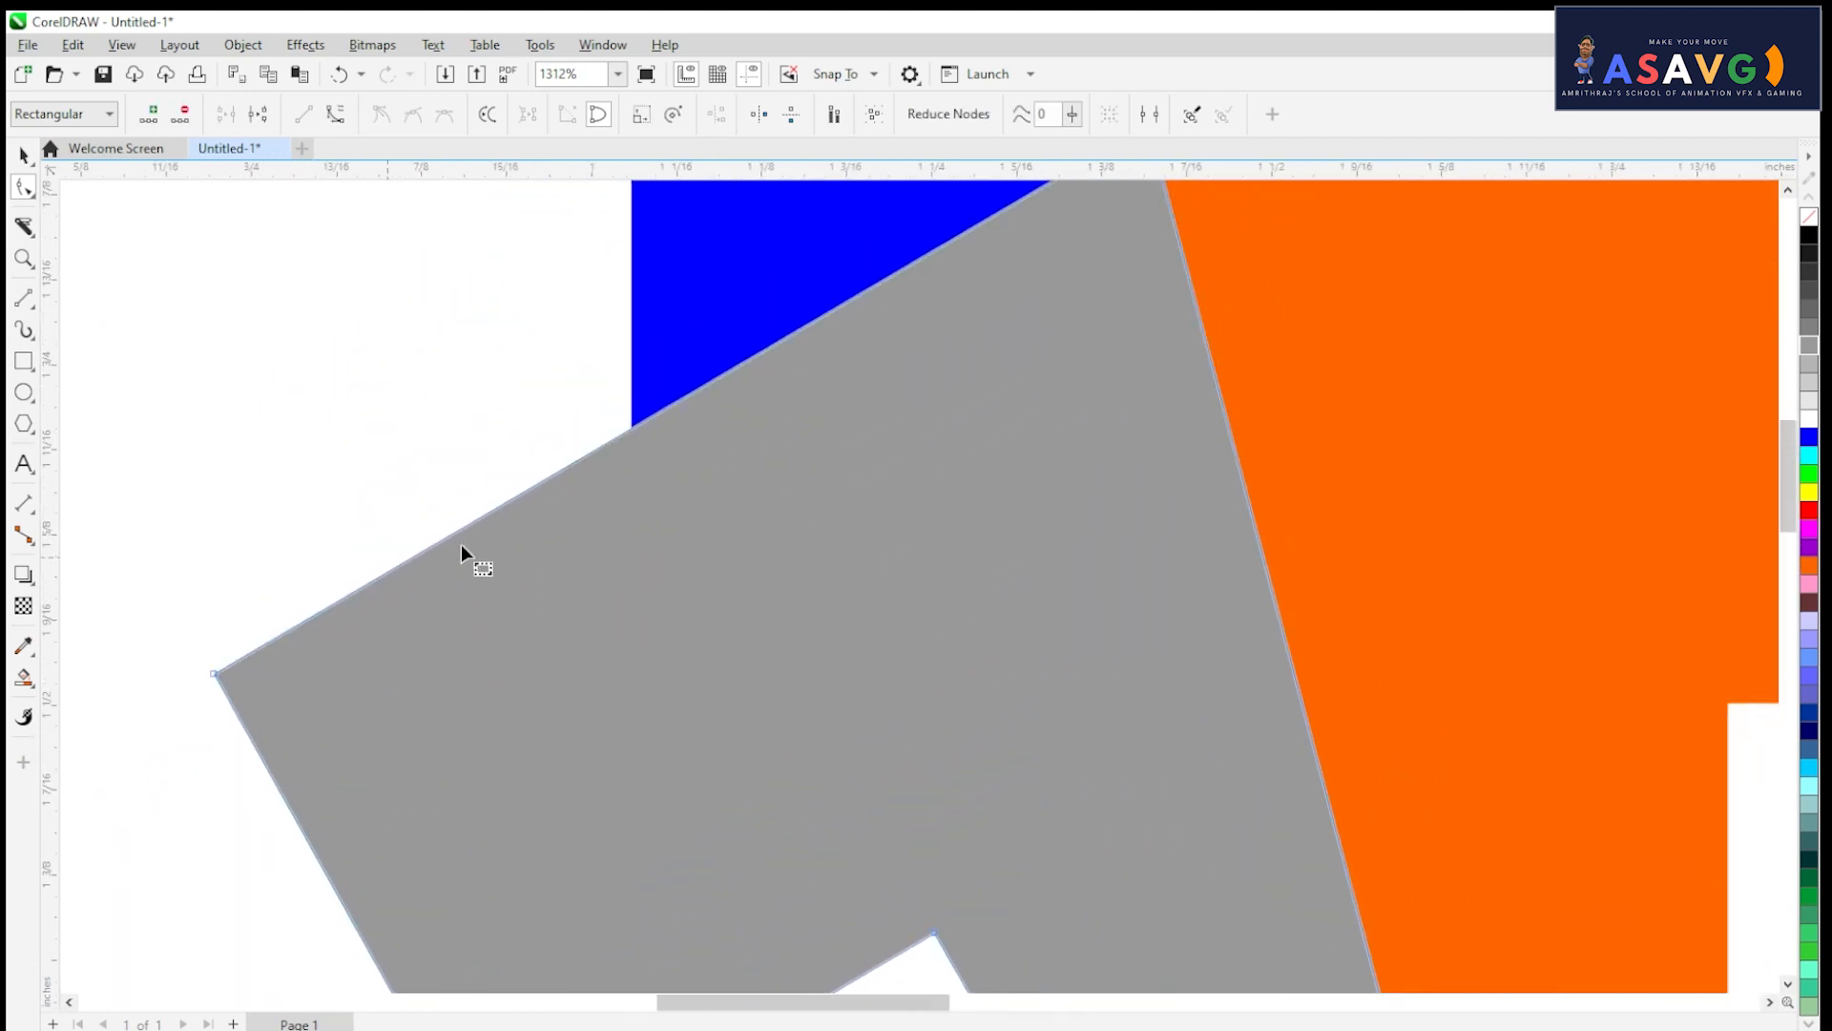
double_click(580, 461)
left_click_drag(587, 462, 614, 489)
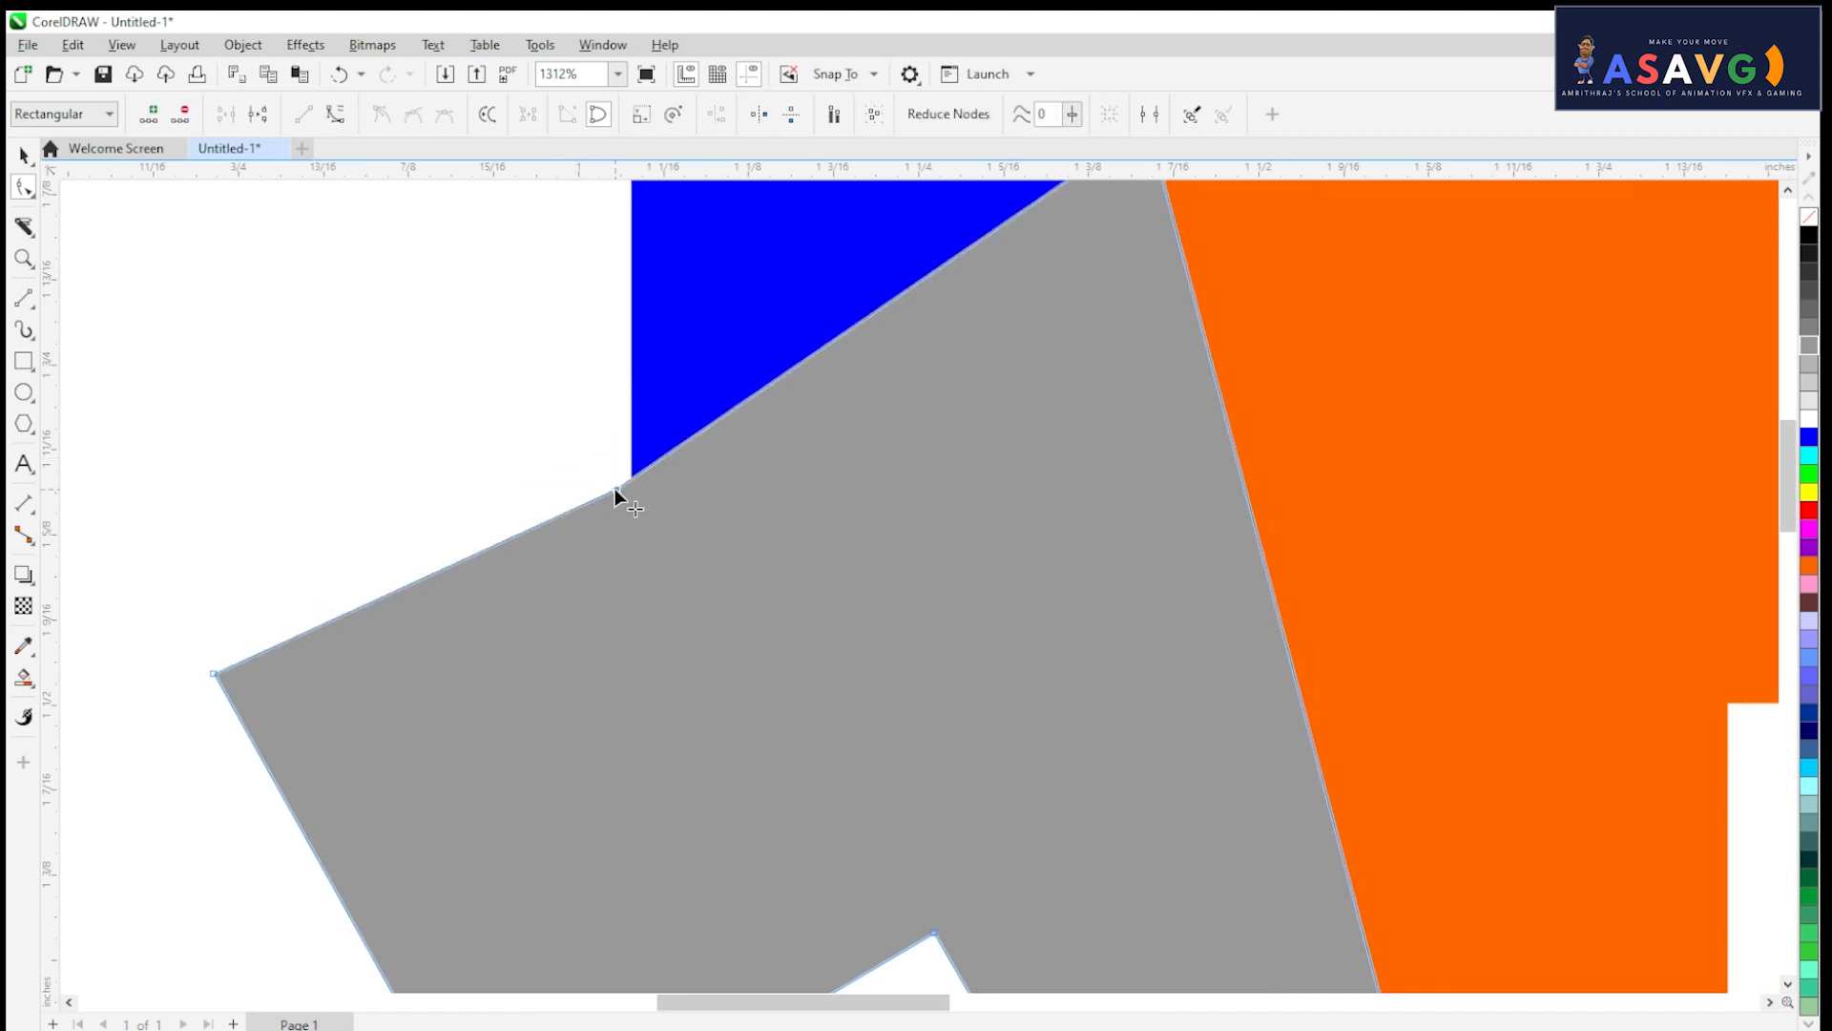
Step: Convert the segment between the added node and the top corner to a curve and bow it upward into the blue area
right_click(614, 489)
left_click(706, 640)
mouse_move(616, 490)
left_mouse_down()
mouse_move(635, 475)
mouse_move(634, 497)
left_mouse_up()
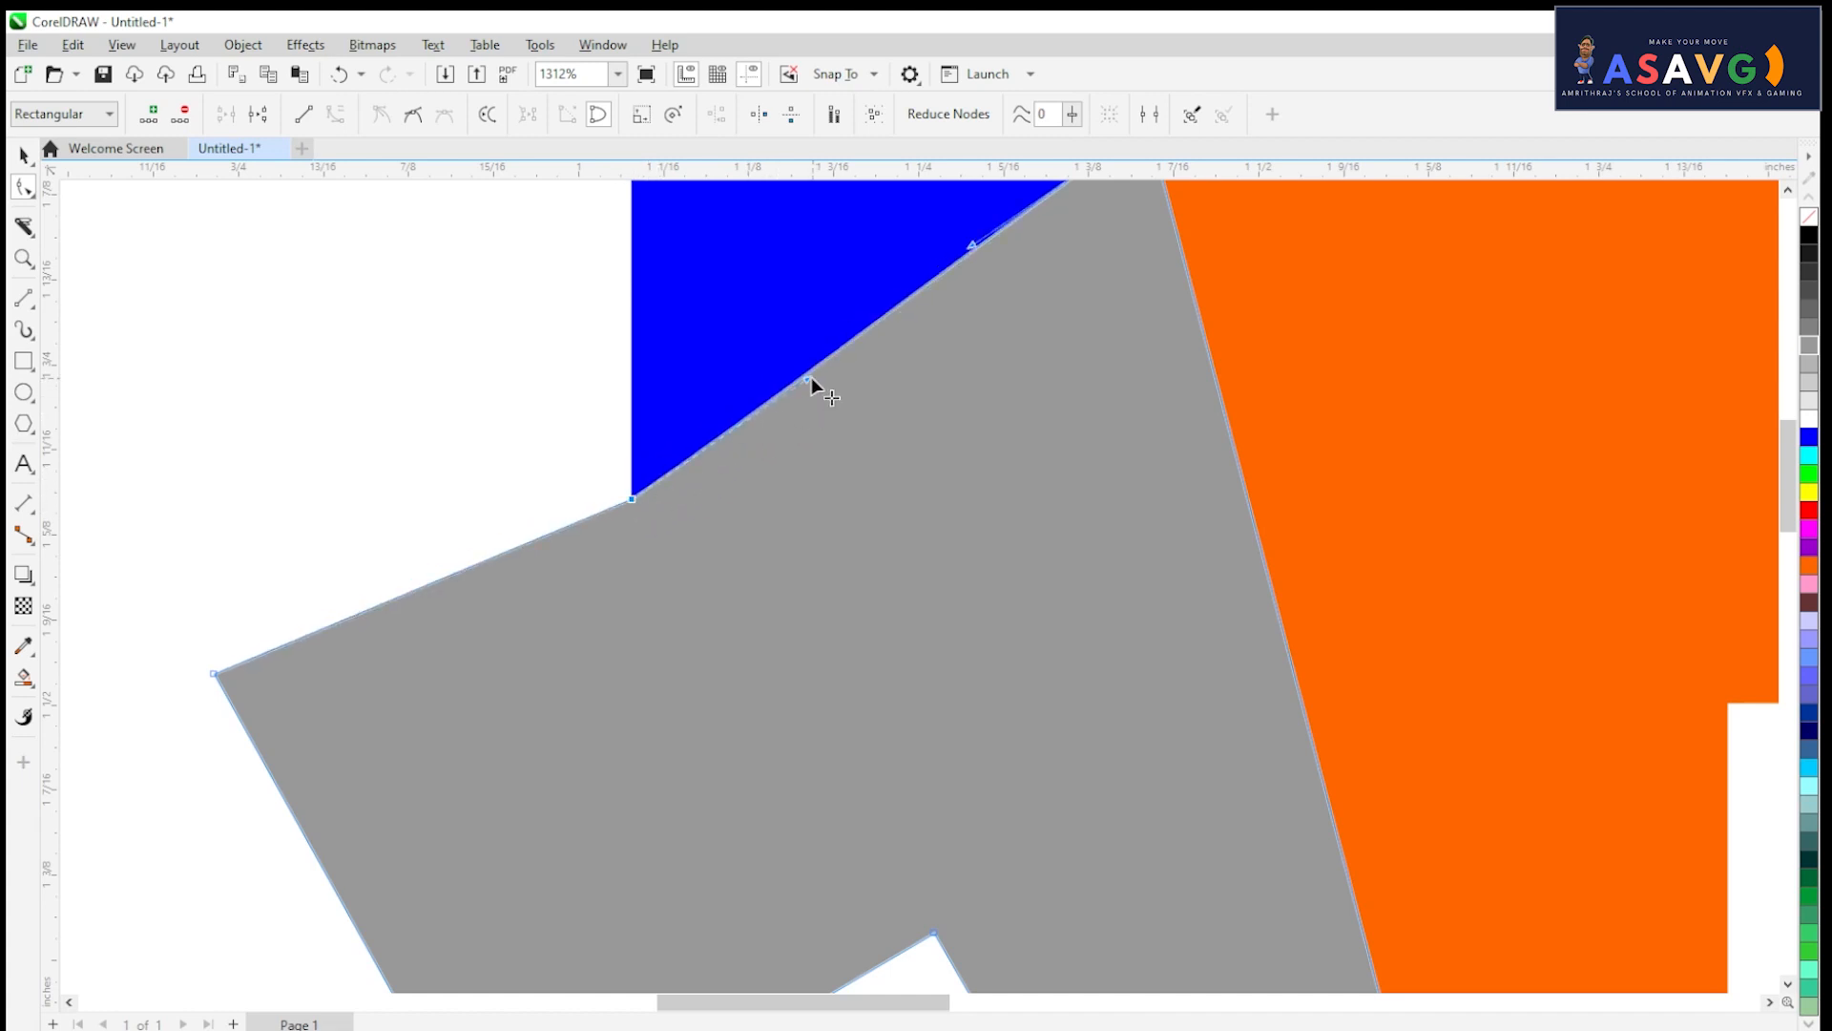
left_click_drag(808, 378, 846, 303)
Step: Convert the segment left of the added node to a curve and reshape both sides into a wavy upper edge
right_click(495, 554)
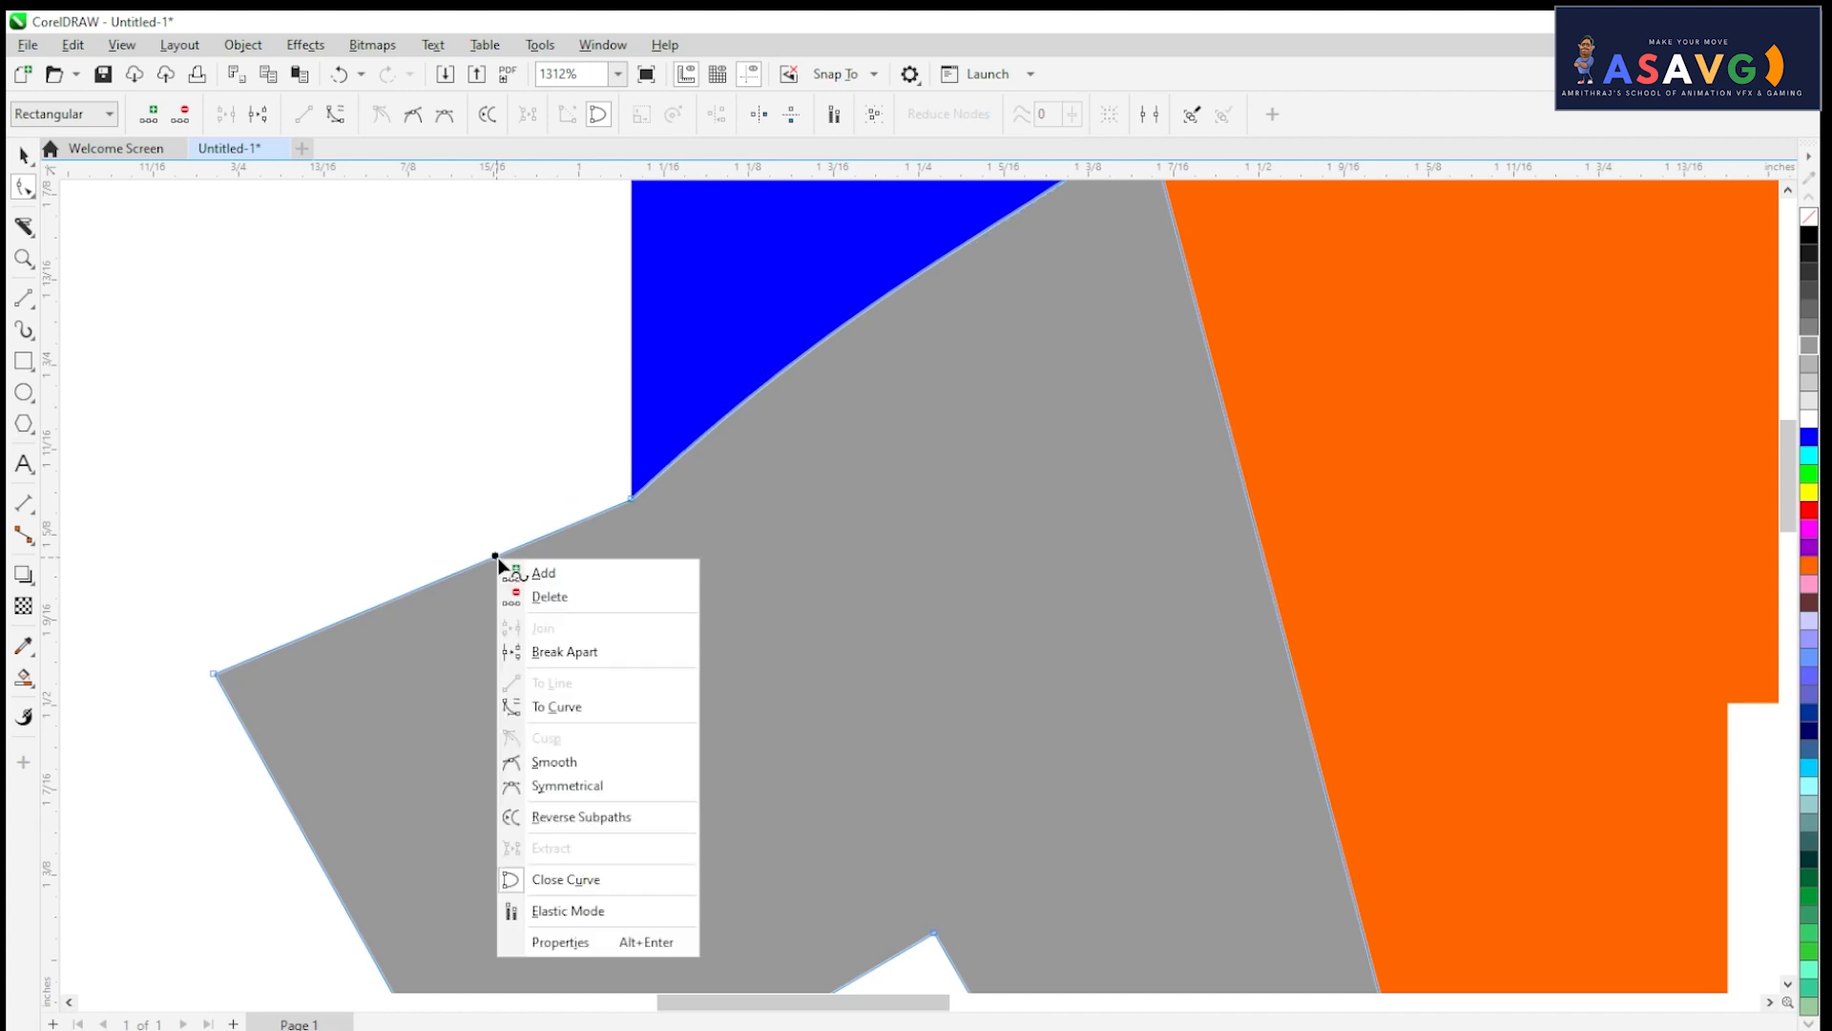
left_click(534, 704)
left_click_drag(491, 551, 462, 557)
left_click_drag(631, 497, 622, 477)
left_click_drag(836, 282, 1029, 289)
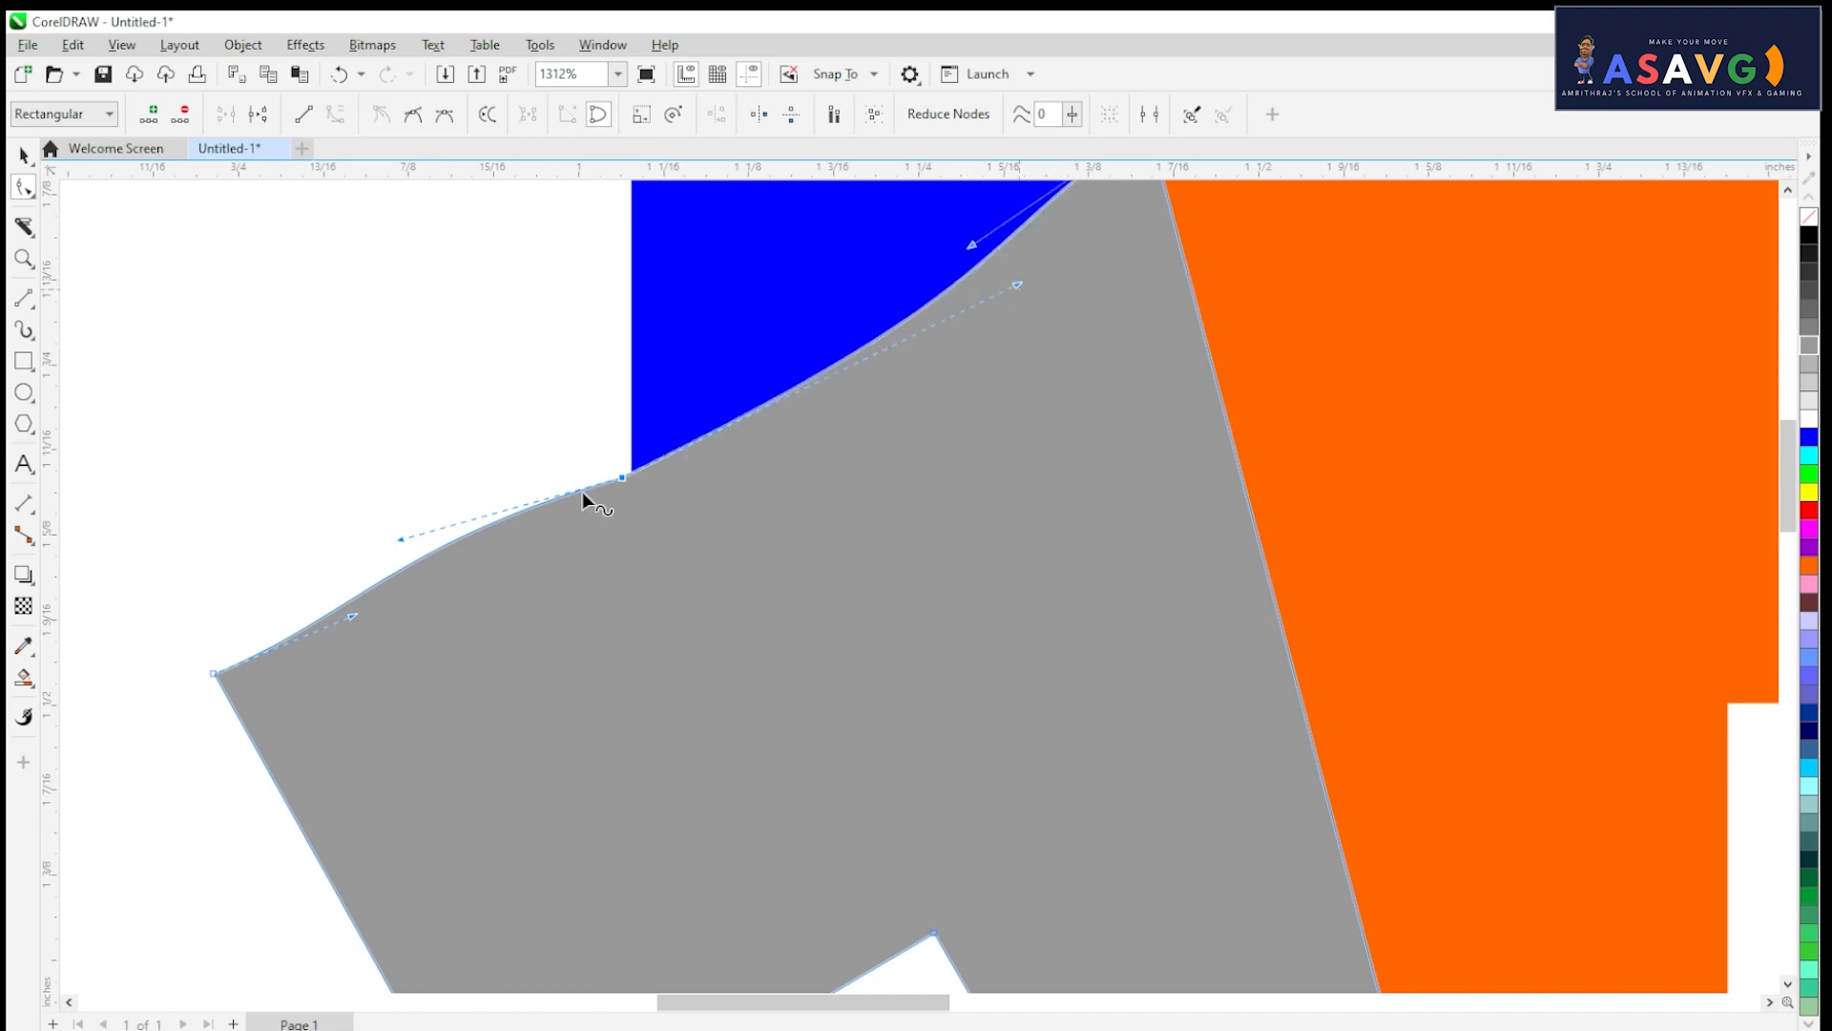
left_click(403, 624)
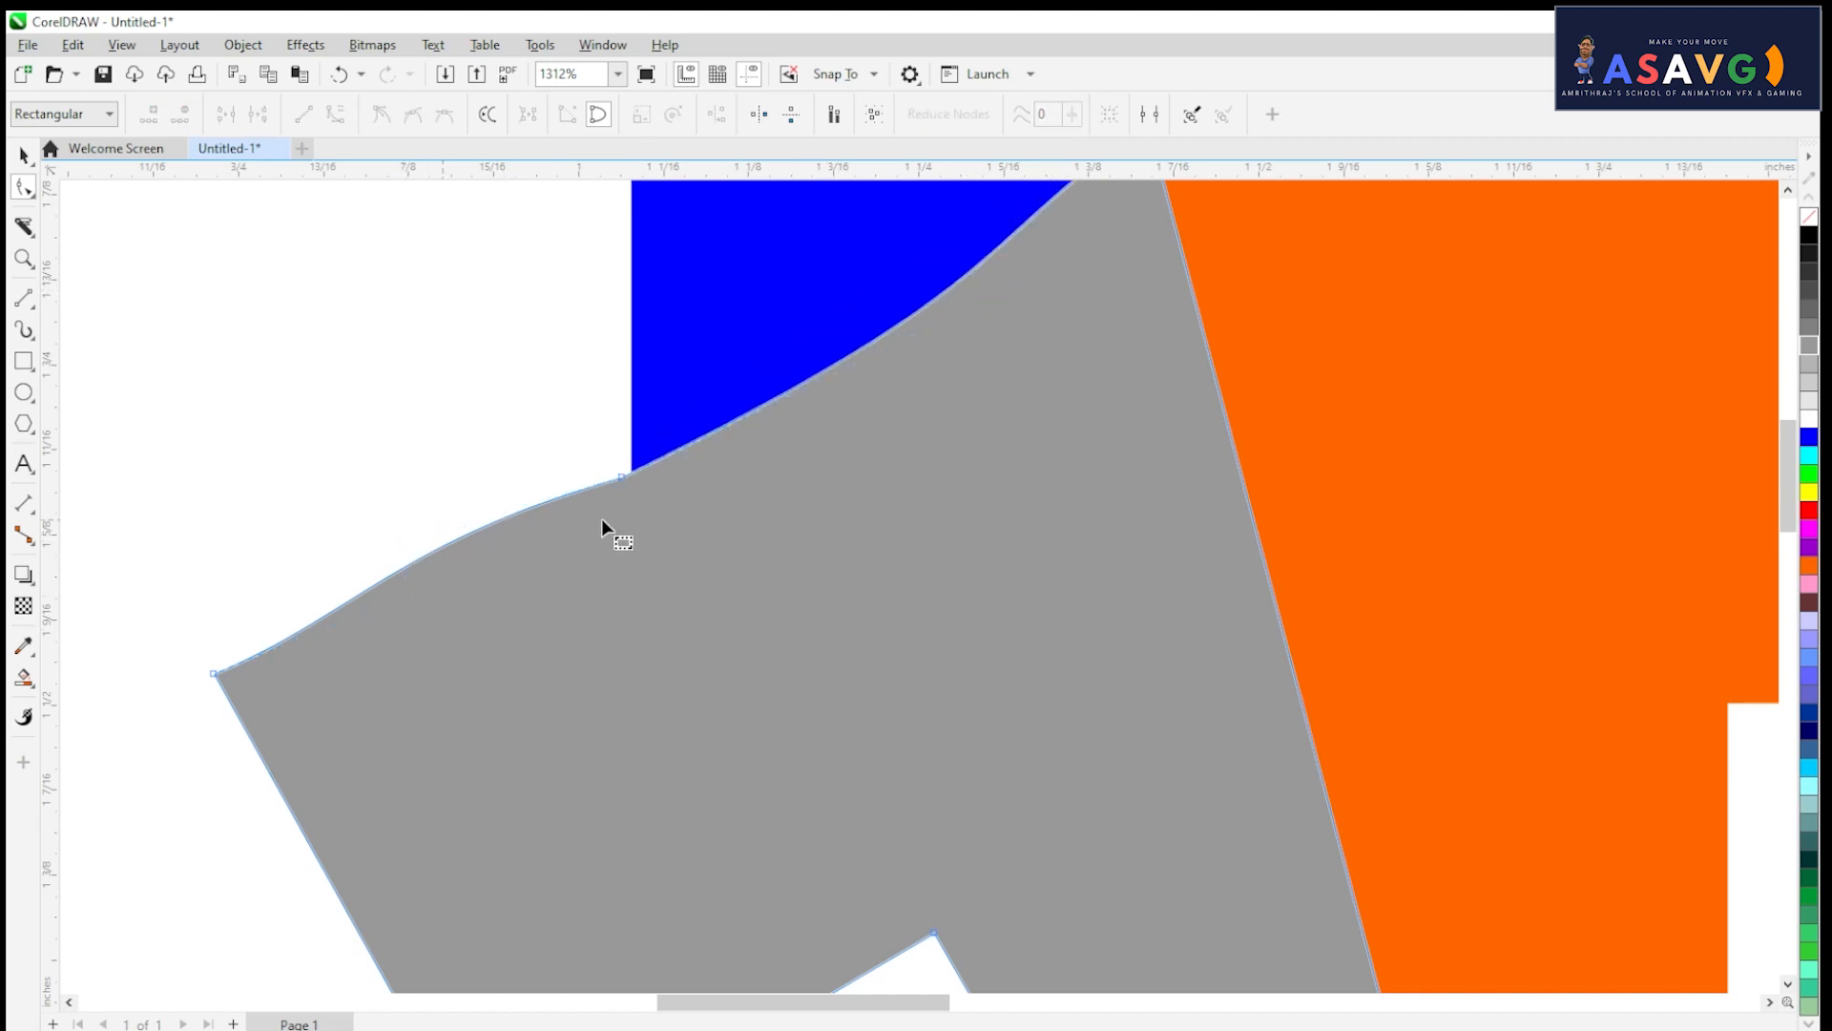
Step: Swing the added node's left handle downward and move the node onto the blue part's left edge
left_click(620, 477)
left_click_drag(399, 535, 416, 641)
left_click_drag(626, 483, 638, 512)
Step: Try reshaping the wavy upper edge further with the curve handles around the added node, then undo these adjustments
left_click_drag(1025, 313, 1008, 381)
left_click_drag(431, 666, 191, 573)
left_click_drag(355, 616, 494, 685)
left_click_drag(185, 576, 347, 740)
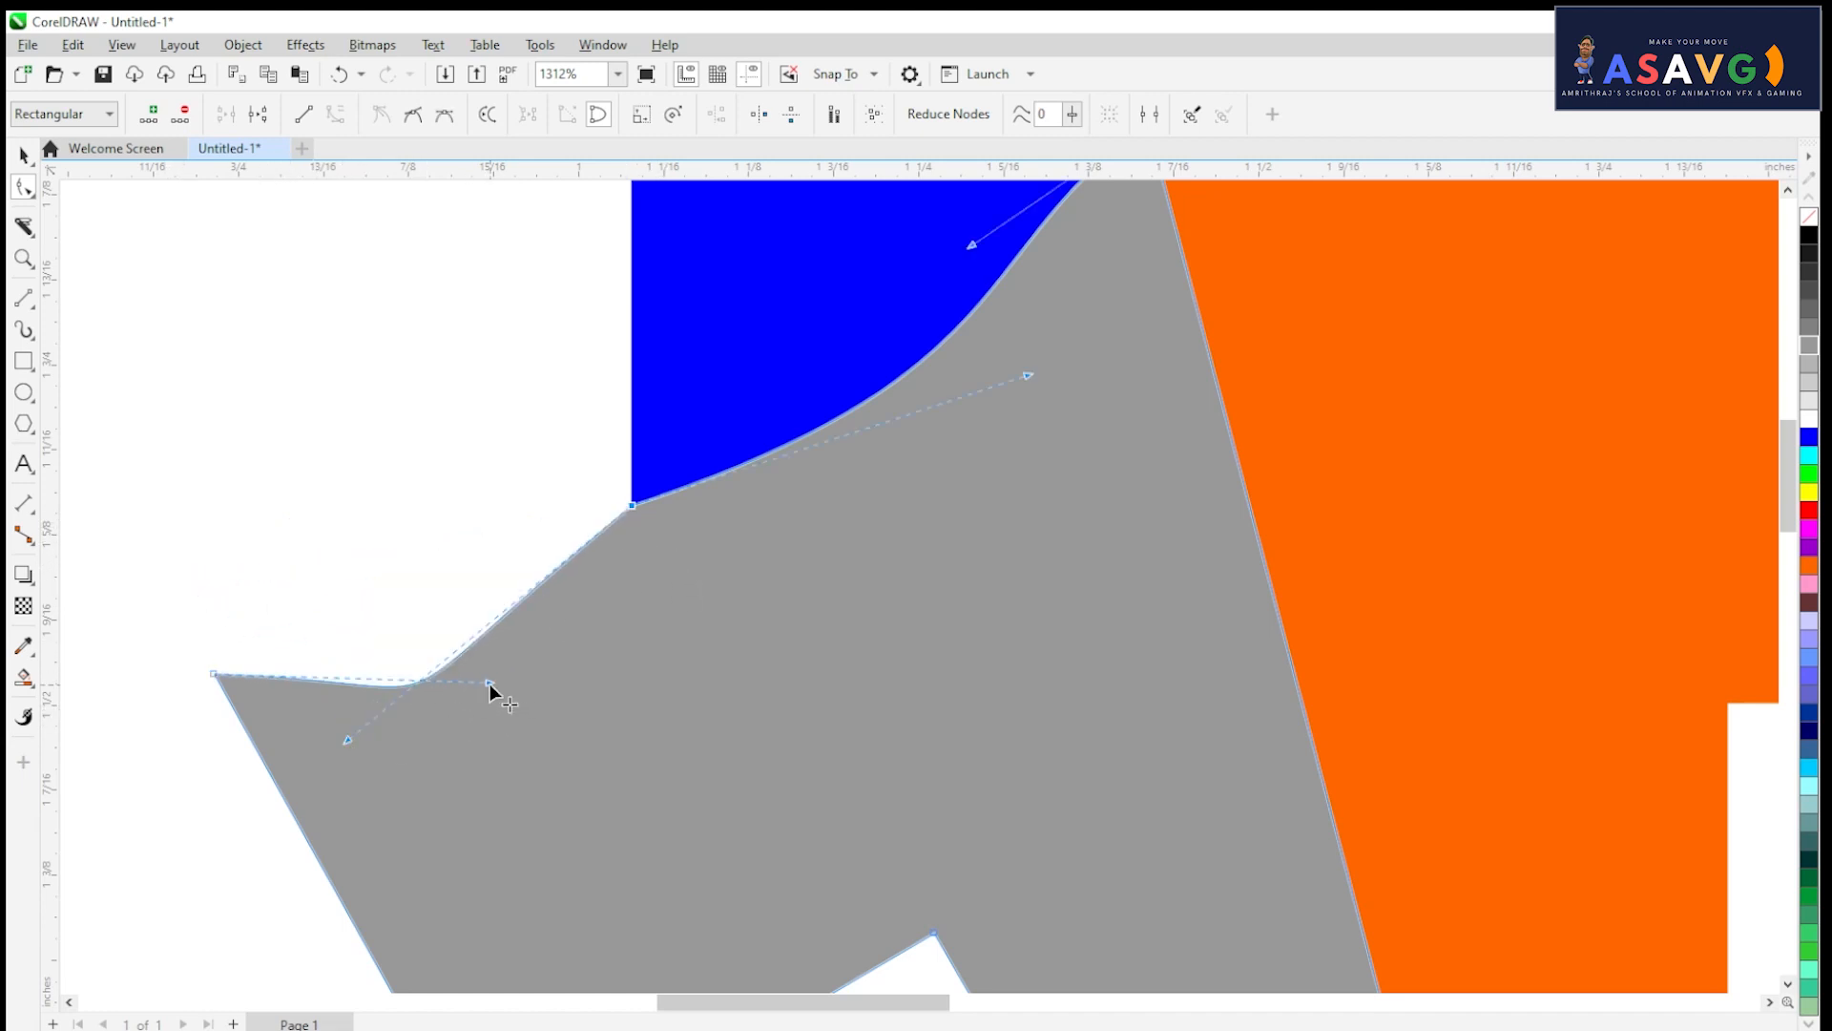
left_click_drag(489, 683, 582, 459)
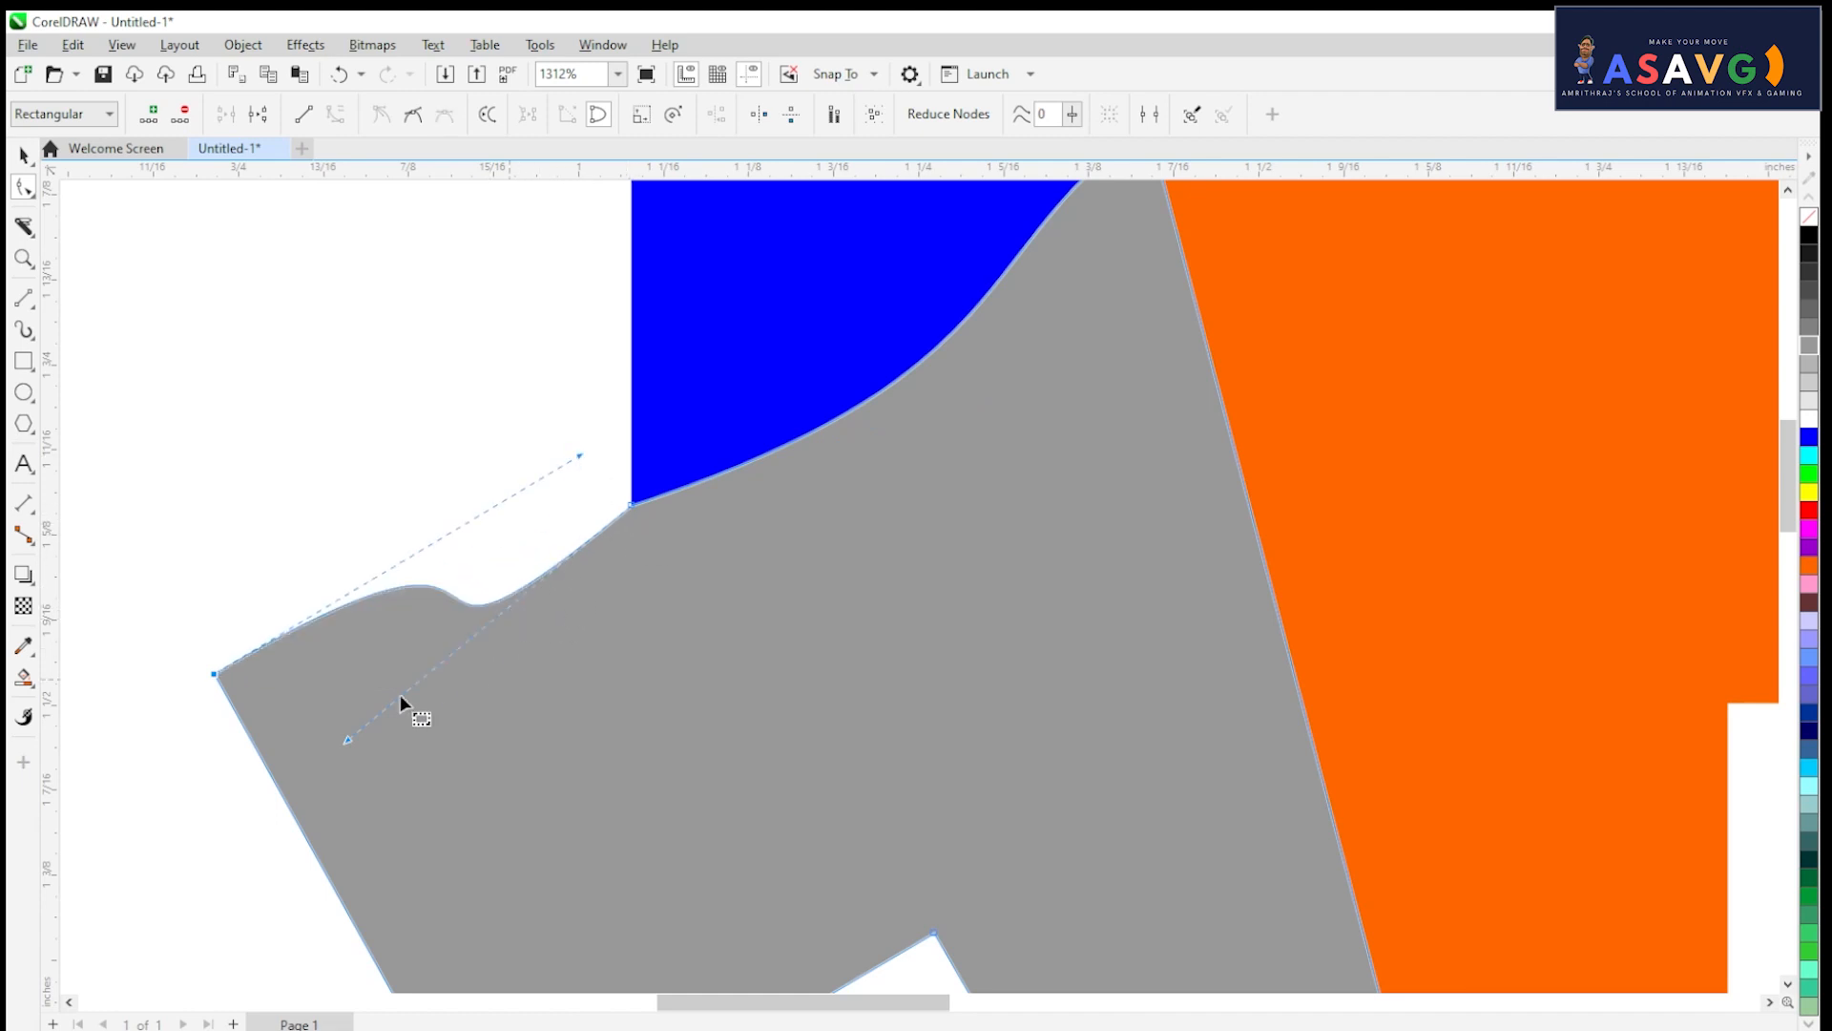
left_click_drag(348, 739, 367, 570)
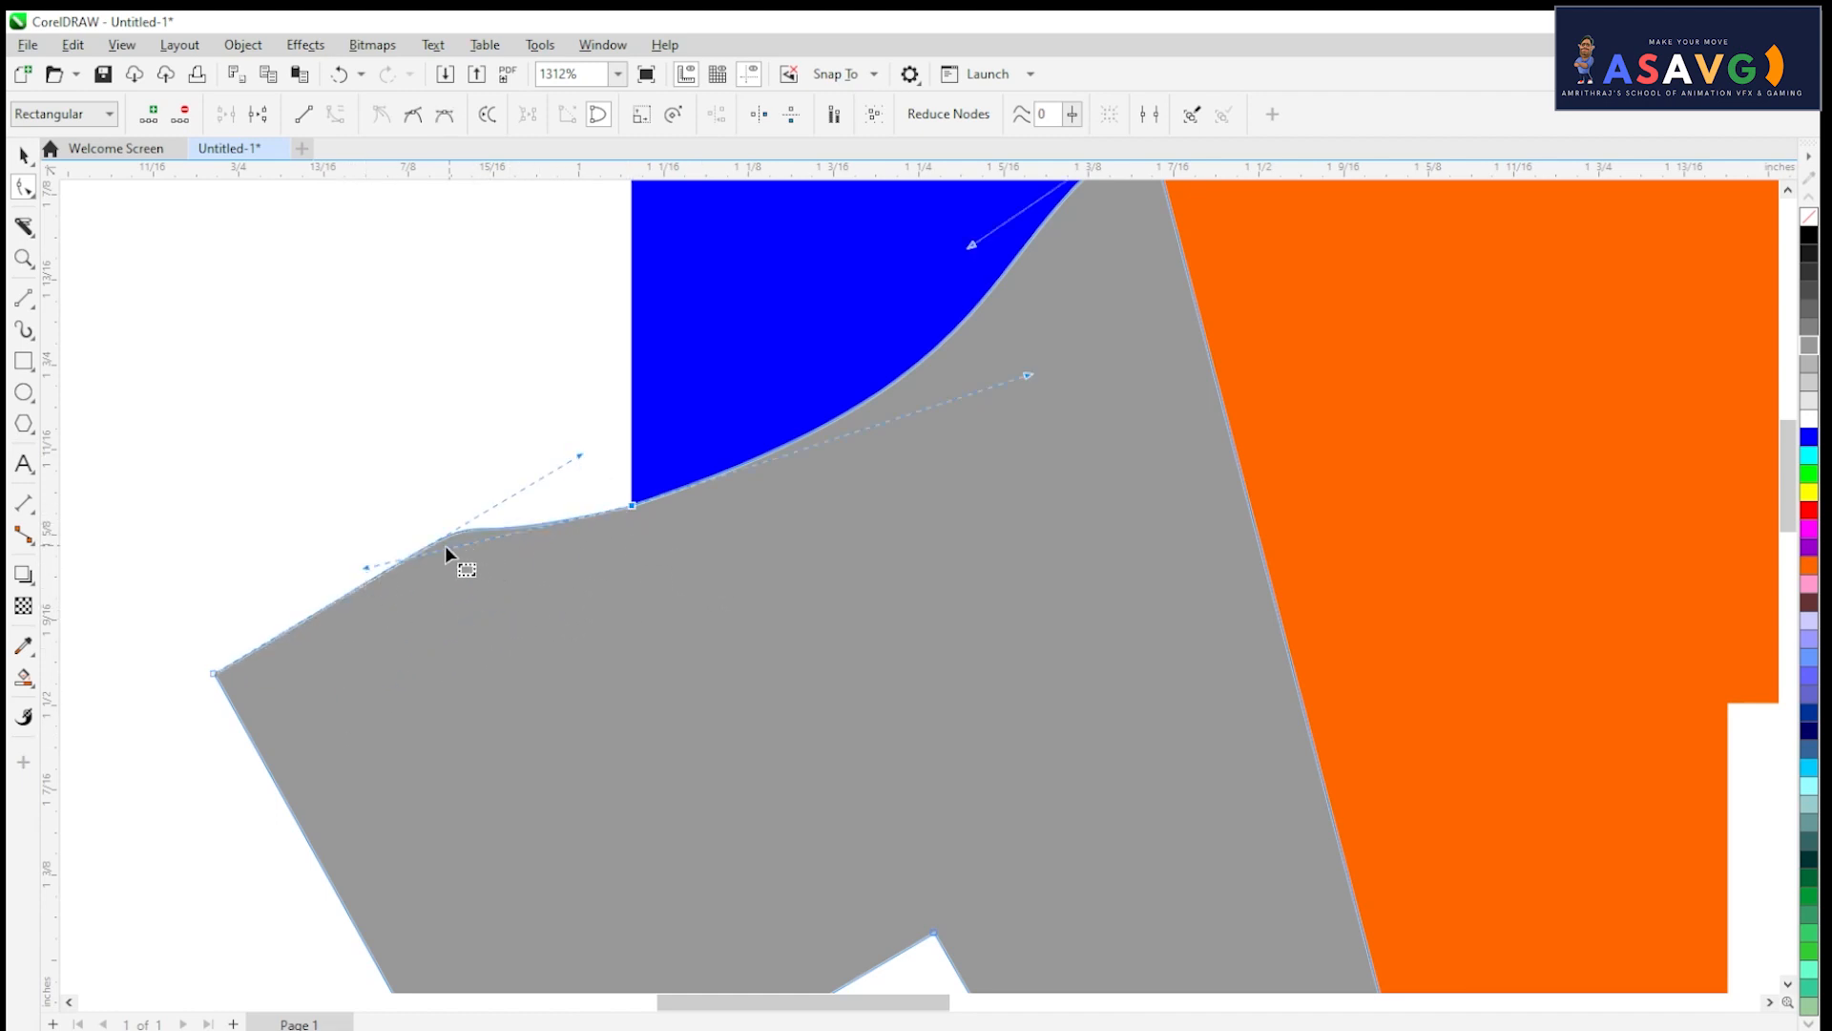
left_click_drag(623, 507, 614, 449)
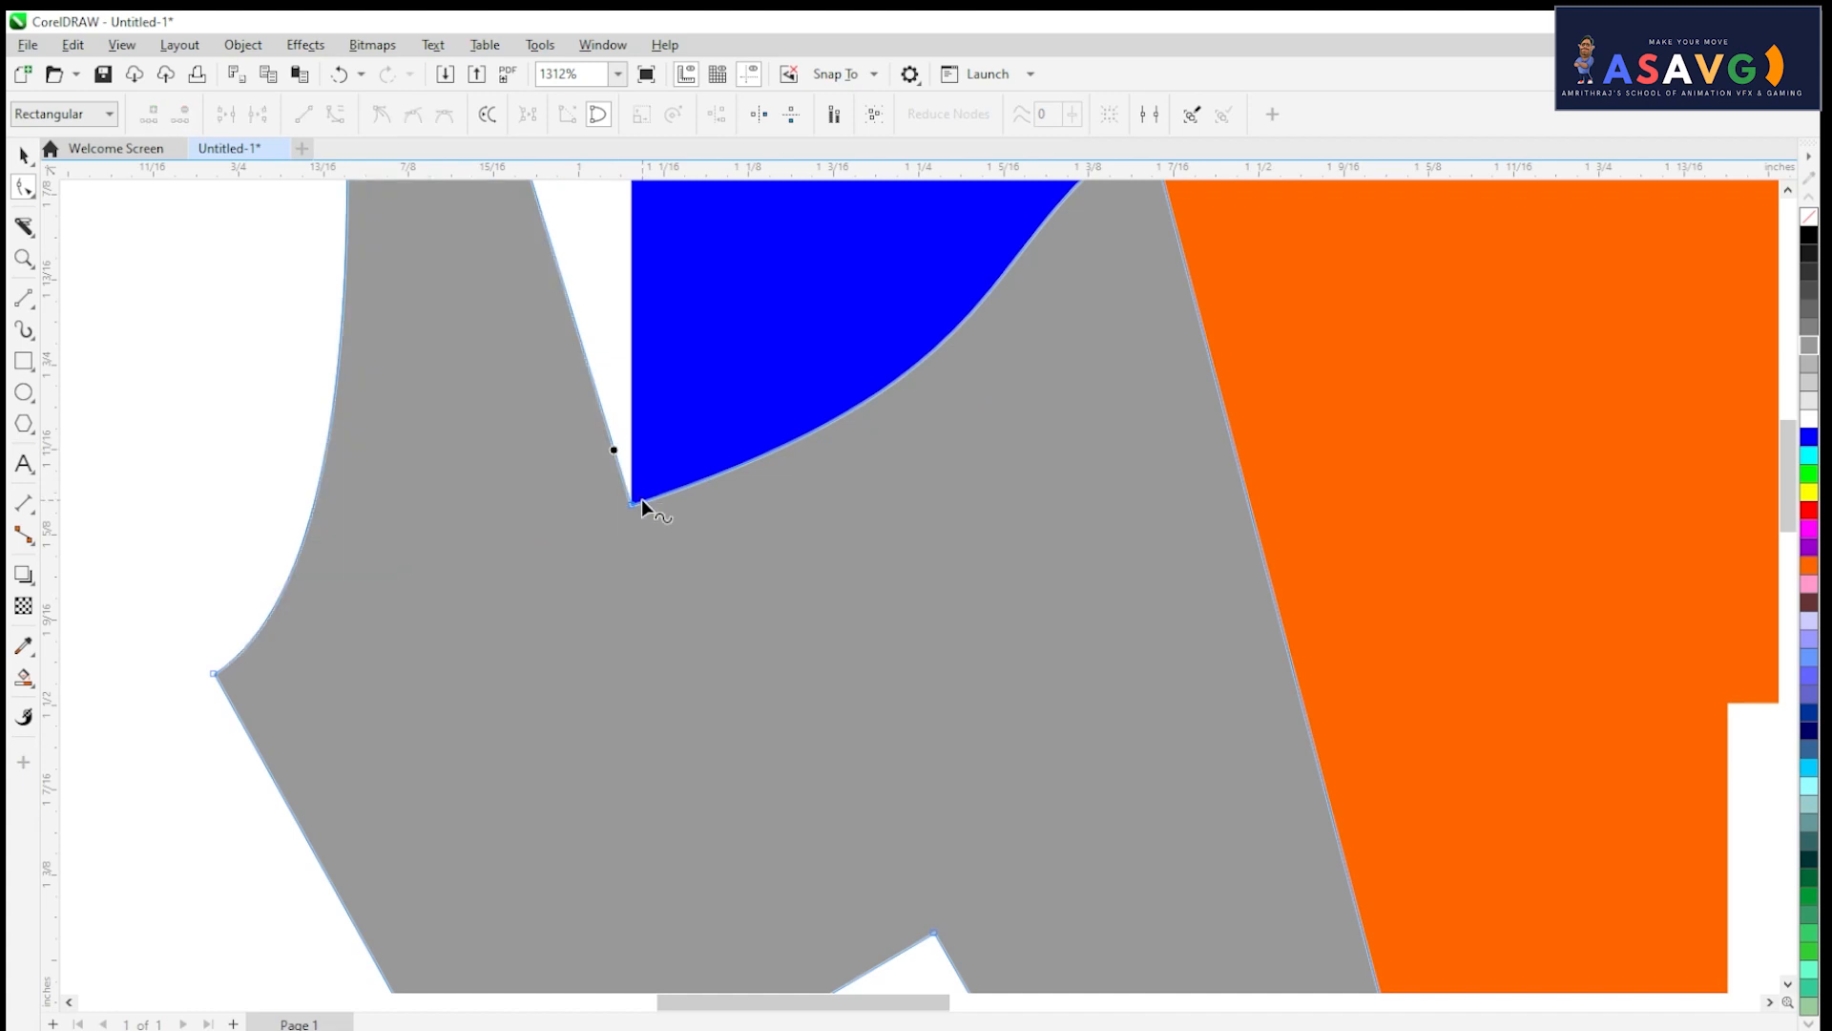
key("ctrl+z")
key("ctrl+z")
key("ctrl+z")
key("ctrl+z")
key("ctrl+z")
key("ctrl+z")
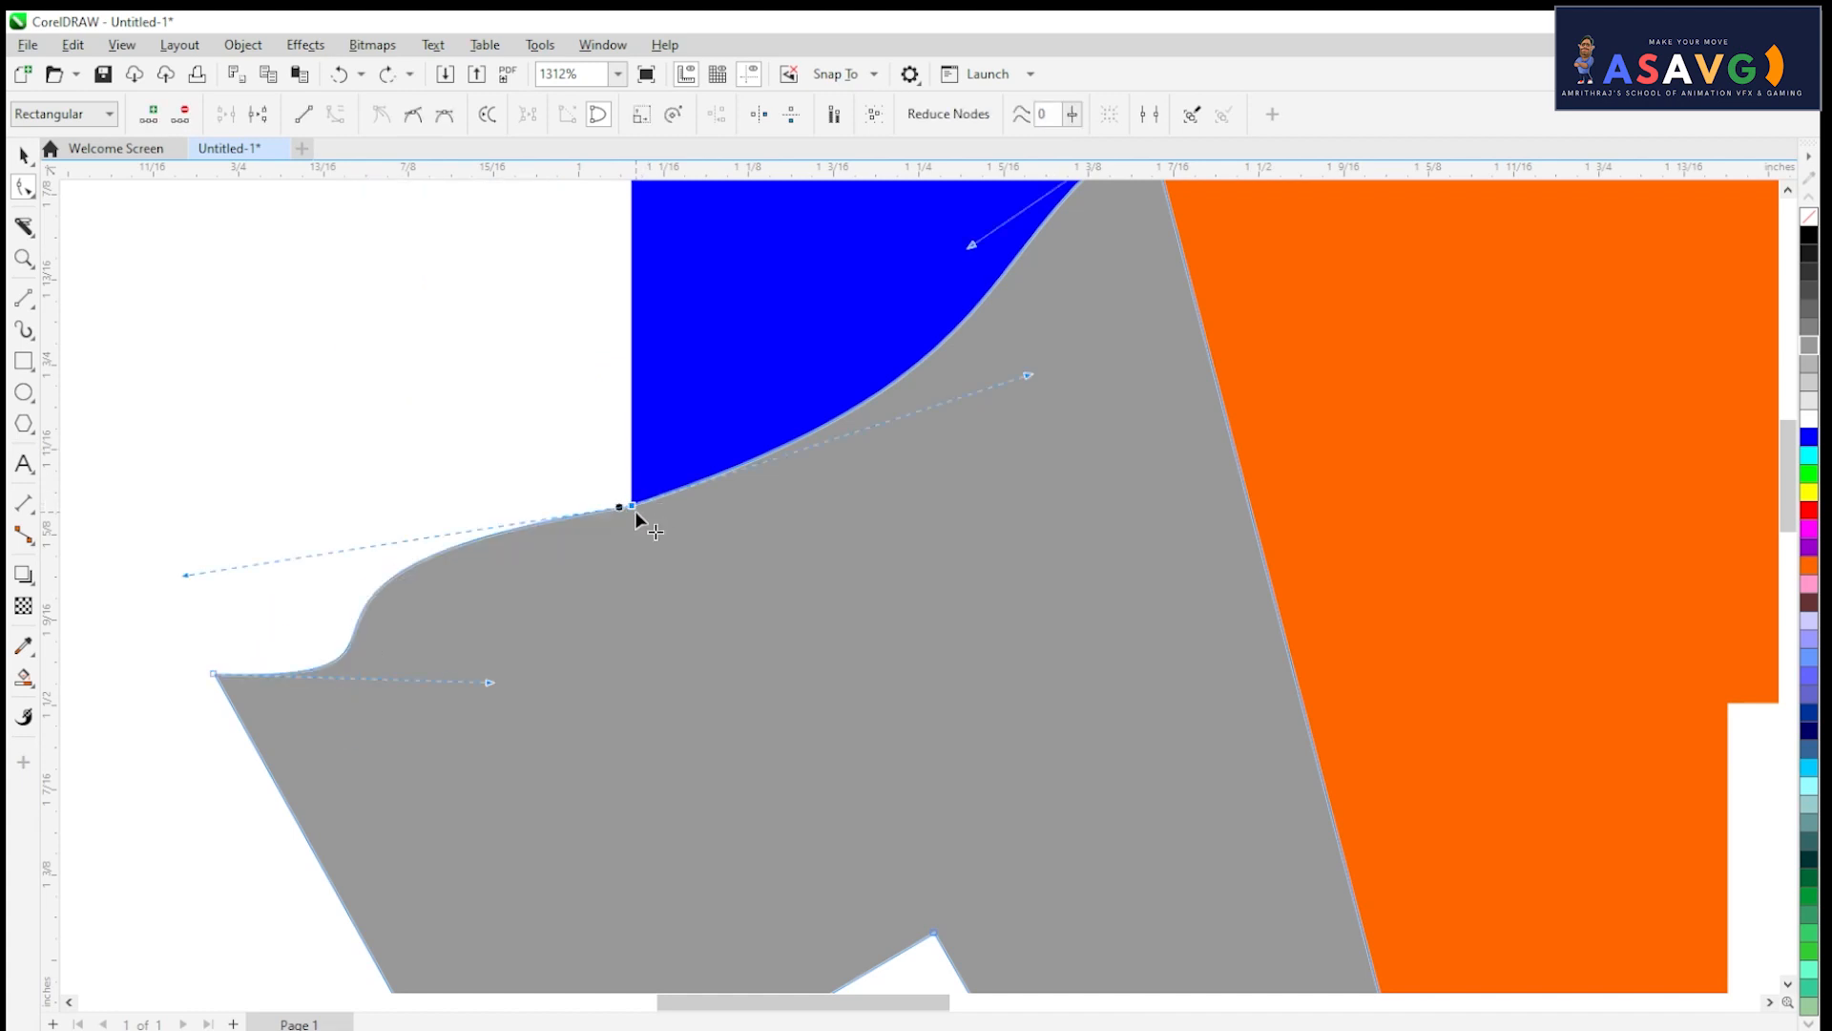
key("ctrl+z")
key("ctrl+z")
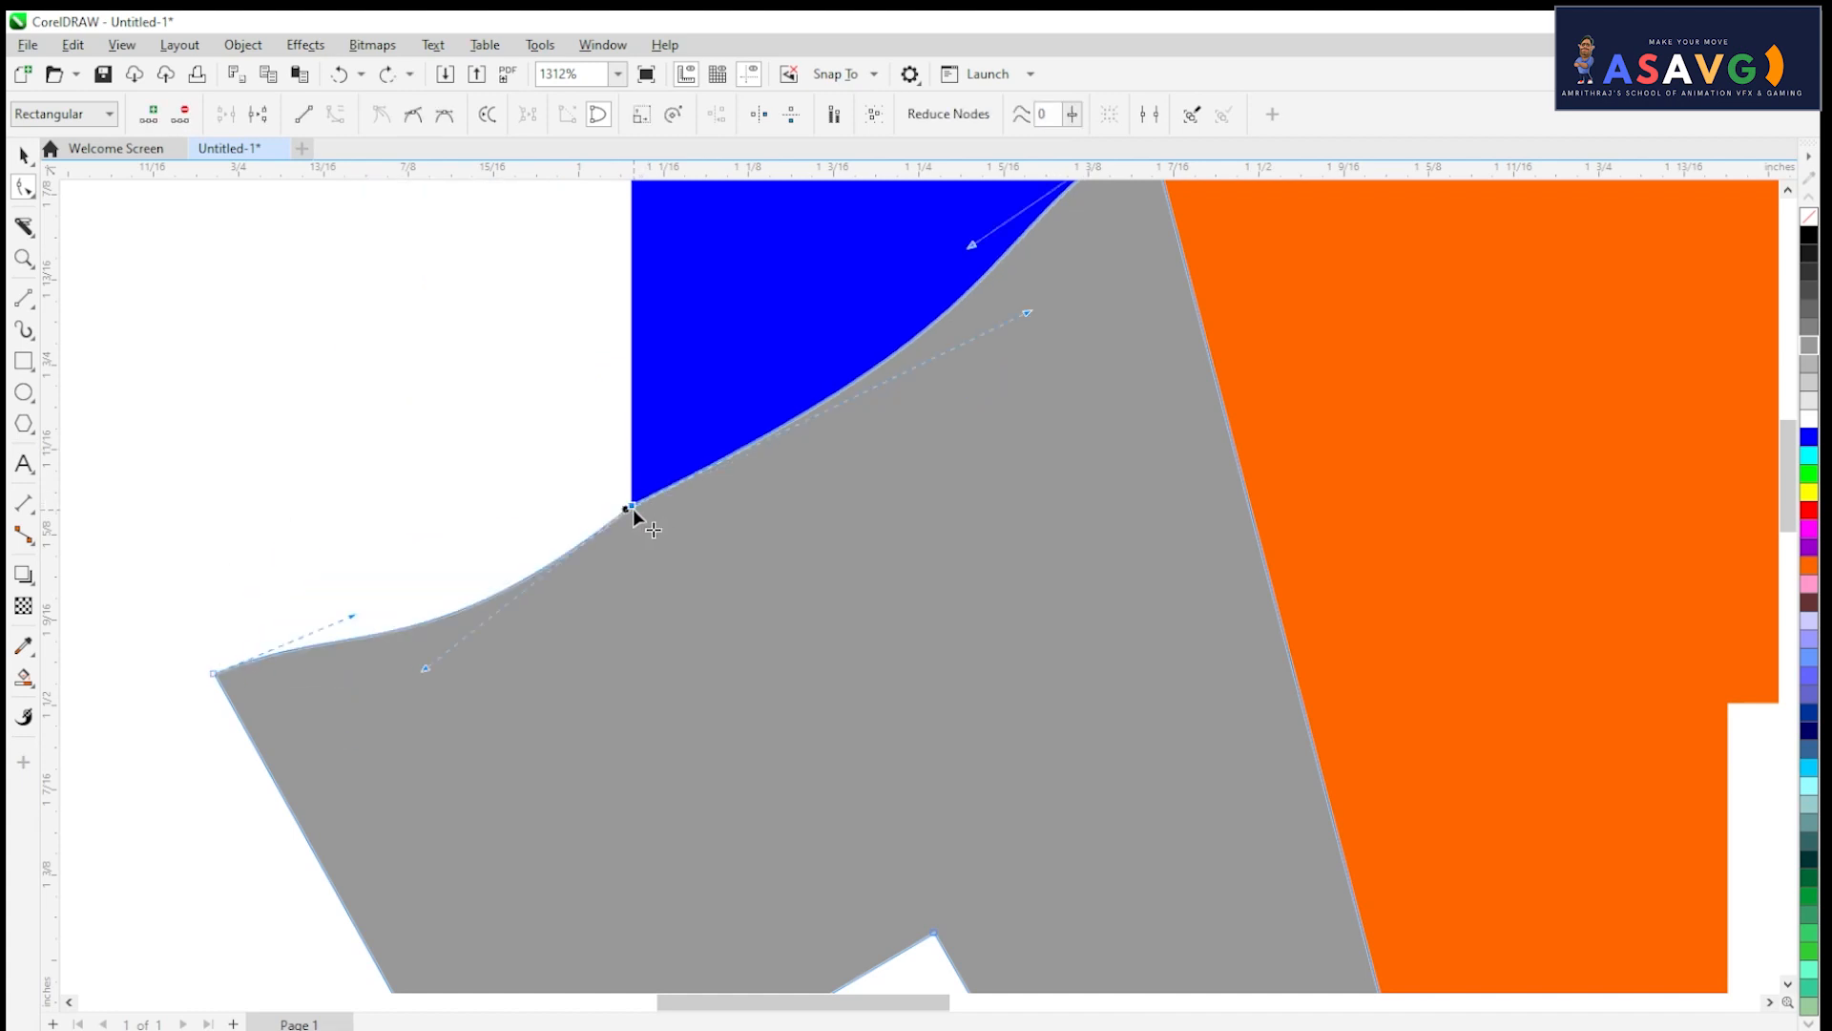
Step: Nudge the added node slightly to settle it at the blue part's left edge
left_click_drag(633, 510, 630, 506)
scroll(630, 507, "down", 2)
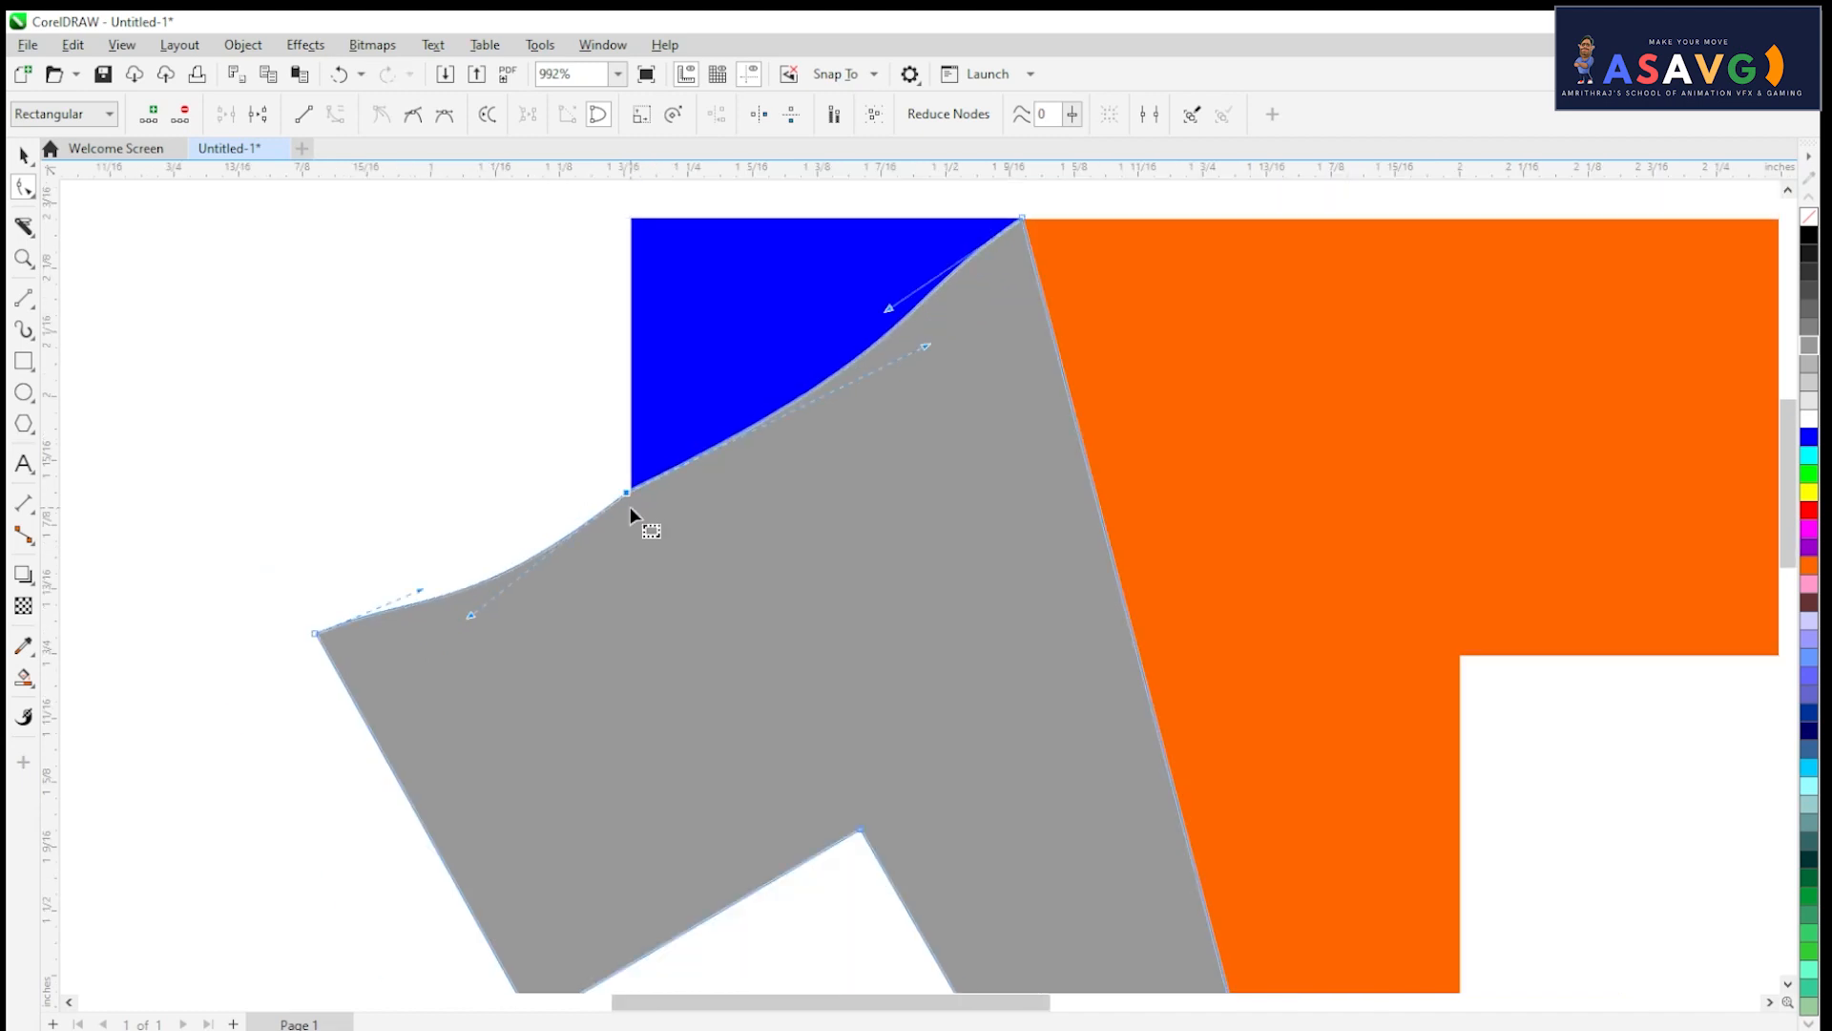
Step: Pull the curve handle between the added node and the far-left corner to nearly straighten that upper edge, and deselect the grey piece
left_click_drag(492, 601, 343, 633)
left_click(320, 541)
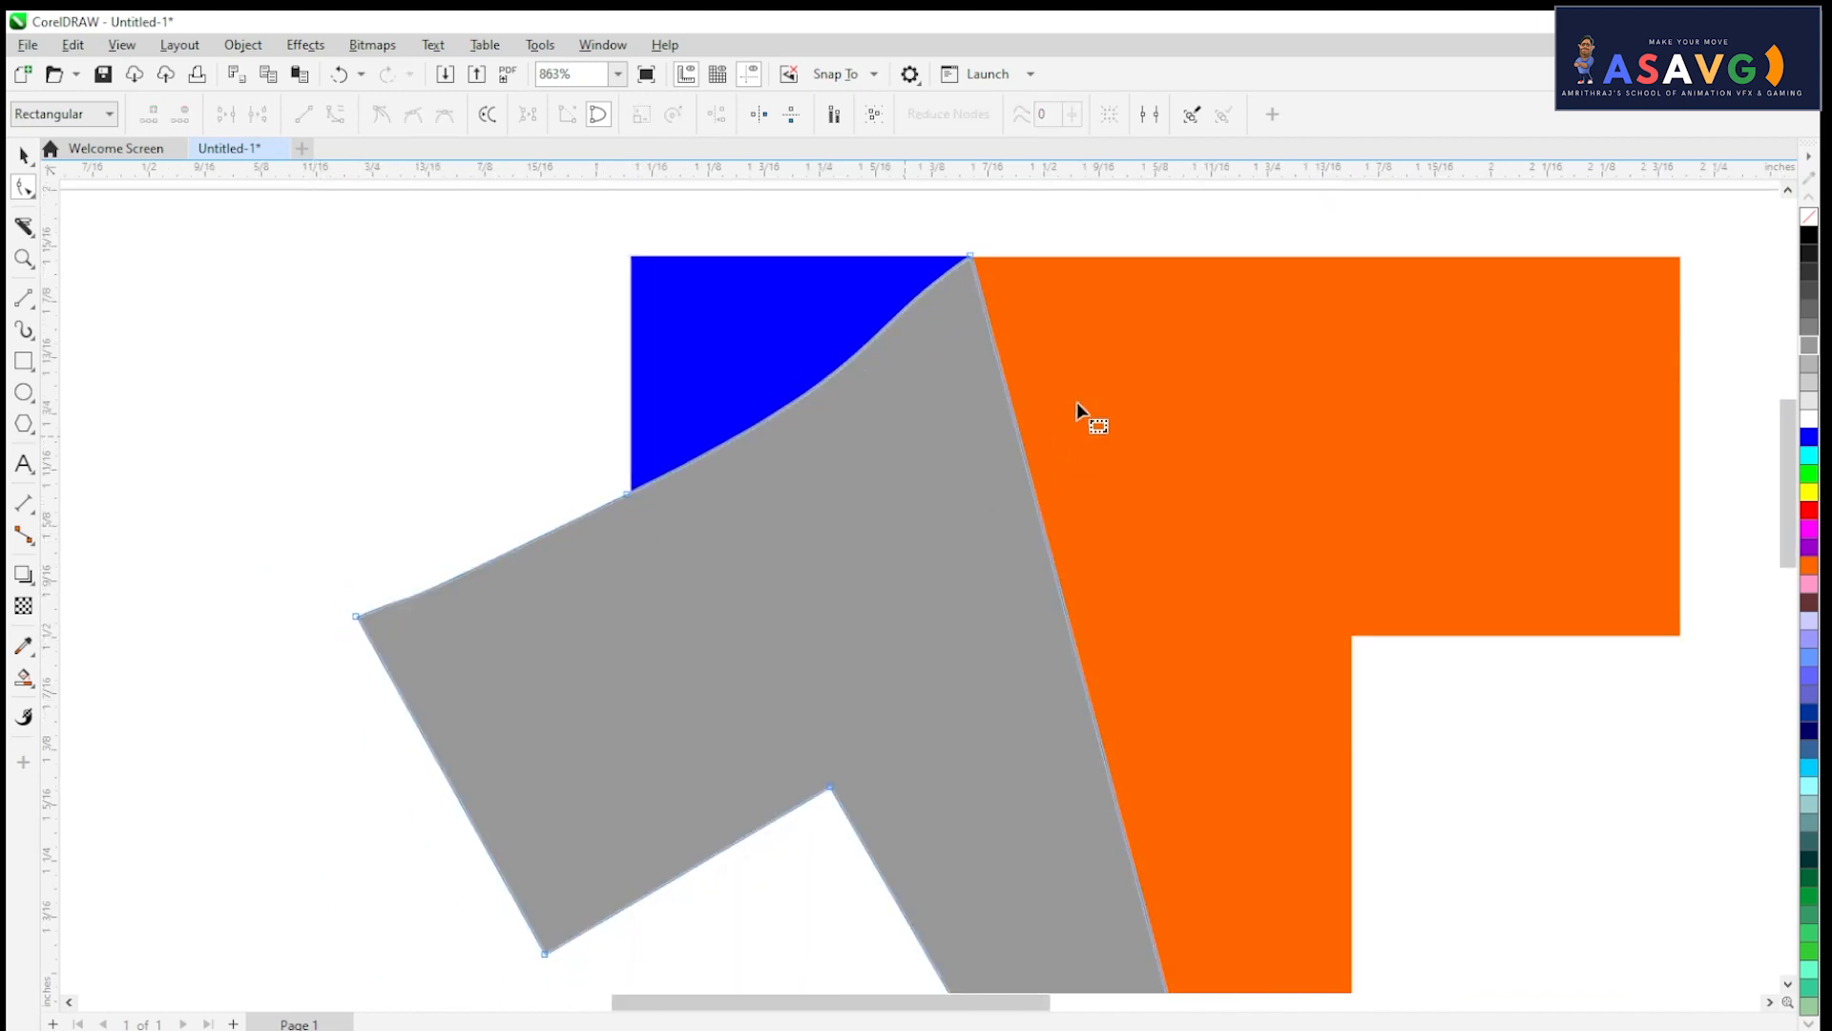
left_click(24, 155)
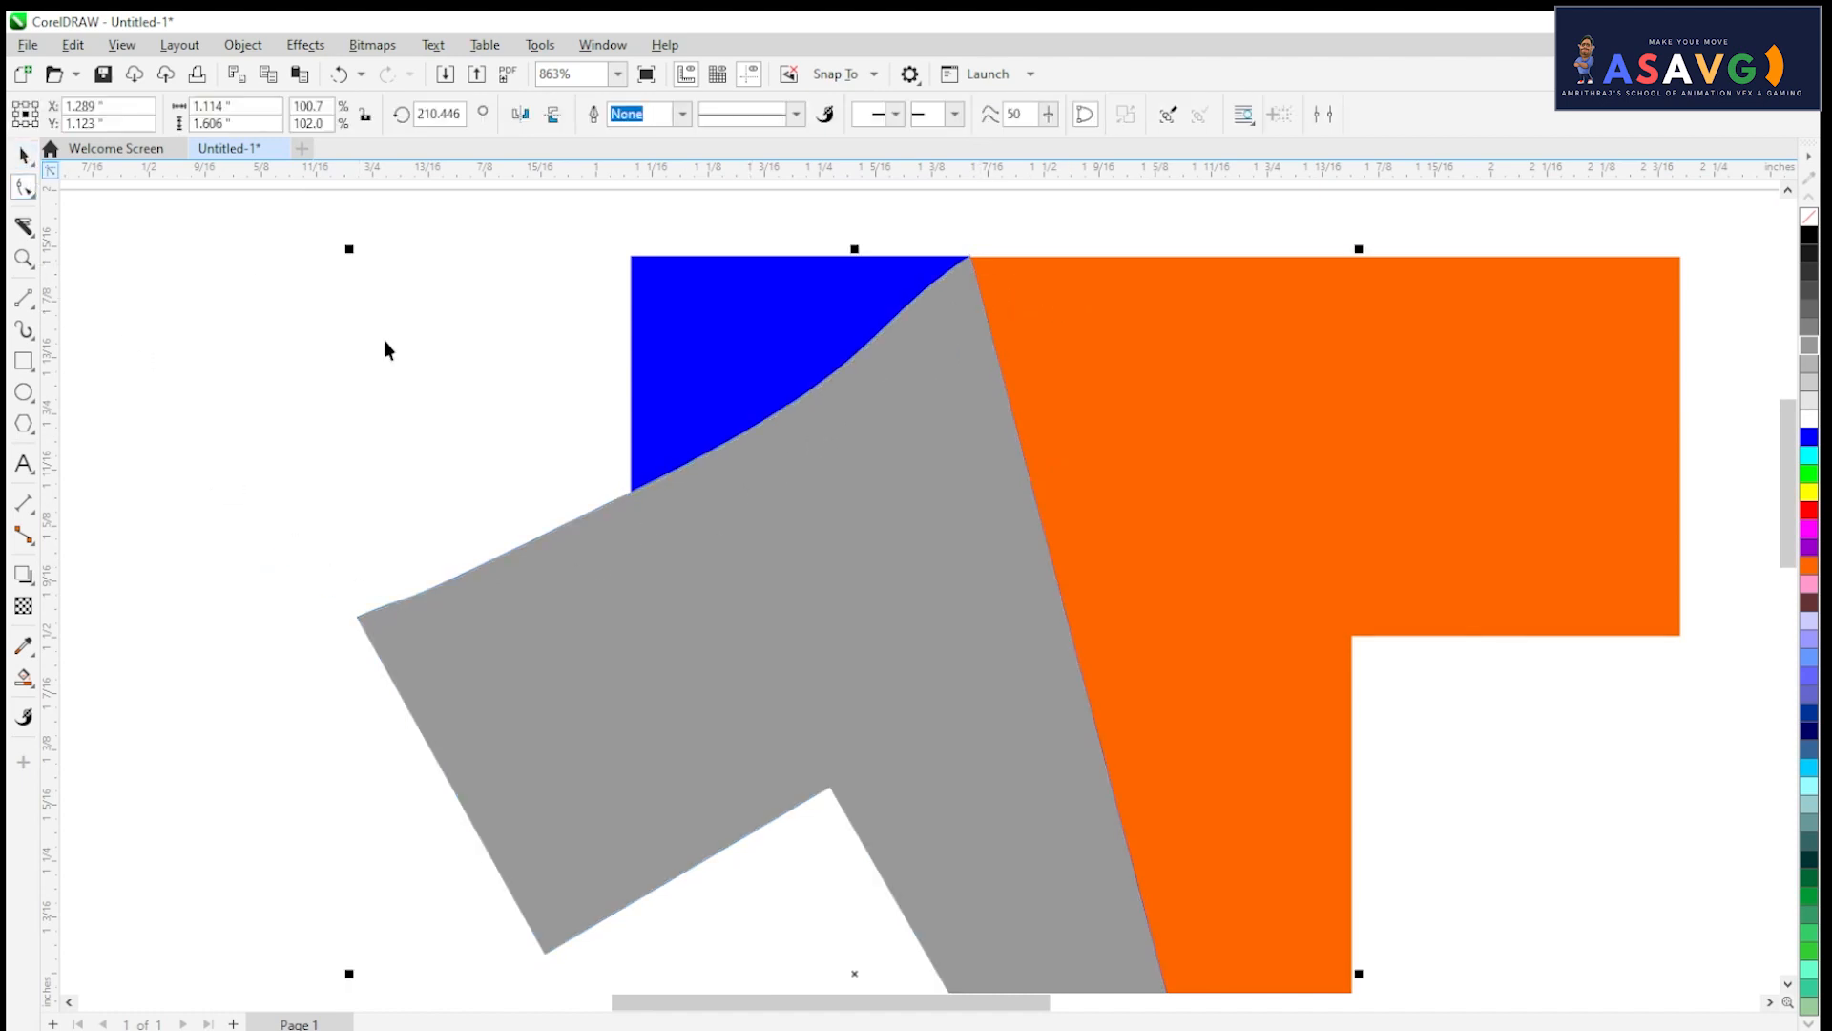
left_click(454, 369)
scroll(829, 518, "down", 1)
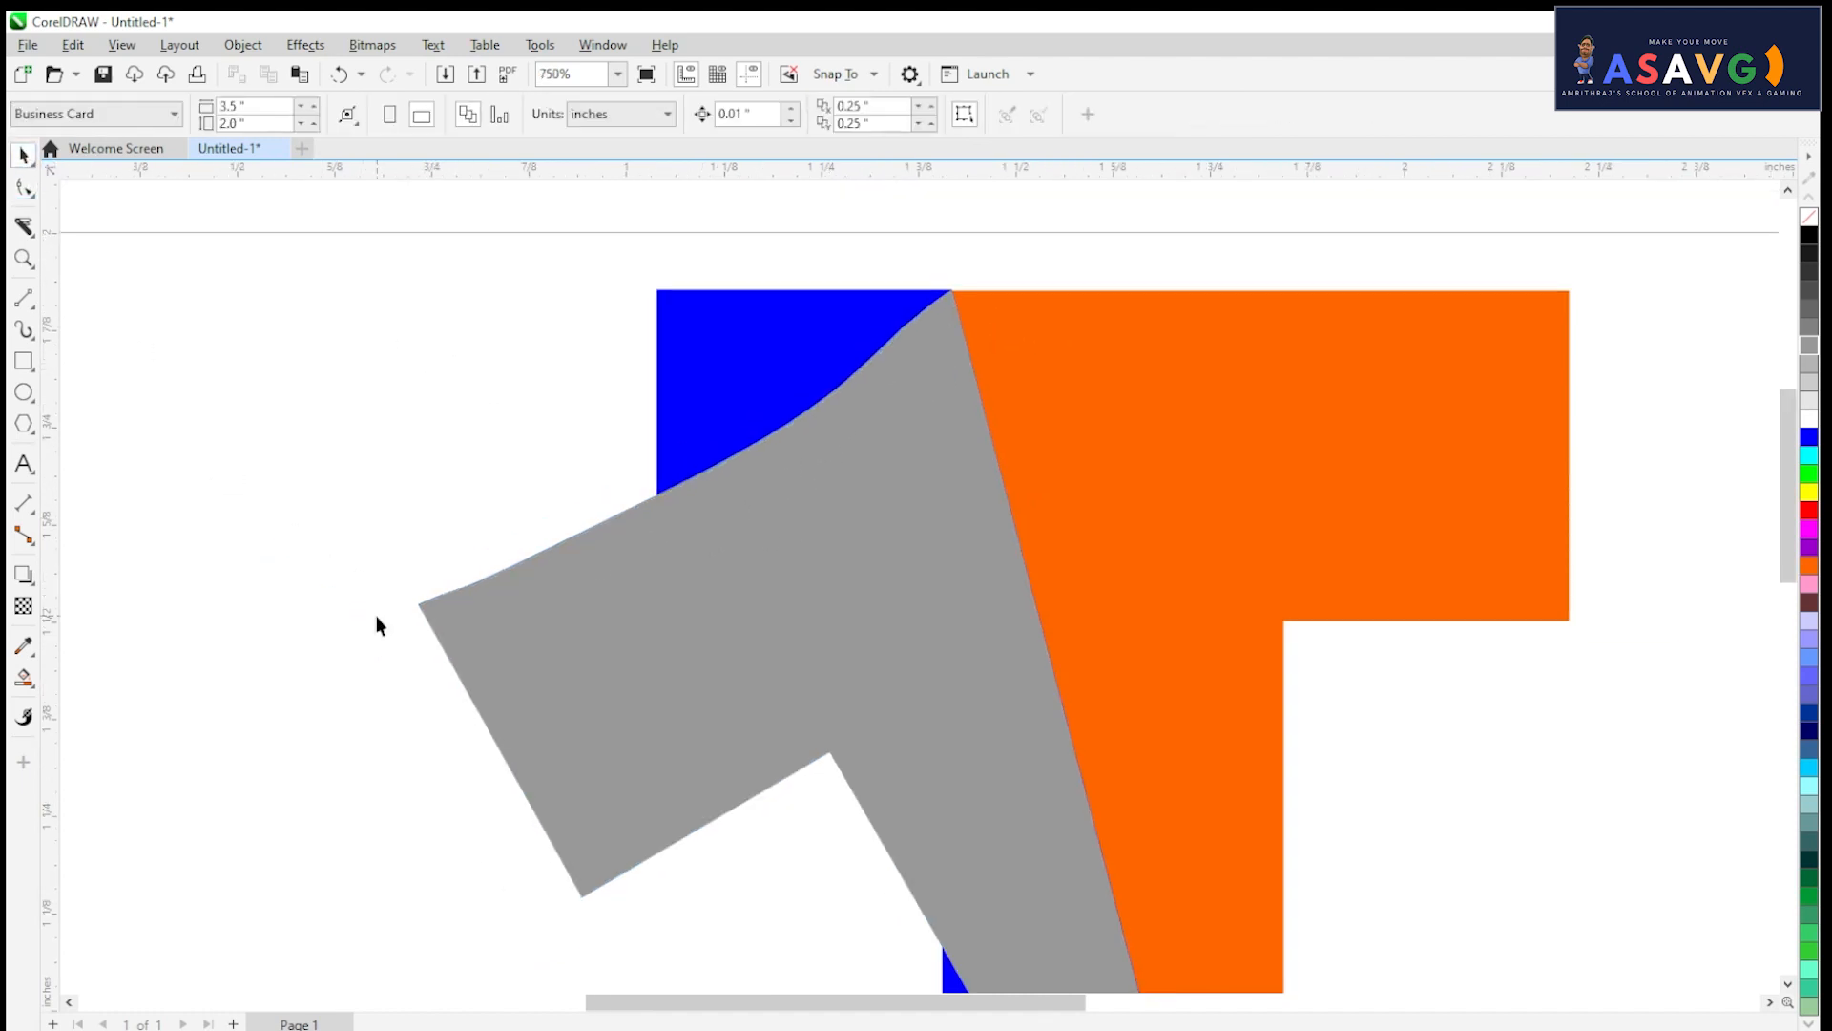
Step: Reselect the grey piece for shape editing and apply Smooth to its far-left corner node
left_click(435, 624)
scroll(436, 625, "up", 1)
left_click(25, 188)
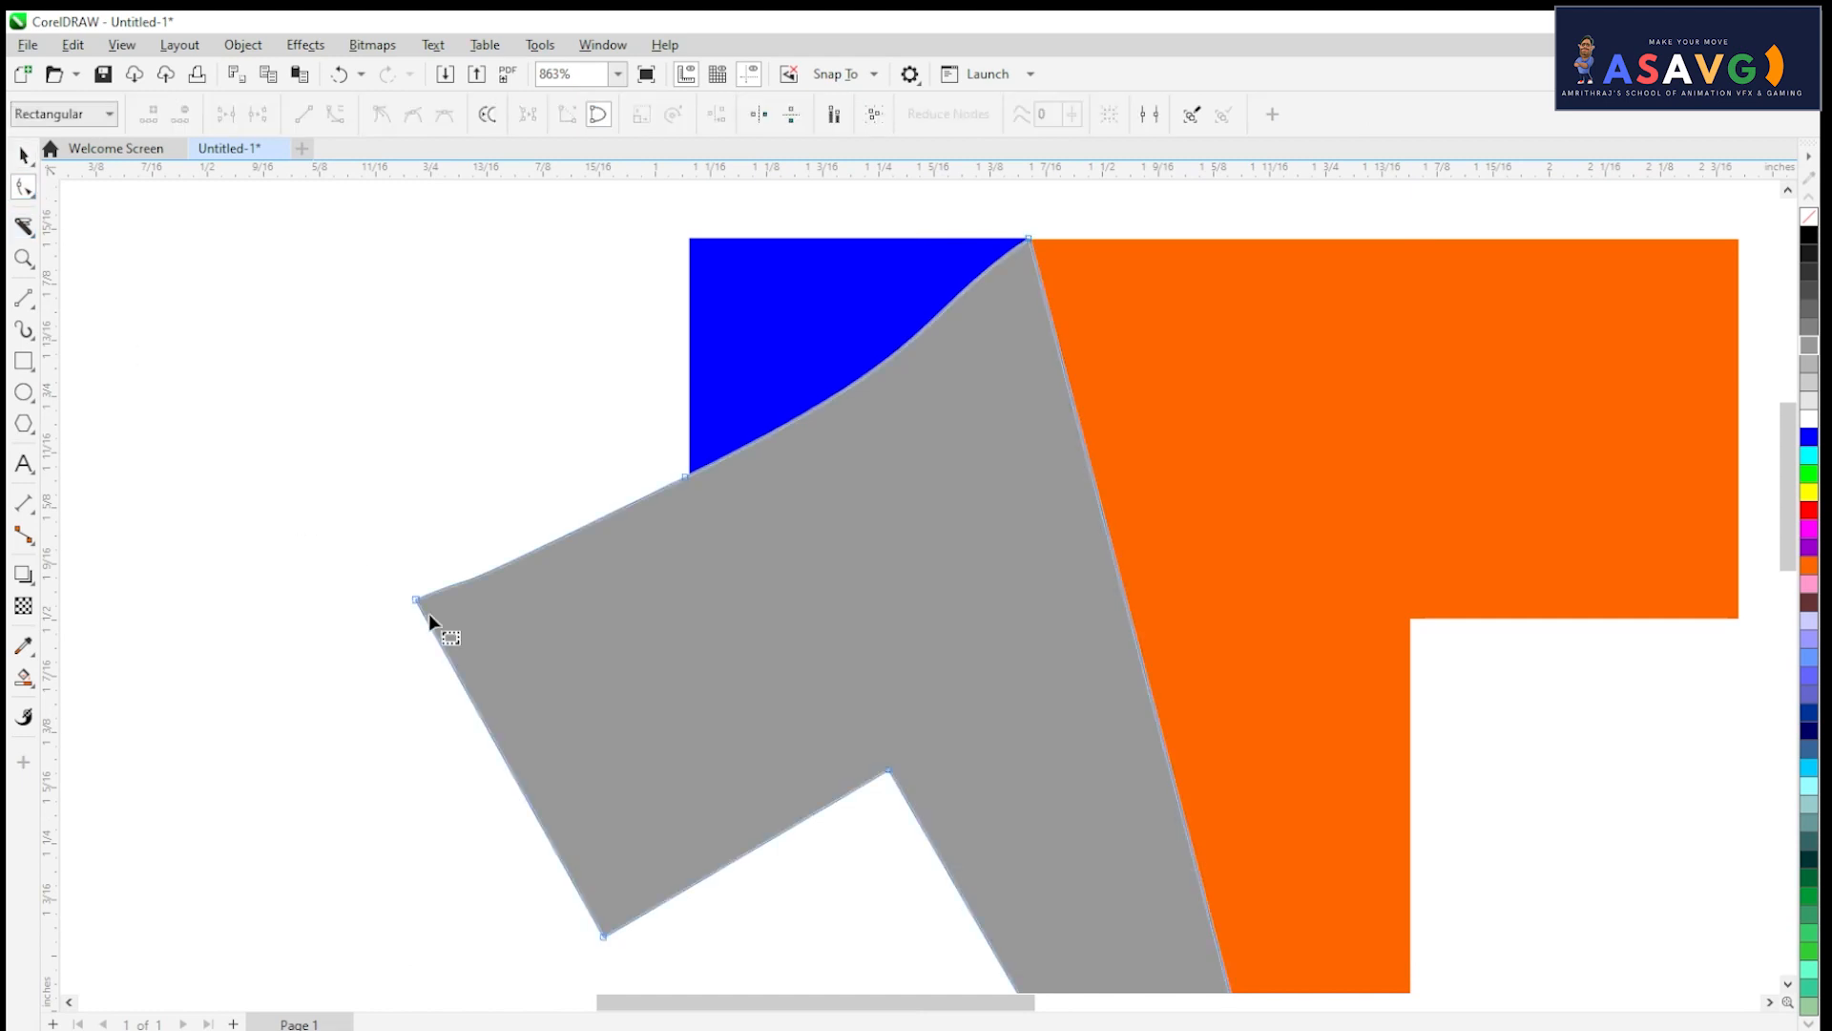
left_click(416, 601)
right_click(416, 601)
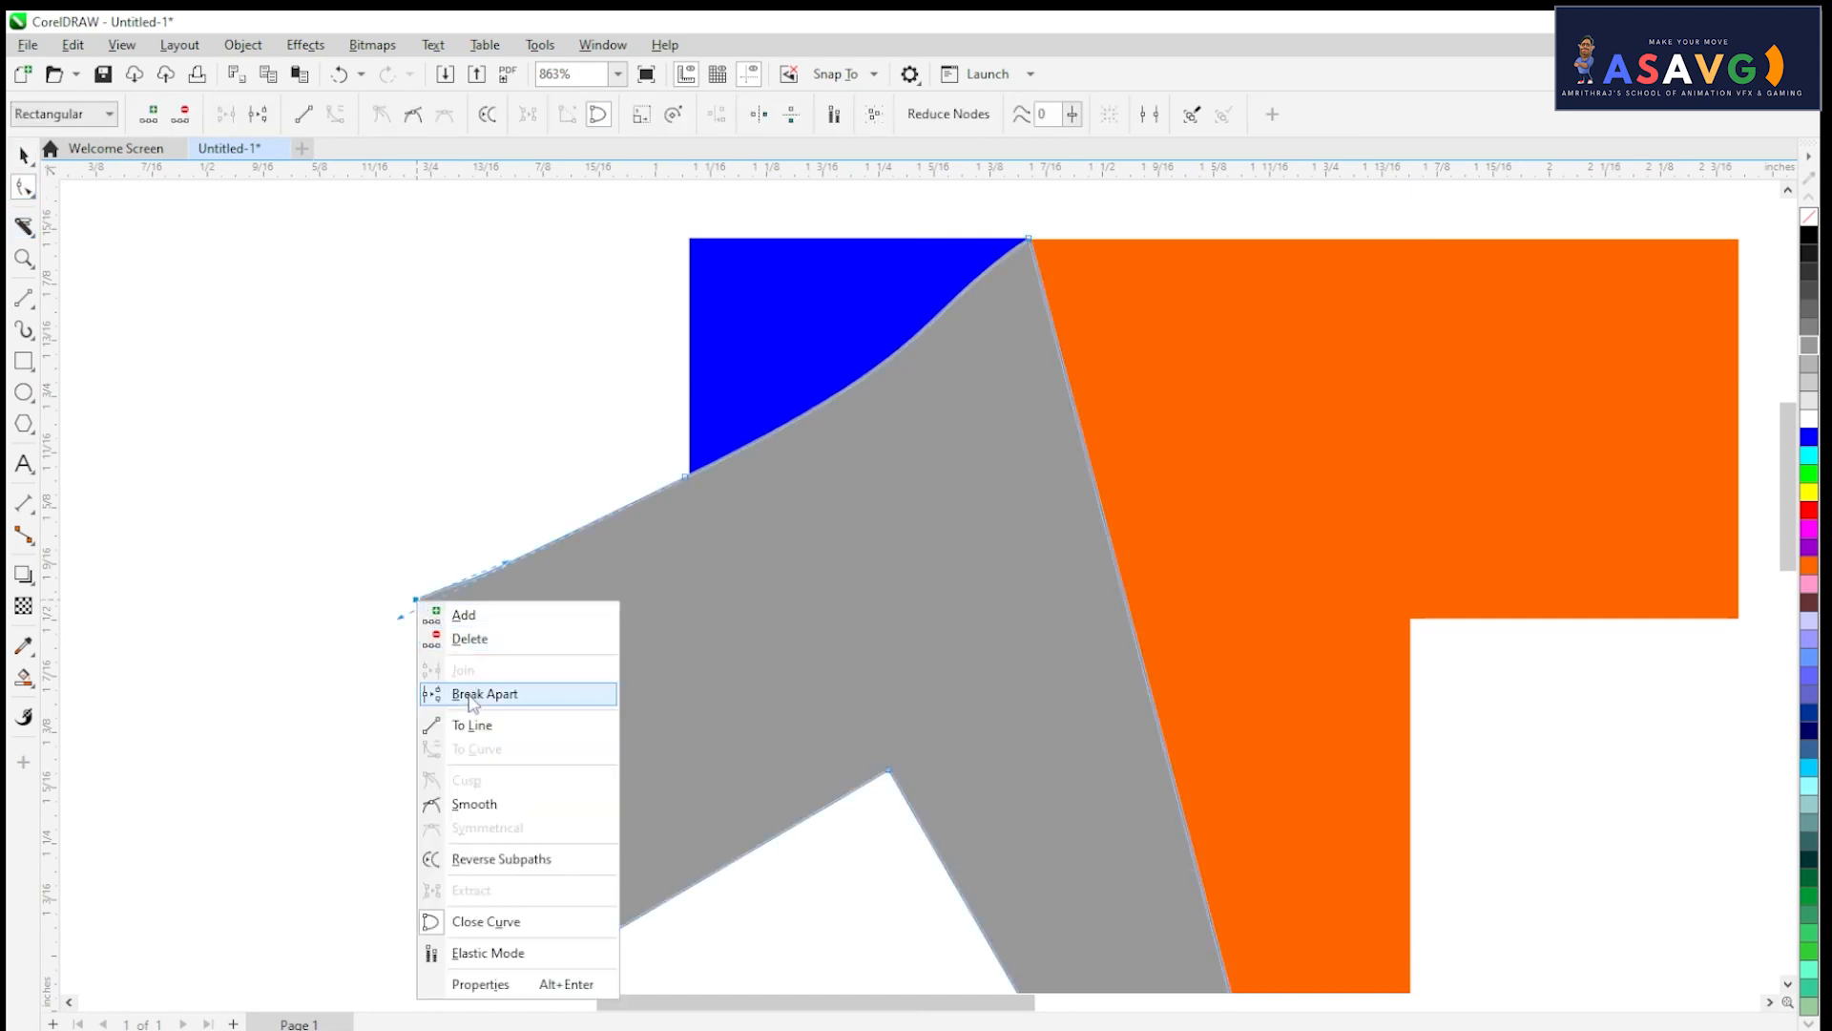
left_click(473, 803)
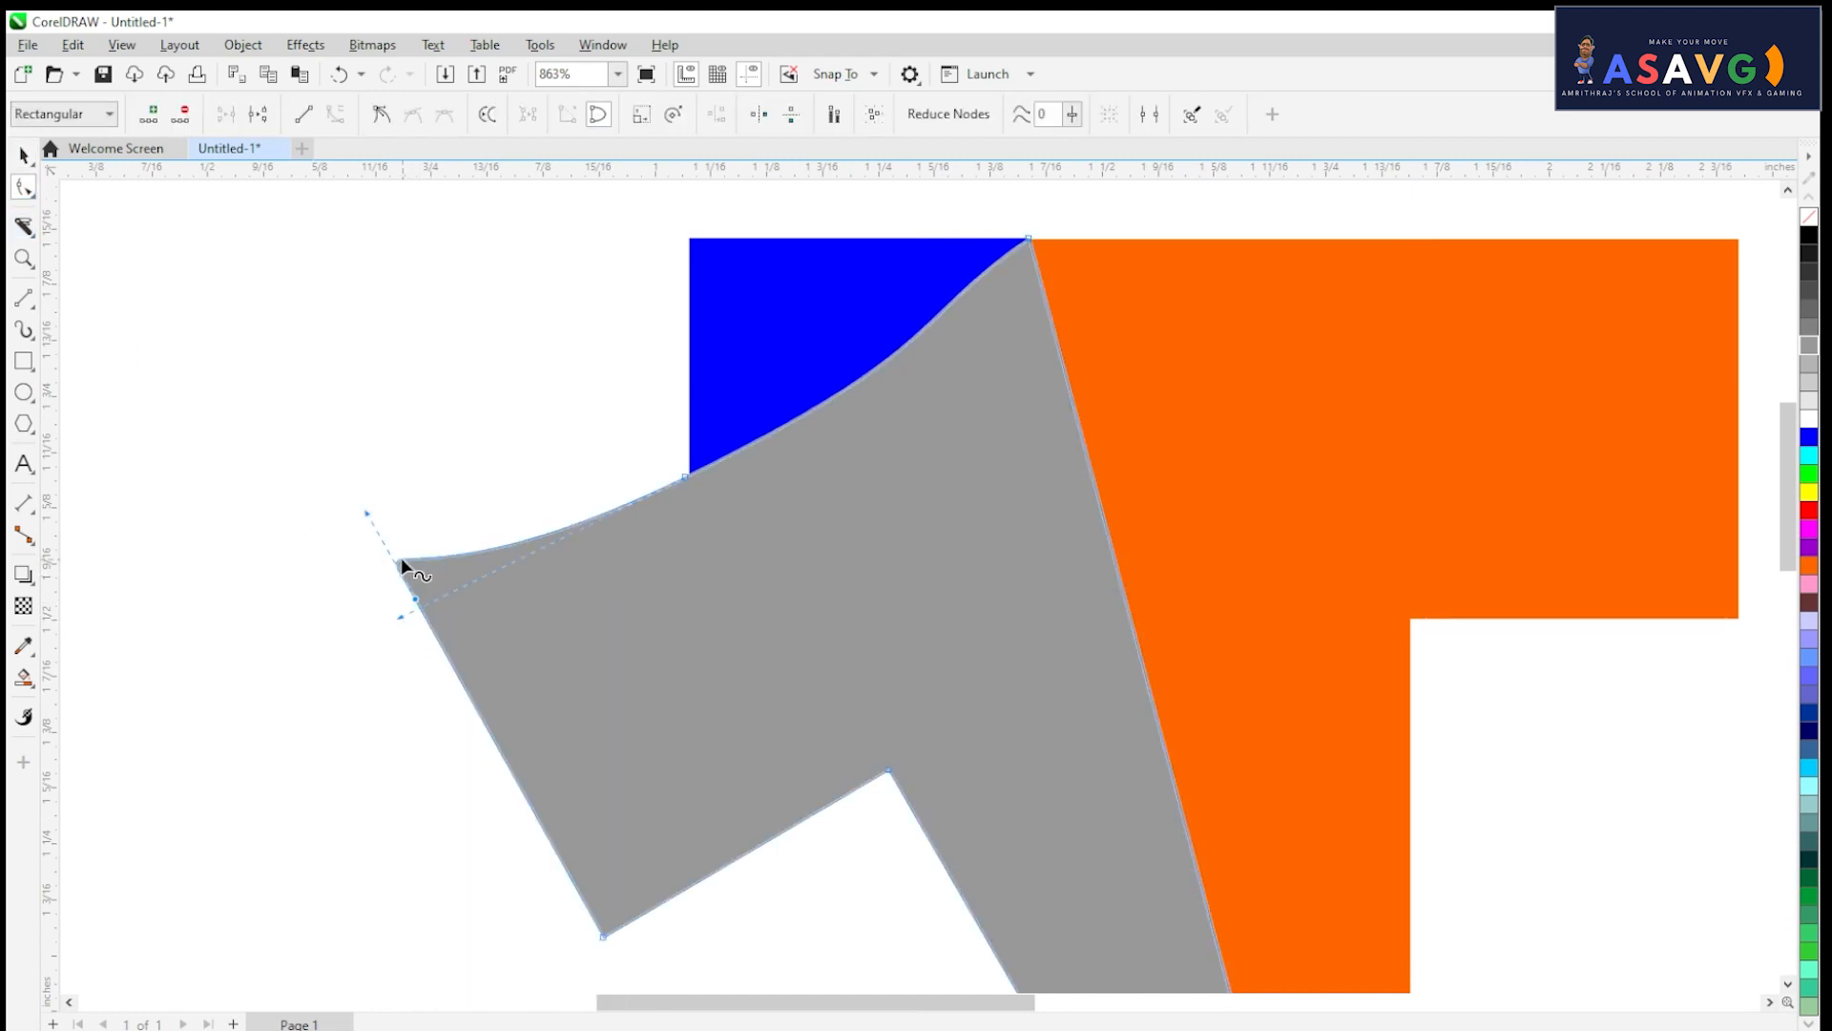
Step: Pull the smoothed corner's handle in to give the adjoining upper edge a gentle curve, and deselect the grey piece
left_click_drag(370, 517, 368, 637)
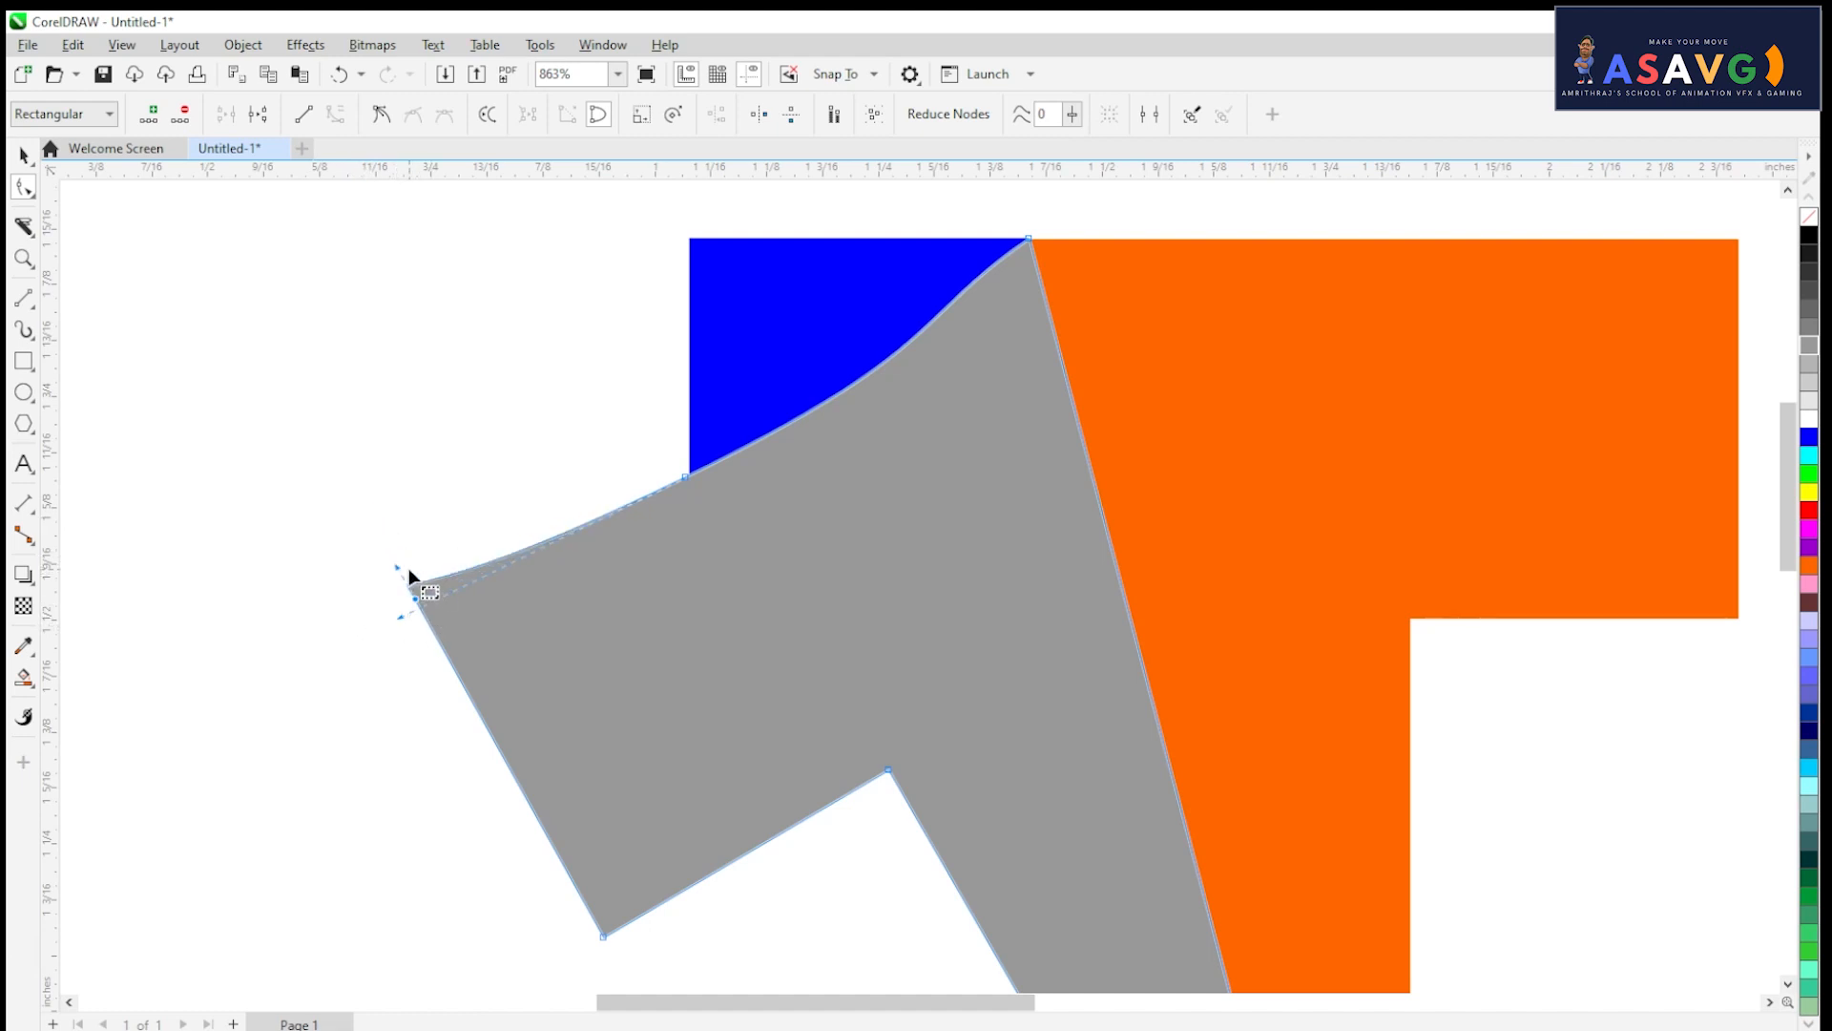
left_click_drag(408, 570, 364, 620)
left_click(368, 495)
scroll(369, 493, "down", 1)
scroll(487, 547, "down", 1)
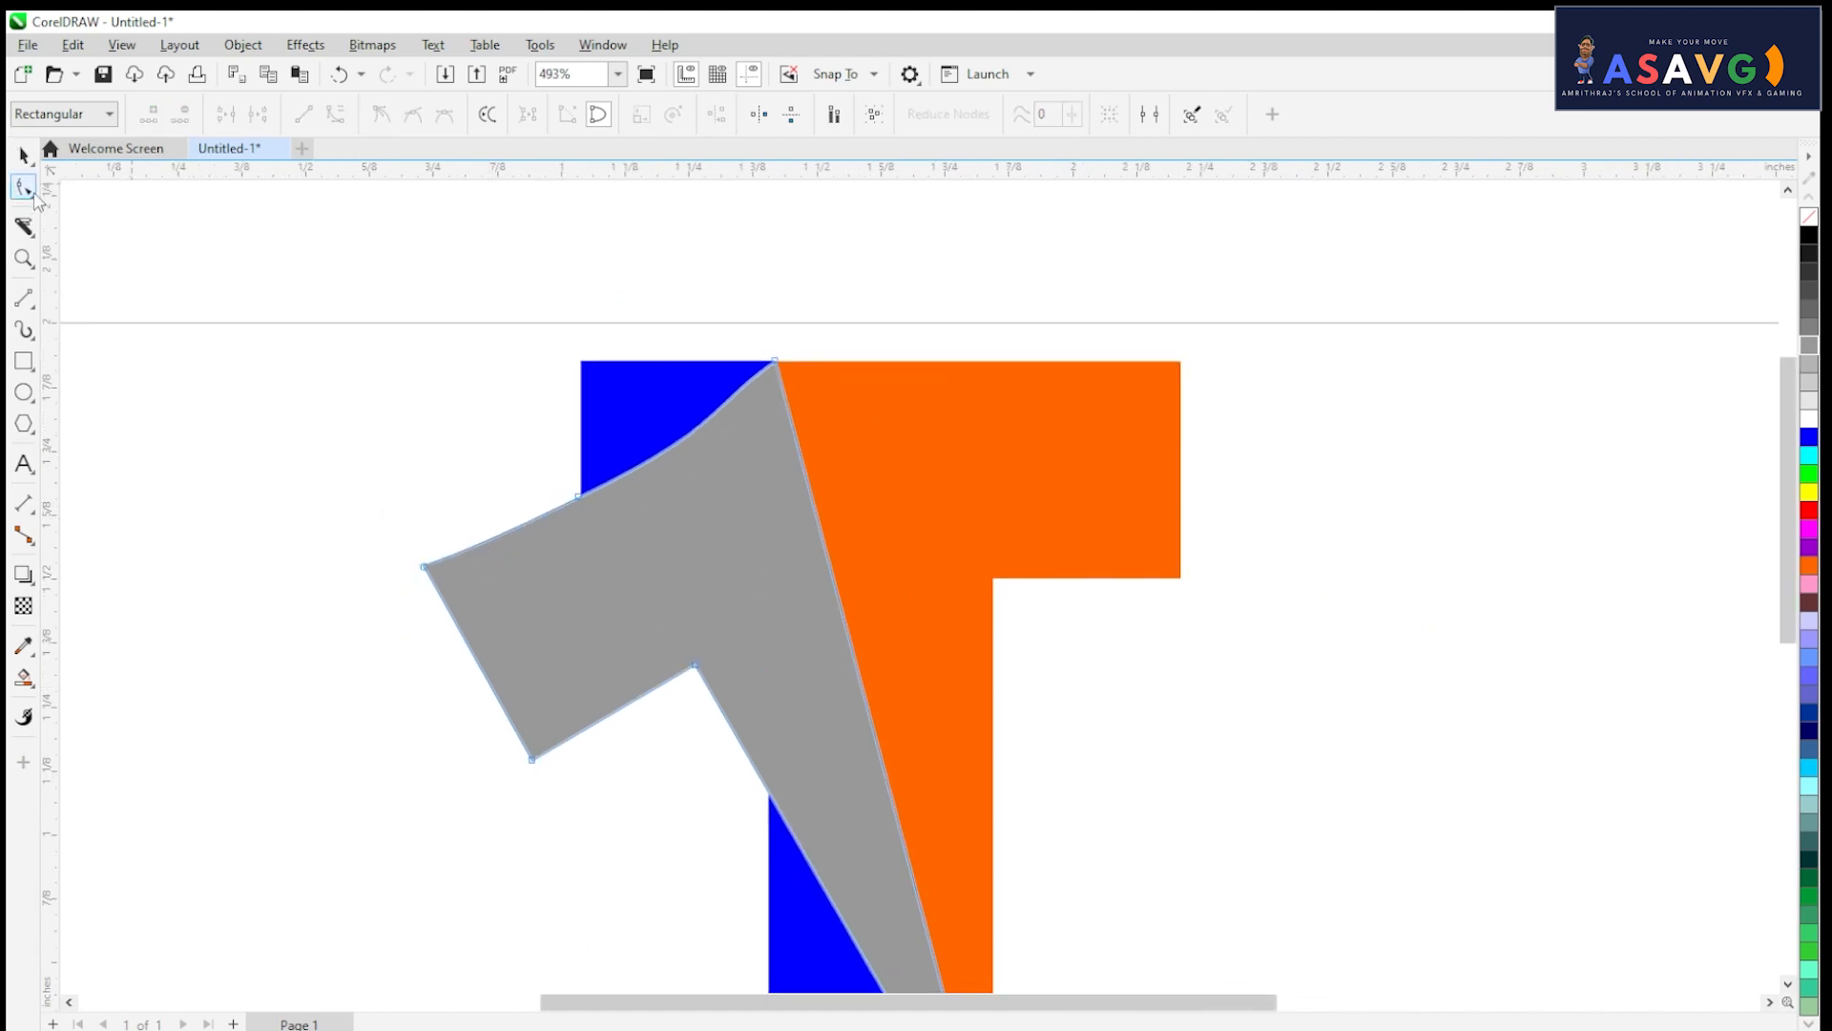
left_click(23, 154)
left_click(305, 283)
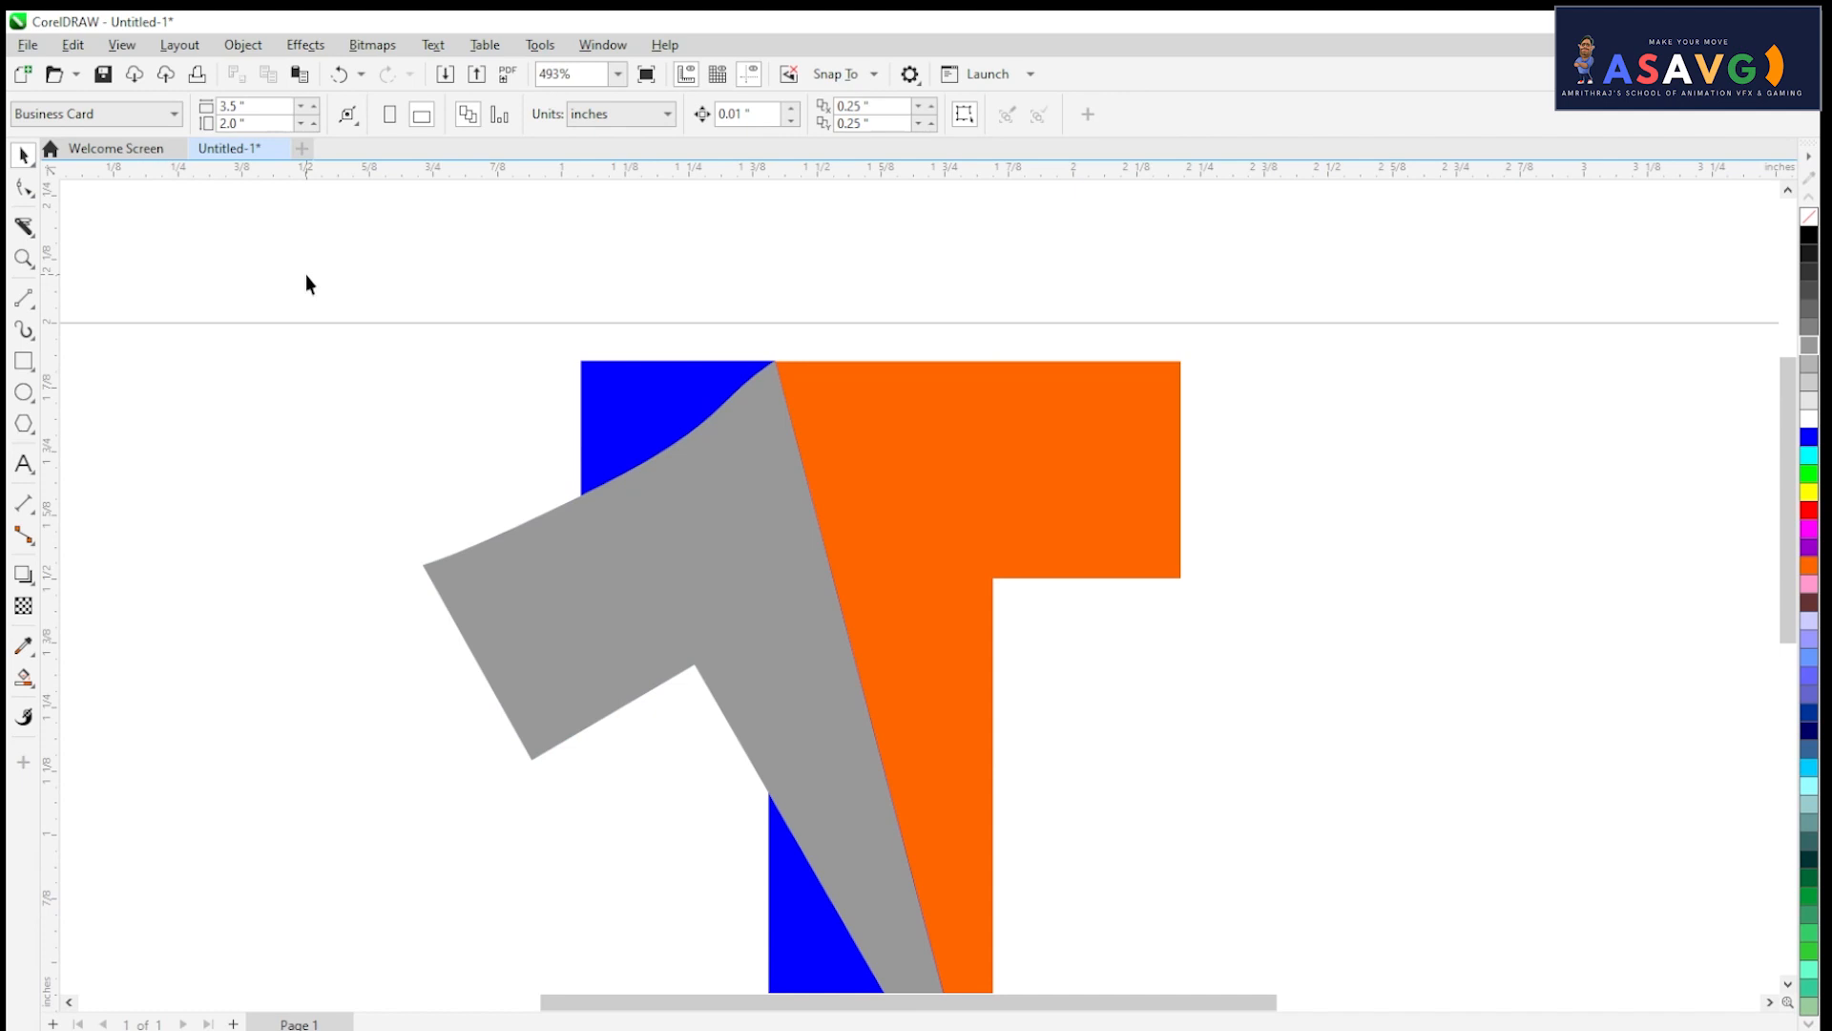
Step: Apply a linear grey-to-white fountain fill to the grey piece with Interactive Fill, running diagonally down its narrow leg
scroll(974, 592, "down", 1)
left_click_drag(998, 740, 978, 553)
left_click_drag(871, 449, 912, 605)
left_click(871, 560)
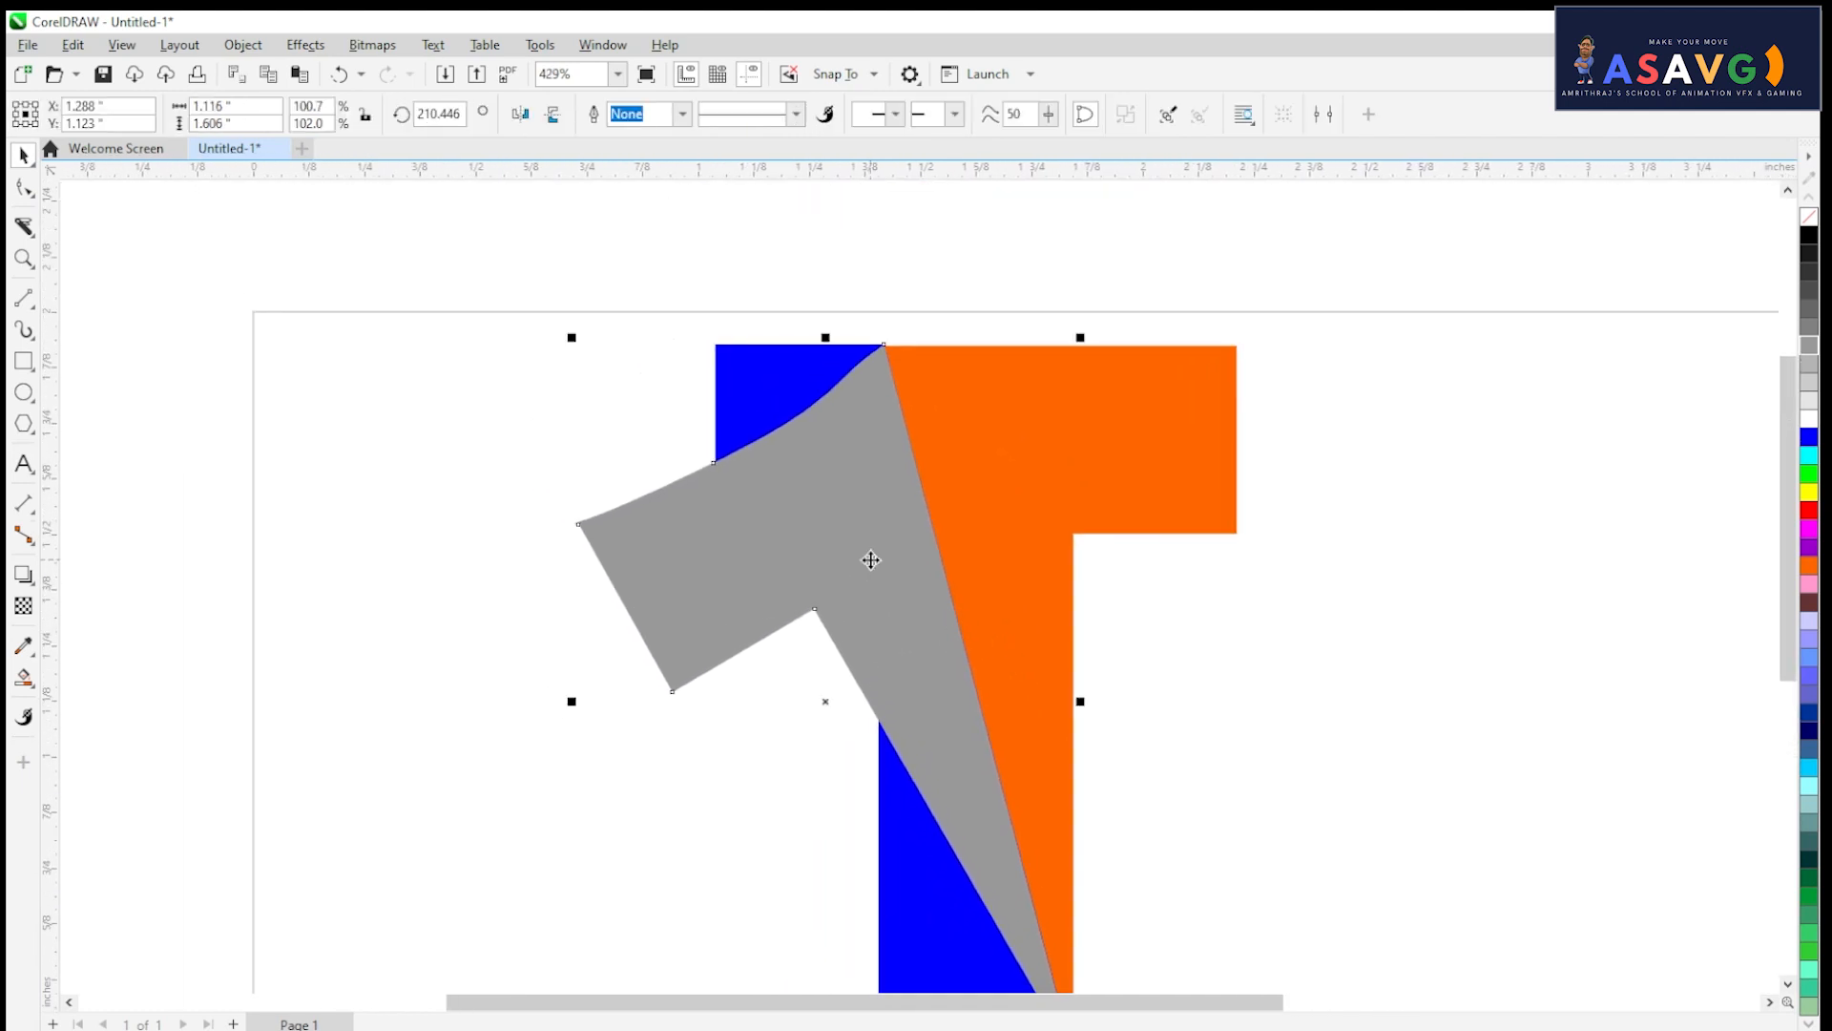
scroll(871, 560, "up", 2)
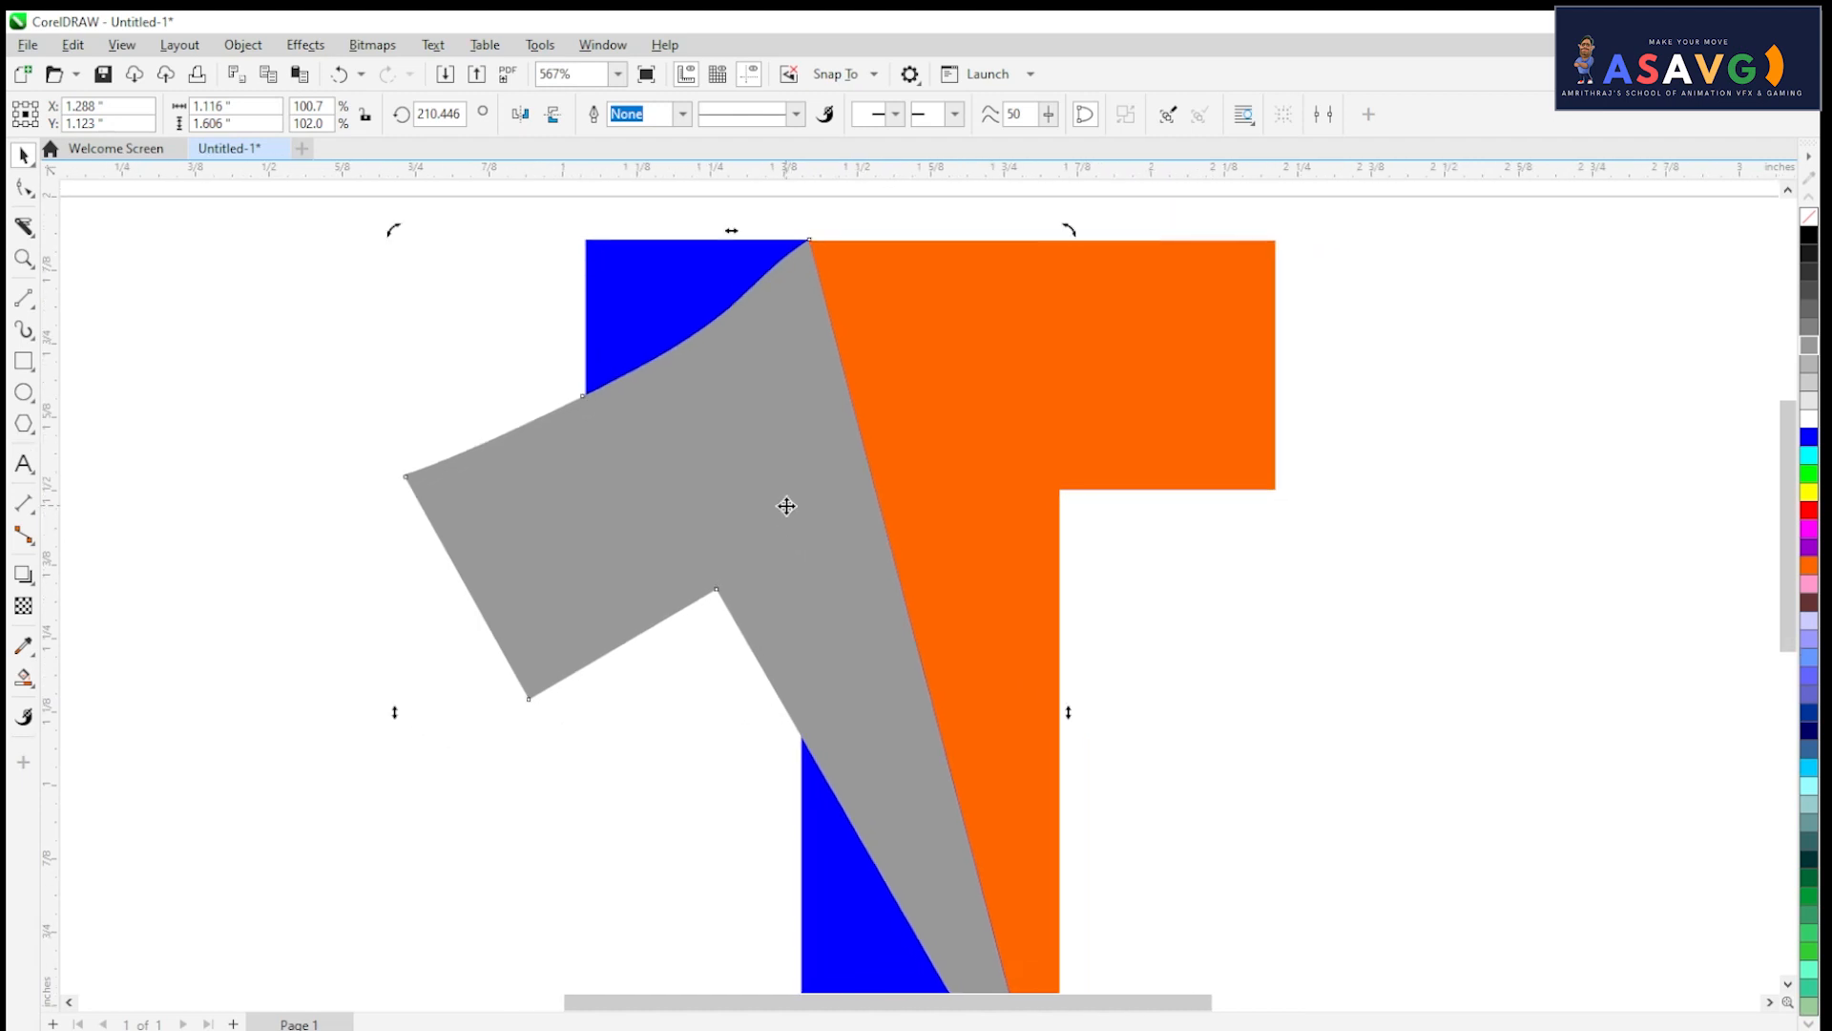
scroll(786, 505, "down", 1)
left_click(1267, 794)
left_click(786, 517)
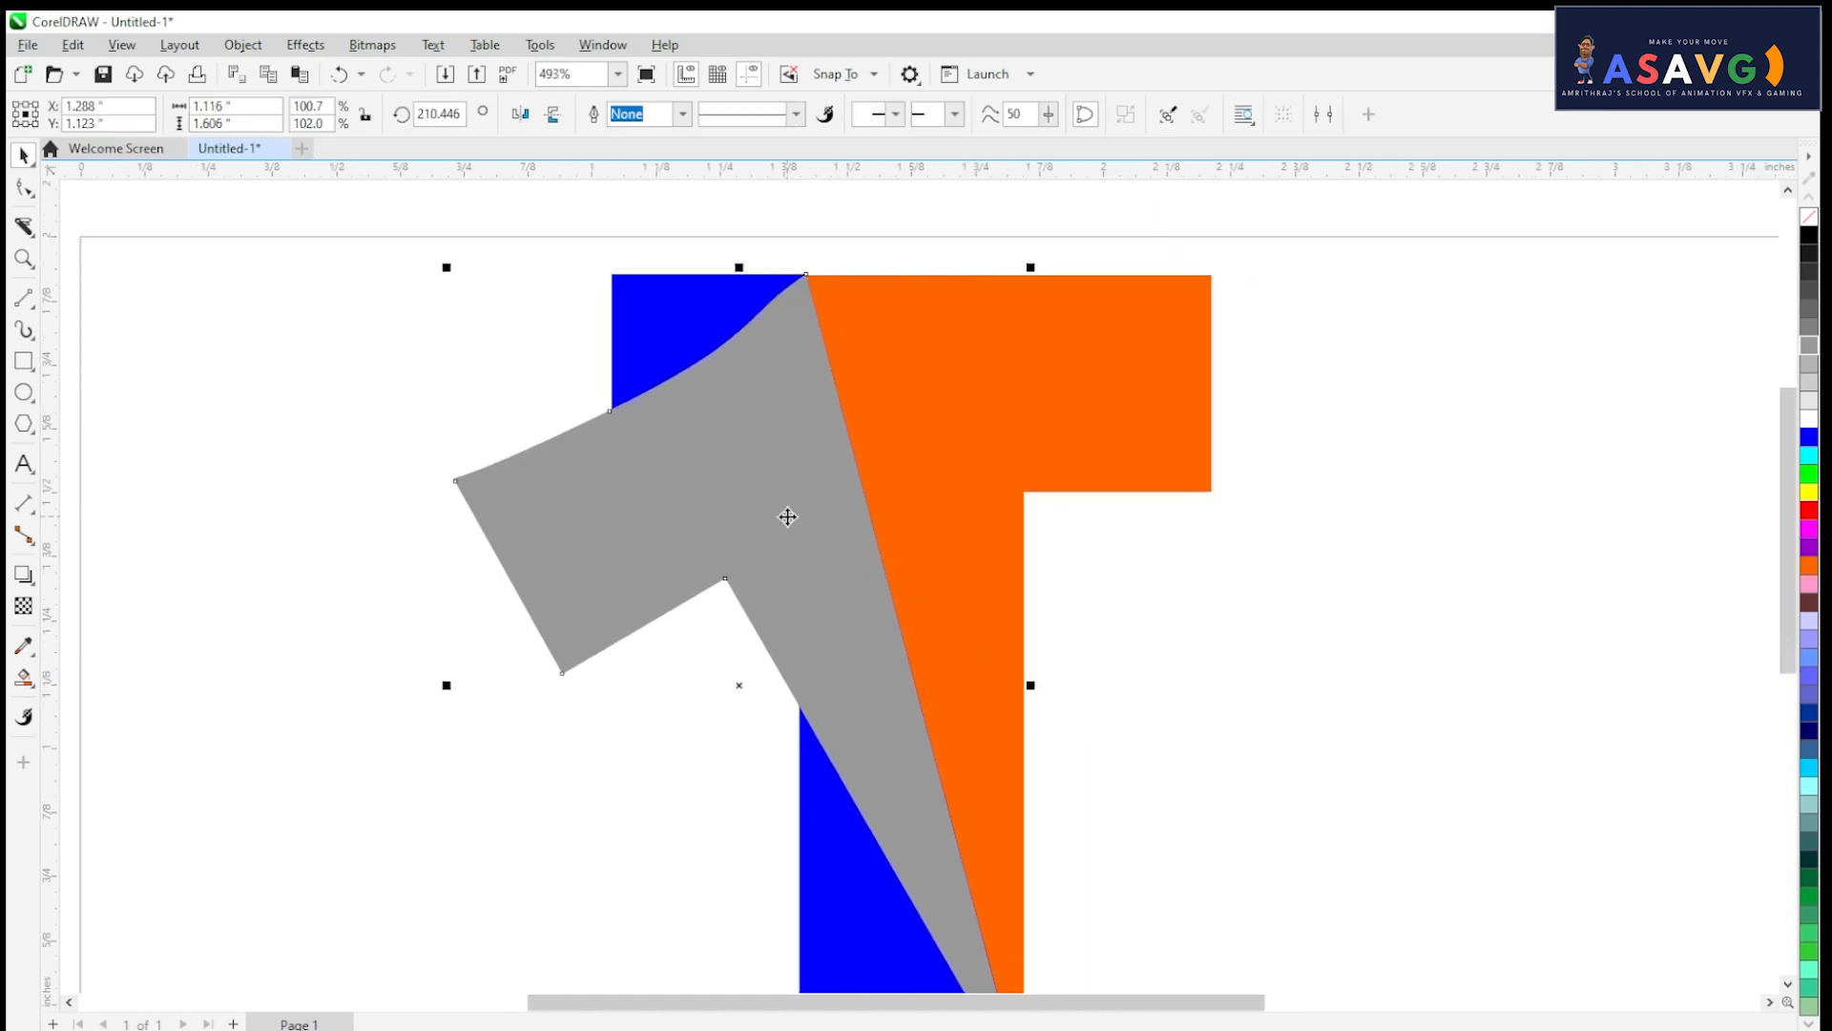
left_click_drag(789, 515, 810, 416)
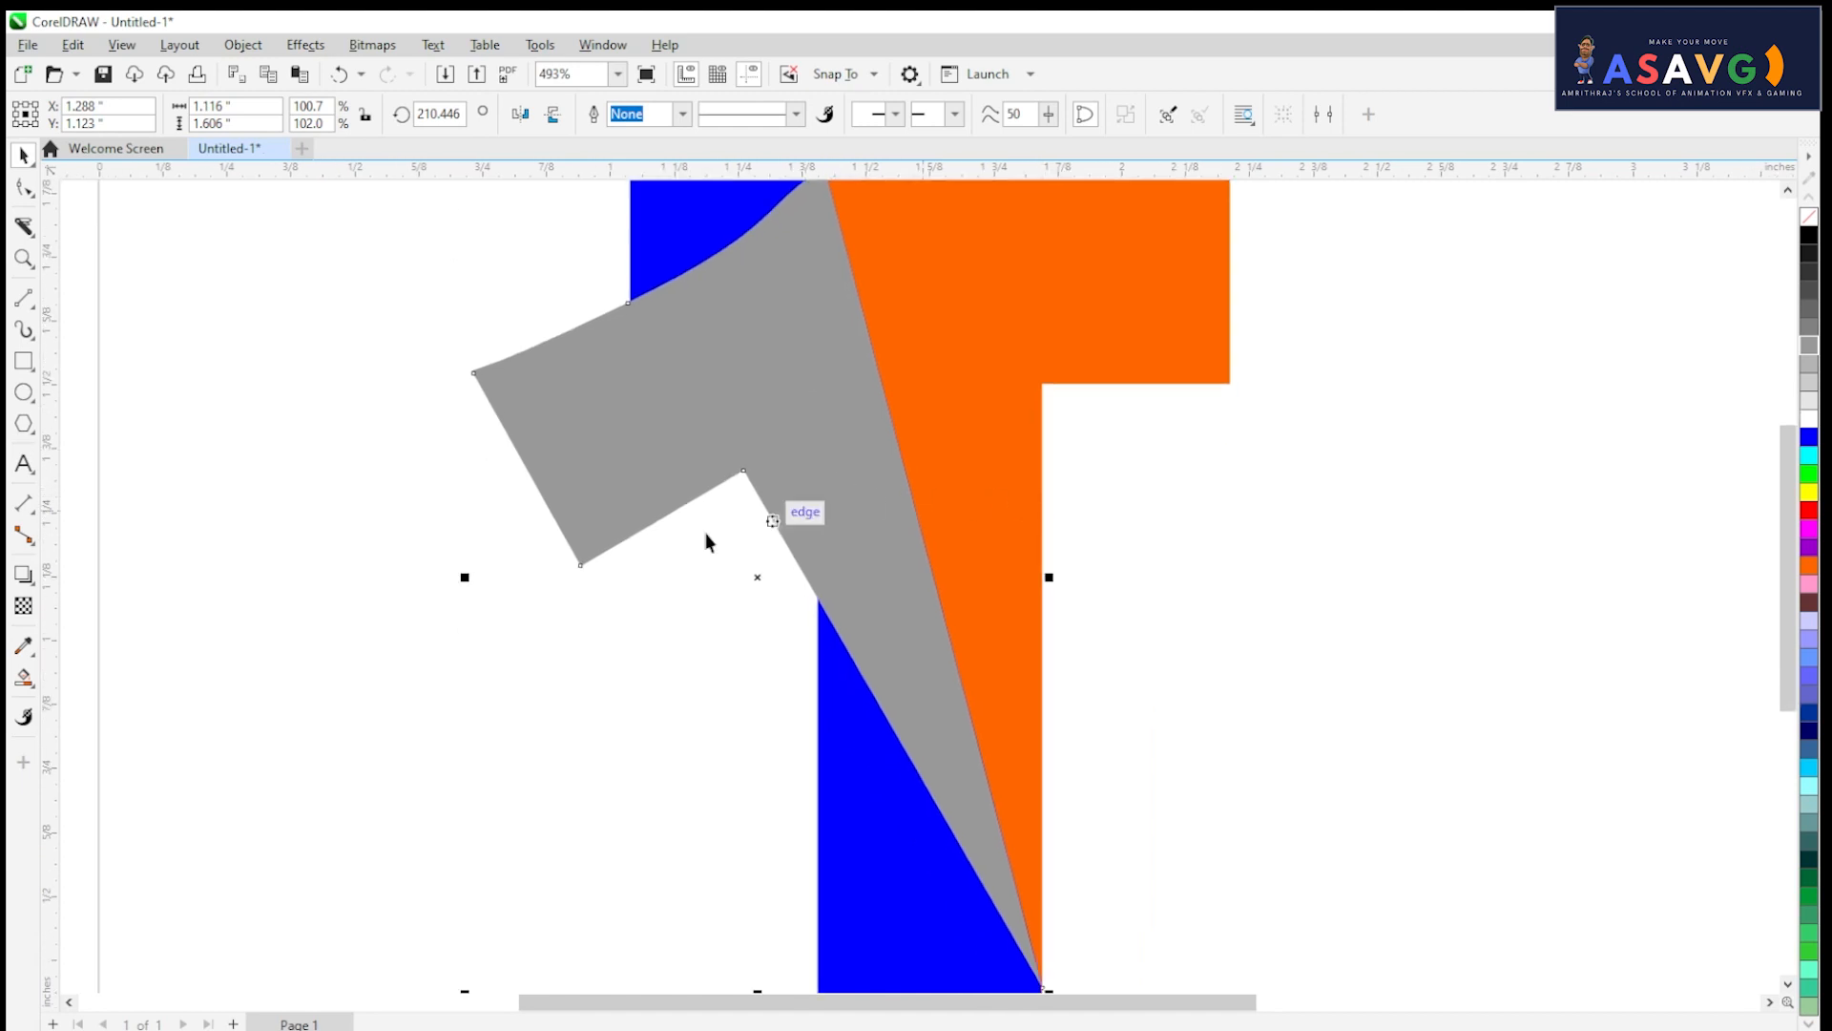
left_click(28, 680)
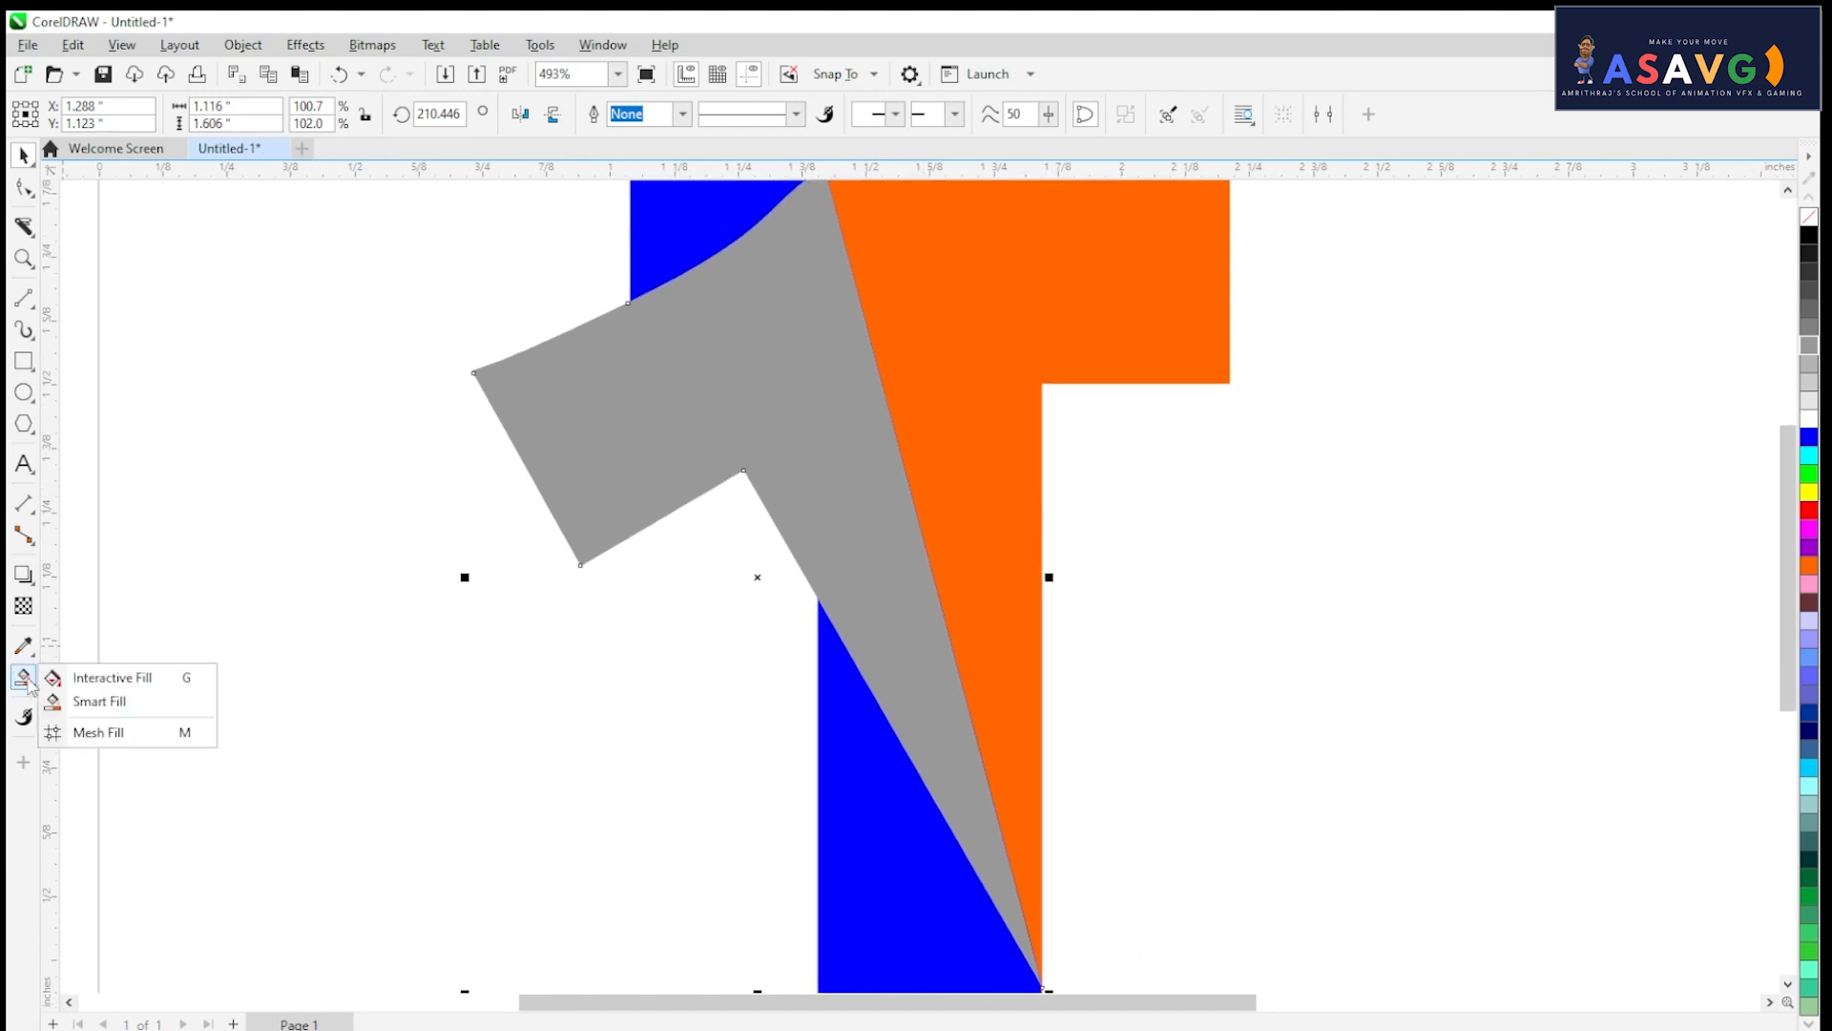
left_click(111, 677)
mouse_move(846, 518)
left_mouse_down()
mouse_move(972, 740)
mouse_move(998, 838)
left_mouse_up()
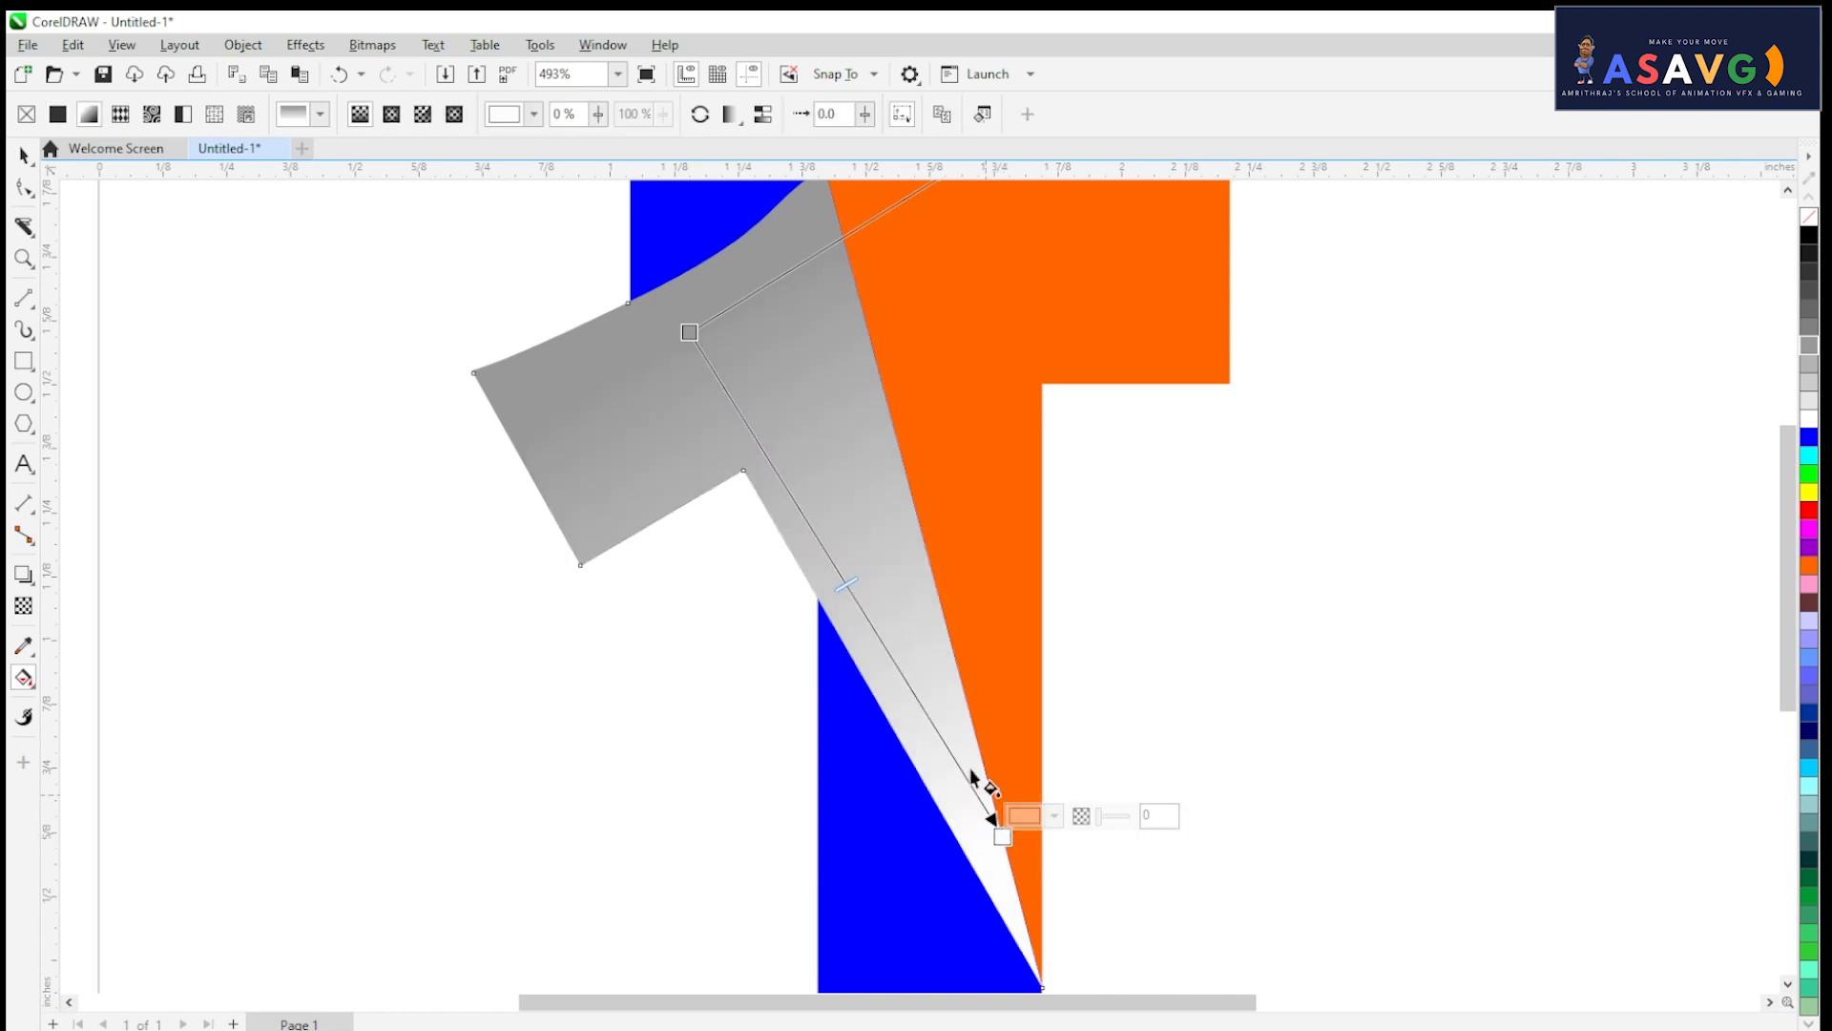
Step: Shift the linear fill's start point slightly and extend its white end well past the orange stem
left_click_drag(898, 516, 922, 559)
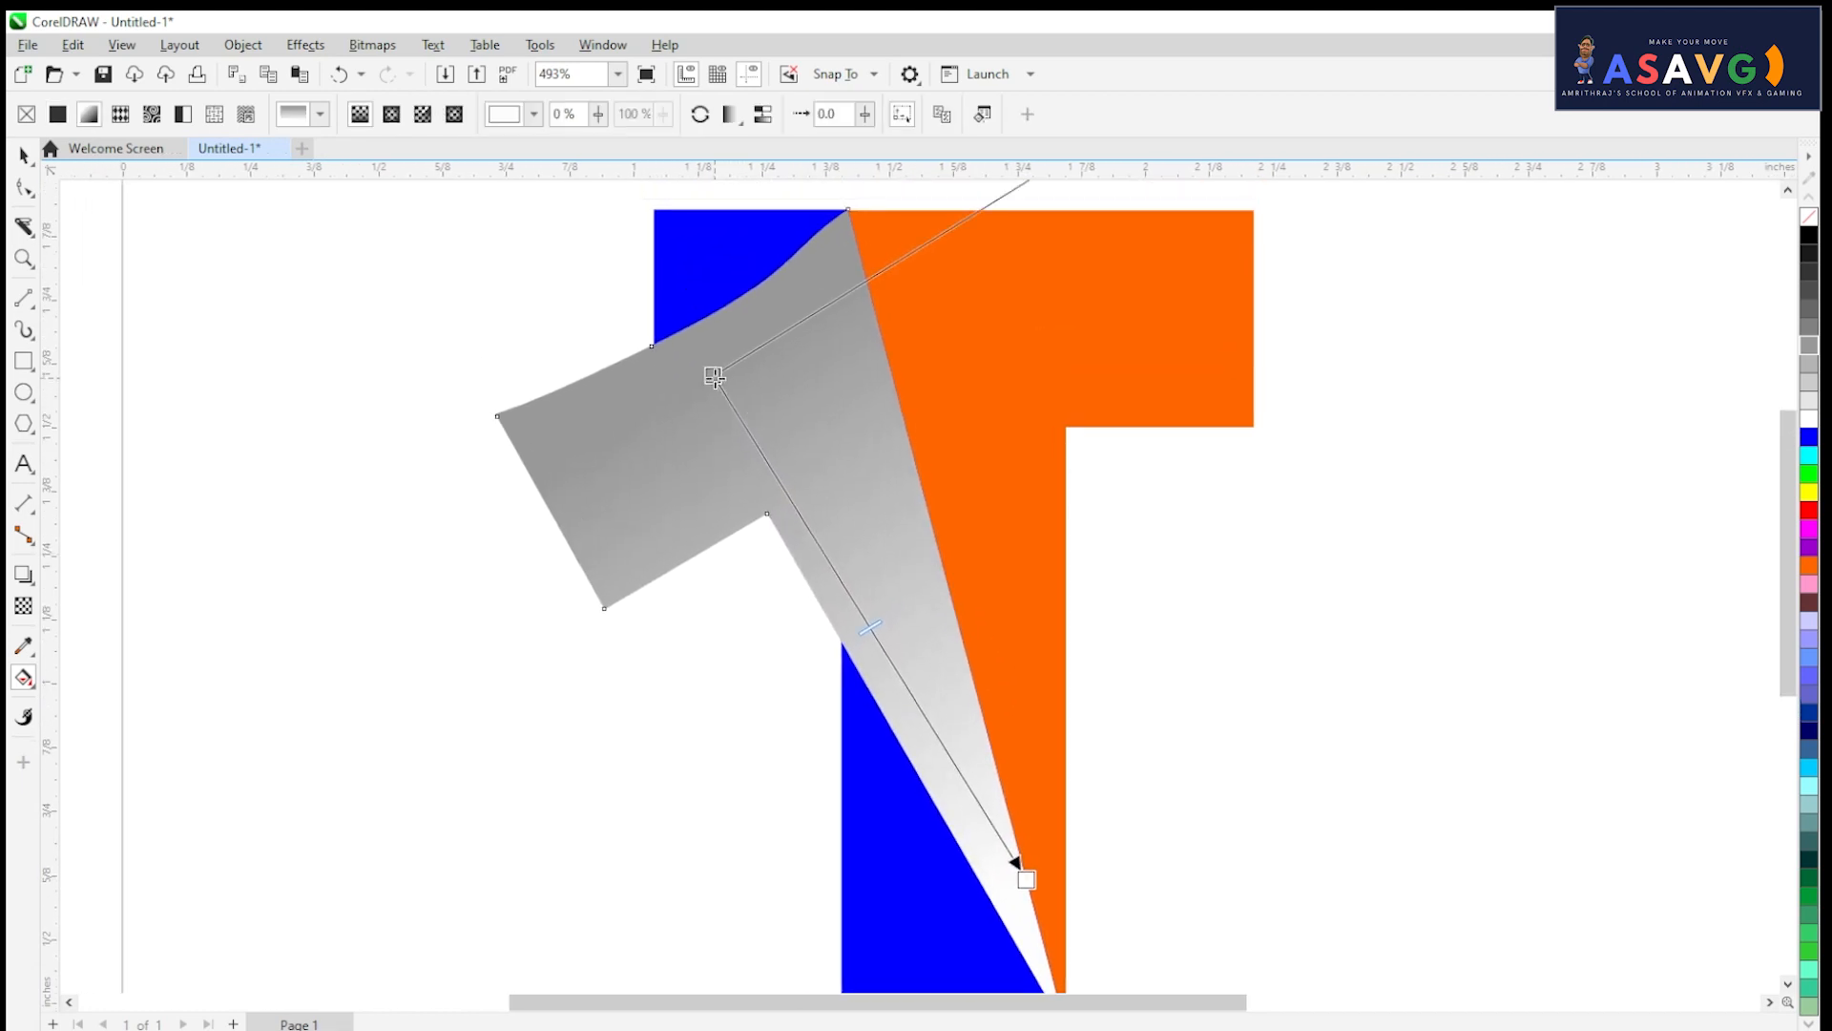
left_click_drag(712, 375, 765, 362)
left_click_drag(1000, 793, 1194, 903)
left_click_drag(1004, 631, 949, 625)
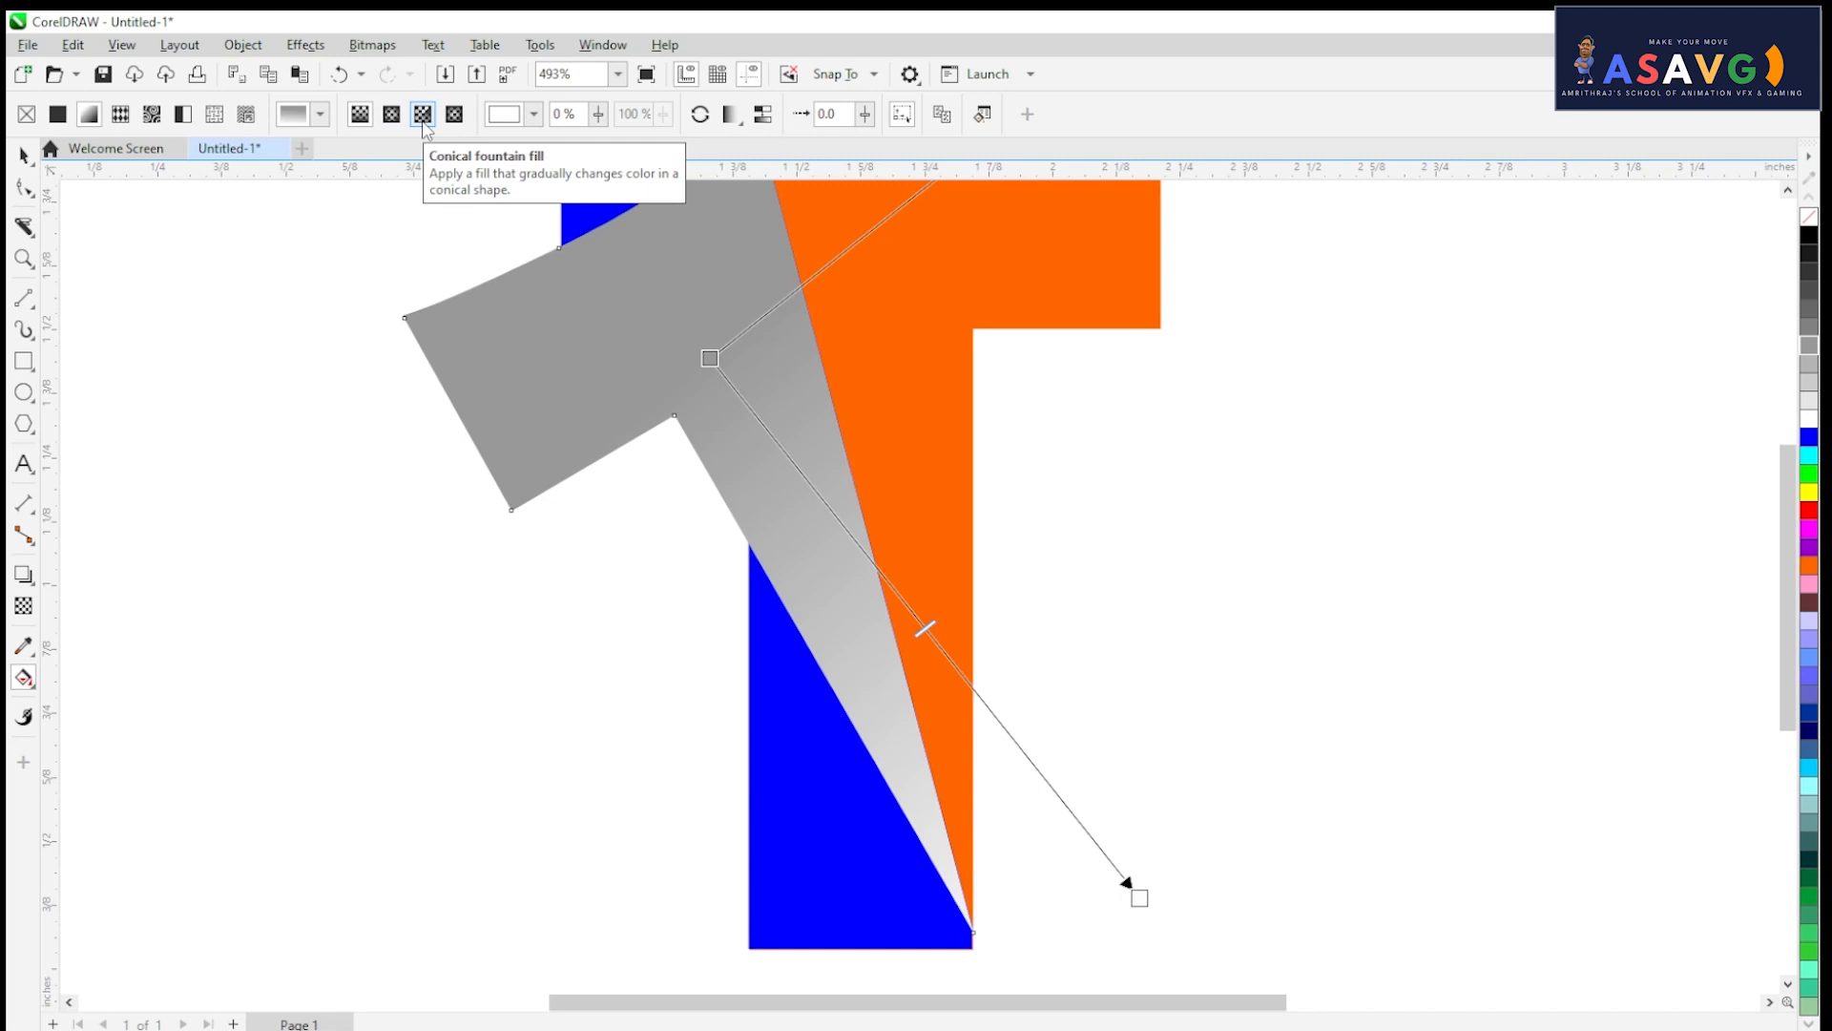
Step: Change the fill to a conical fountain fill, centre it just above the inner corner and point its axis down the leg
left_click(426, 128)
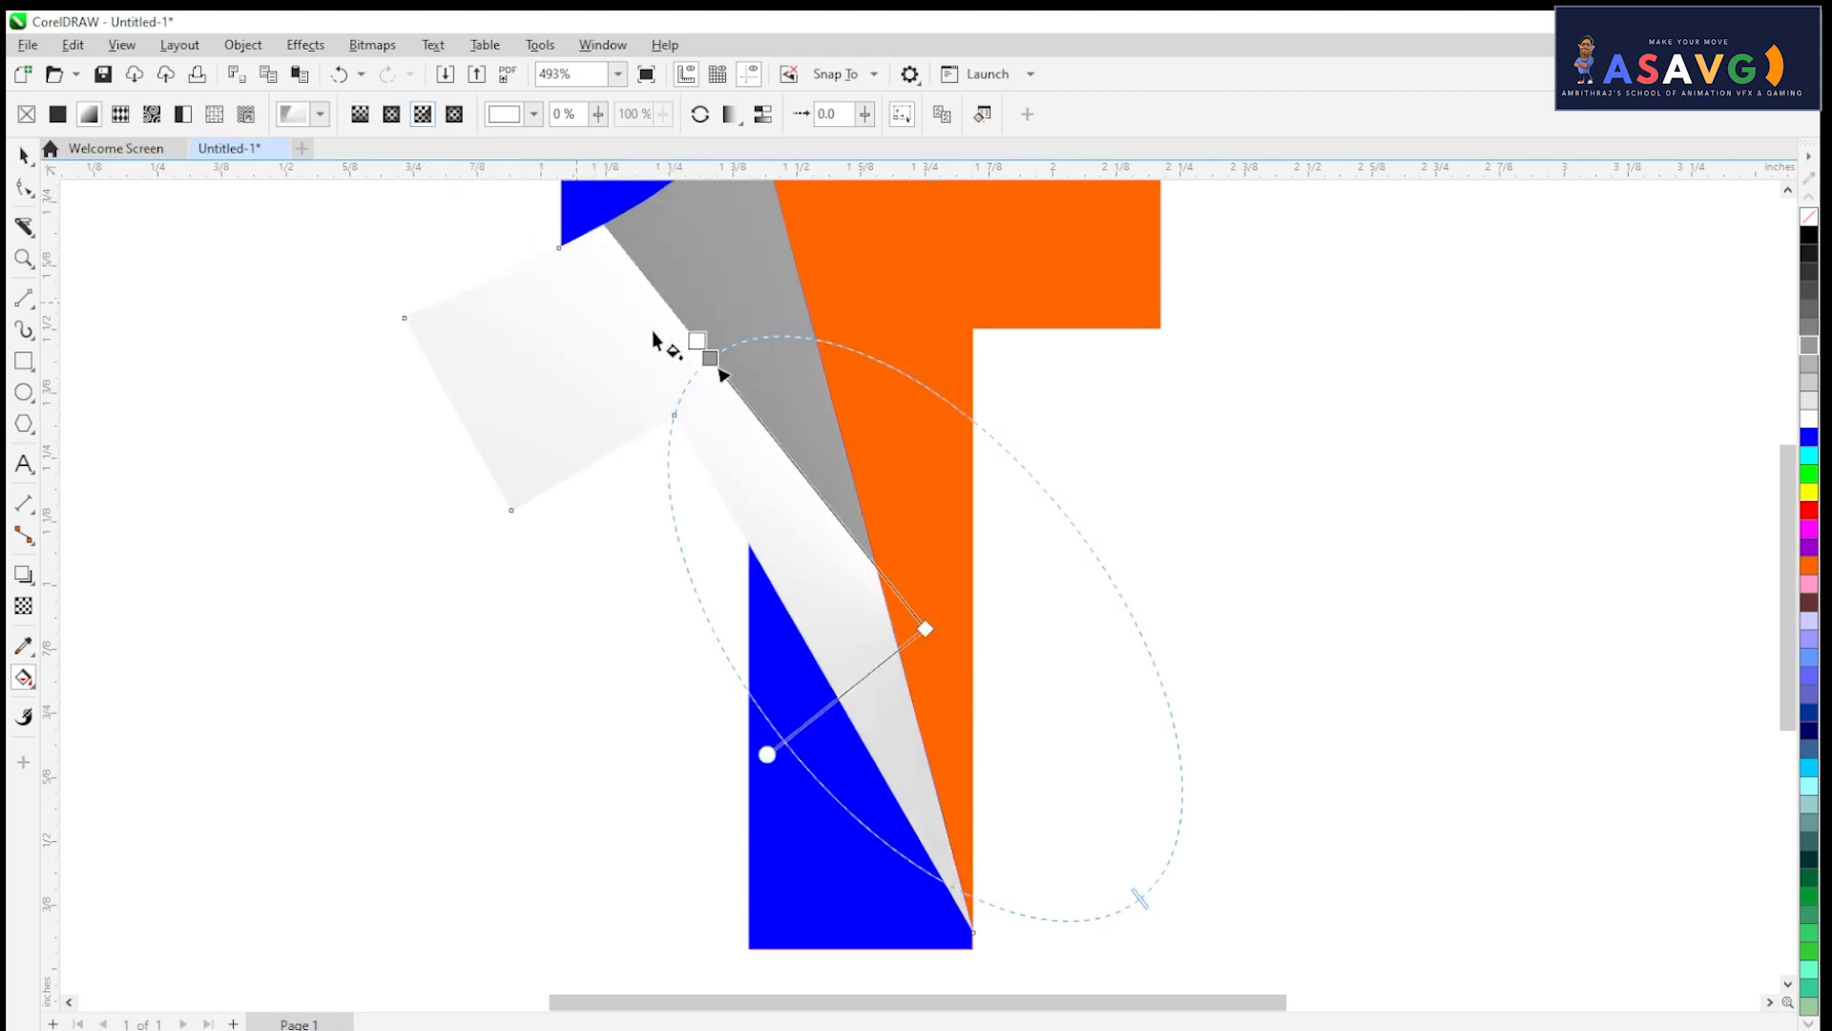
mouse_move(925, 630)
left_mouse_down()
mouse_move(891, 655)
mouse_move(970, 740)
mouse_move(926, 666)
left_mouse_up()
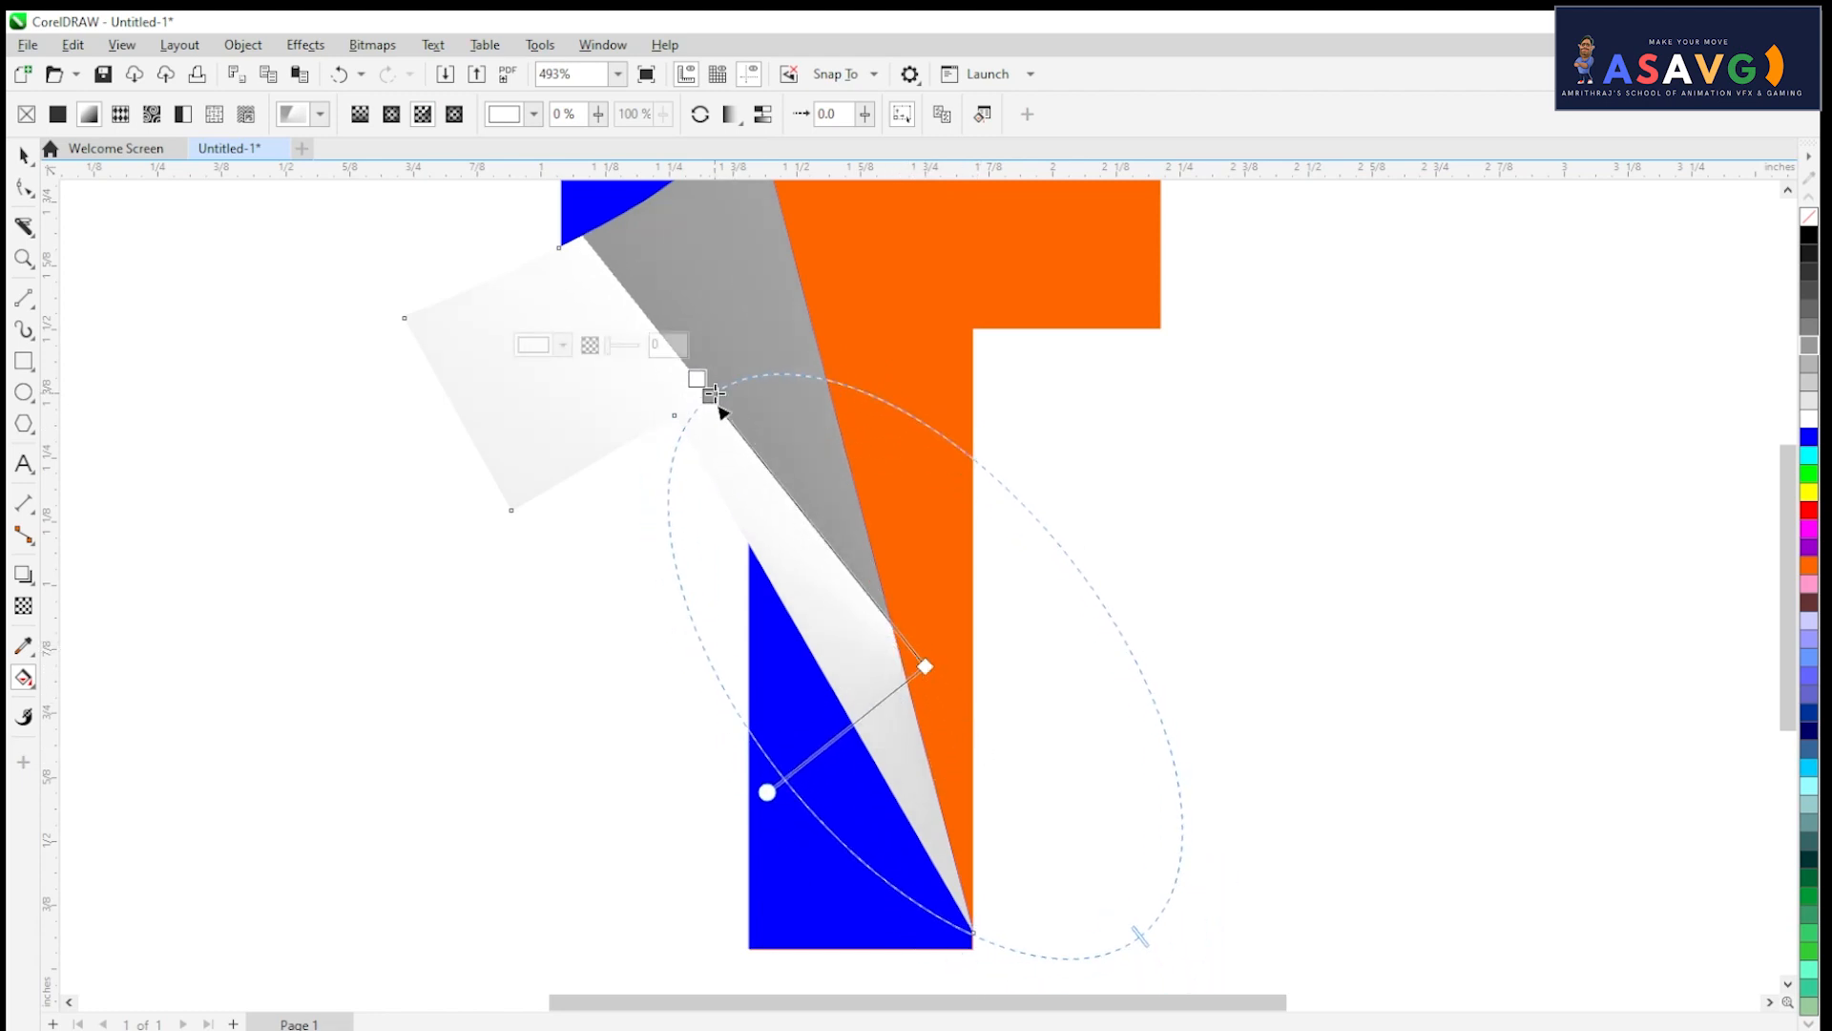
left_click_drag(714, 392, 1145, 972)
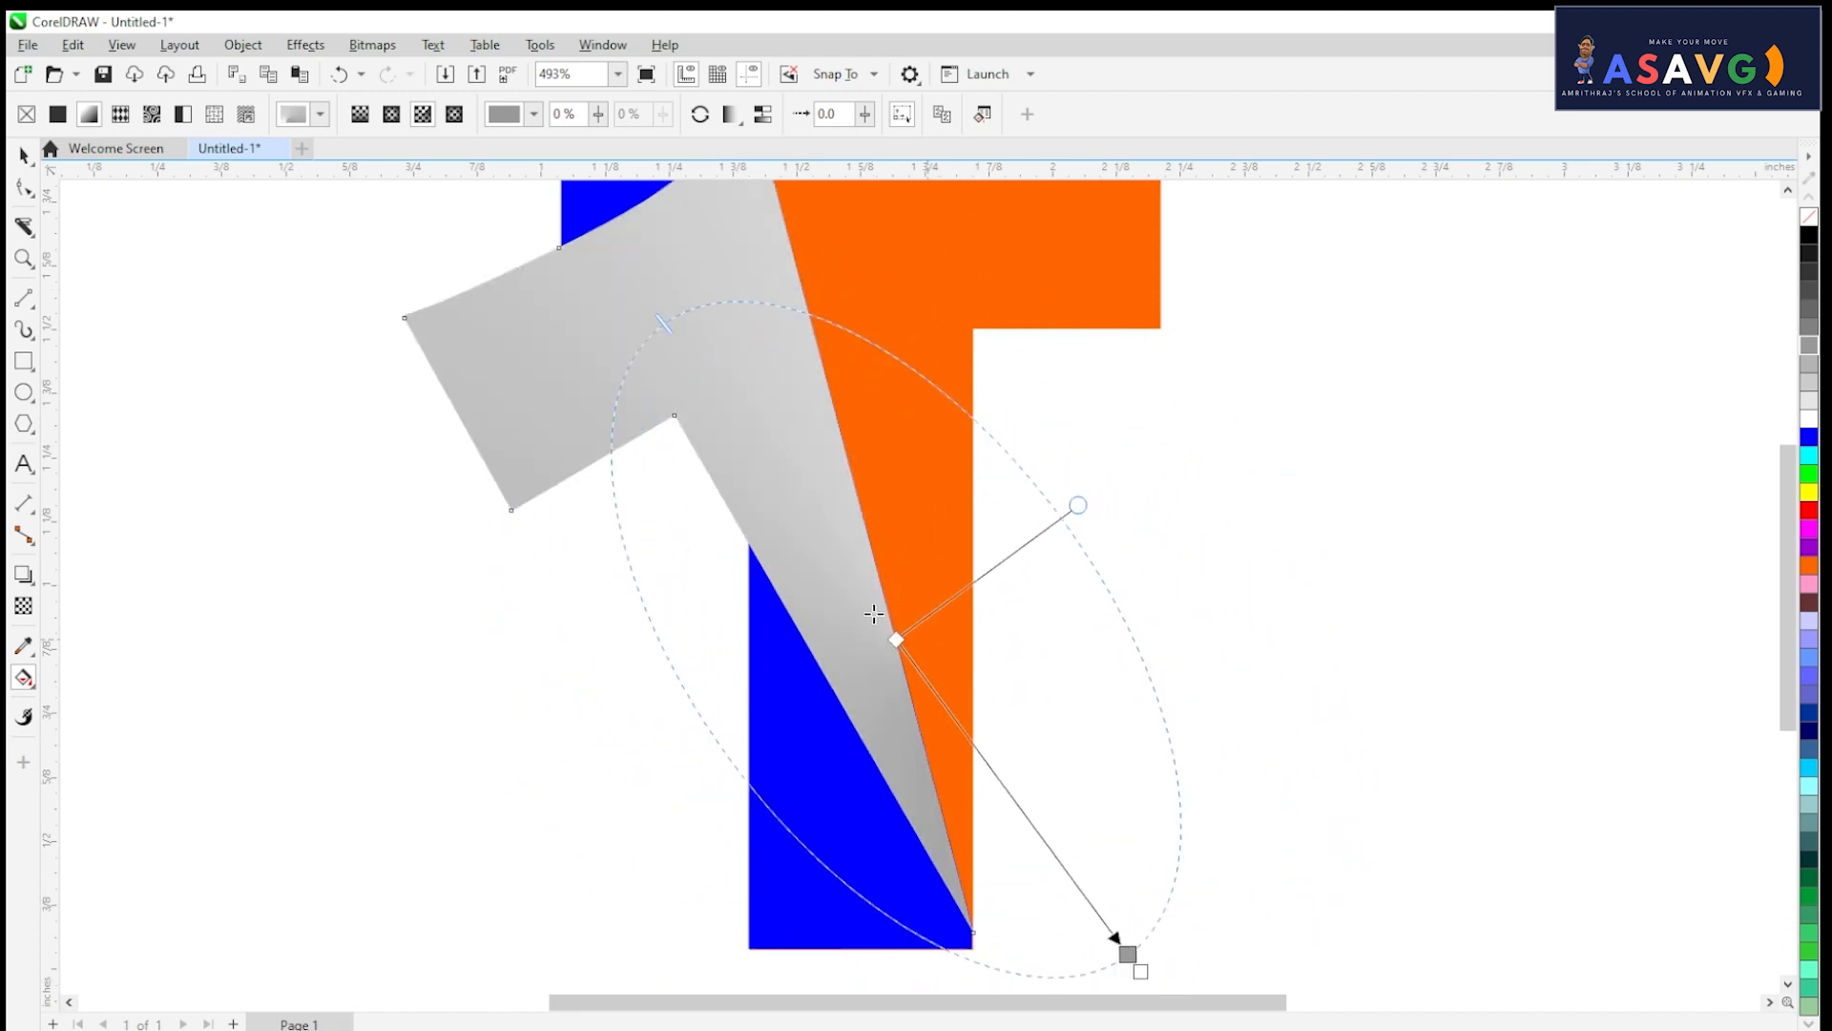
left_click_drag(896, 639, 702, 369)
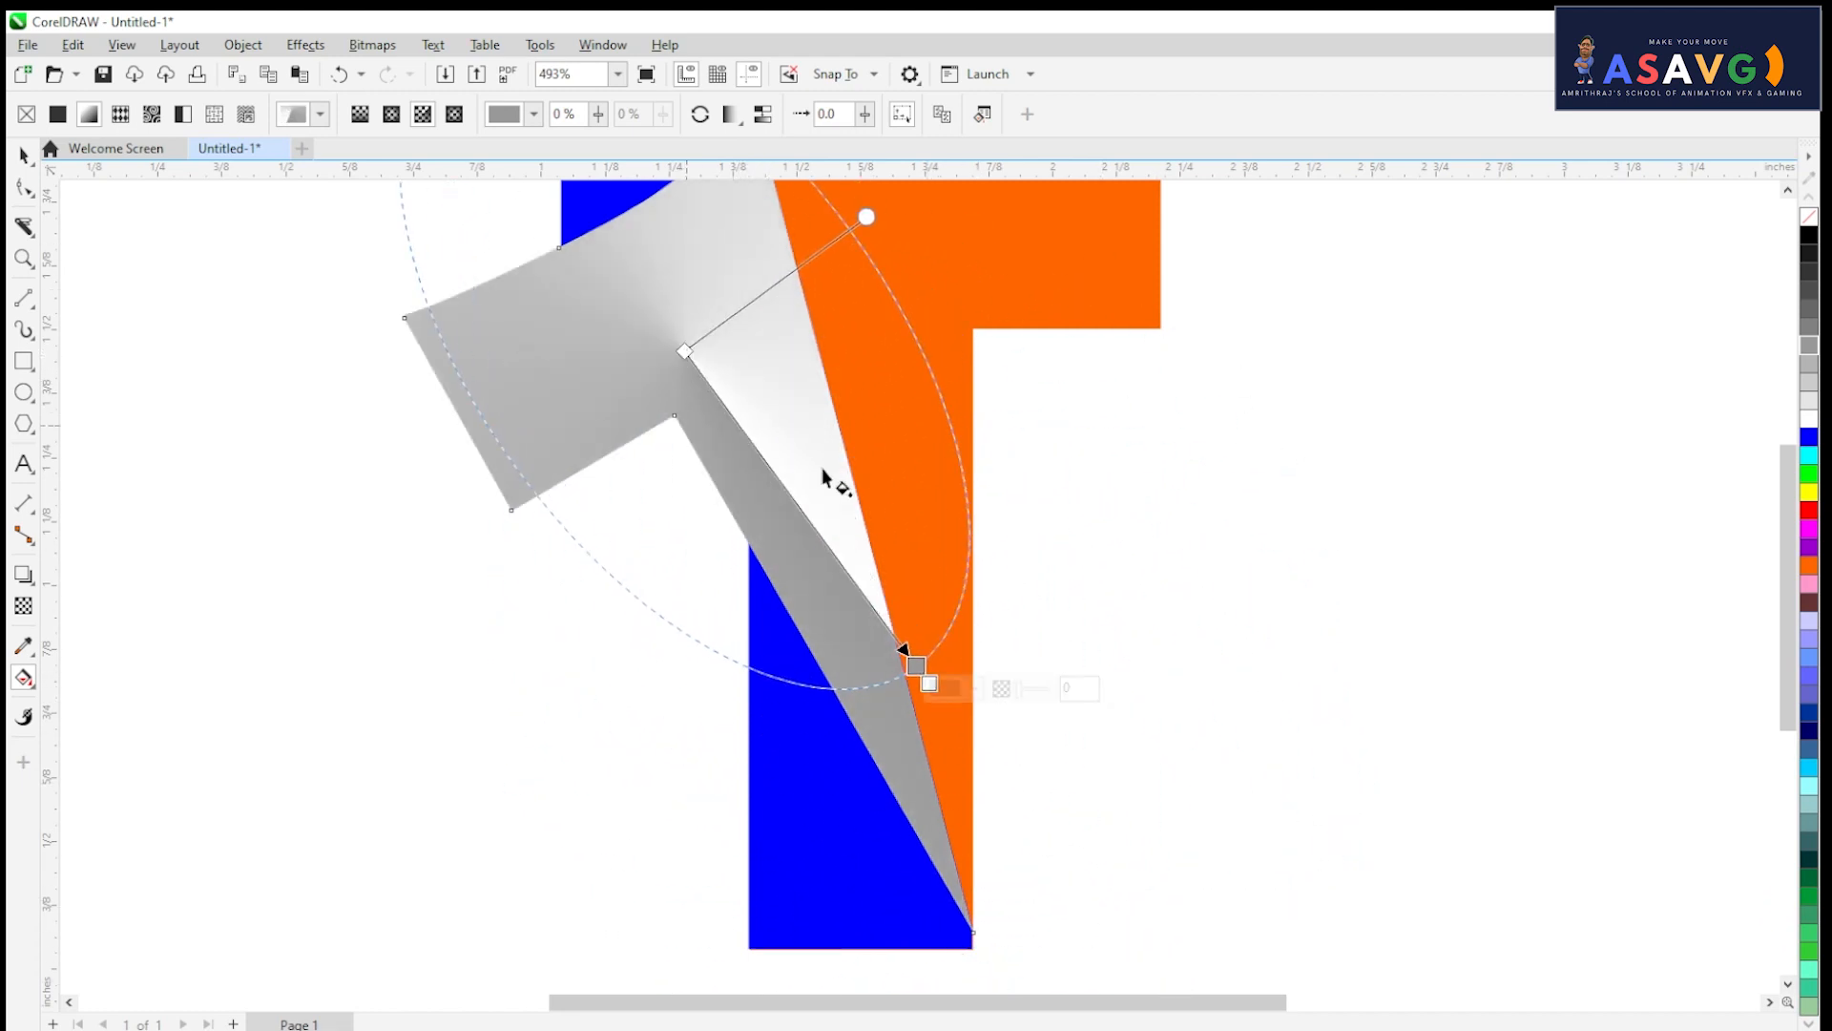
left_click_drag(903, 651, 868, 694)
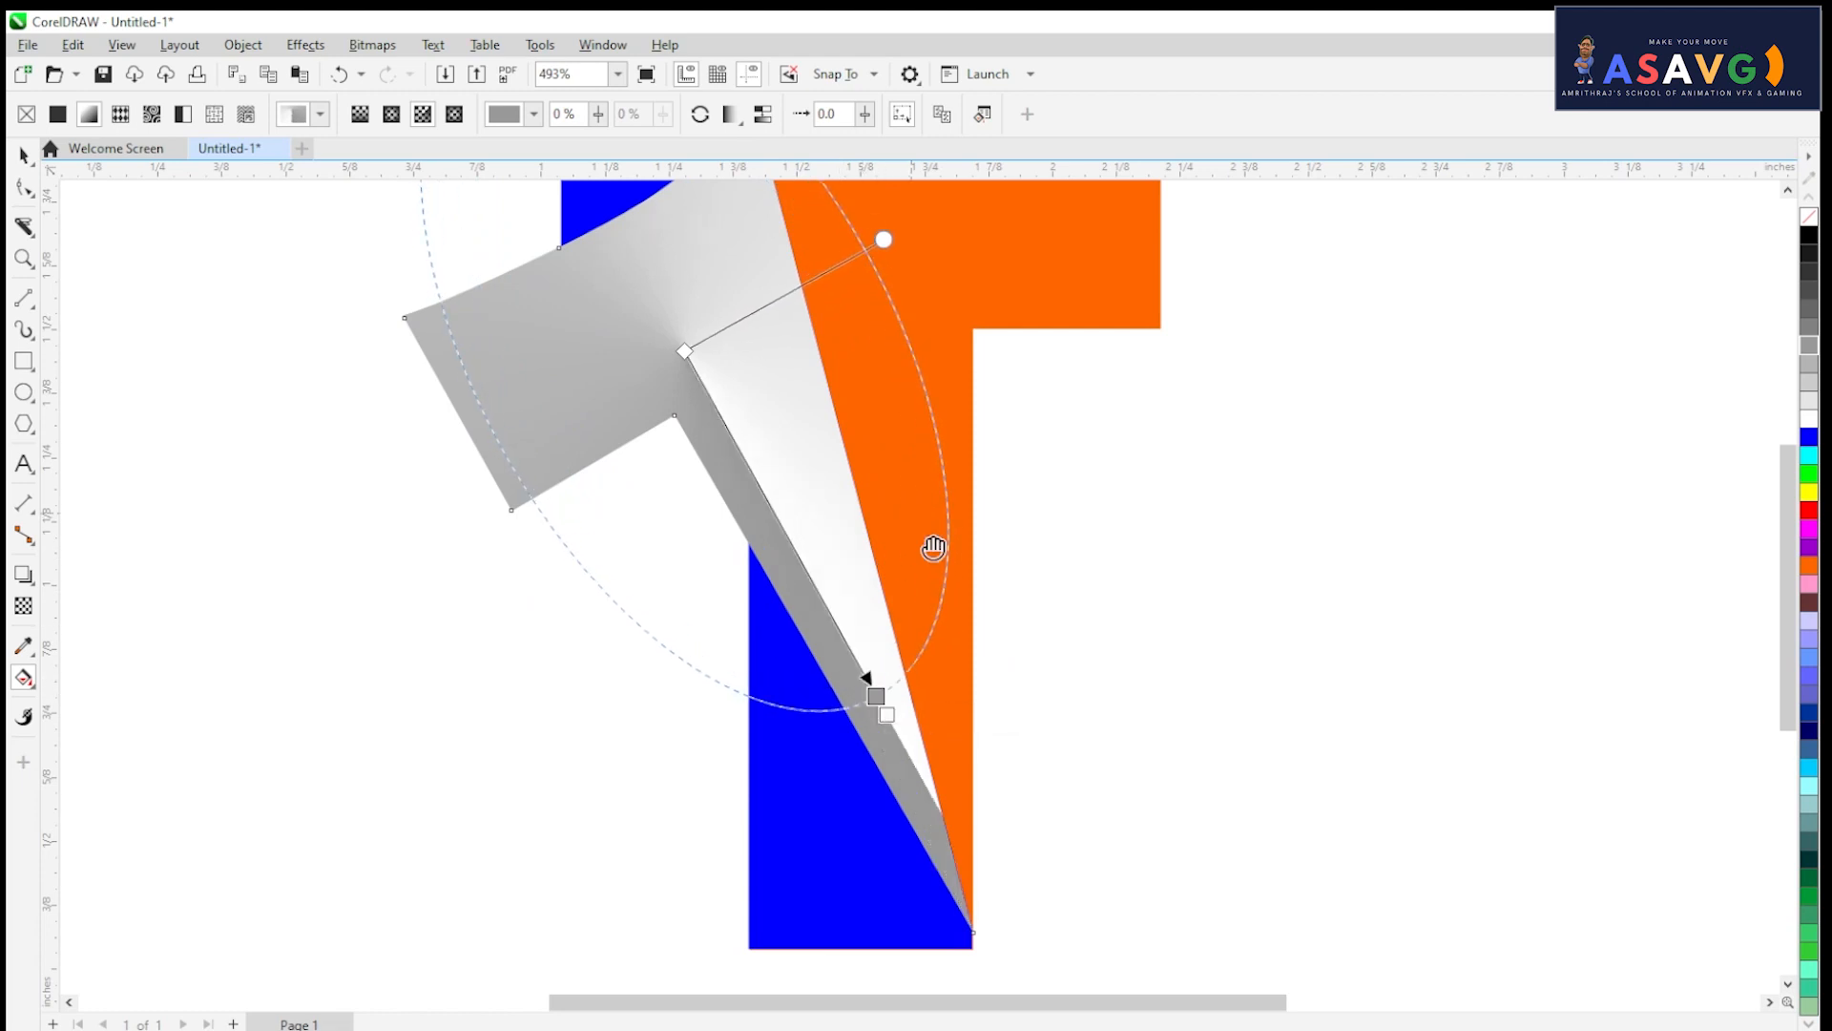
Step: Adjust the conical fill's midpoint and skew its ellipse slightly with the side handle
scroll(932, 544, "down", 1)
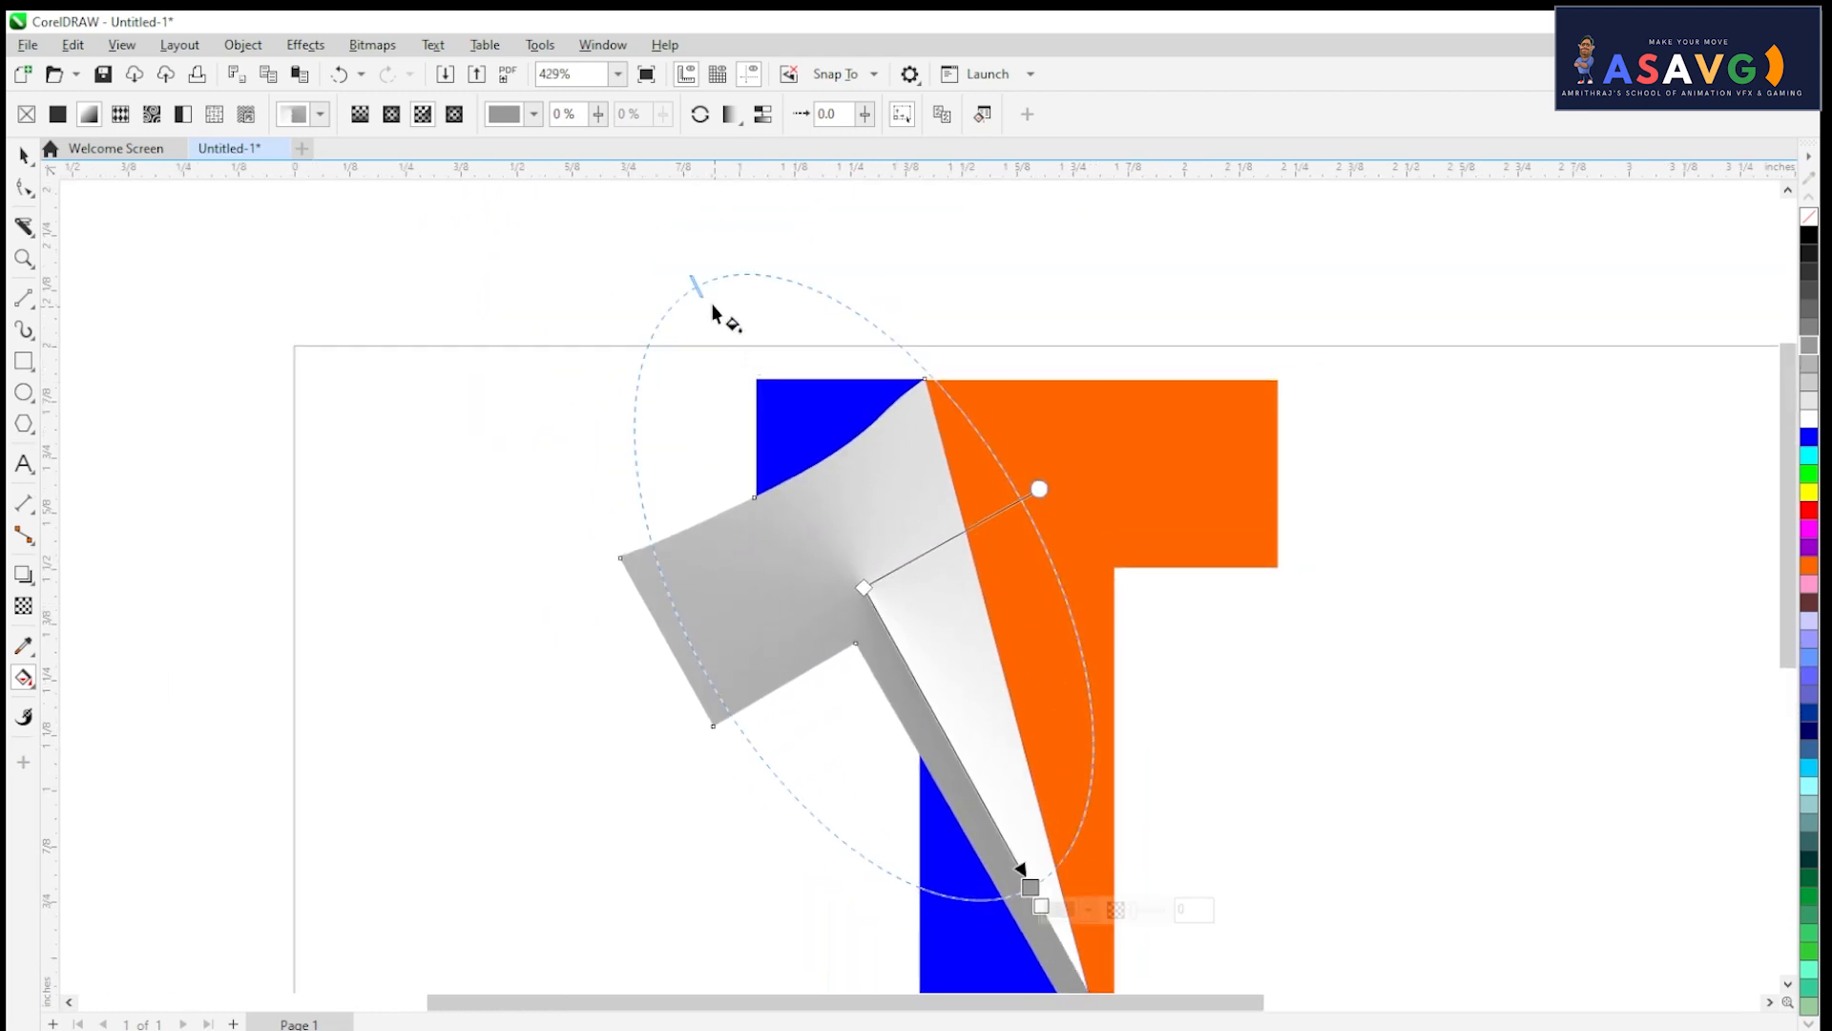
left_click_drag(736, 350, 747, 369)
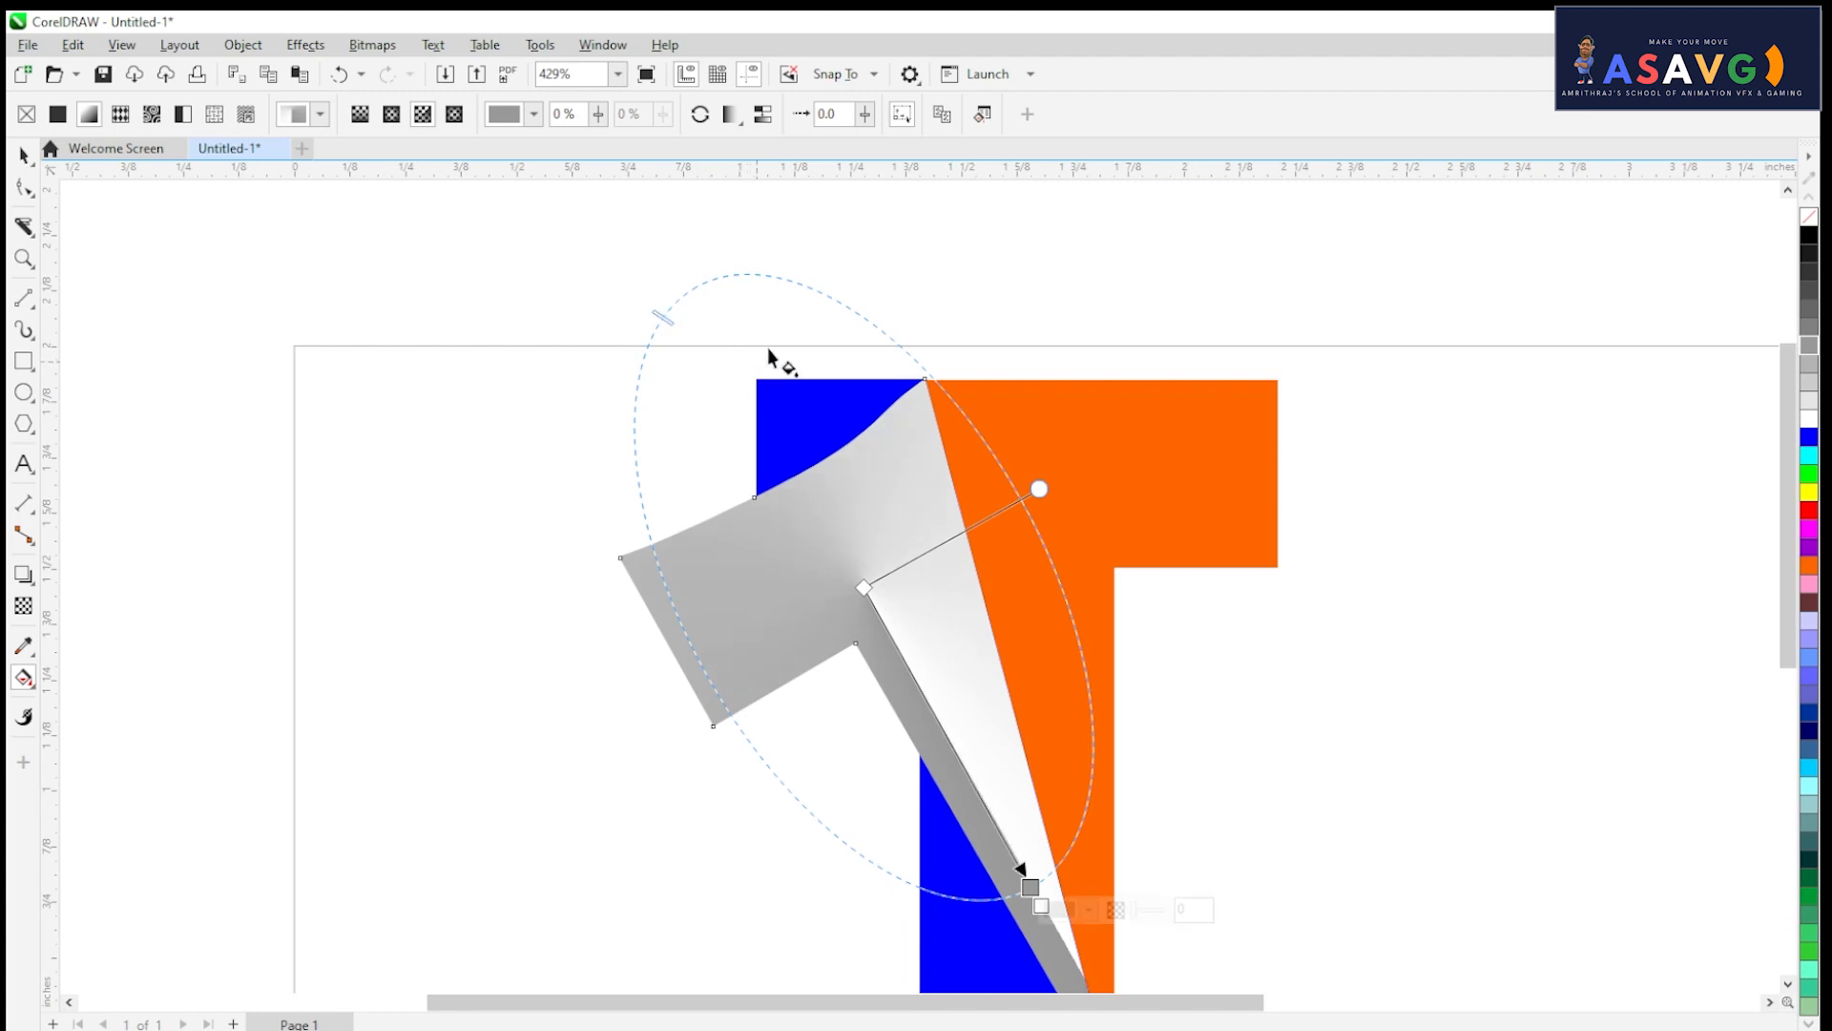
mouse_move(1040, 490)
left_mouse_down()
mouse_move(1043, 530)
mouse_move(982, 402)
mouse_move(1064, 507)
left_mouse_up()
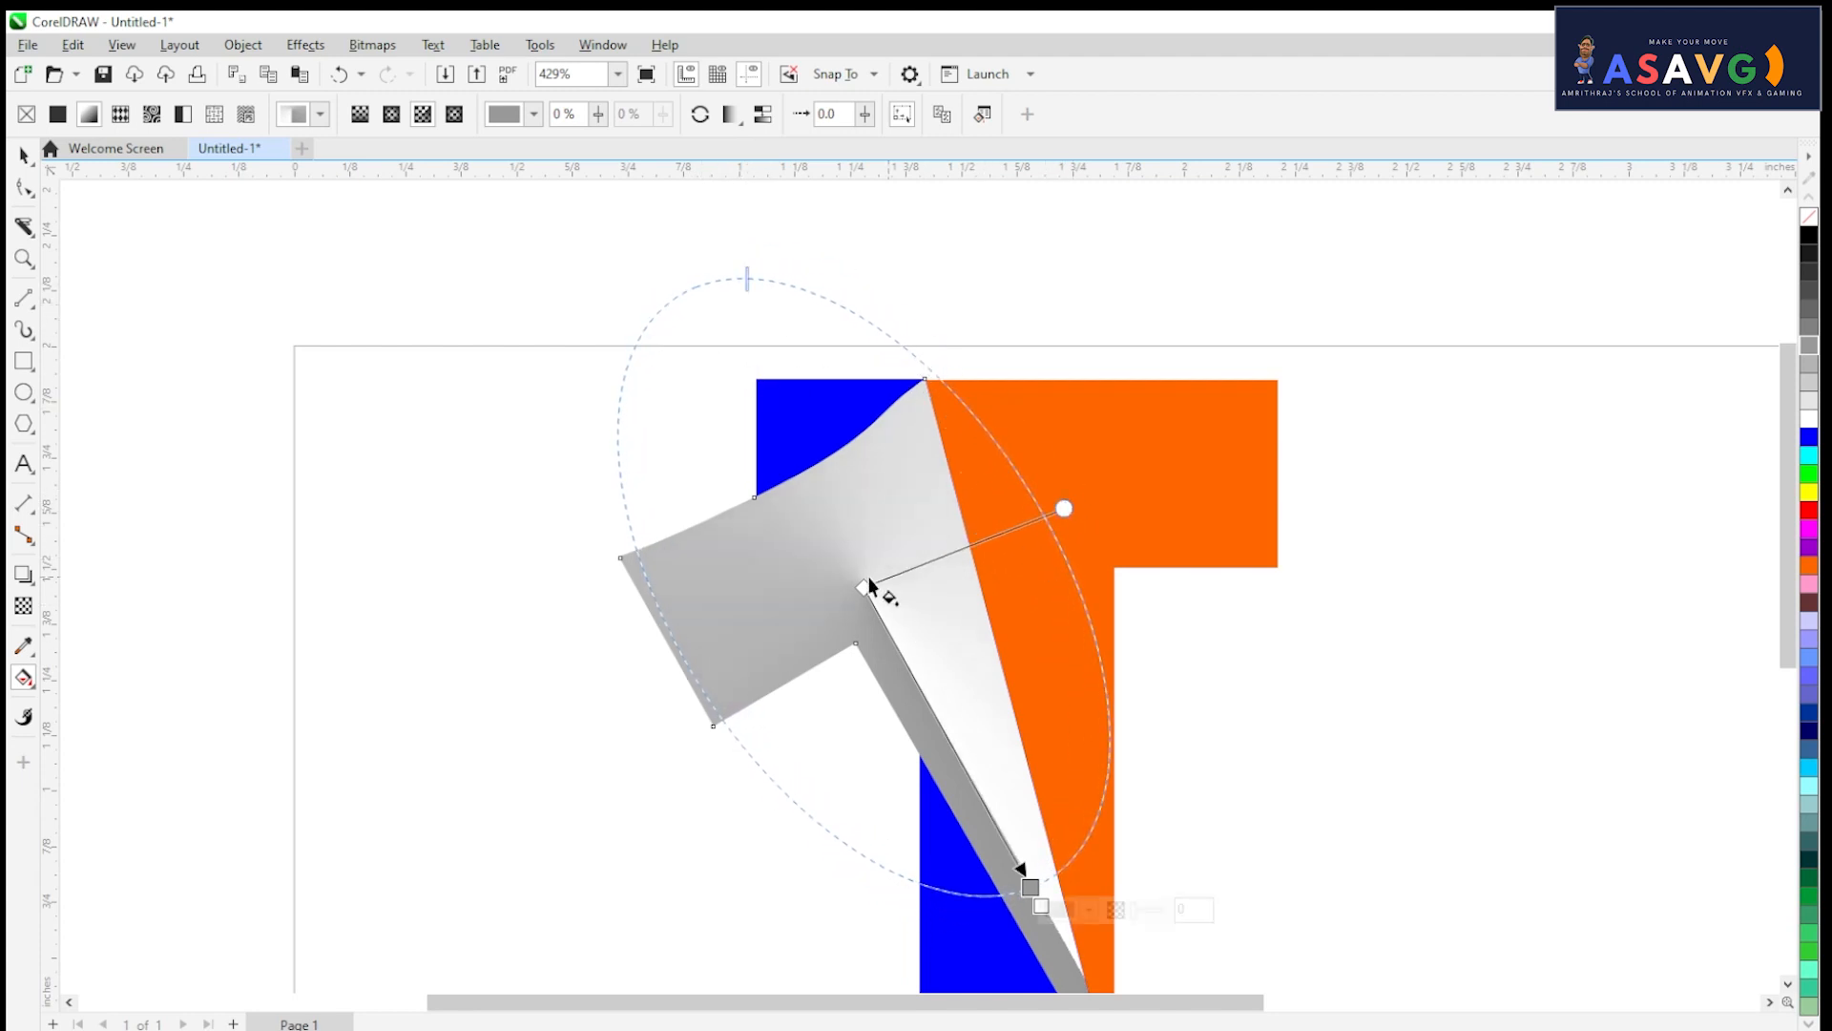
Step: Try moving the conical fill's centre down the leg, and return it to just above the inner corner
left_click_drag(868, 585, 994, 819)
scroll(994, 819, "down", 3)
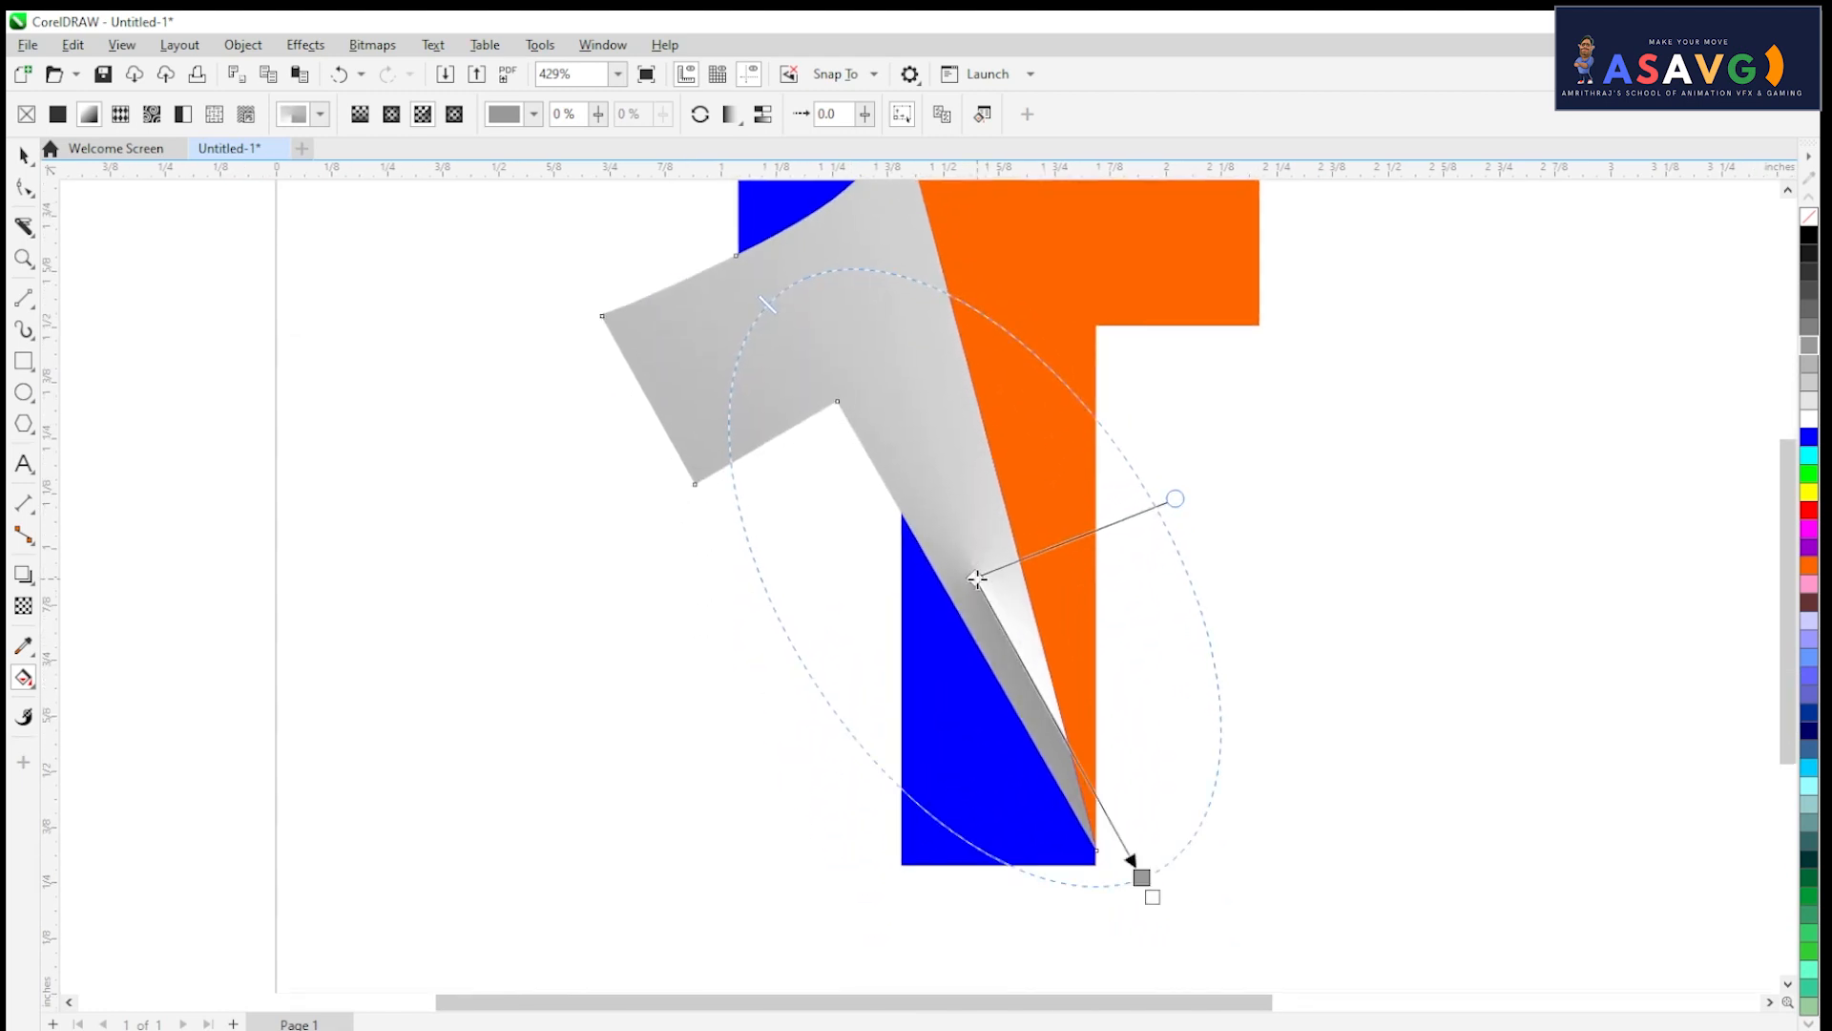
left_click_drag(976, 578, 838, 325)
scroll(963, 584, "right", 1)
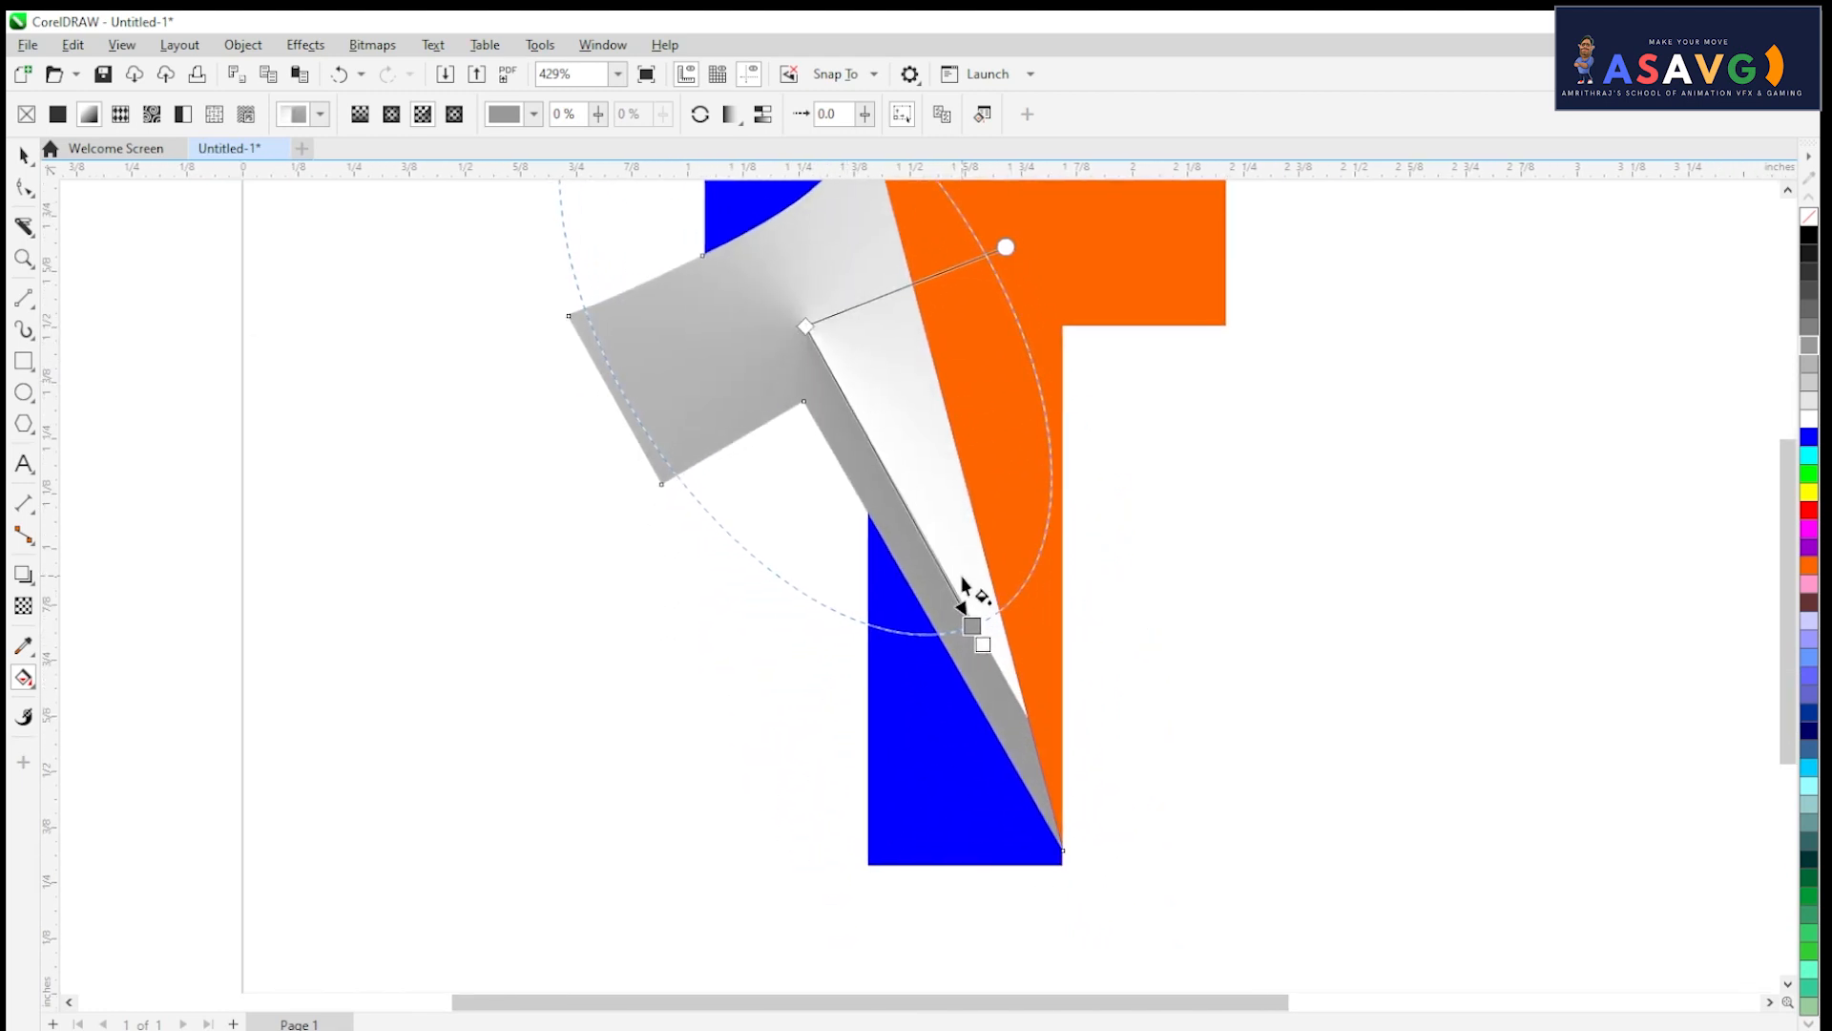
Step: Fine-tune the direction of the conical fill's axis along the folded leg
mouse_move(972, 625)
left_mouse_down()
mouse_move(903, 507)
mouse_move(889, 422)
mouse_move(944, 611)
mouse_move(1002, 675)
mouse_move(987, 625)
left_mouse_up()
scroll(1043, 695, "up", 1)
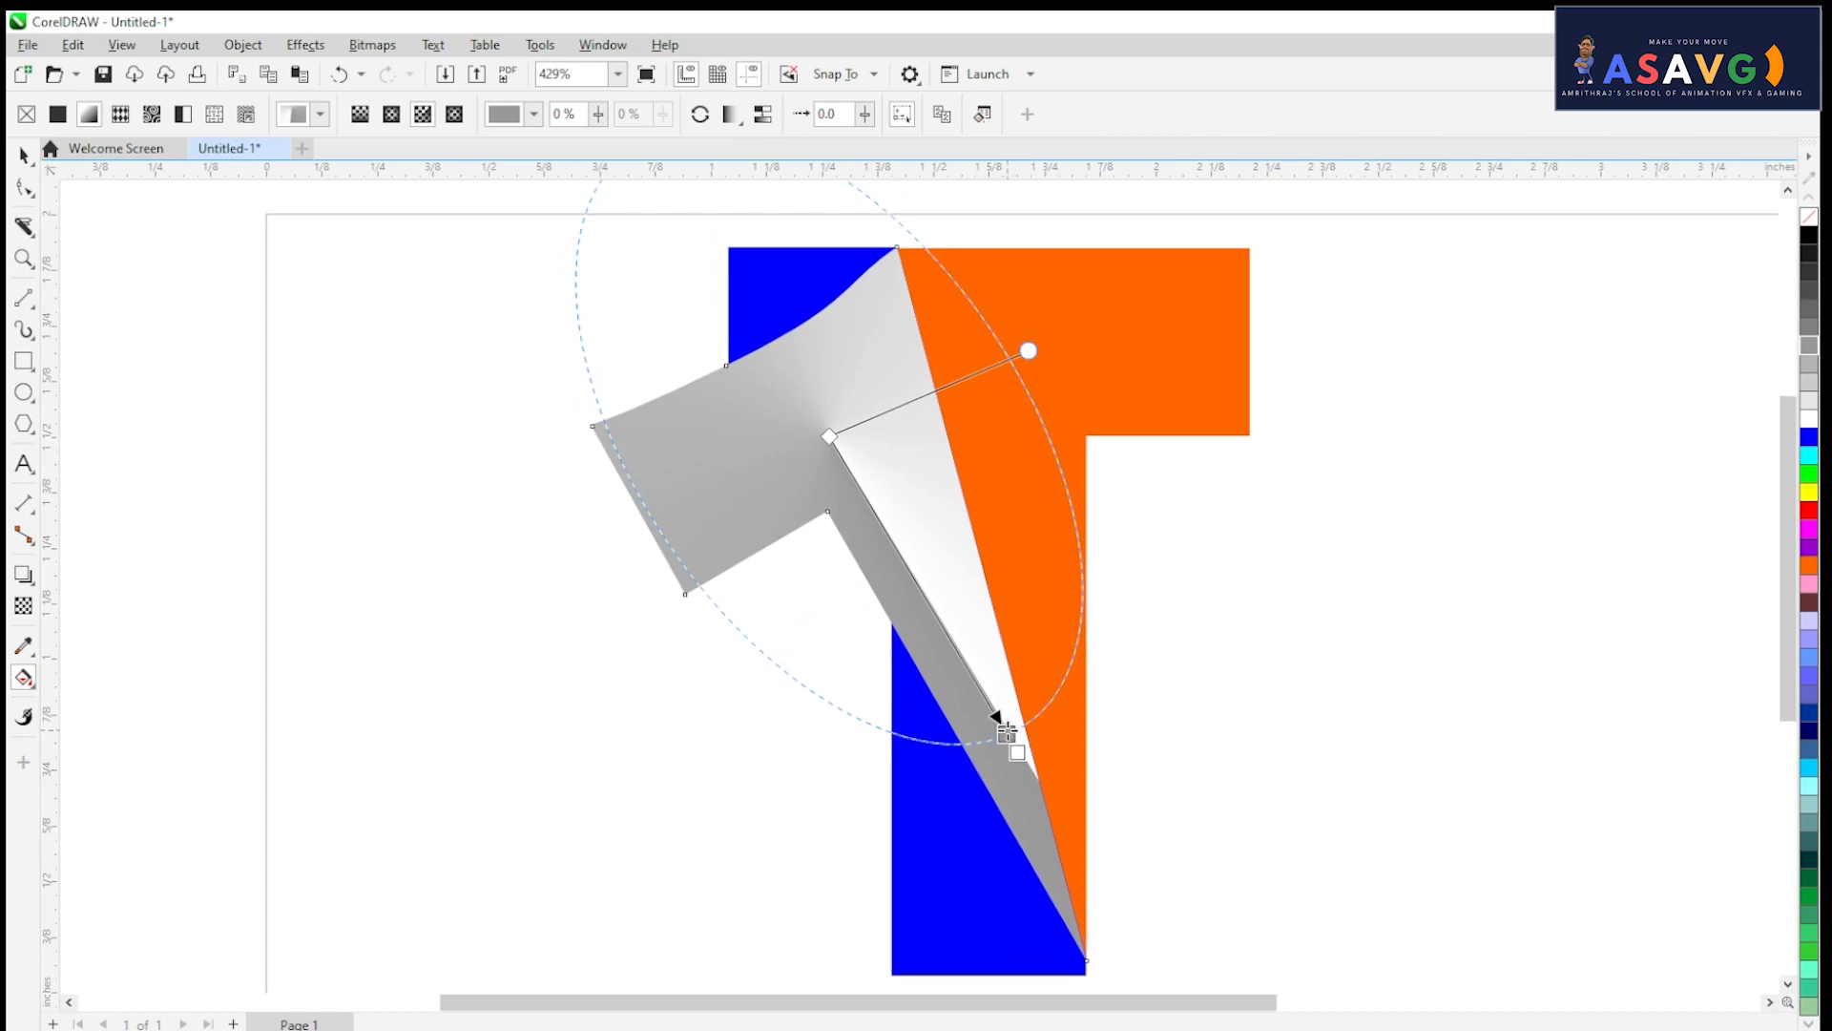
left_click_drag(1011, 735, 1002, 743)
Step: Add a black, a near-black and a white colour stop around the conical fill's ellipse, with white between the two dark stops
left_click_drag(974, 529, 1047, 699)
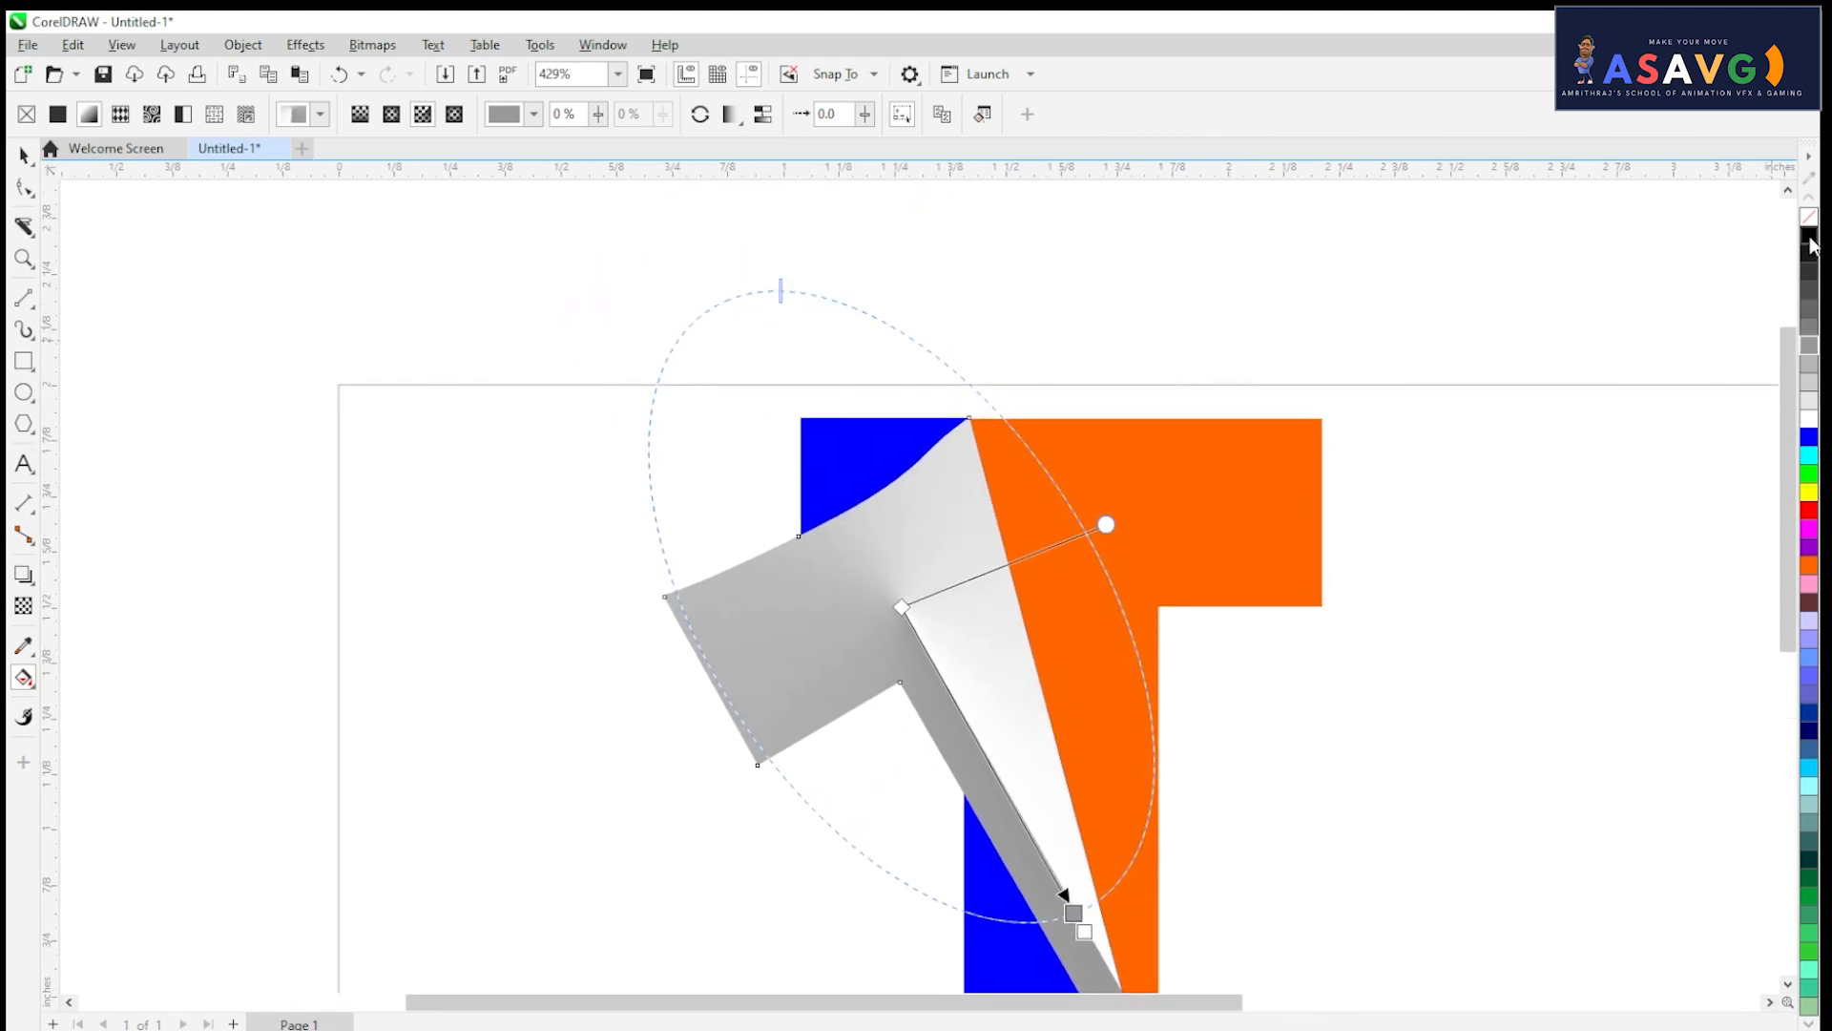
left_click_drag(923, 620, 719, 687)
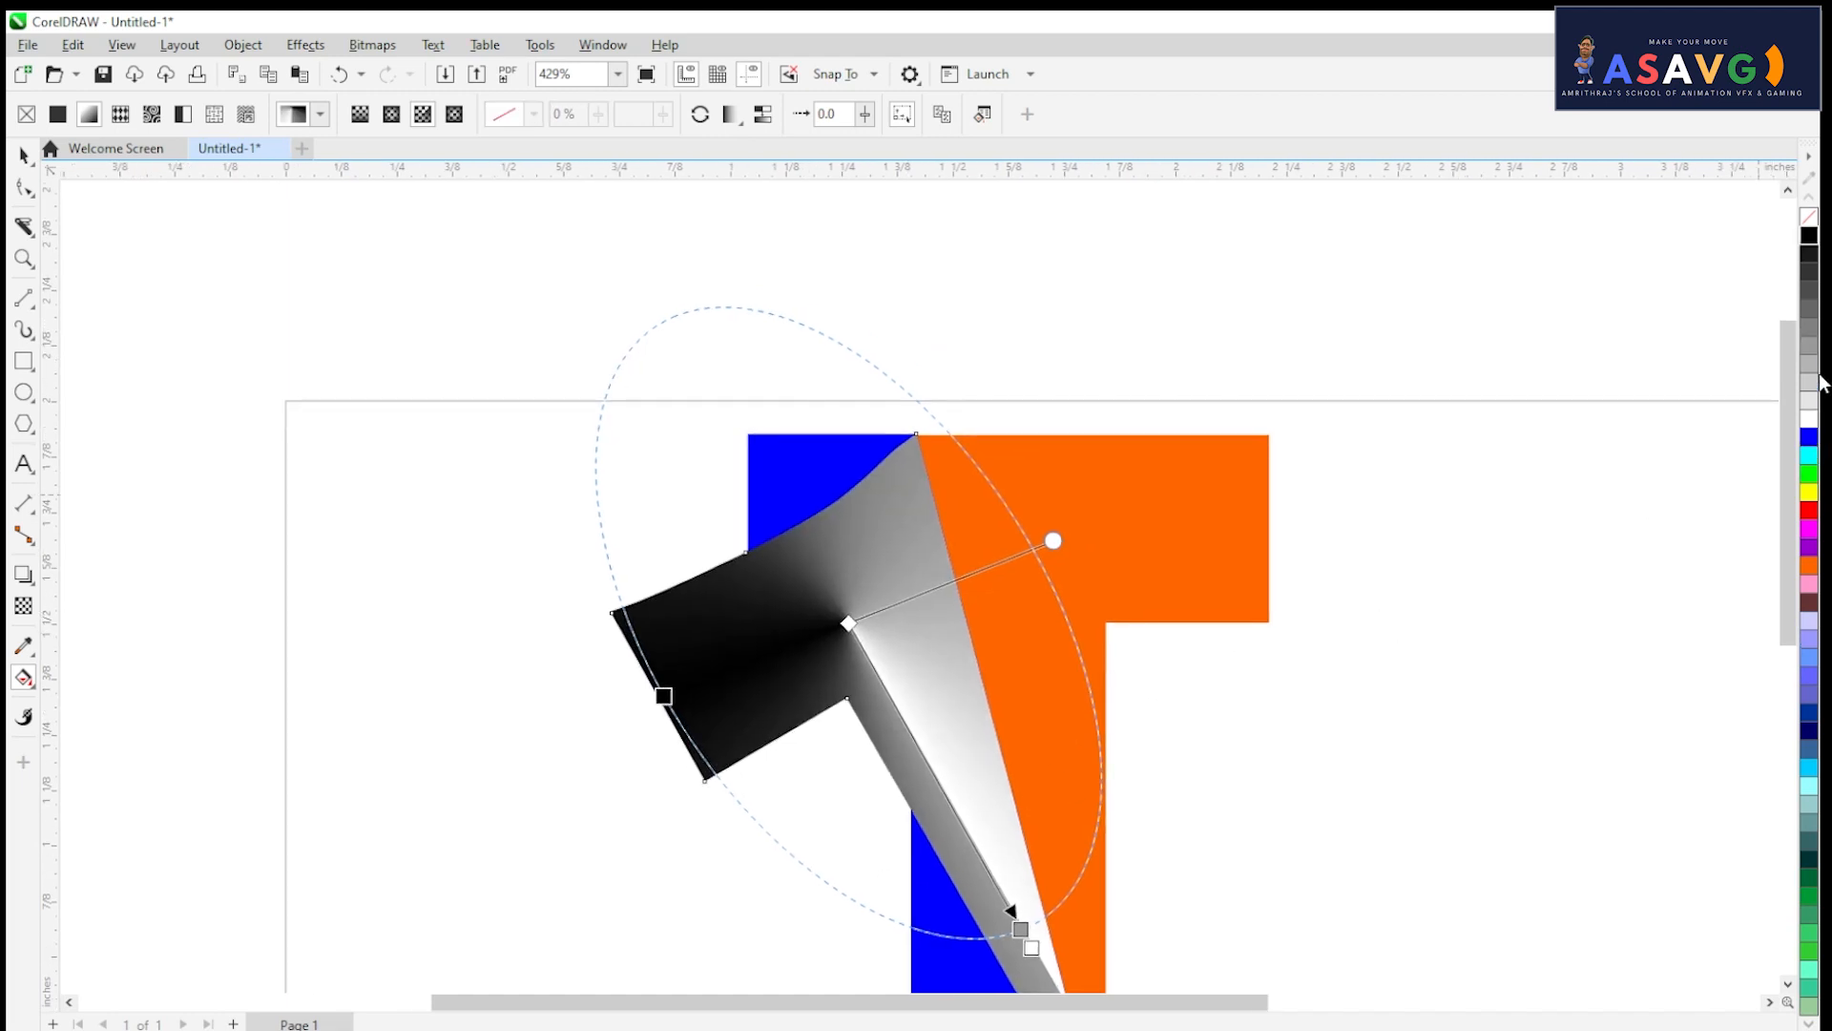
left_click_drag(1809, 254, 998, 491)
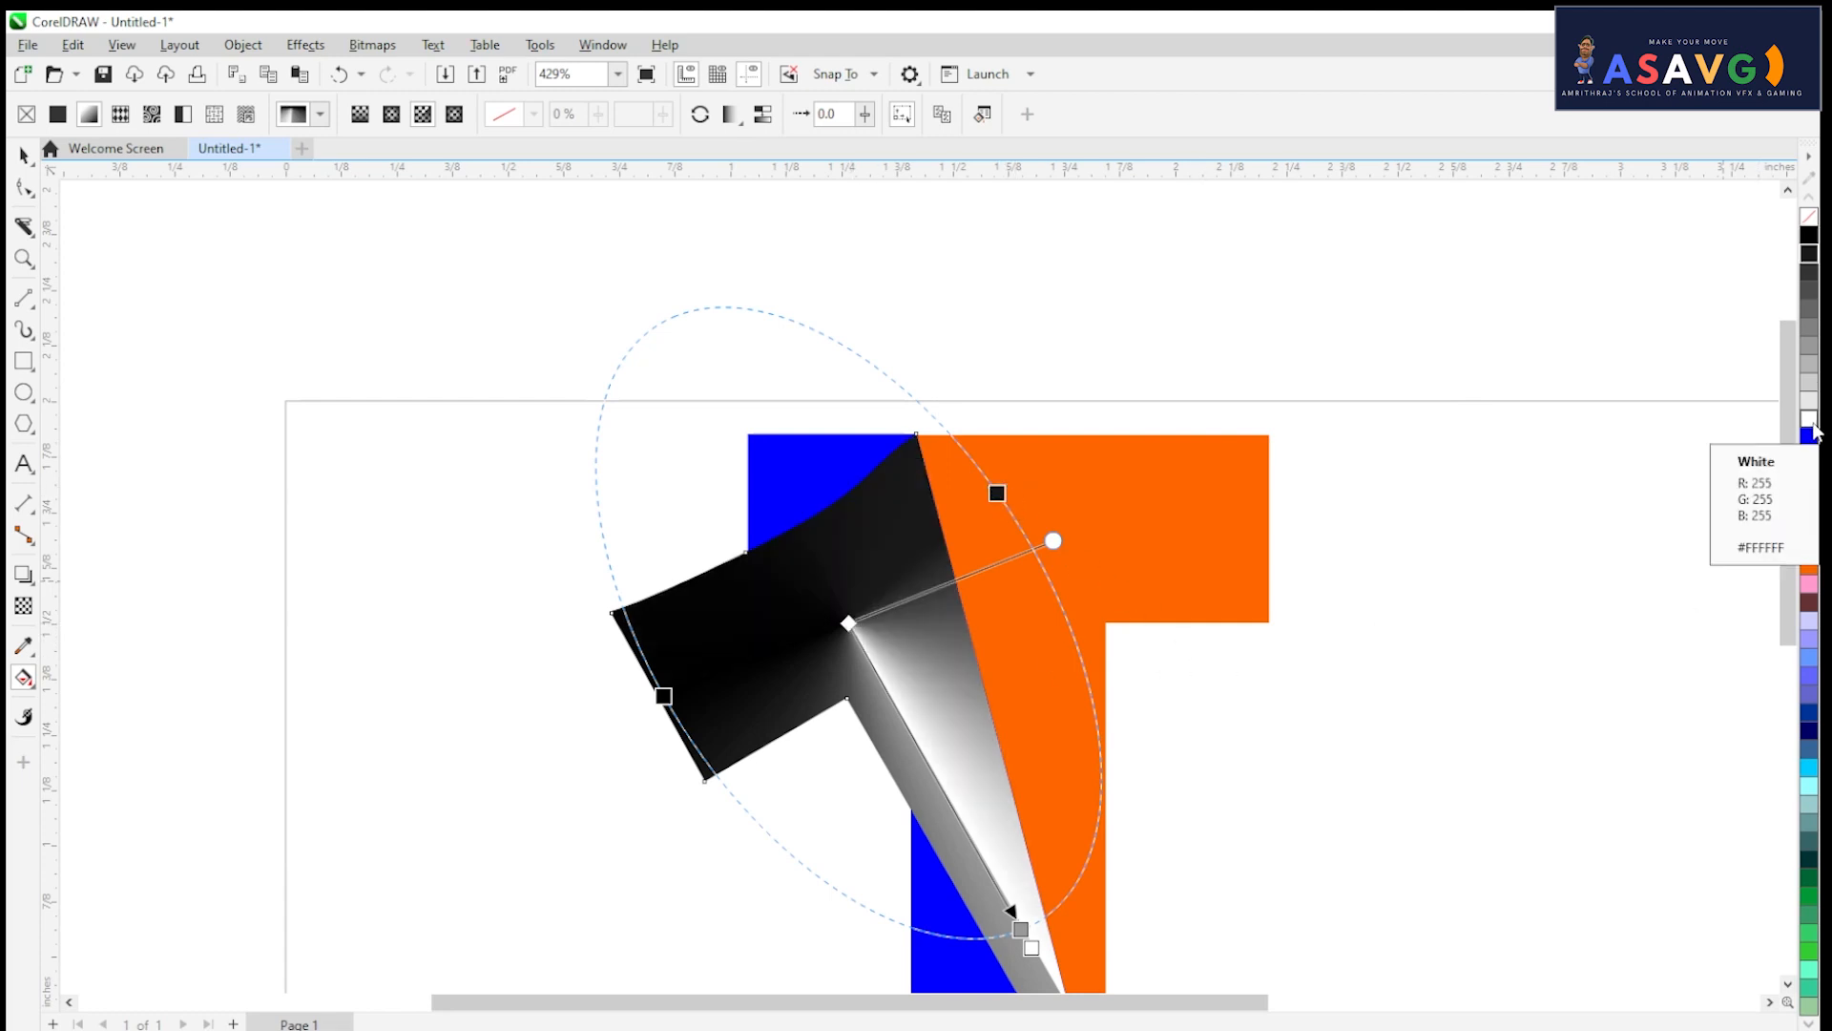
left_click_drag(1821, 416, 753, 408)
left_click_drag(662, 325, 665, 320)
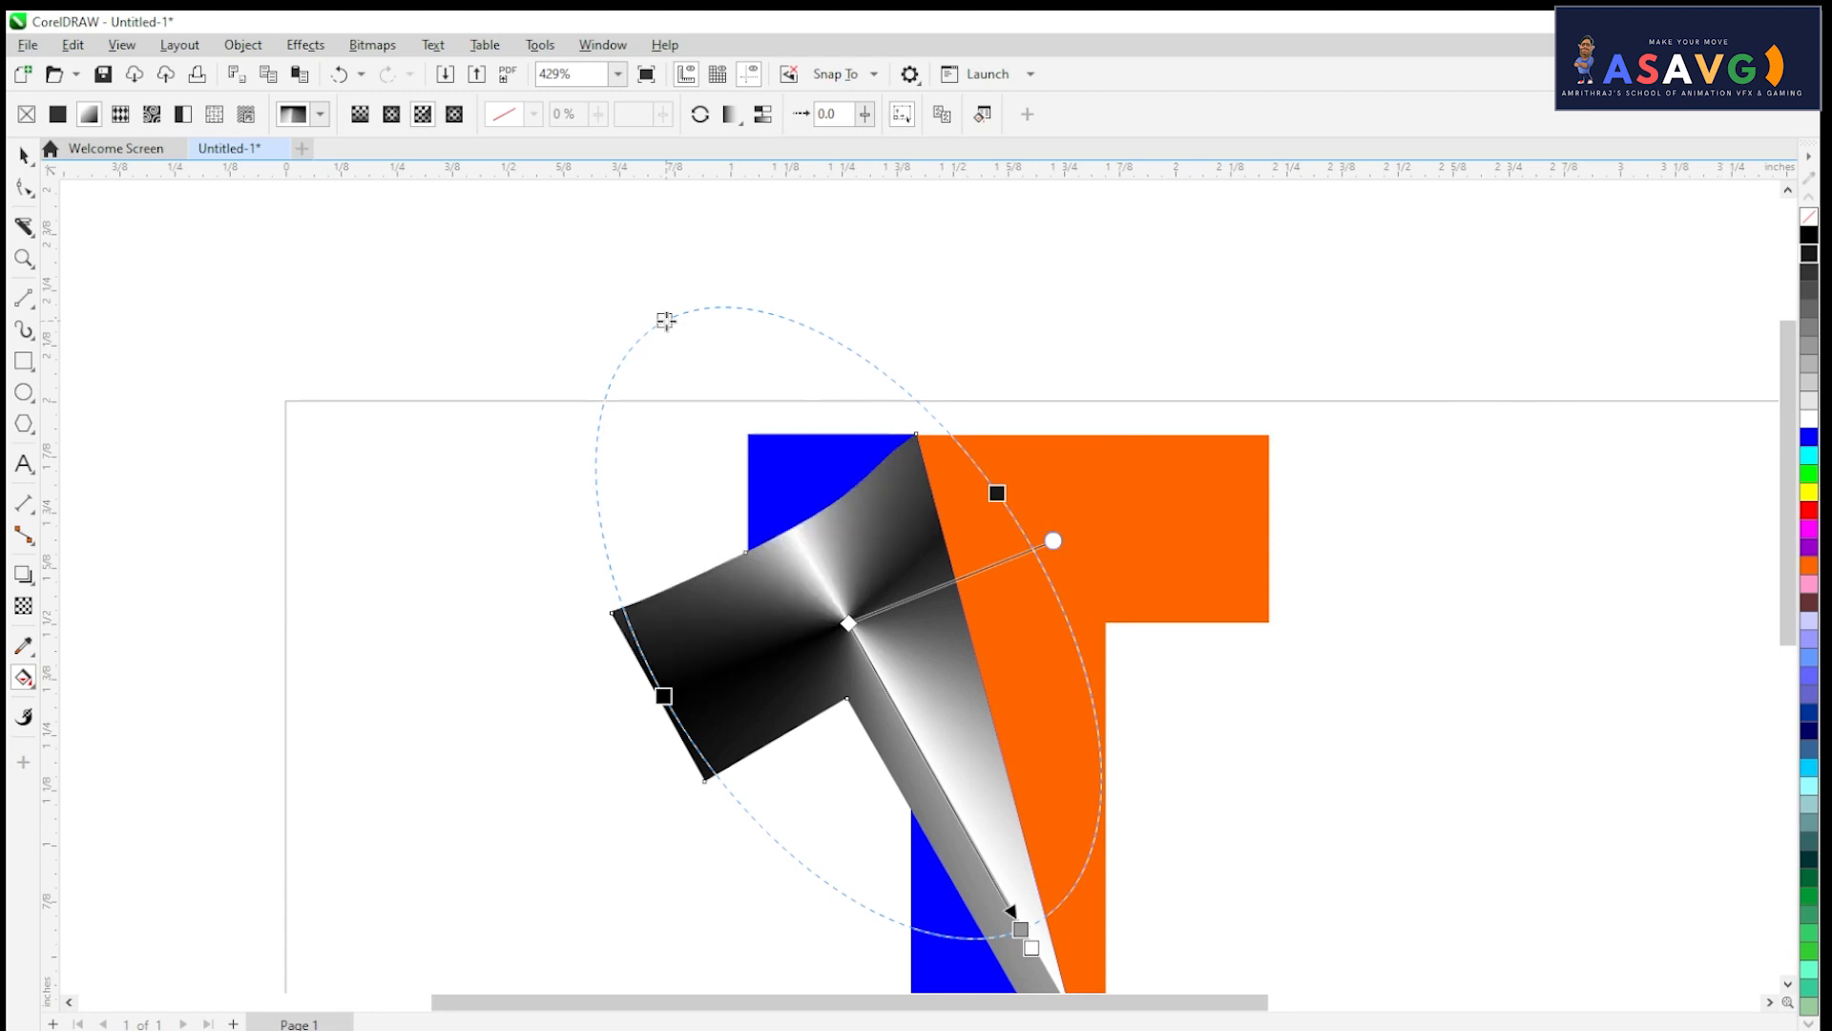
Step: Move the conical fill's centre near the leg's lower tip, align the white stop with the blue stem's edge and narrow the ellipse
left_click_drag(866, 632, 1043, 895)
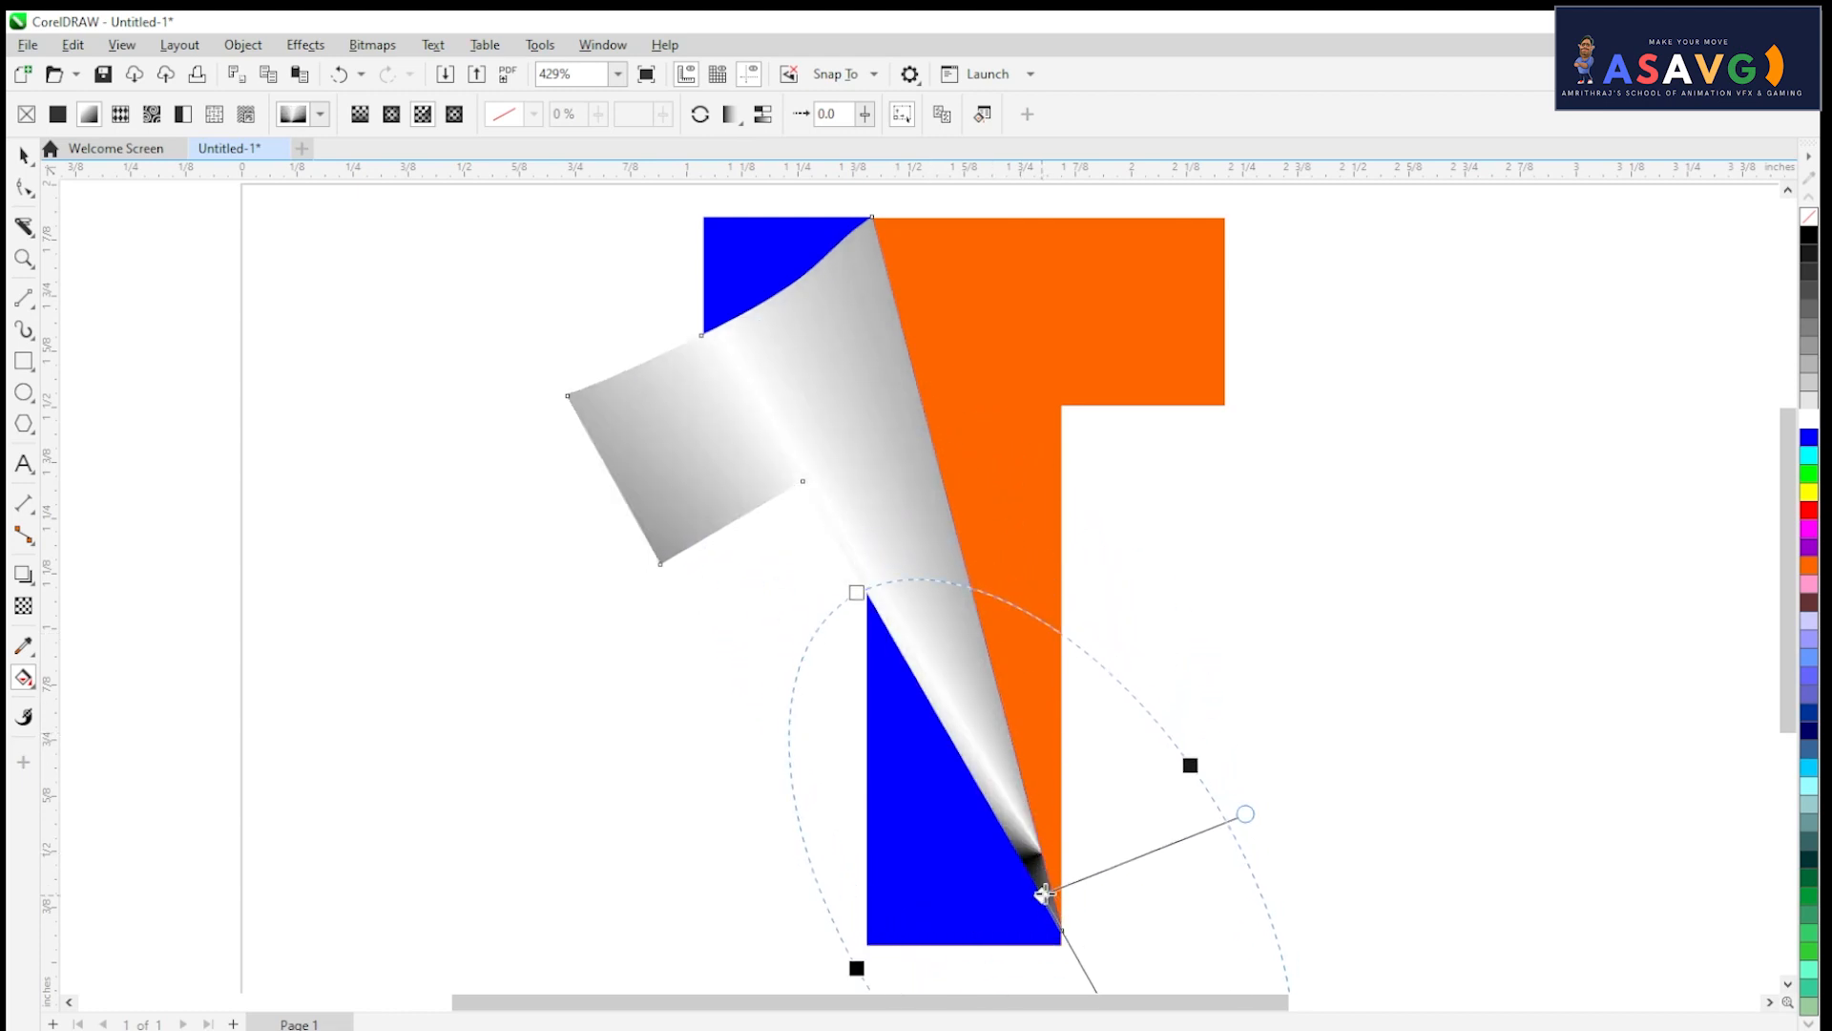
left_click(869, 587)
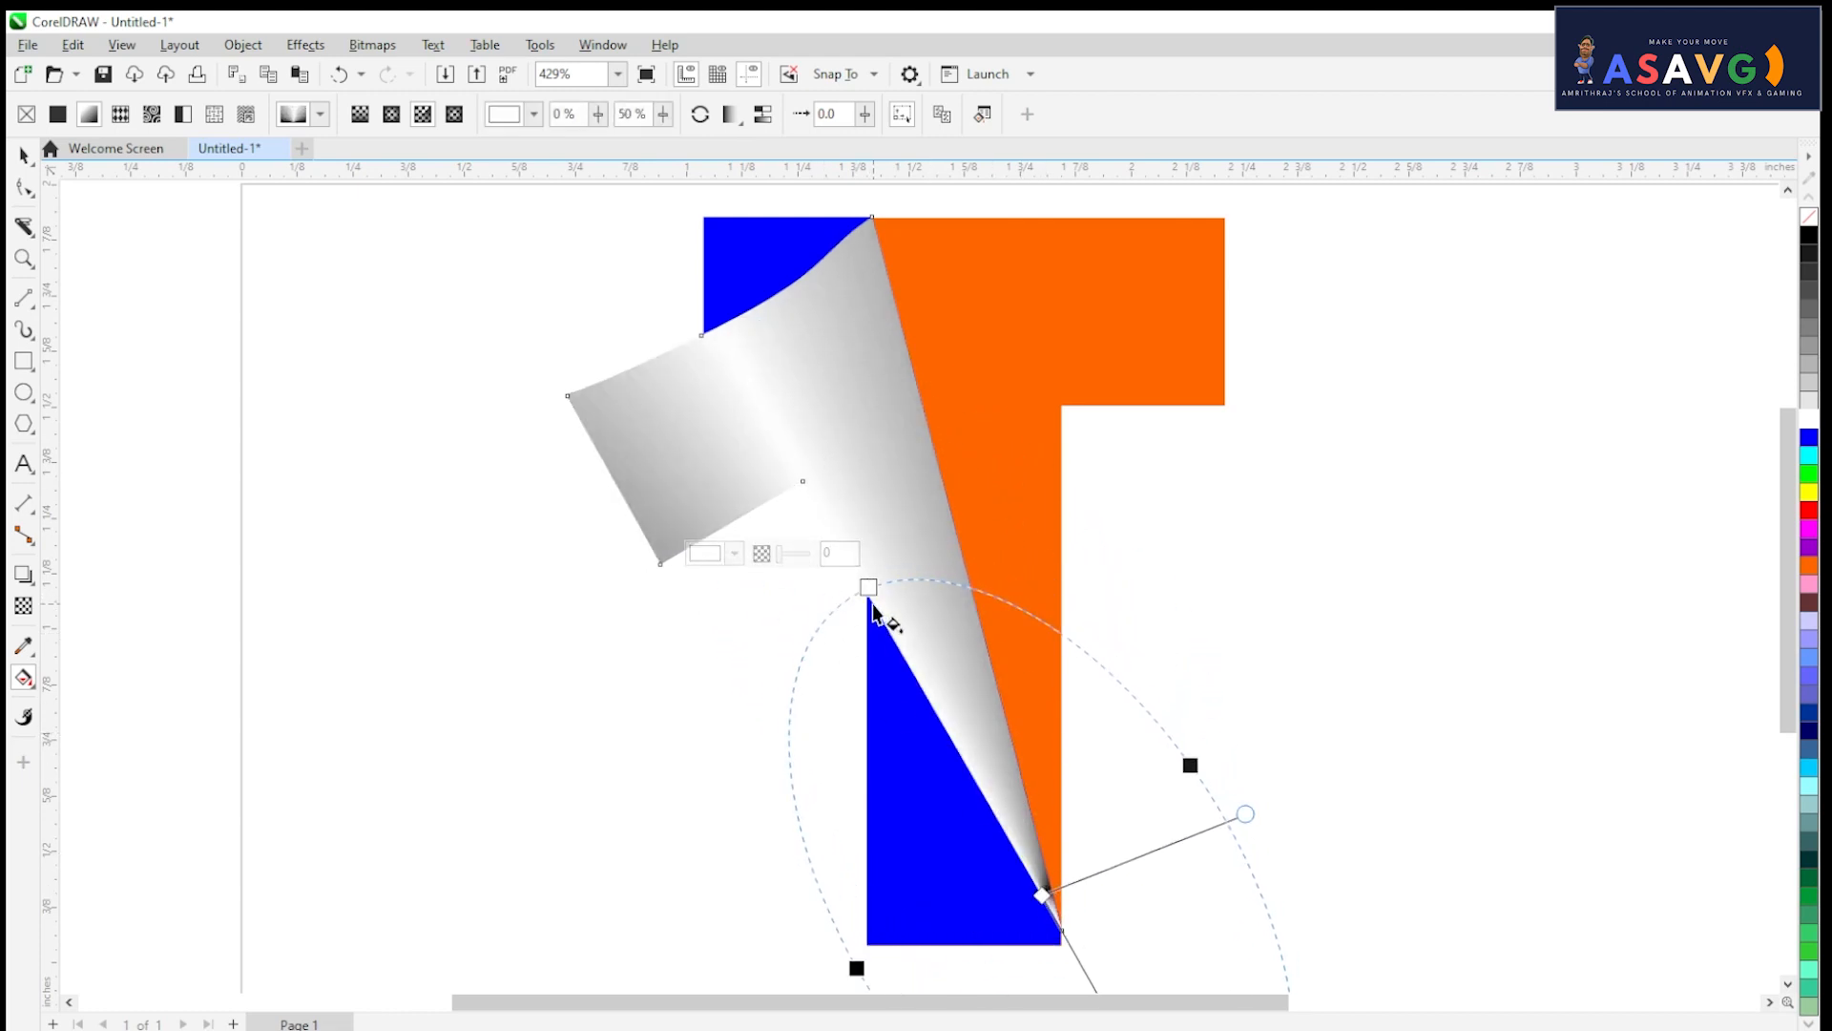
left_click_drag(1247, 814, 1208, 778)
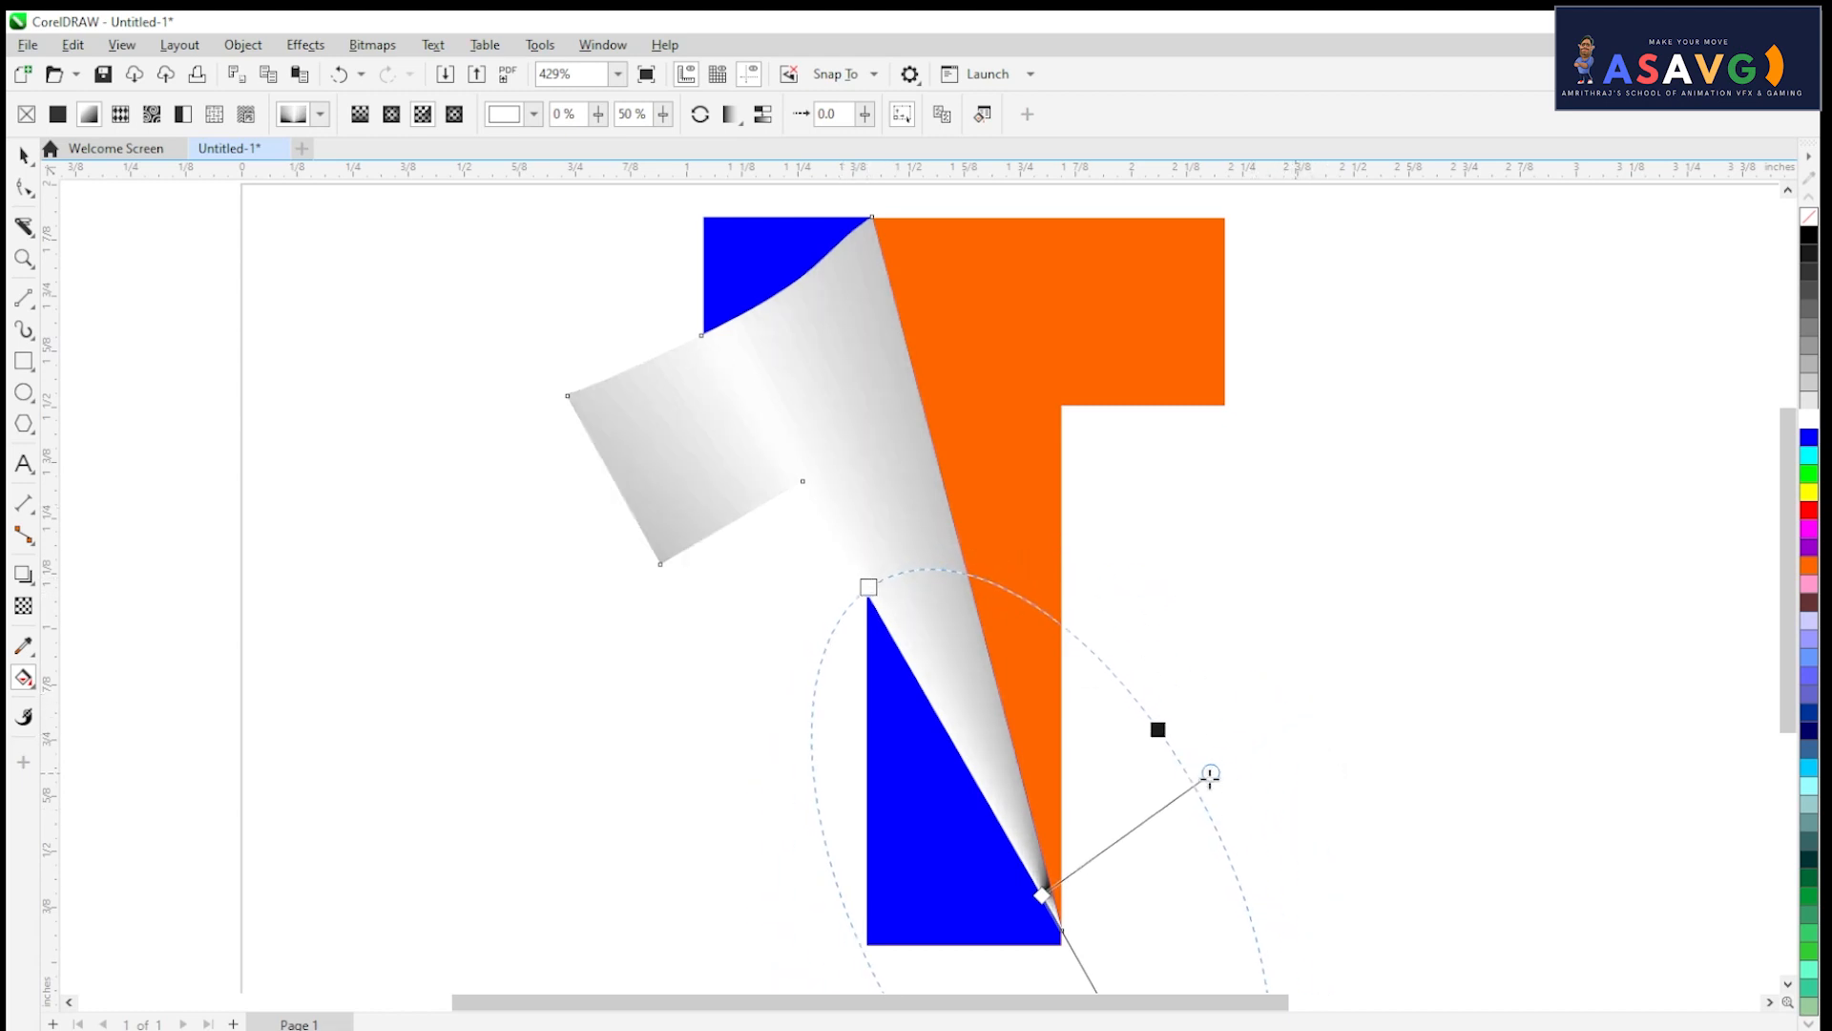
Step: Move the conical fill's centre up beside the folded piece's inner corner and shorten its axis along the leg
left_click_drag(1044, 897, 867, 524)
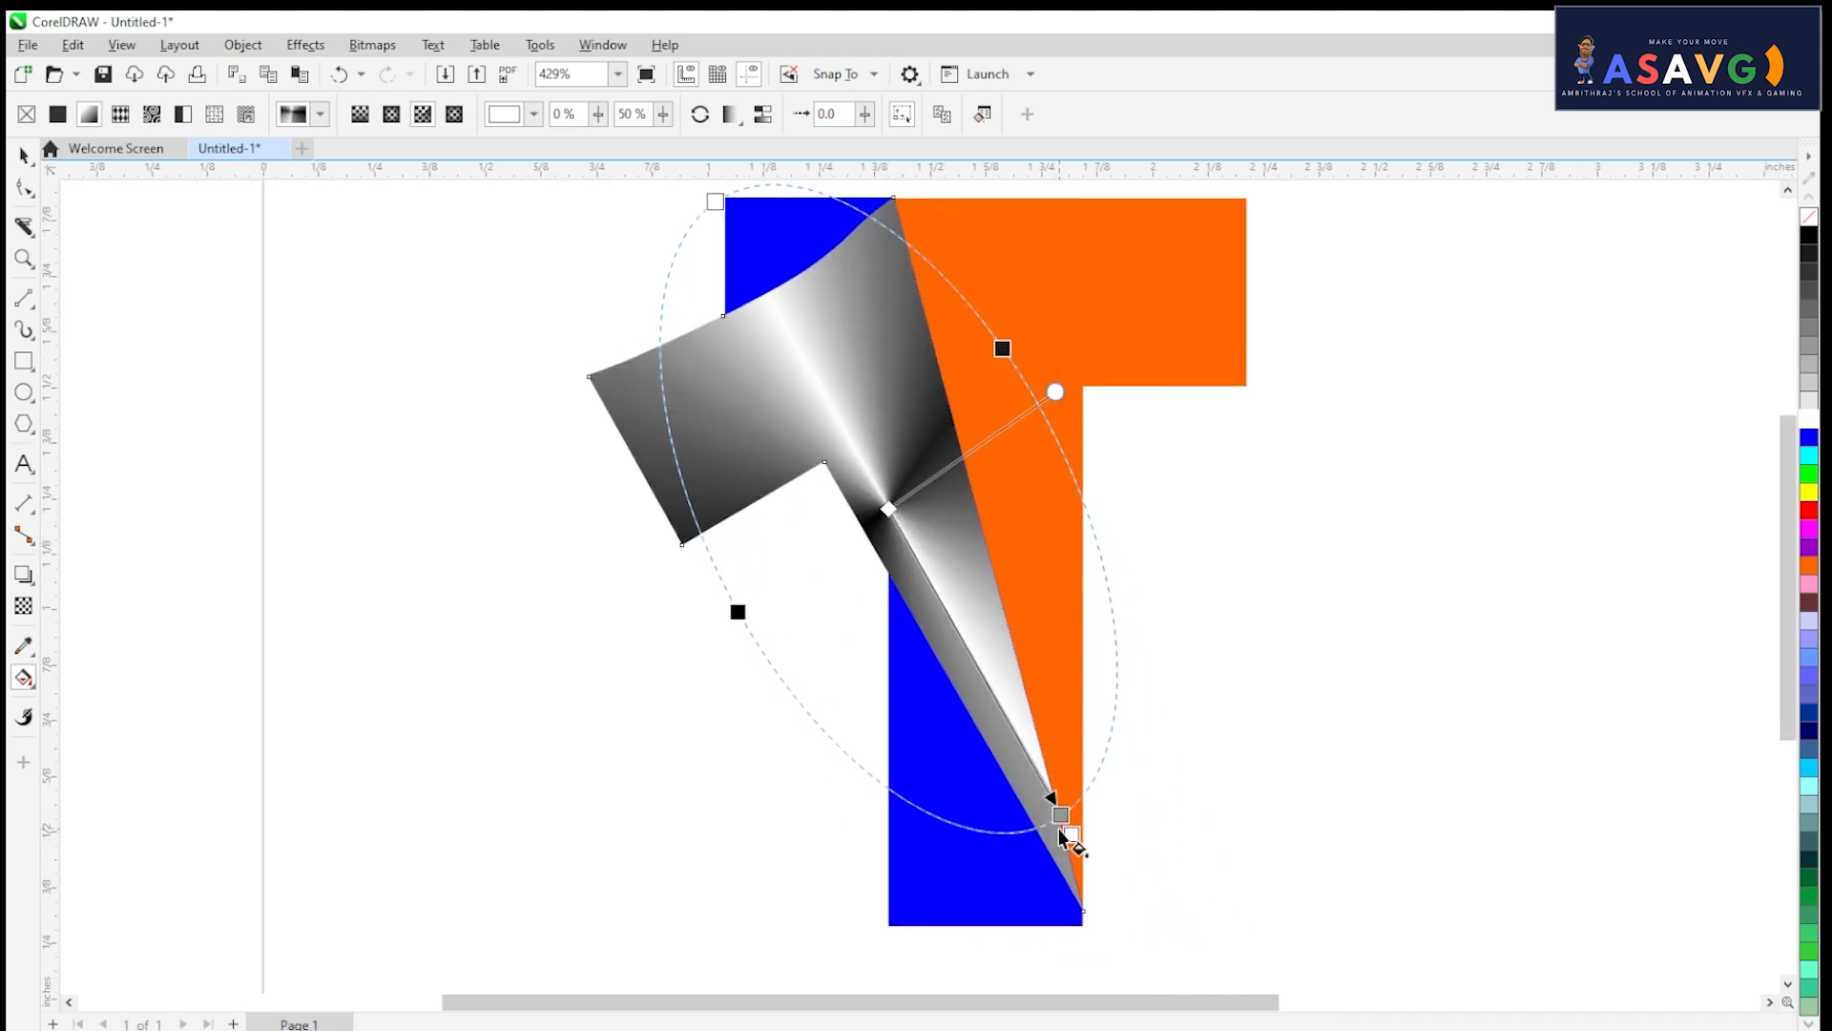
left_click_drag(1062, 816, 1146, 990)
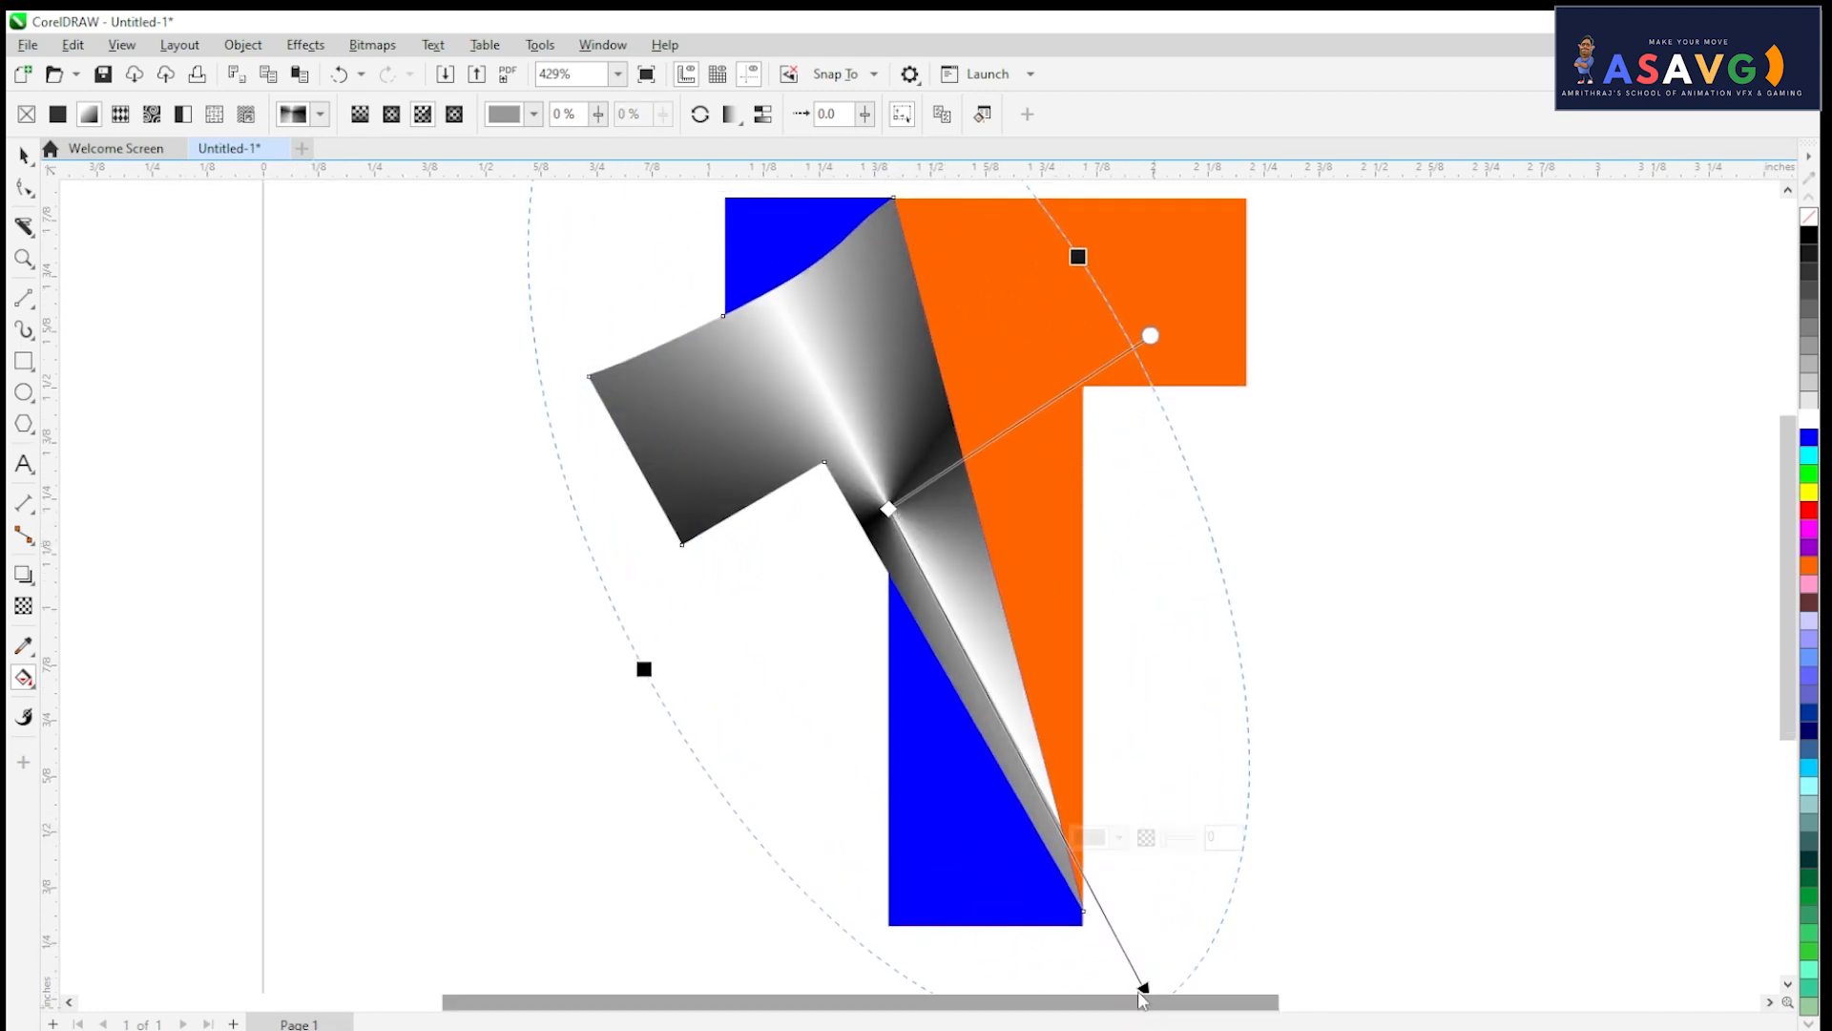
key("ctrl+z")
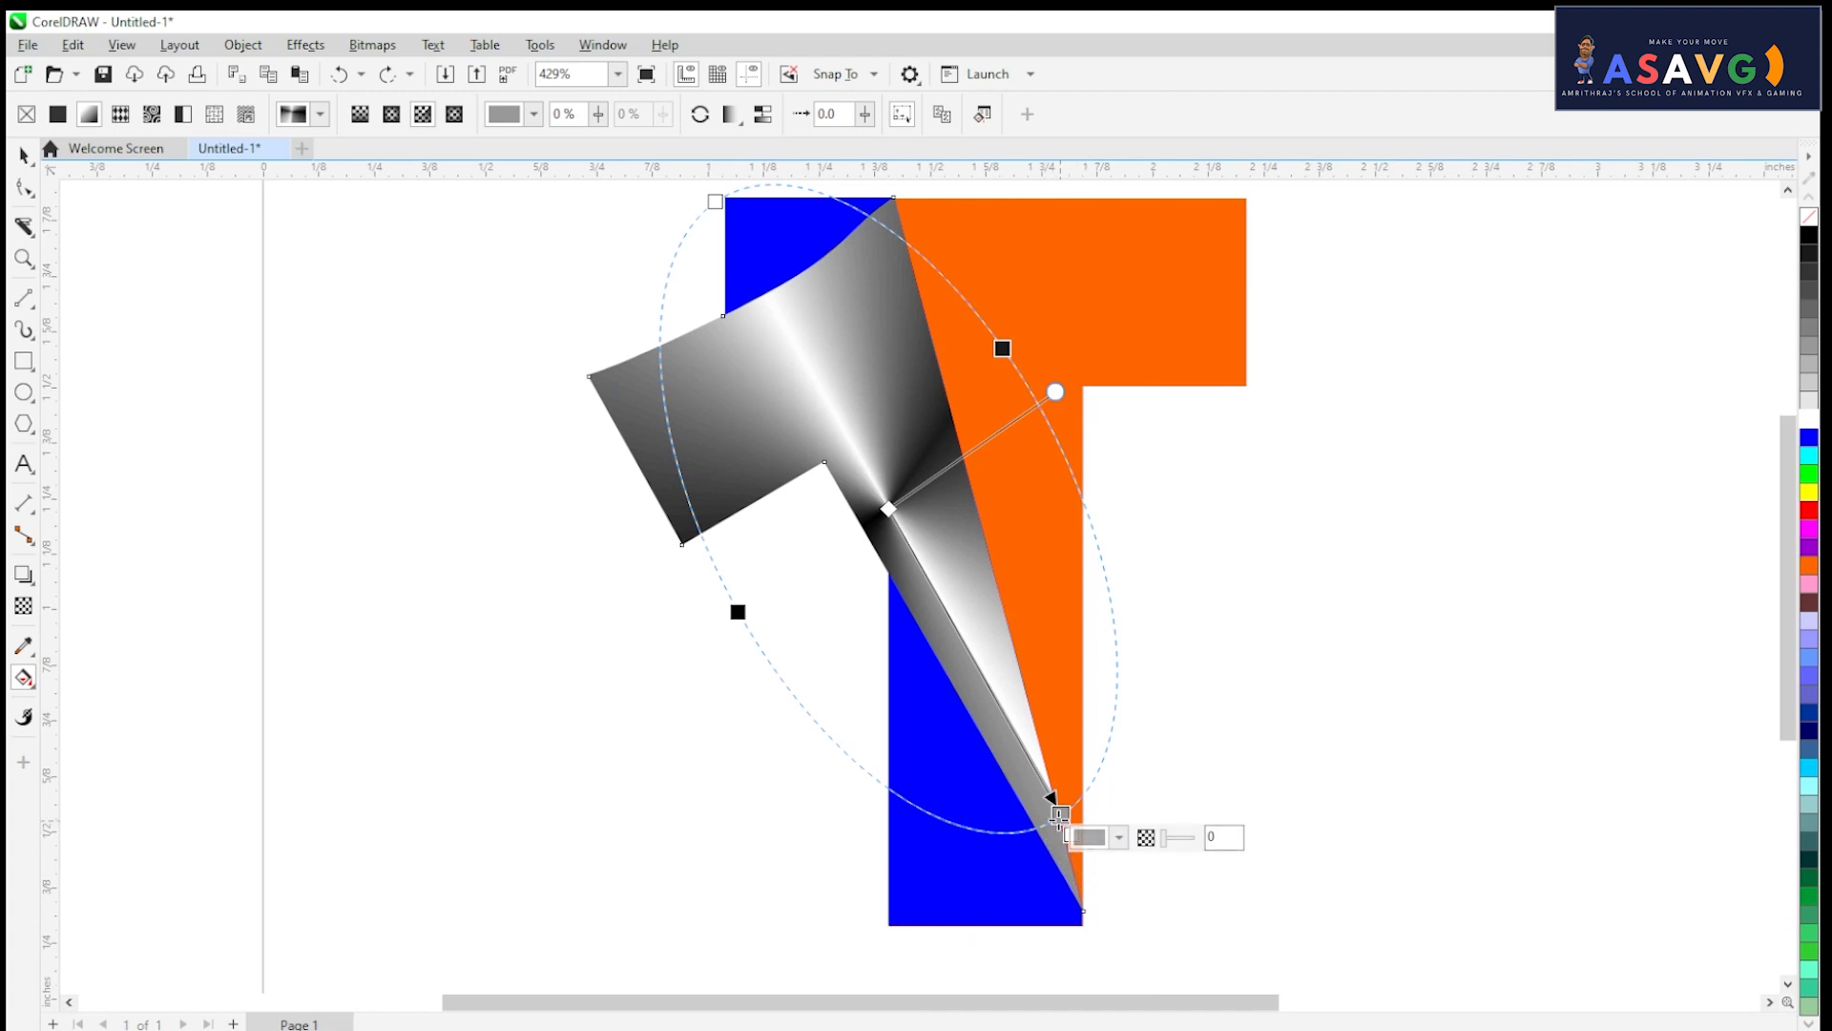
left_click_drag(1060, 816, 1013, 761)
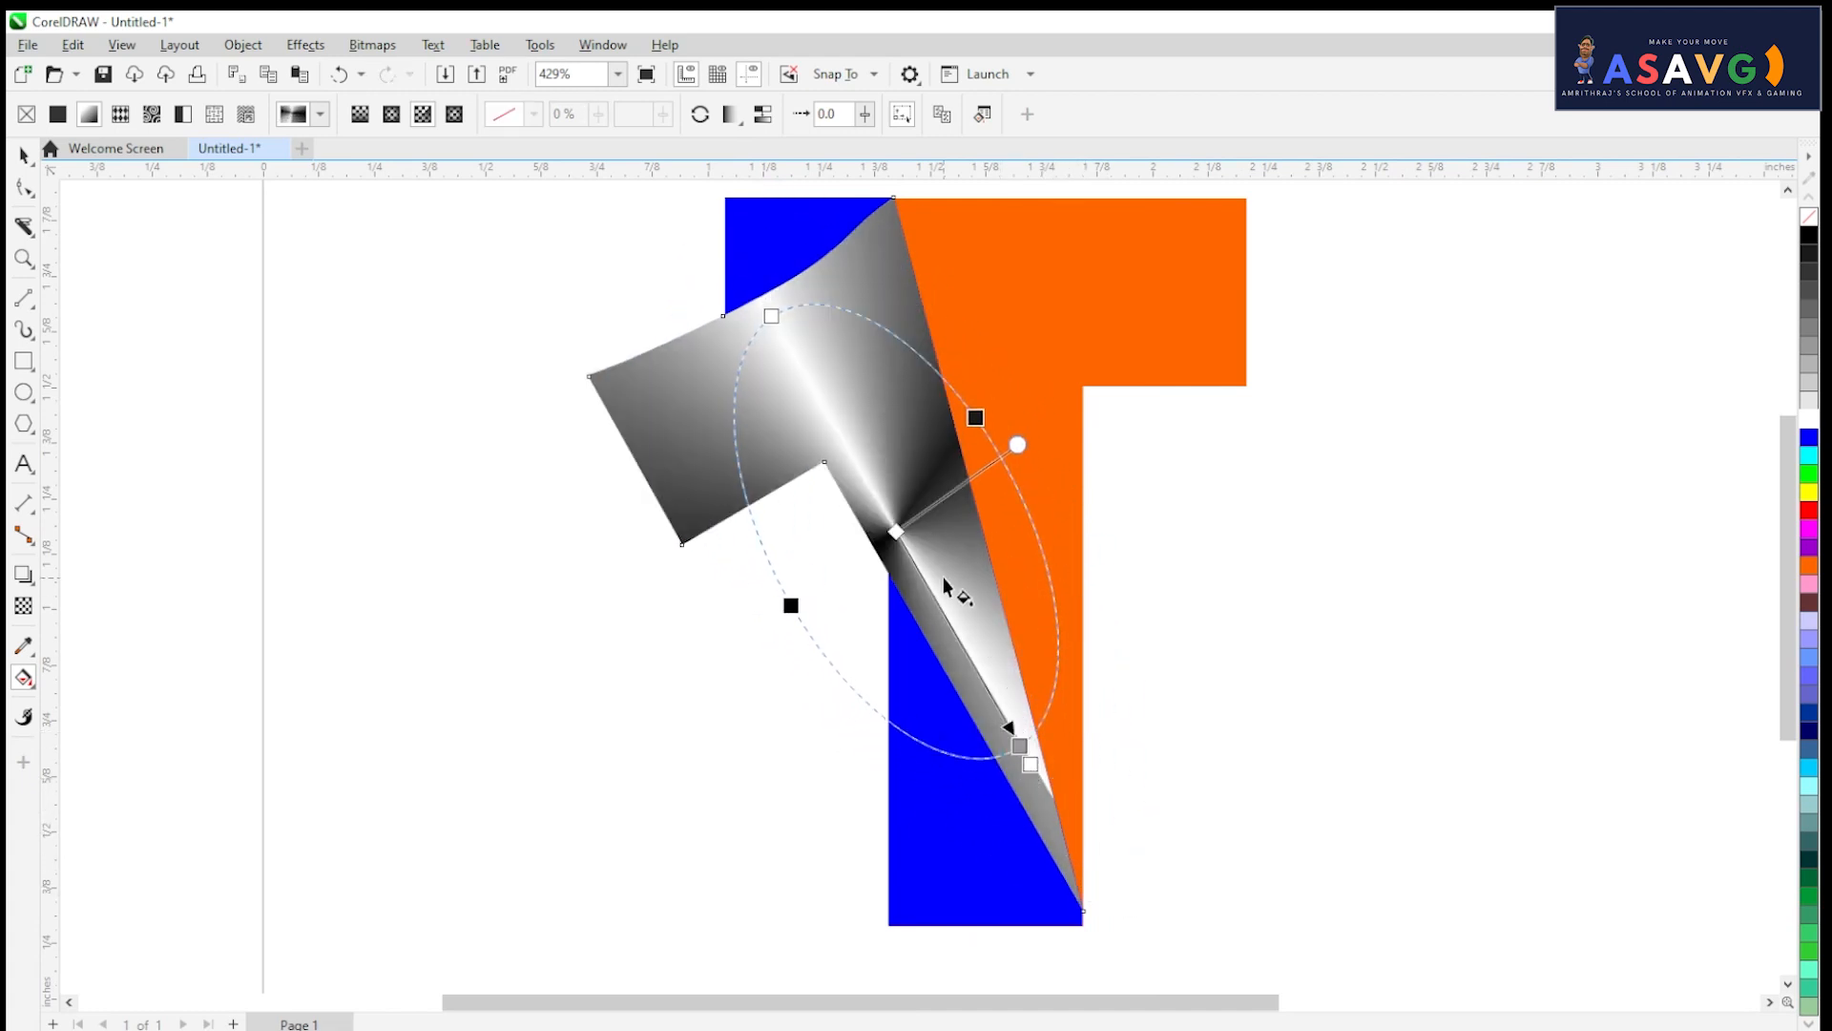
Step: Shift the white colour stop to 54% around the ellipse and extend the conical fill's axis to the leg's lower tip
left_click_drag(900, 534, 904, 541)
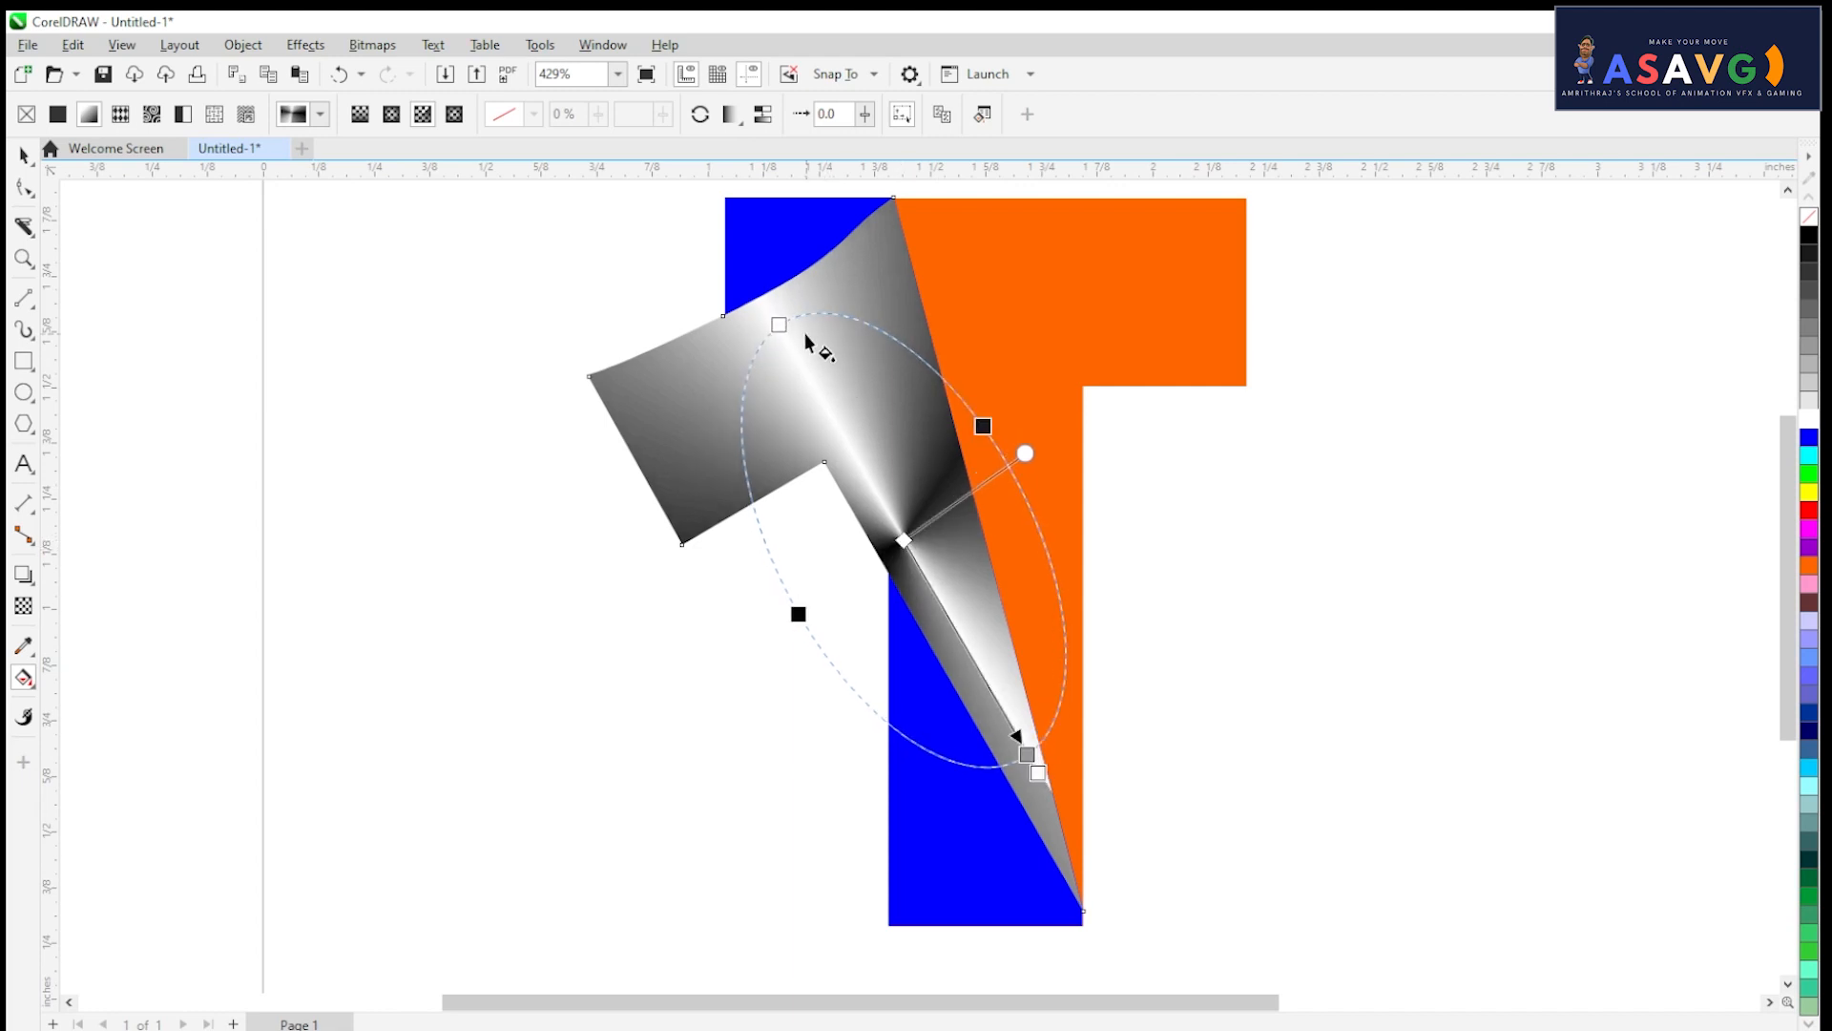
mouse_move(798, 345)
left_mouse_down()
mouse_move(818, 370)
mouse_move(801, 325)
mouse_move(769, 325)
mouse_move(809, 313)
left_mouse_up()
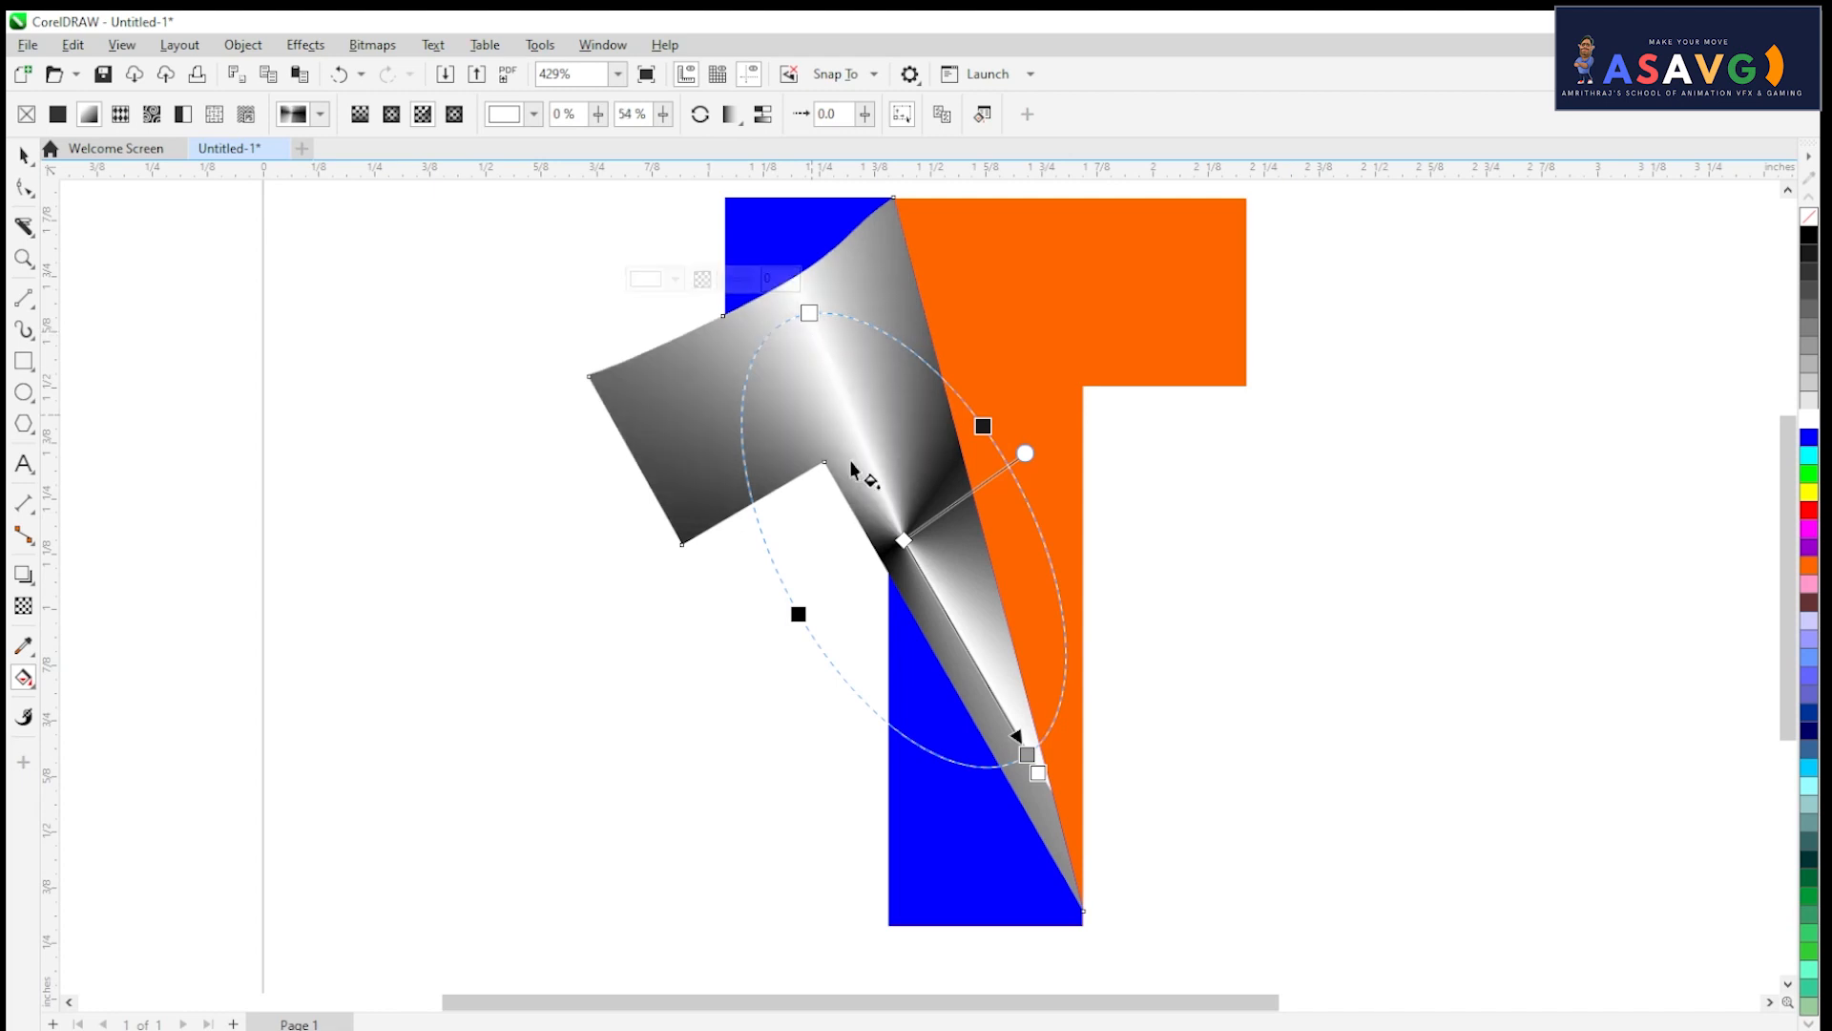
left_click_drag(895, 539, 908, 537)
mouse_move(1035, 449)
left_mouse_down()
mouse_move(1198, 347)
mouse_move(1016, 419)
mouse_move(992, 388)
mouse_move(1021, 452)
left_mouse_up()
left_click_drag(1049, 769, 1111, 937)
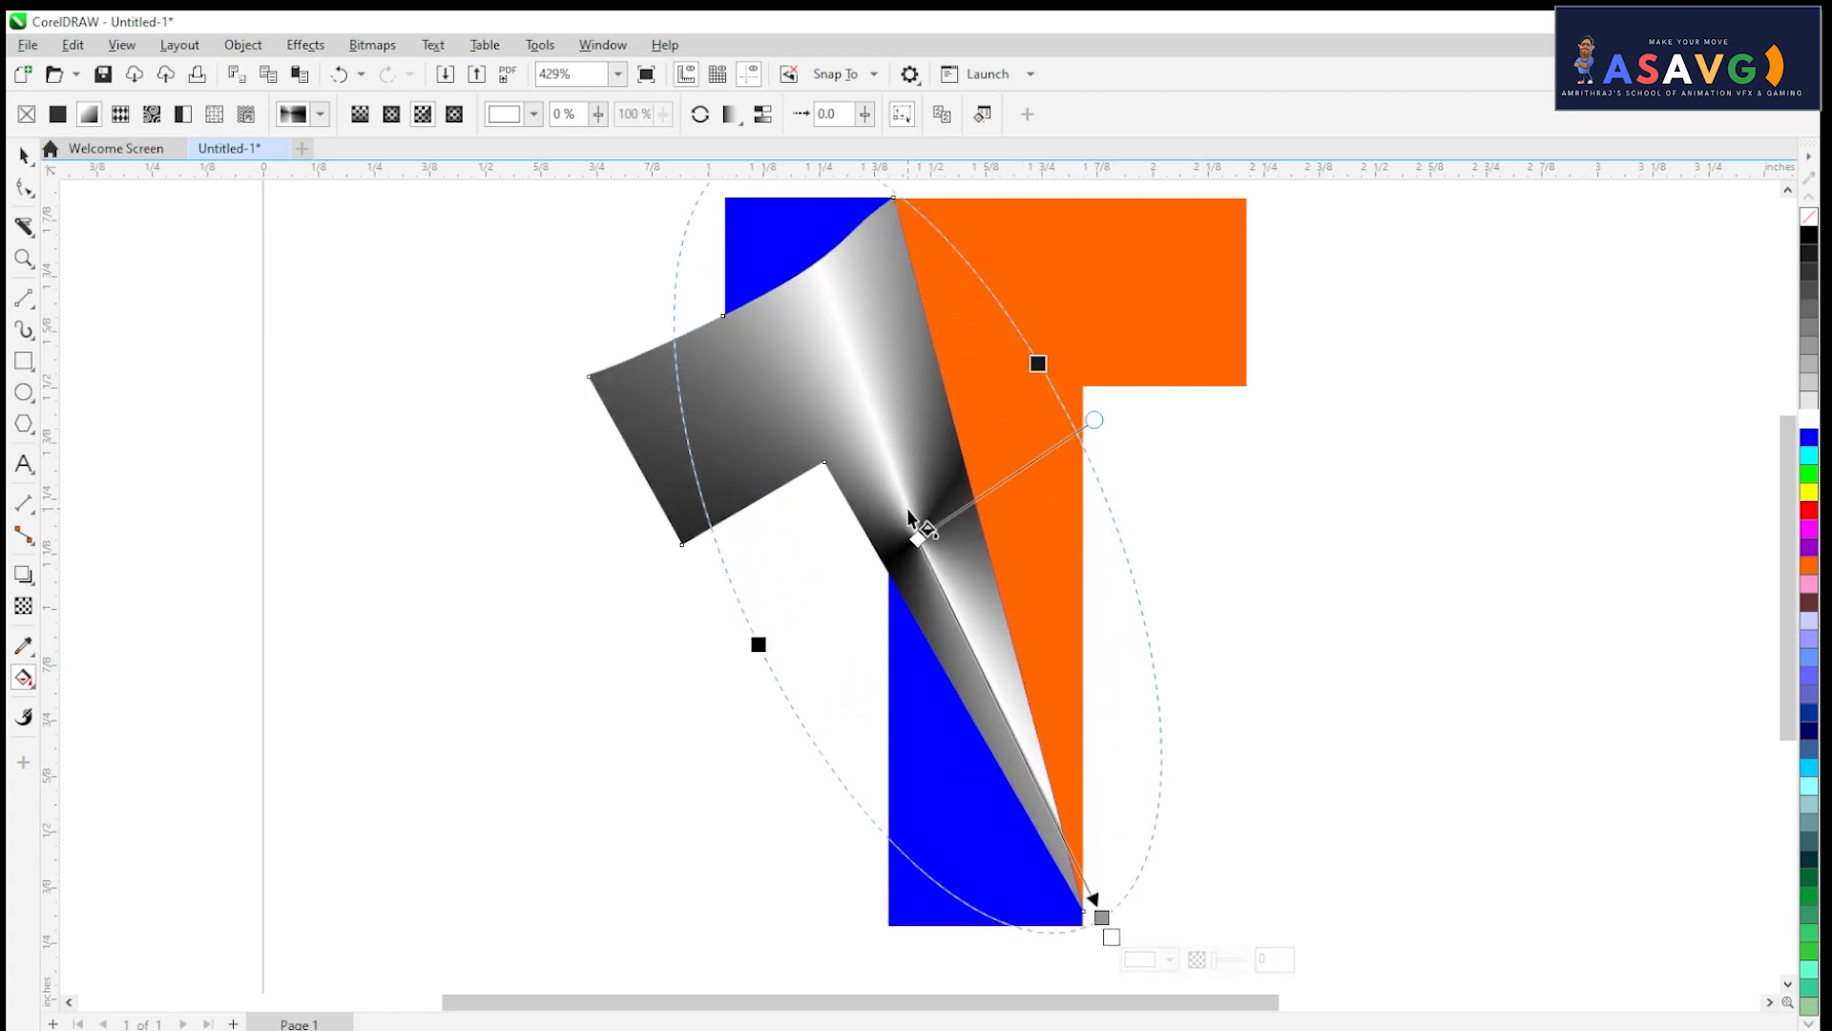
Step: Shift the conical fill's centre toward the orange edge of the leg and readjust the ellipse's width
mouse_move(917, 539)
left_mouse_down()
mouse_move(947, 572)
mouse_move(947, 543)
left_mouse_up()
left_click_drag(1111, 430, 1021, 509)
mouse_move(1085, 444)
left_mouse_down()
mouse_move(1288, 290)
mouse_move(1202, 335)
mouse_move(1106, 427)
left_mouse_up()
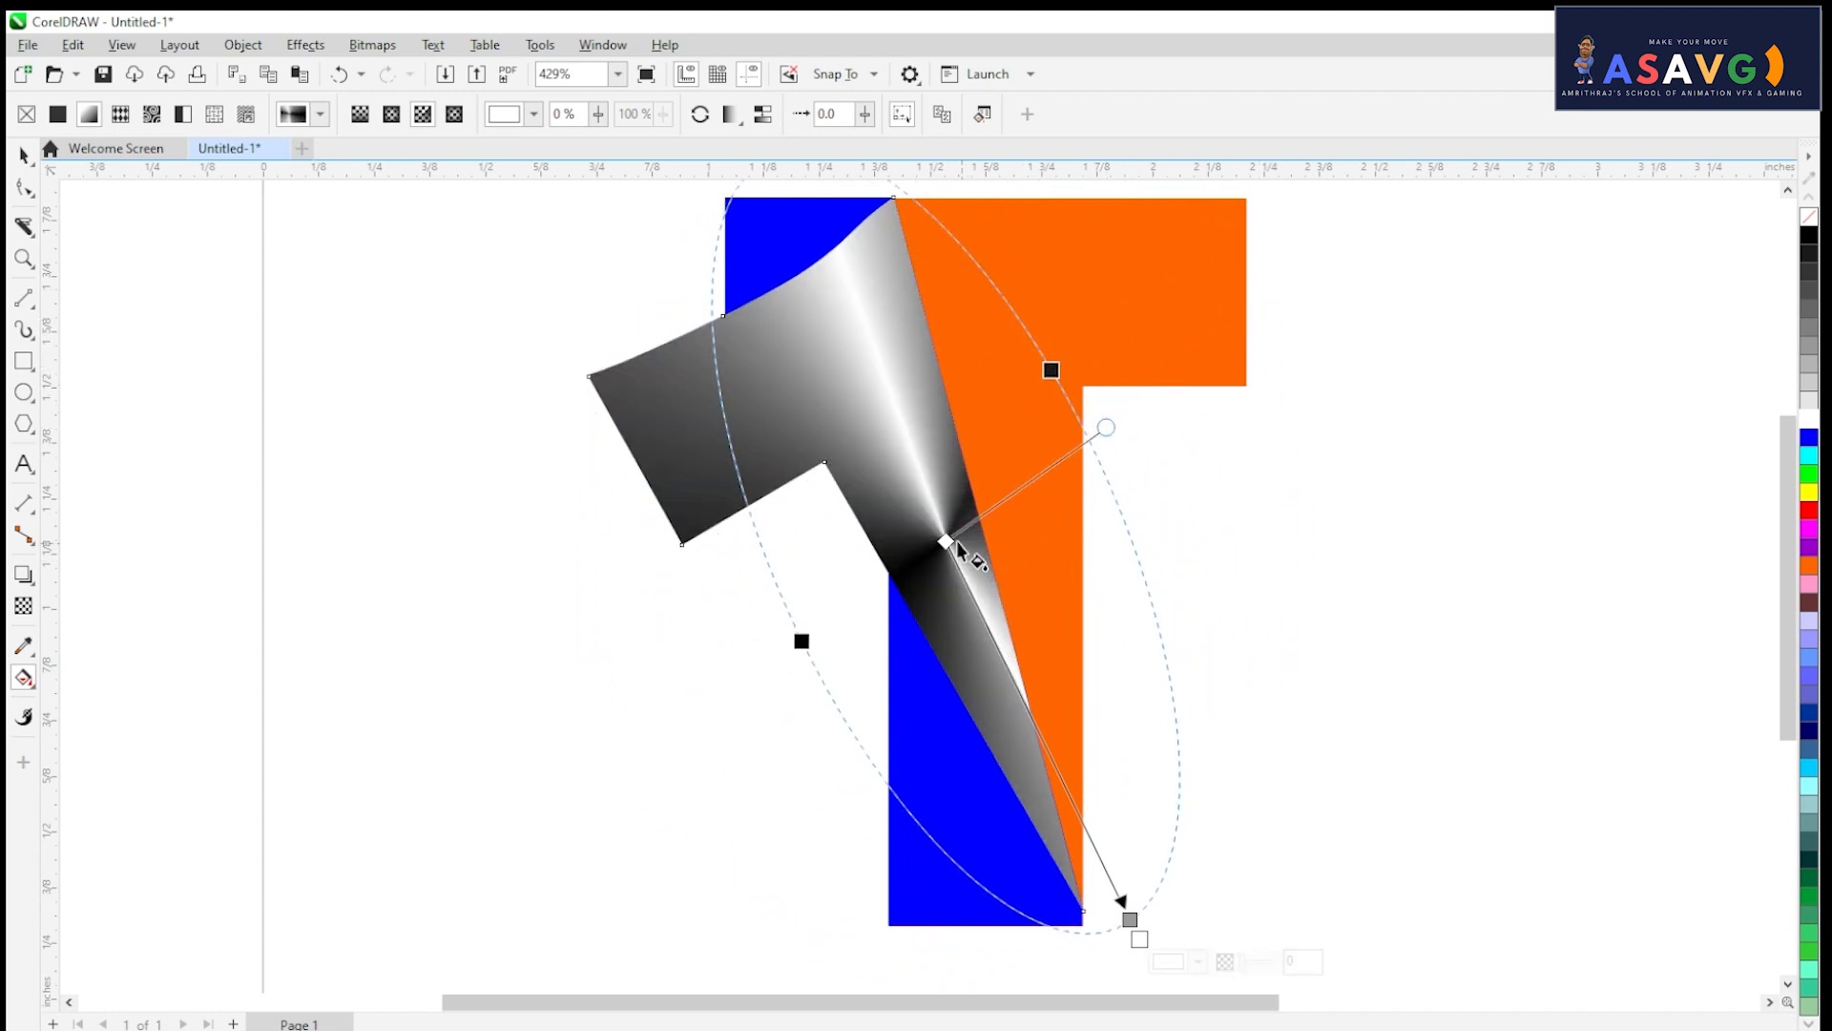
mouse_move(957, 544)
left_mouse_down()
mouse_move(1001, 504)
mouse_move(939, 552)
left_mouse_up()
left_click_drag(796, 653, 740, 662)
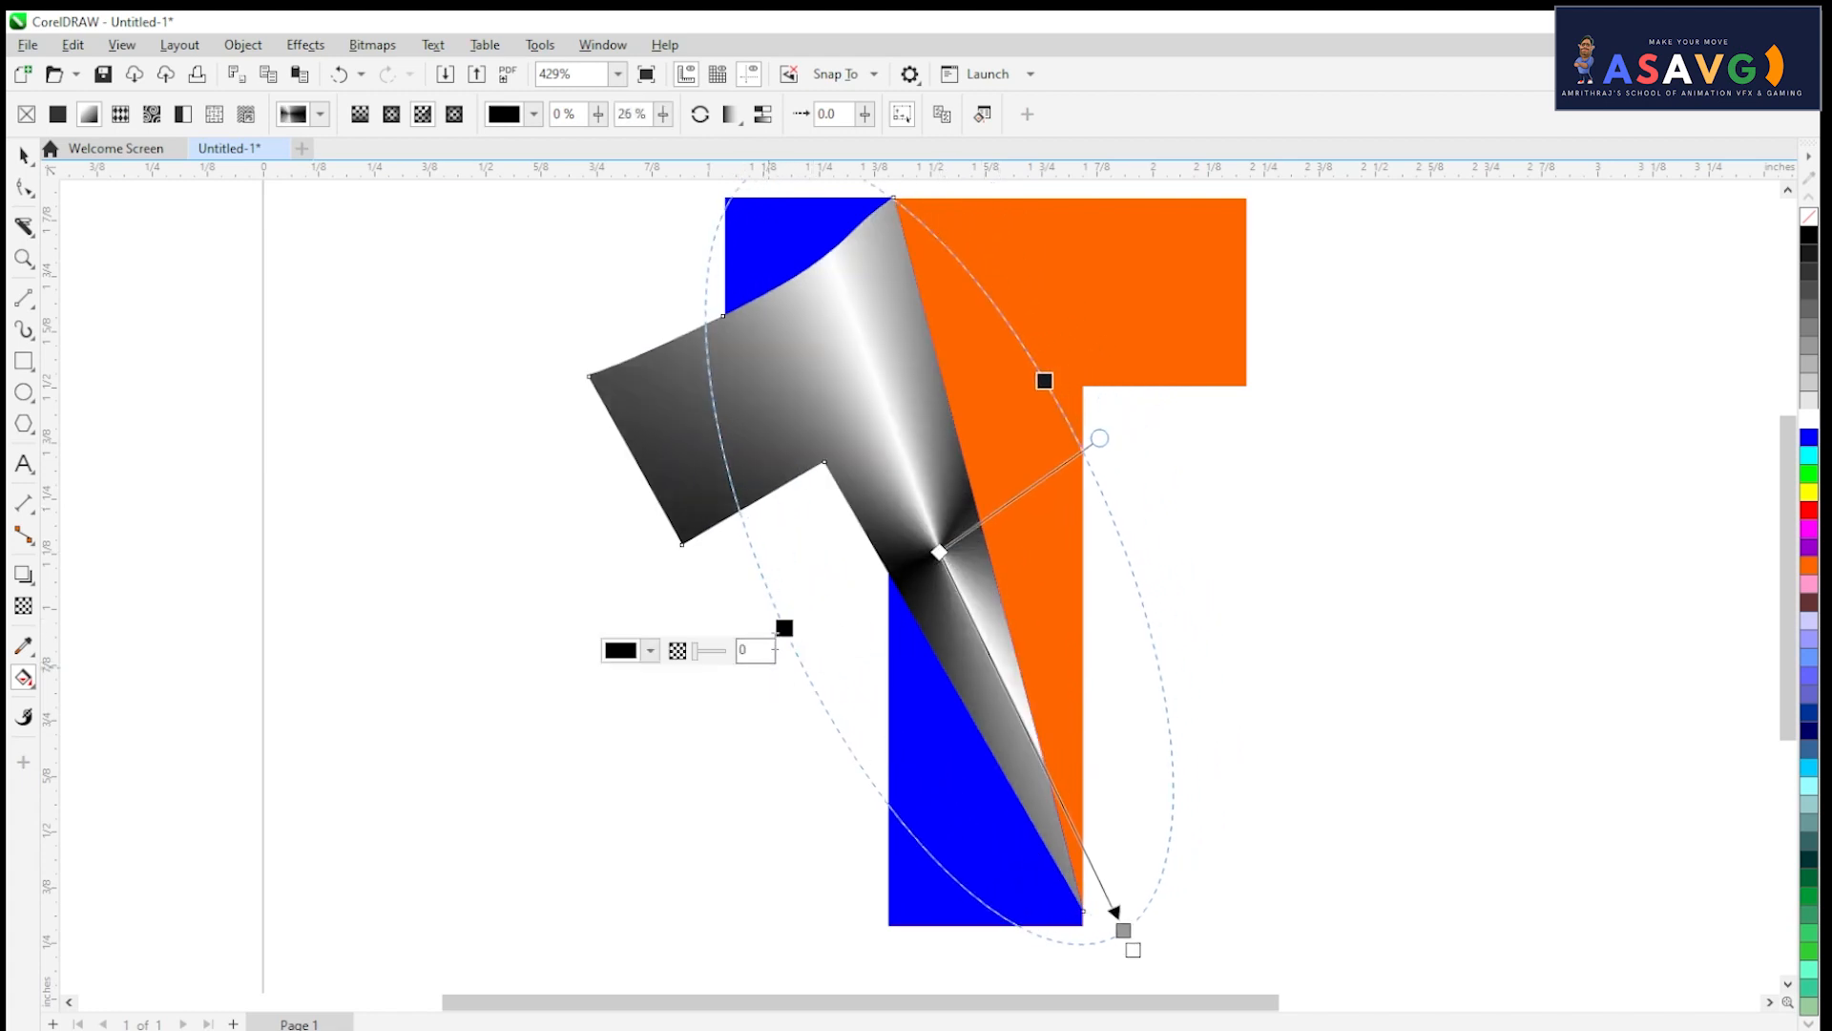
Step: Add a 50% Black and a 60% Black colour stop to the ellipse between the white and black stops
left_click_drag(884, 497, 920, 569)
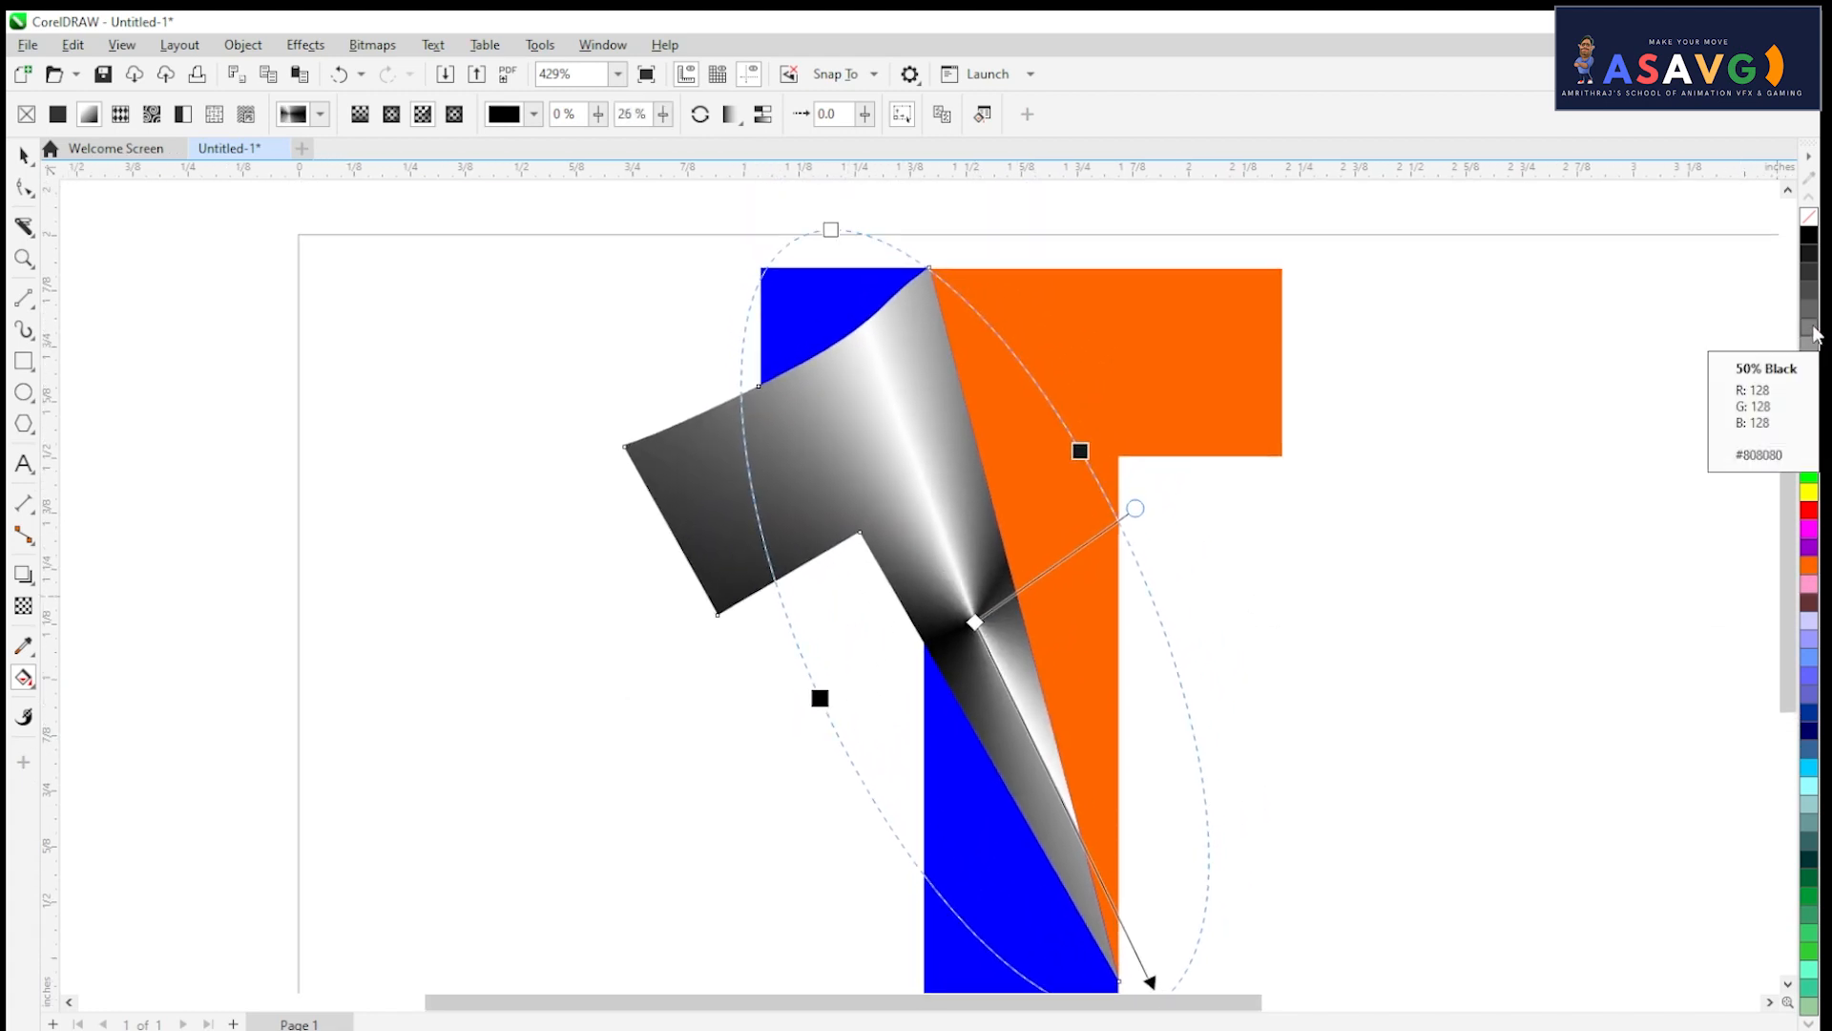
left_click_drag(1818, 344, 878, 386)
left_click_drag(741, 426, 742, 427)
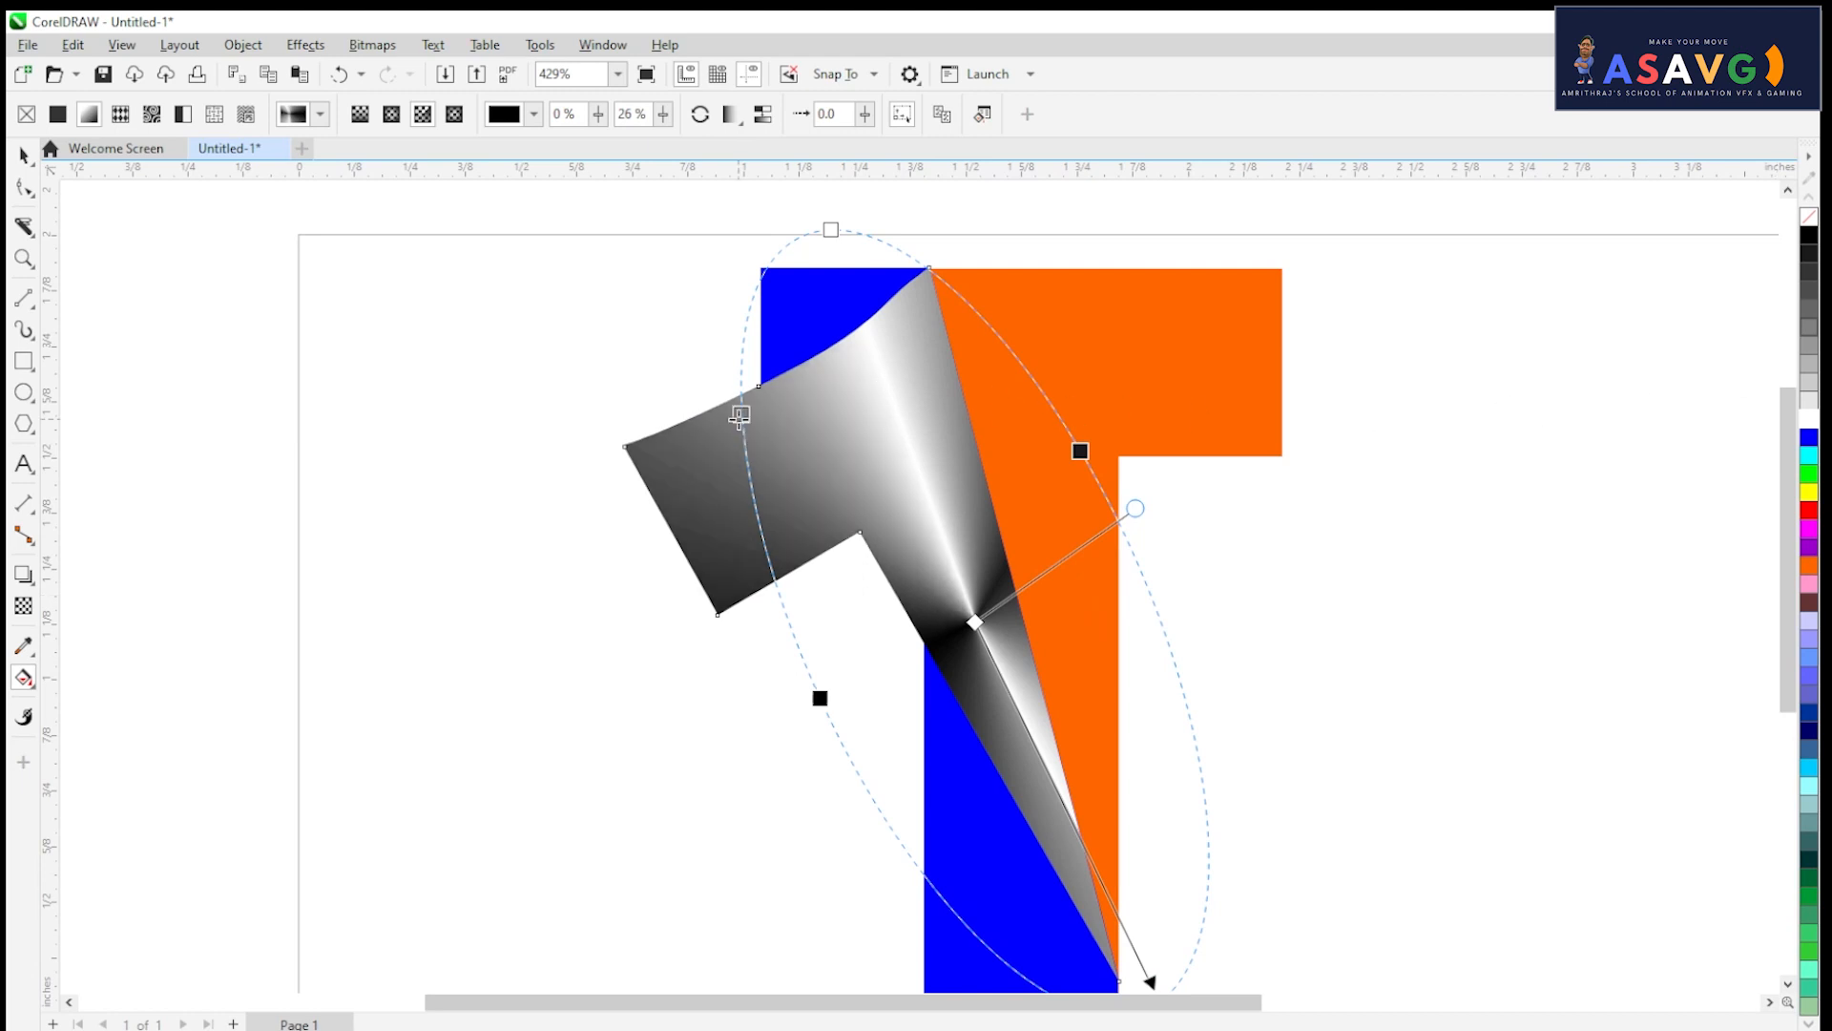
scroll(1248, 568, "up", 2)
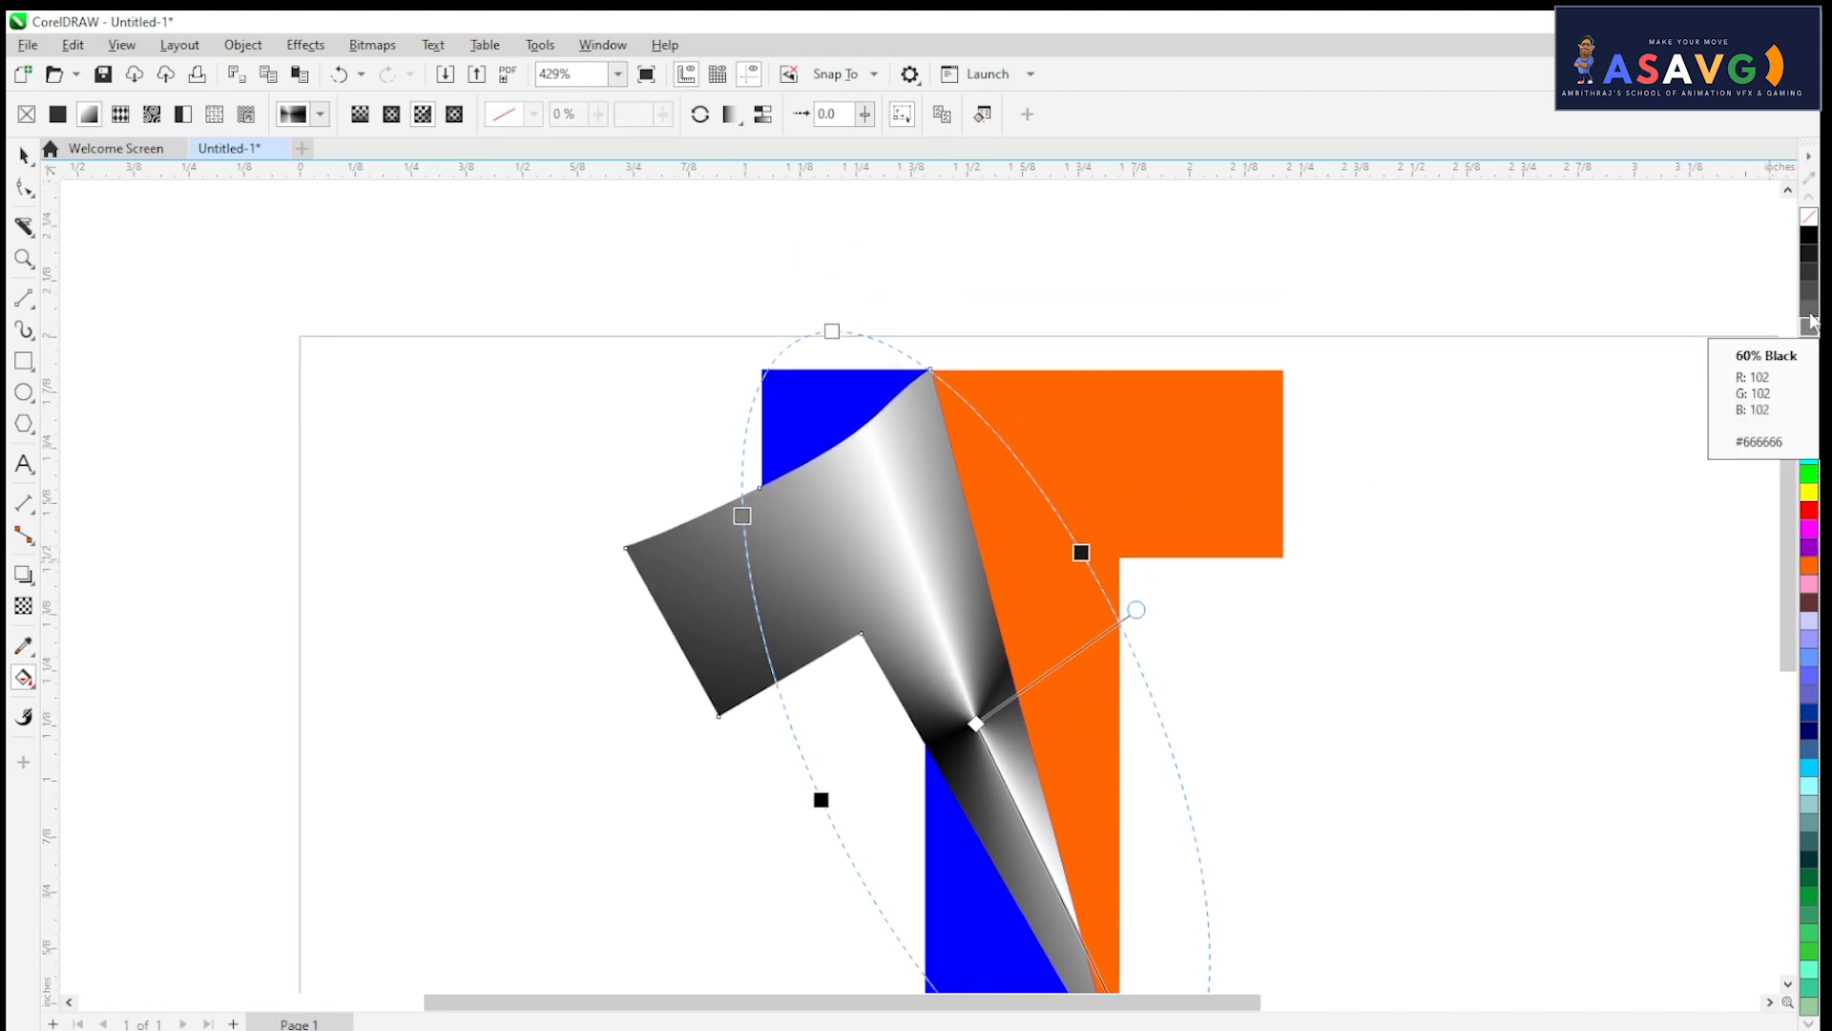
left_click_drag(867, 396, 758, 395)
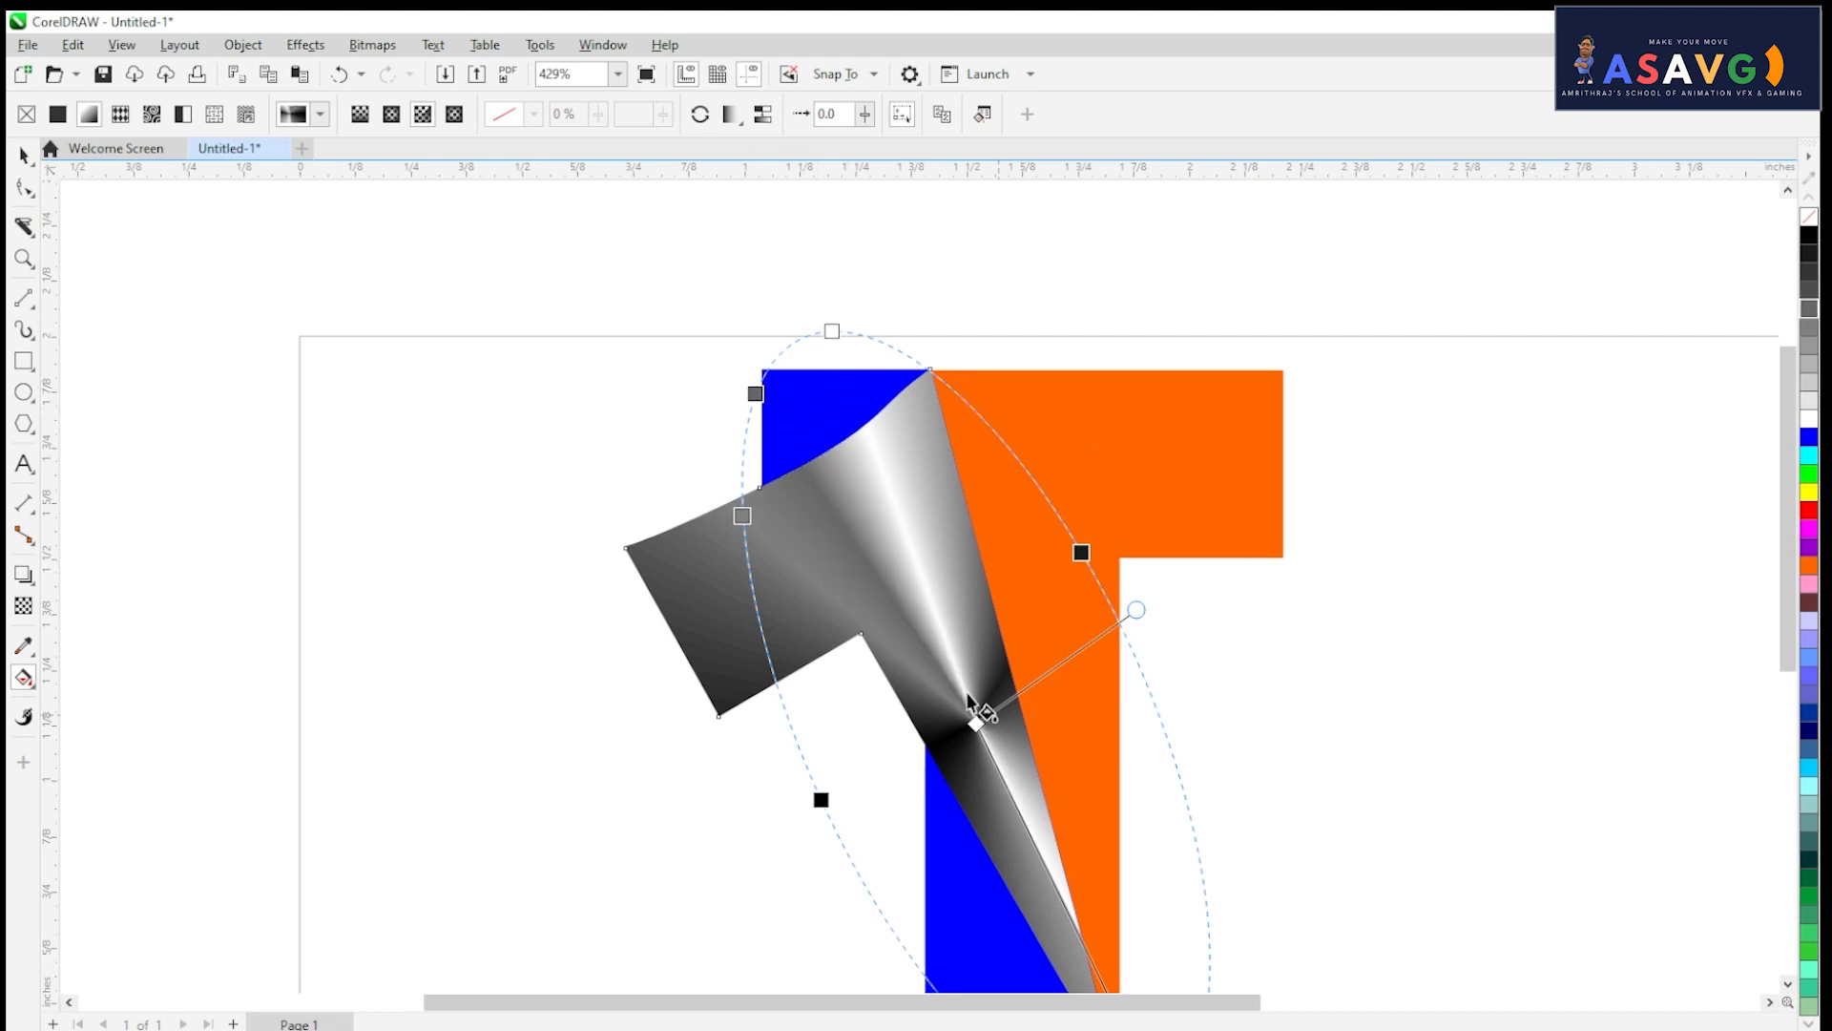
mouse_move(972, 725)
left_mouse_down()
mouse_move(1005, 717)
mouse_move(969, 725)
left_mouse_up()
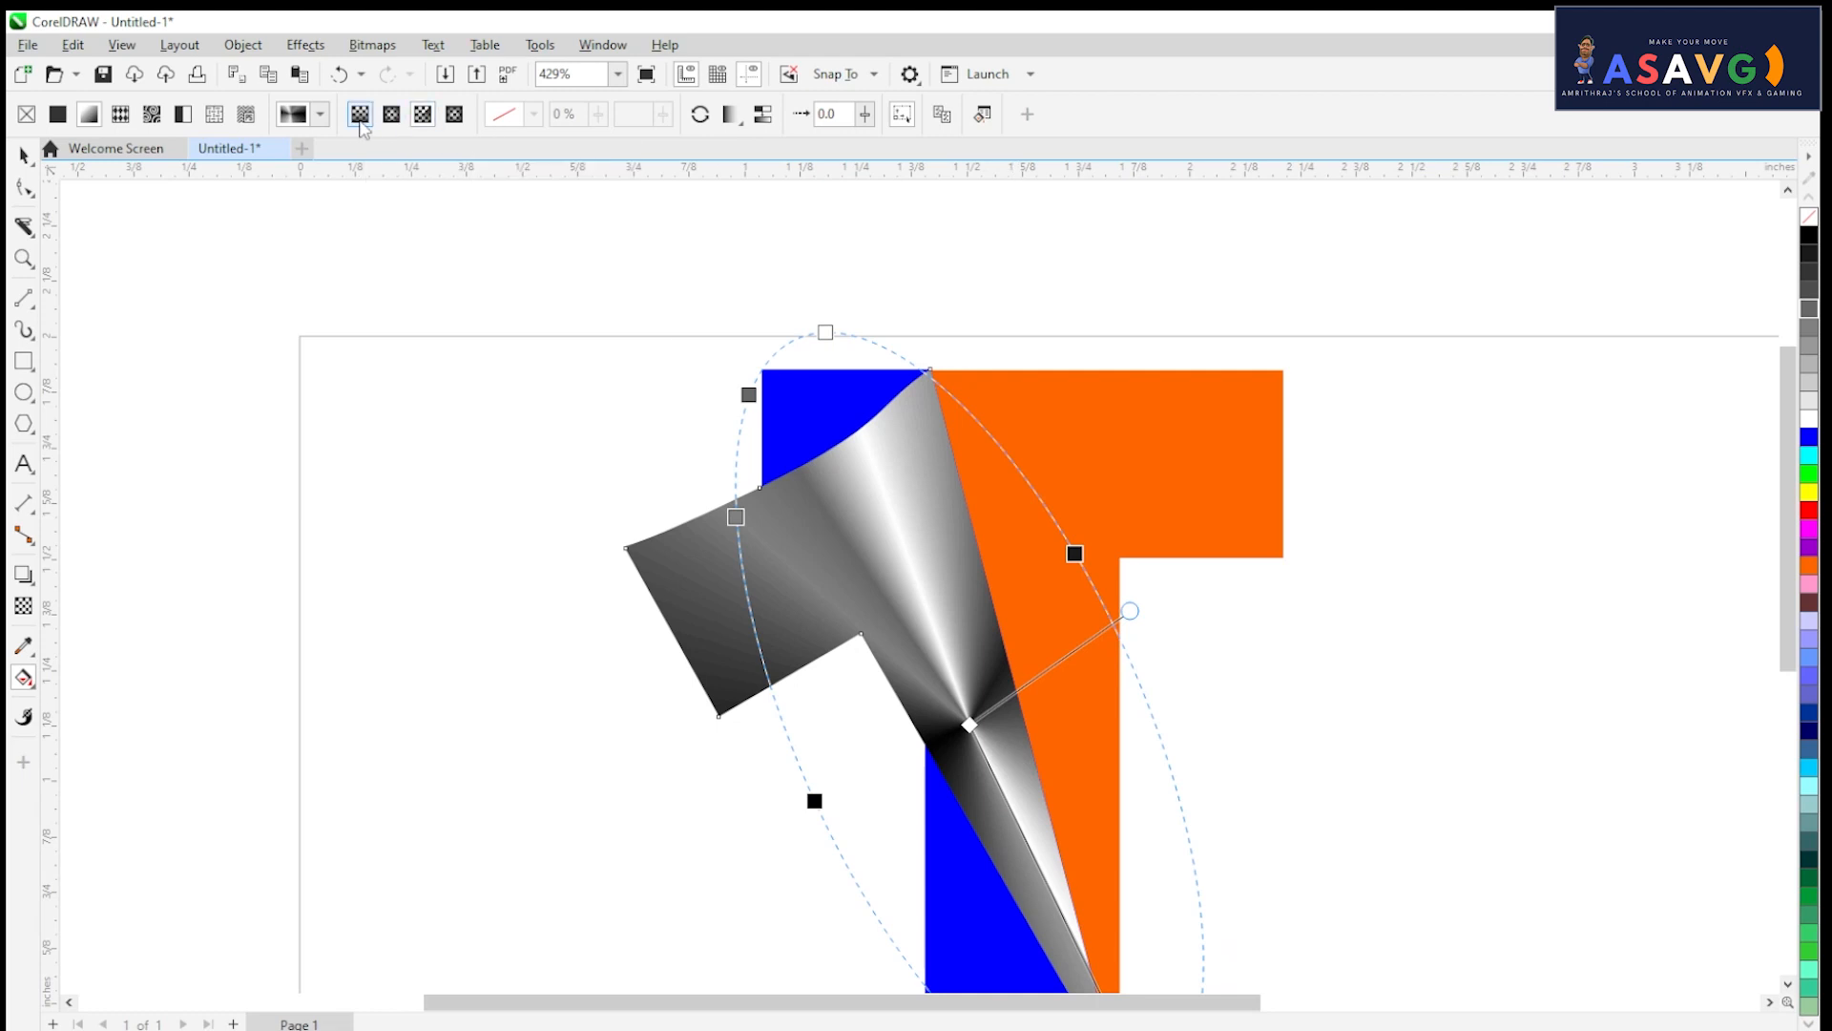
Step: Try a linear fountain fill on the folded piece and return it to a conical fountain fill
left_click(360, 119)
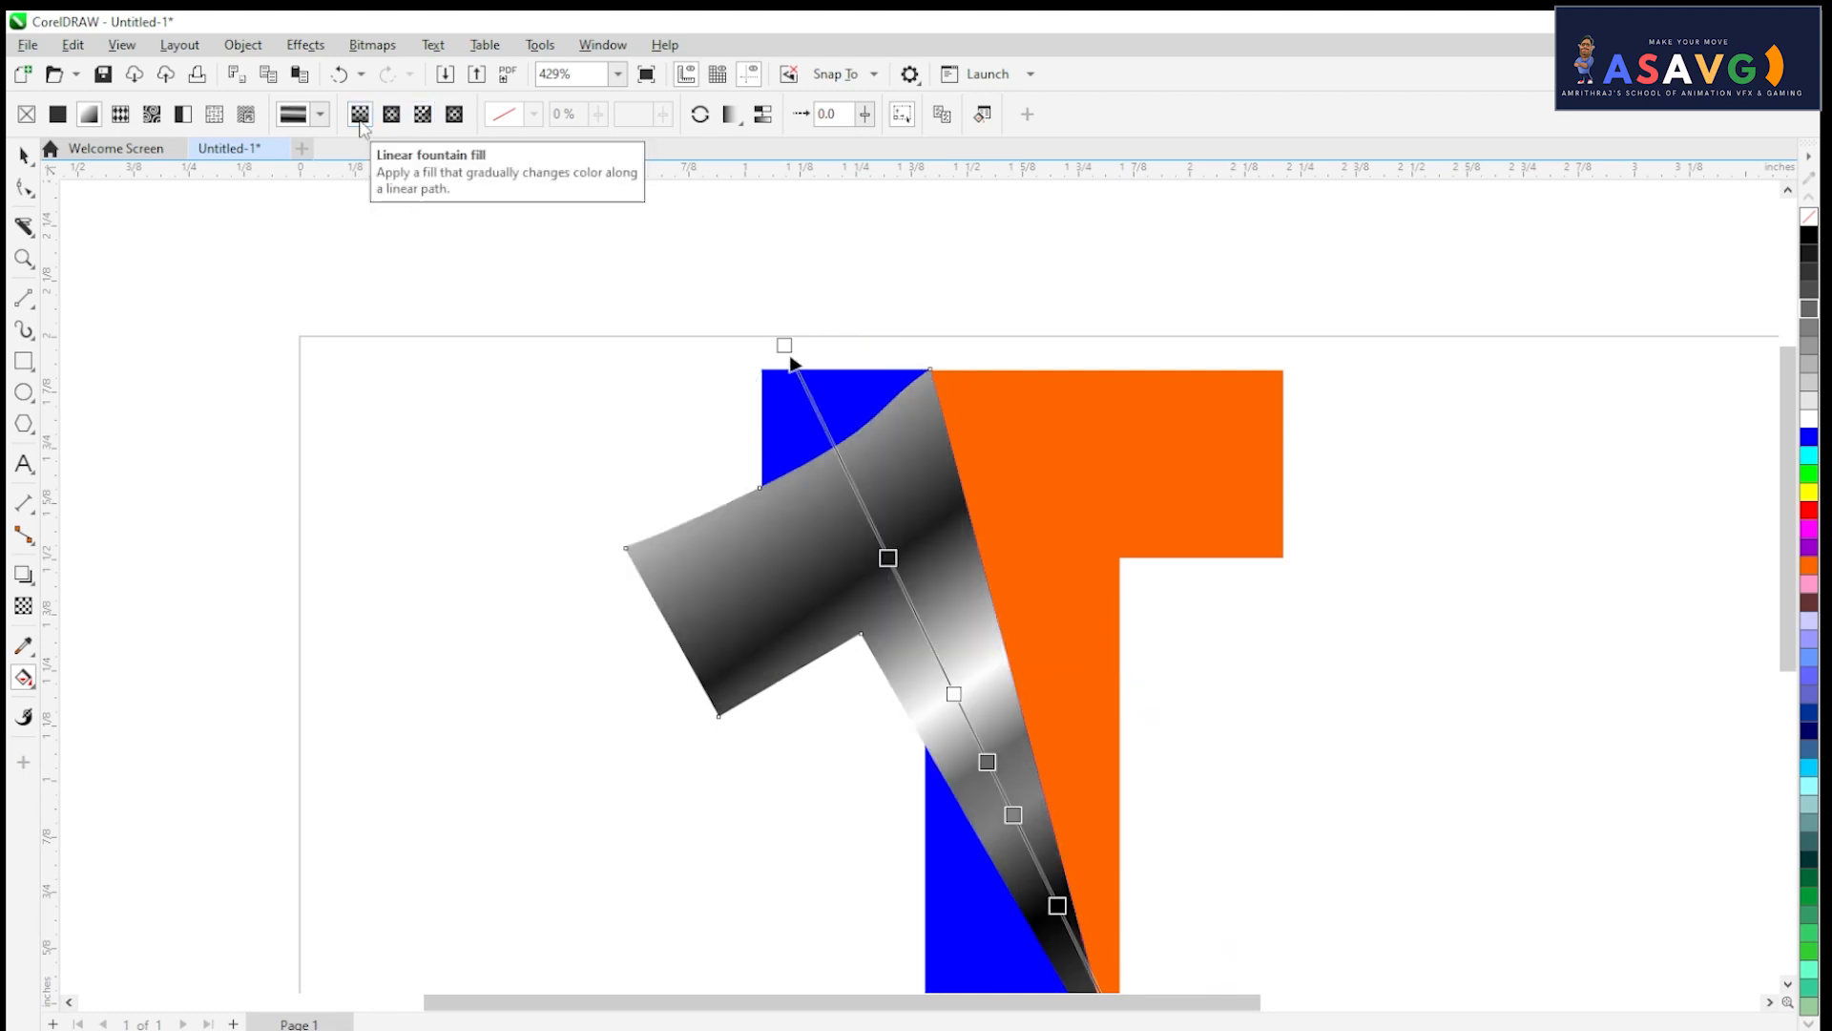
left_click(422, 115)
left_click_drag(972, 572, 953, 452)
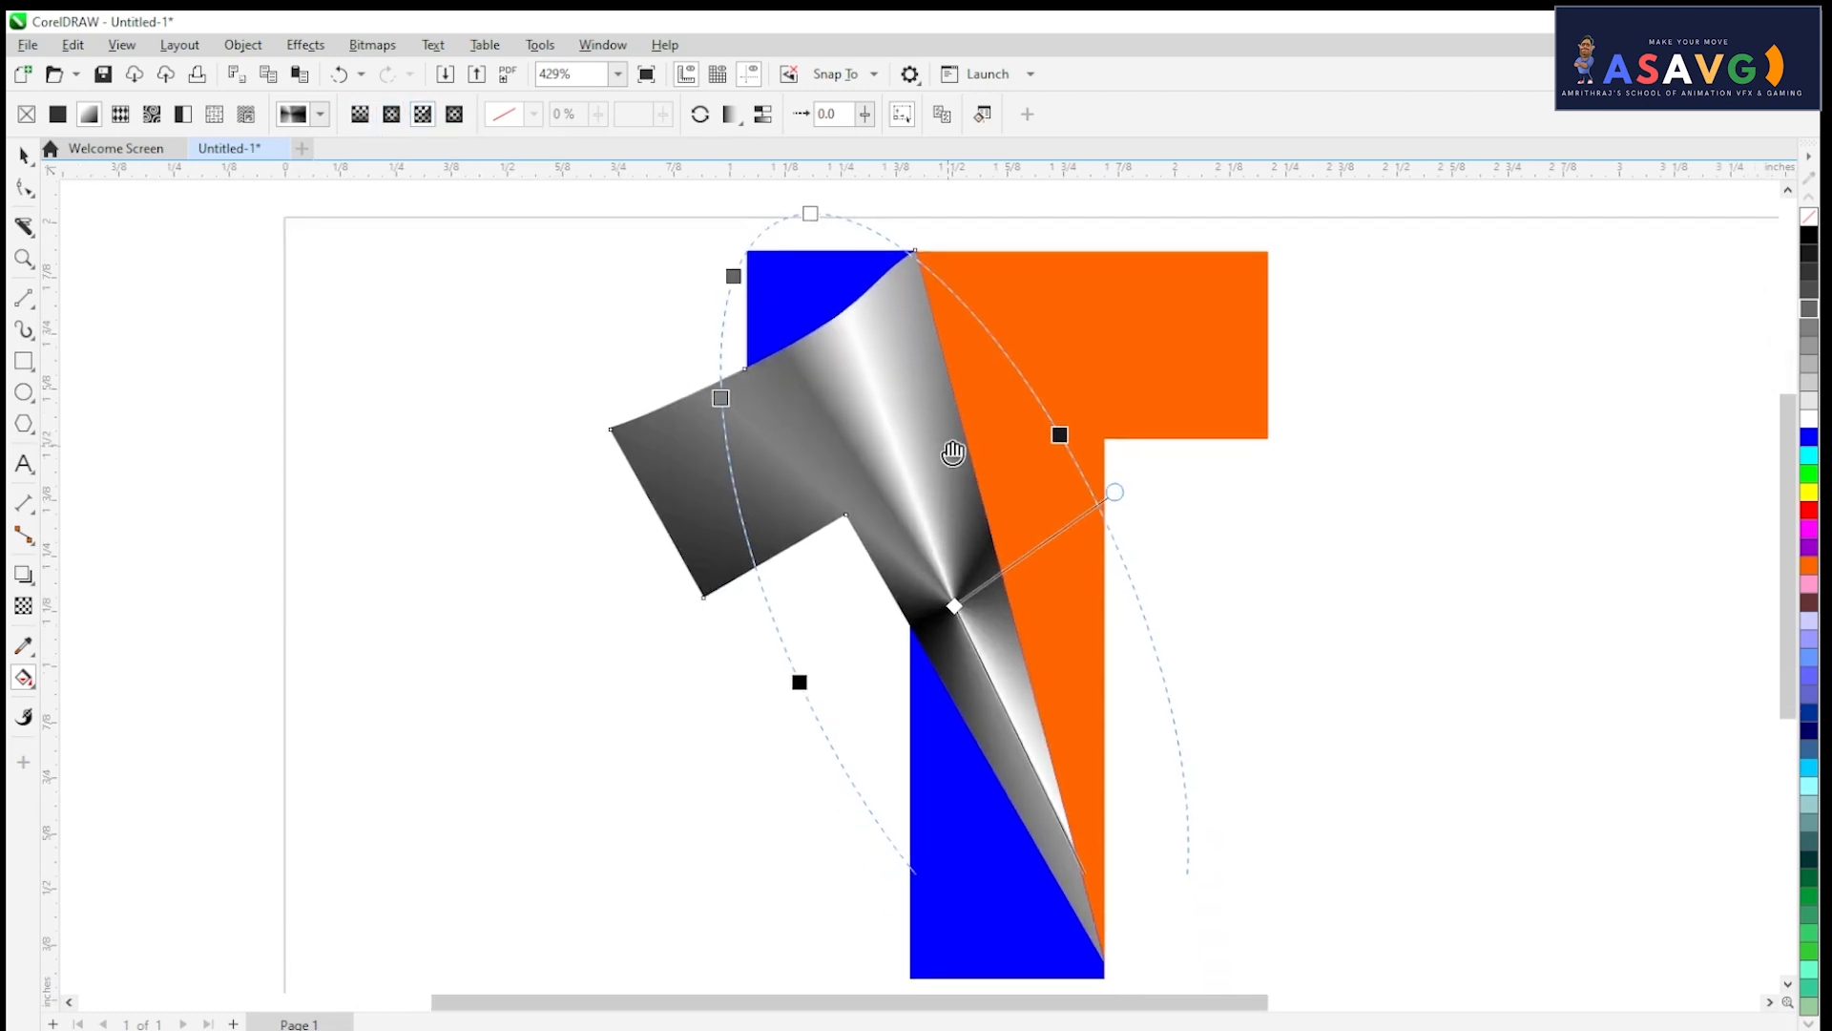
scroll(959, 611, "up", 3)
left_click_drag(959, 607, 957, 568)
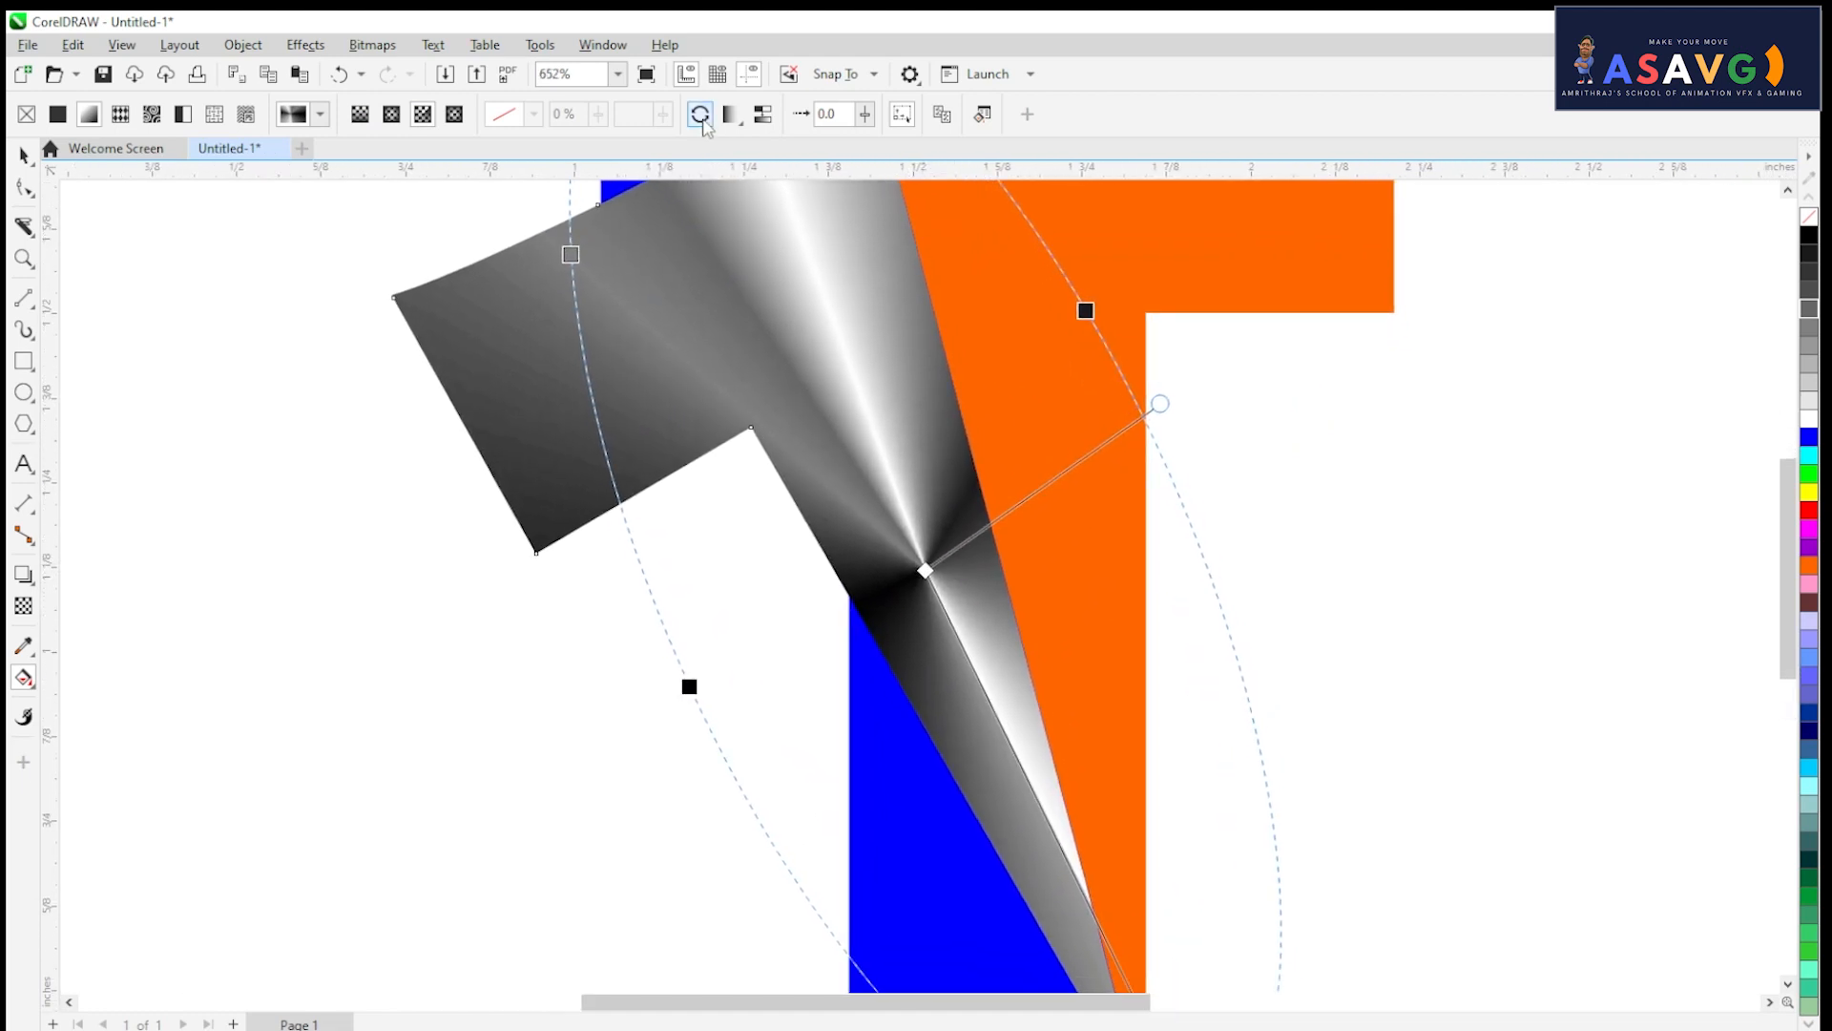
Step: Try reversing the fill and the Repeat and Mirror and Repeat arrangements, and restore Default Fountain Fill
left_click(701, 118)
left_click(702, 116)
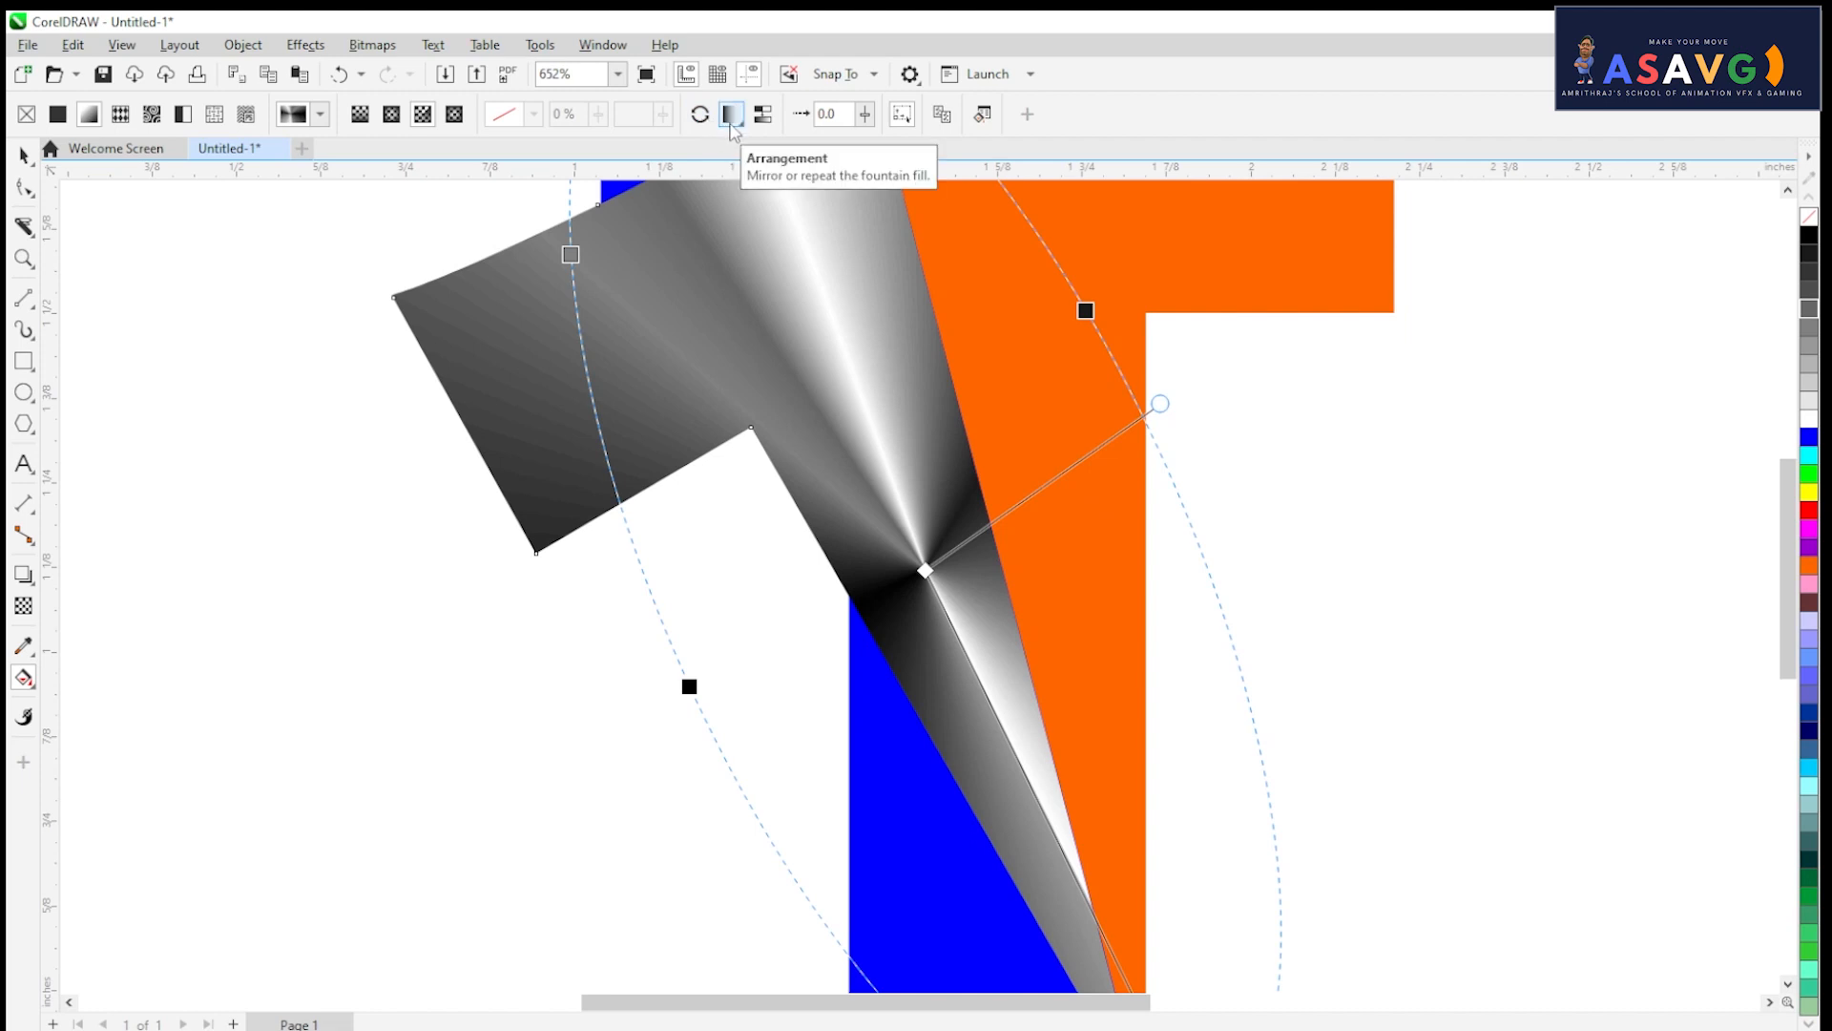
left_click(731, 116)
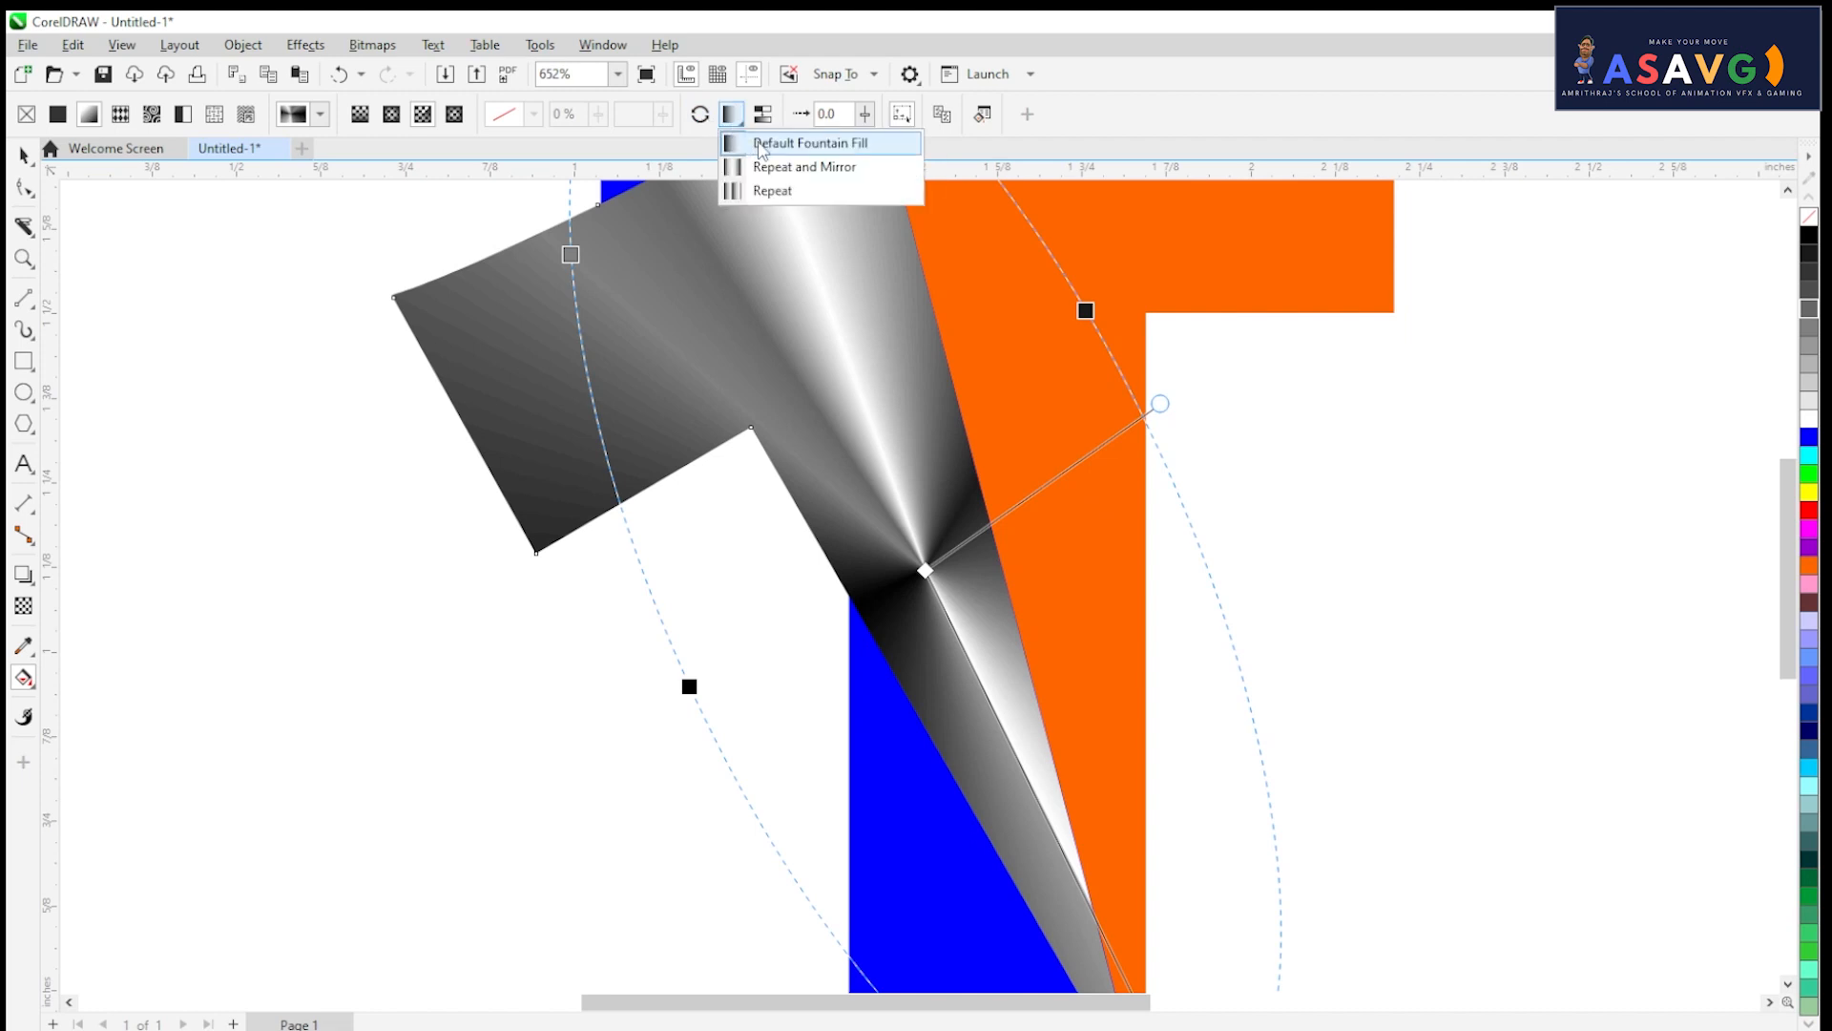
left_click(763, 142)
left_click(732, 115)
left_click(754, 166)
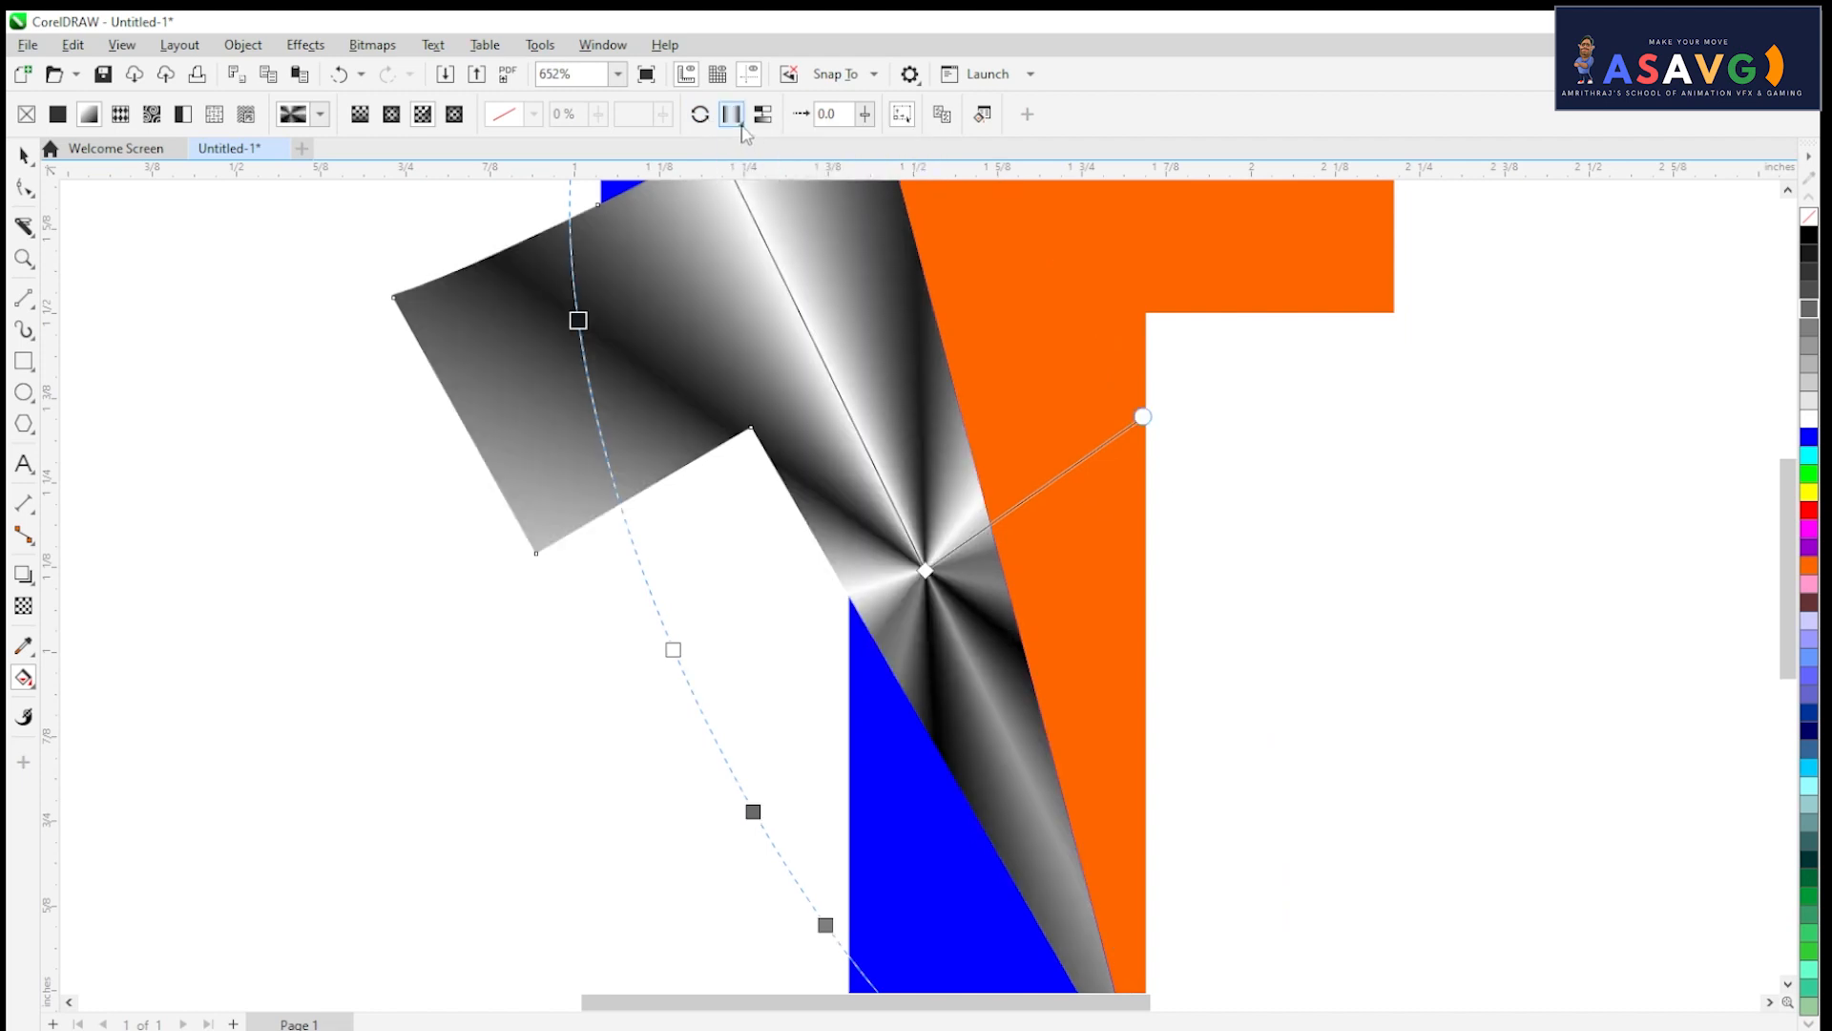
left_click(732, 115)
left_click(769, 191)
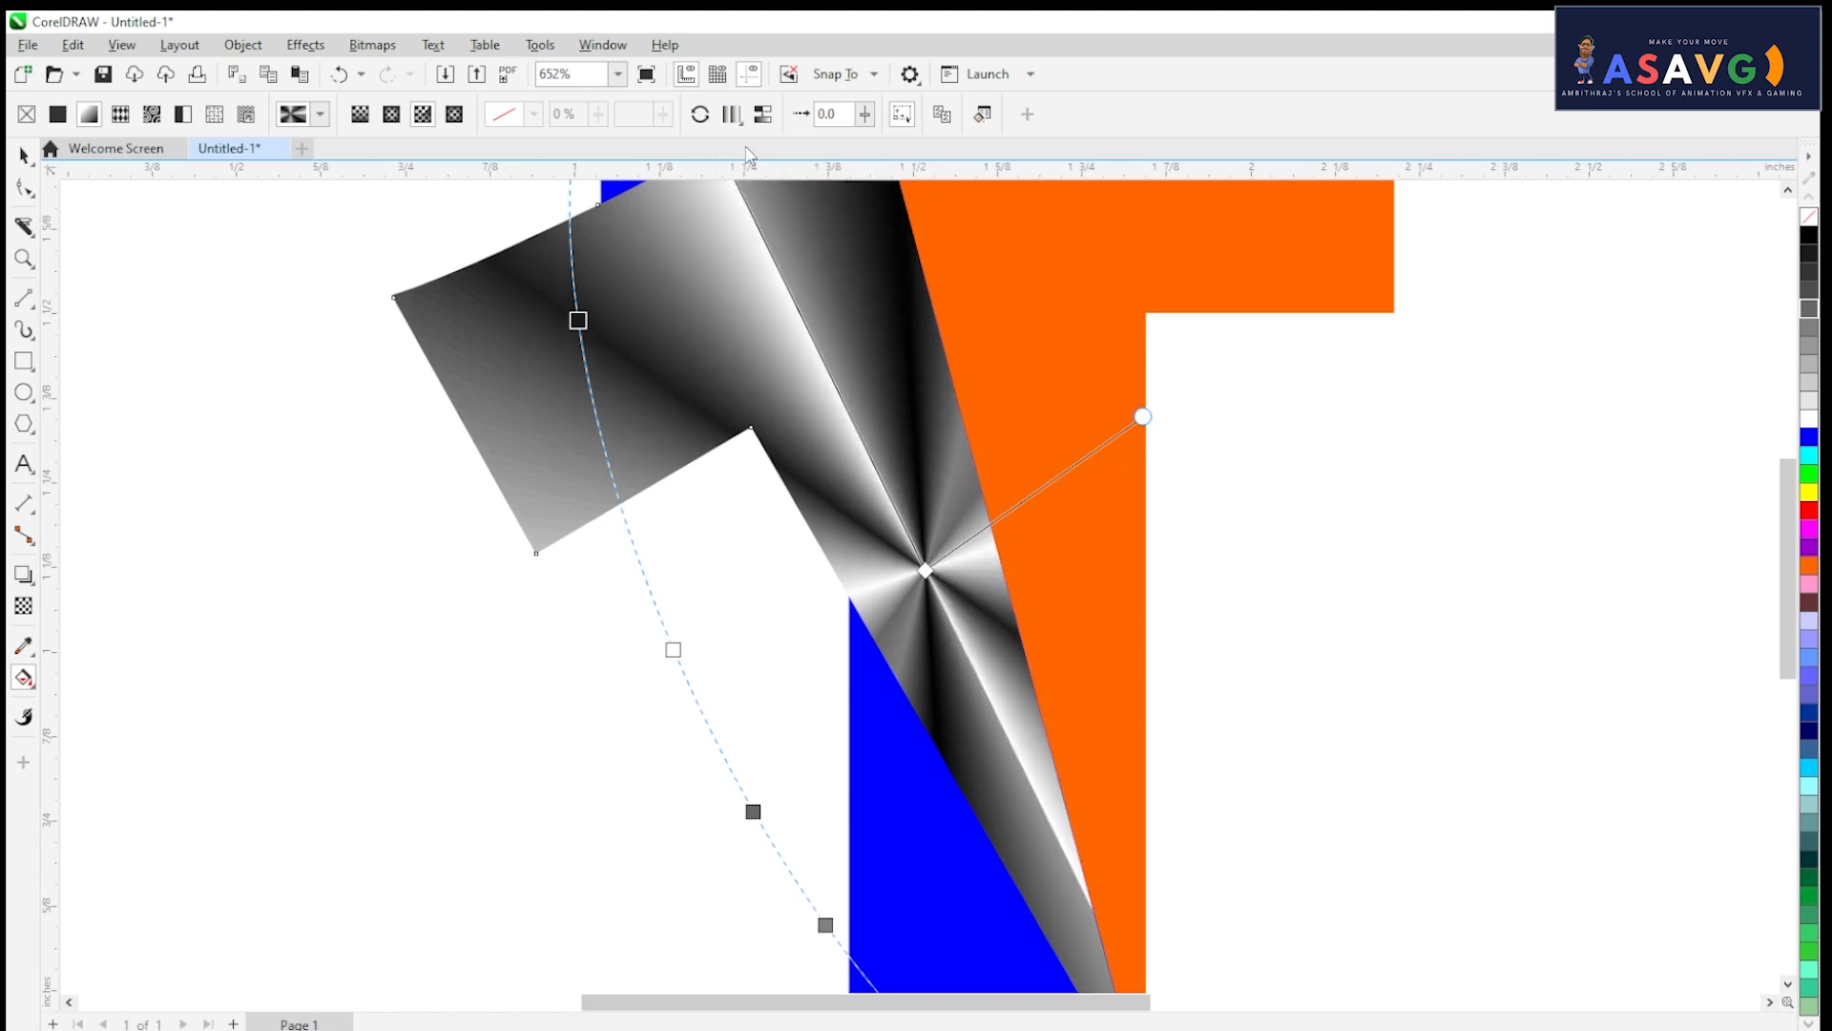
left_click(732, 115)
left_click(763, 142)
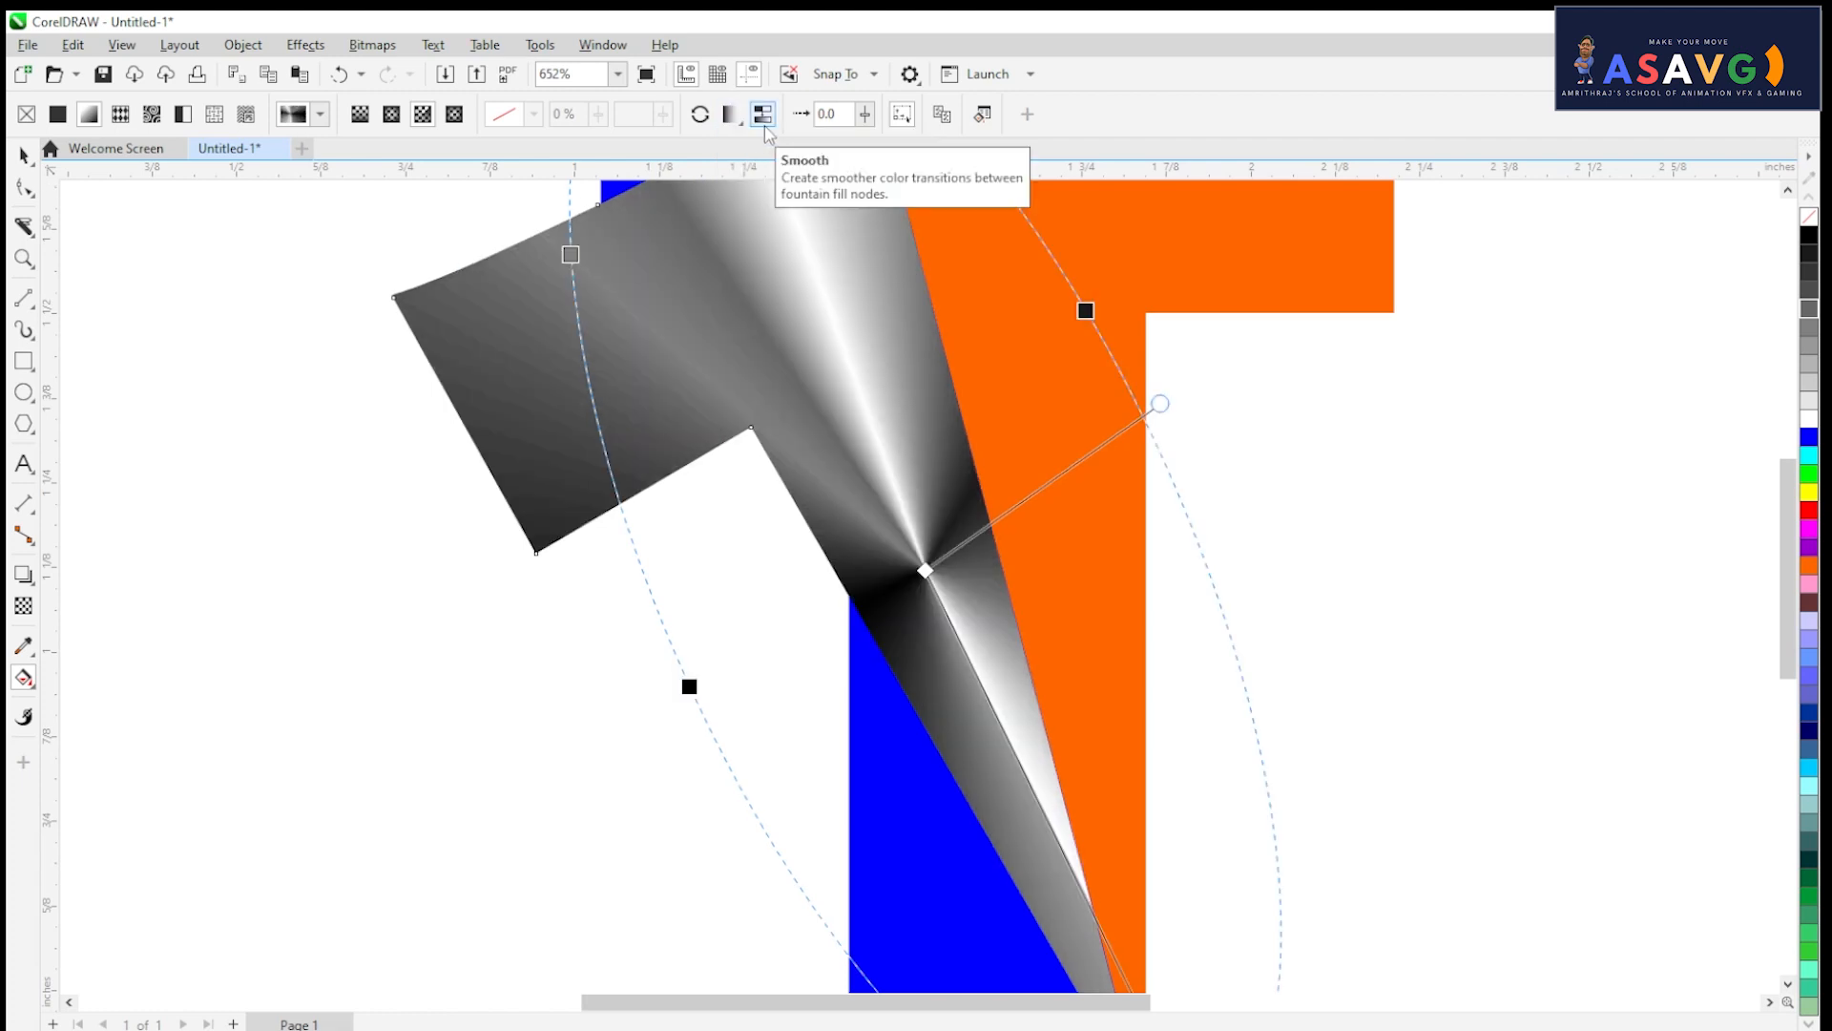
Step: Turn on Smooth colour transitions for the conical fill and narrow its ellipse slightly
left_click(764, 124)
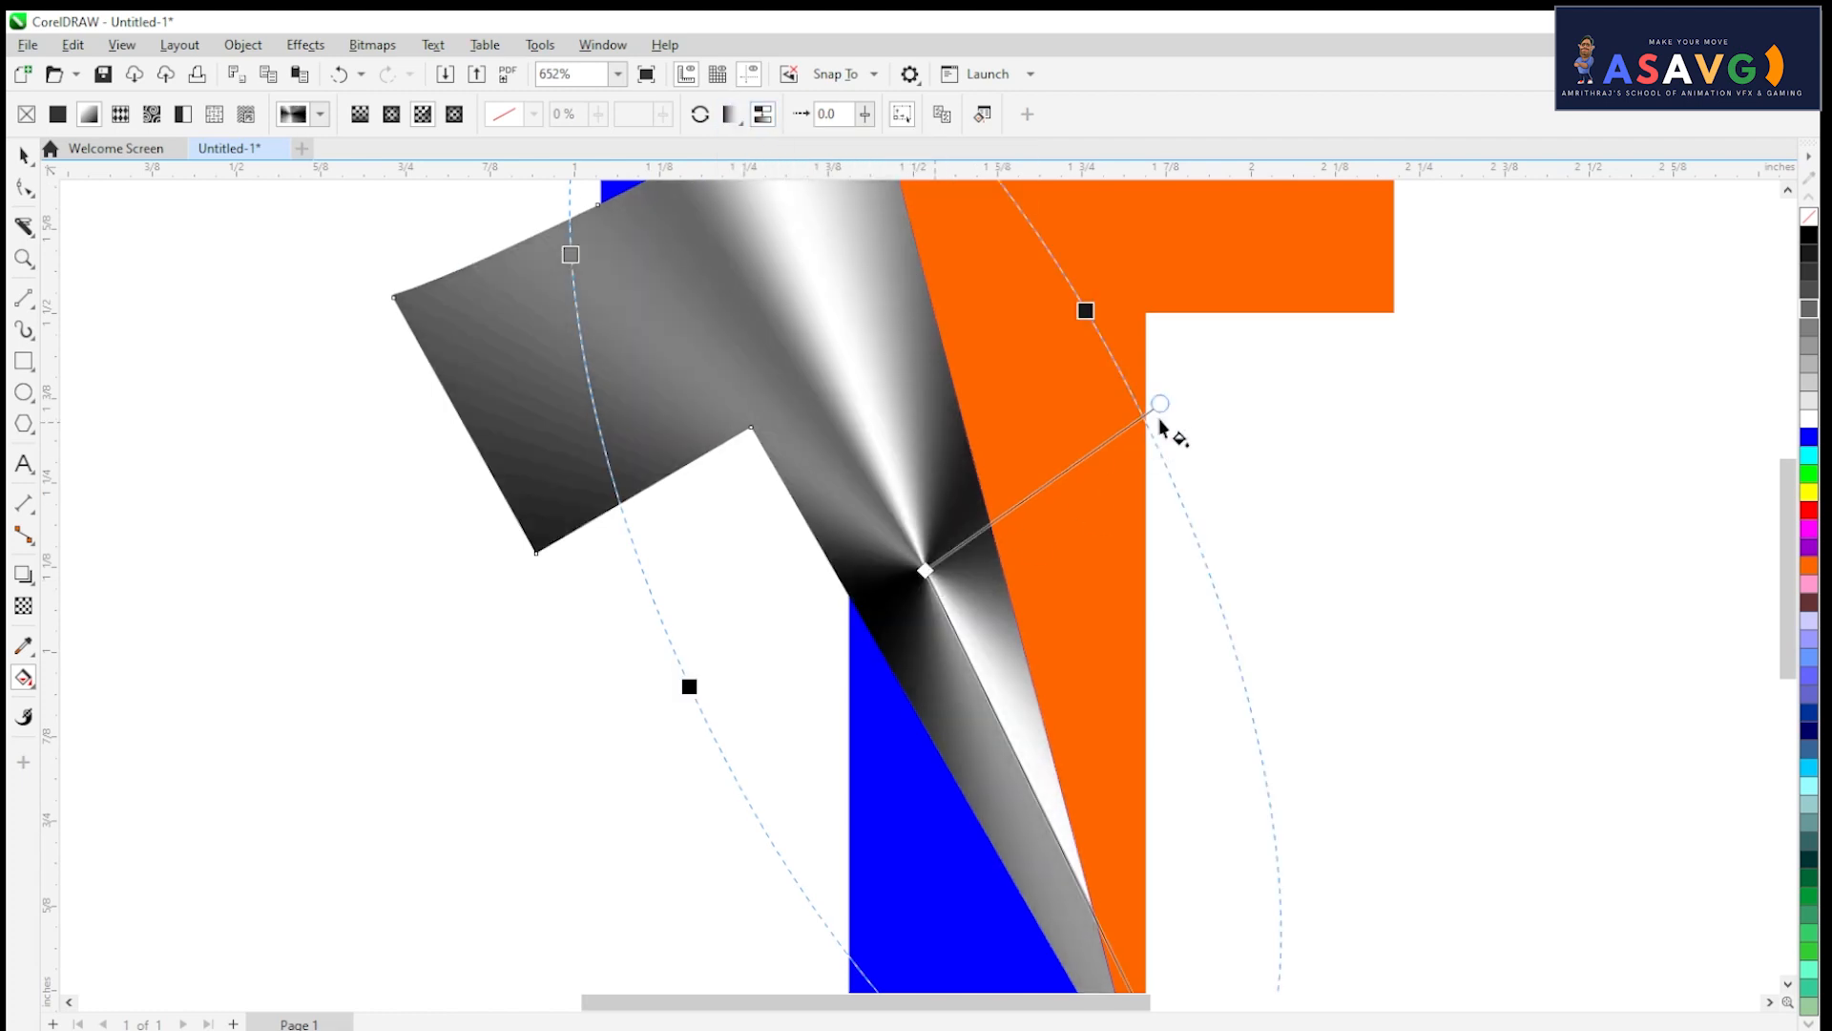
left_click_drag(1160, 402, 1097, 423)
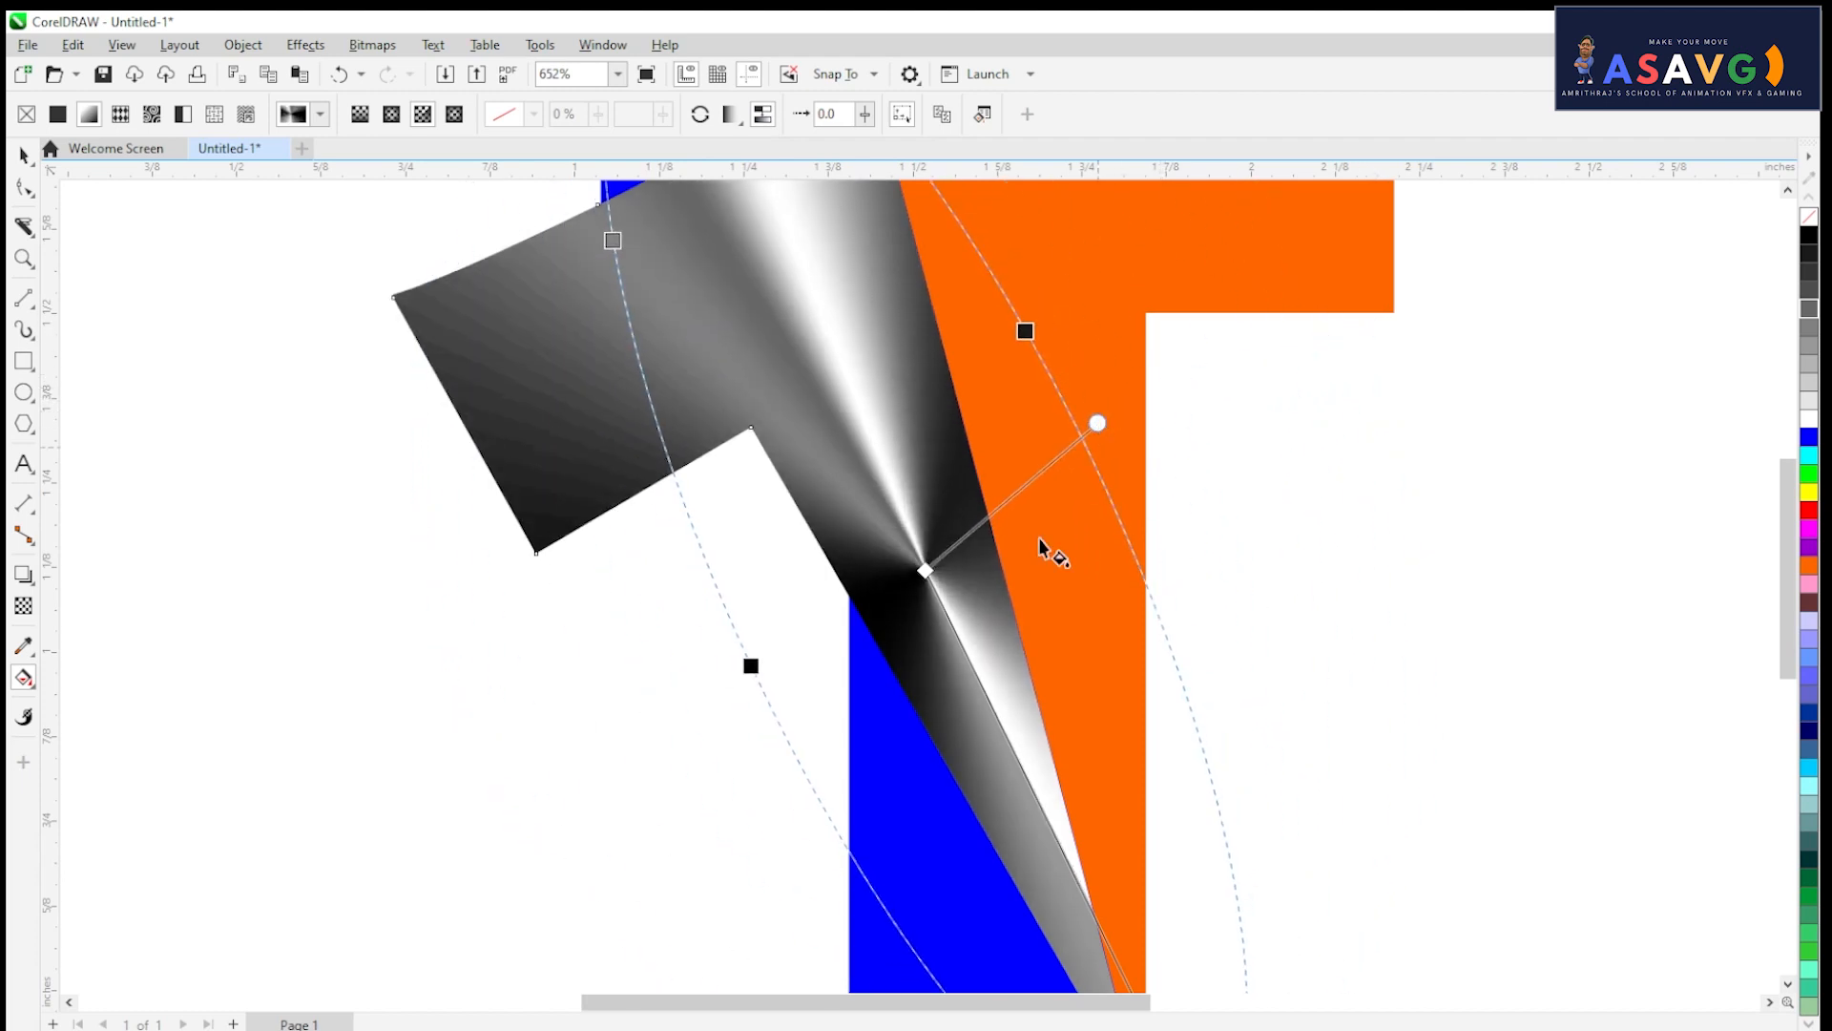
left_click_drag(917, 571, 945, 438)
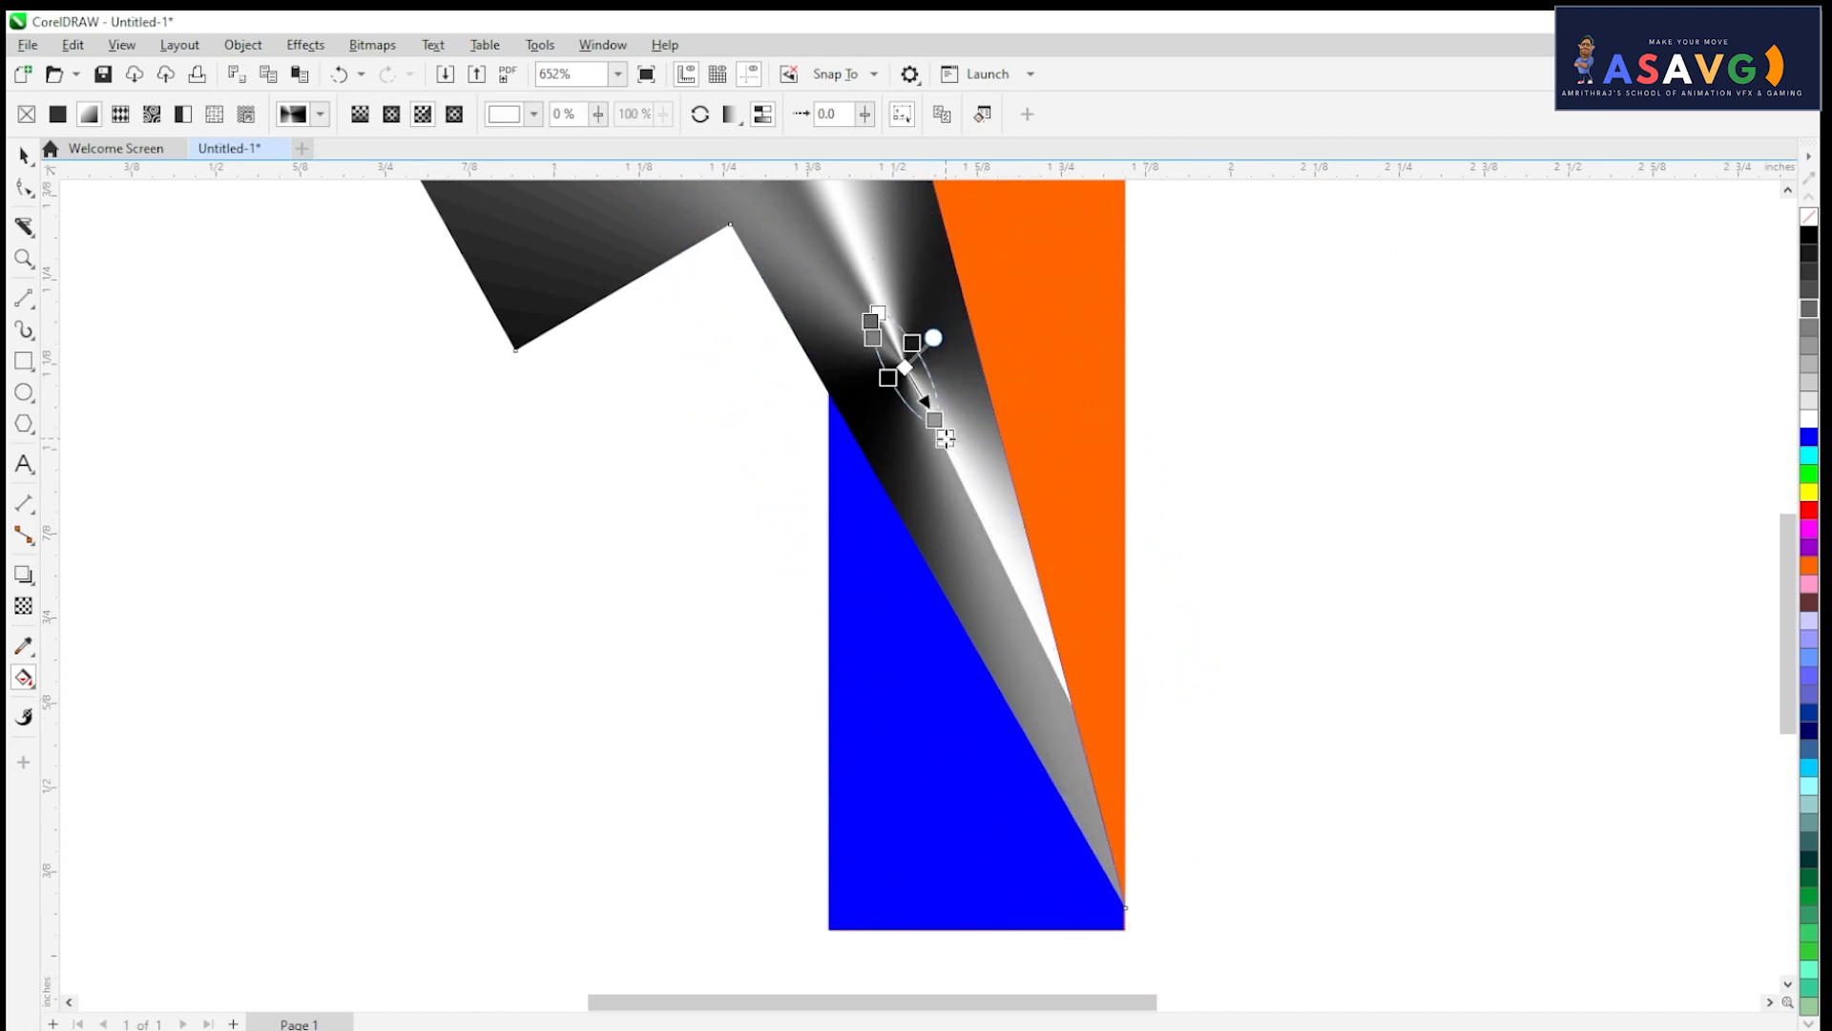
key("ctrl+z")
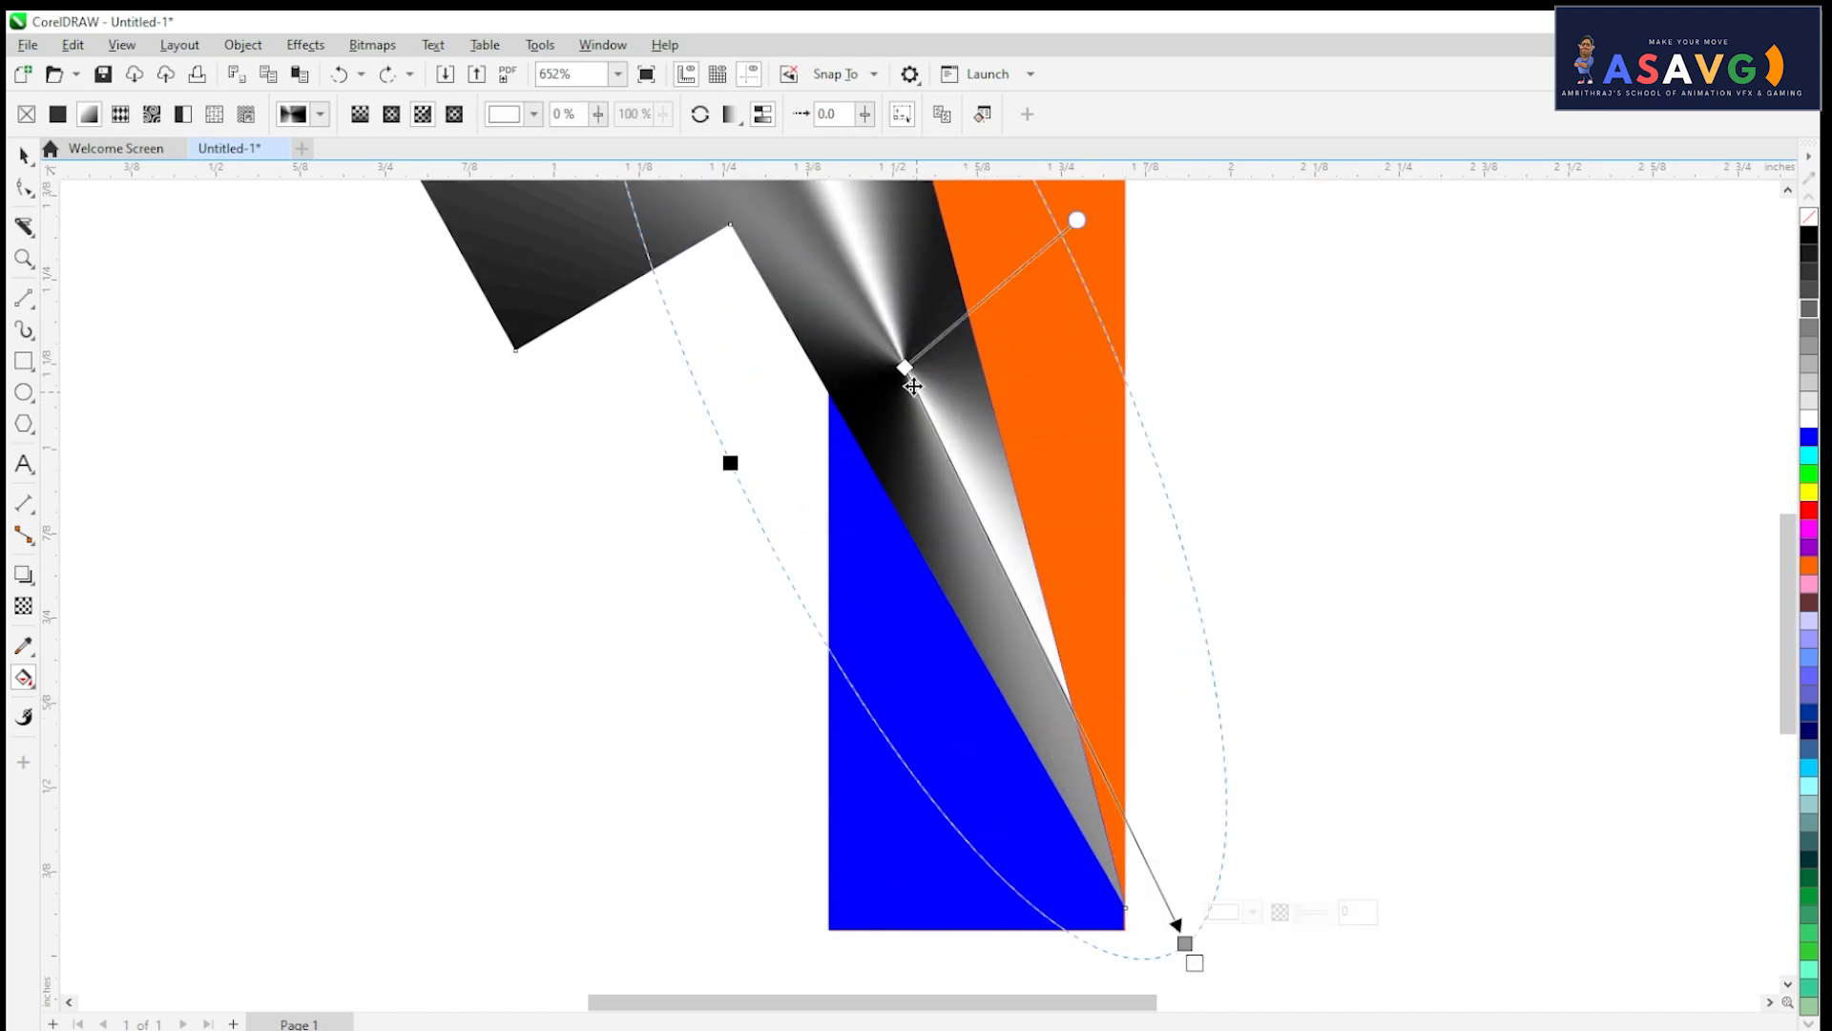
Step: Try moving the conical fill's centre to the leg's lower tip with its axis stretched far below the page
left_click_drag(907, 369, 1110, 858)
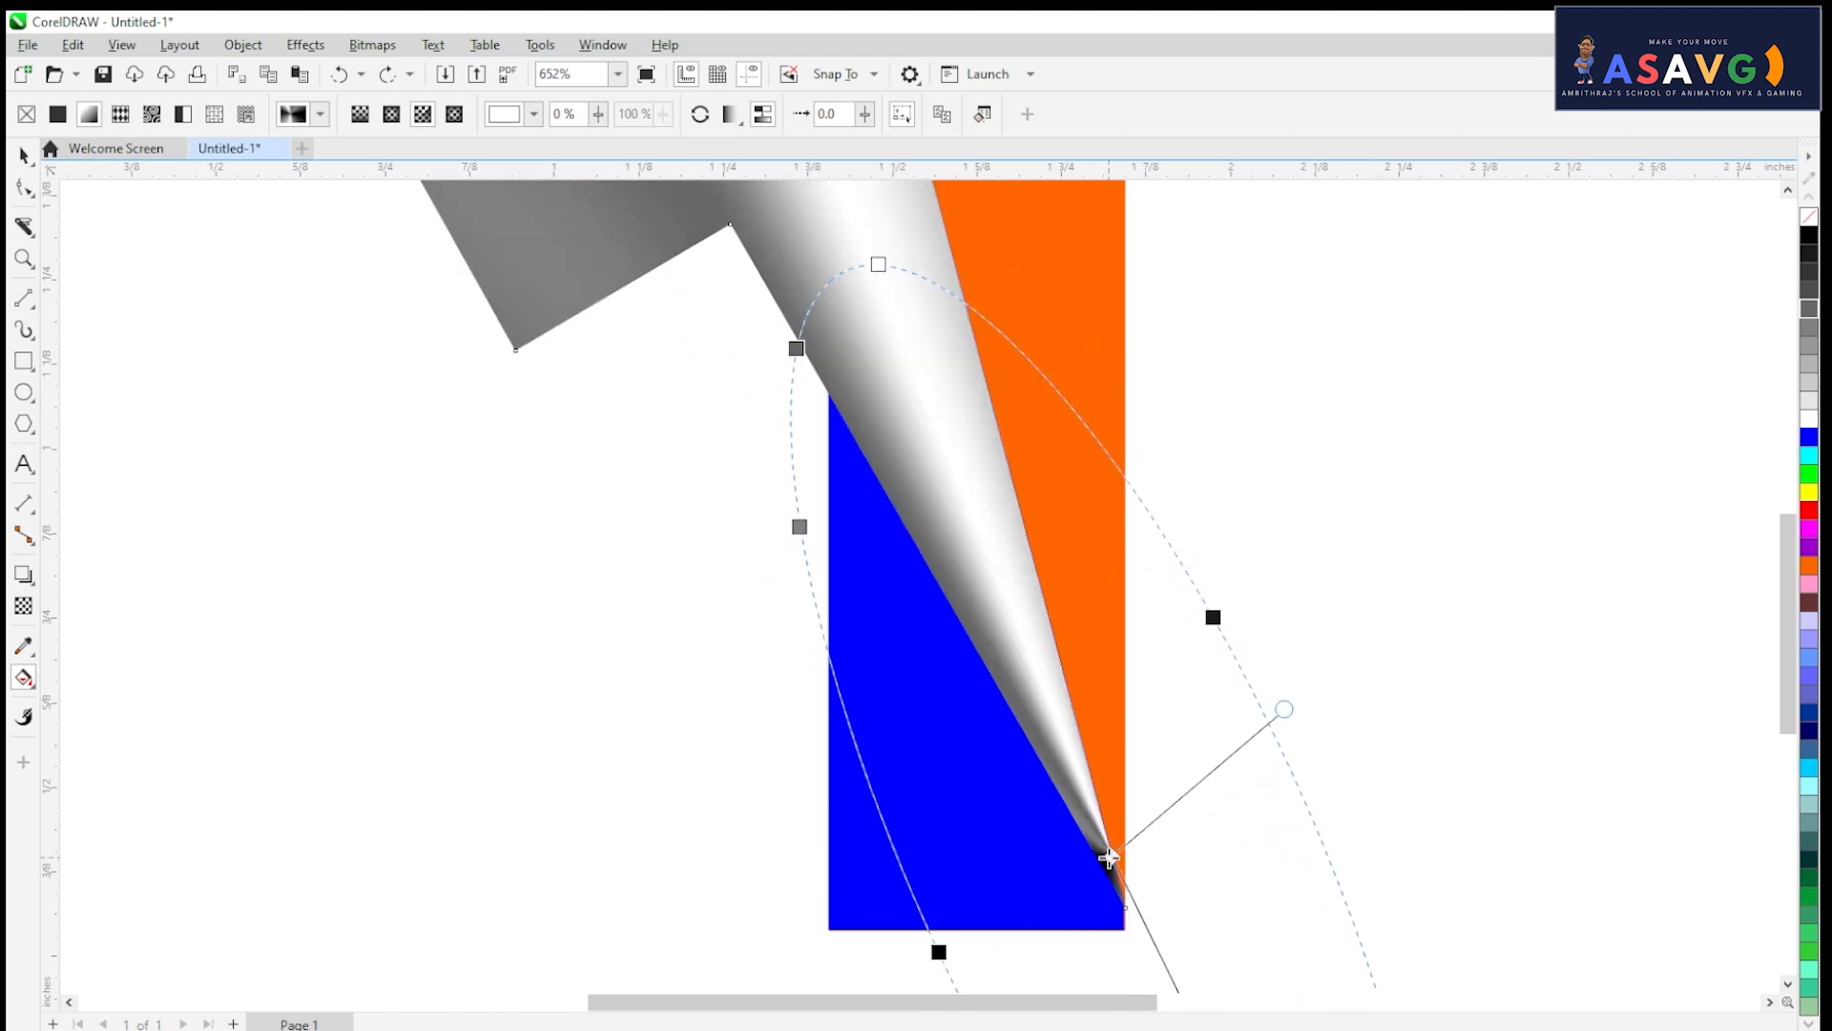
scroll(1073, 722, "down", 2)
left_click_drag(1017, 578, 1046, 431)
left_click_drag(1254, 833, 1238, 571)
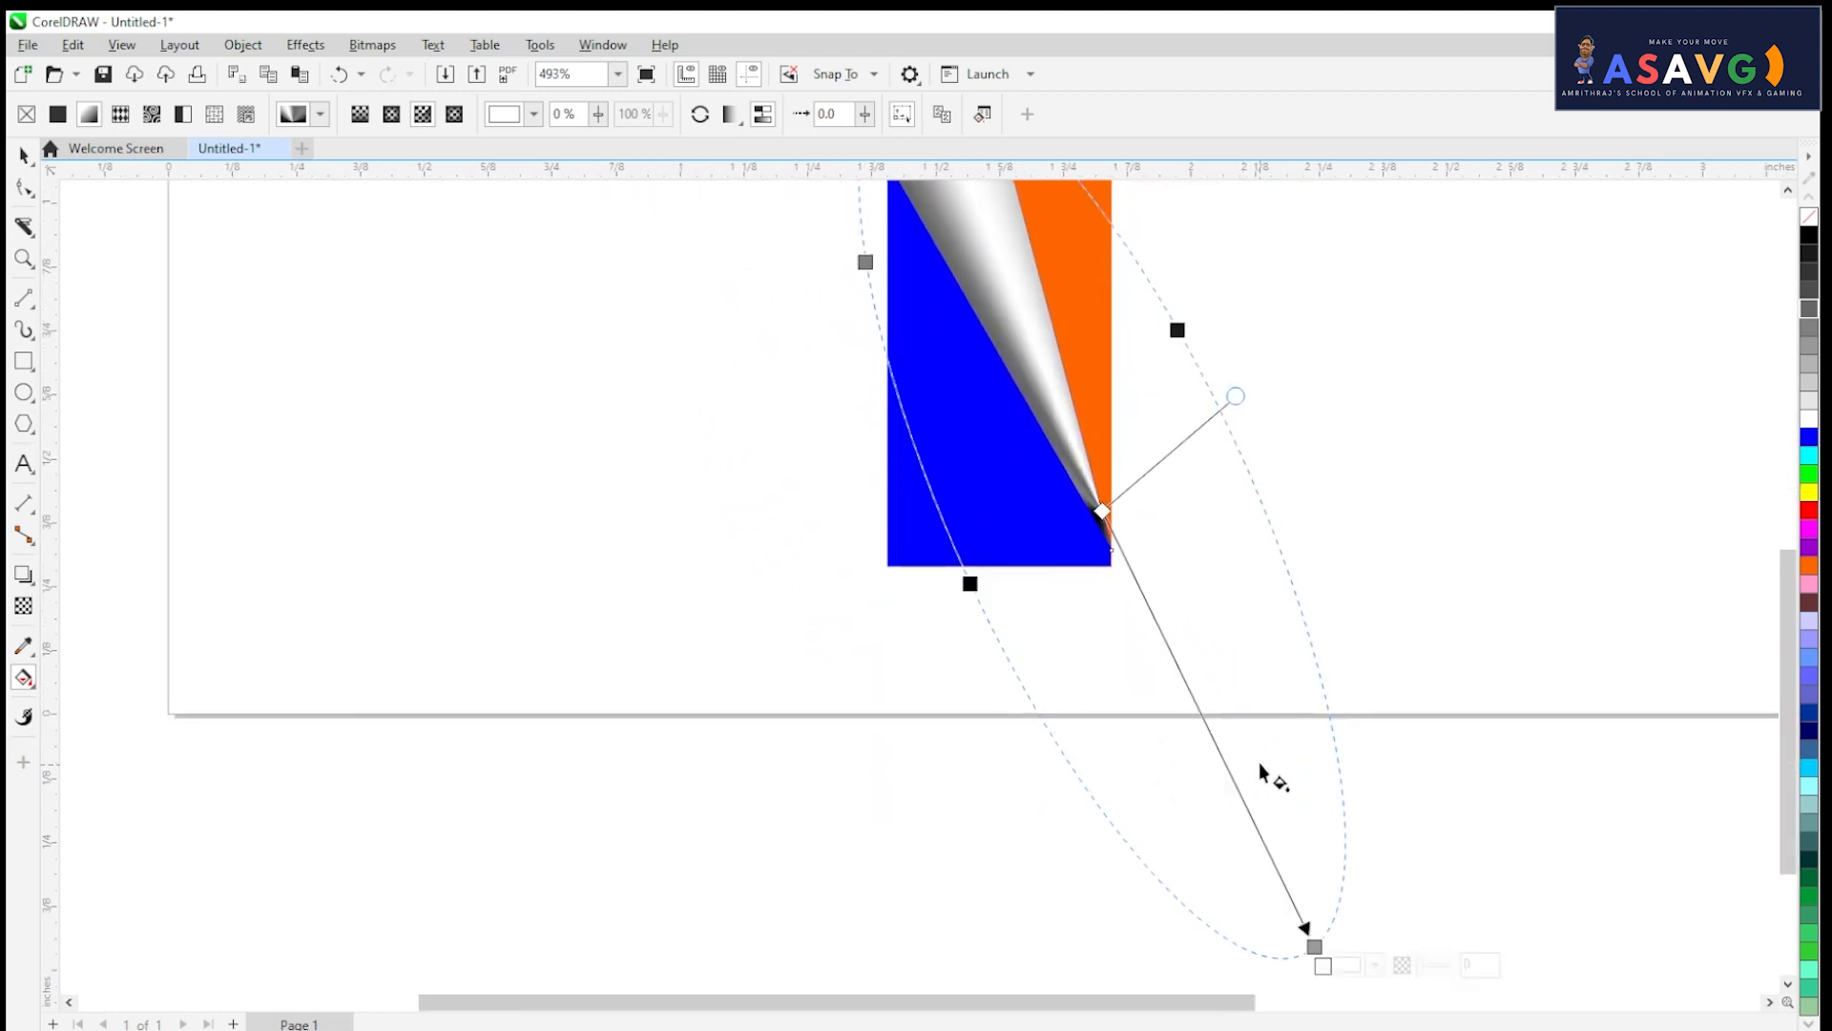
scroll(1259, 762, "down", 3)
left_click_drag(1290, 850, 1374, 1016)
key("ctrl+z")
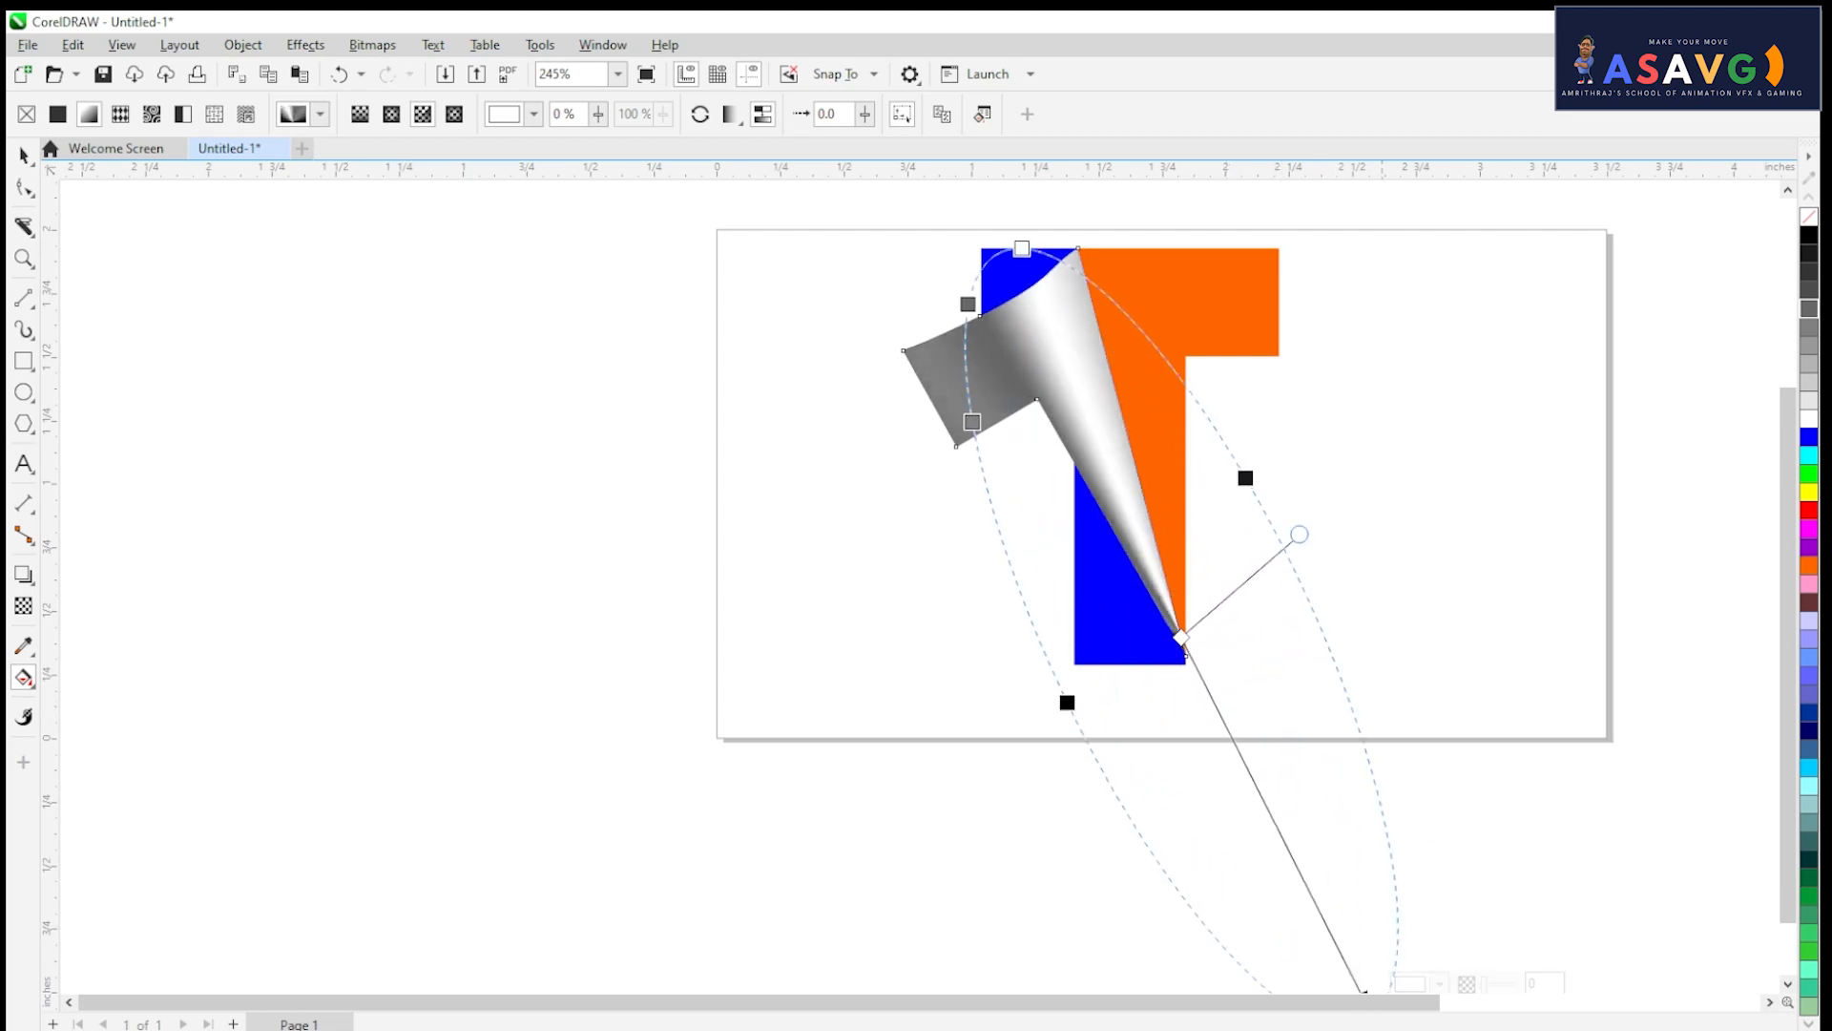
Step: Move the conical fill's centre partway up the leg and re-aim its axis through the lower tip to below the page
scroll(1293, 679, "up", 1)
left_click_drag(1173, 639, 994, 586)
scroll(1117, 499, "up", 2)
scroll(1145, 687, "down", 2)
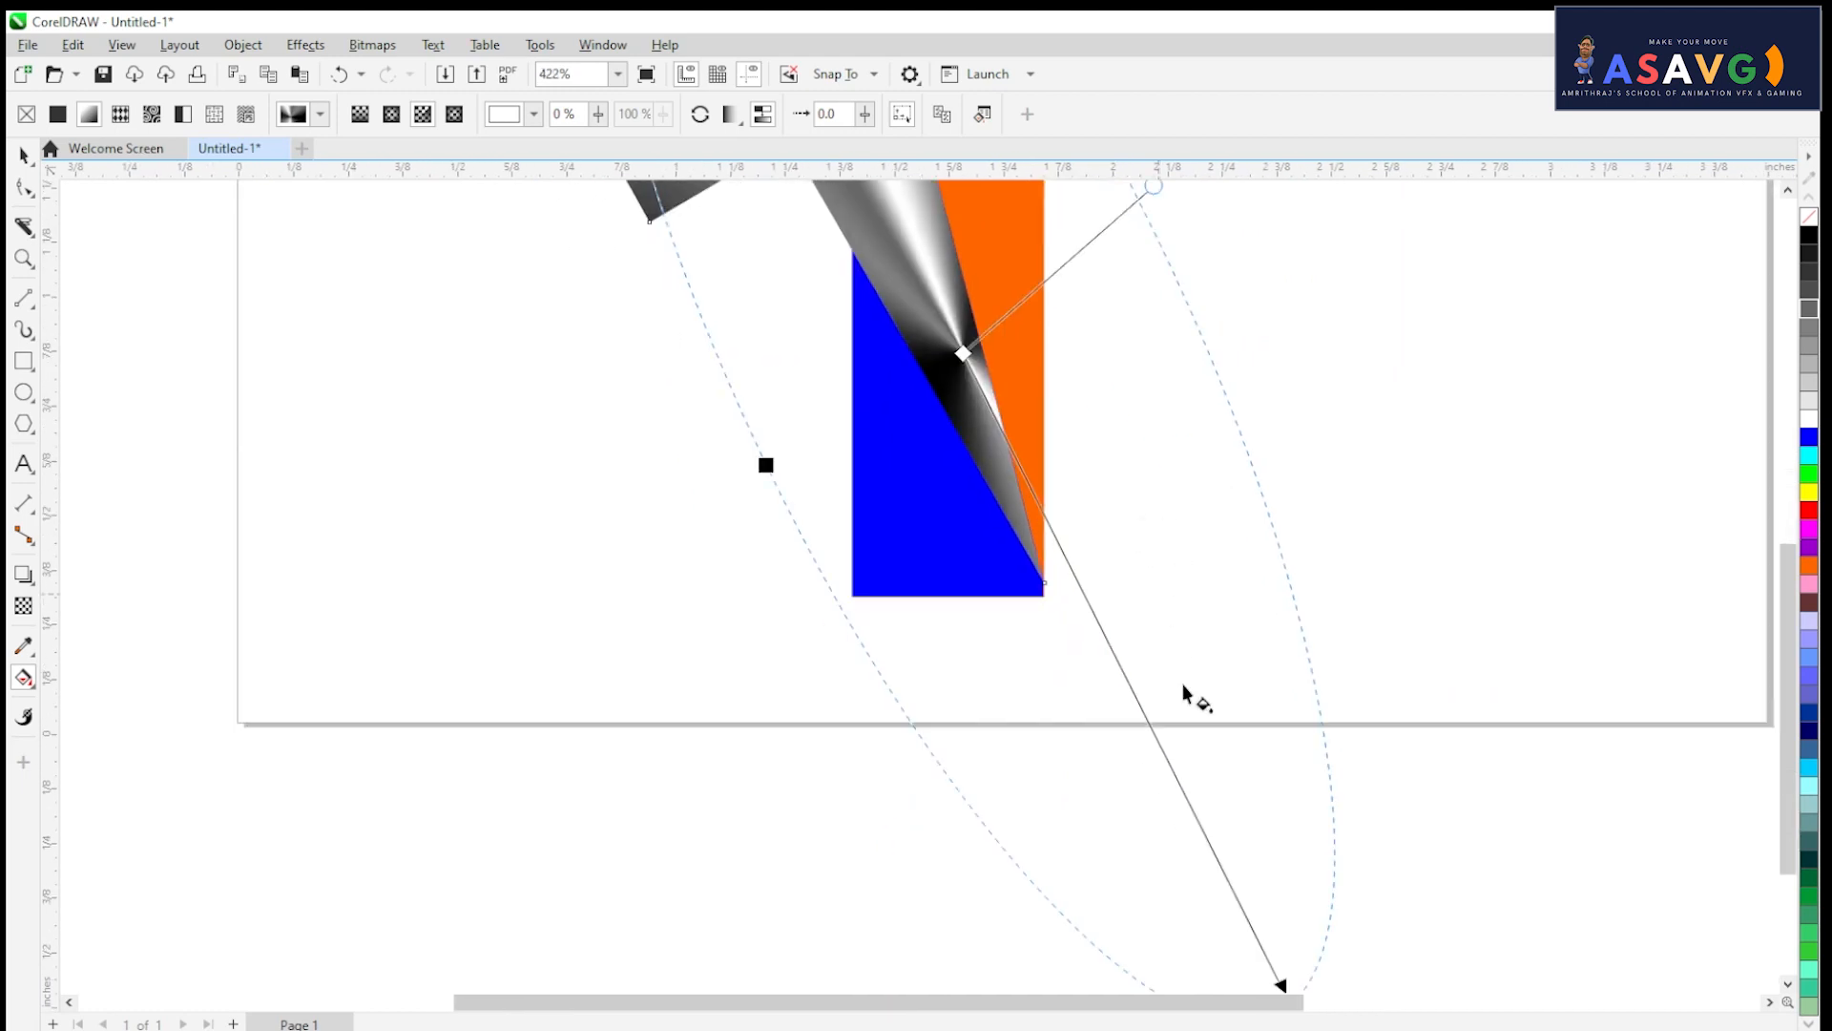
scroll(1272, 879, "down", 1)
left_click_drag(1273, 903, 1068, 450)
scroll(1141, 658, "up", 3)
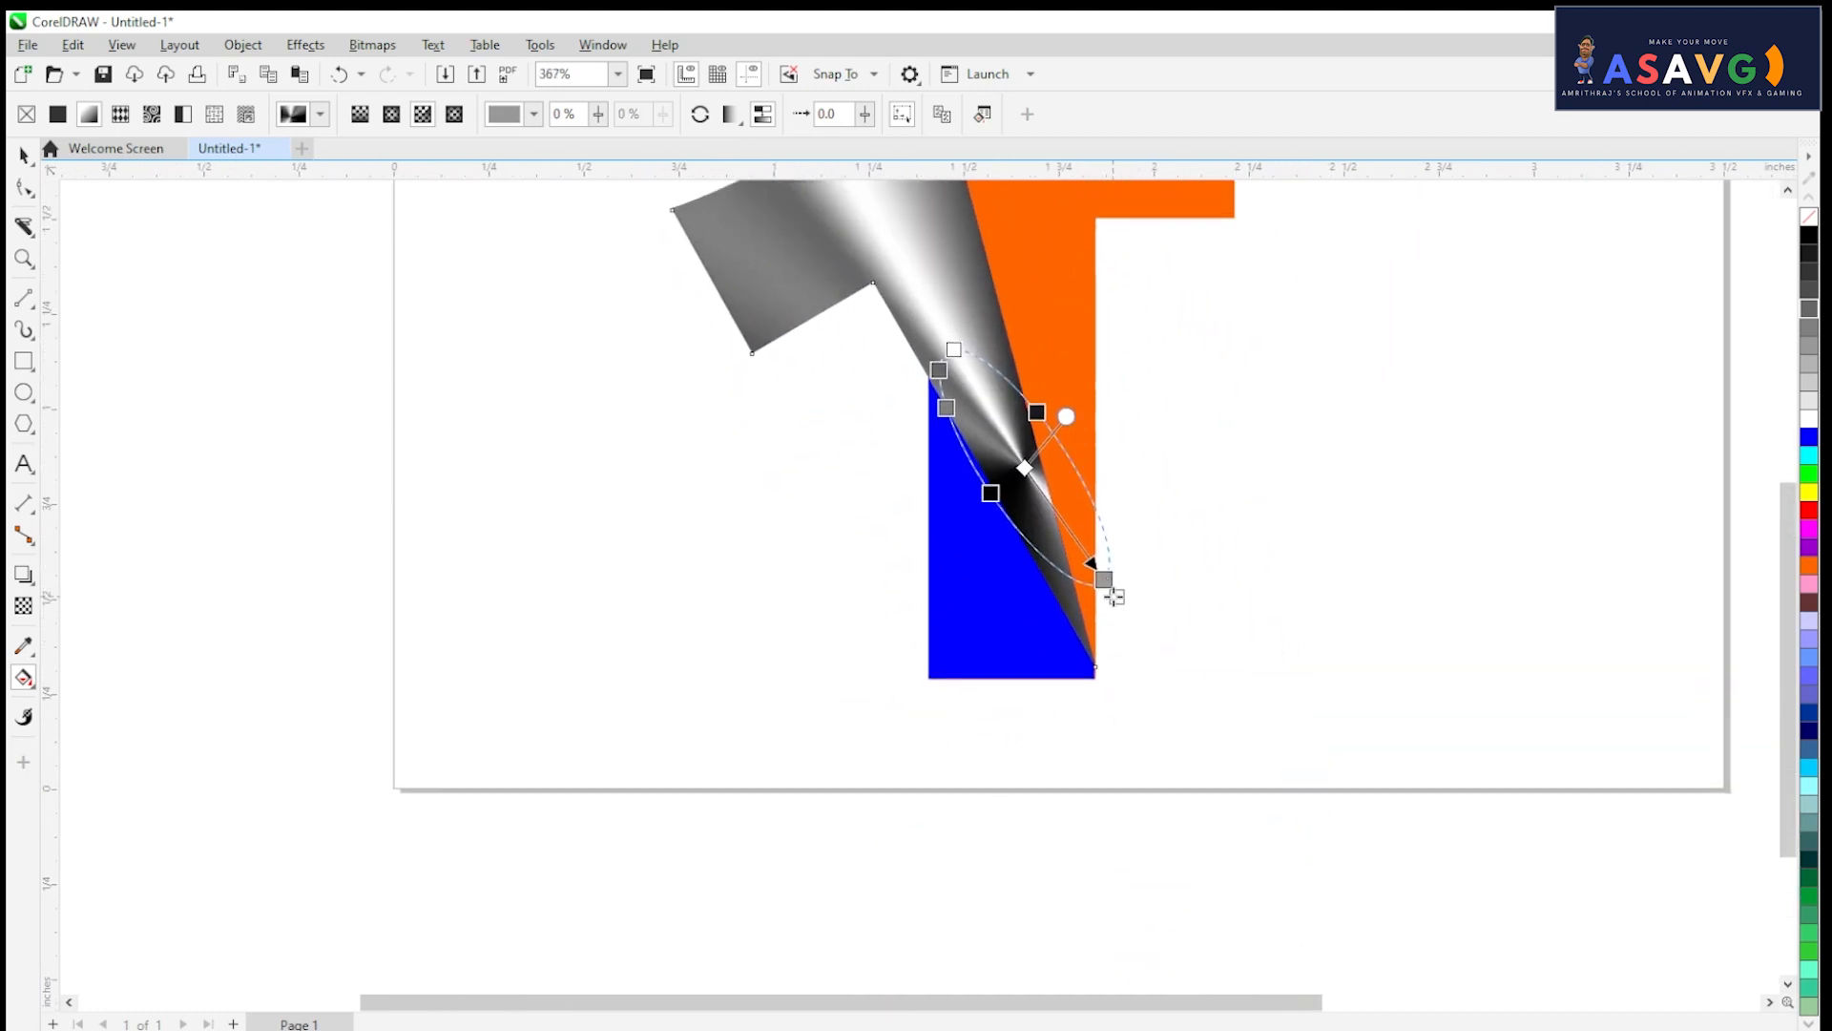
left_click_drag(1115, 596, 1241, 969)
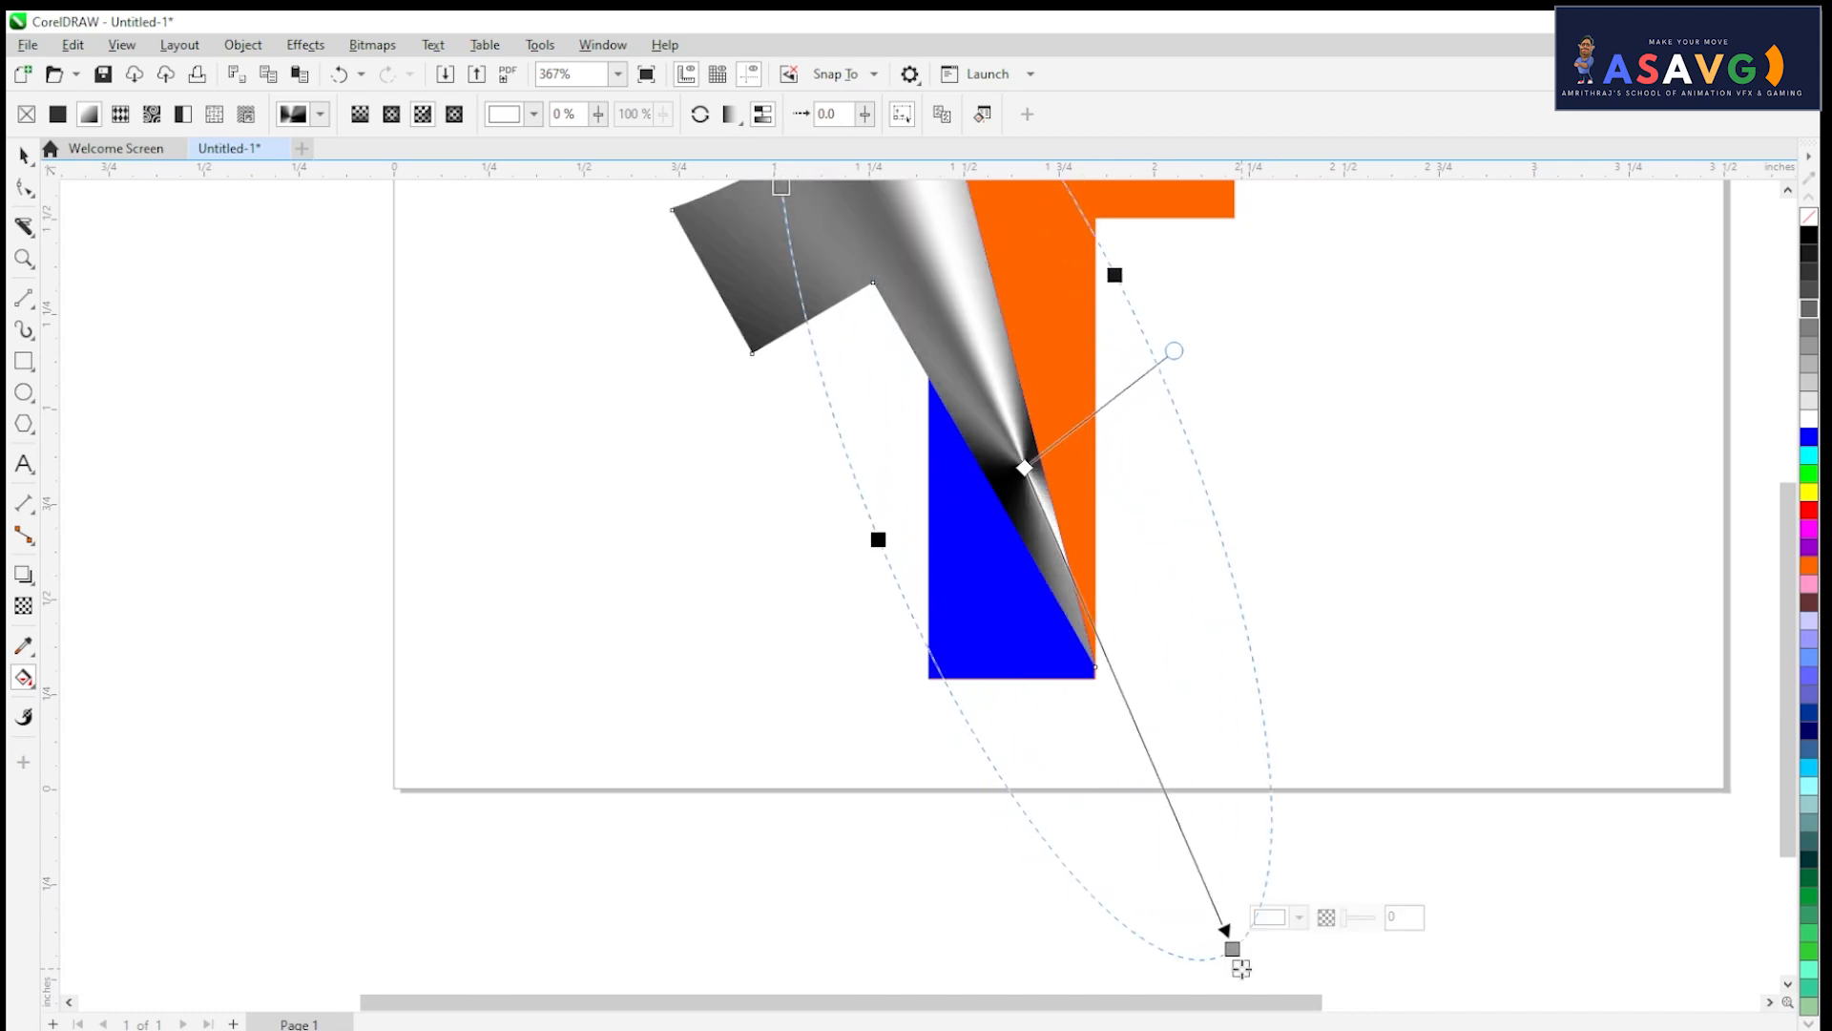
left_click_drag(1025, 467, 1021, 474)
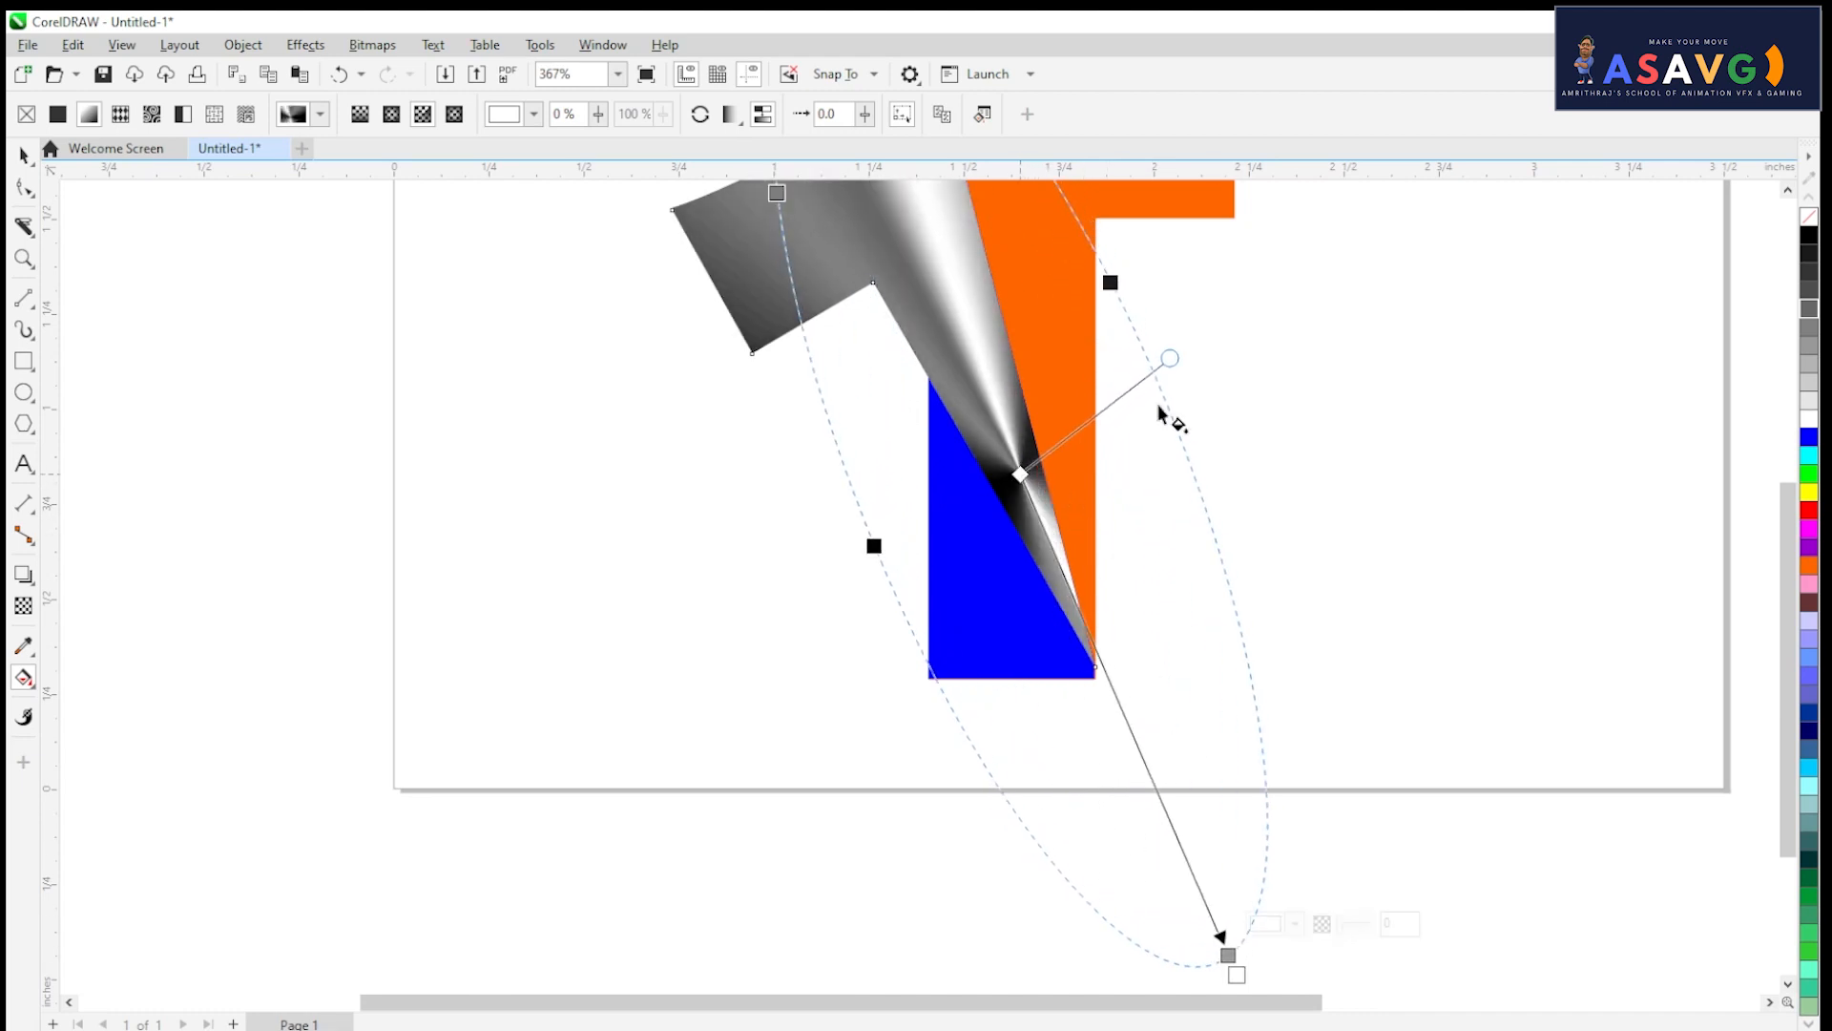
Step: Try widening the conical fill's ellipse in two directions, and undo the changes
left_click_drag(1170, 357, 1368, 563)
key("ctrl+z")
left_click_drag(1168, 358, 1460, 243)
scroll(1043, 327, "up", 3)
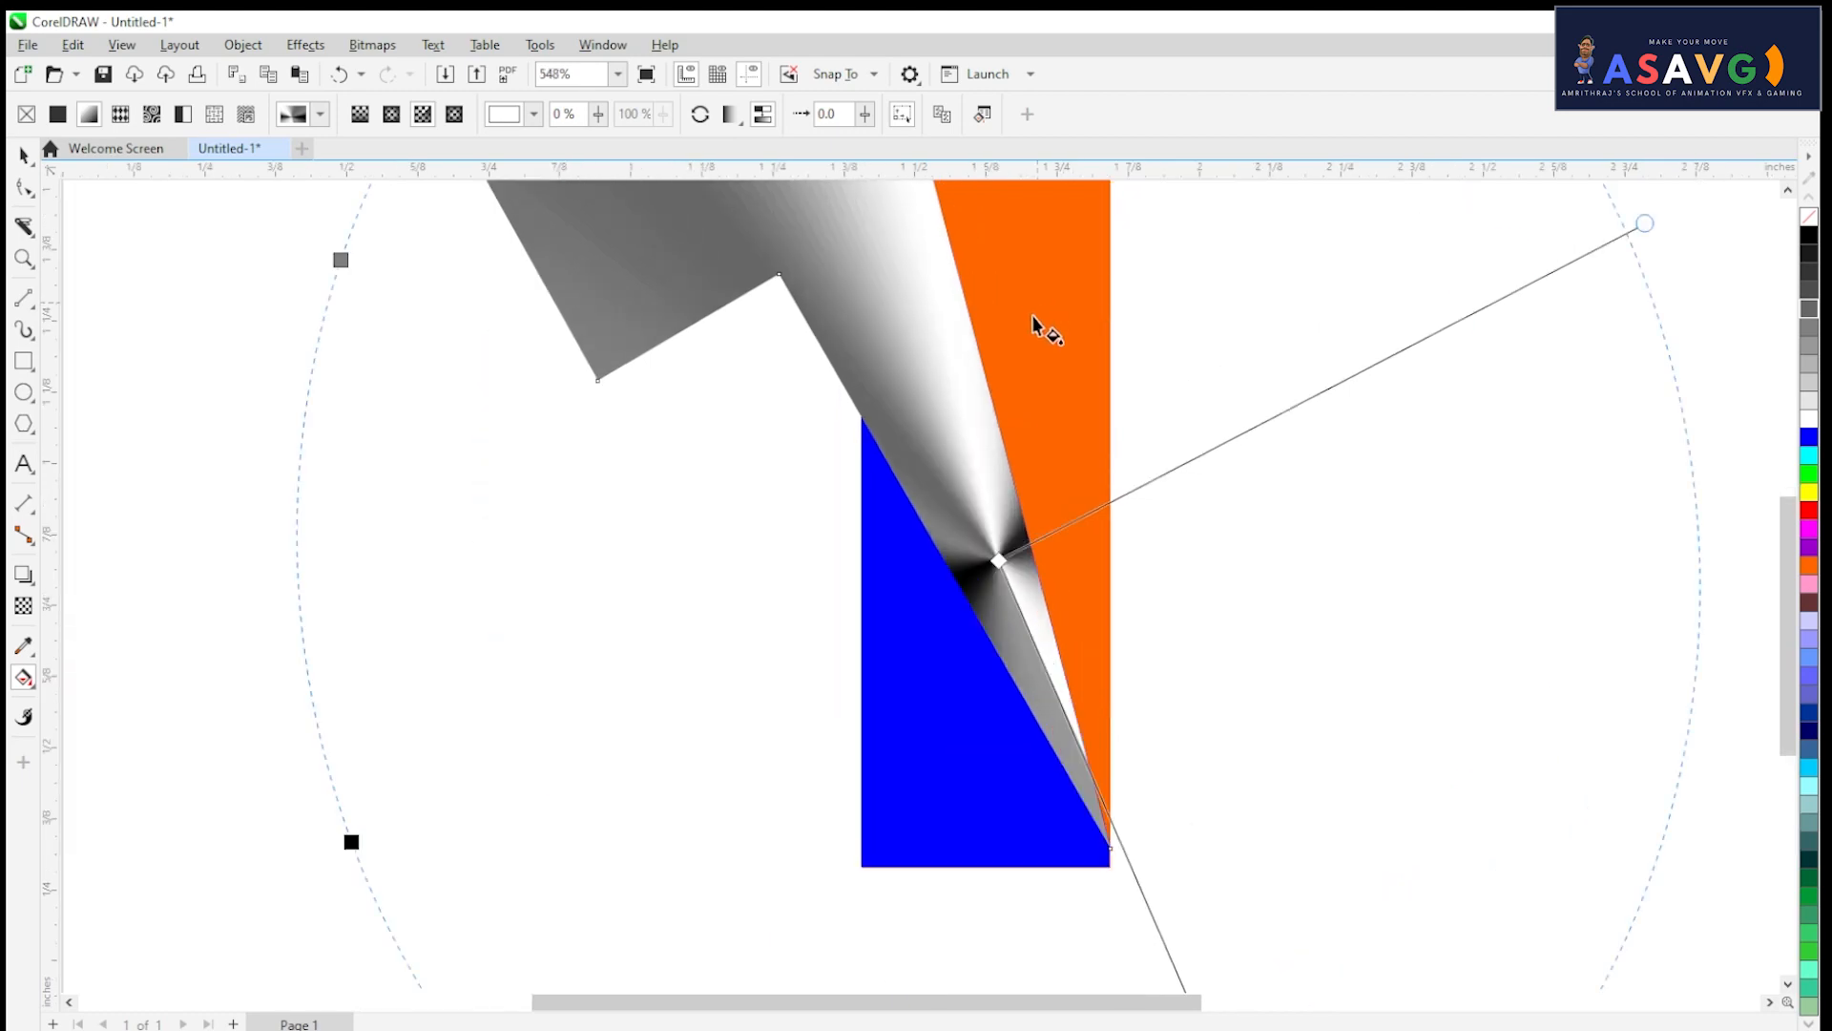
key("ctrl+z")
key("ctrl+z")
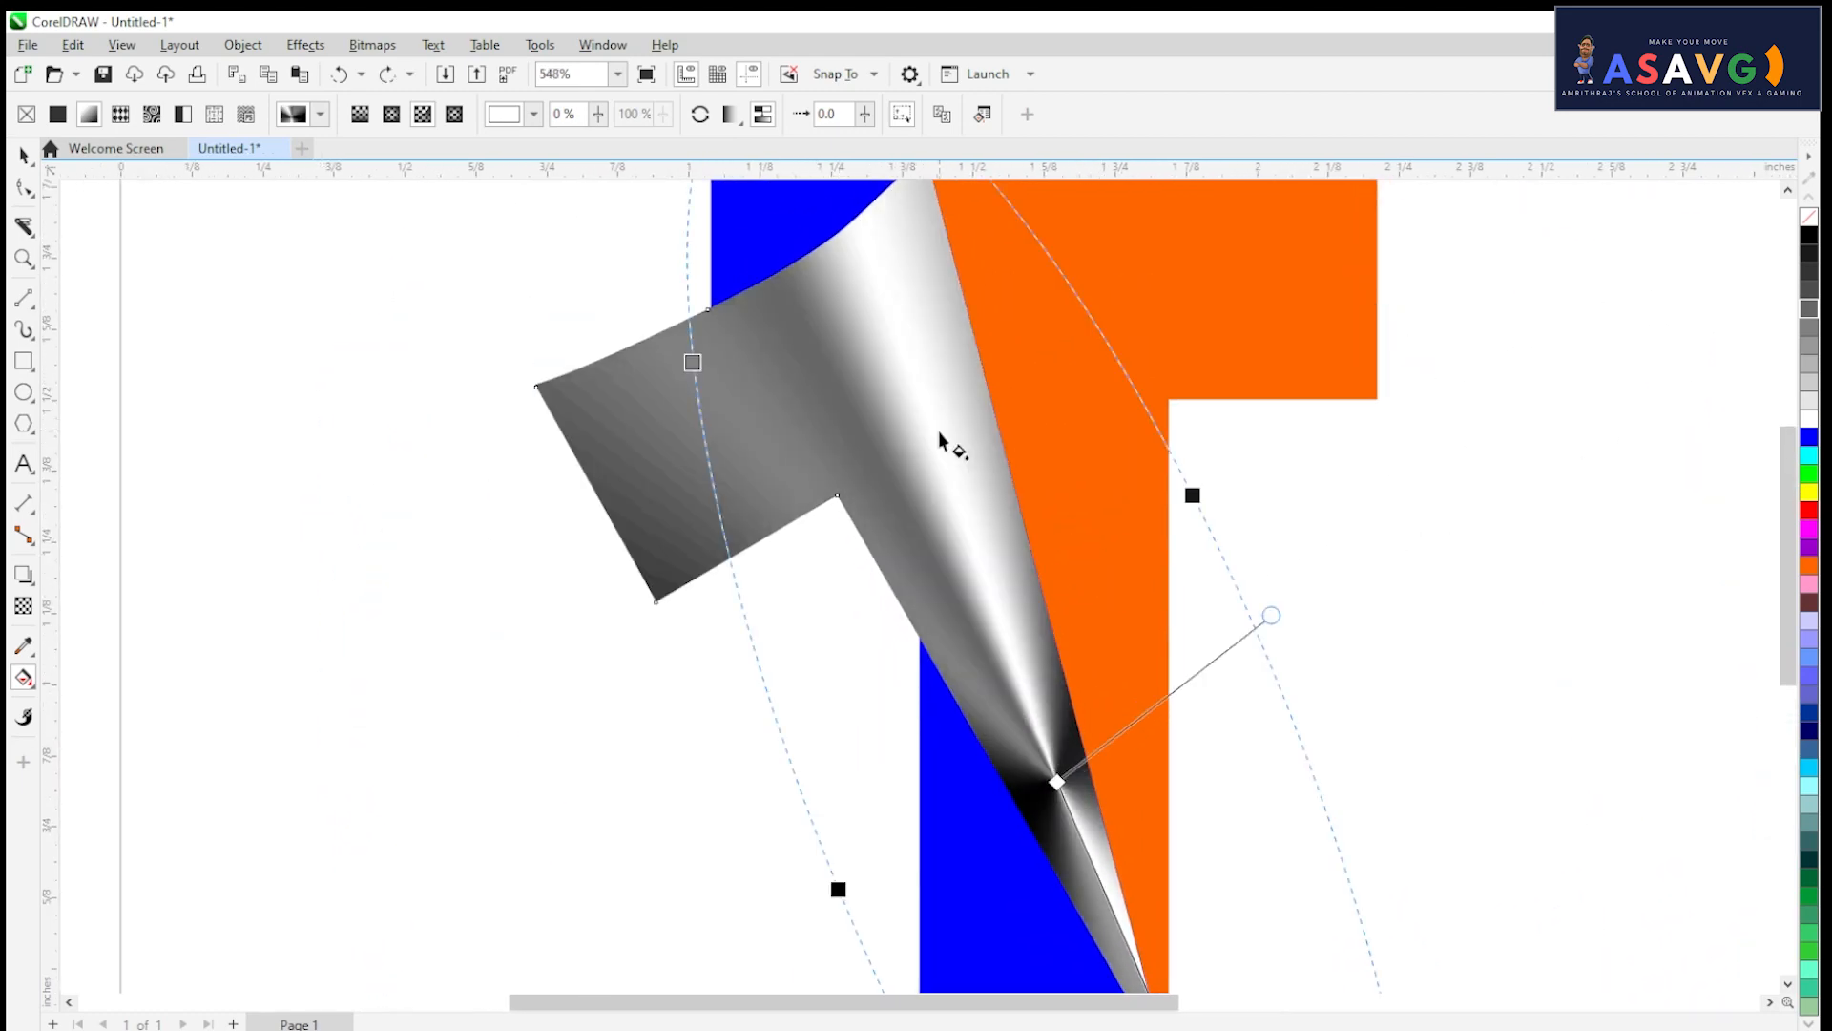
Step: Undo the last fill edit and try moving the conical fill's centre down the leg, close to its lower tip
key("ctrl+z")
scroll(1011, 544, "down", 2)
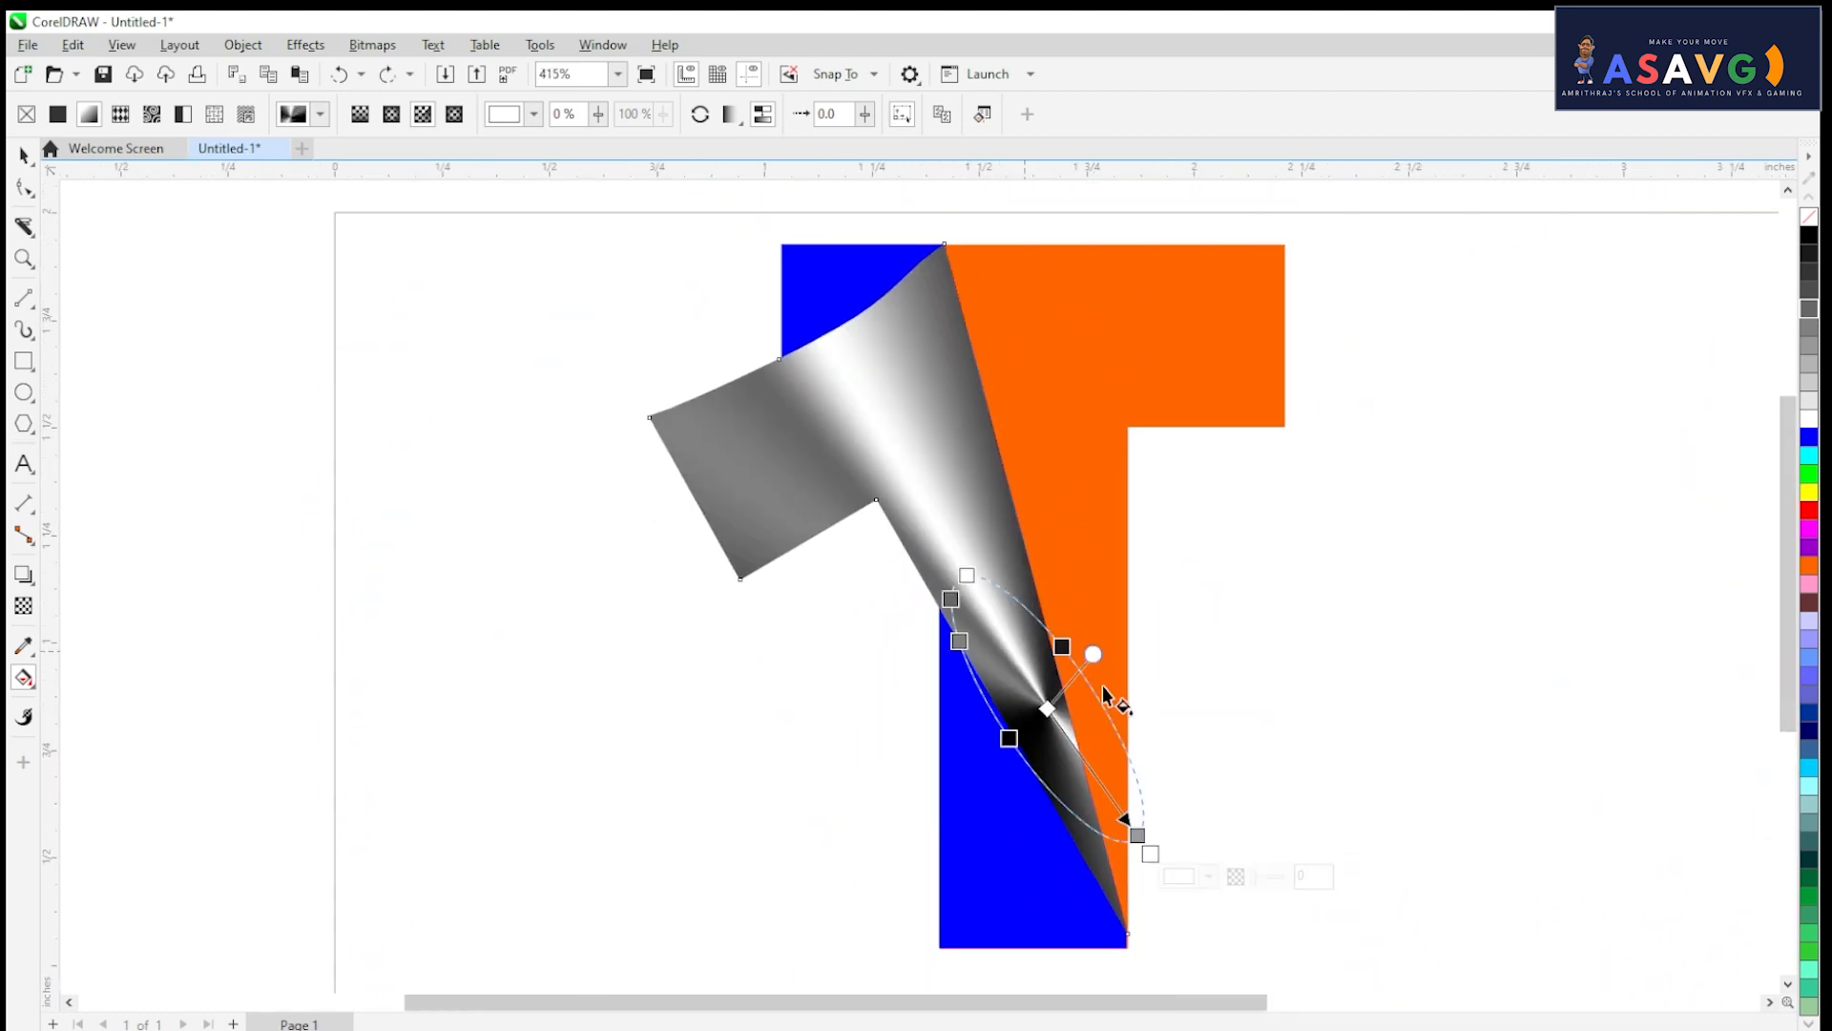
left_click_drag(1004, 554, 1069, 680)
left_click_drag(1166, 819, 1059, 696)
left_click(1219, 590)
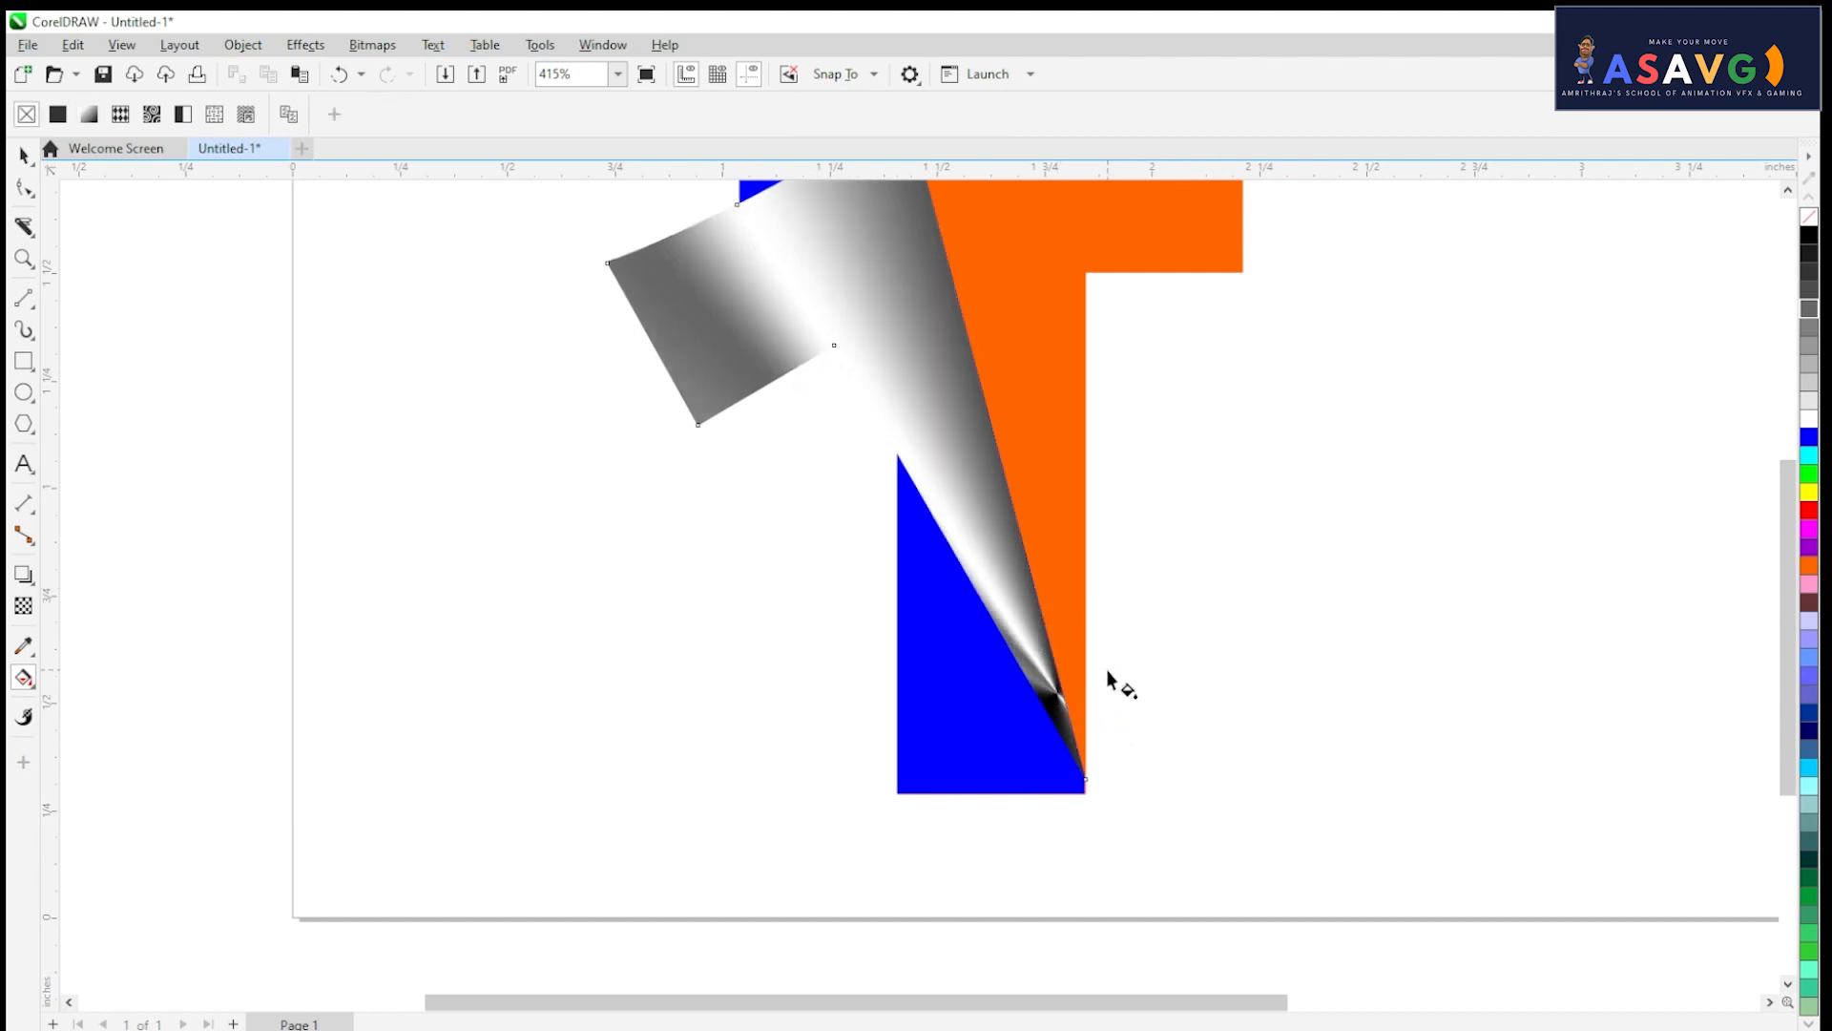
Step: Undo the last centre move and try placing the conical fill's centre just outside the leg, above its lower tip
key("ctrl+z")
left_click_drag(1226, 618, 1401, 729)
scroll(1231, 563, "up", 1)
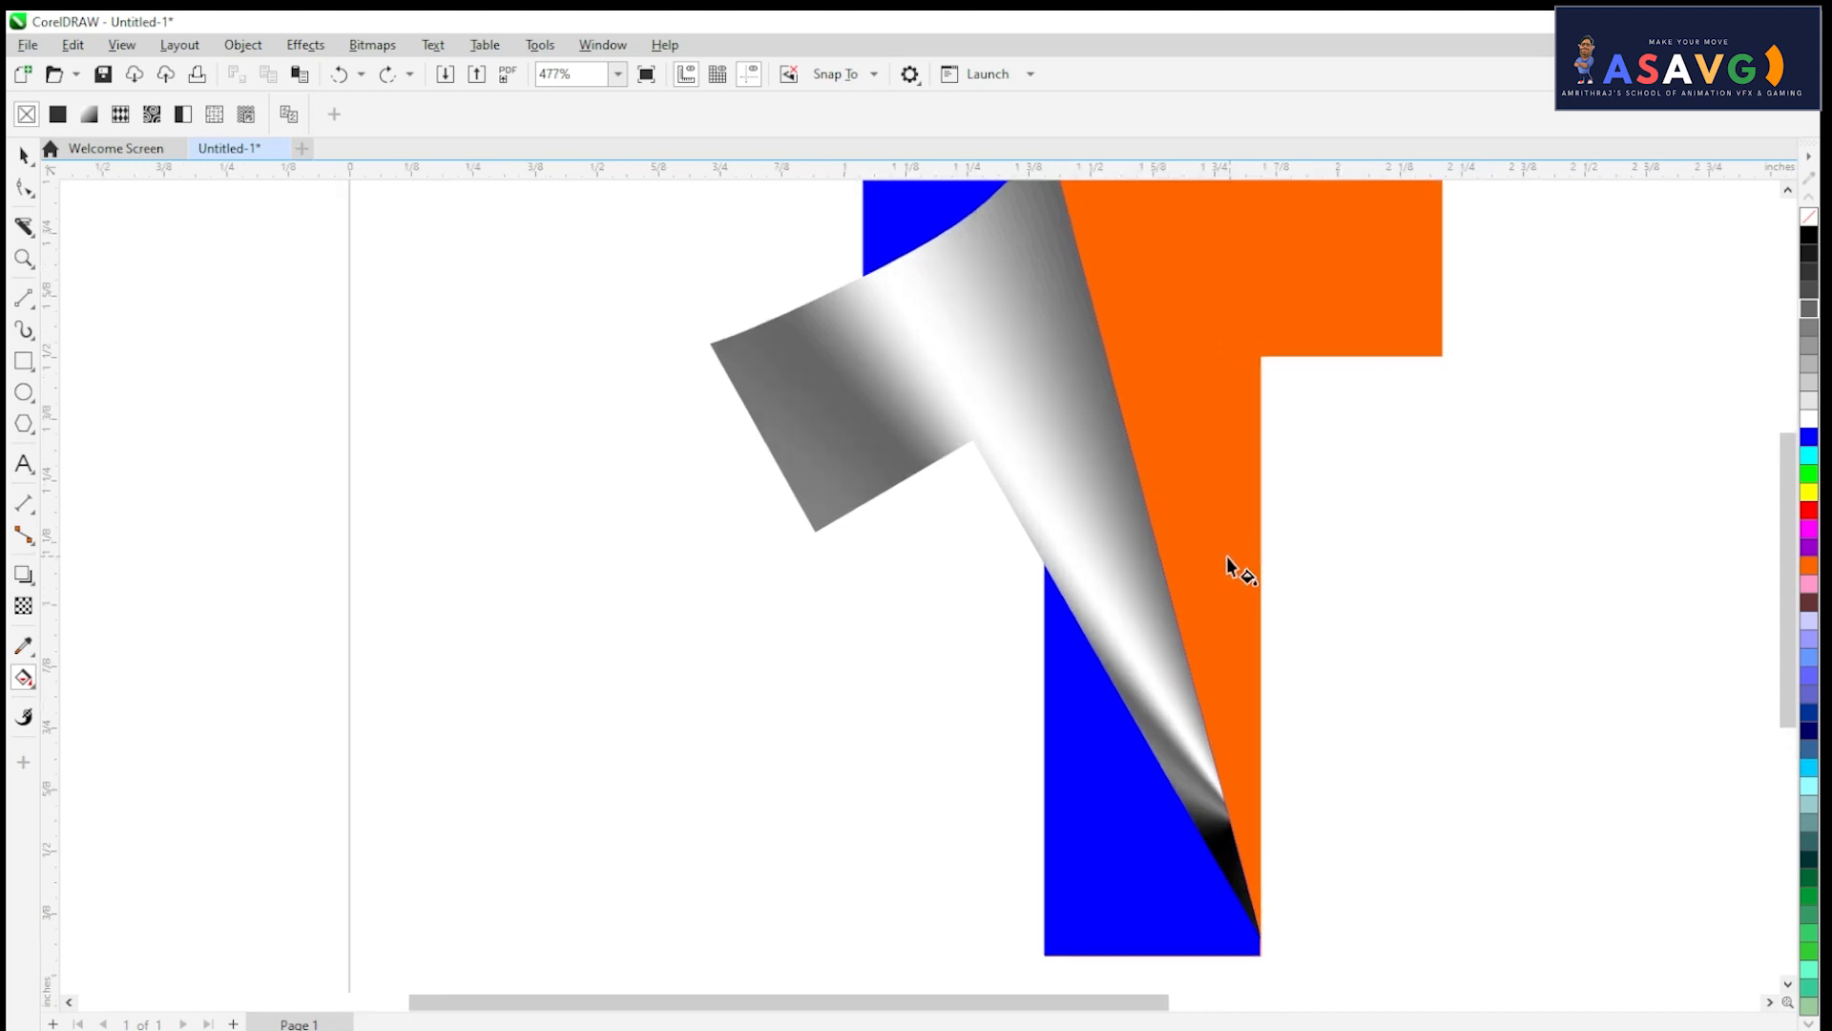
left_click(1022, 463)
scroll(1090, 501, "down", 1)
left_click(1383, 639)
scroll(1341, 633, "down", 2)
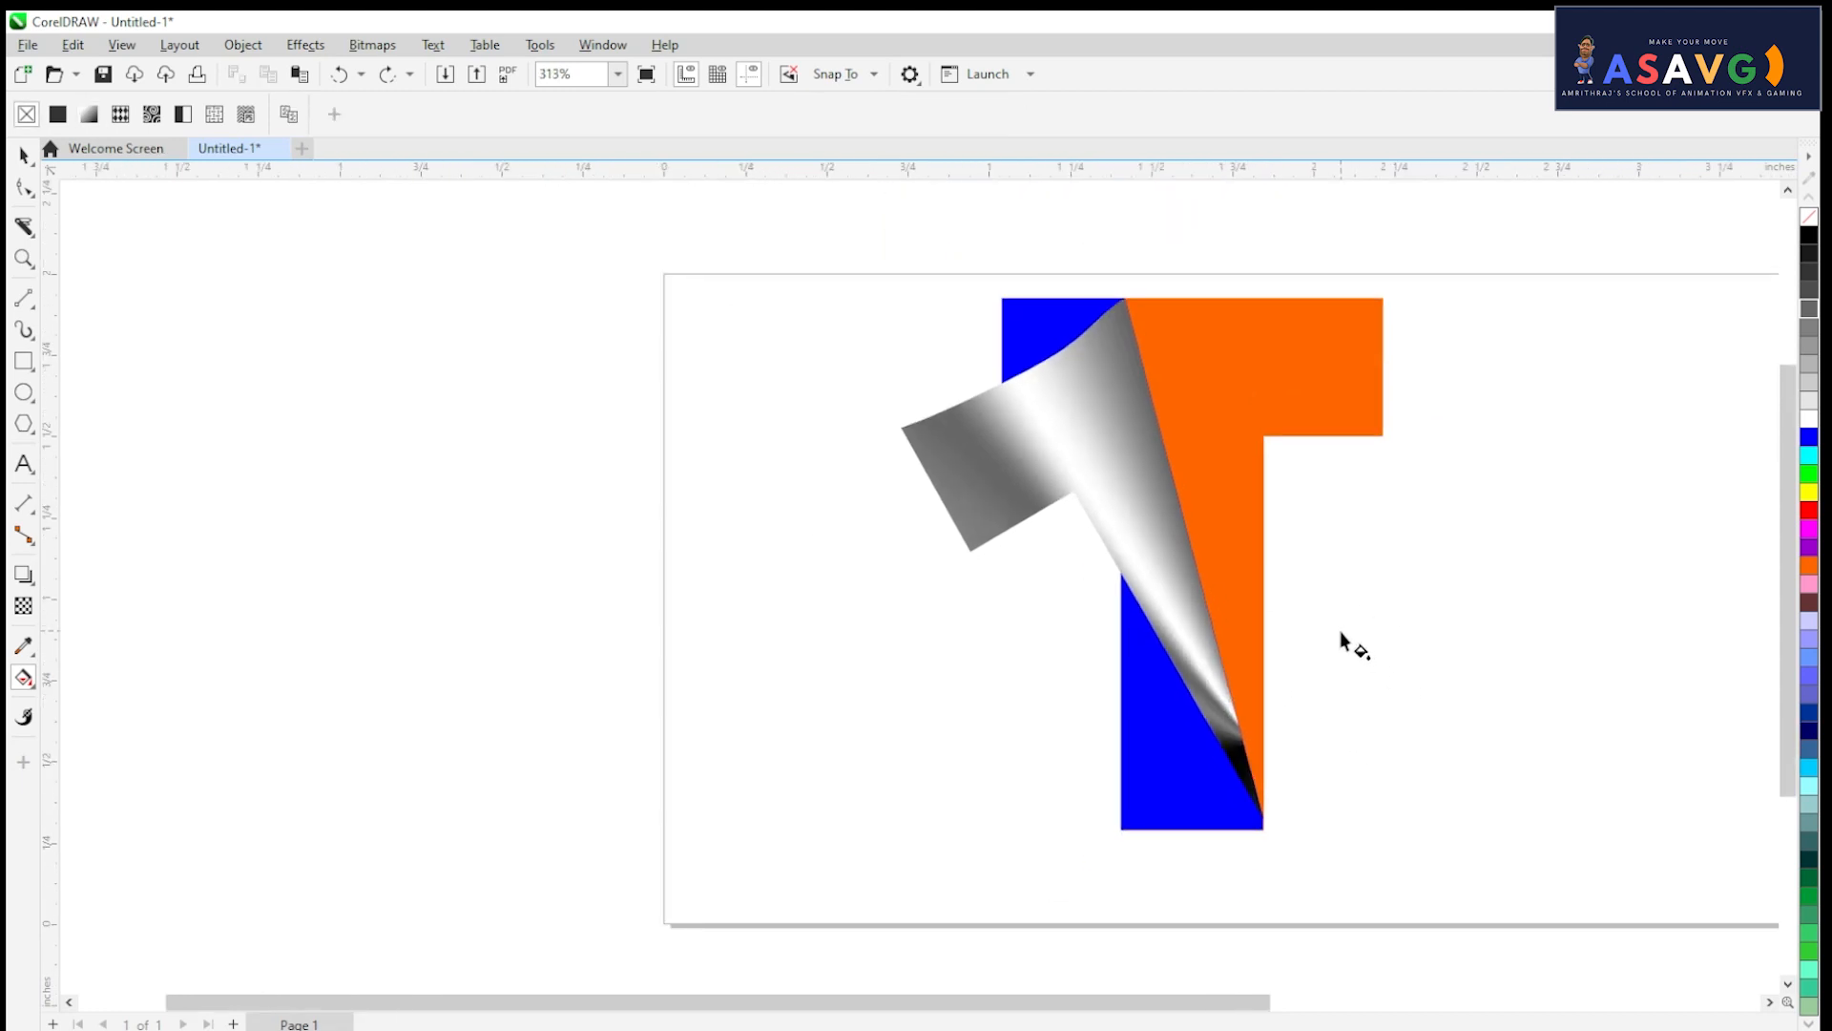
Step: Remove the black colour node near the leg's lower tip, try stretching the conical fill's axis down past the page shapes, and undo the stretch
scroll(1132, 381, "up", 3)
left_click(1105, 450)
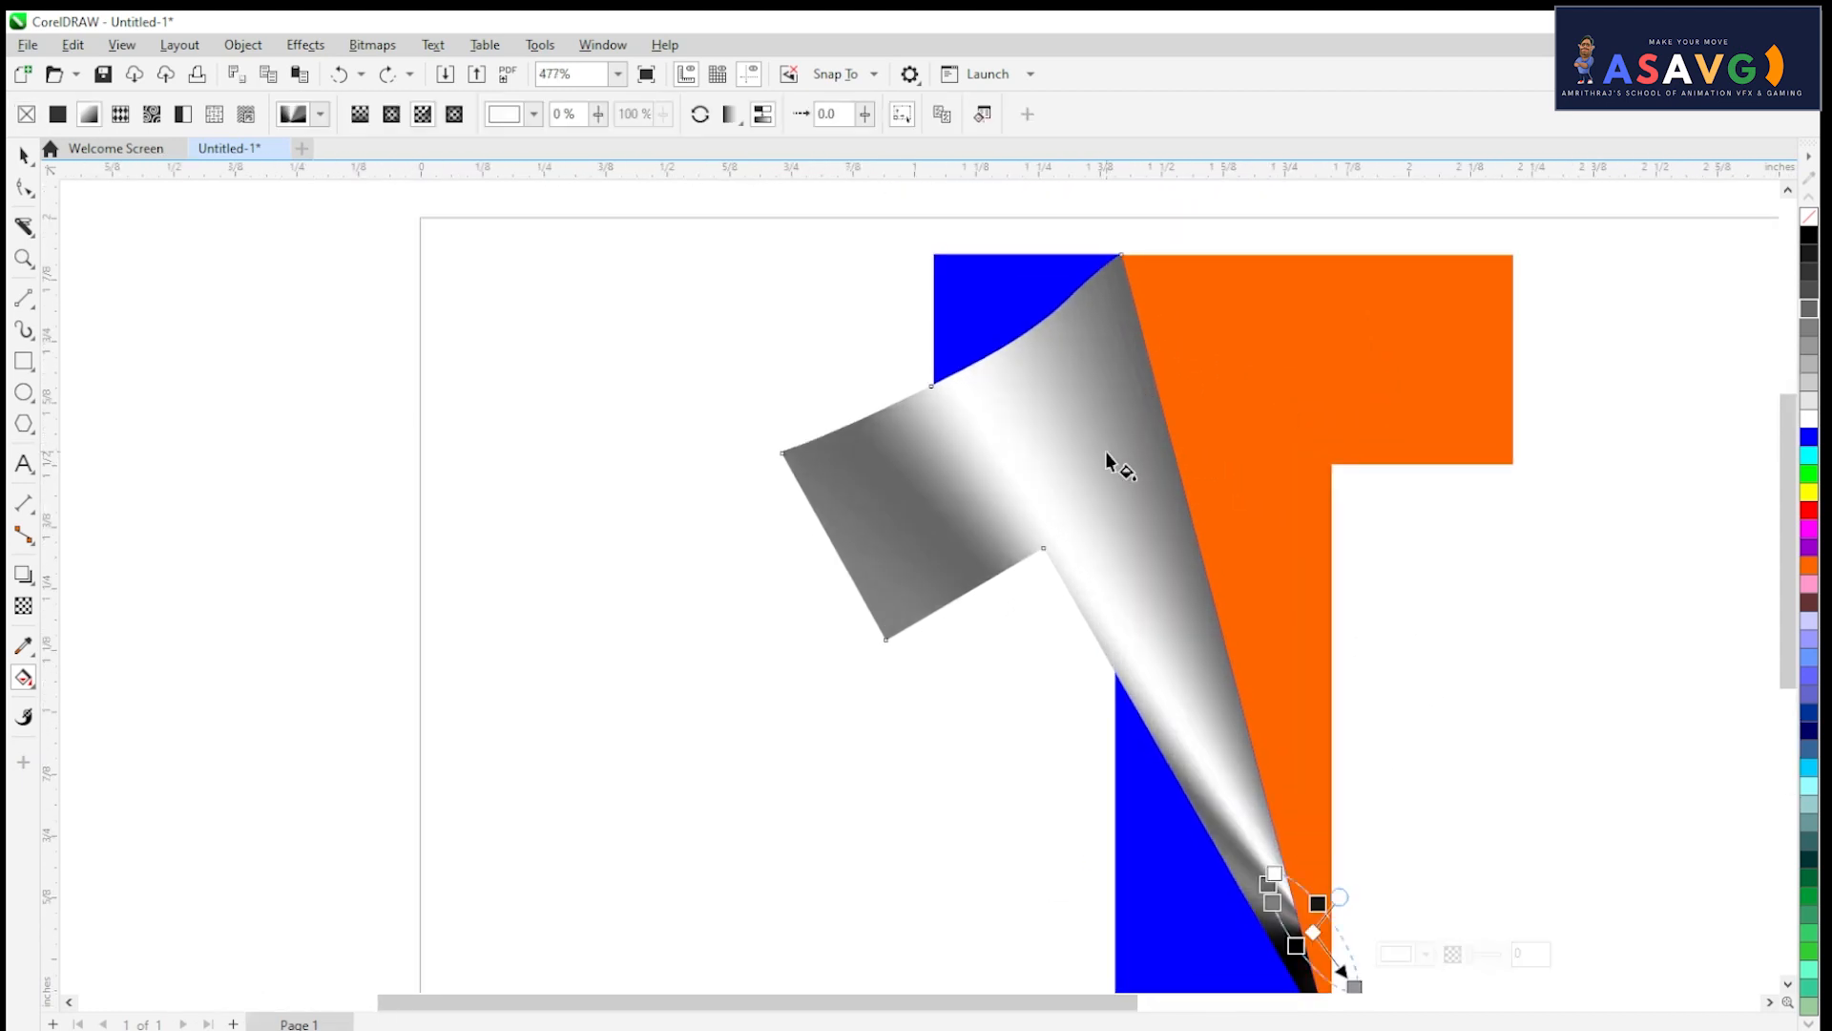
double_click(1296, 948)
left_click_drag(1373, 957, 1457, 1000)
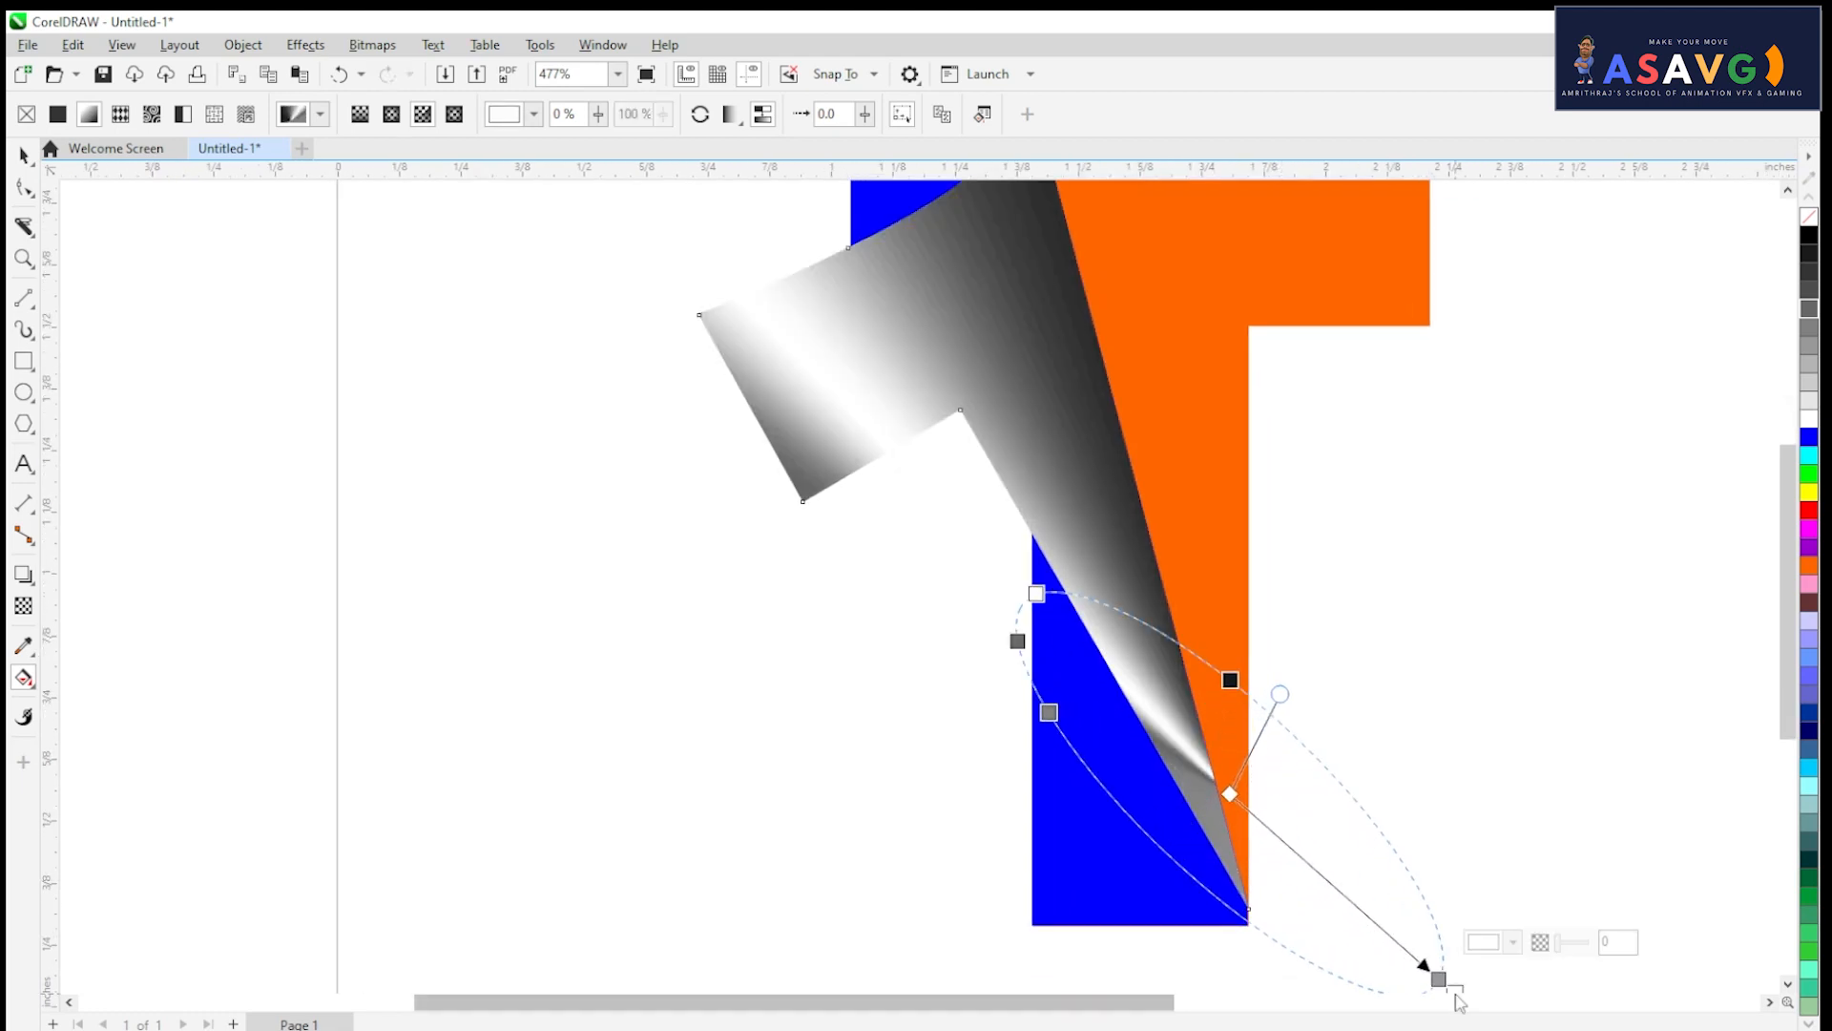
left_click(1460, 620)
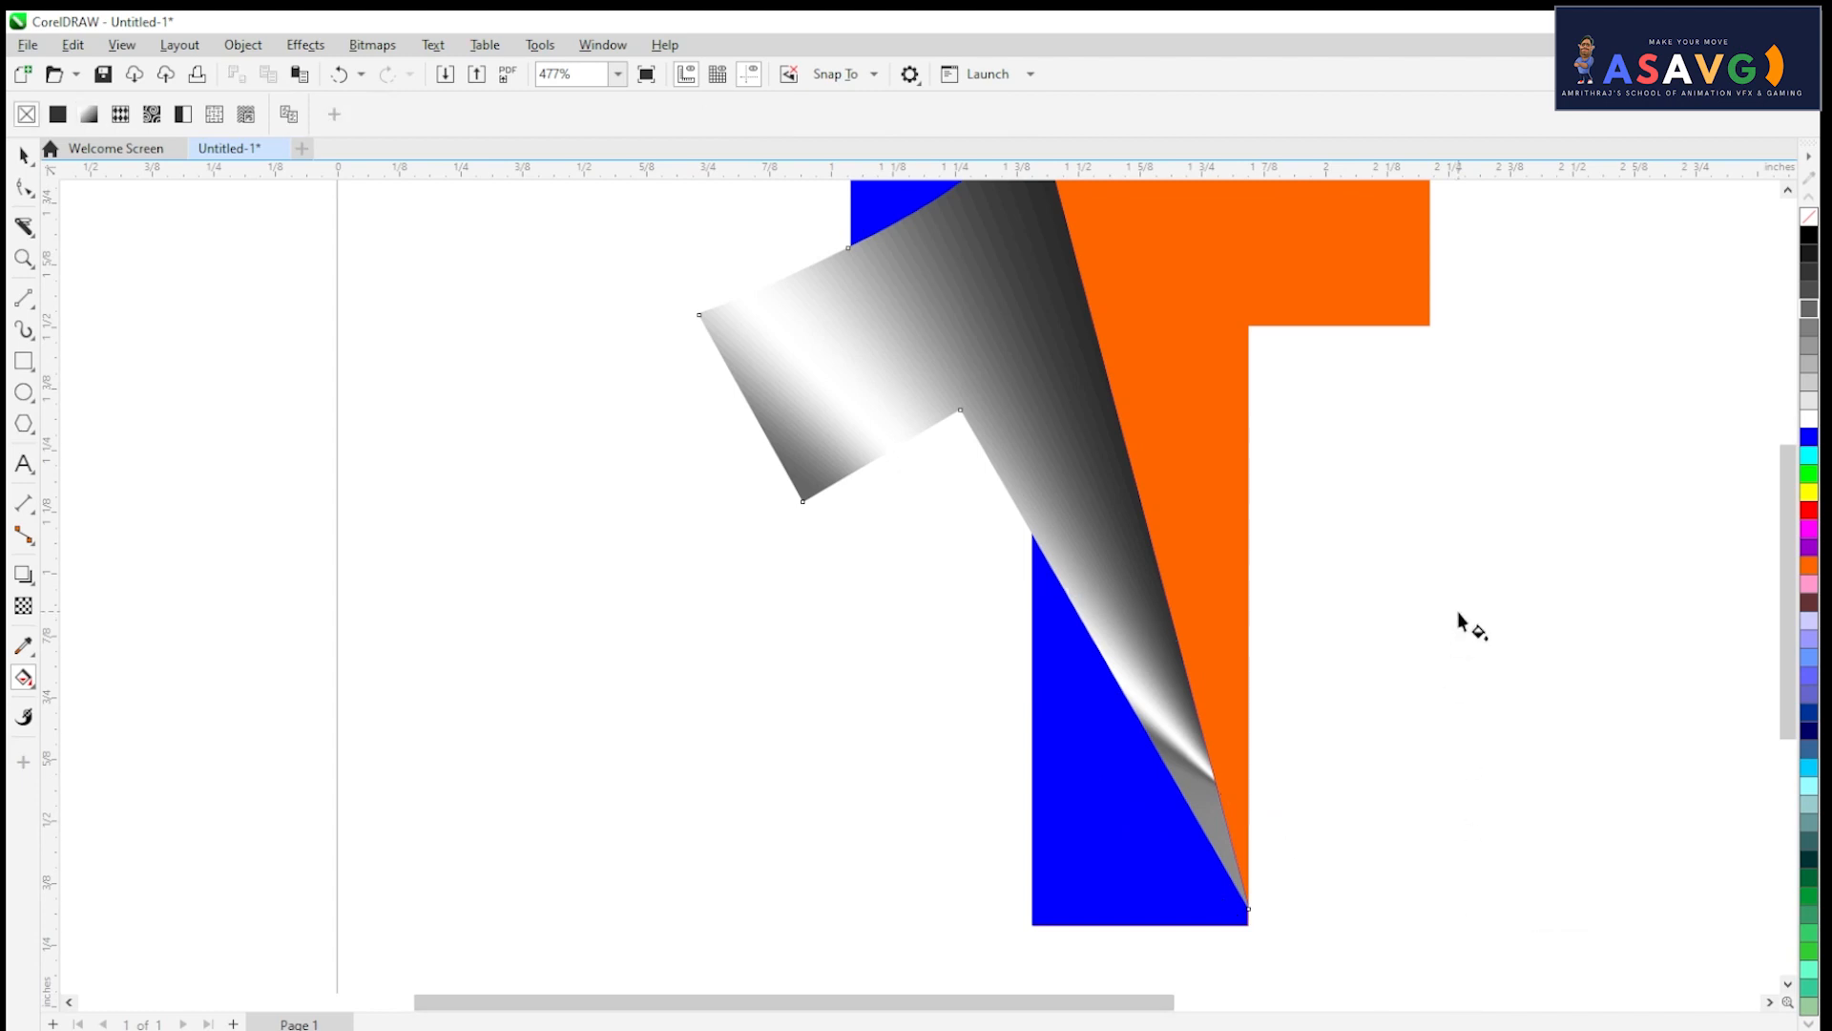
key("ctrl+z")
left_click(1187, 733)
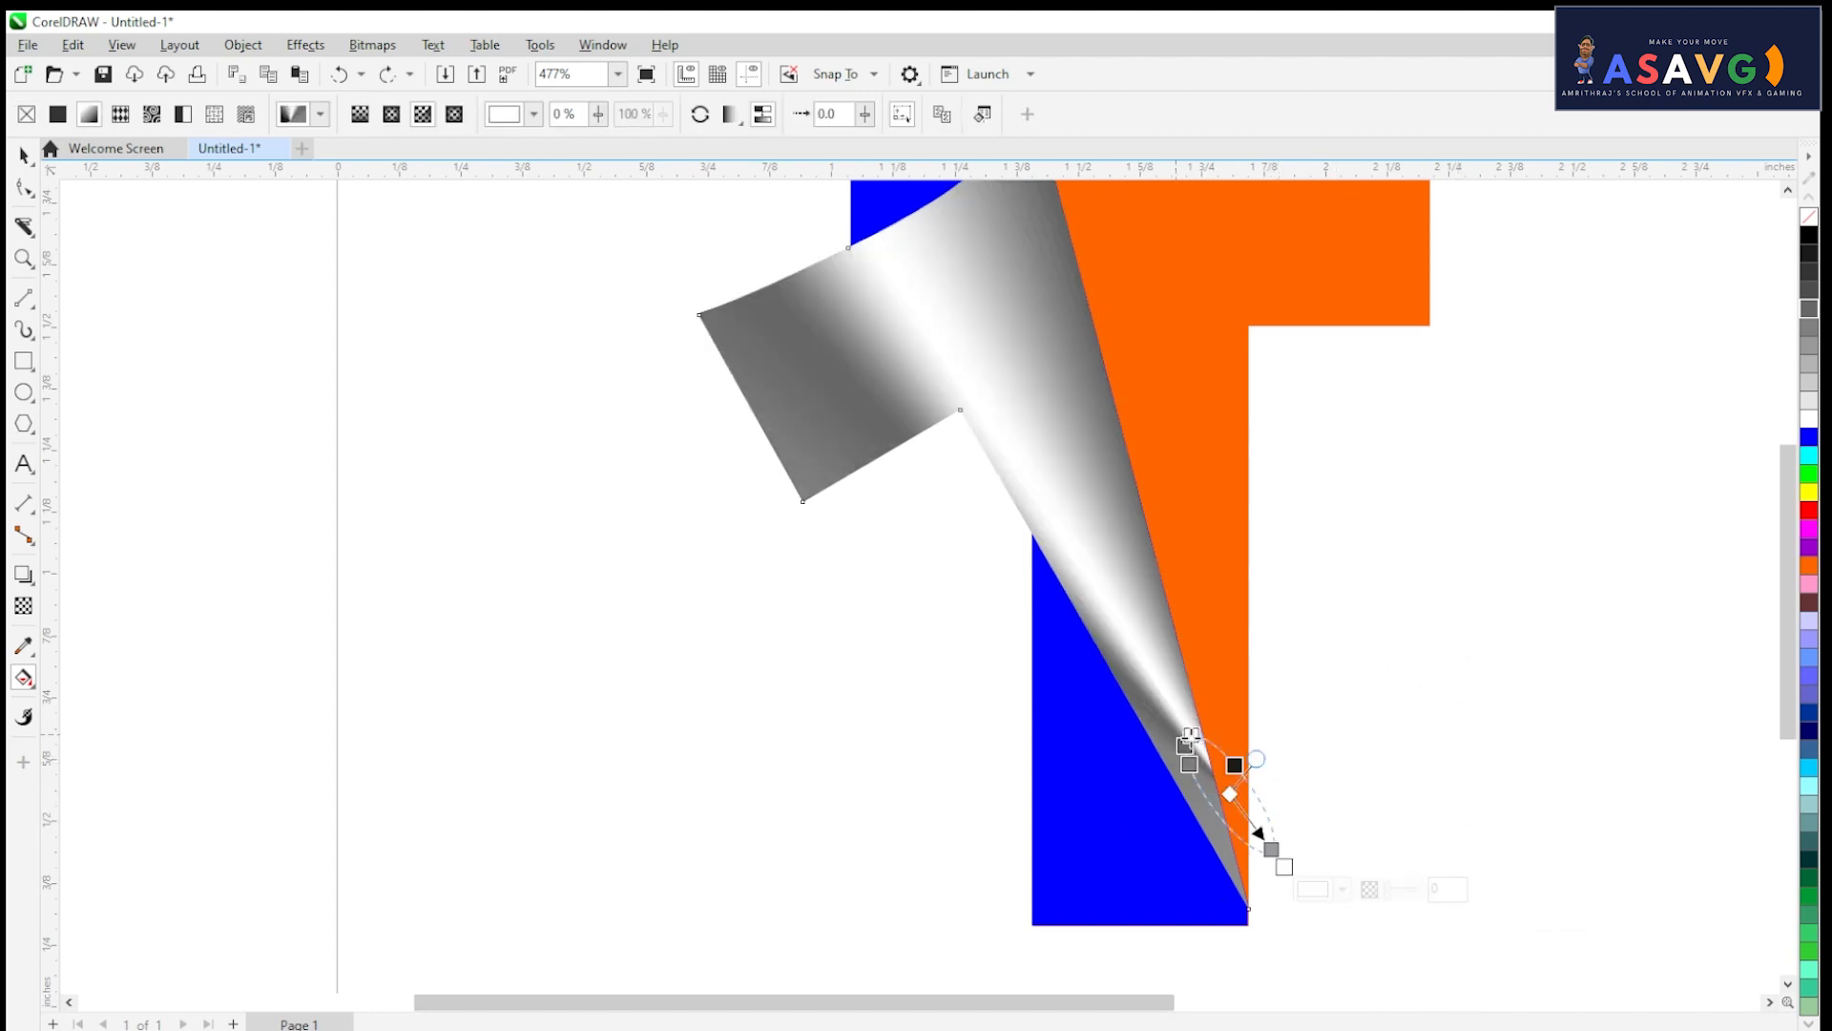
Step: Try reshaping the conical fill's ellipse and undo it, and slide the mid-grey colour node to the 29% position
left_click_drag(1256, 760, 1496, 515)
key("ctrl+z")
left_click_drag(1235, 765, 1185, 673)
key("ctrl+z")
left_click_drag(1189, 764, 1151, 862)
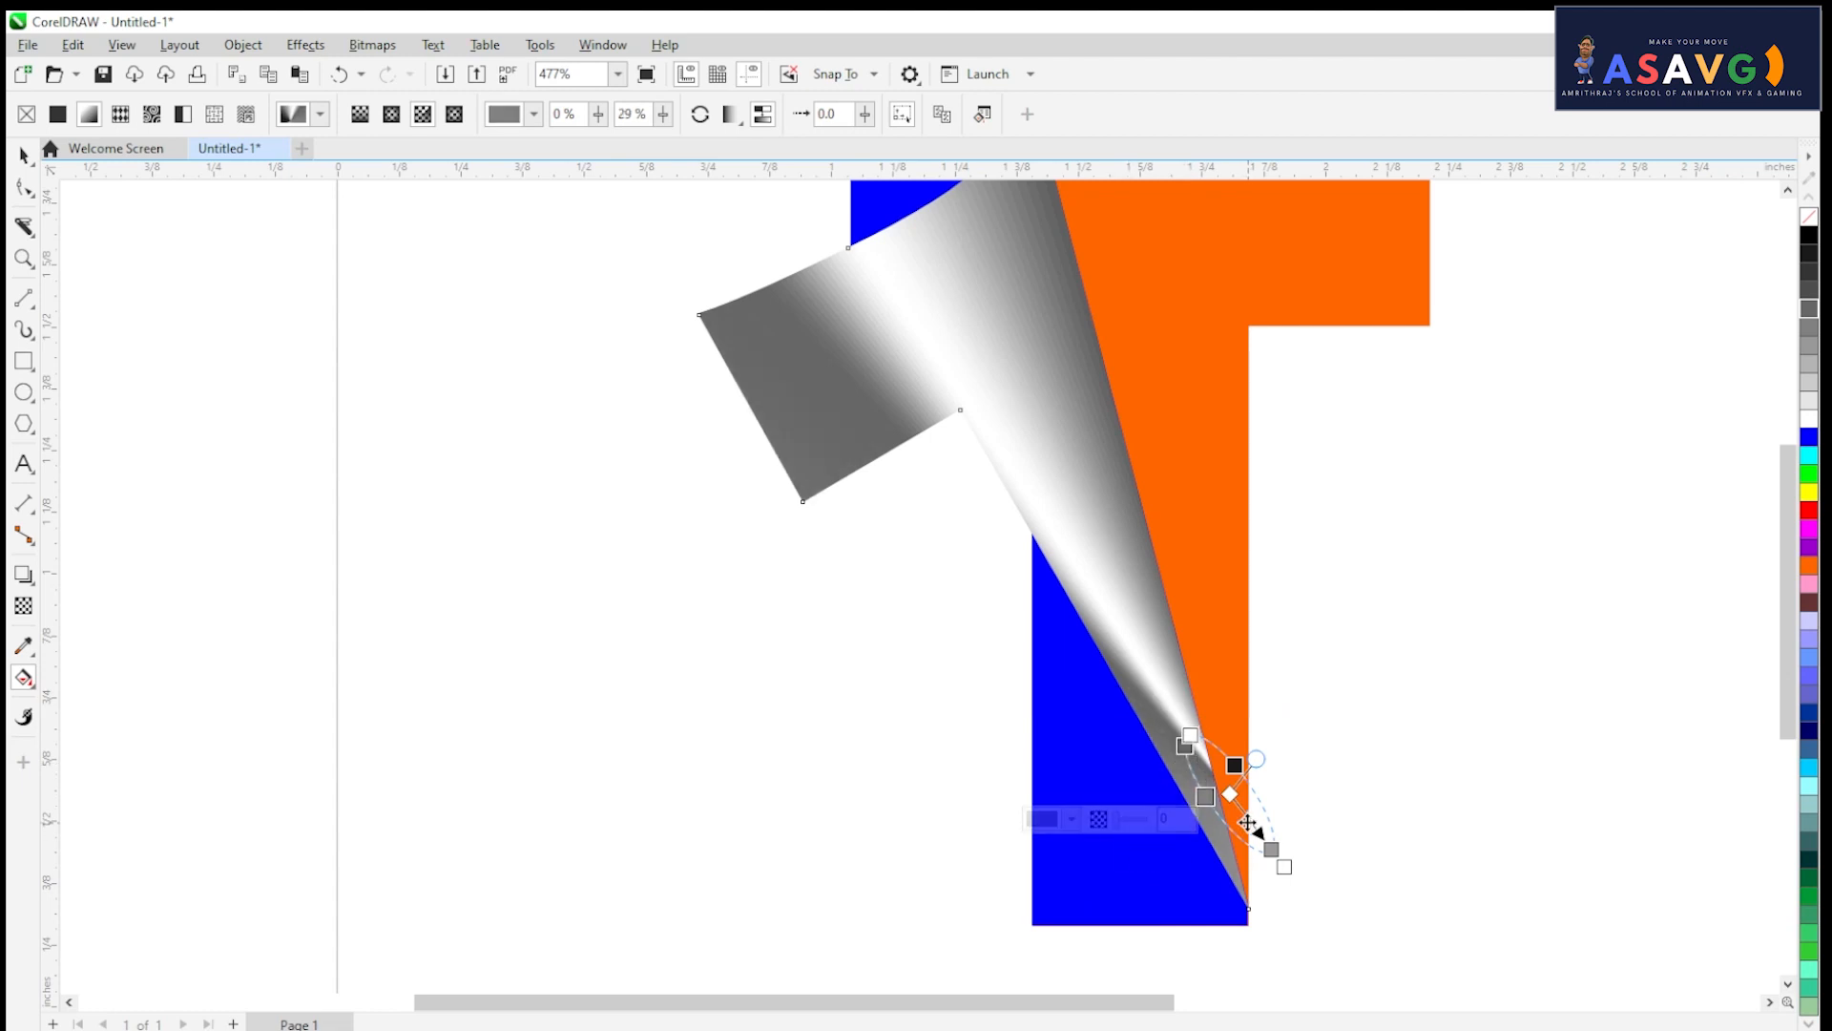
left_click_drag(1249, 822, 1175, 715)
key("ctrl+z")
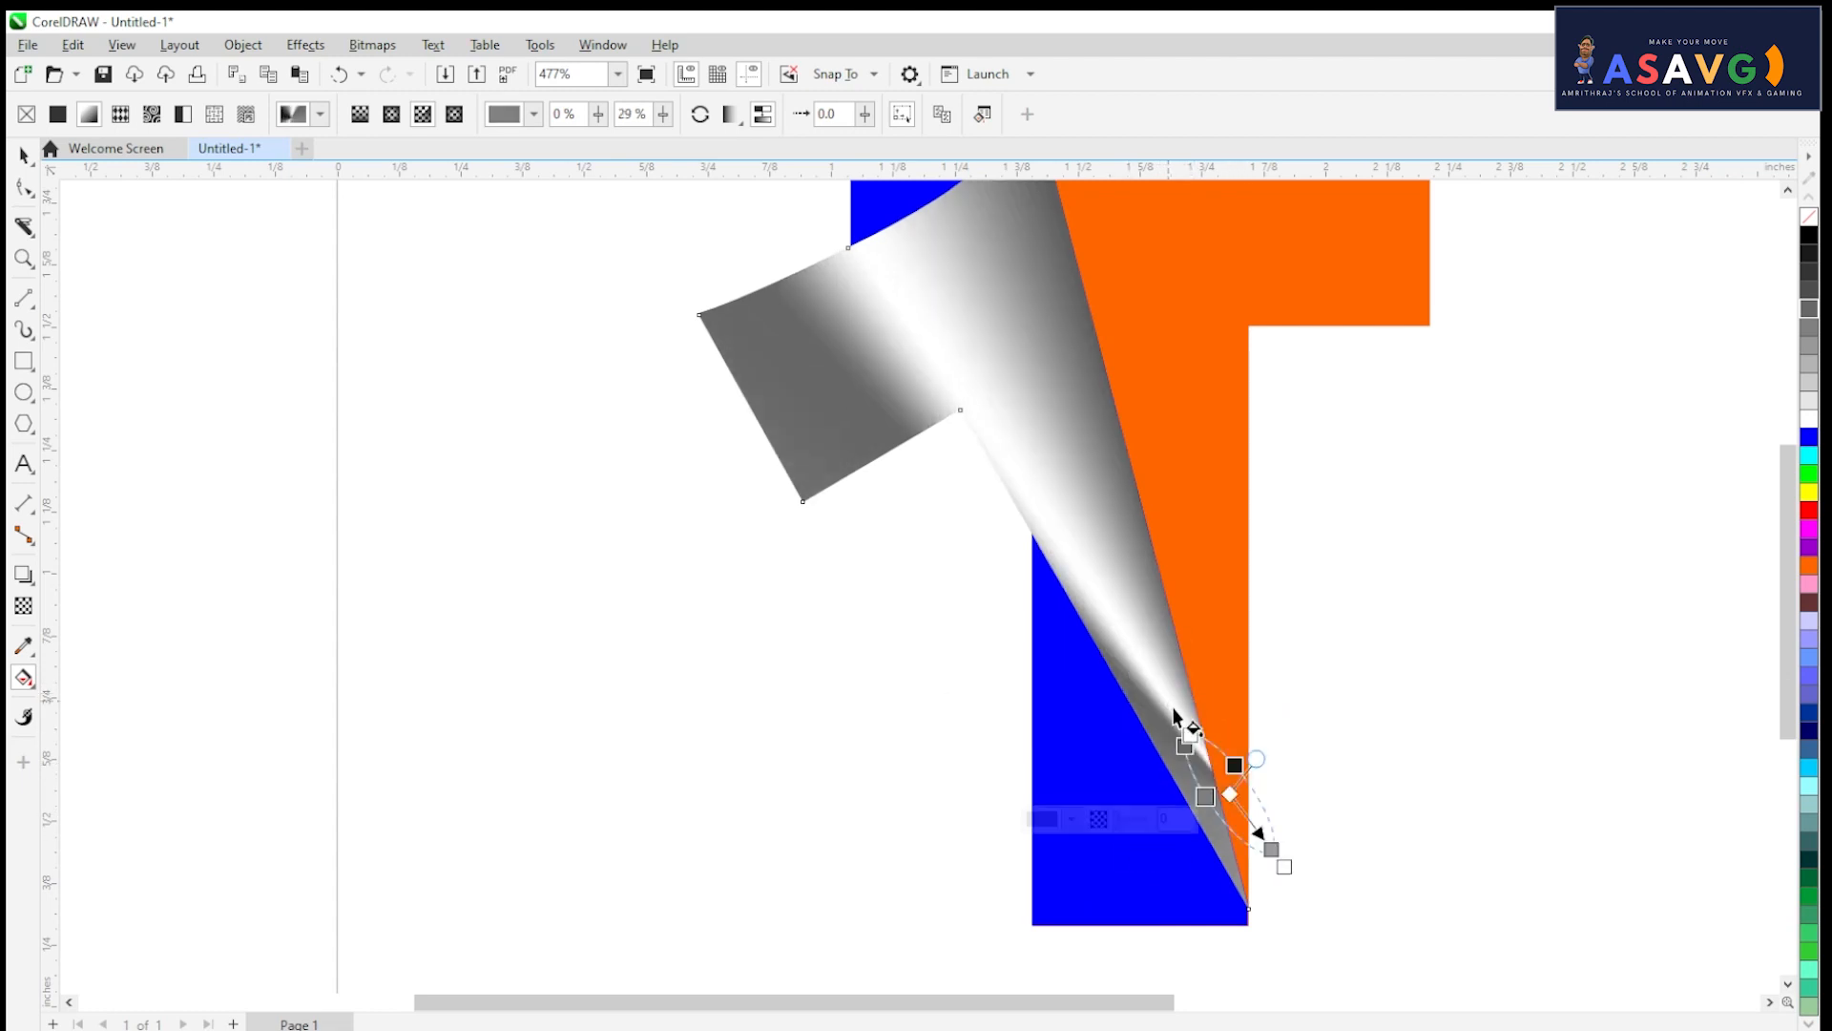
Step: Try moving the conical fill's centre up into the fold's head, widening its ellipse and stretching its axis down the leg
left_click_drag(1246, 841, 965, 327)
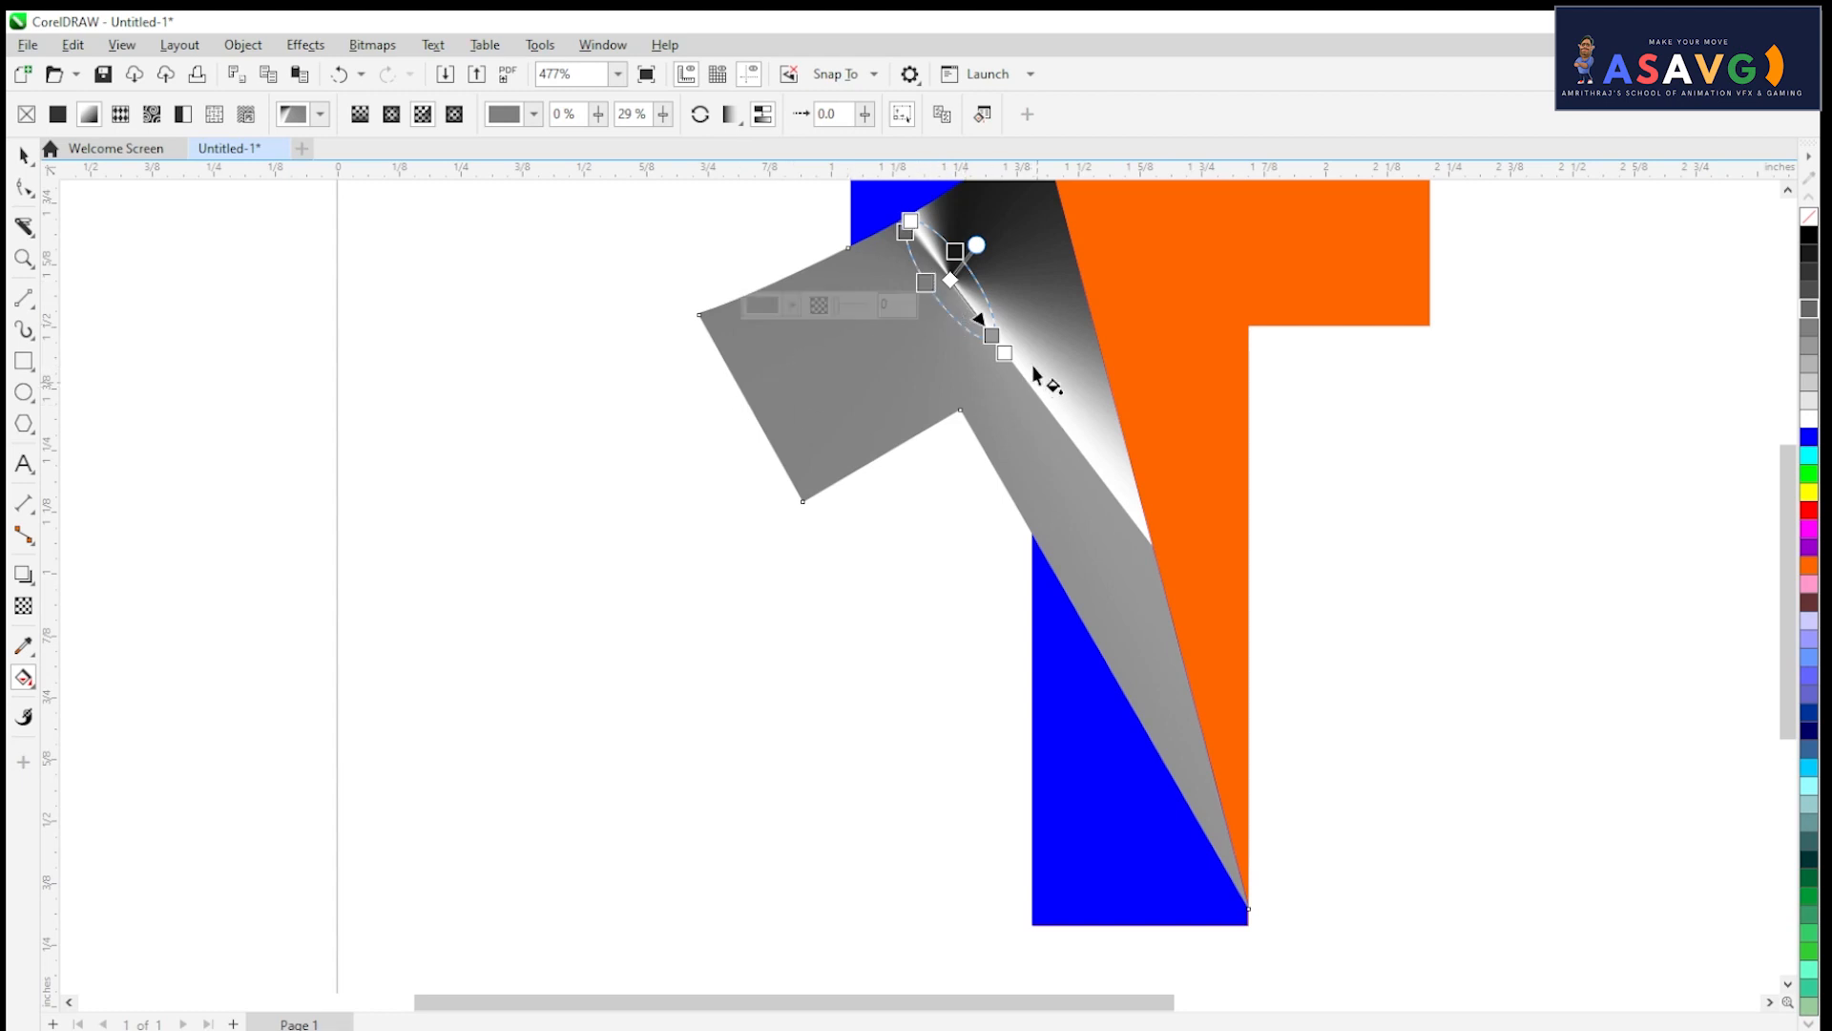
left_click_drag(1005, 353, 1362, 572)
key("ctrl+z")
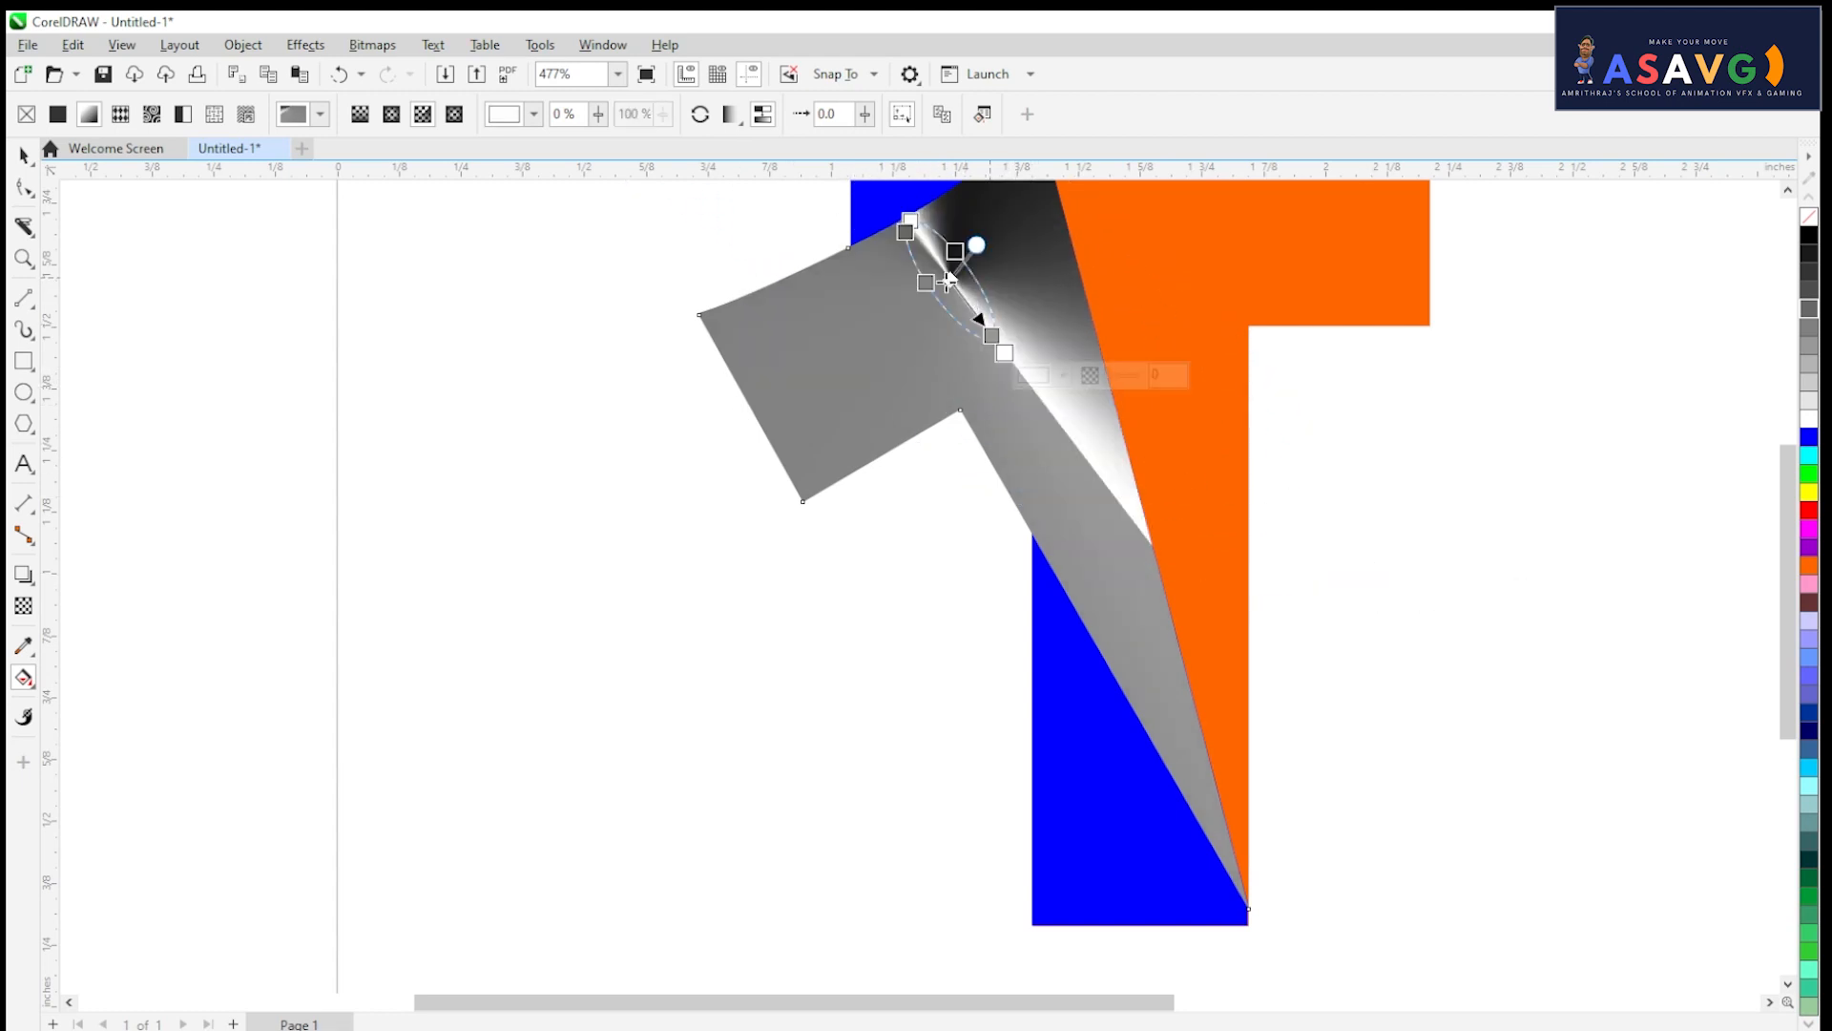
left_click_drag(949, 279, 1201, 186)
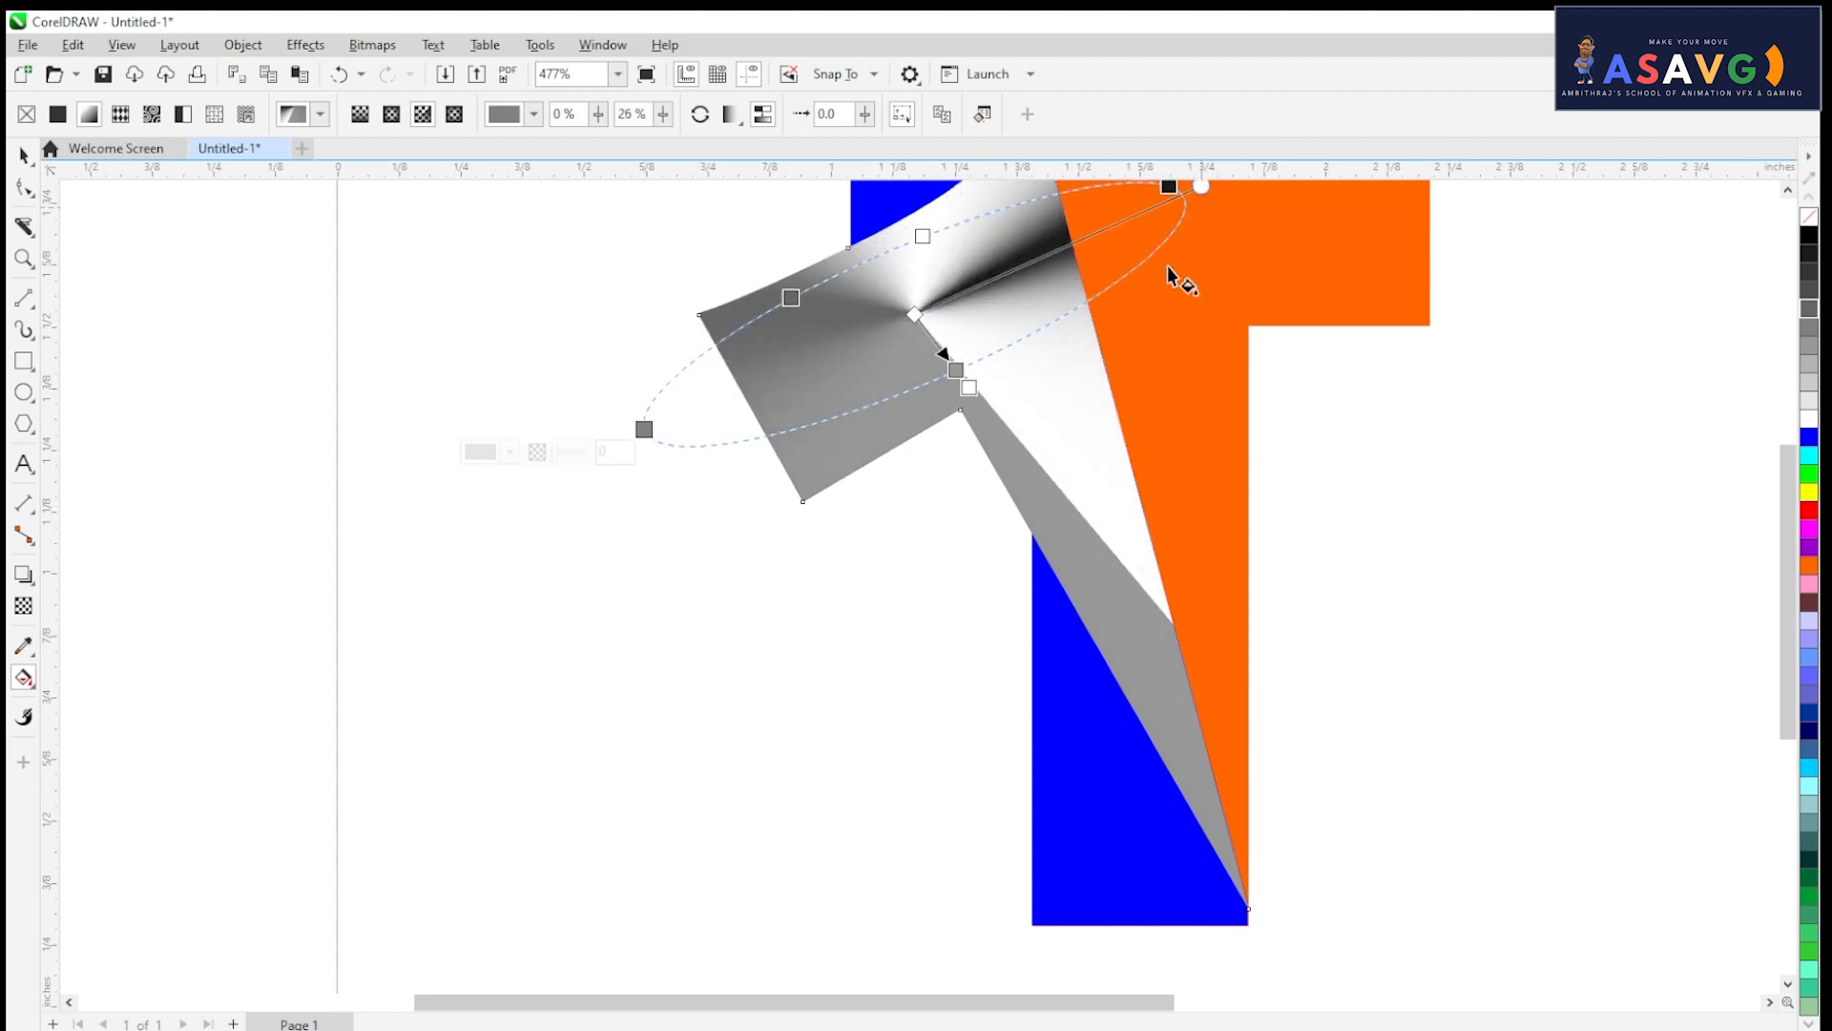
left_click_drag(972, 385, 1114, 730)
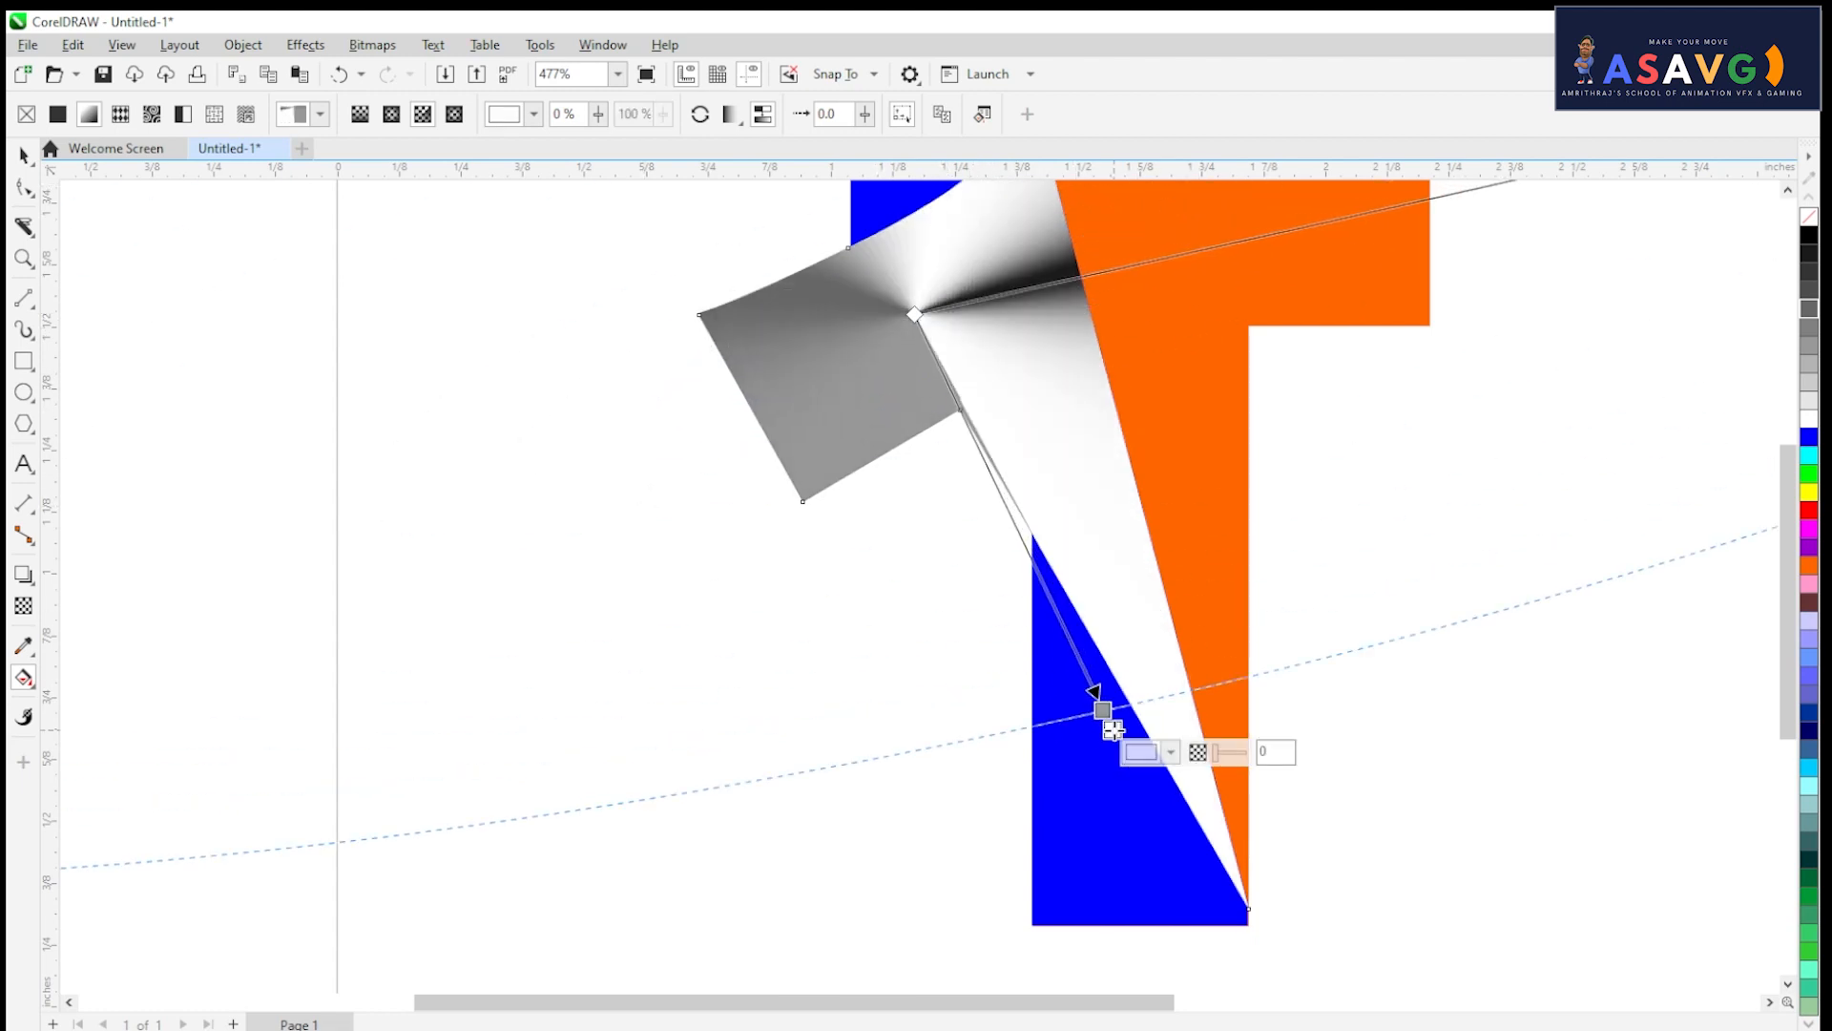
Step: Undo the recent fill edits back to the version with the centre partway up the leg and the black node in place
key("ctrl+z")
key("ctrl+z")
key("ctrl+z")
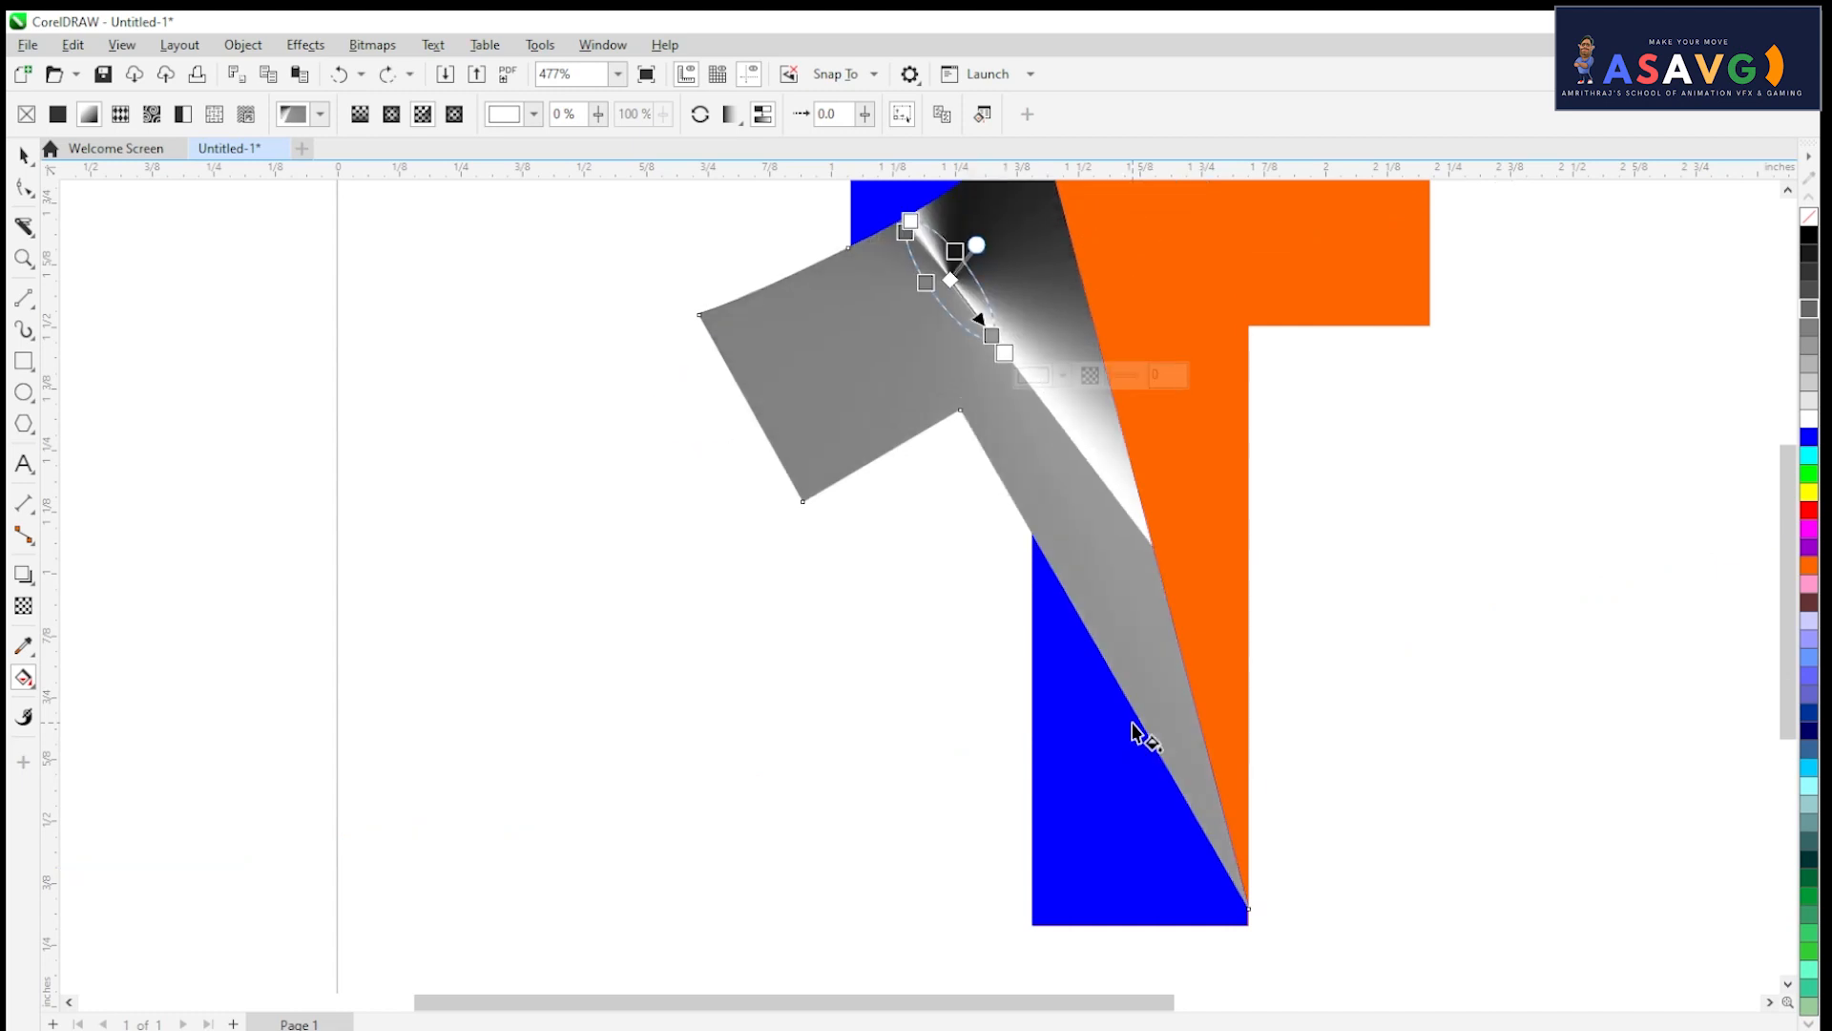
key("ctrl+z")
key("ctrl+z")
key("ctrl+z")
key("ctrl+z")
key("ctrl+z")
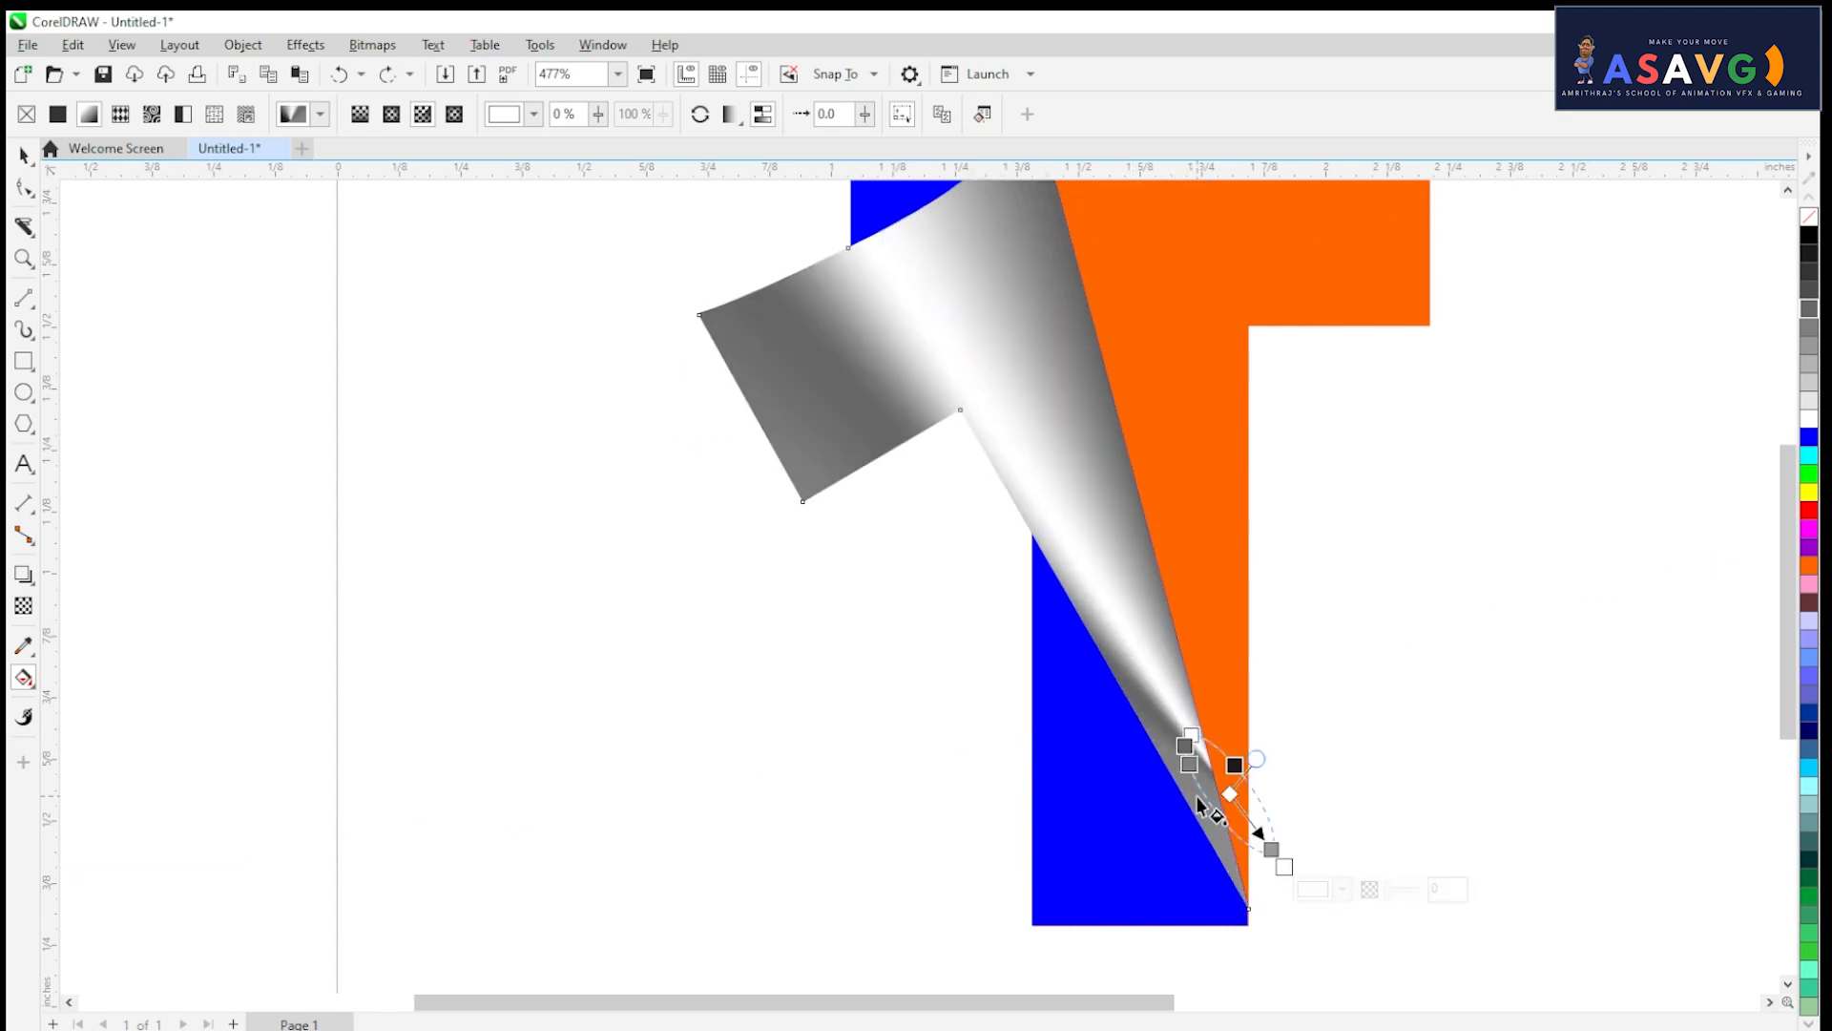
key("ctrl+z")
key("ctrl+z")
key("ctrl+z")
key("ctrl+z")
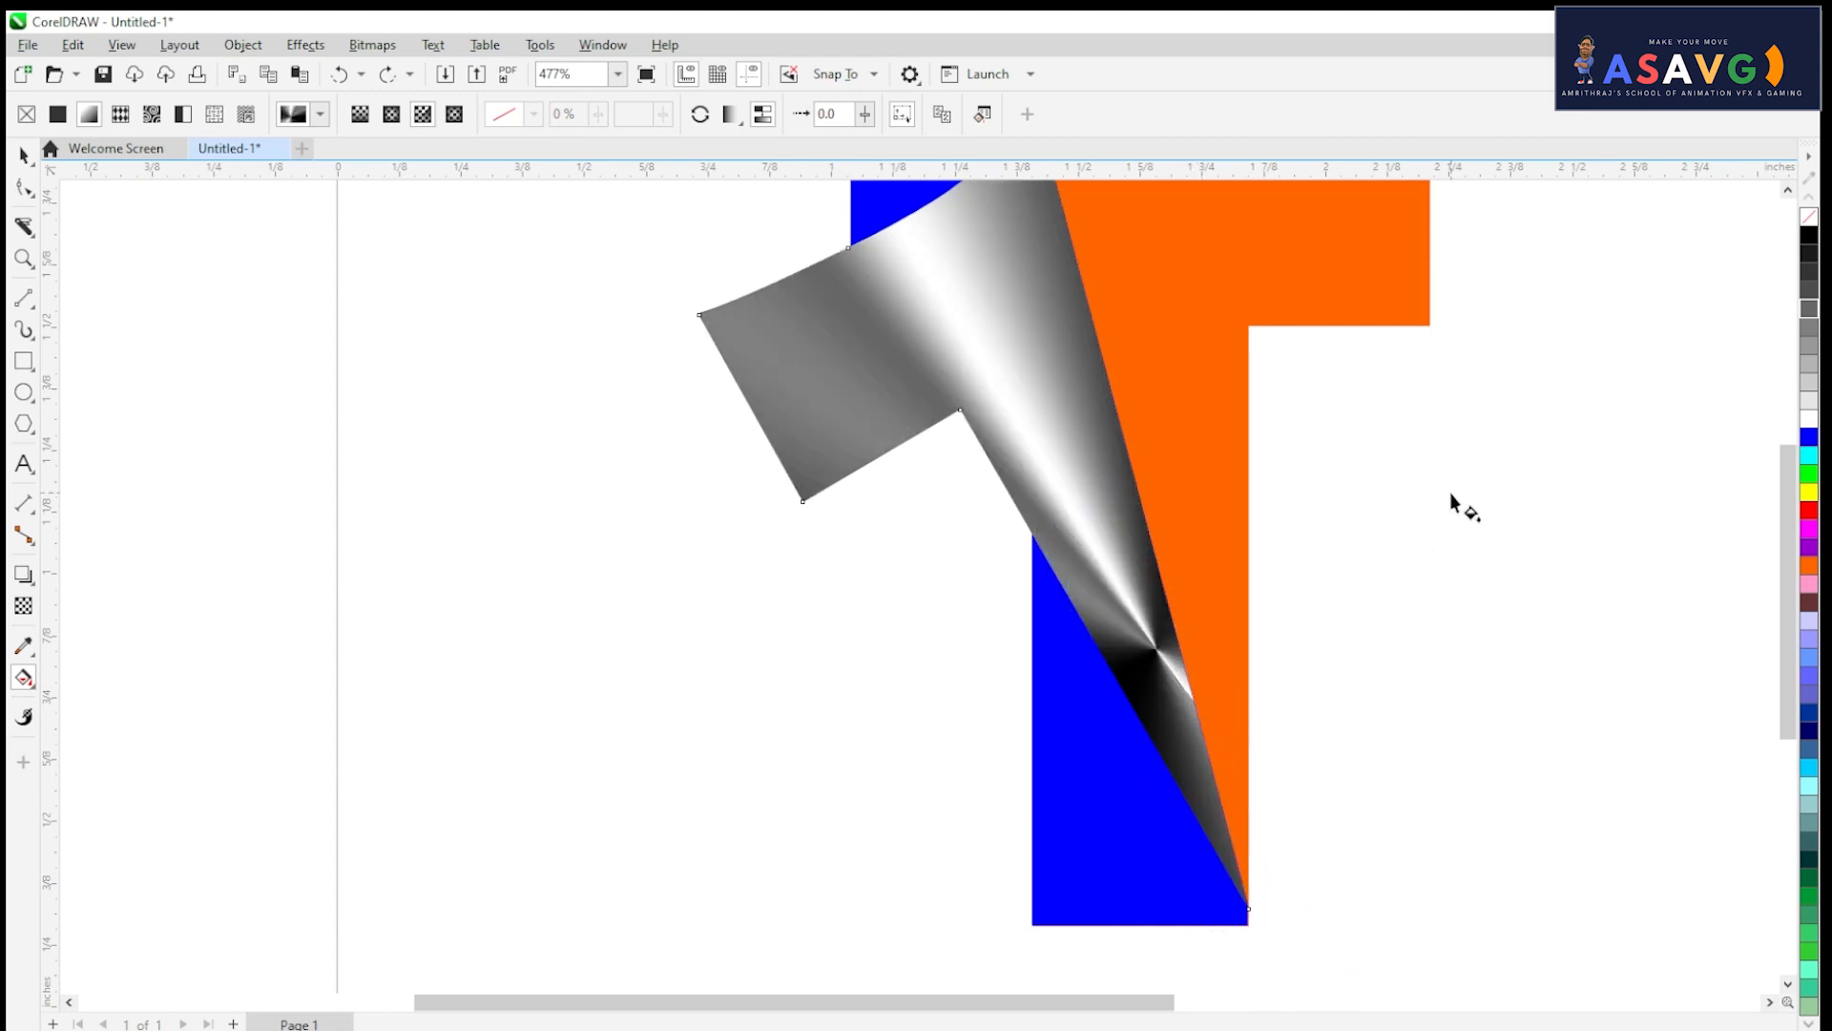
Step: Nudge the conical fill's centre slightly on the leg, try reversing the fill and switch it back, and widen its ellipse
scroll(1169, 666, "up", 2)
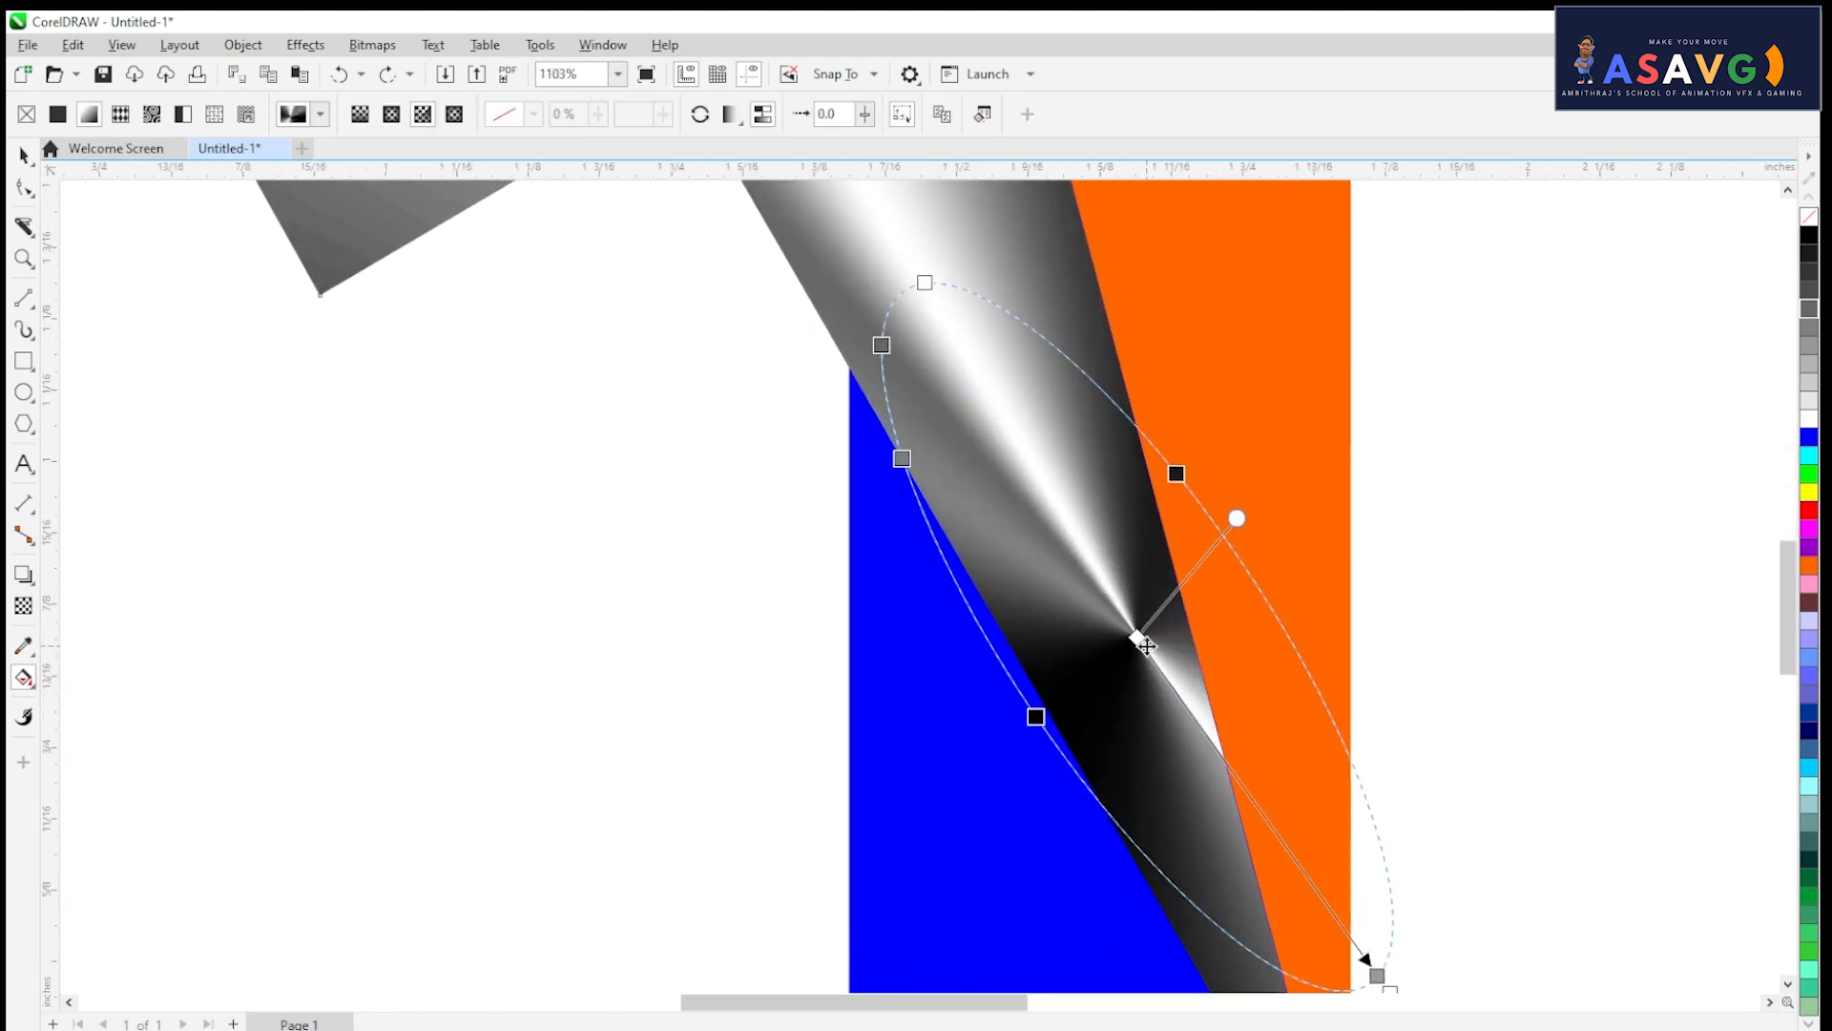
mouse_move(1140, 643)
left_mouse_down()
mouse_move(1147, 622)
mouse_move(1140, 639)
left_mouse_up()
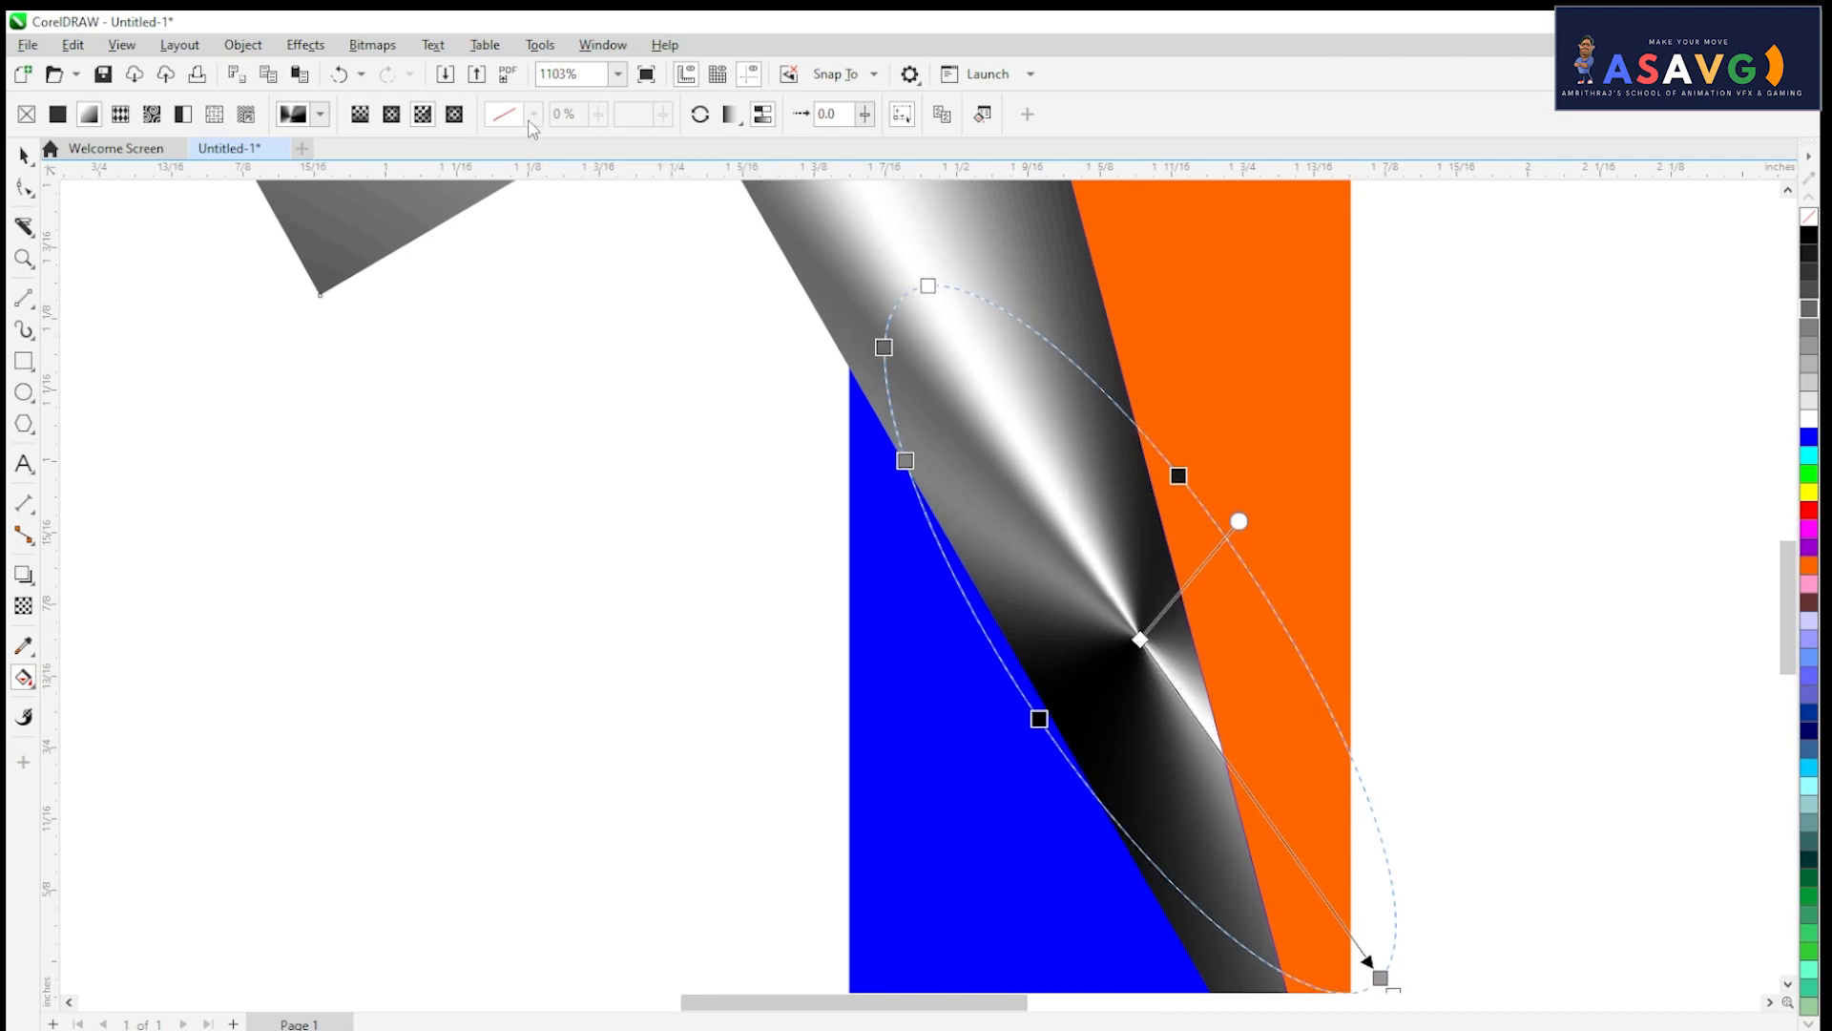
left_click(702, 118)
left_click(703, 120)
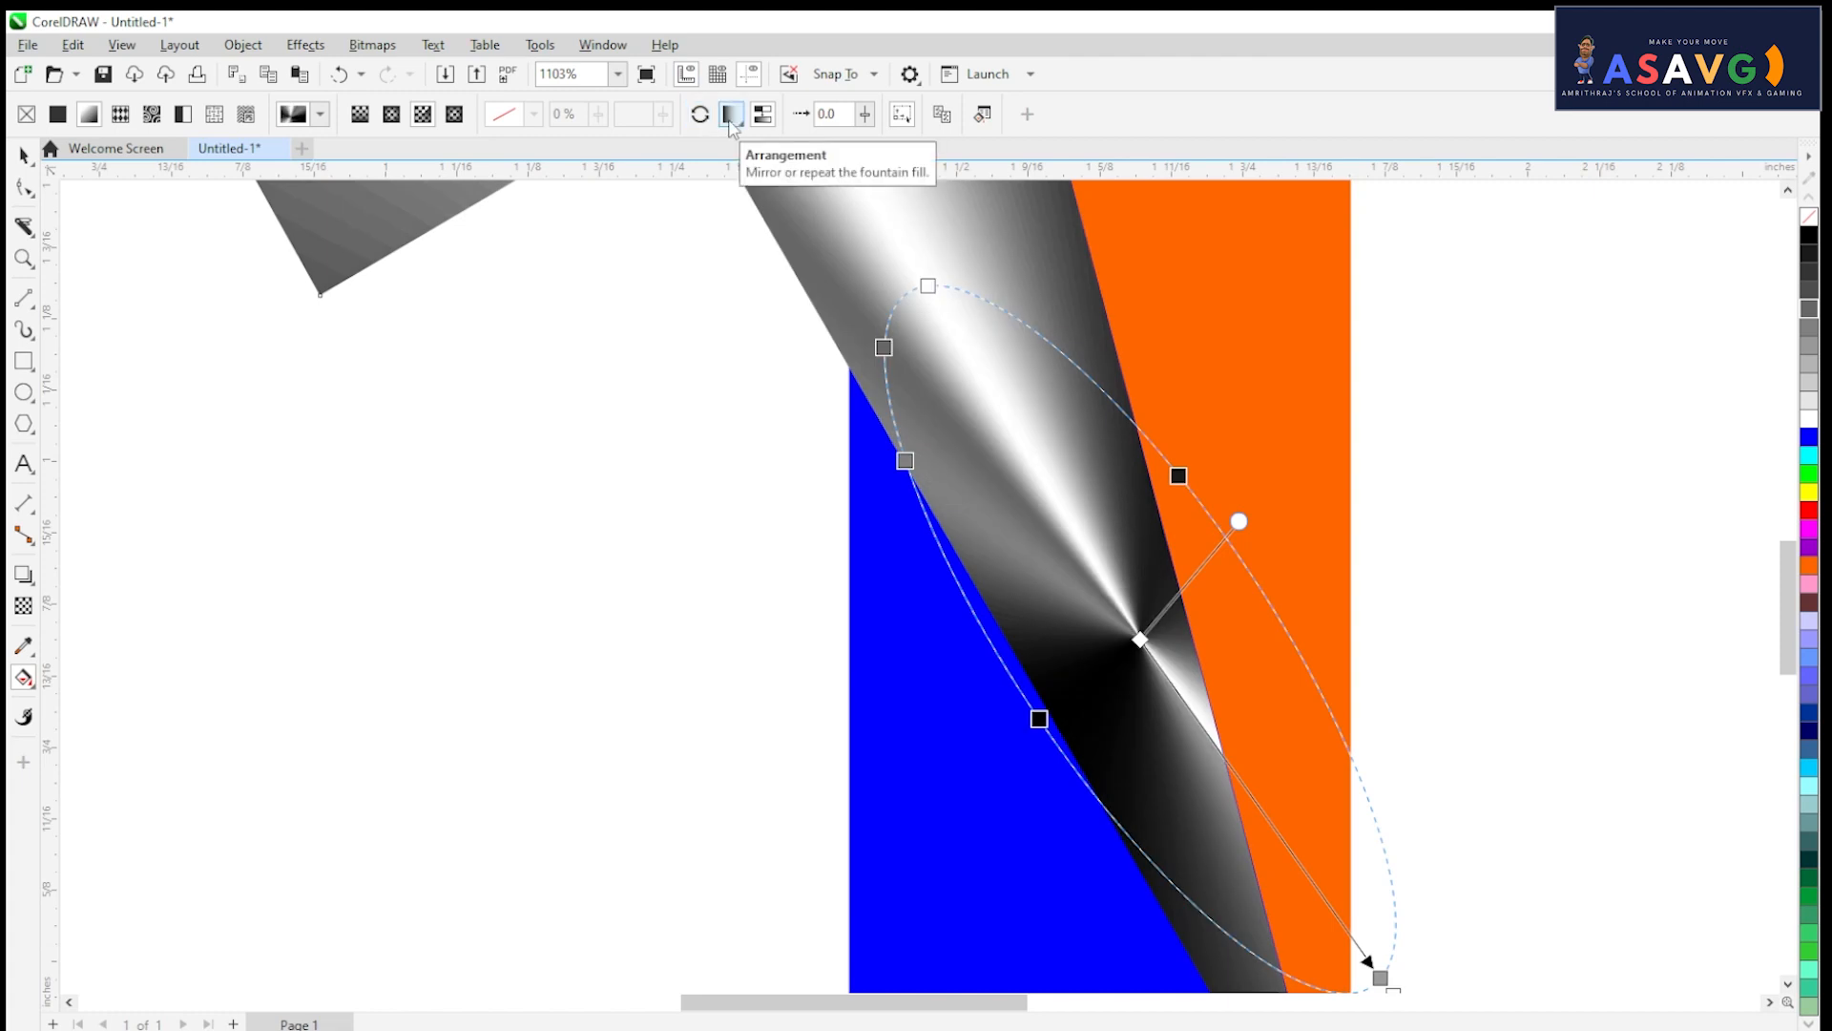
left_click(731, 117)
left_click(775, 145)
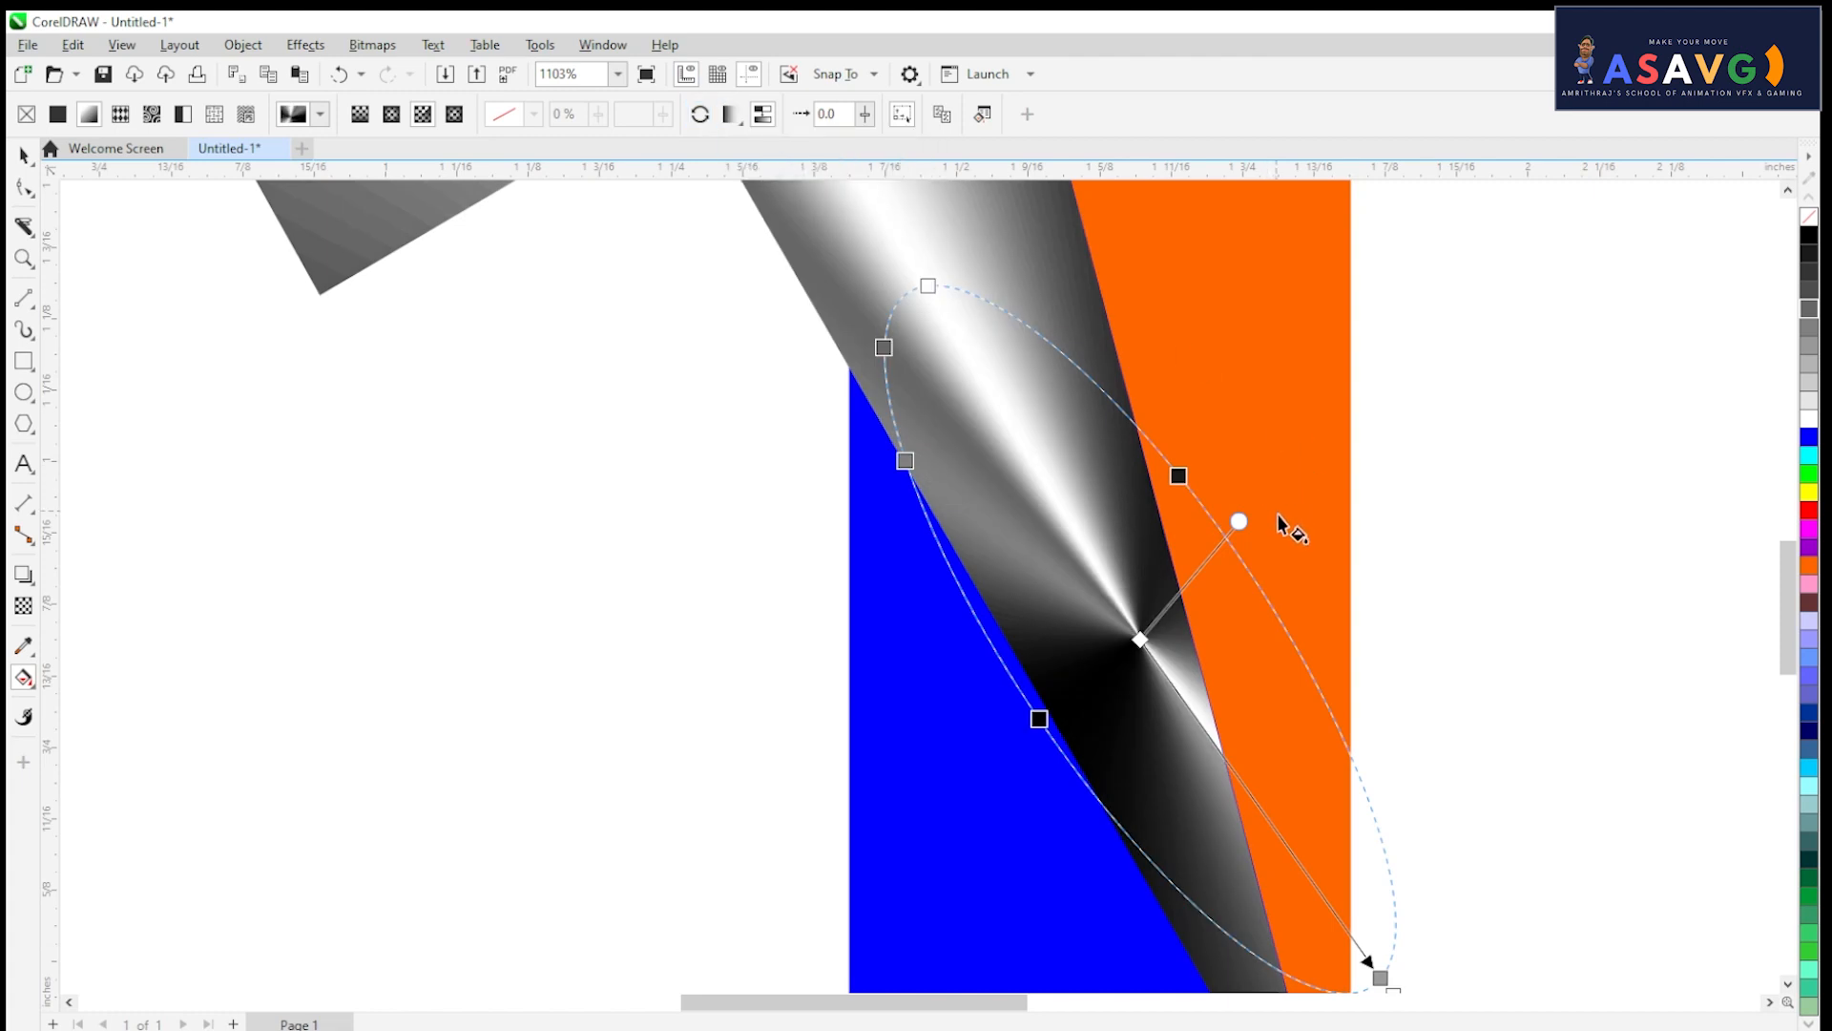
left_click_drag(1240, 516, 1289, 469)
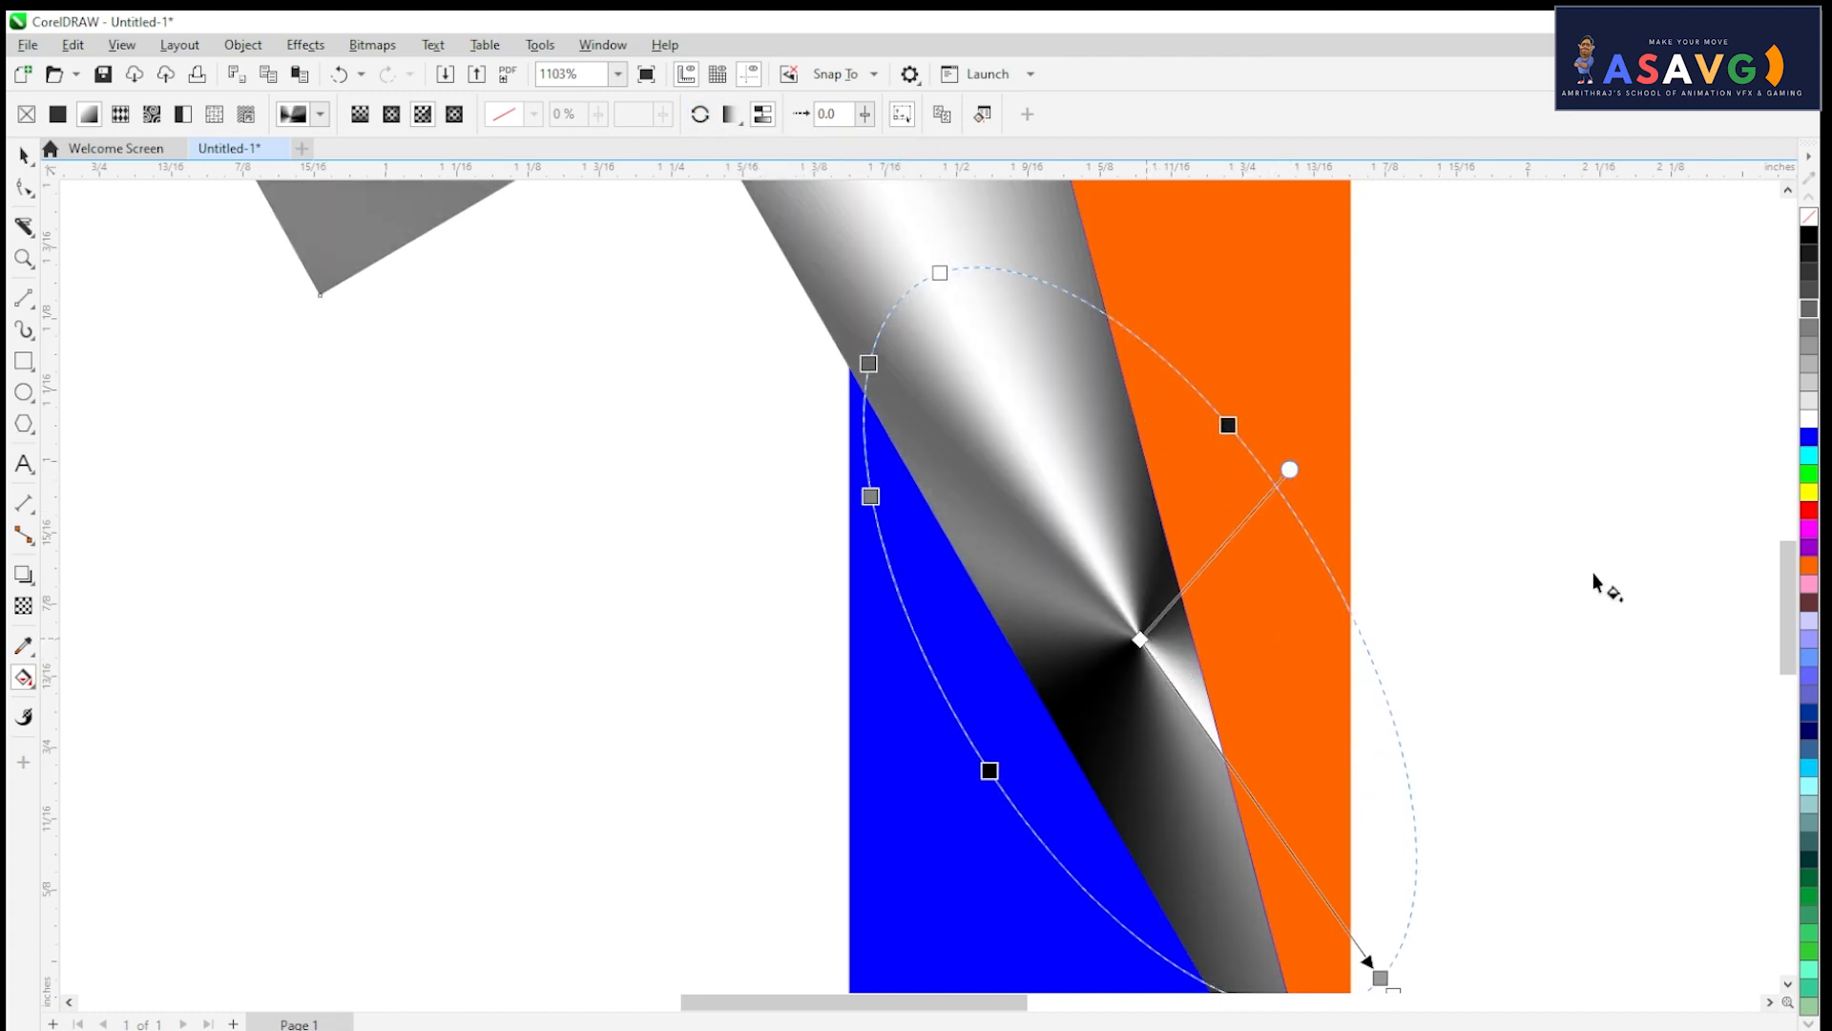
Step: Try applying a dark grey palette colour to the folded piece, and undo it
left_click_drag(1810, 333, 1197, 715)
scroll(1172, 671, "down", 4)
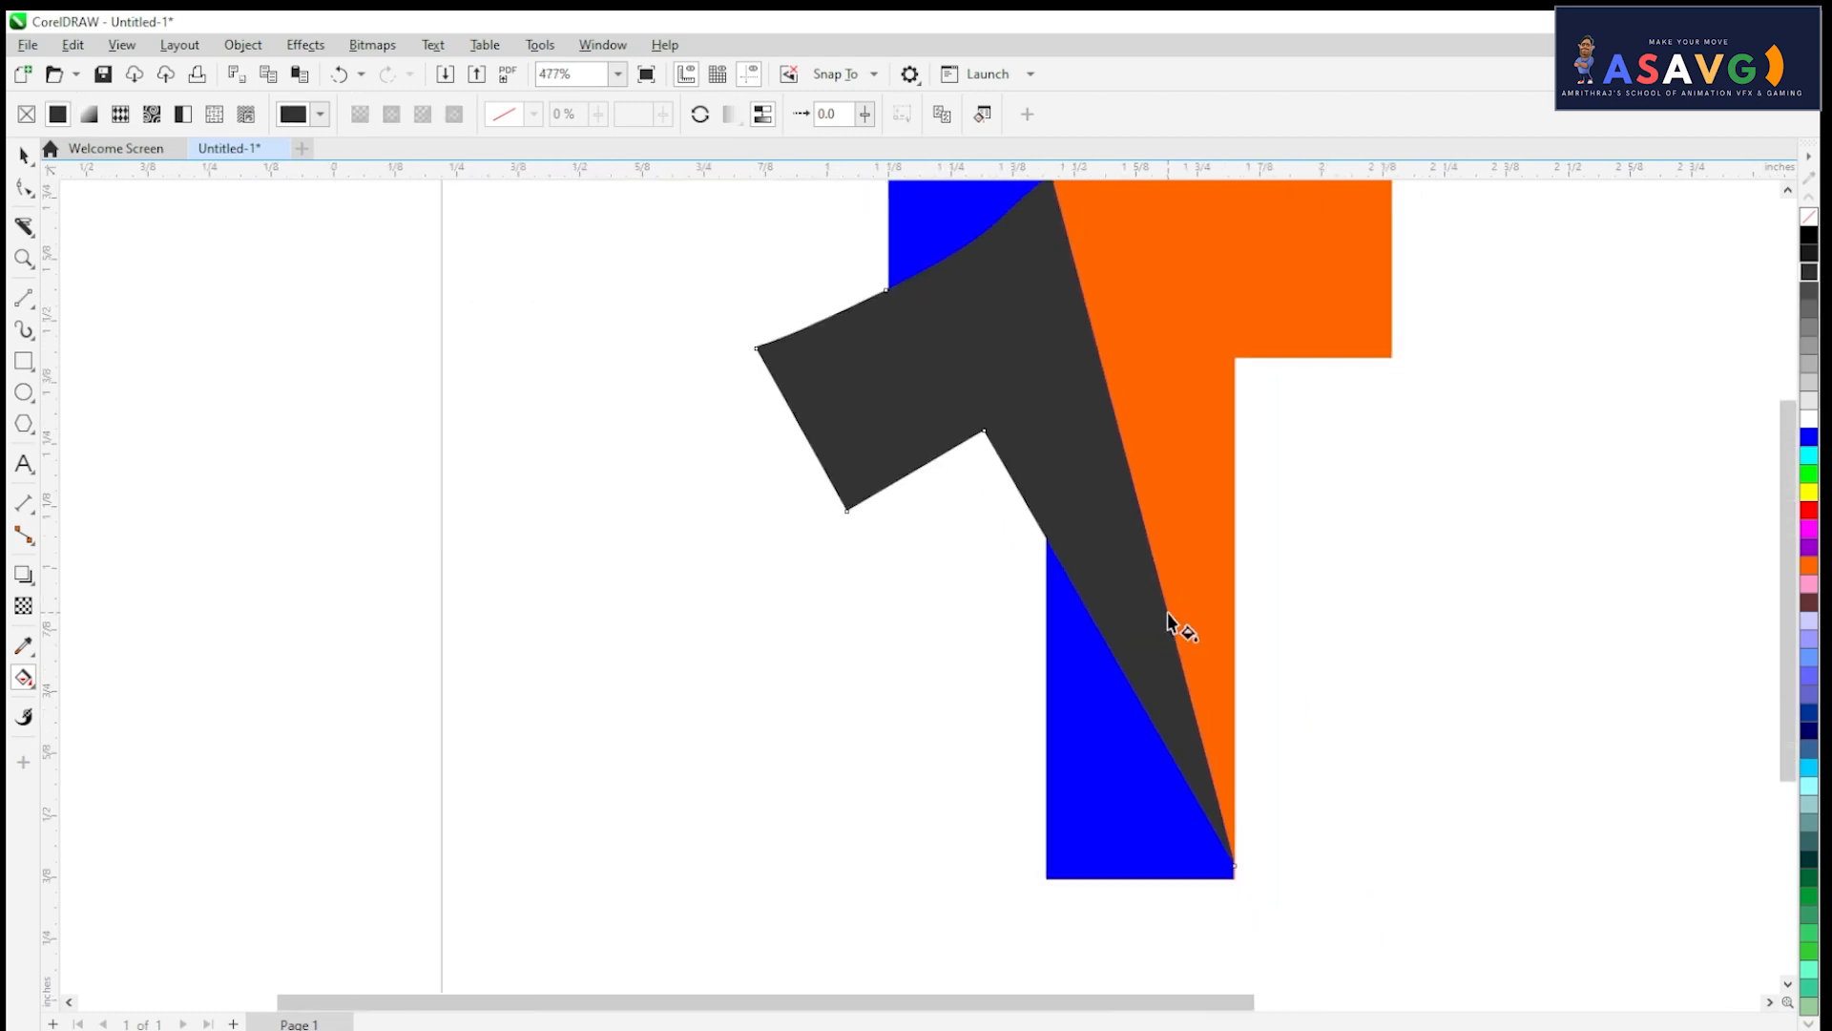
key("ctrl+z")
Step: Select the black colour node nearest the orange shape and widen the conical fill's ellipse slightly more
scroll(1177, 617, "up", 3)
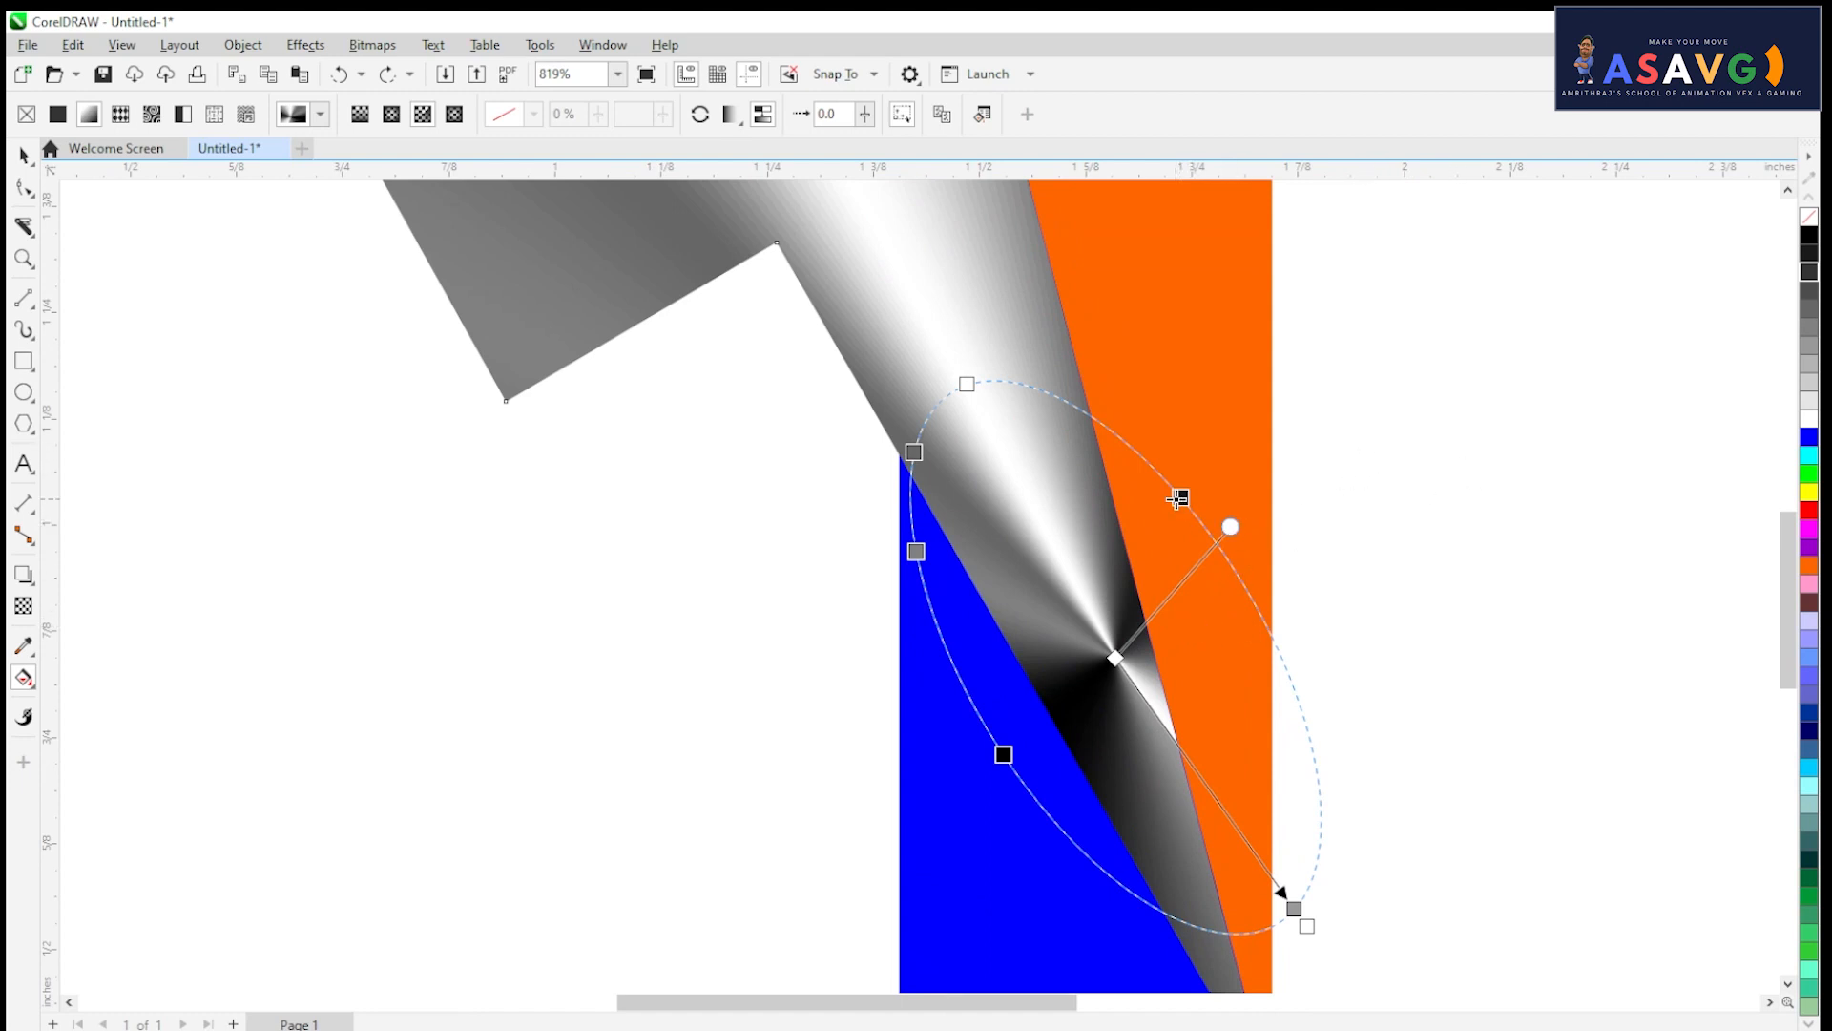
double_click(1178, 497)
mouse_move(1230, 526)
left_mouse_down()
mouse_move(1290, 478)
mouse_move(1238, 510)
left_mouse_up()
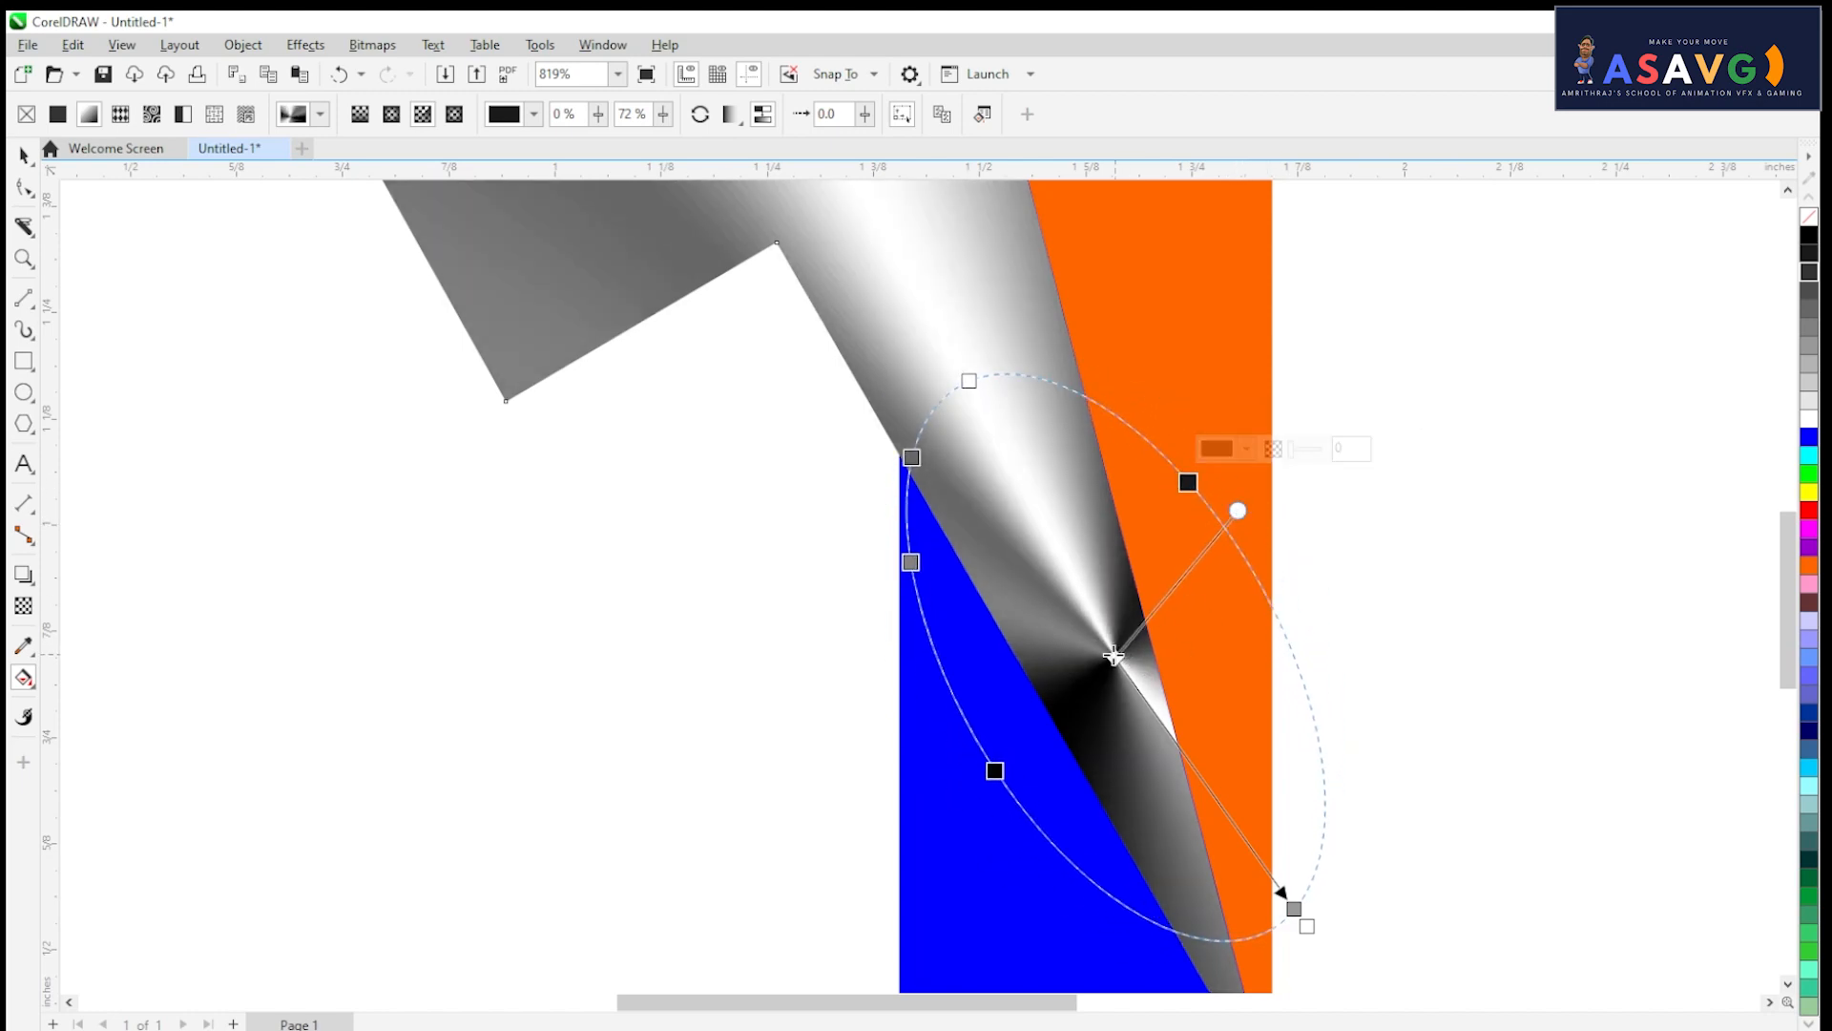
Step: Try moving the conical fill's centre down towards the leg's lower tip, and undo the move
left_click_drag(1113, 655, 1222, 923)
scroll(1143, 725, "down", 2)
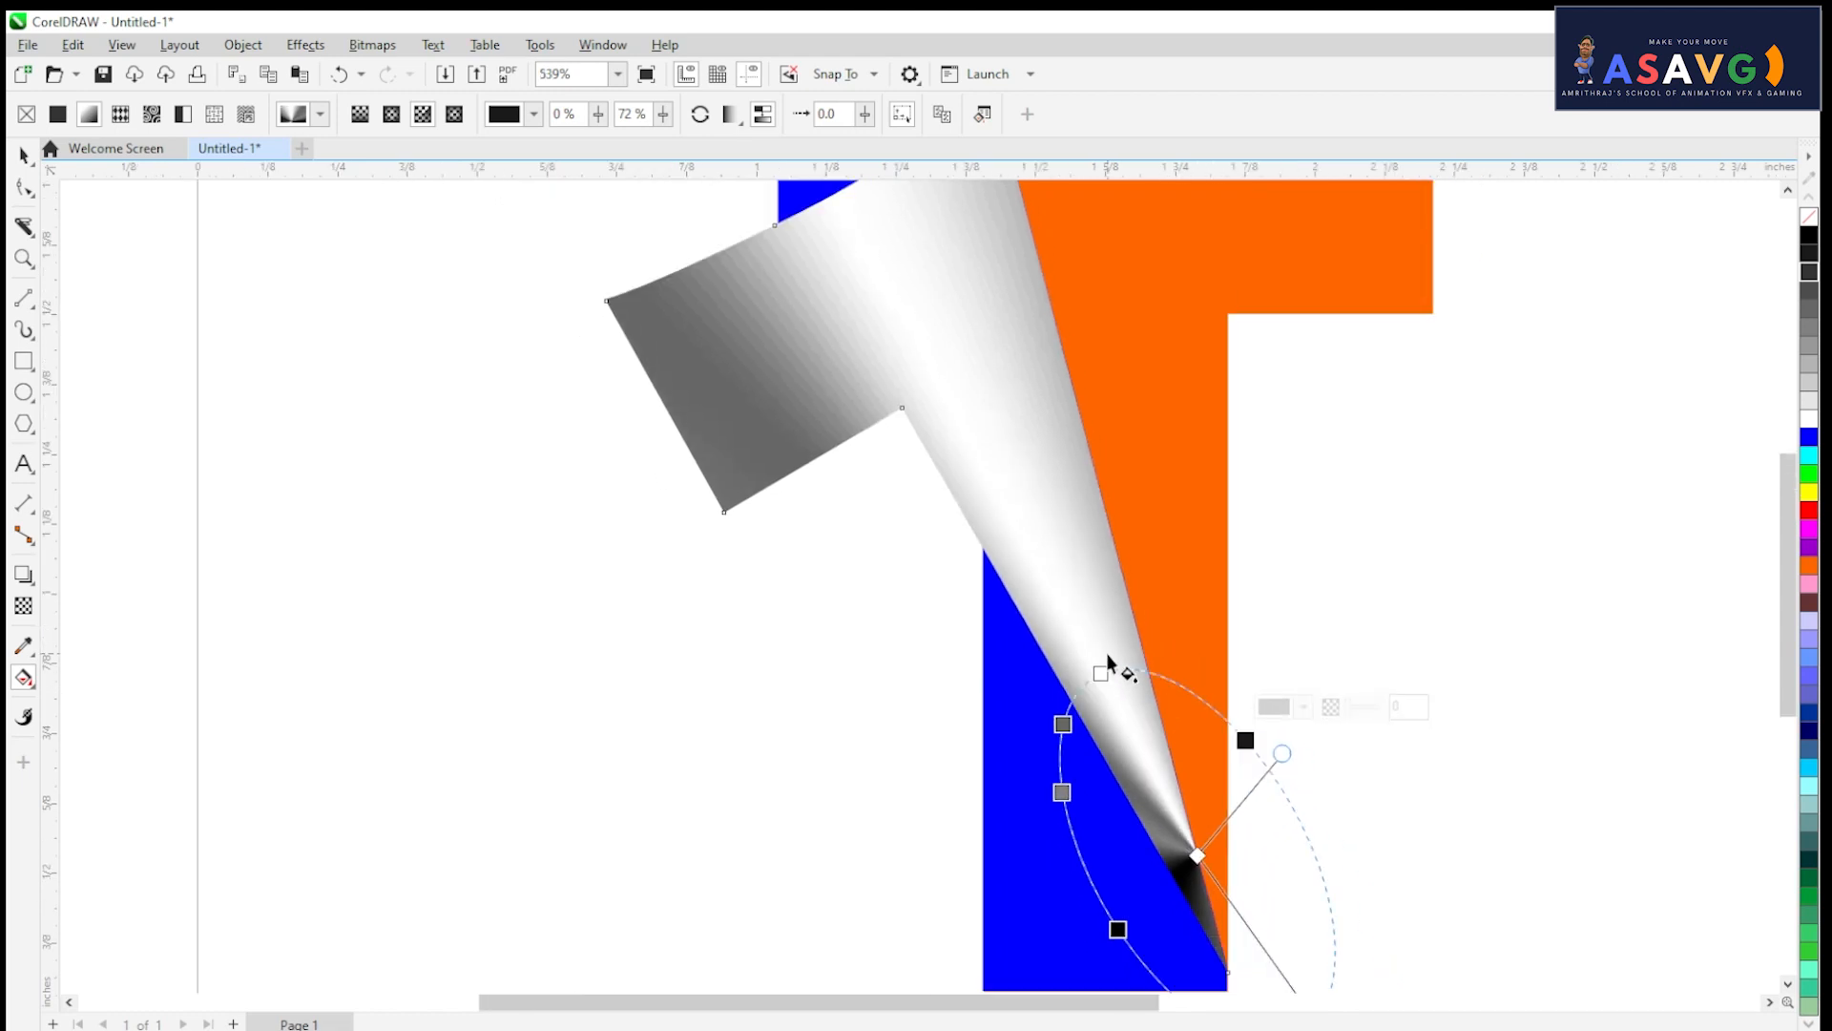
key("ctrl+z")
key("ctrl+z")
key("ctrl+z")
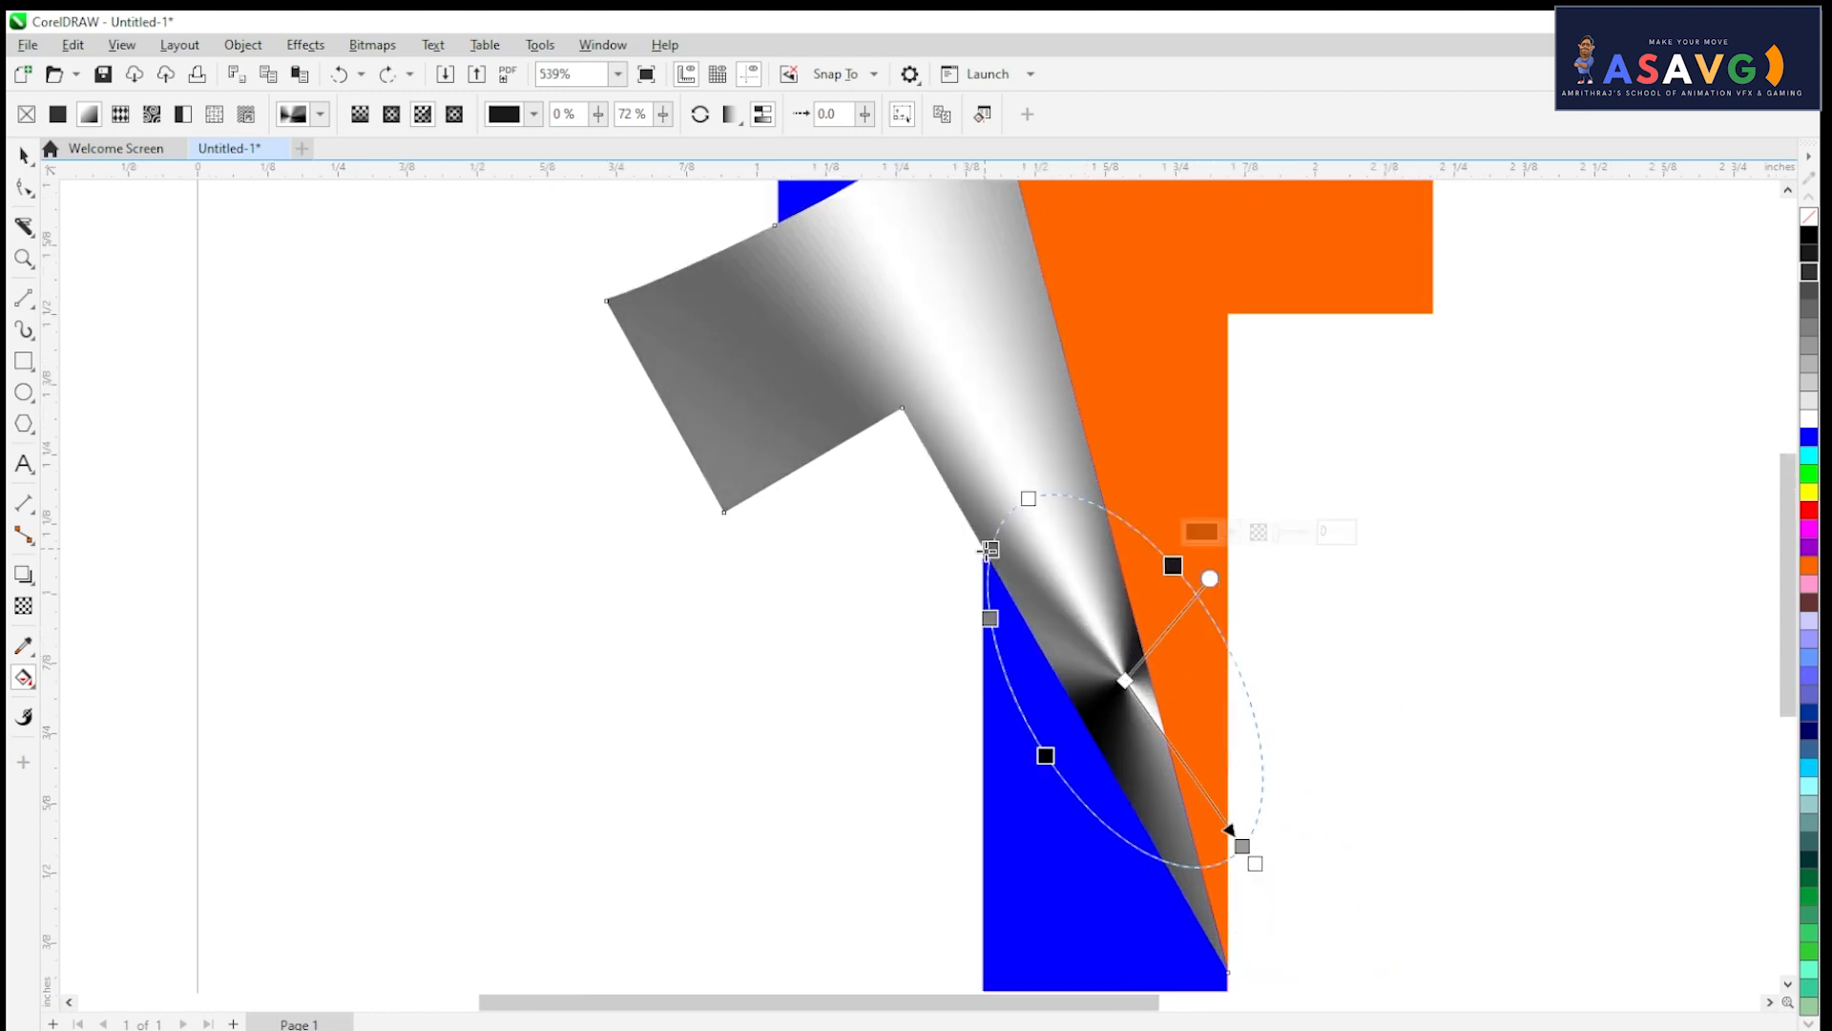
Step: Slide the dark grey colour node to the 47% position, try widening the conical fill's ellipse strongly, and undo the widening
left_click_drag(989, 550, 995, 535)
left_click_drag(1208, 578, 1258, 450)
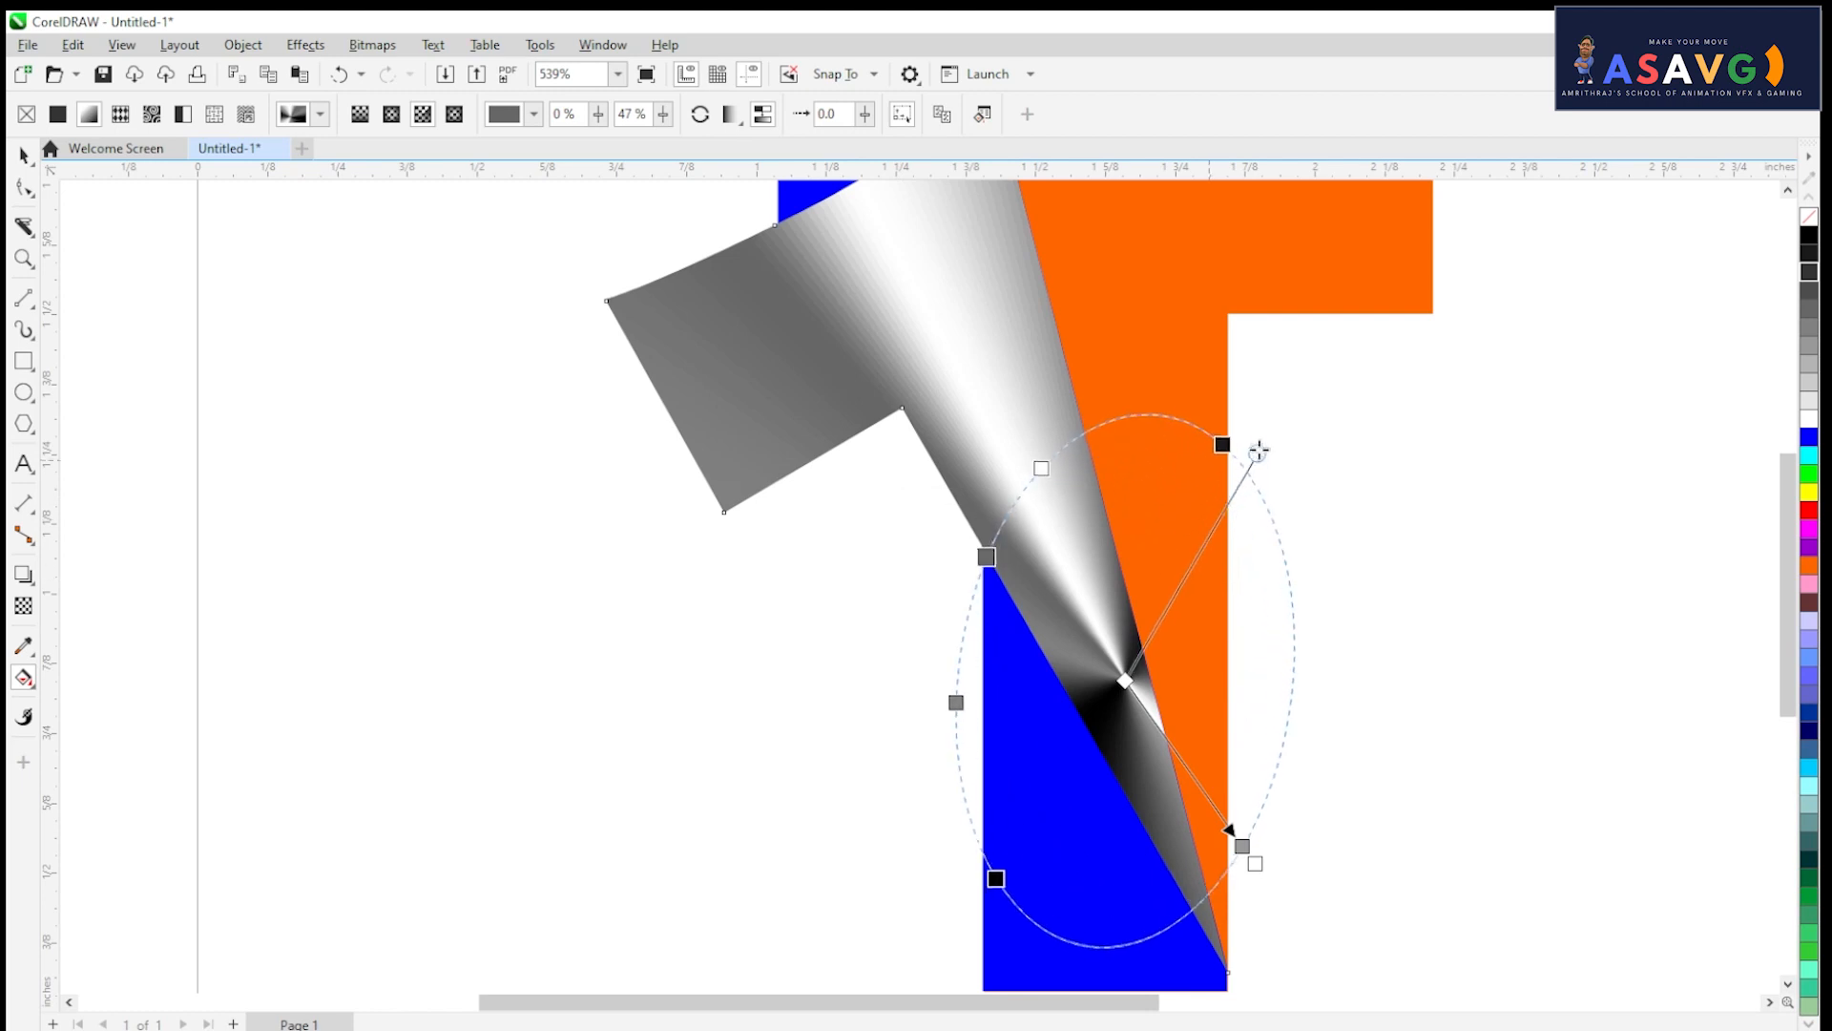
key("ctrl+z")
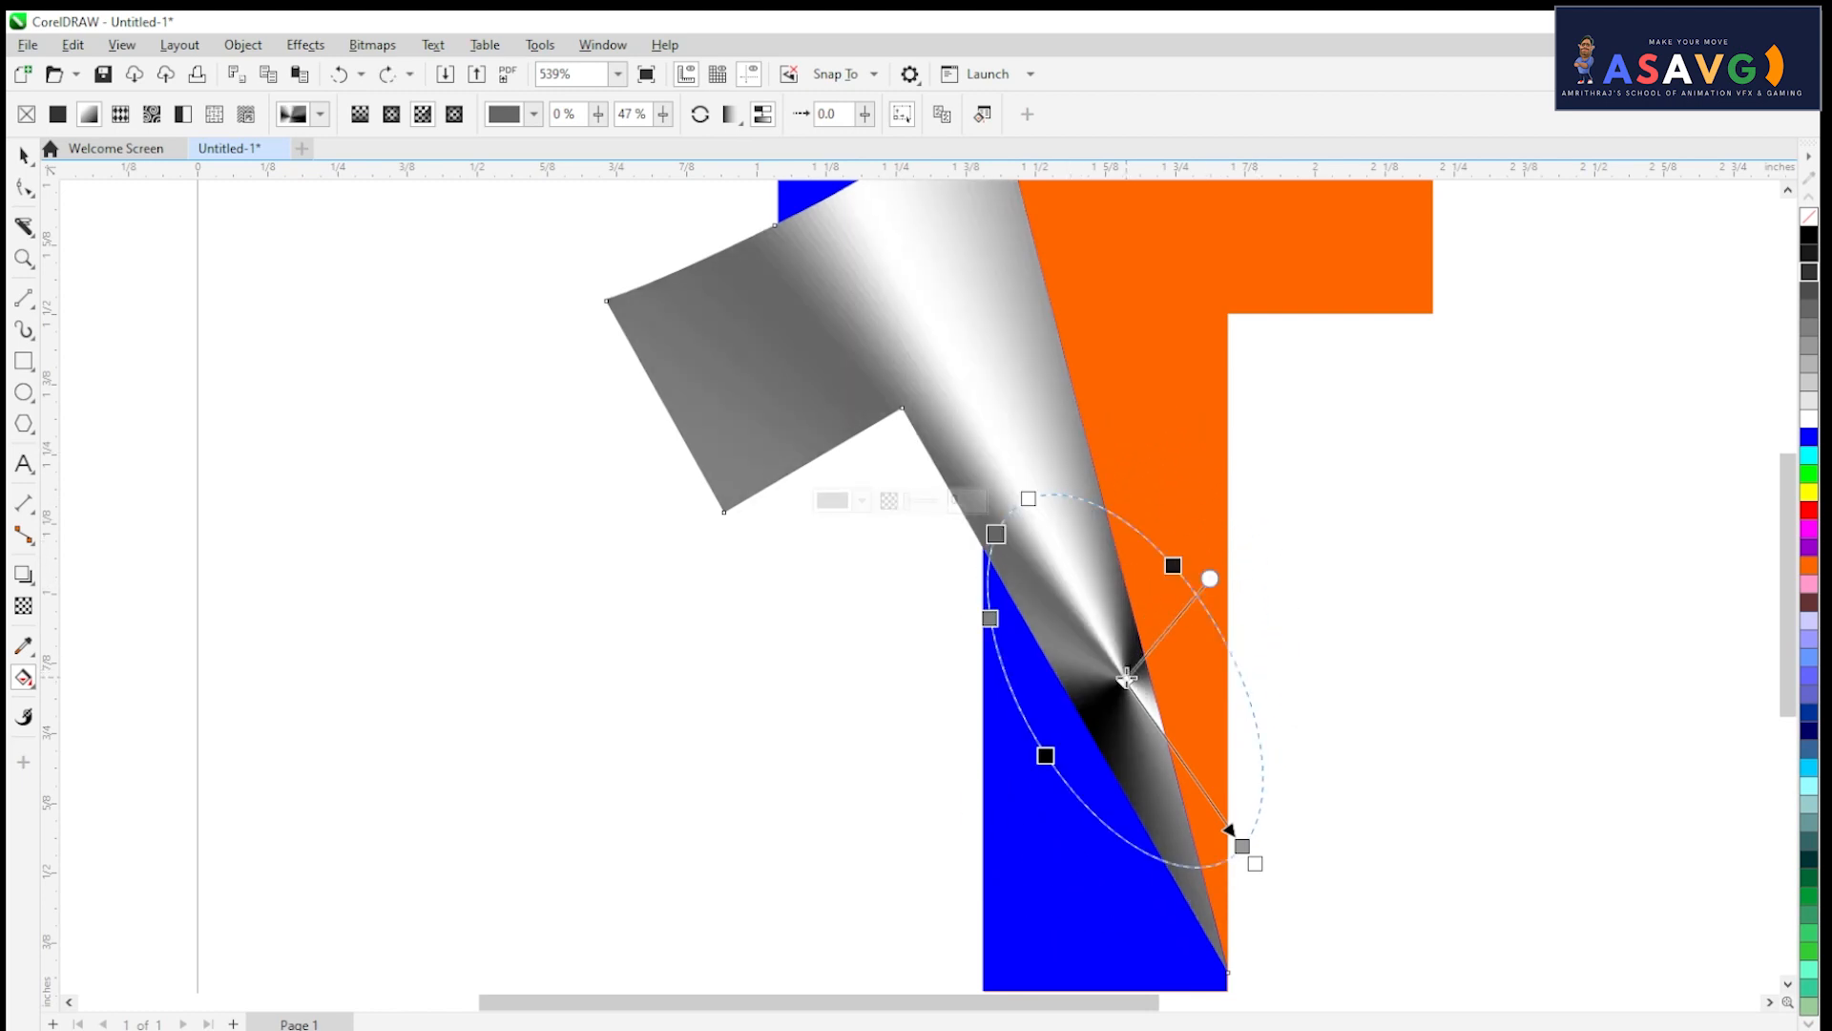
Step: Move the conical fill's centre up towards the fold and delete all of its intermediate colour nodes
left_click_drag(1126, 678, 977, 499)
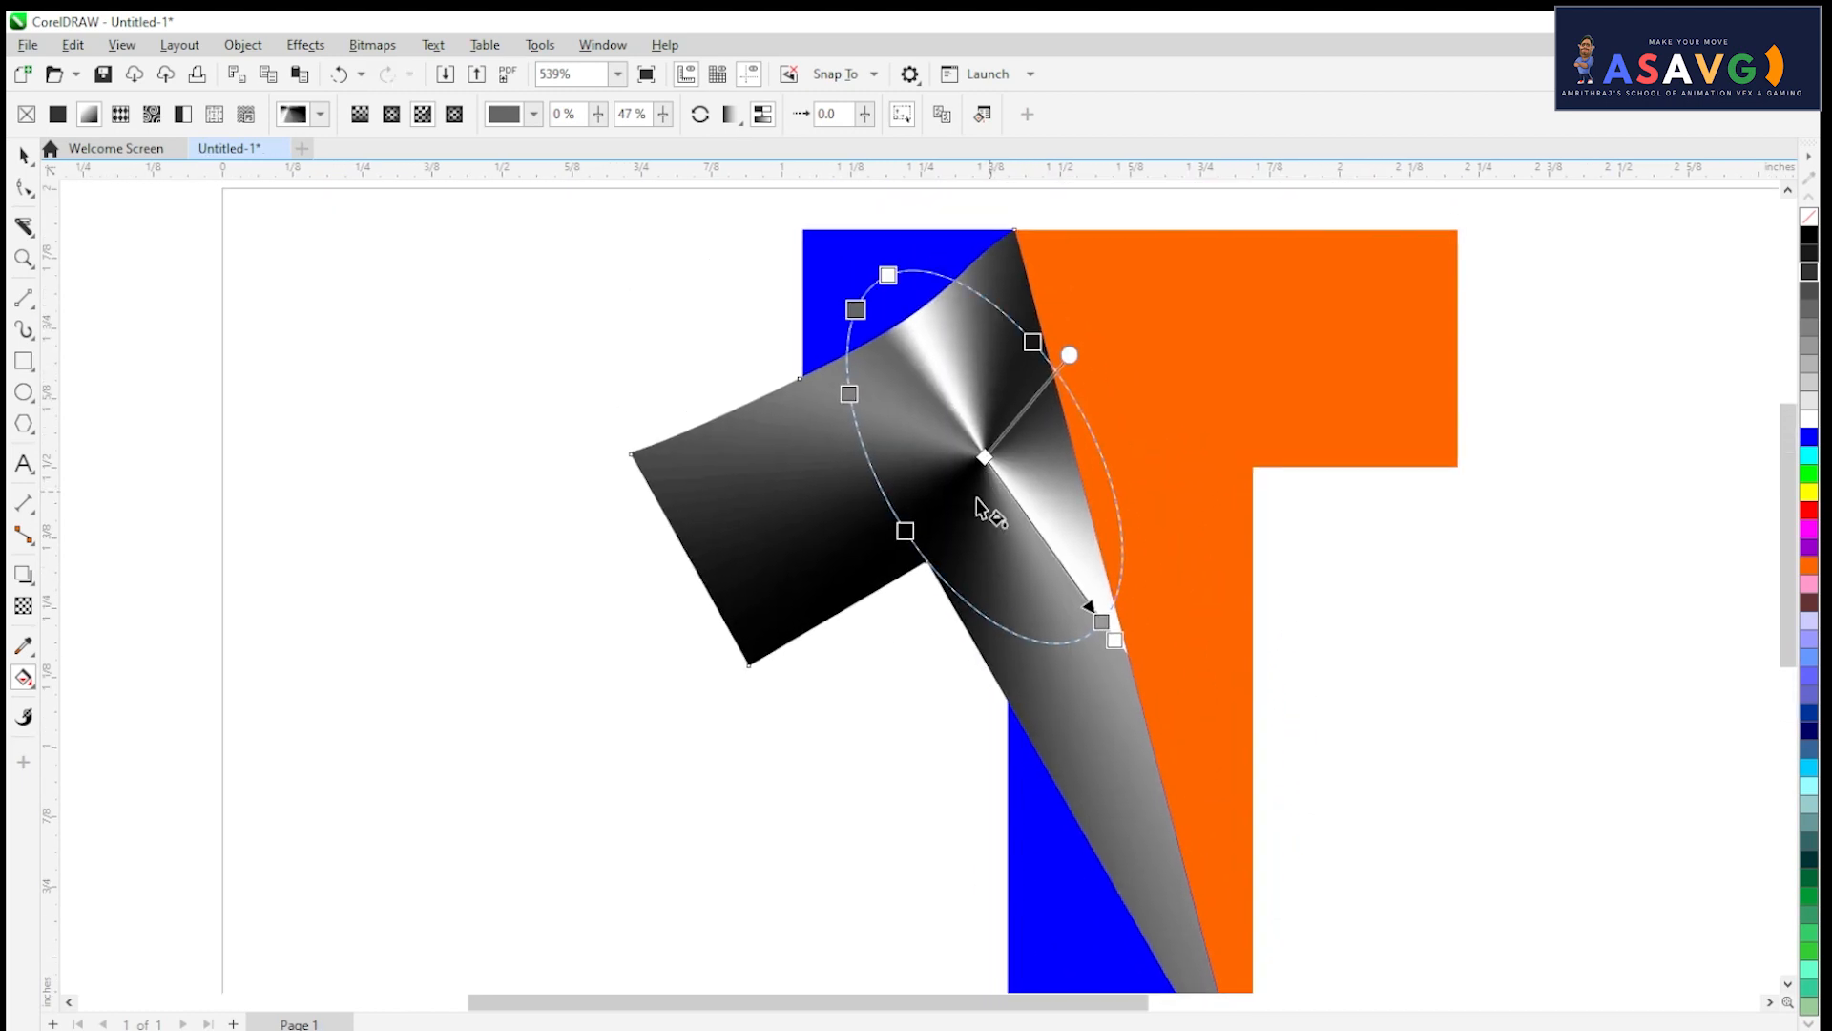
double_click(893, 509)
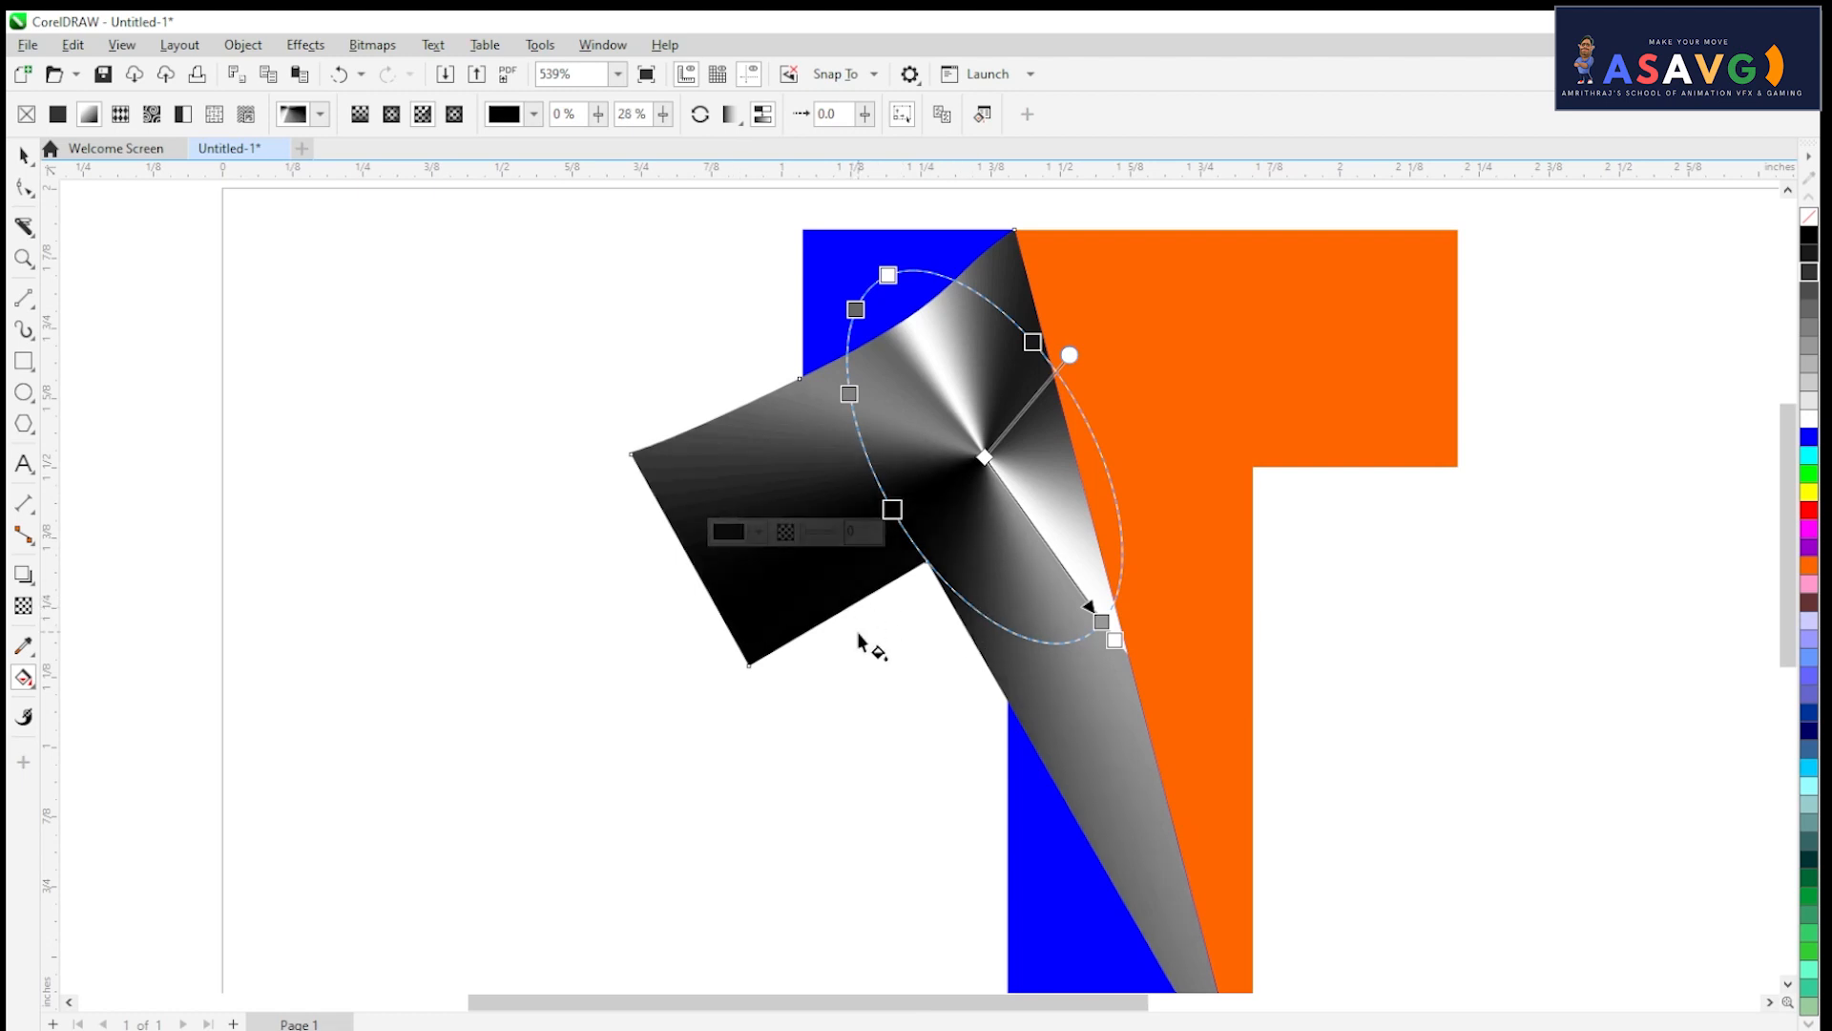
key("Delete")
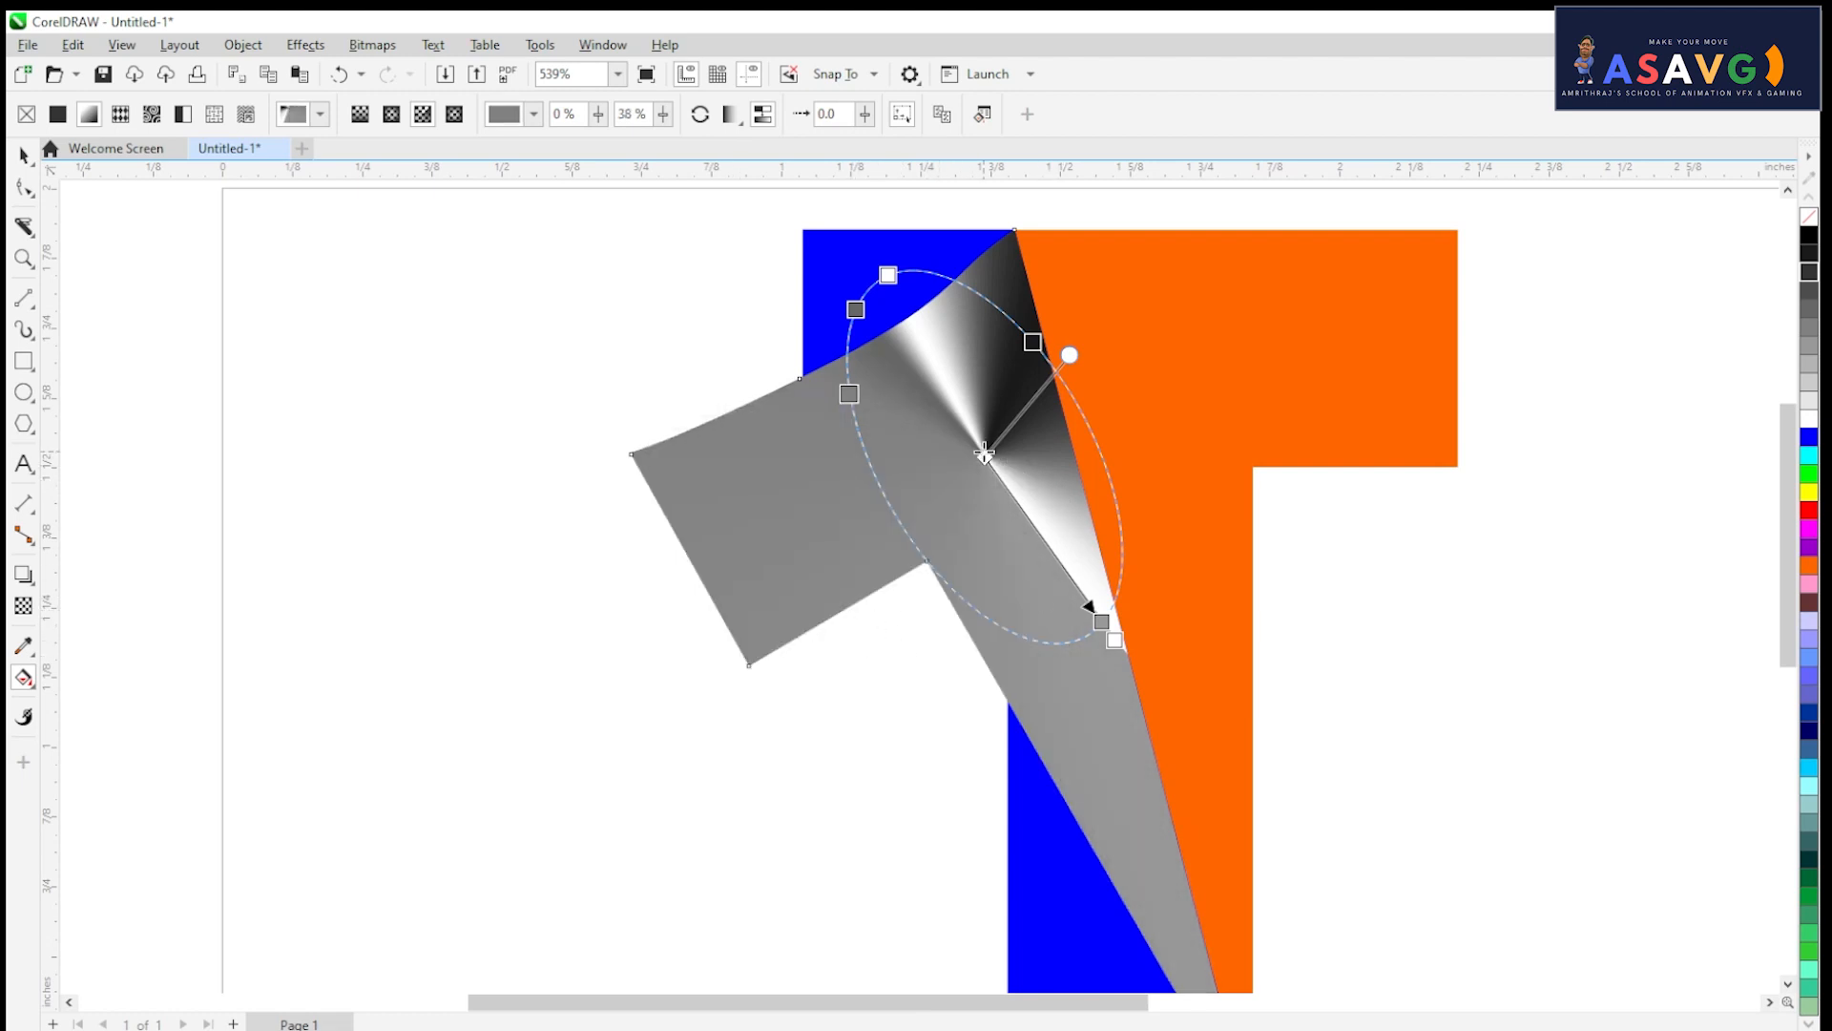
key("Delete")
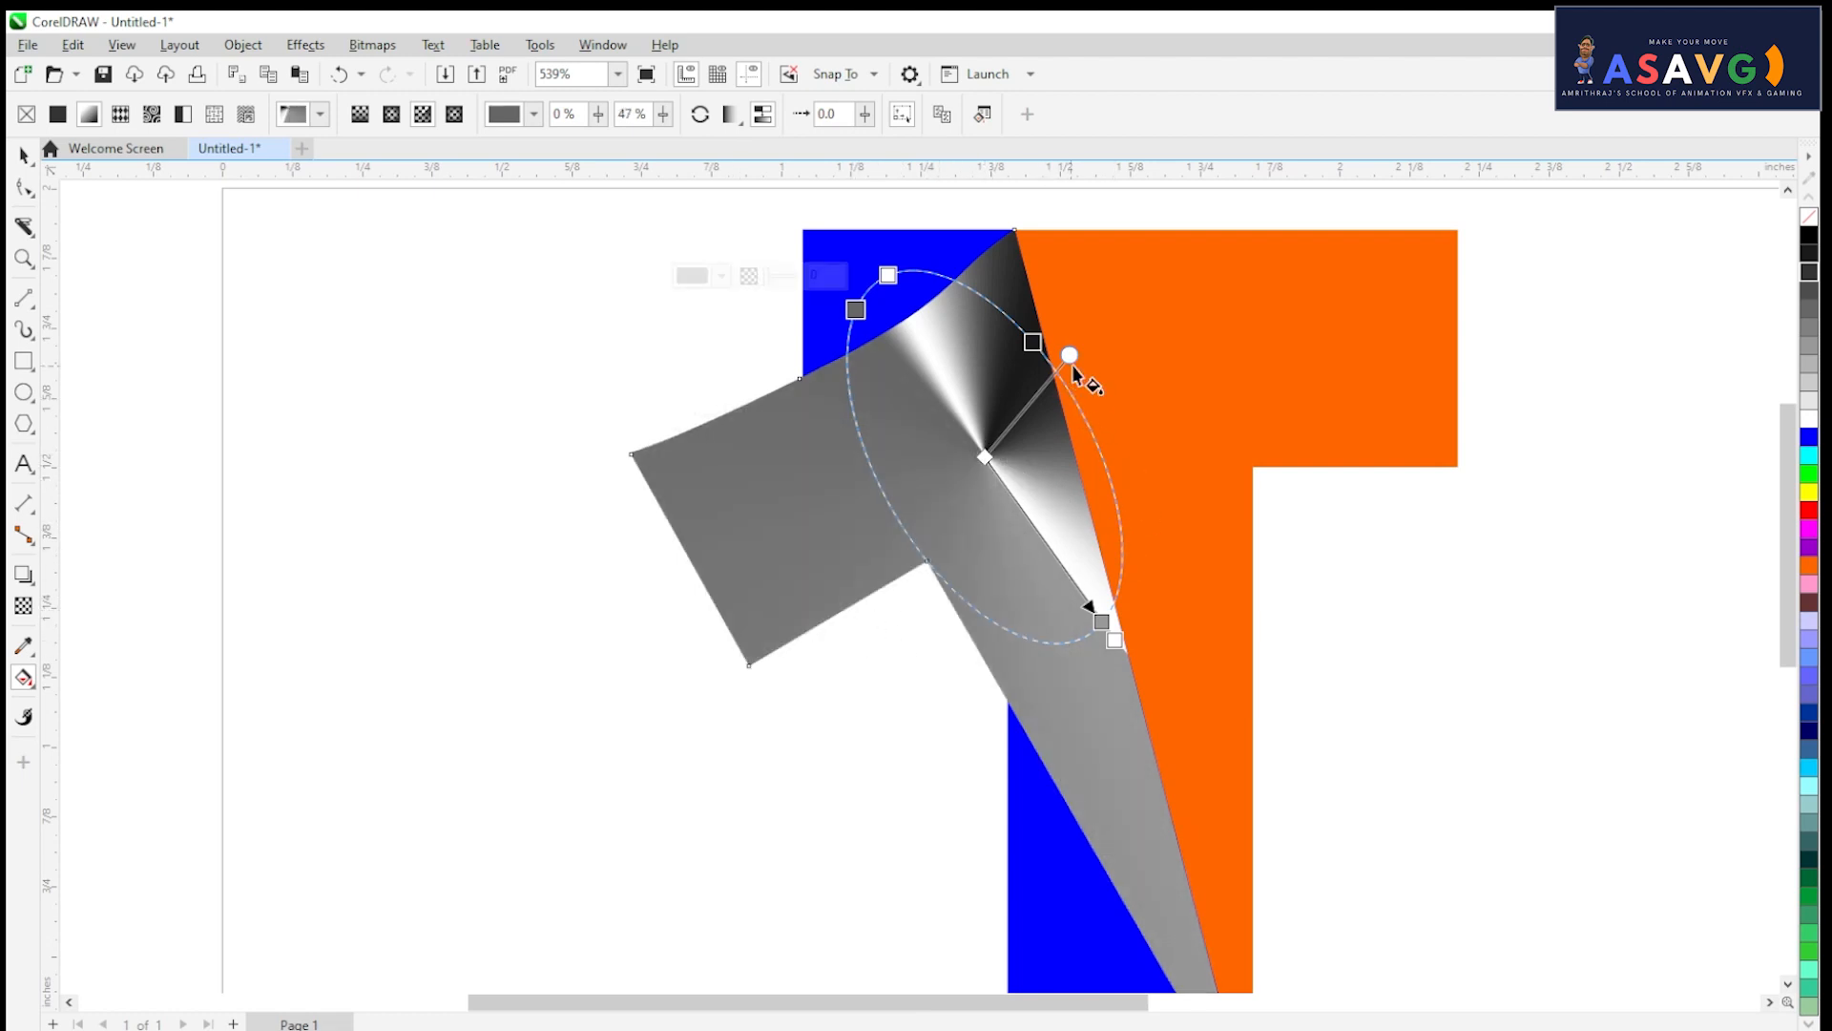
key("Delete")
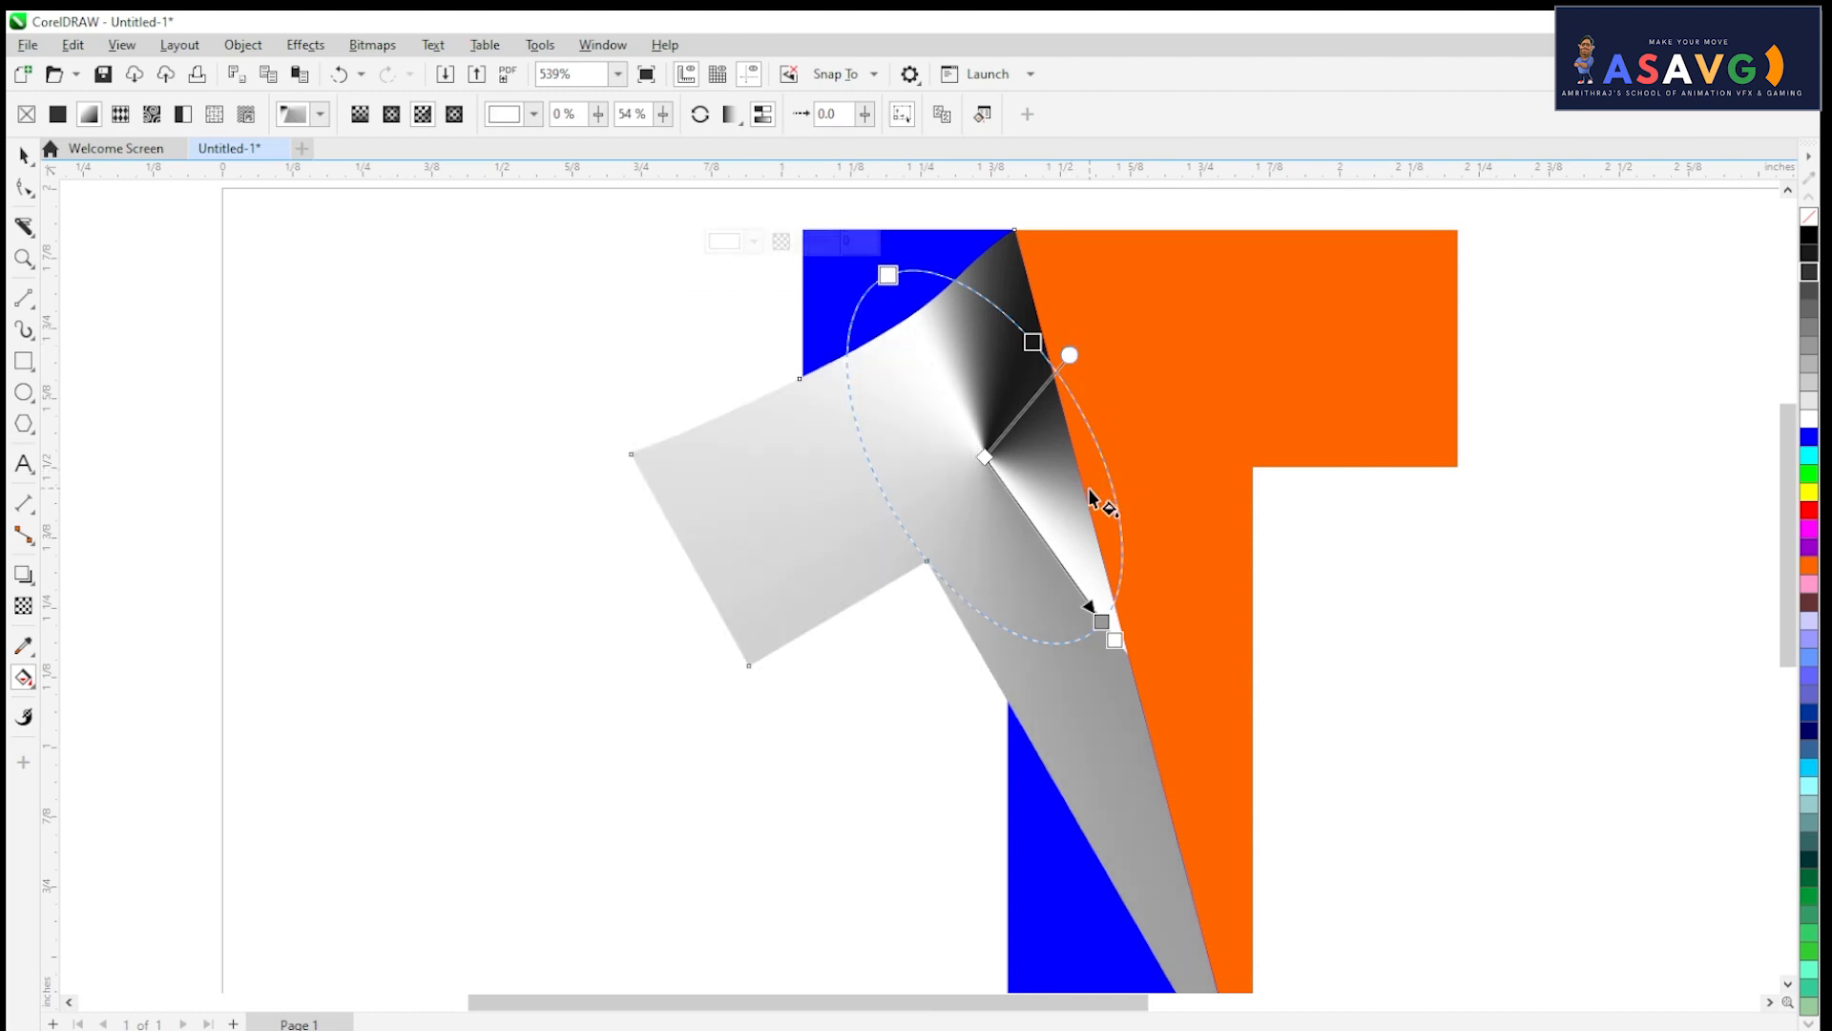
key("Delete")
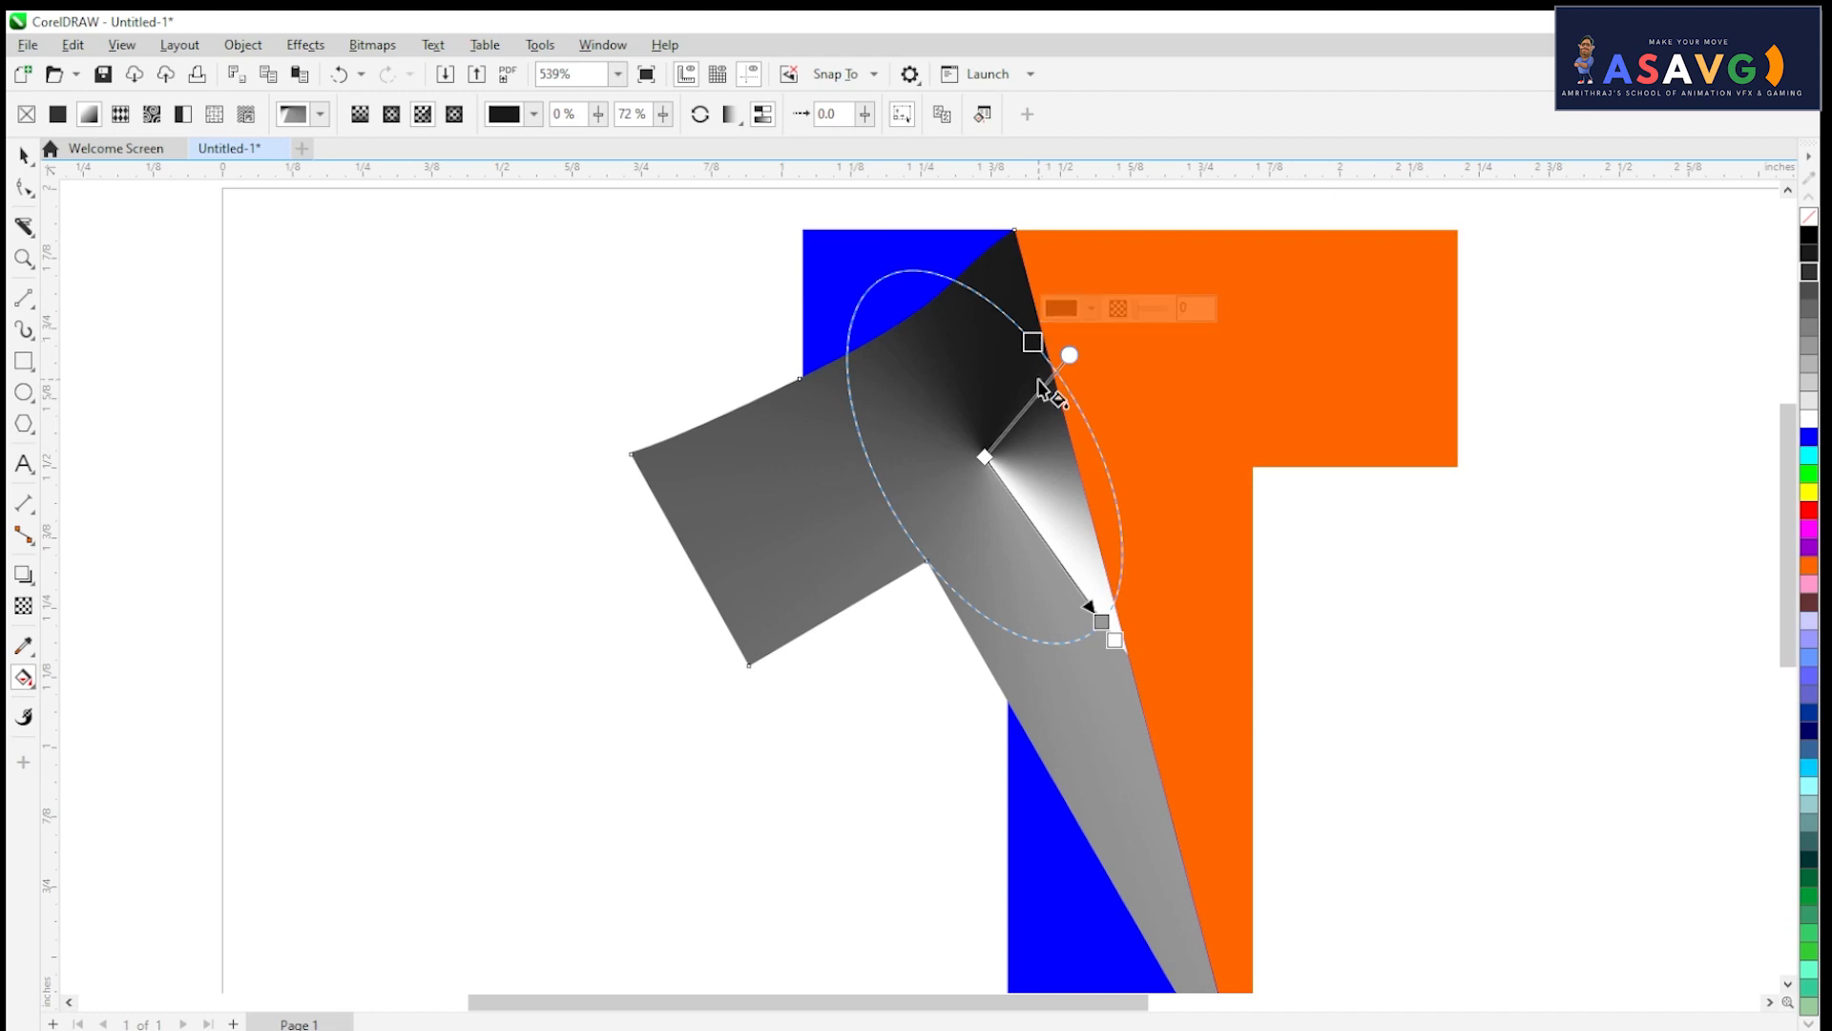
key("Delete")
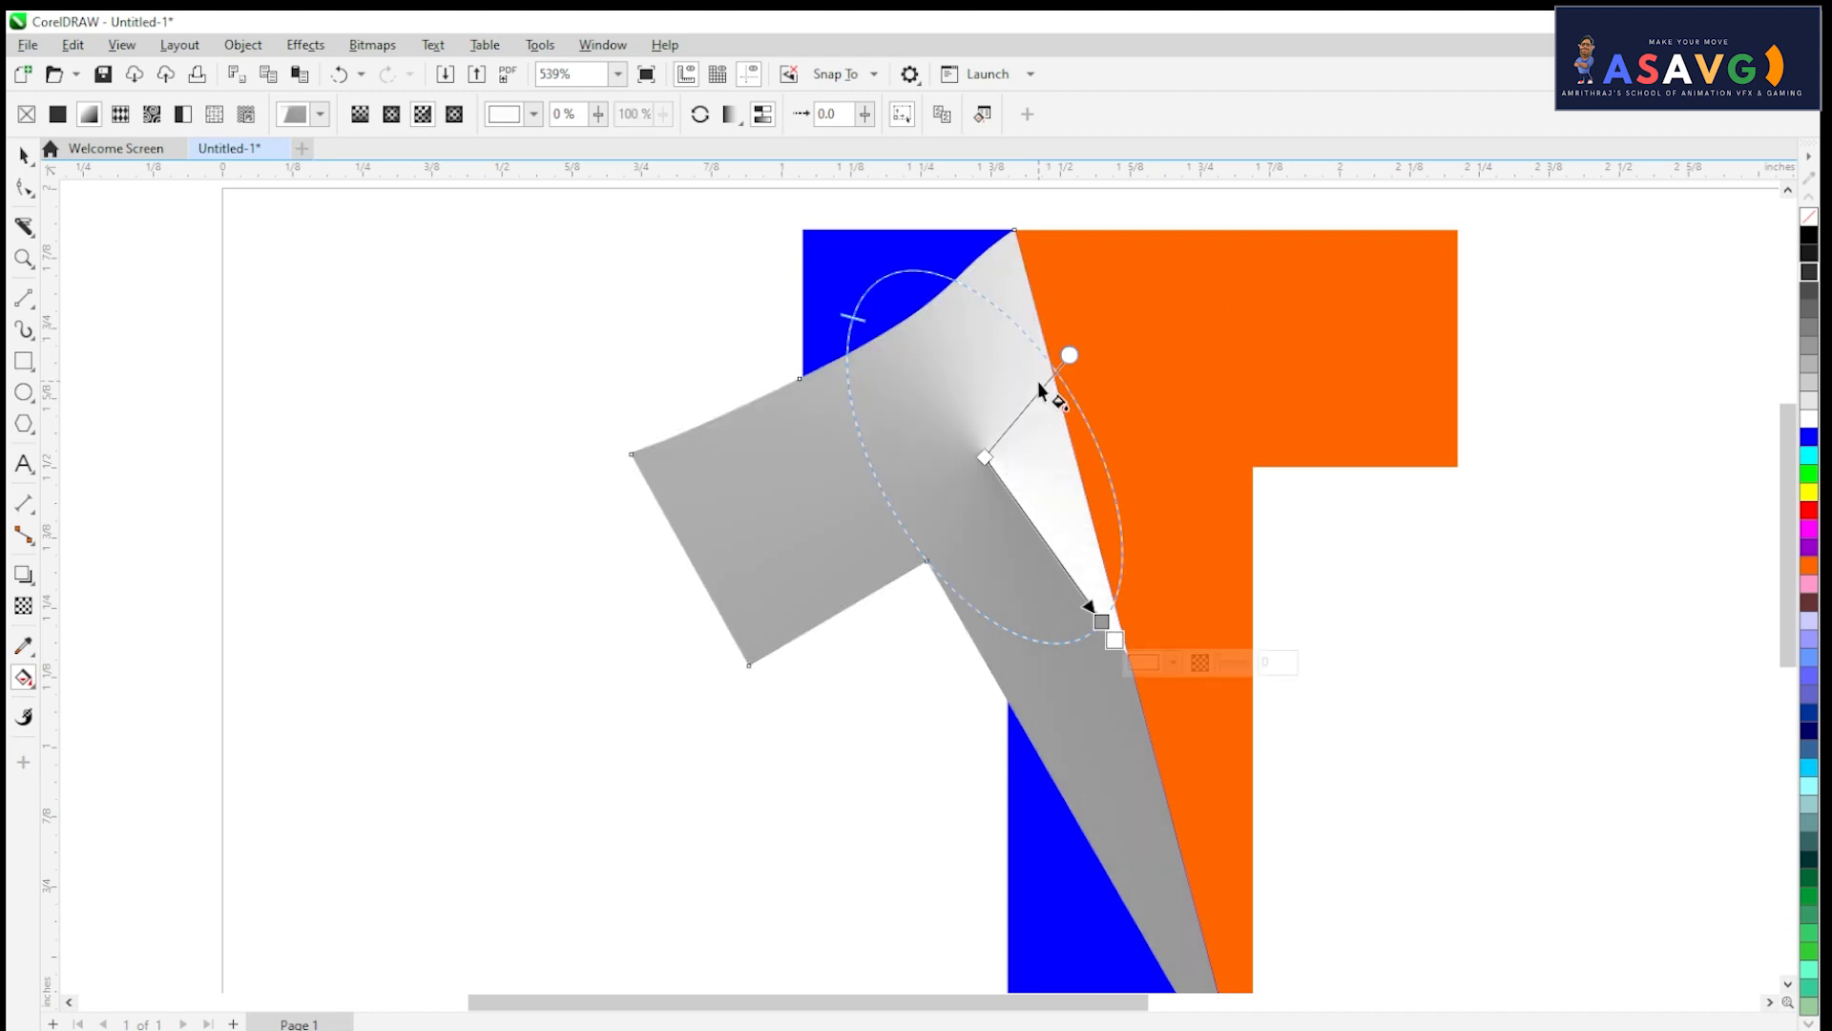
Step: Try moving the two-colour conical fill's centre out to the empty page area beyond the orange shape
left_click(1101, 621)
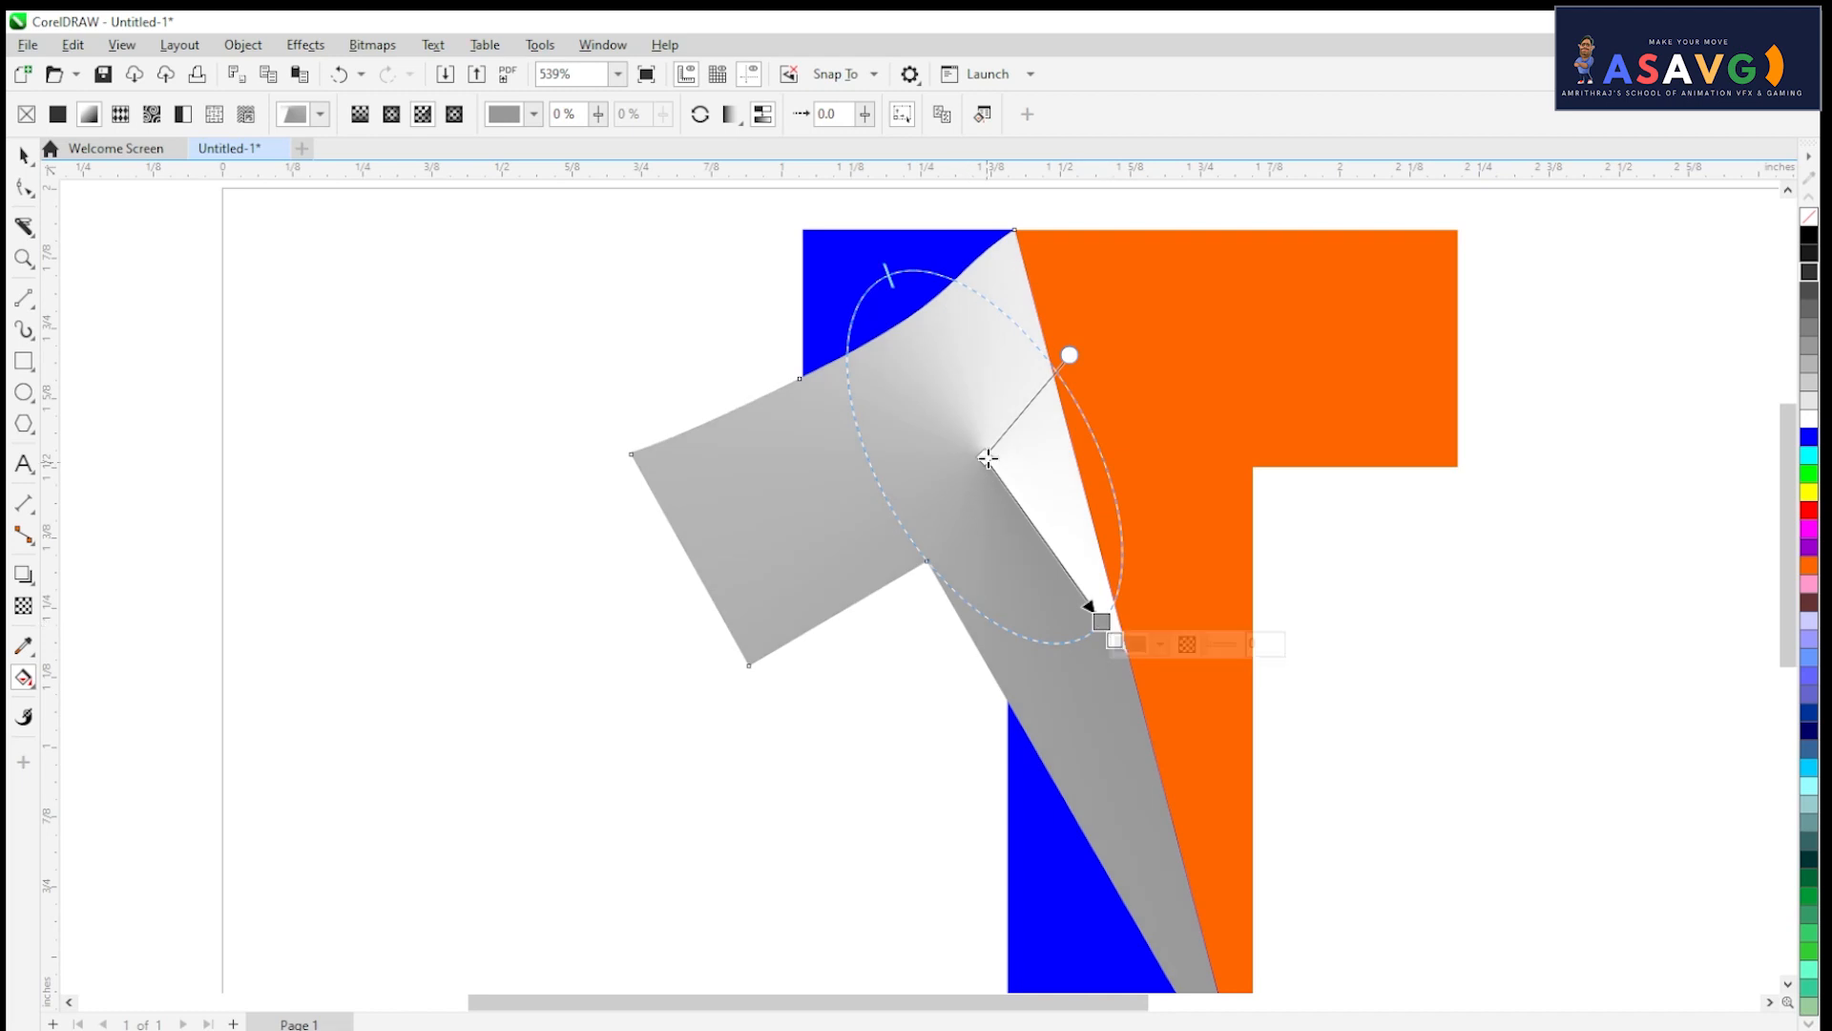
left_click_drag(987, 459, 1685, 519)
scroll(1628, 544, "right", 5)
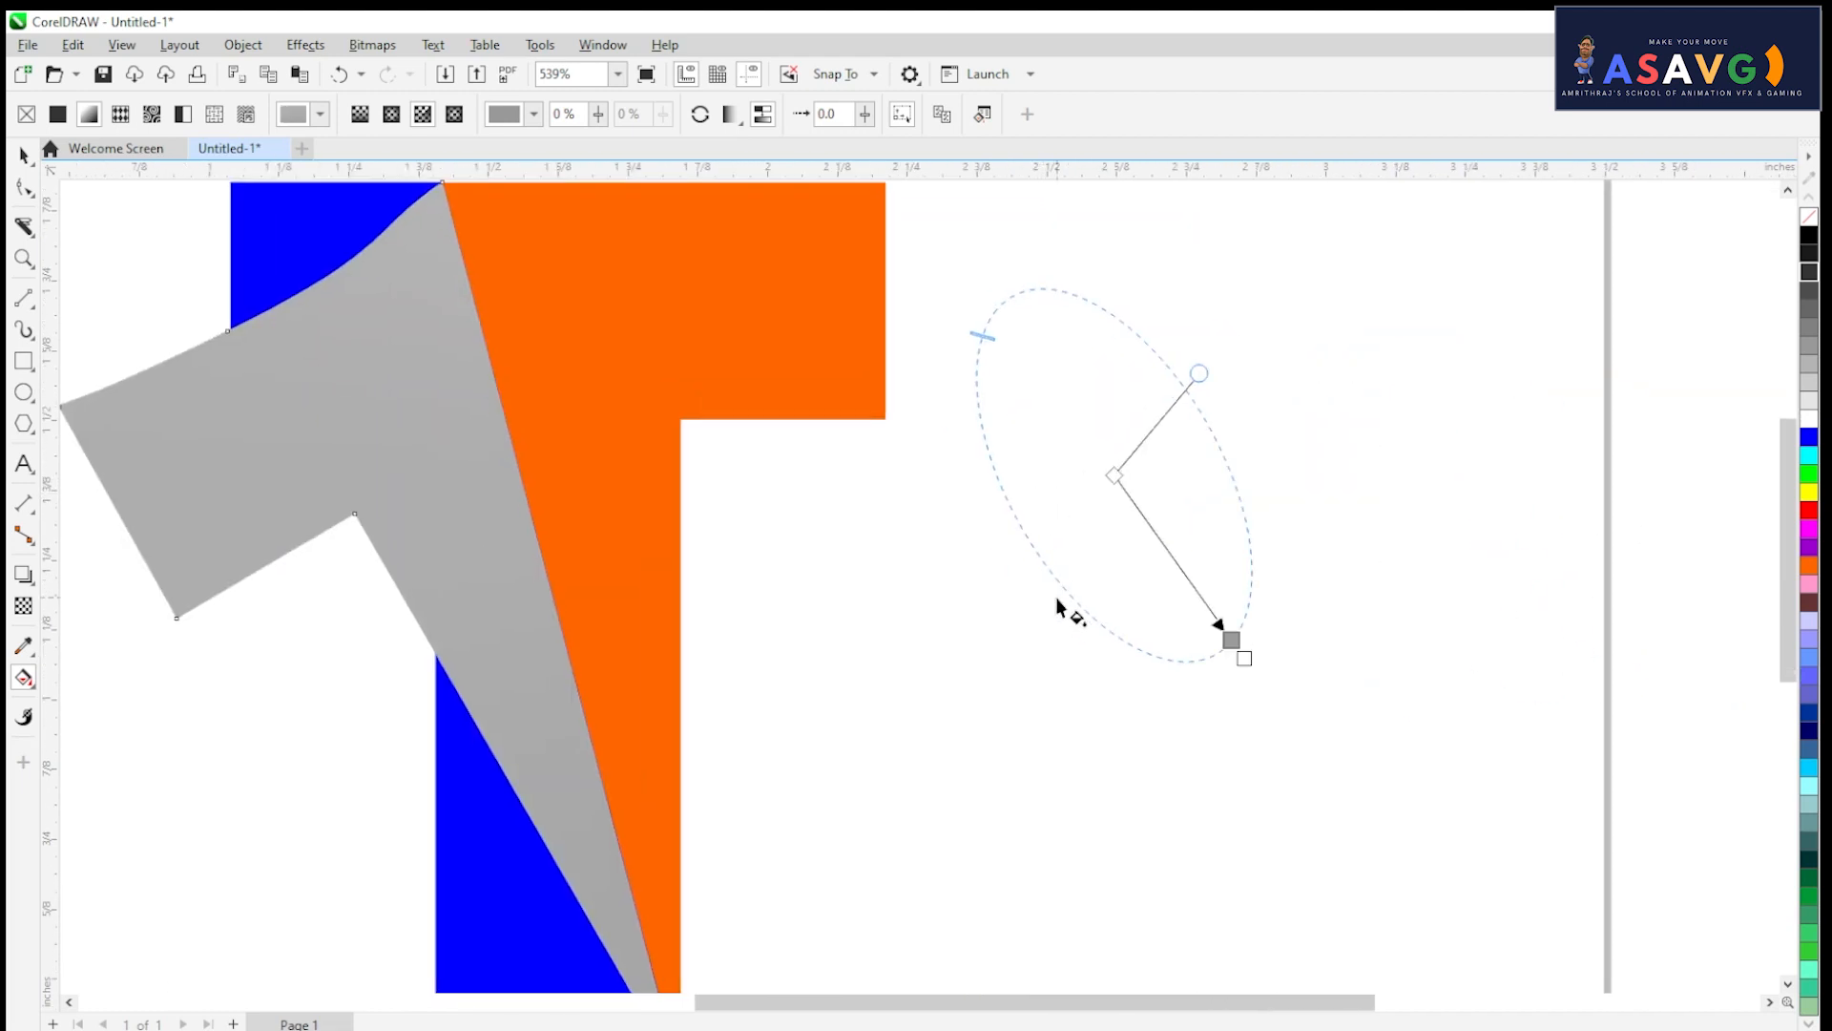
scroll(1054, 604, "down", 3)
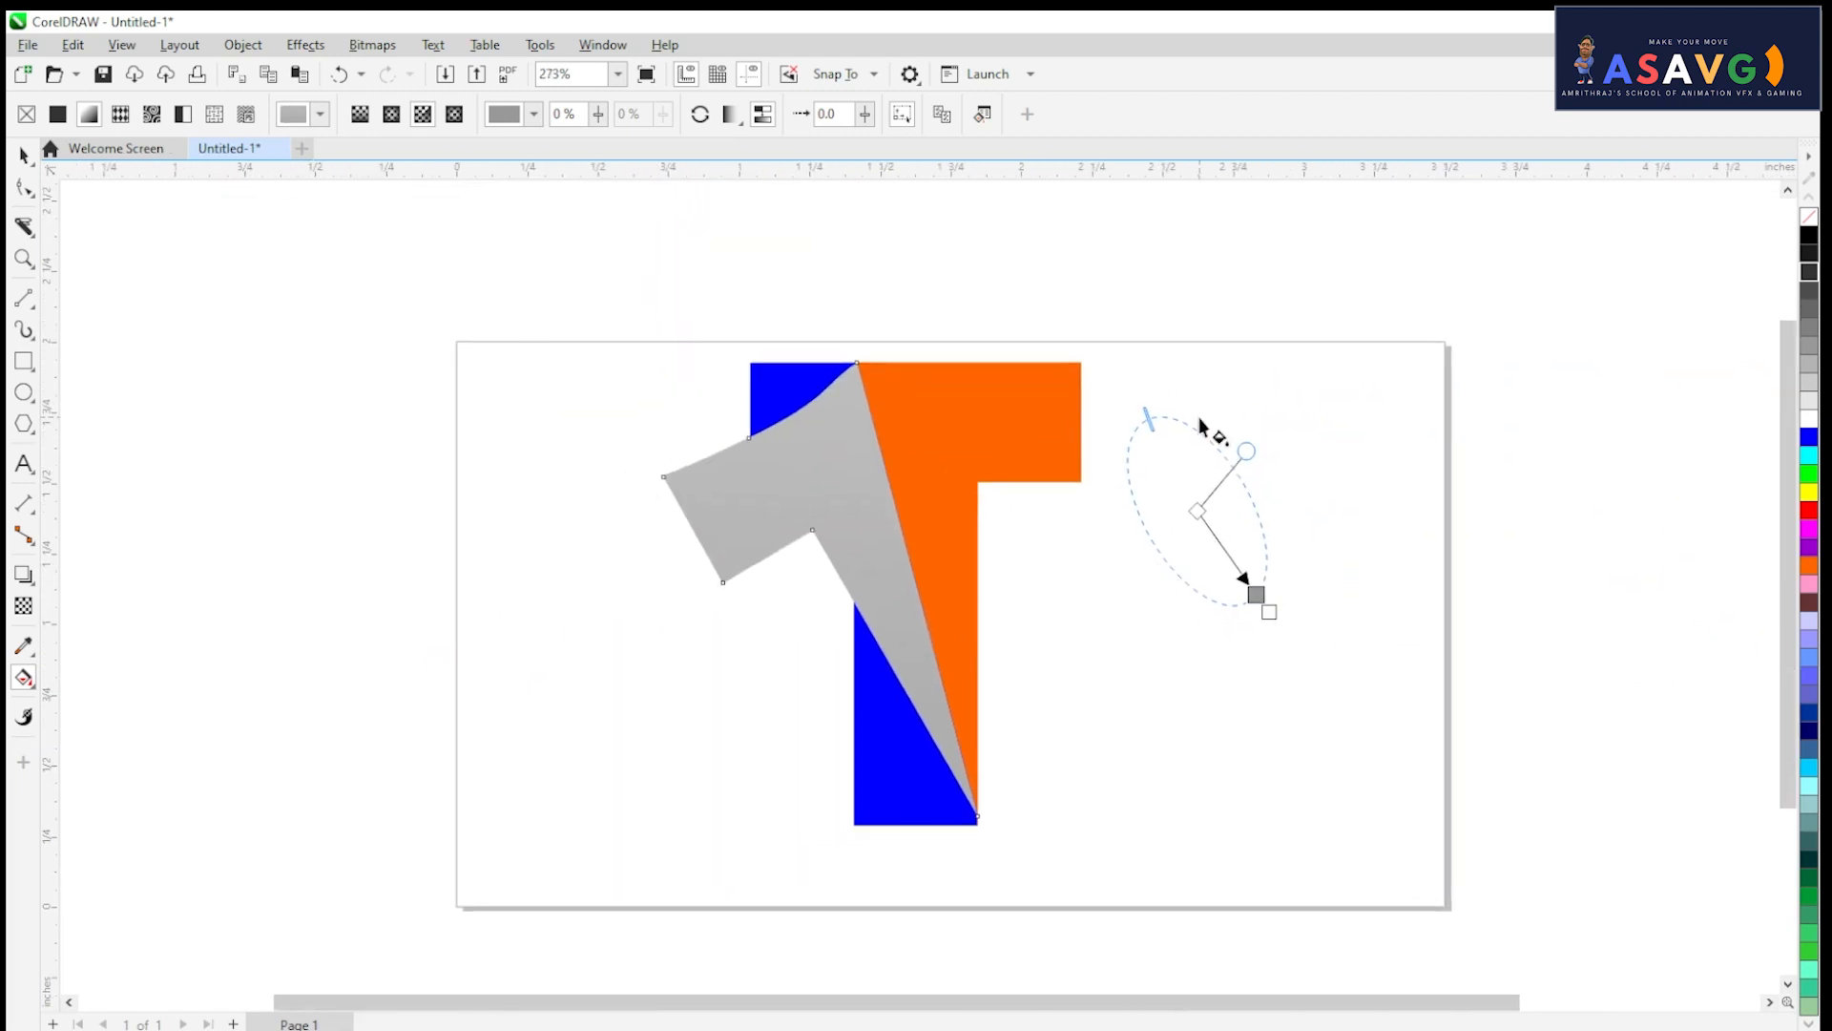
left_click(1359, 364)
scroll(823, 460, "up", 2)
left_click(882, 534)
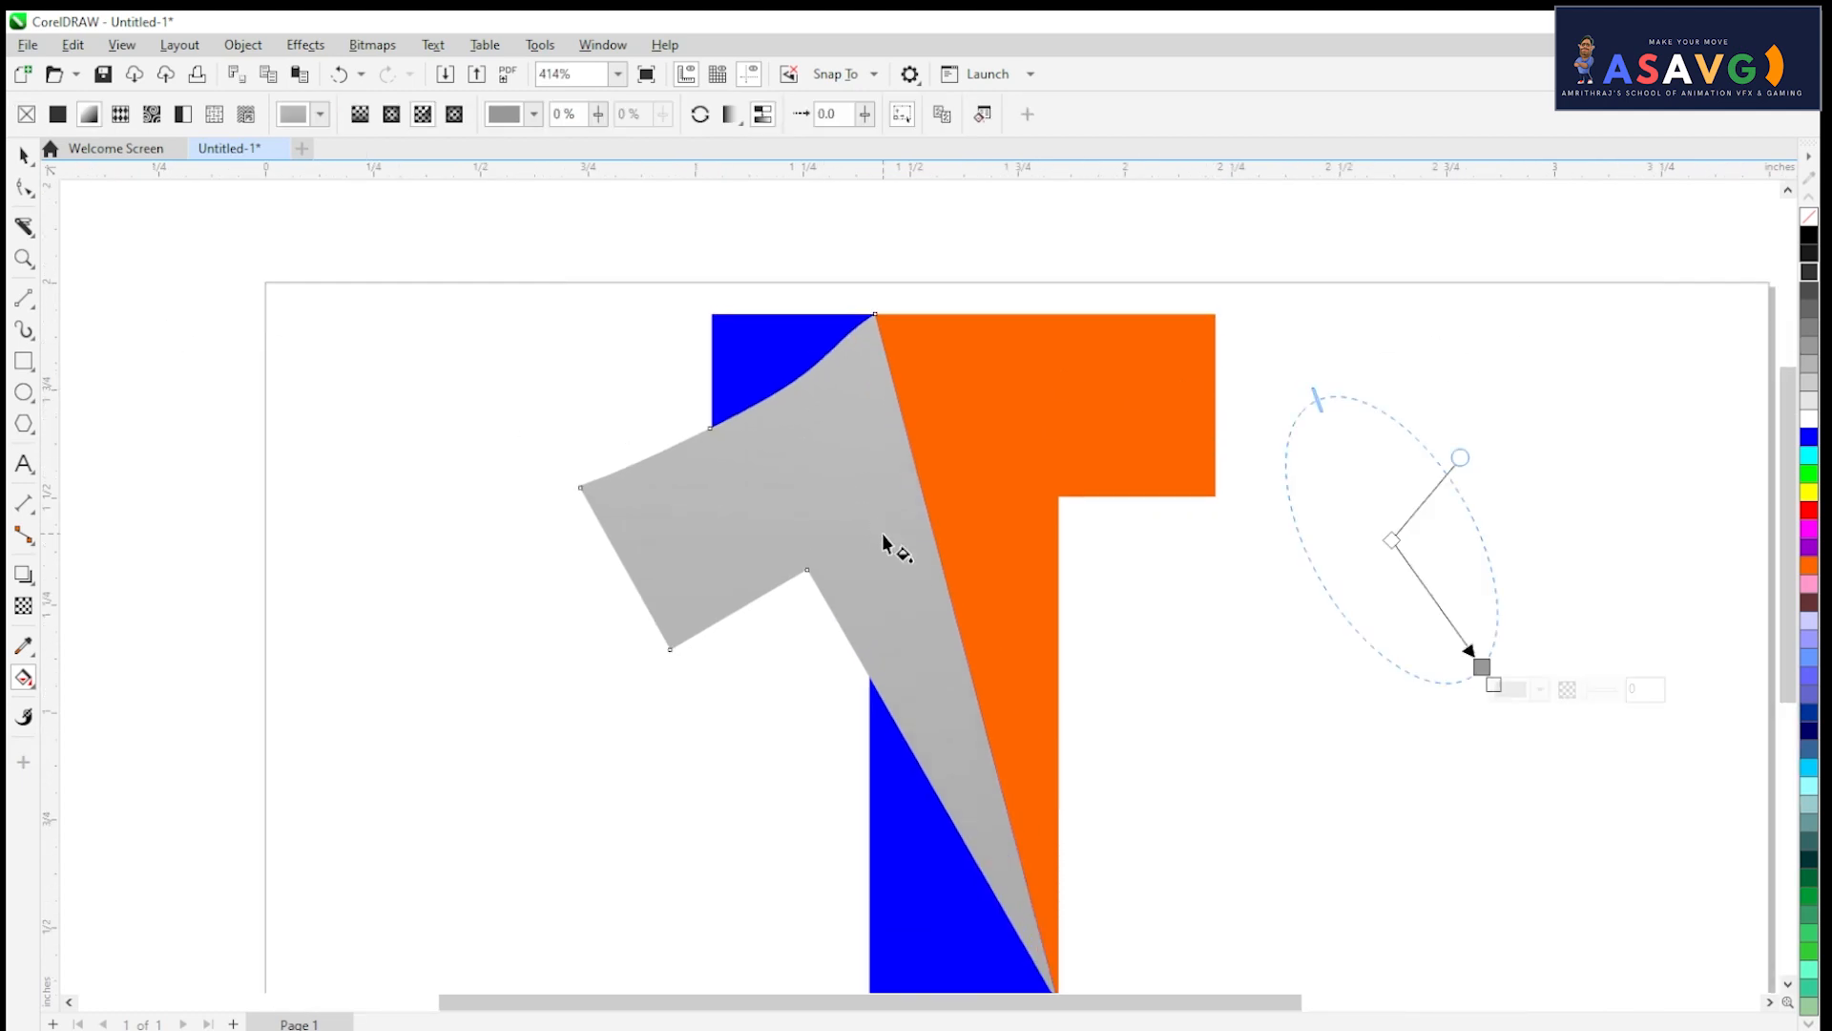
Step: Select the folded piece and try several palette greys on it, settling on a solid medium grey fill
left_click(24, 154)
left_click(701, 402)
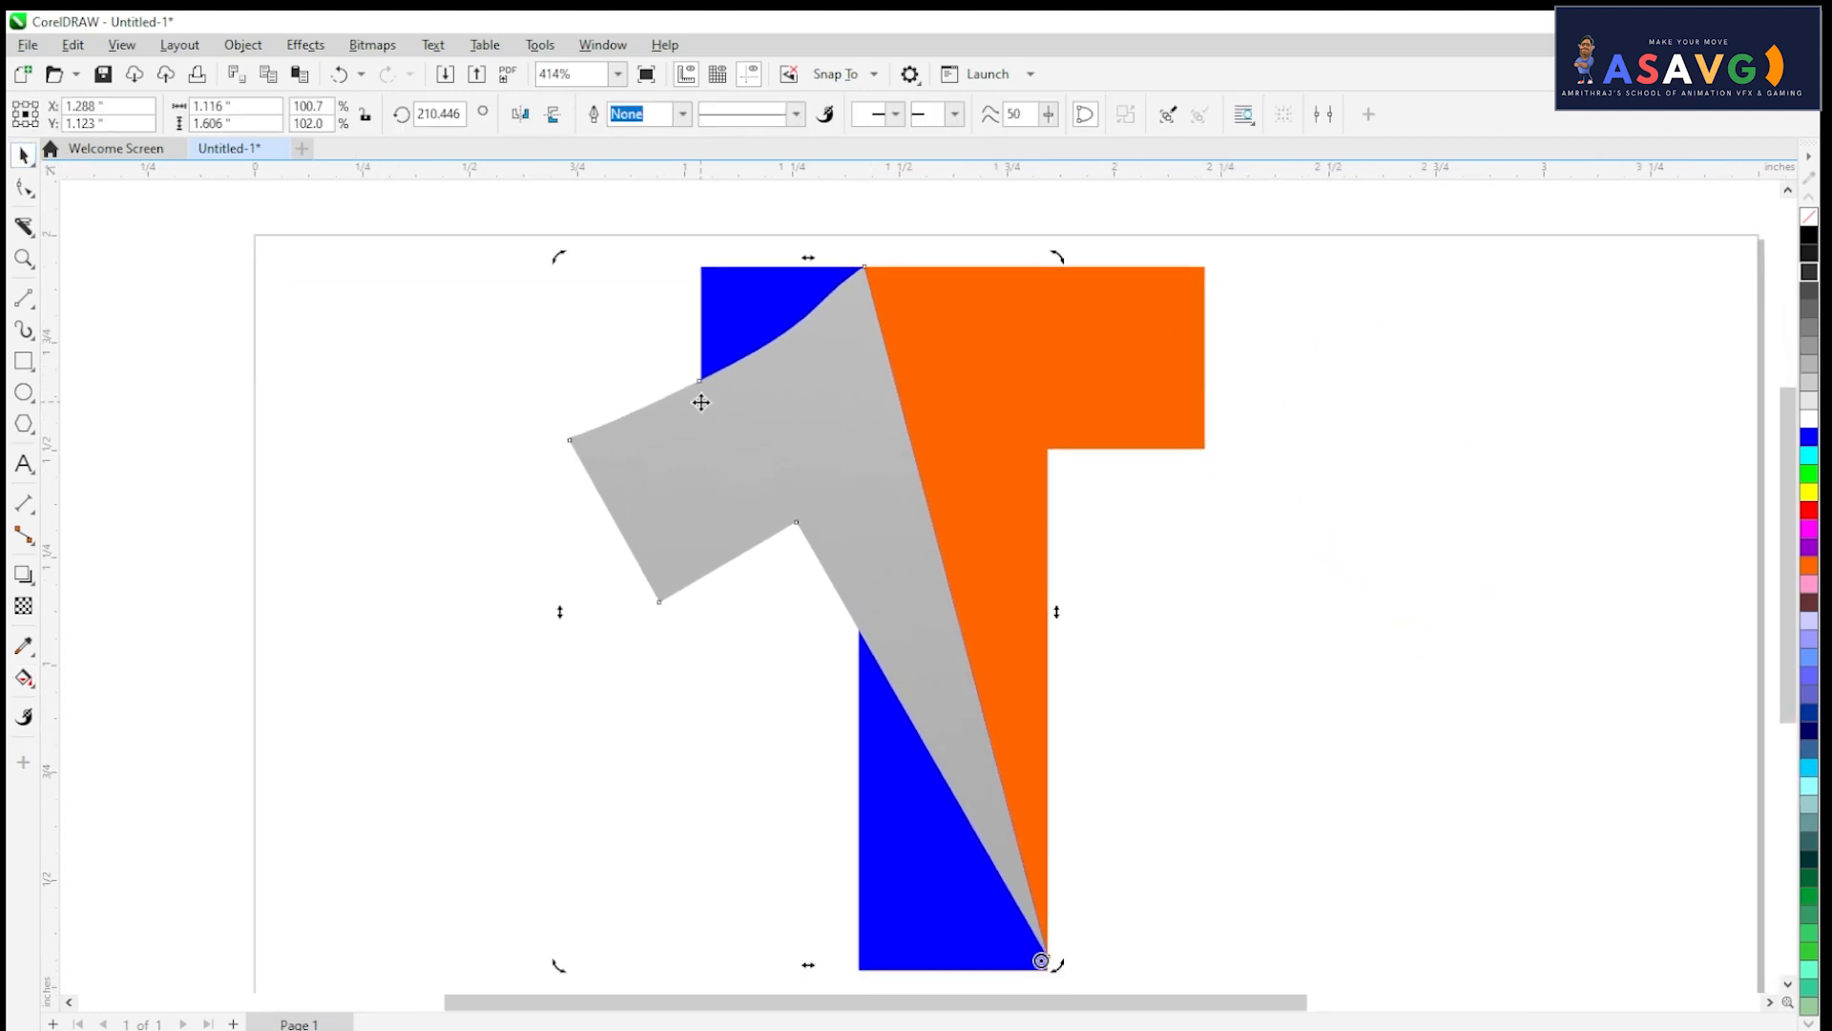
left_click_drag(959, 474, 975, 446)
left_click(1809, 308)
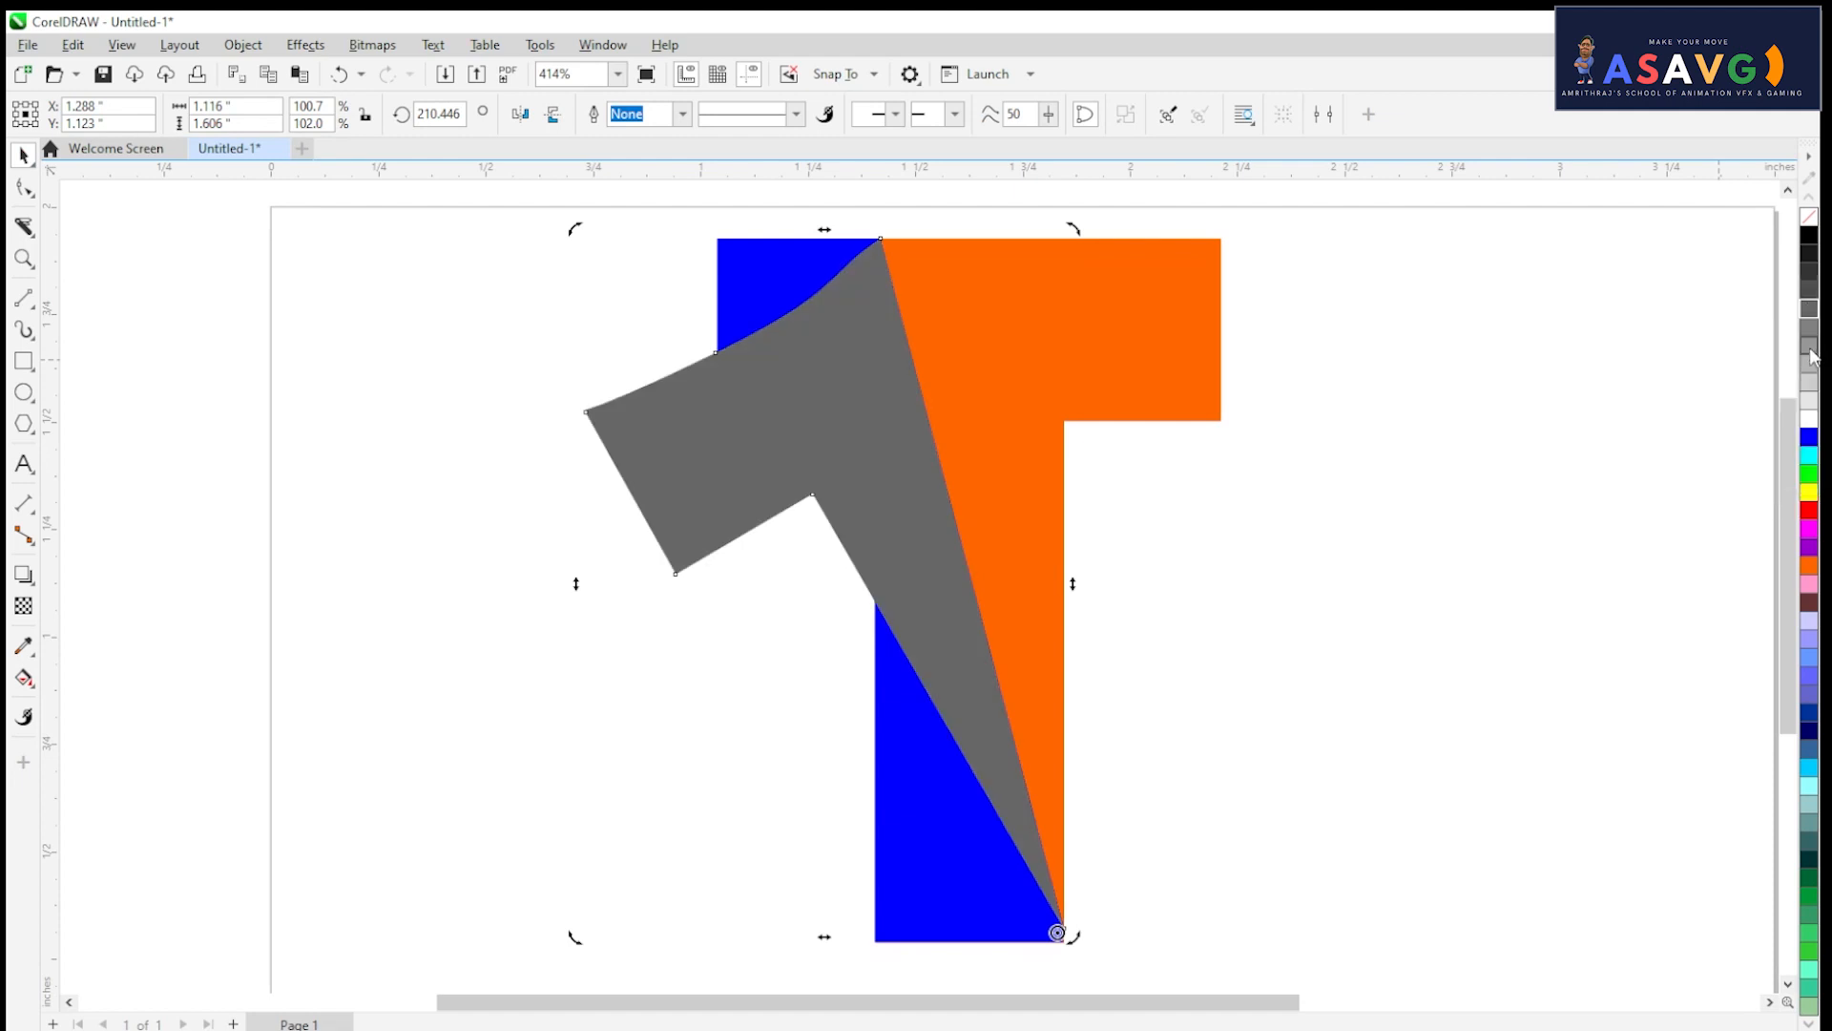
left_click(1810, 345)
left_click(1811, 364)
left_click(1811, 328)
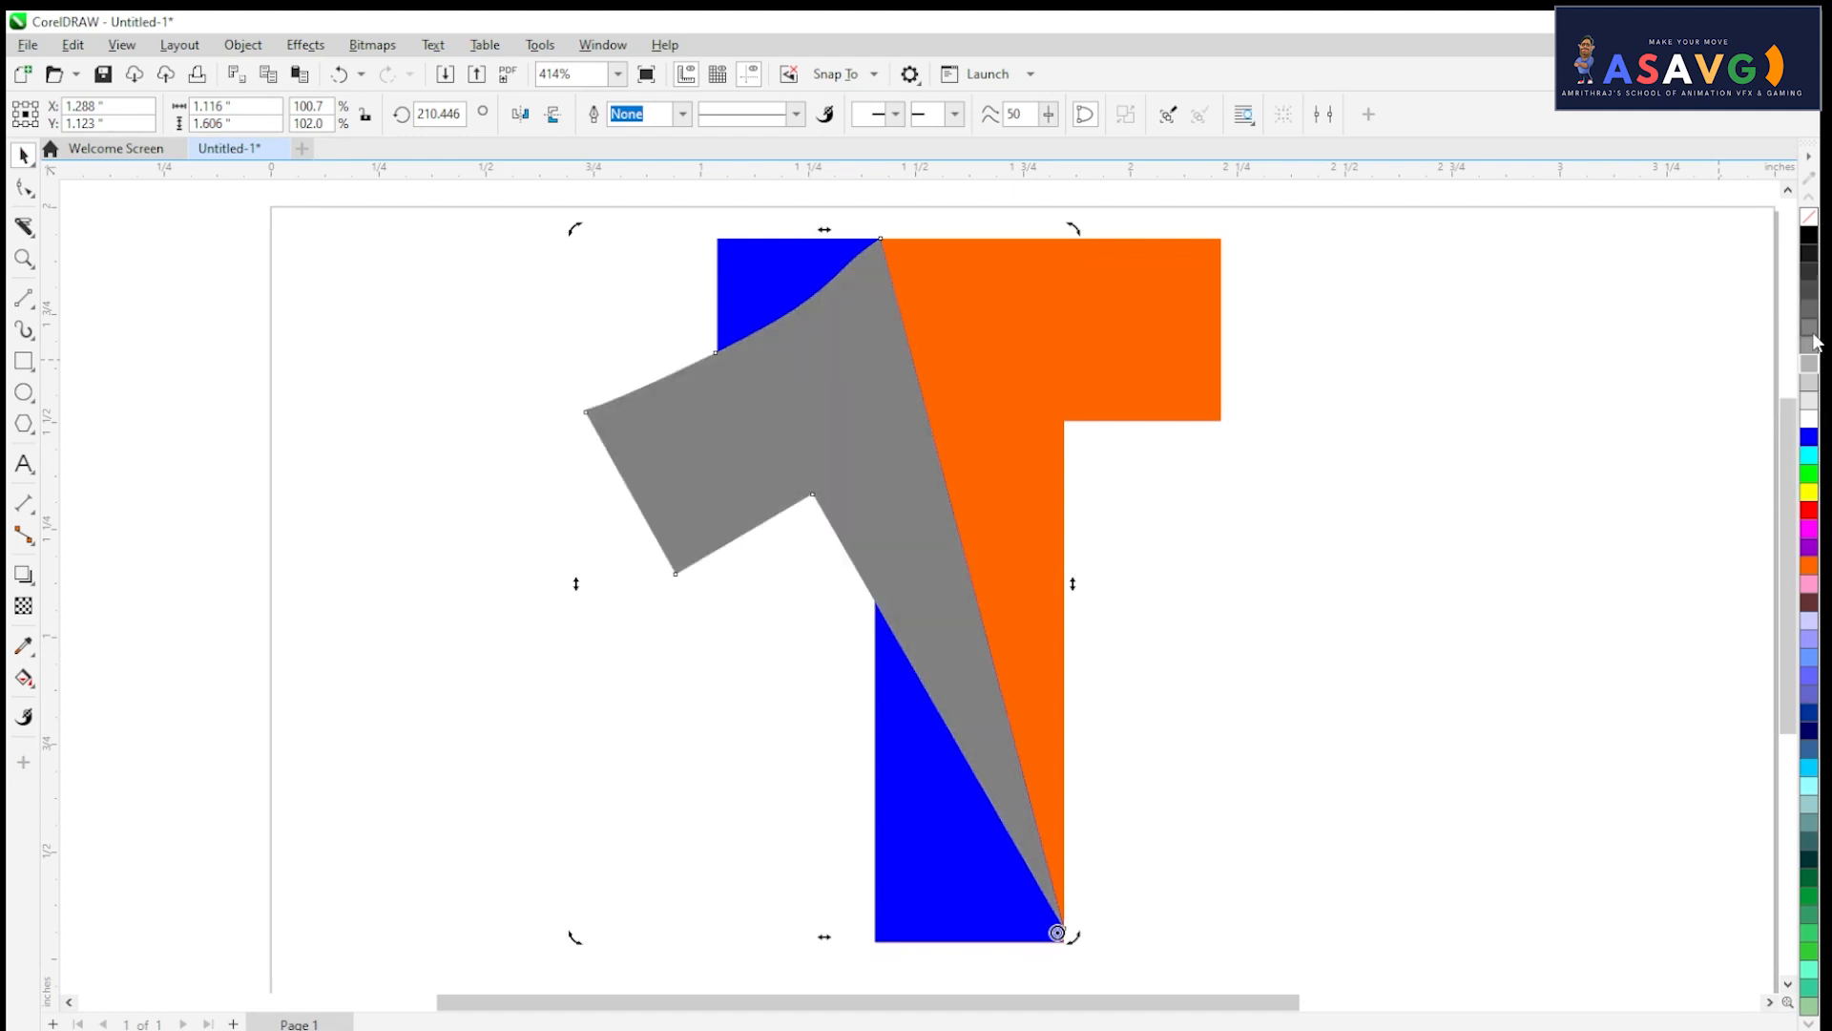
left_click(1810, 346)
Step: Try Smart Fill on the folded piece, and undo it
left_click_drag(531, 501, 506, 431)
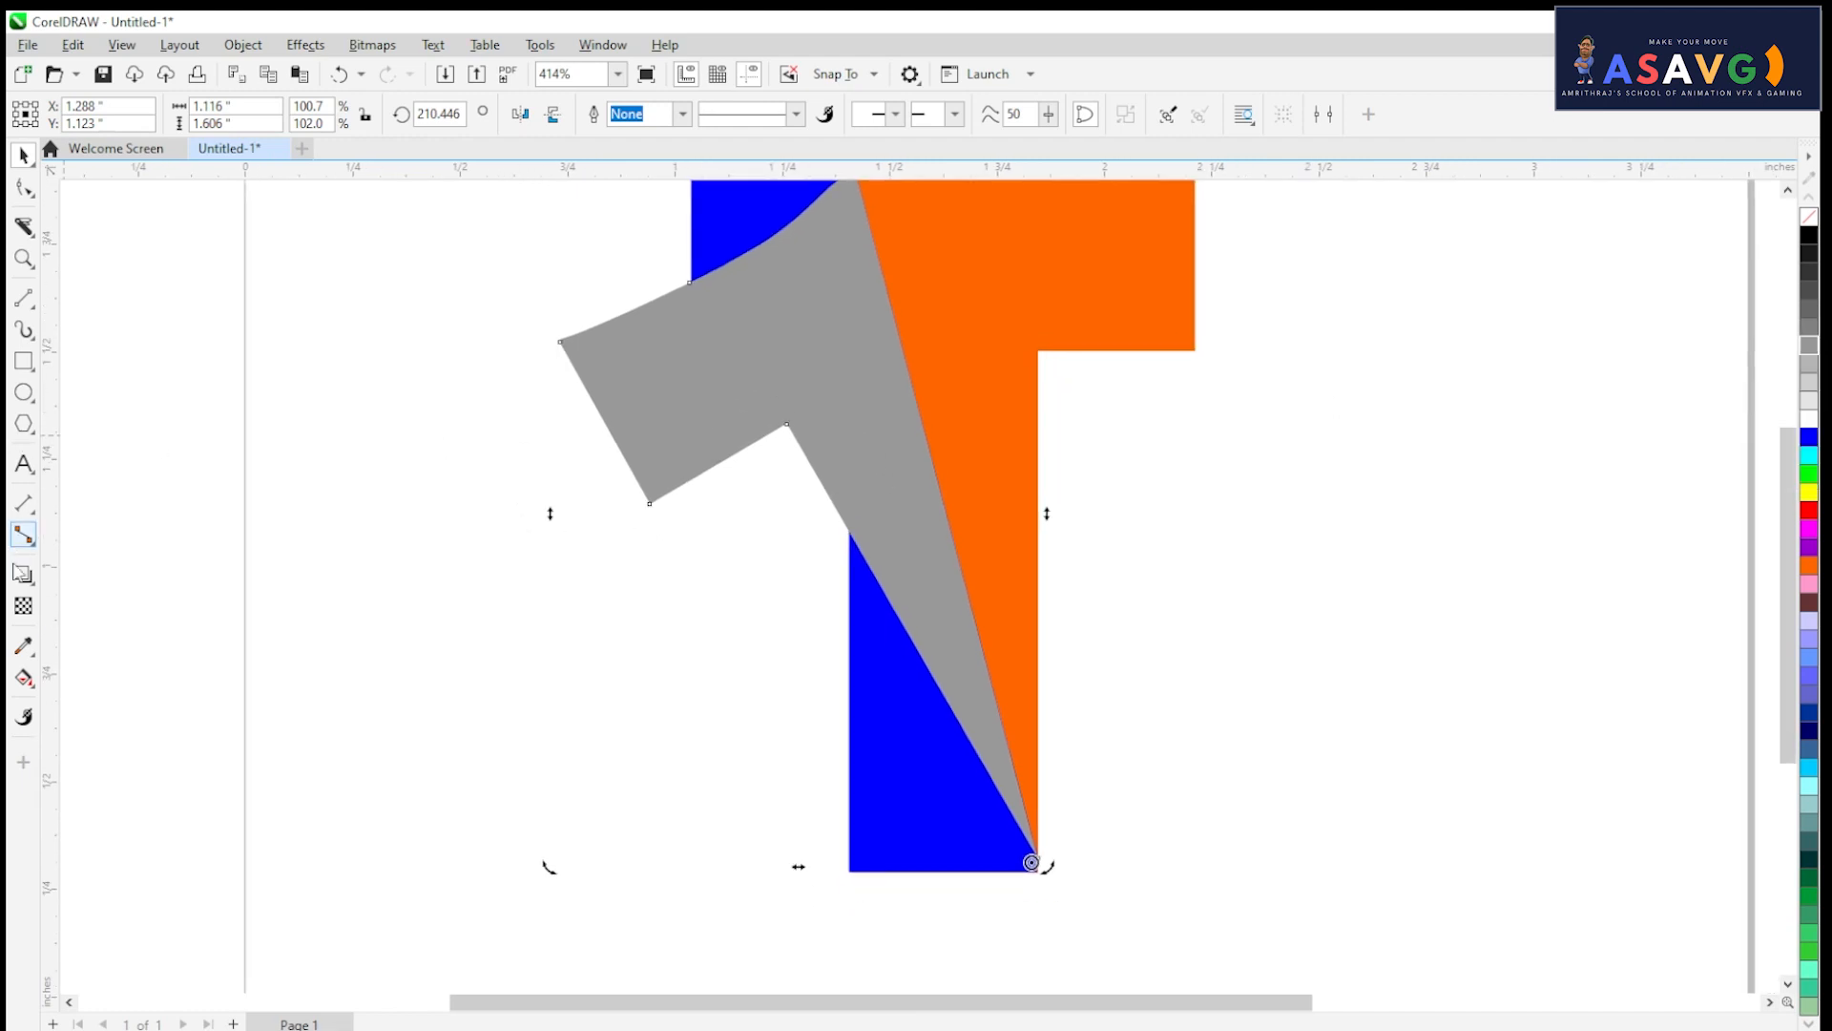
left_click(28, 691)
left_click(82, 703)
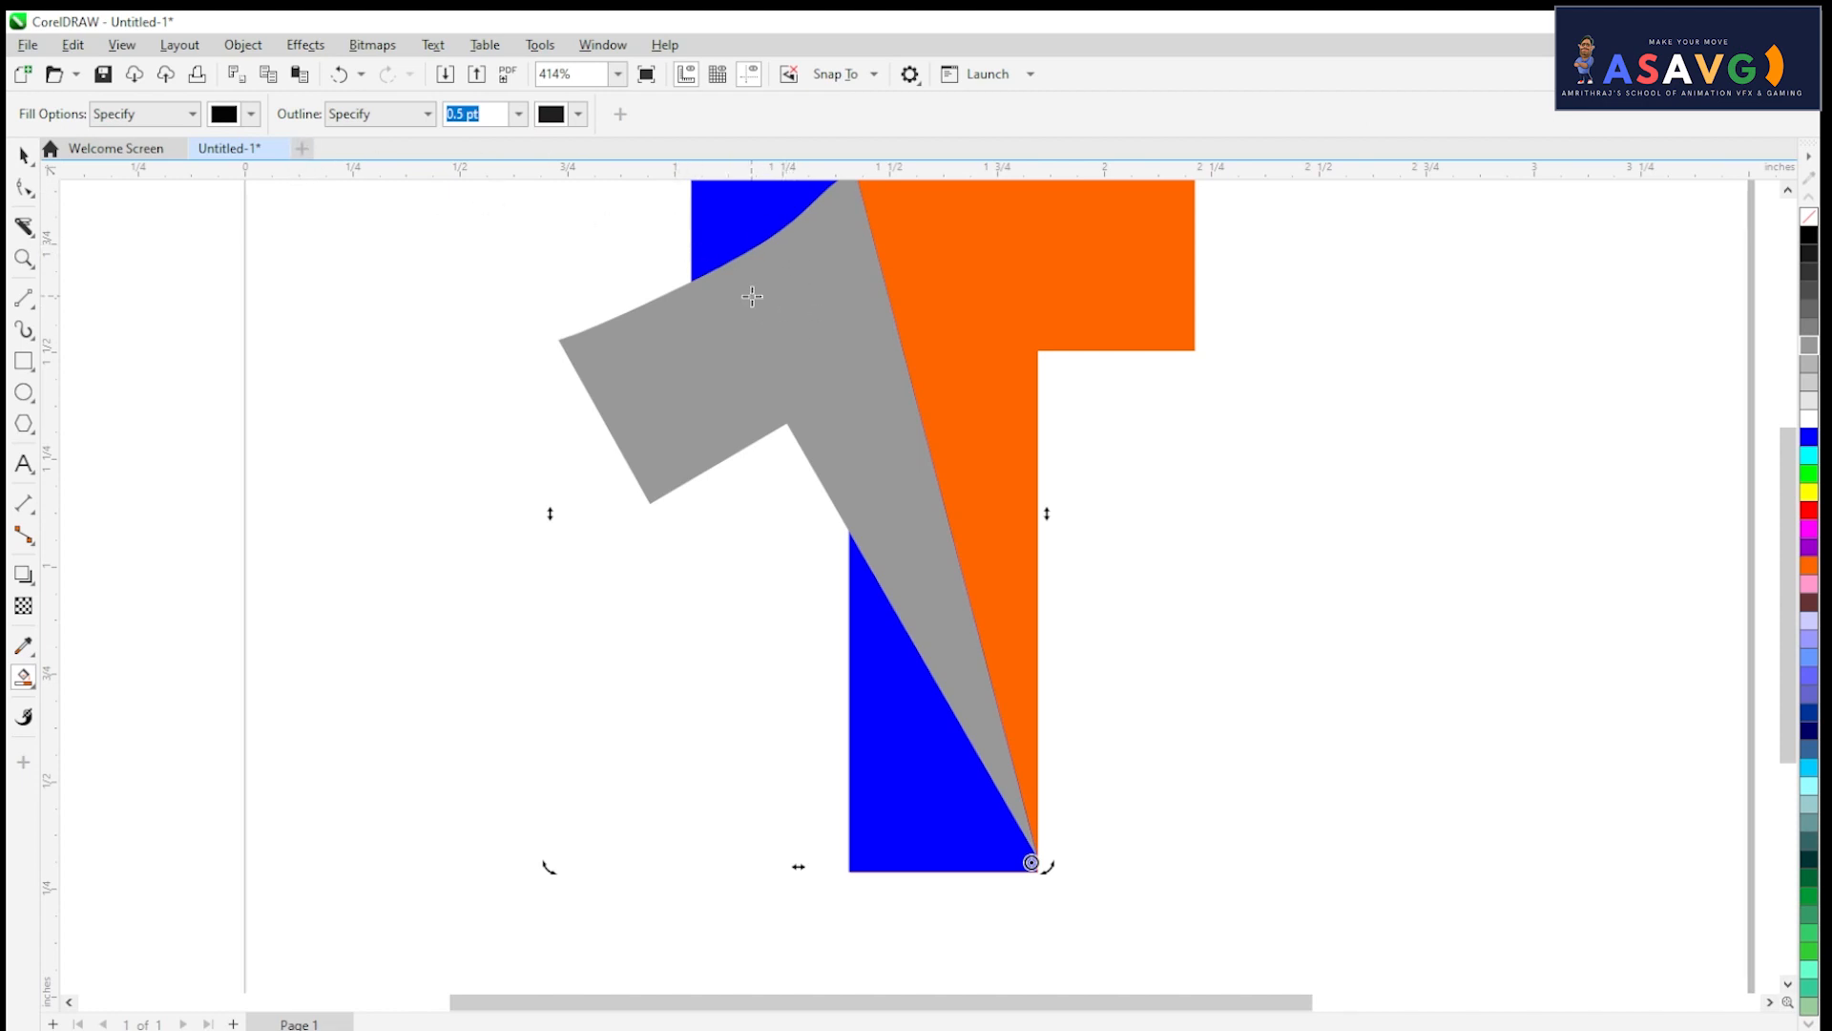
left_click(815, 349)
key("ctrl+z")
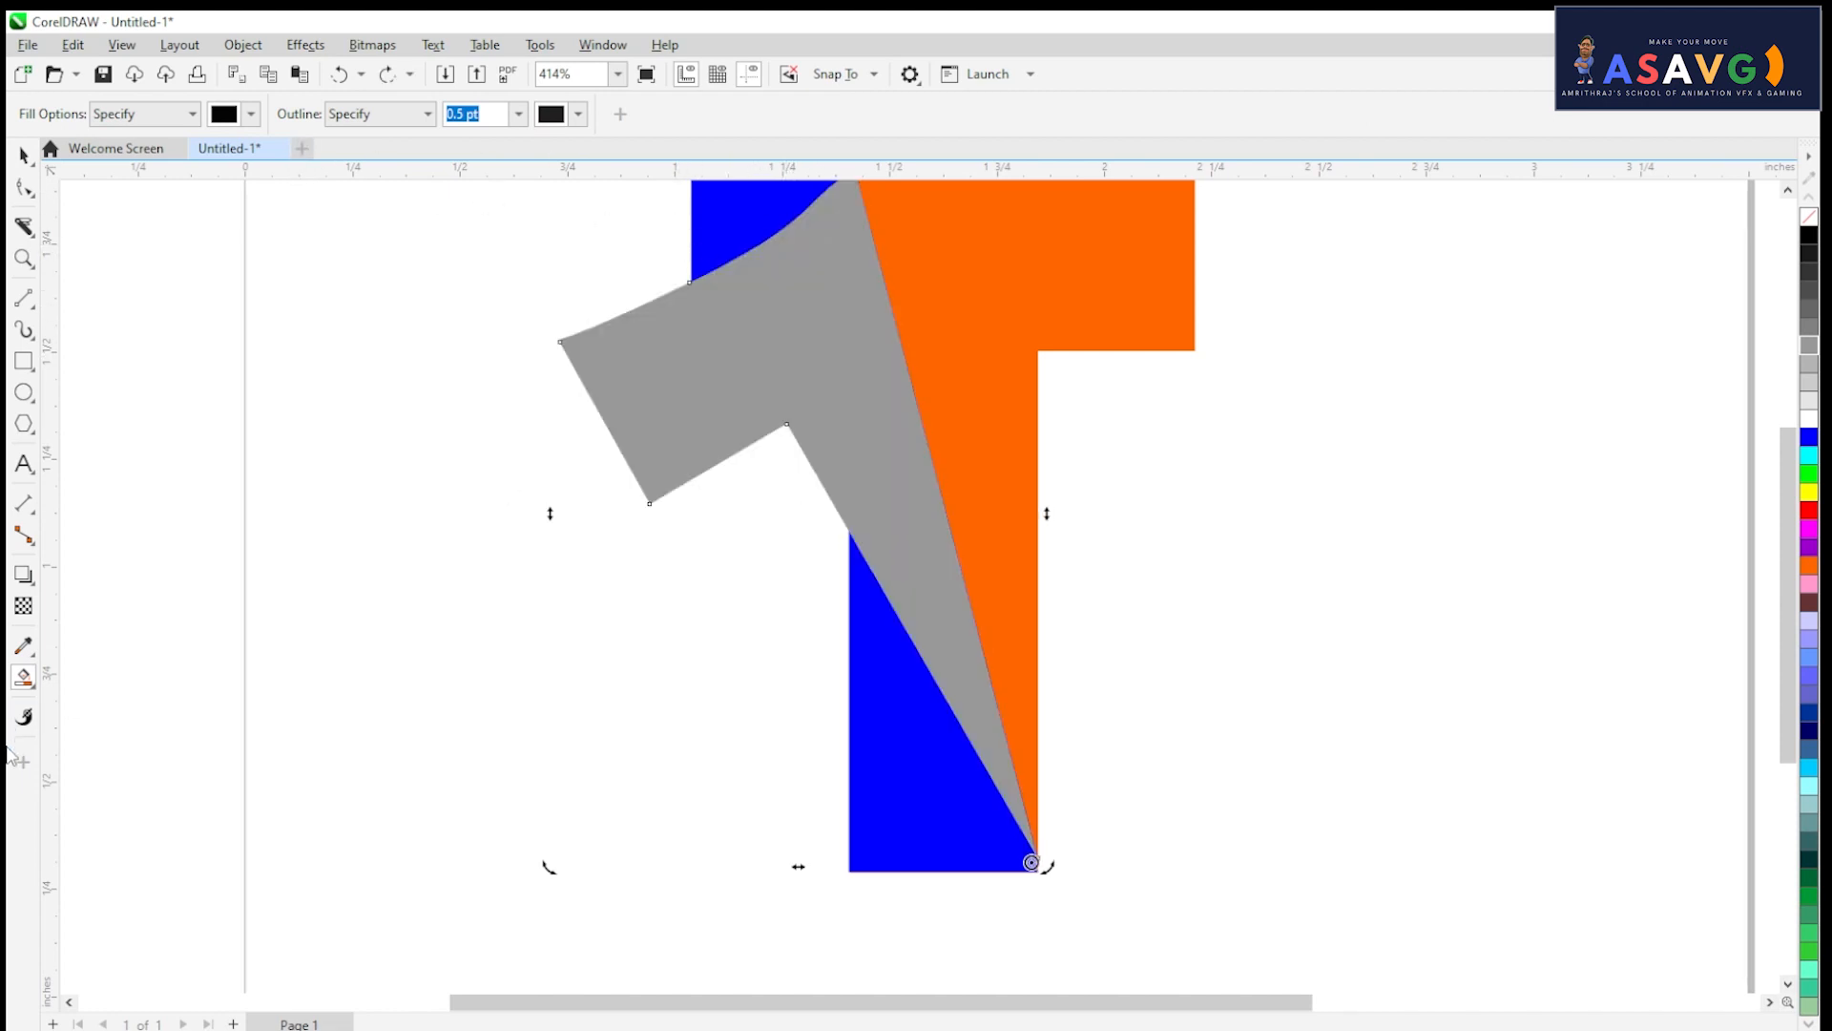
Step: Draw a grey-to-white interactive gradient down the folded piece's leg and change its type to conical
left_click(29, 683)
left_click(105, 677)
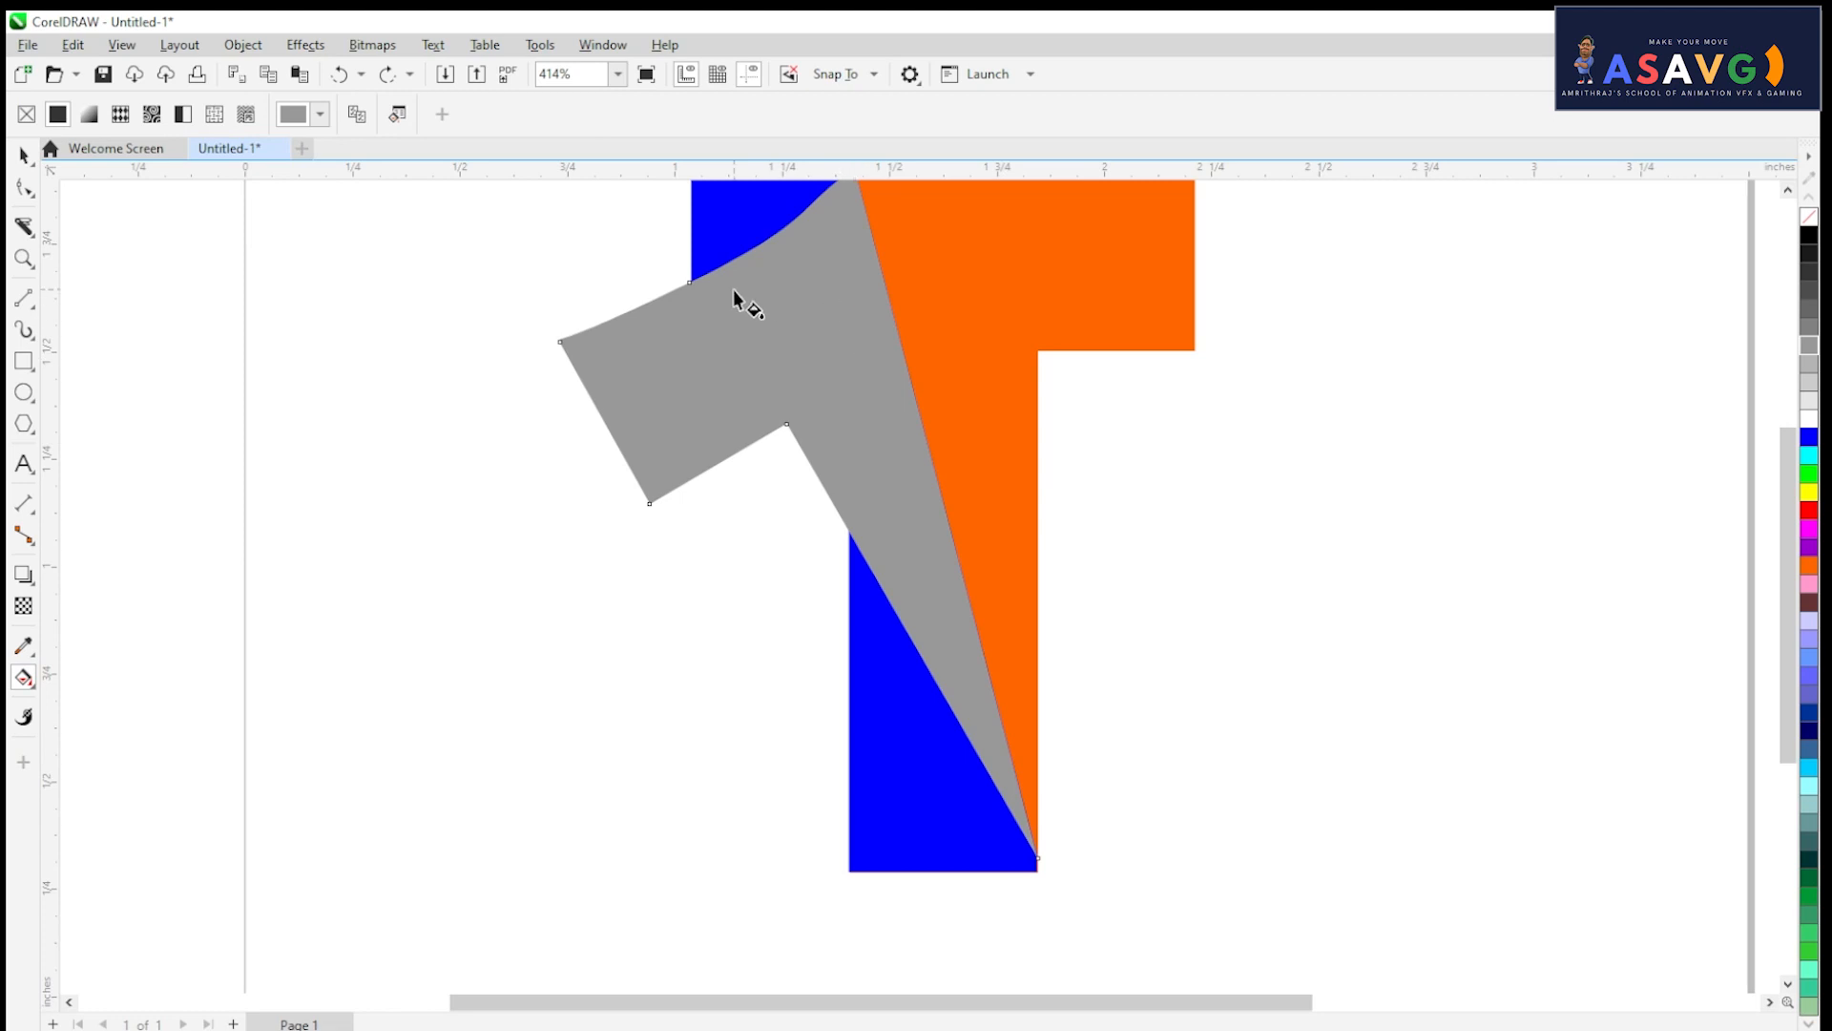
left_click_drag(733, 289, 982, 720)
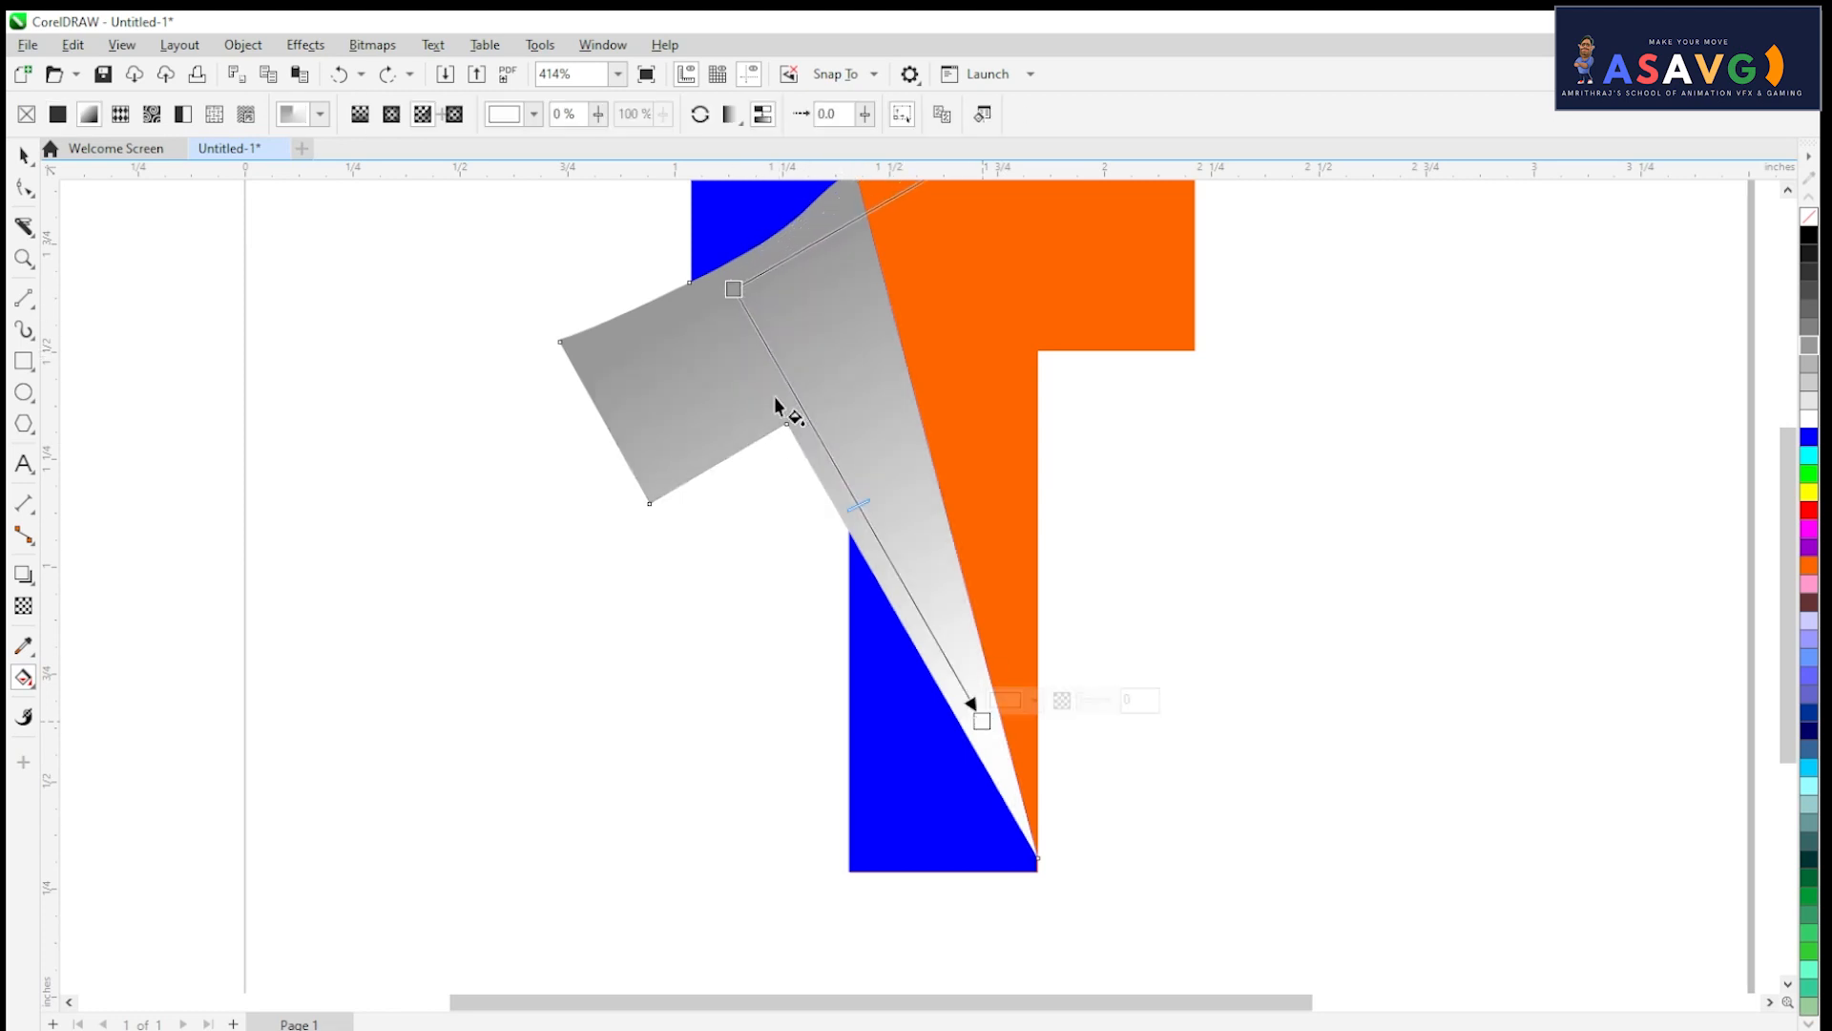
left_click_drag(733, 290, 819, 378)
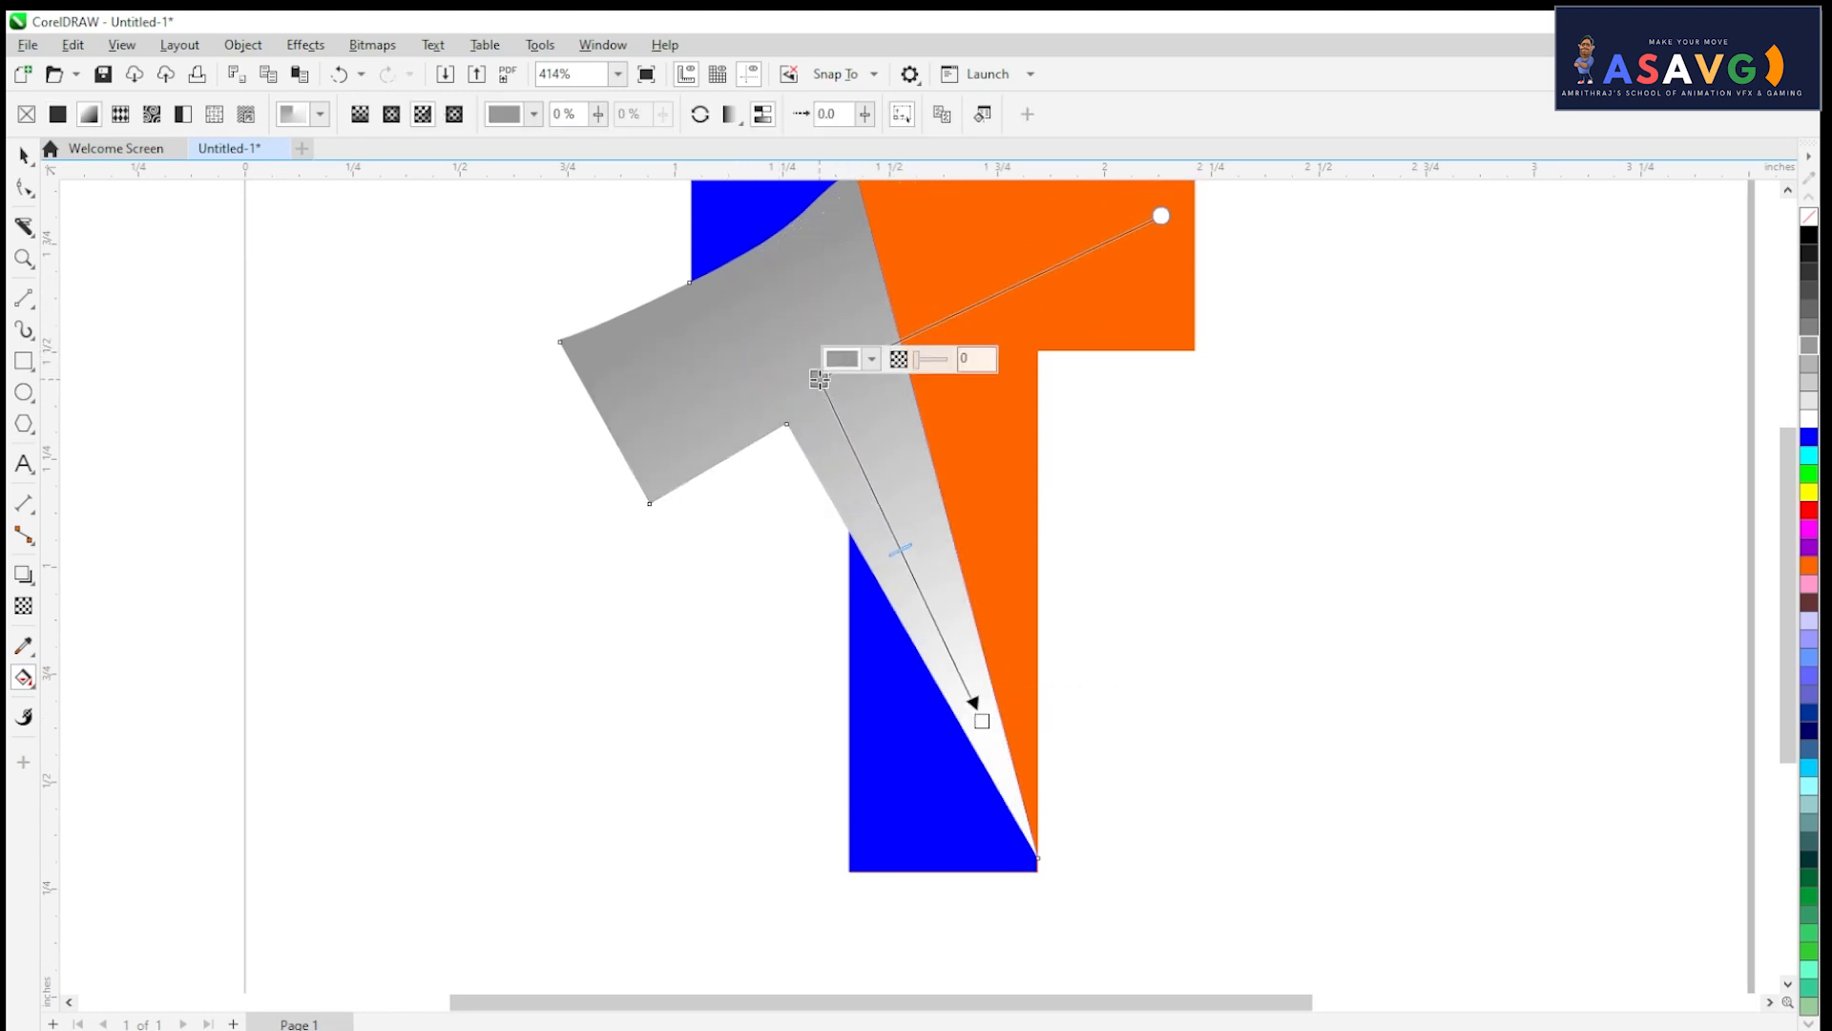
left_click(422, 116)
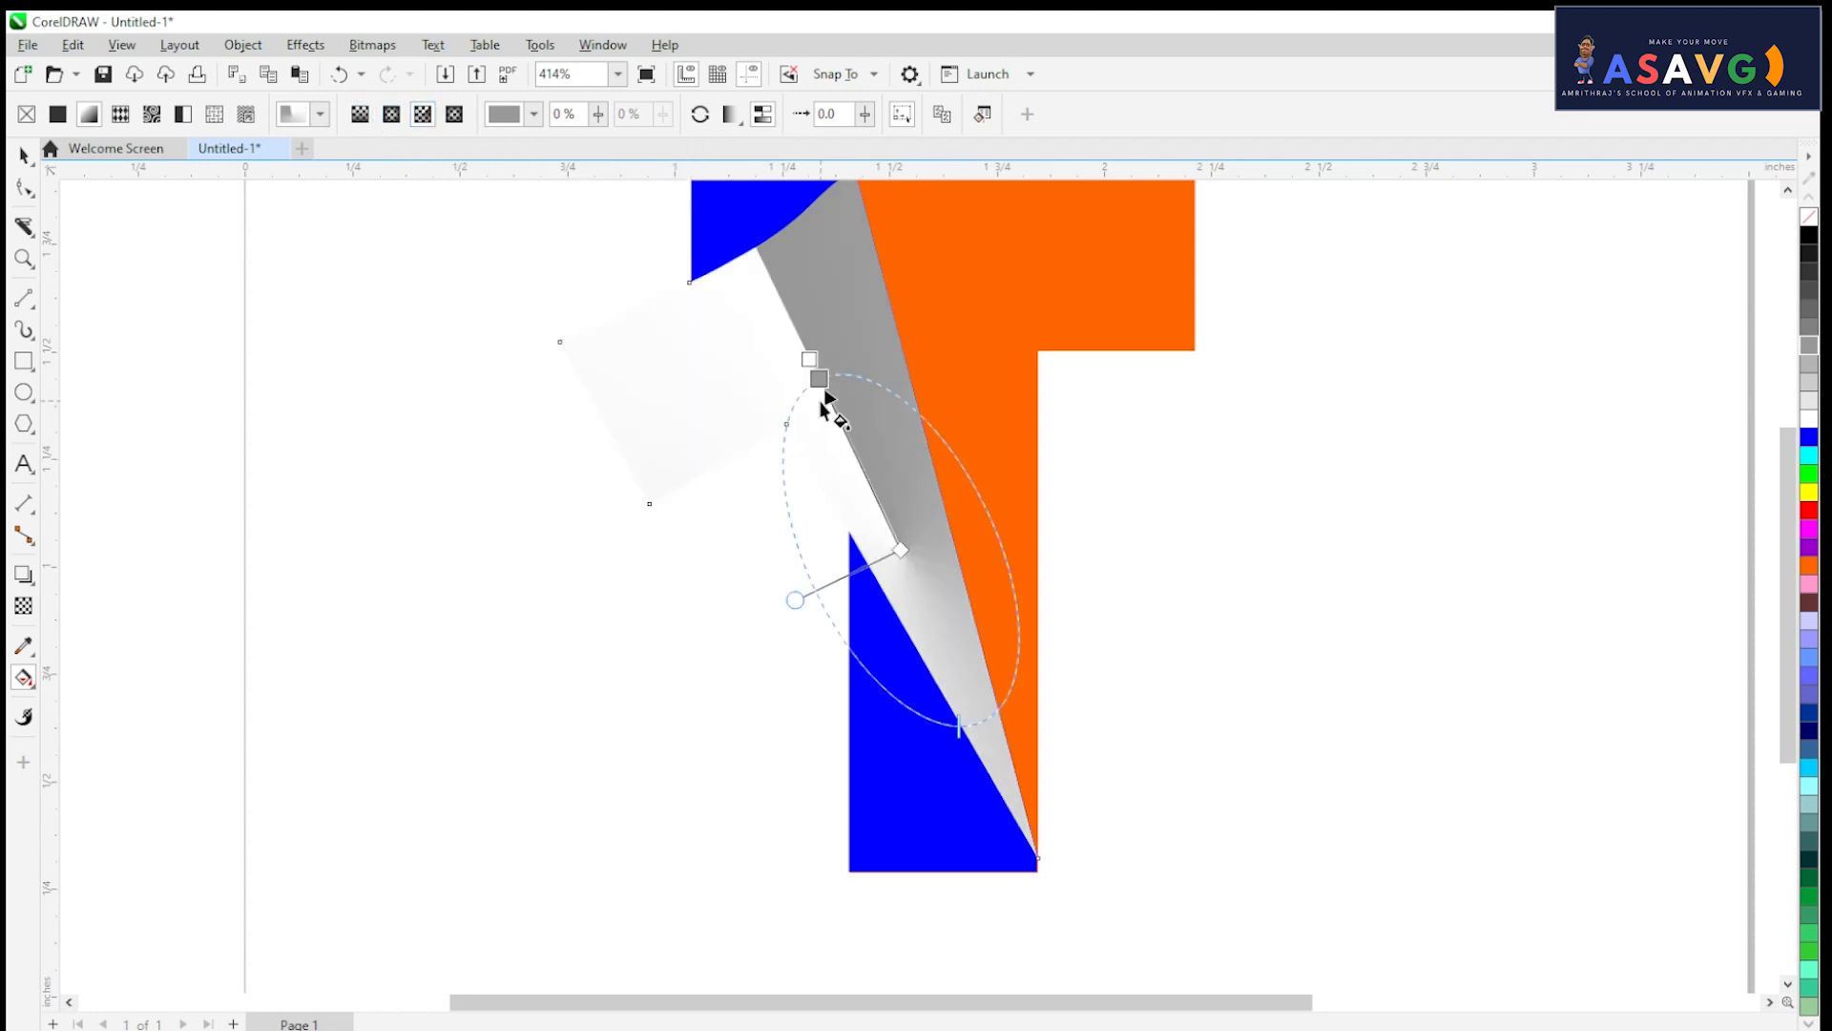
Step: Swing the conical fill's width handle to the orange side, move its centre to the leg's lower tip, and enlarge the ellipse
mouse_move(826, 396)
left_mouse_down()
mouse_move(859, 437)
mouse_move(849, 403)
left_mouse_up()
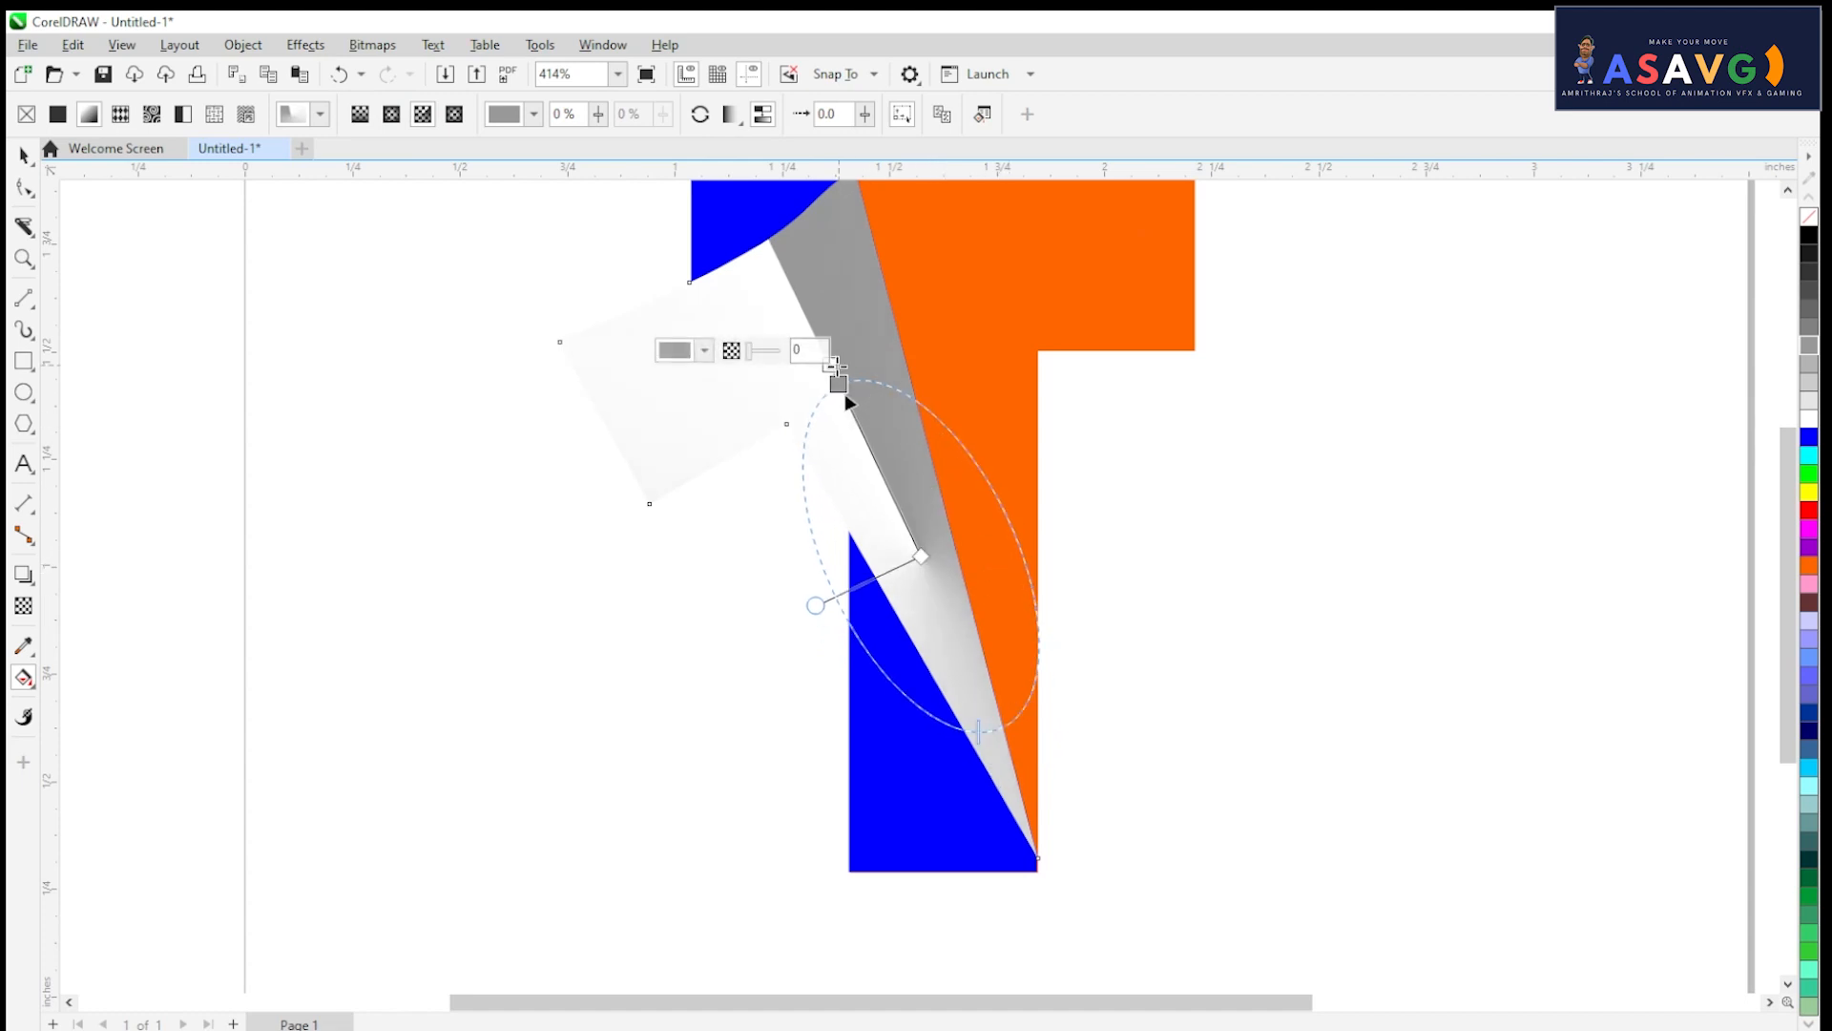
left_click_drag(815, 605, 1077, 382)
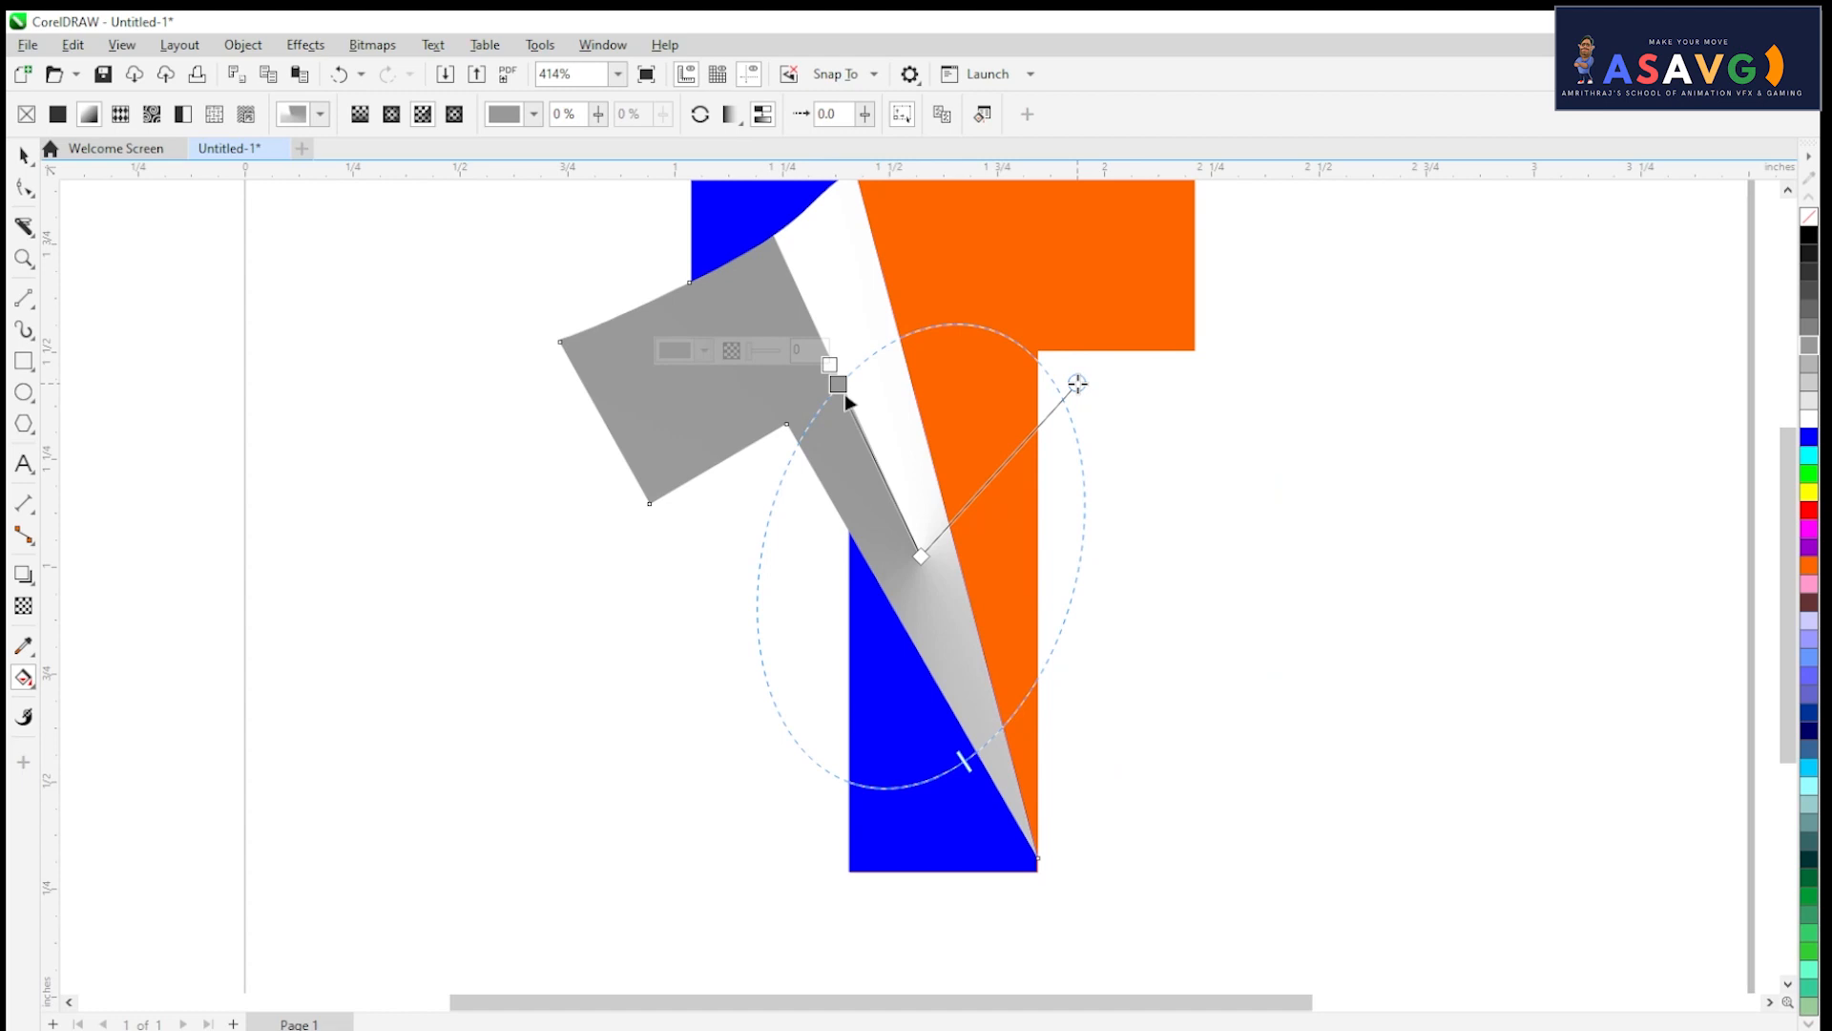
mouse_move(845, 395)
left_mouse_down()
mouse_move(954, 674)
mouse_move(835, 386)
mouse_move(839, 367)
mouse_move(885, 367)
mouse_move(841, 378)
left_mouse_up()
key("ctrl+z")
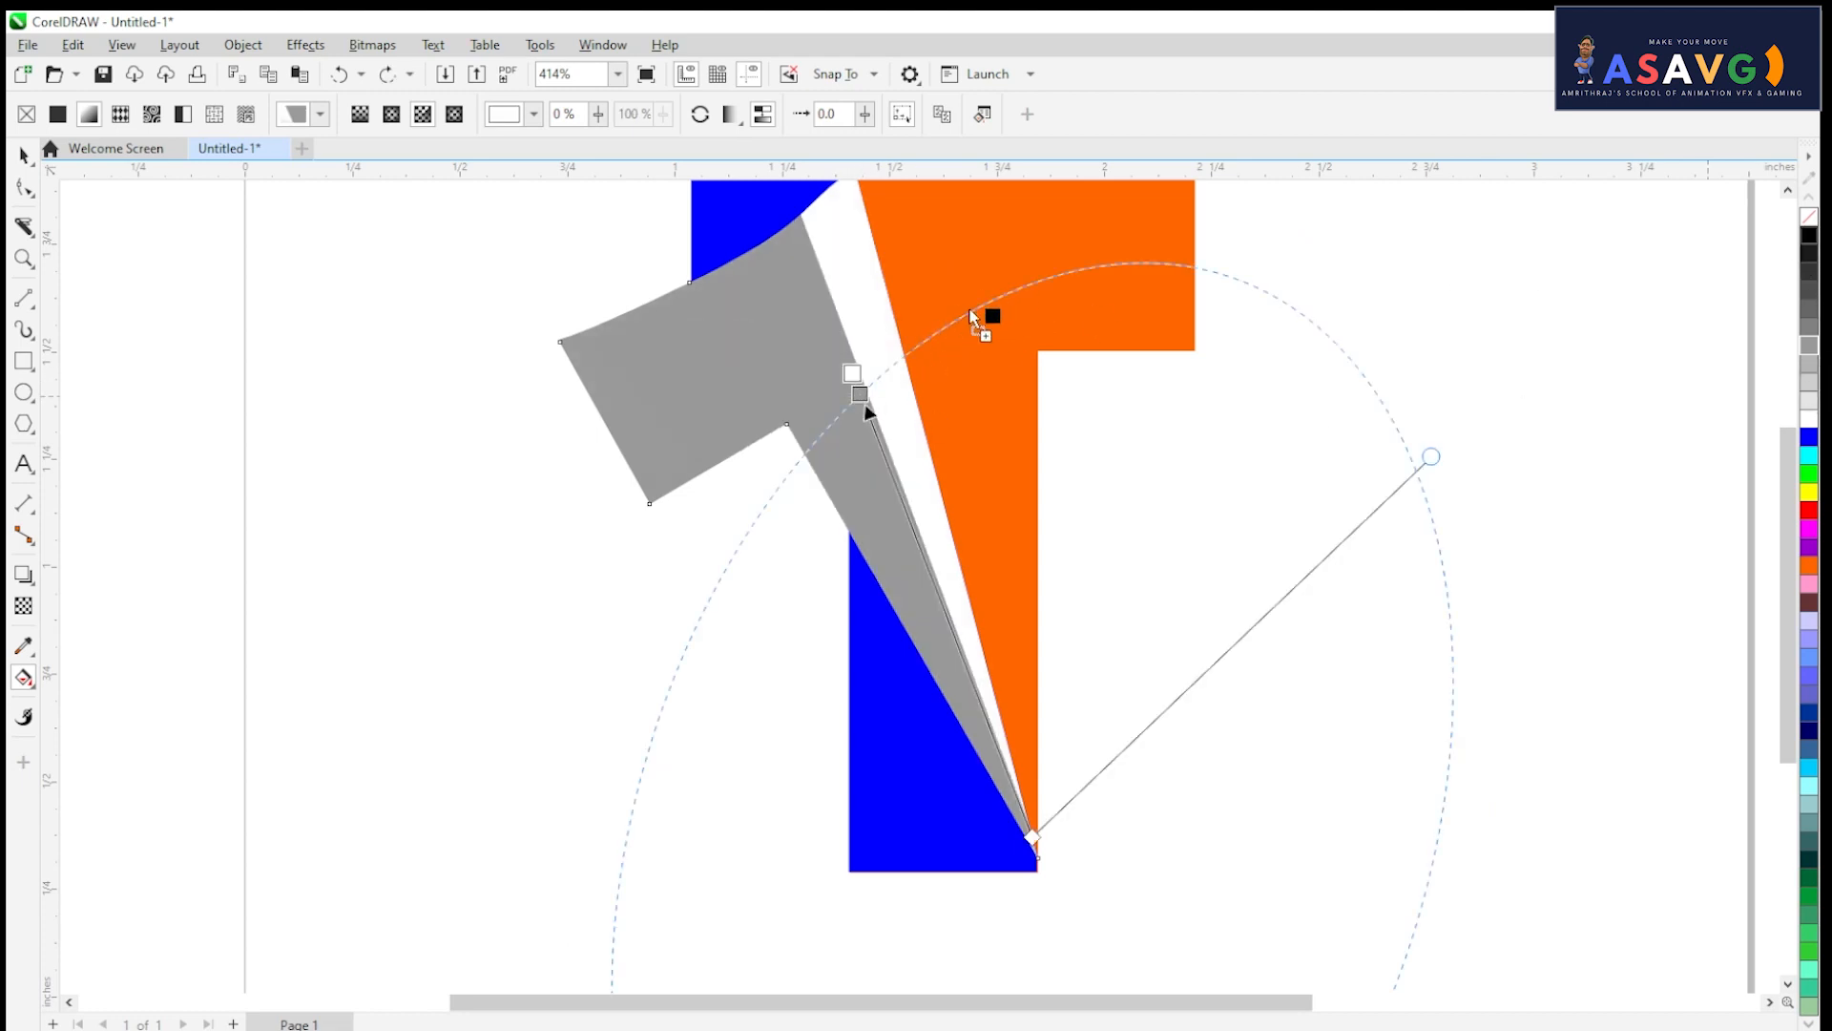
Step: Add a black colour node on each side of the conical fill's grey and white end nodes, and stretch the fill upward
left_click_drag(970, 315, 961, 316)
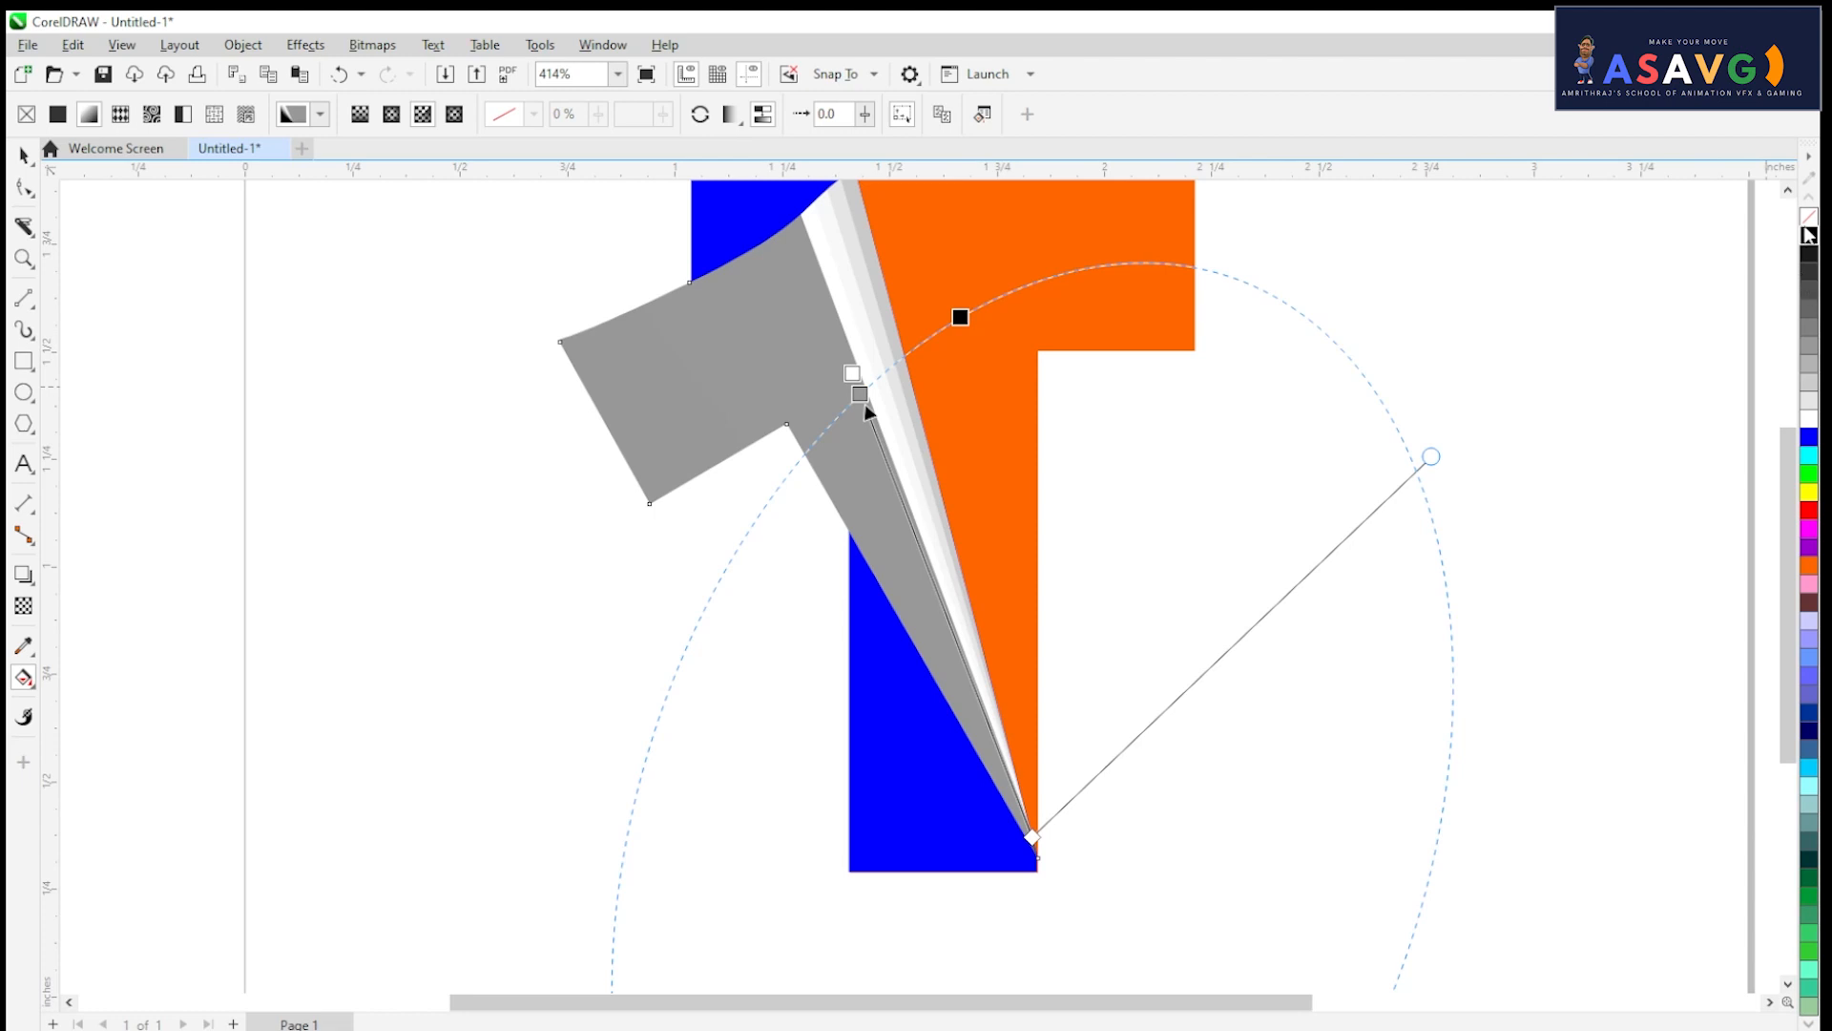
left_click_drag(1205, 393, 755, 522)
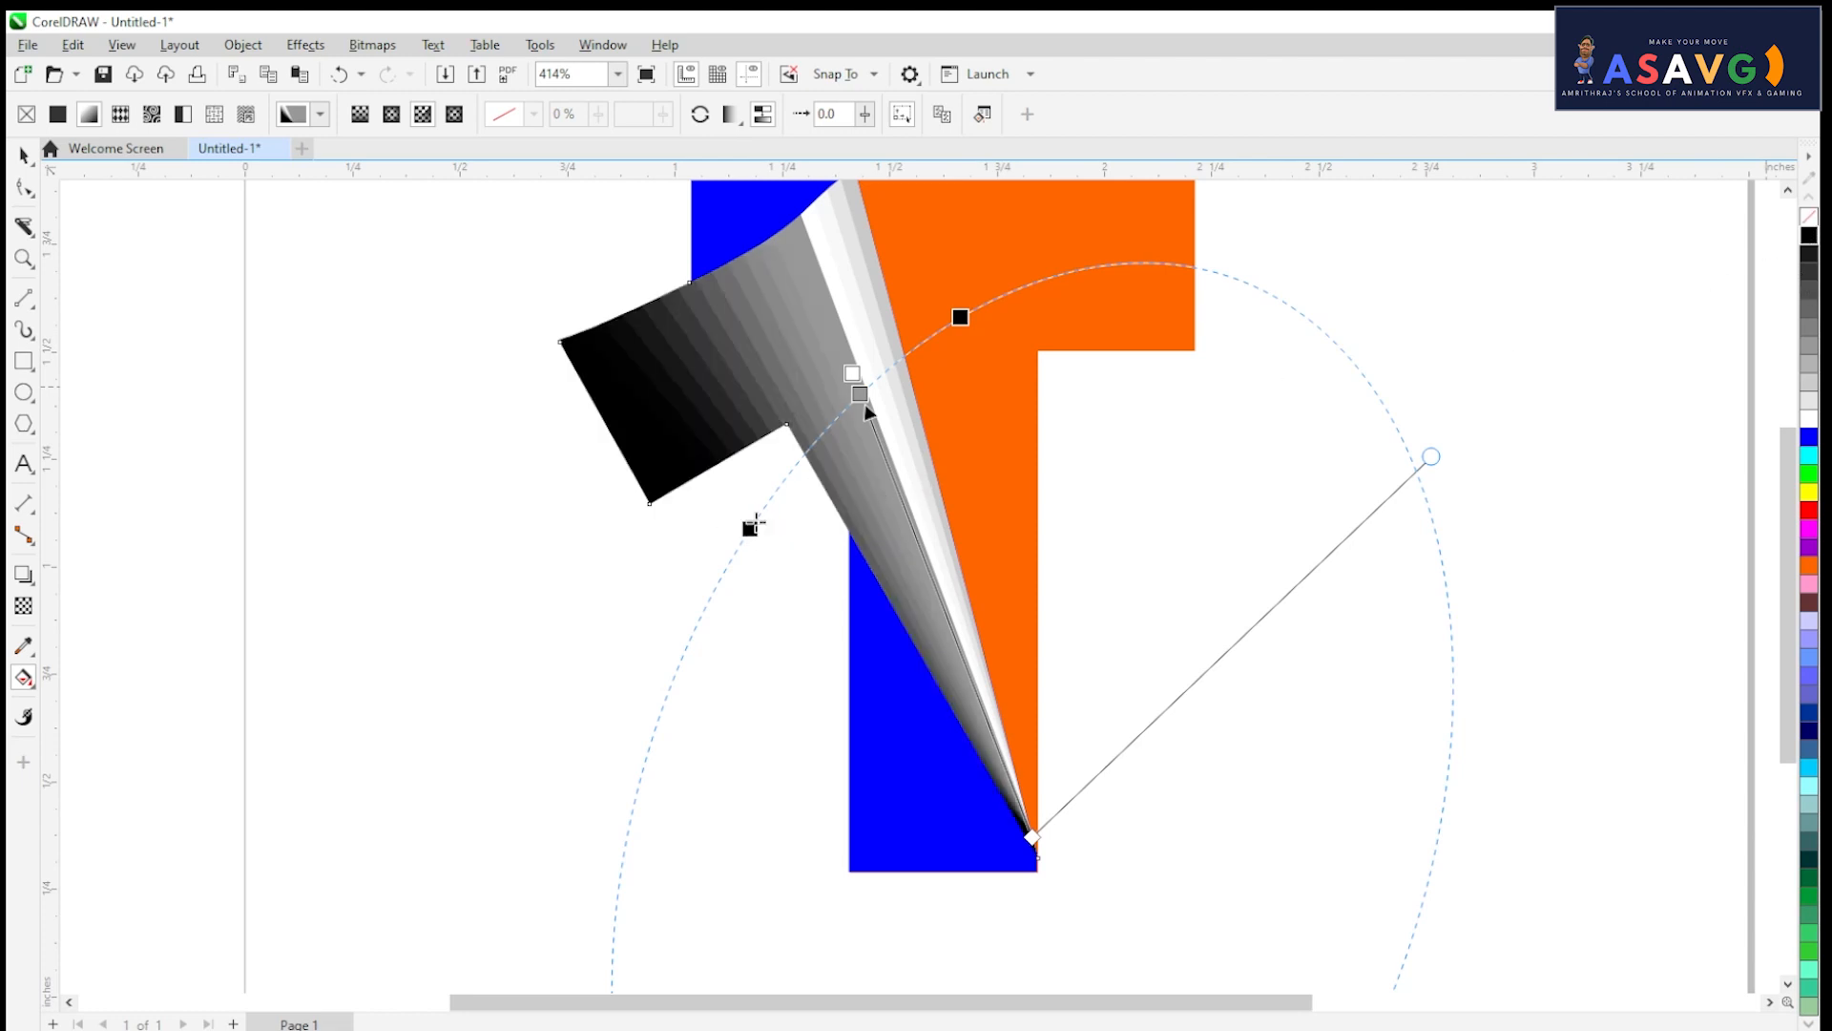
left_click_drag(866, 399, 924, 499)
key("ctrl+z")
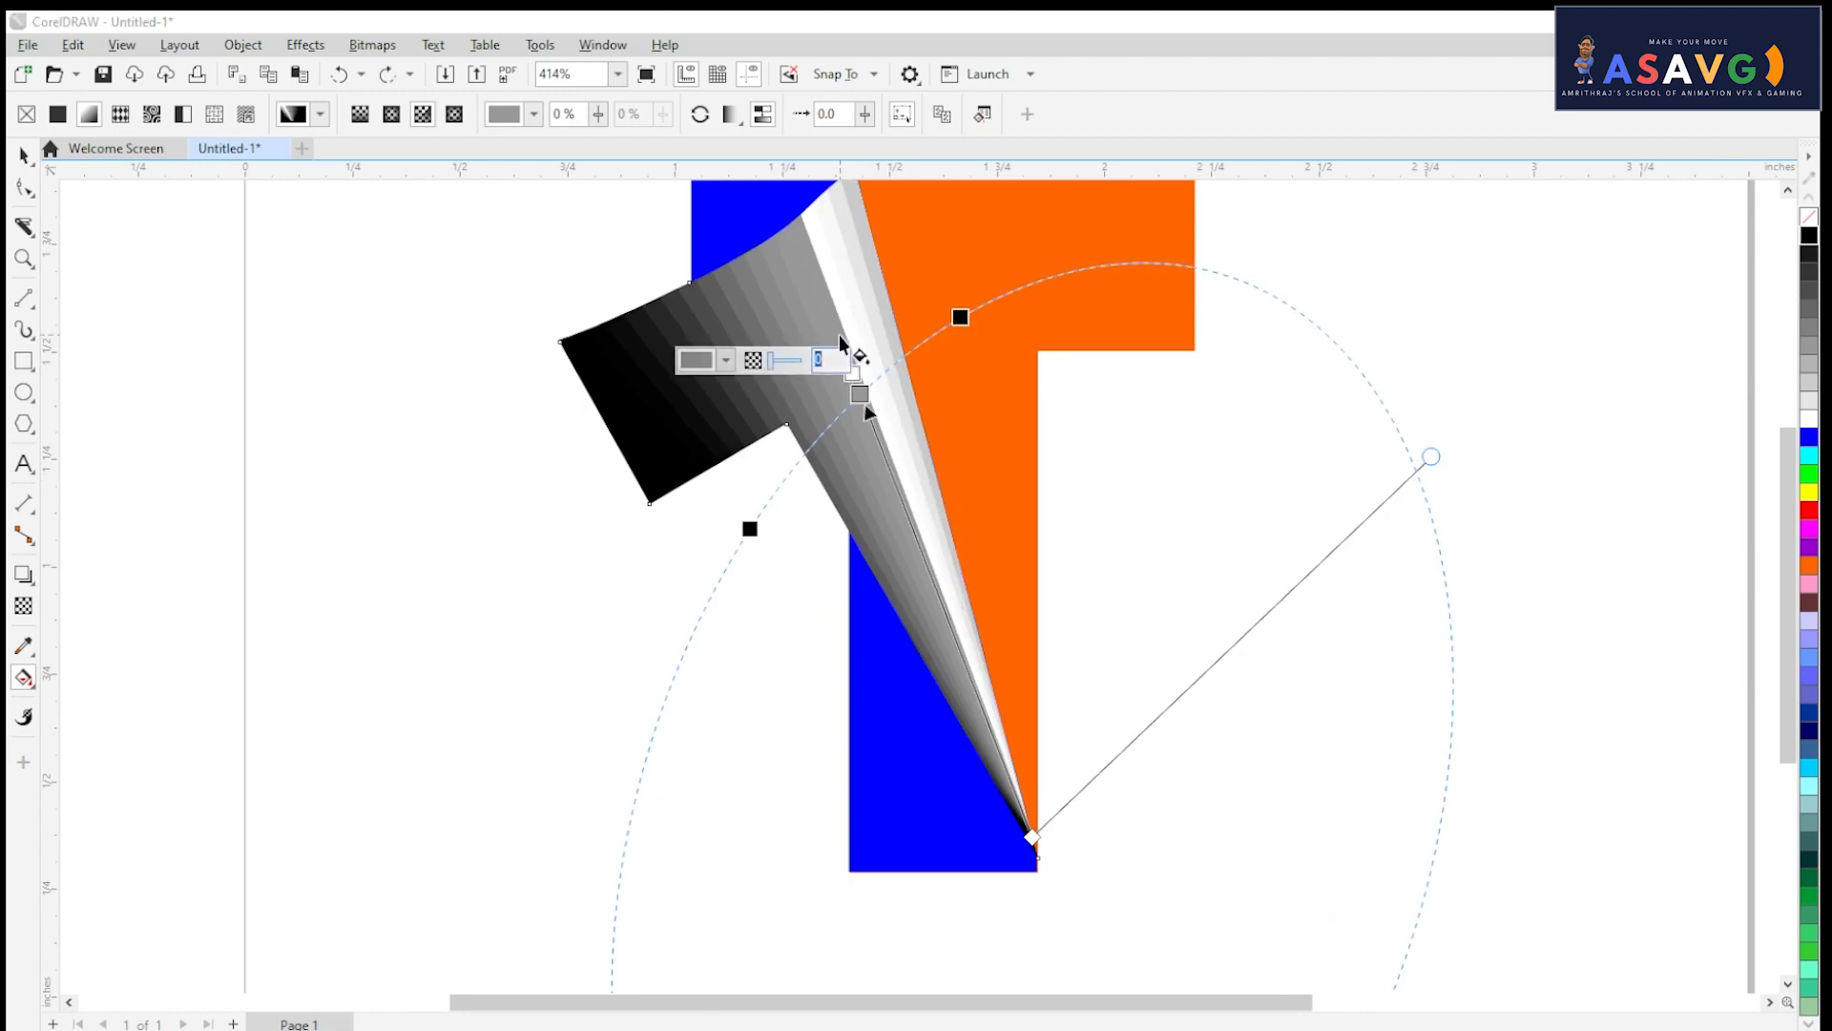
left_click_drag(860, 393, 754, 218)
Step: Try reversing the conical fill to point at the leg's lower tip, with its centre near the piece's edge by the blue shape
left_click_drag(952, 744, 901, 486)
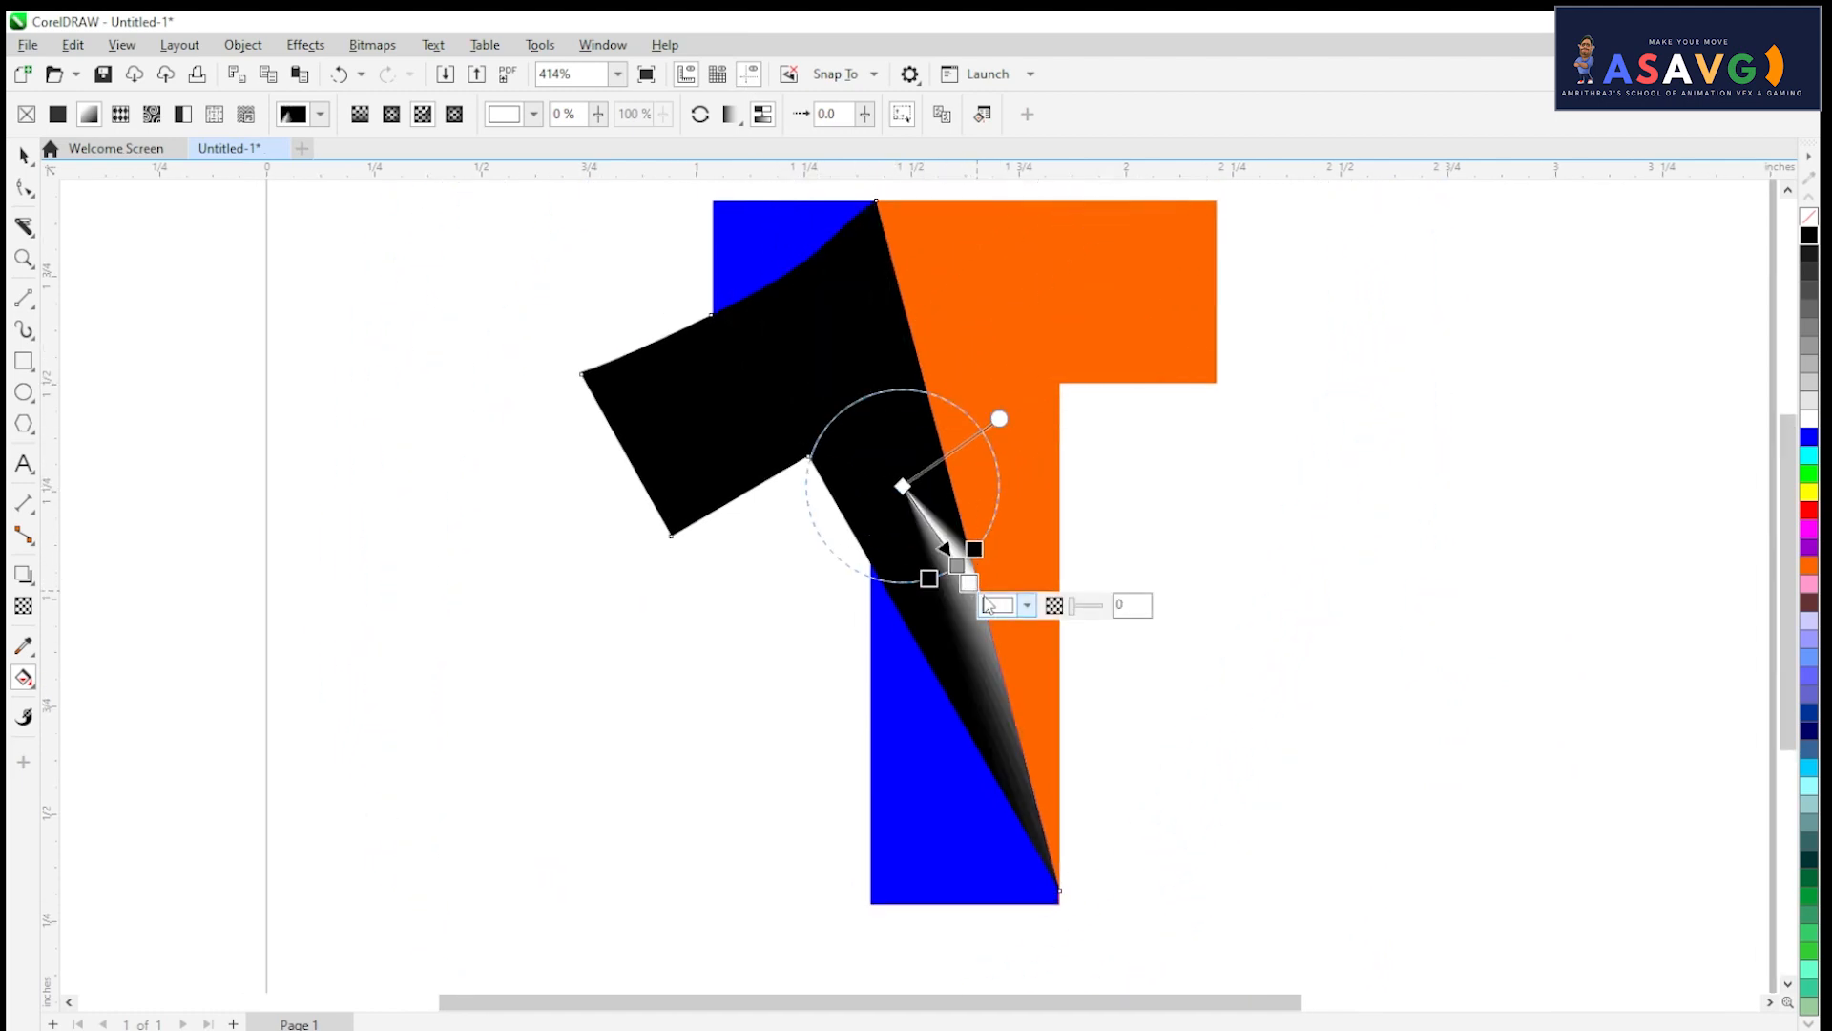
left_click_drag(969, 582, 1074, 914)
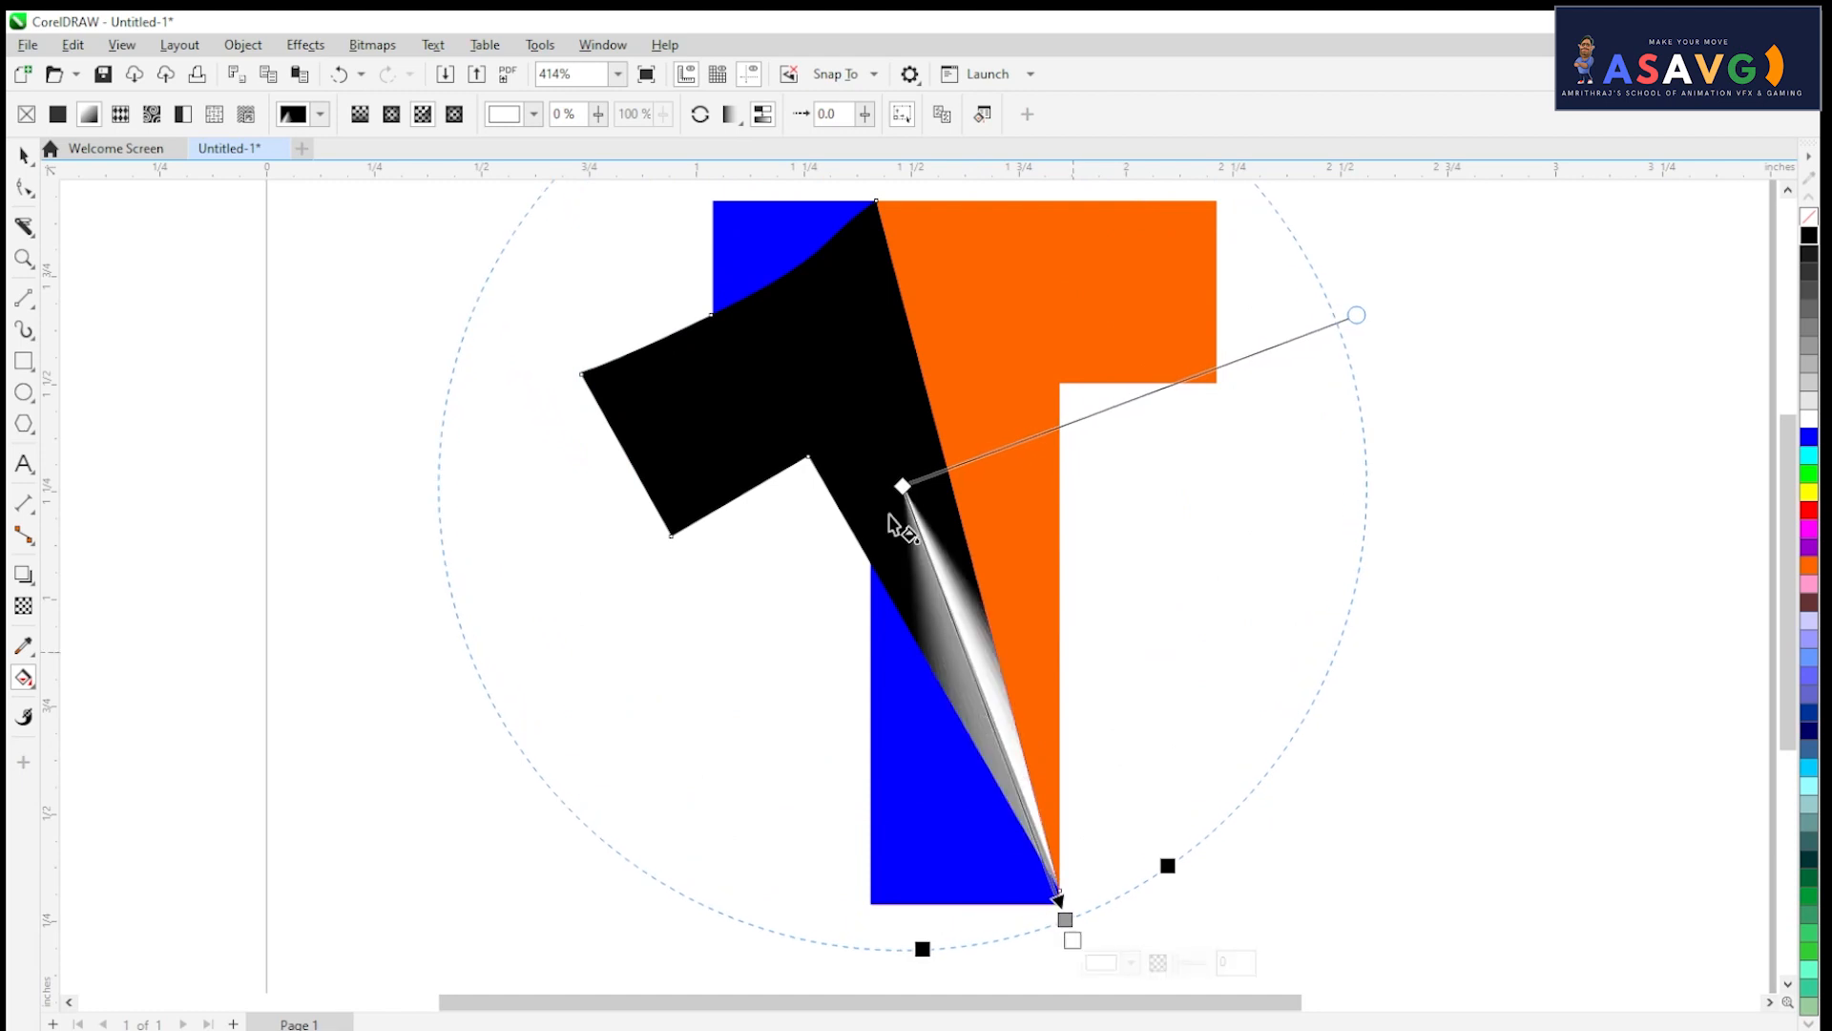
left_click_drag(901, 487, 726, 353)
scroll(947, 318, "down", 1)
left_click_drag(1025, 301, 978, 467)
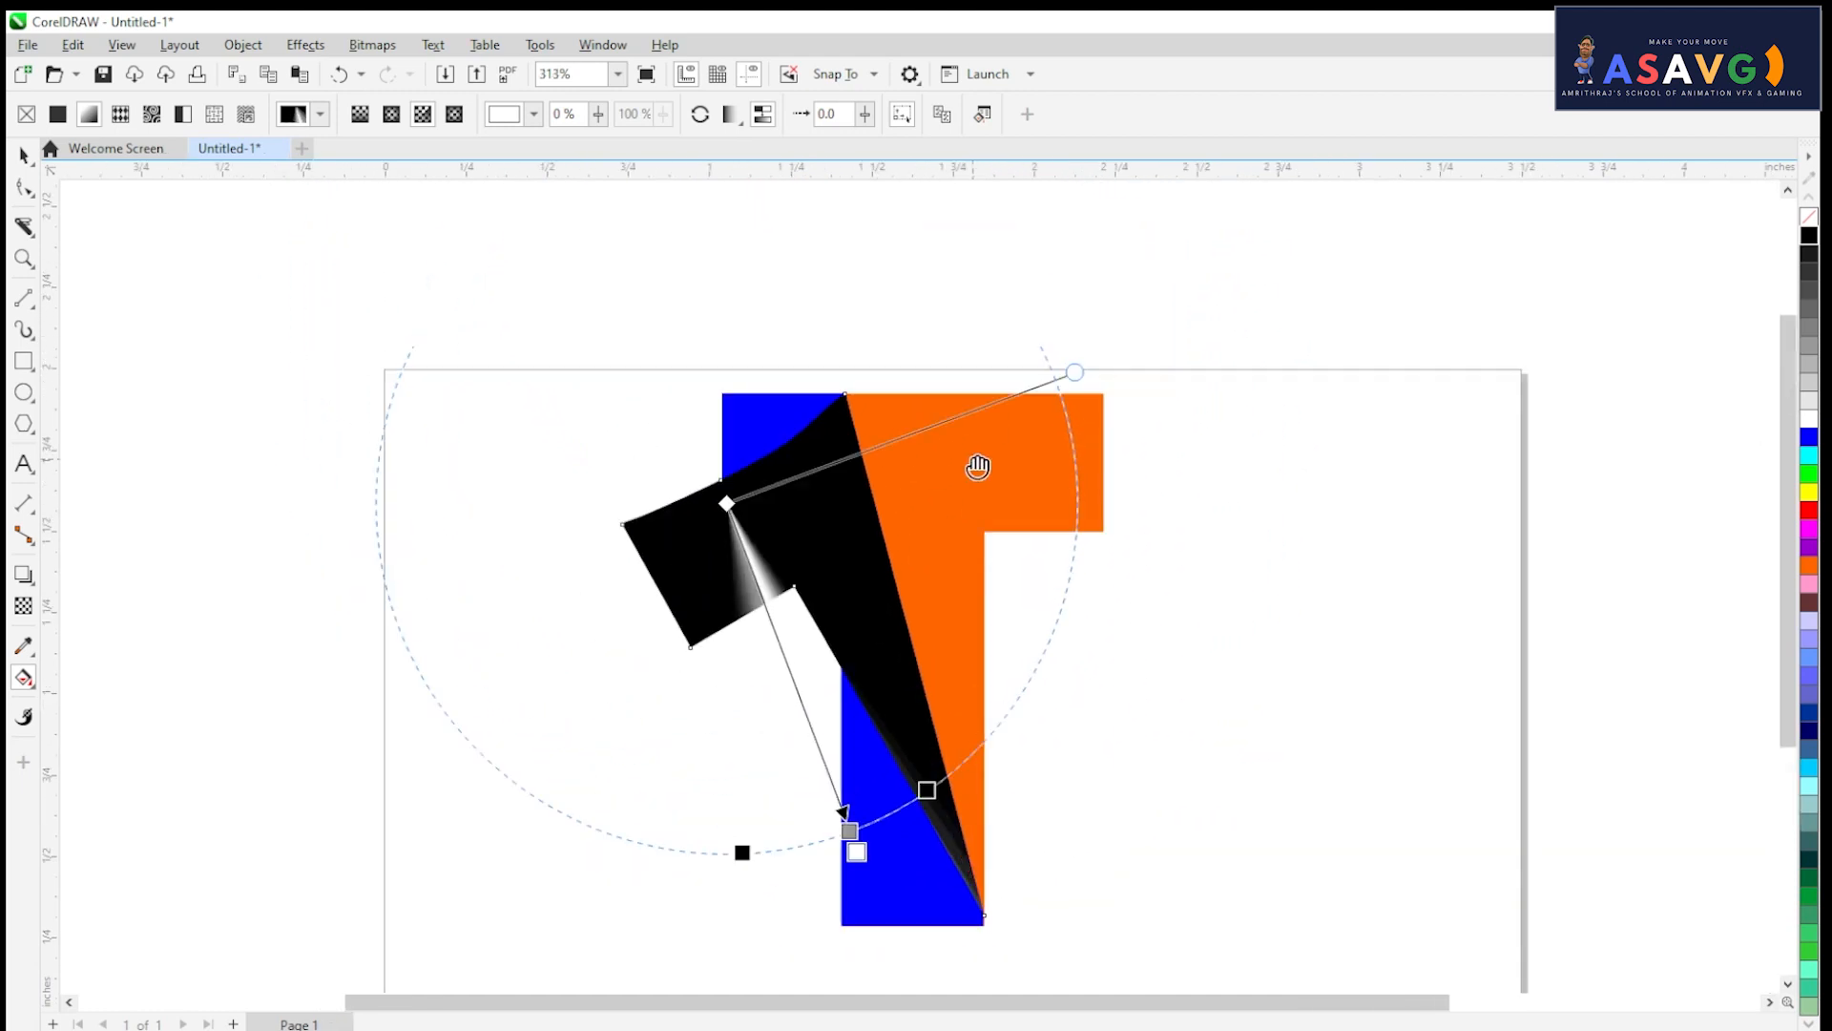
Step: Try widening the conical fill's ellipse, aiming its end node at the leg's tip and moving its centre towards the fold
left_click_drag(1095, 379, 1309, 294)
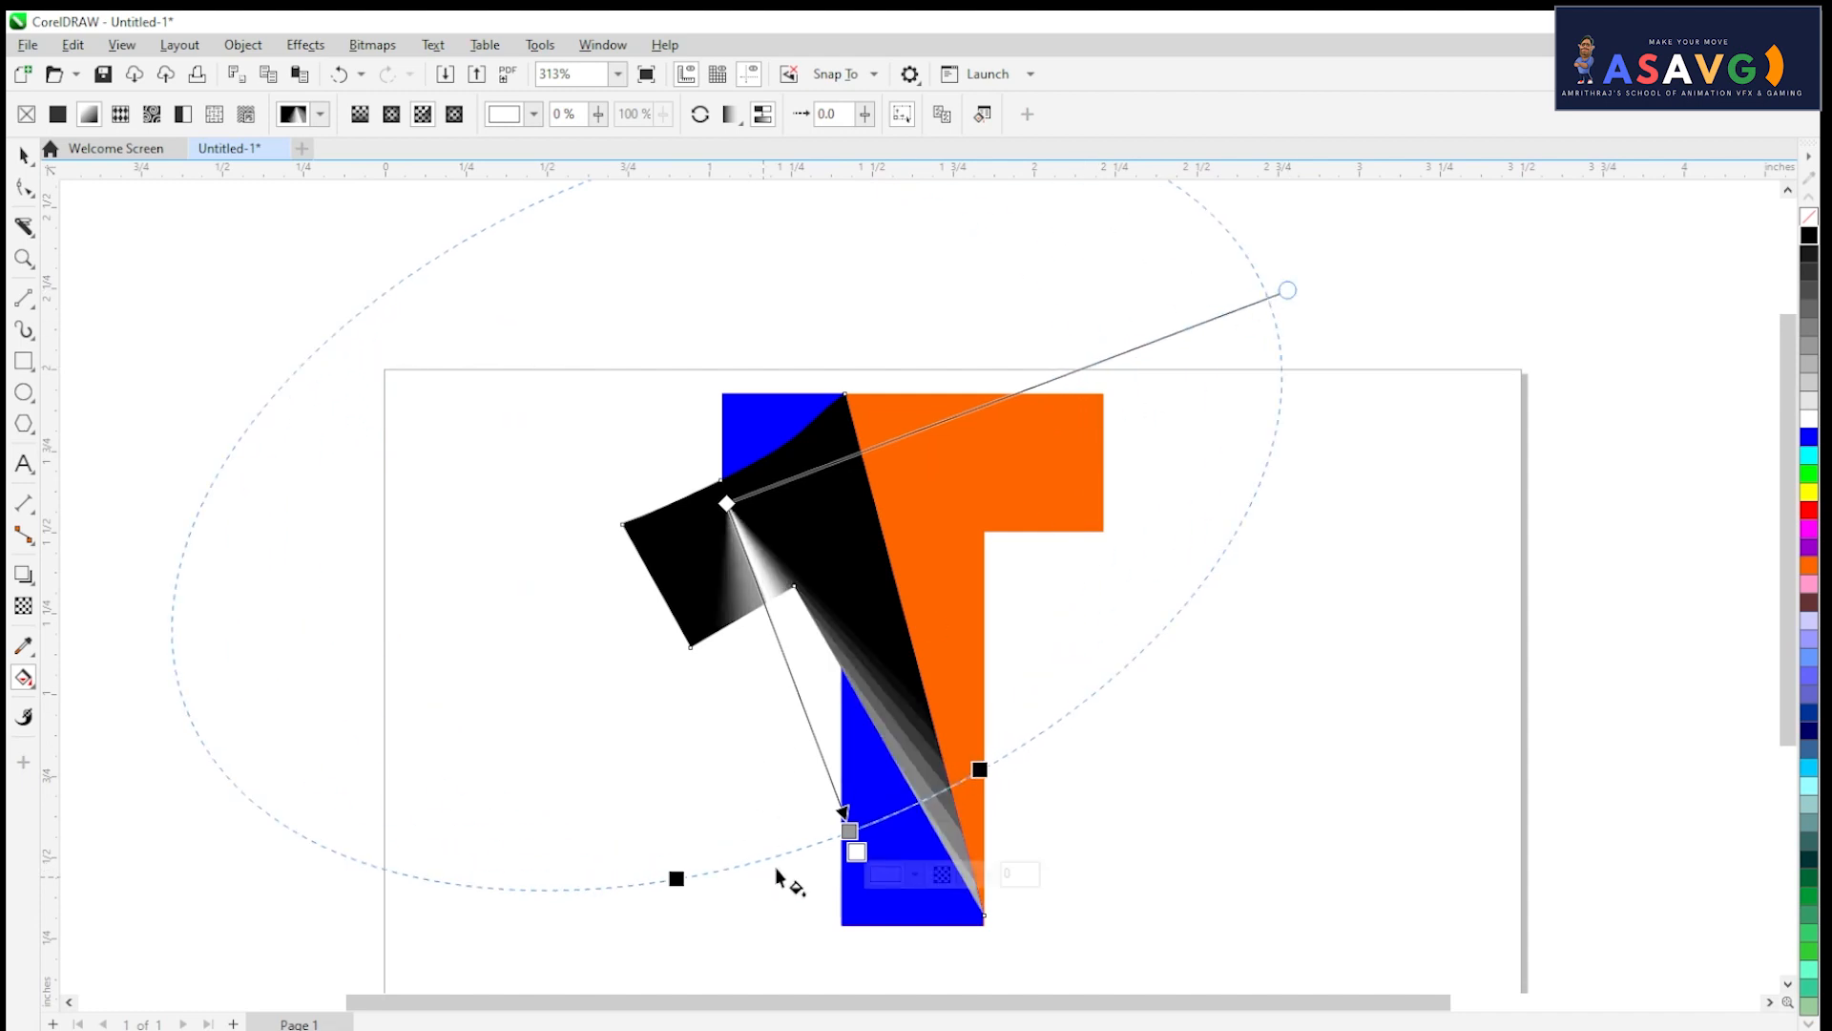
left_click(857, 849)
left_click_drag(857, 847, 970, 852)
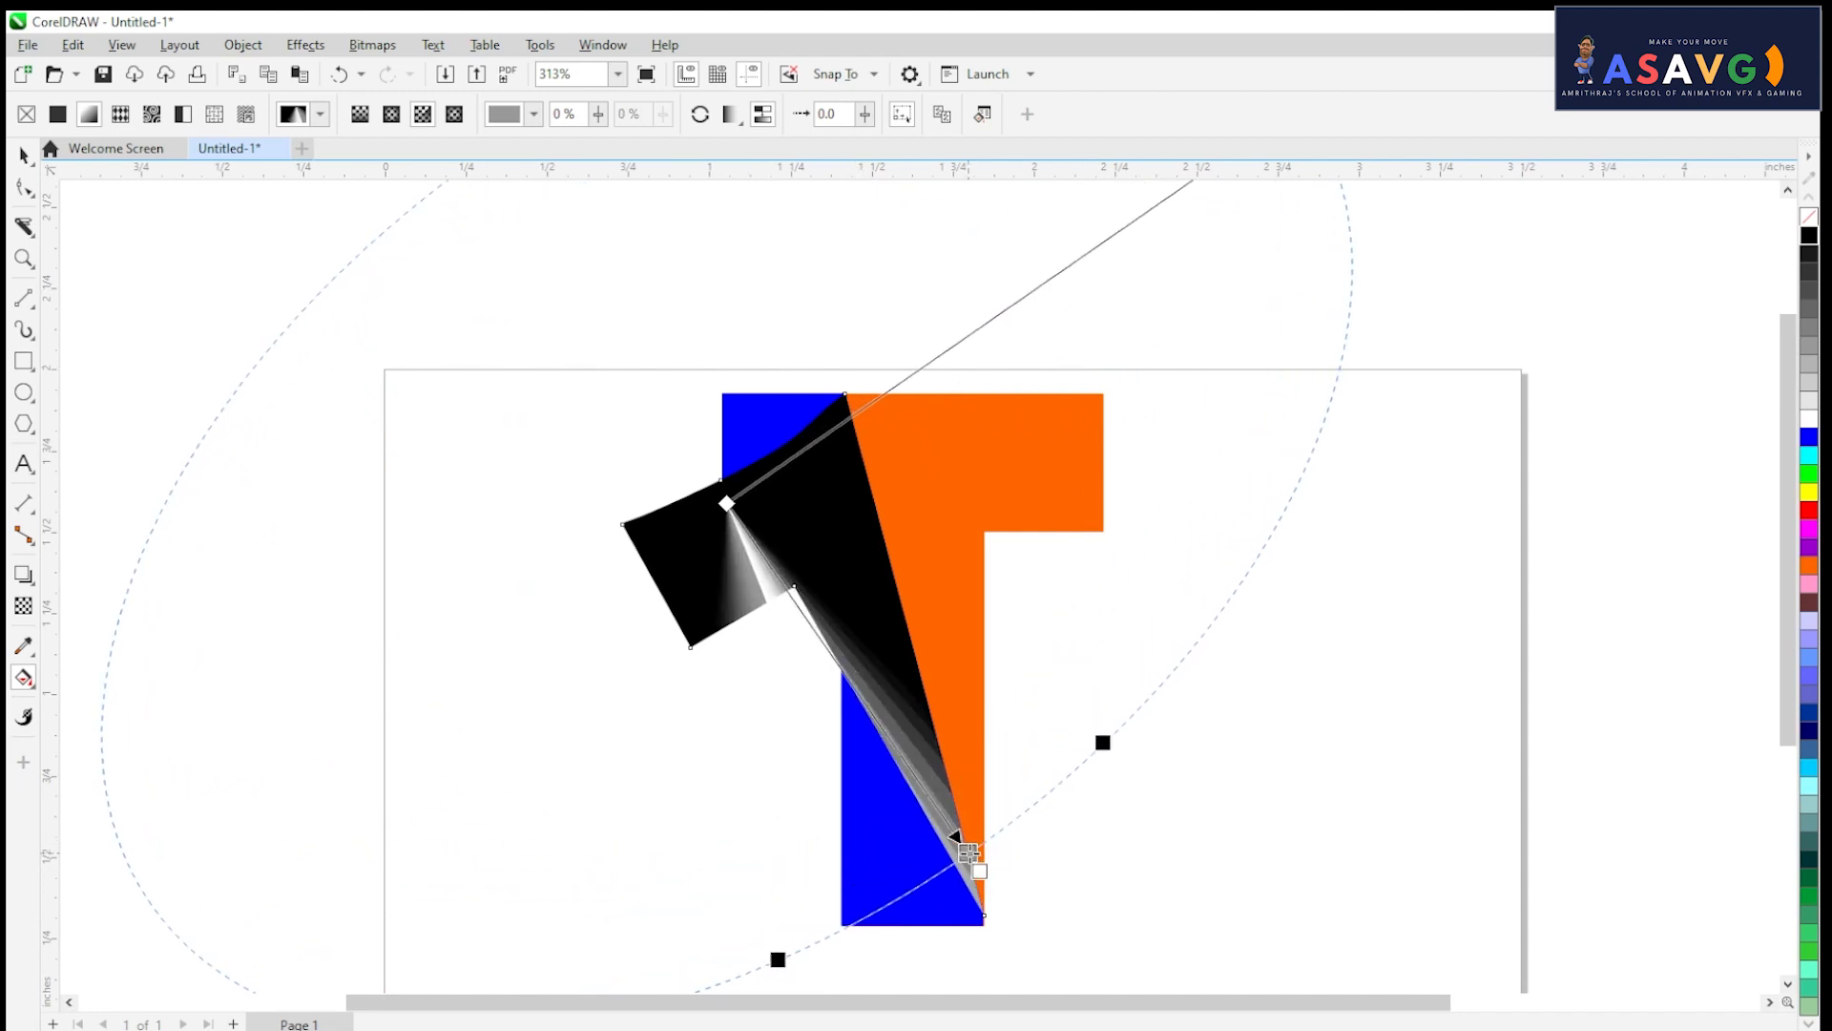
left_click_drag(726, 503, 808, 515)
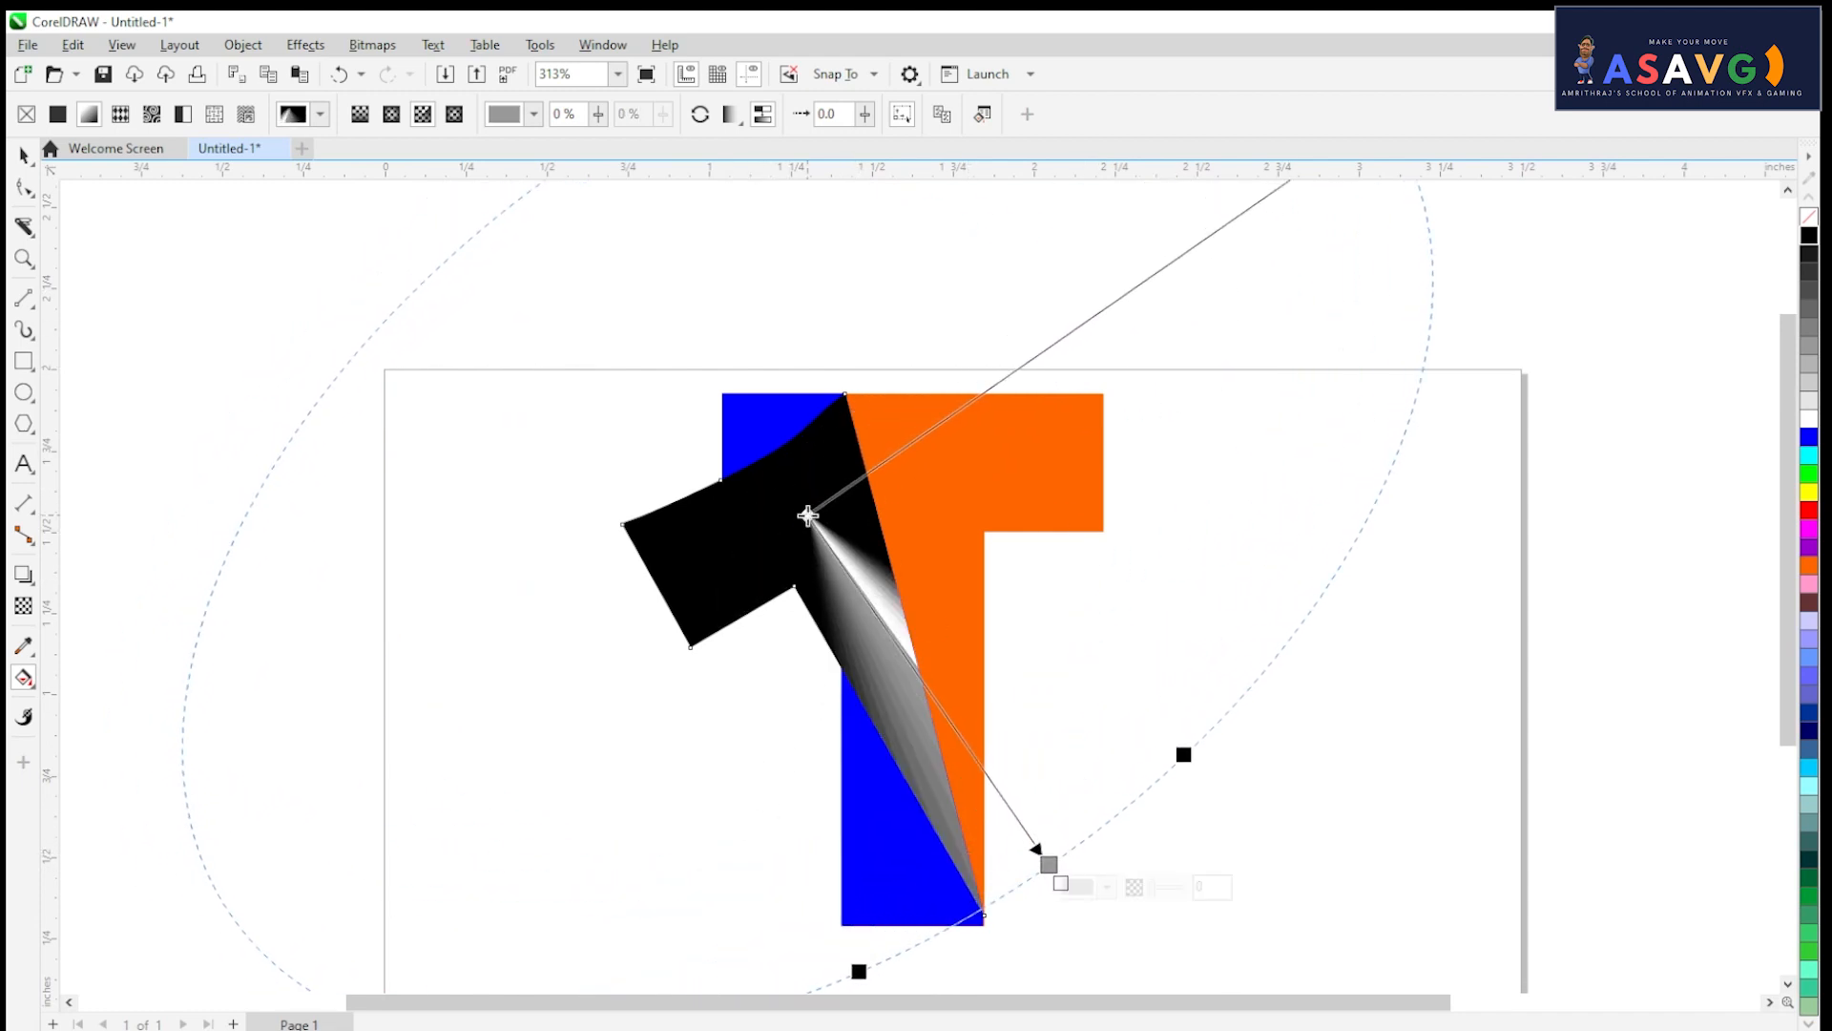
Step: Undo the recent conical fill adjustments back to the version pointing upward past the T's upper edge
key("ctrl+z")
key("ctrl+z")
key("ctrl+z")
key("ctrl+z")
key("ctrl+z")
key("ctrl+z")
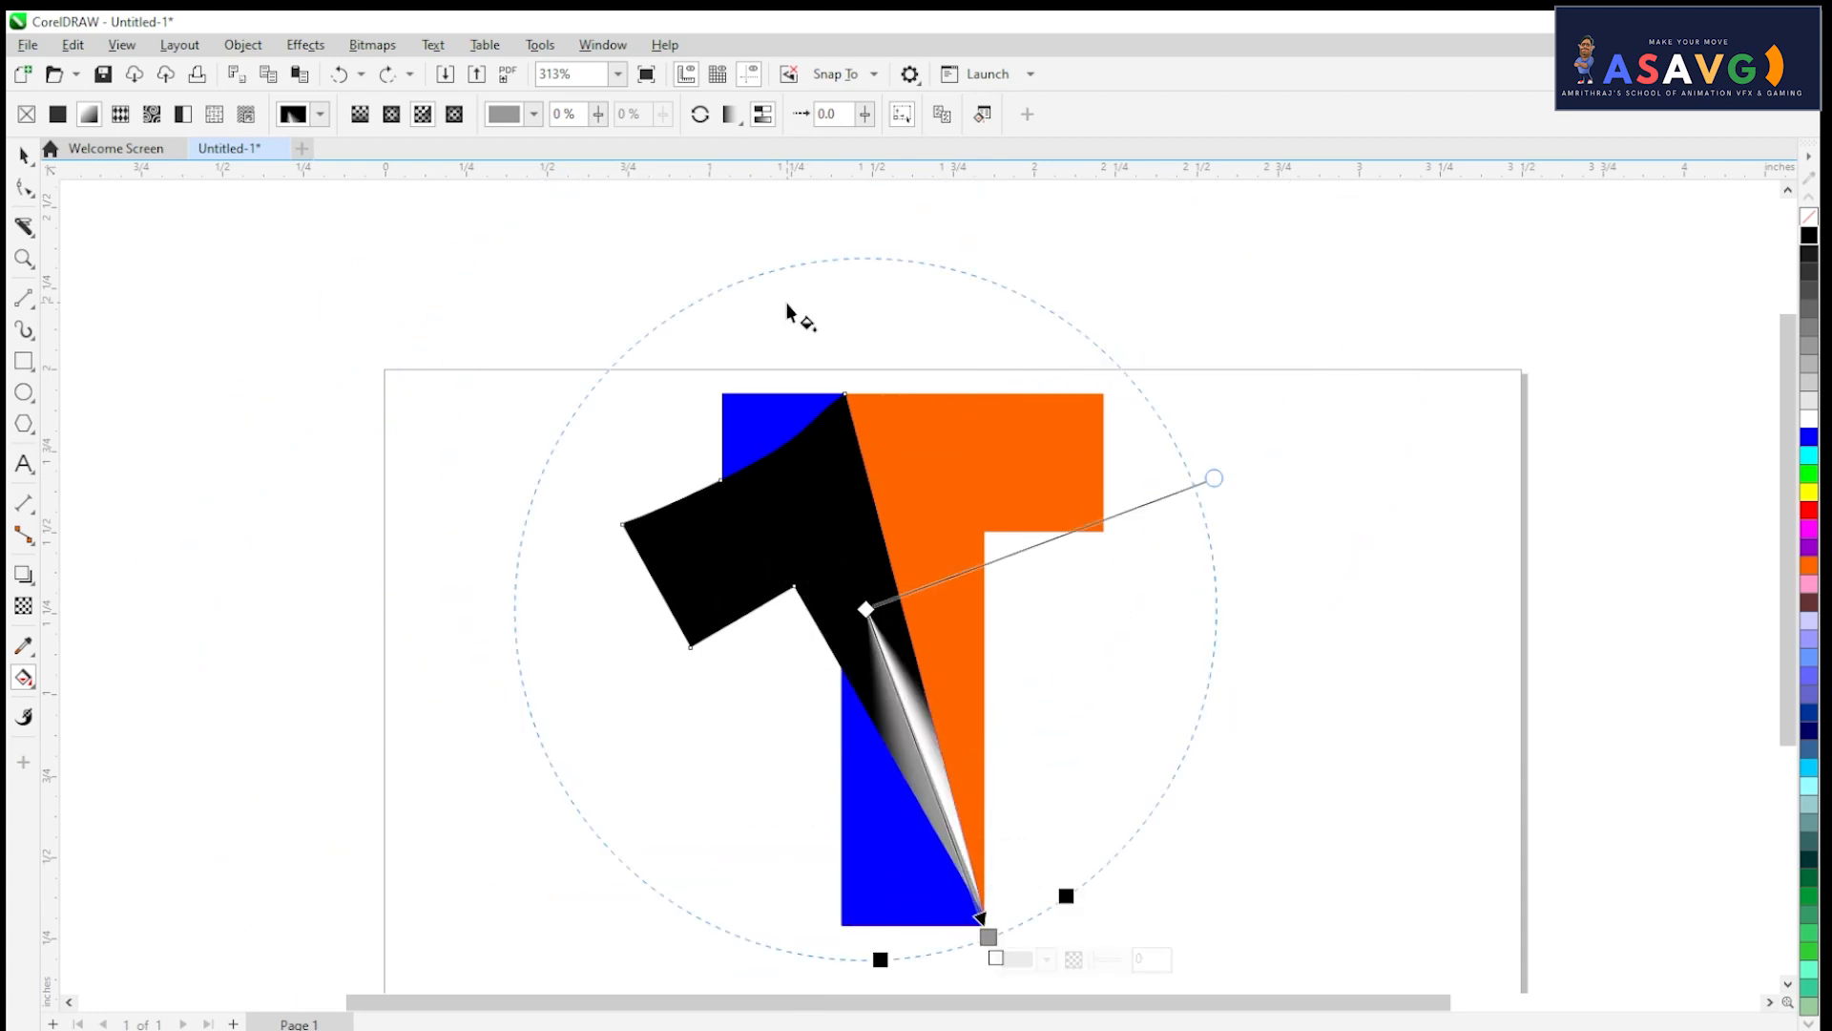
key("ctrl+z")
key("ctrl+z")
key("ctrl+z")
key("ctrl+z")
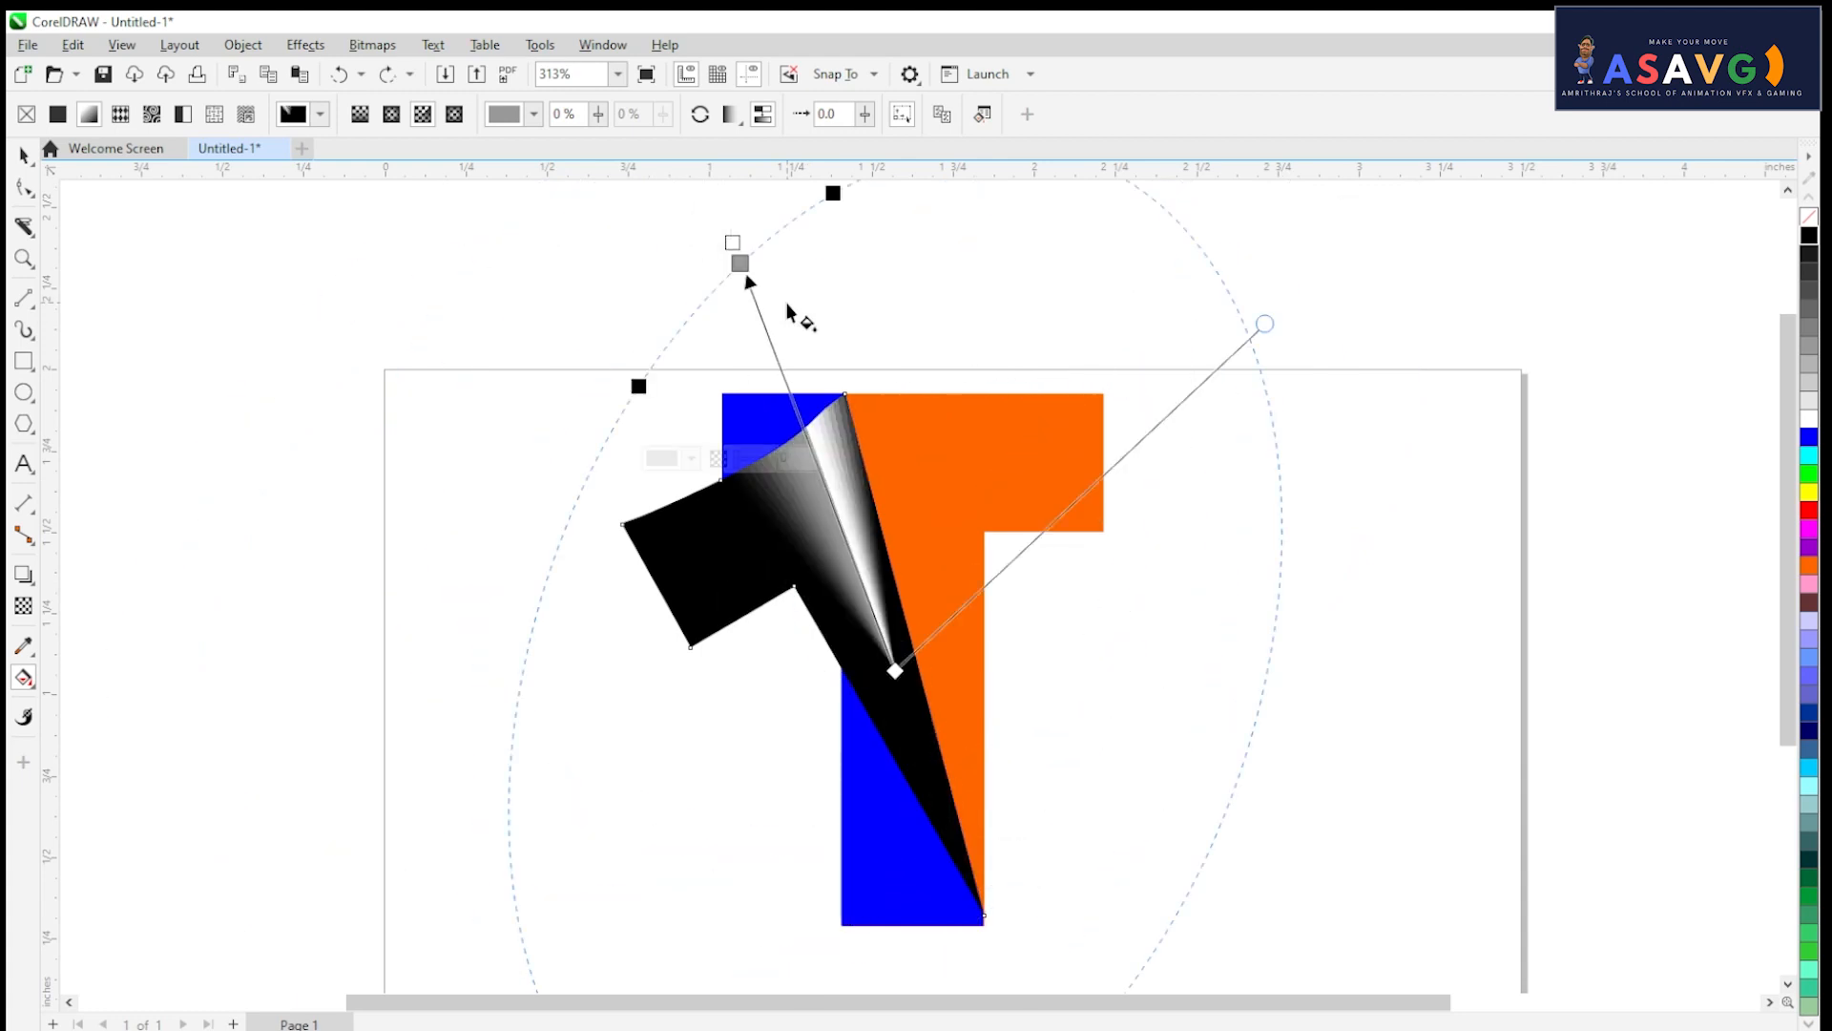
Step: Undo the conical fill edits back to the small two-node grey and white version
key("ctrl+z")
key("ctrl+z")
key("ctrl+z")
key("ctrl+z")
key("ctrl+z")
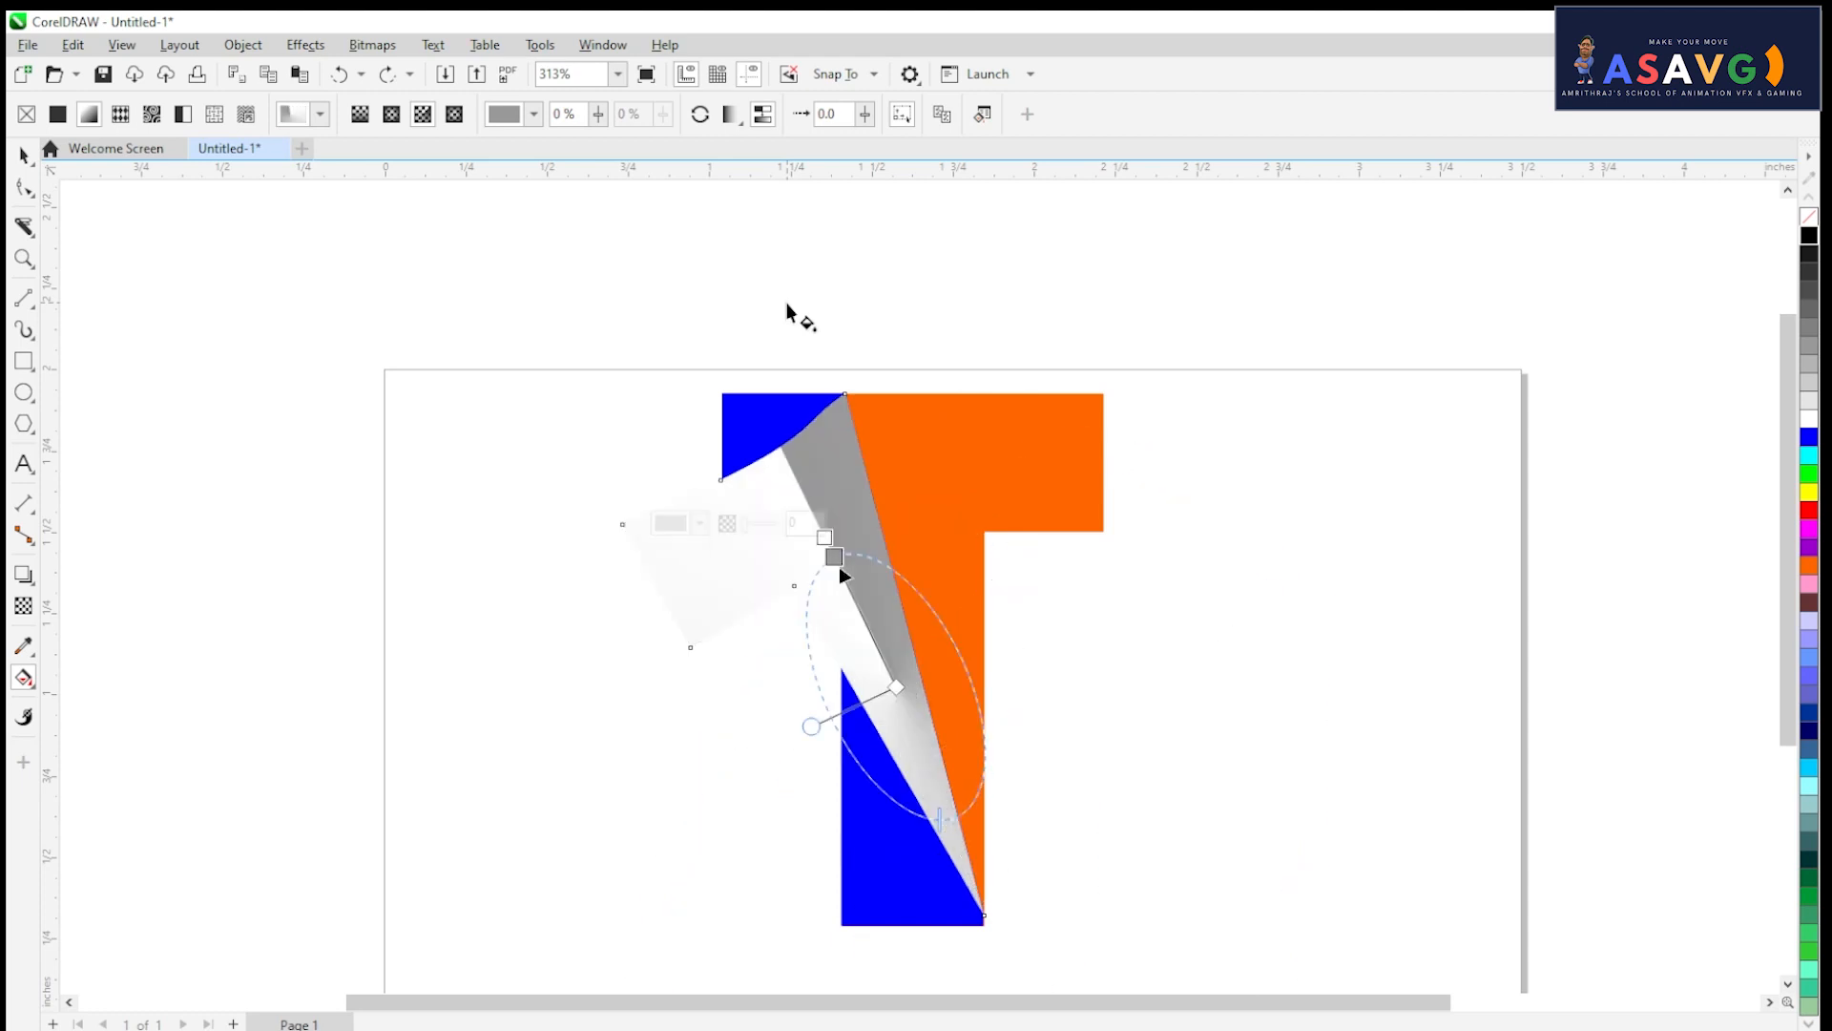
Step: Lengthen the conical fill upward, recolour its grey end node white, and add a black node over the orange part and a dark grey one opposite
scroll(937, 673, "up", 1)
left_click_drag(807, 540, 776, 419)
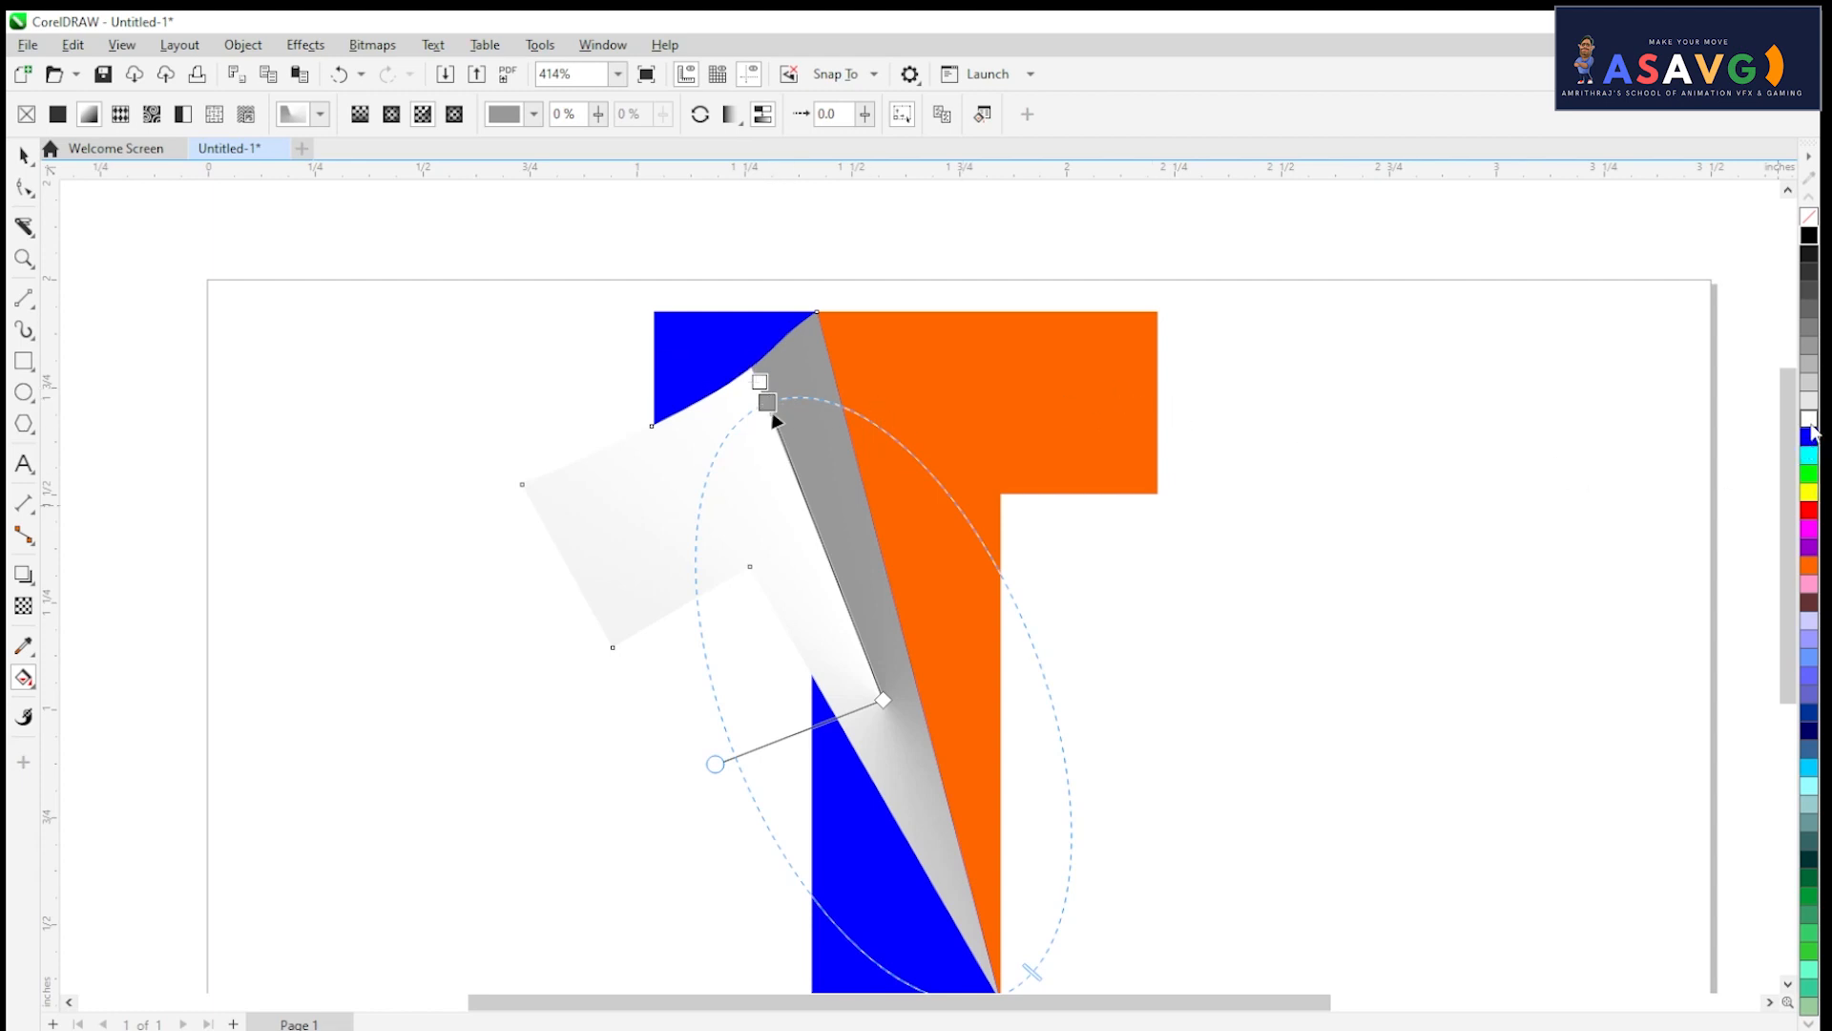
left_click_drag(769, 409, 768, 405)
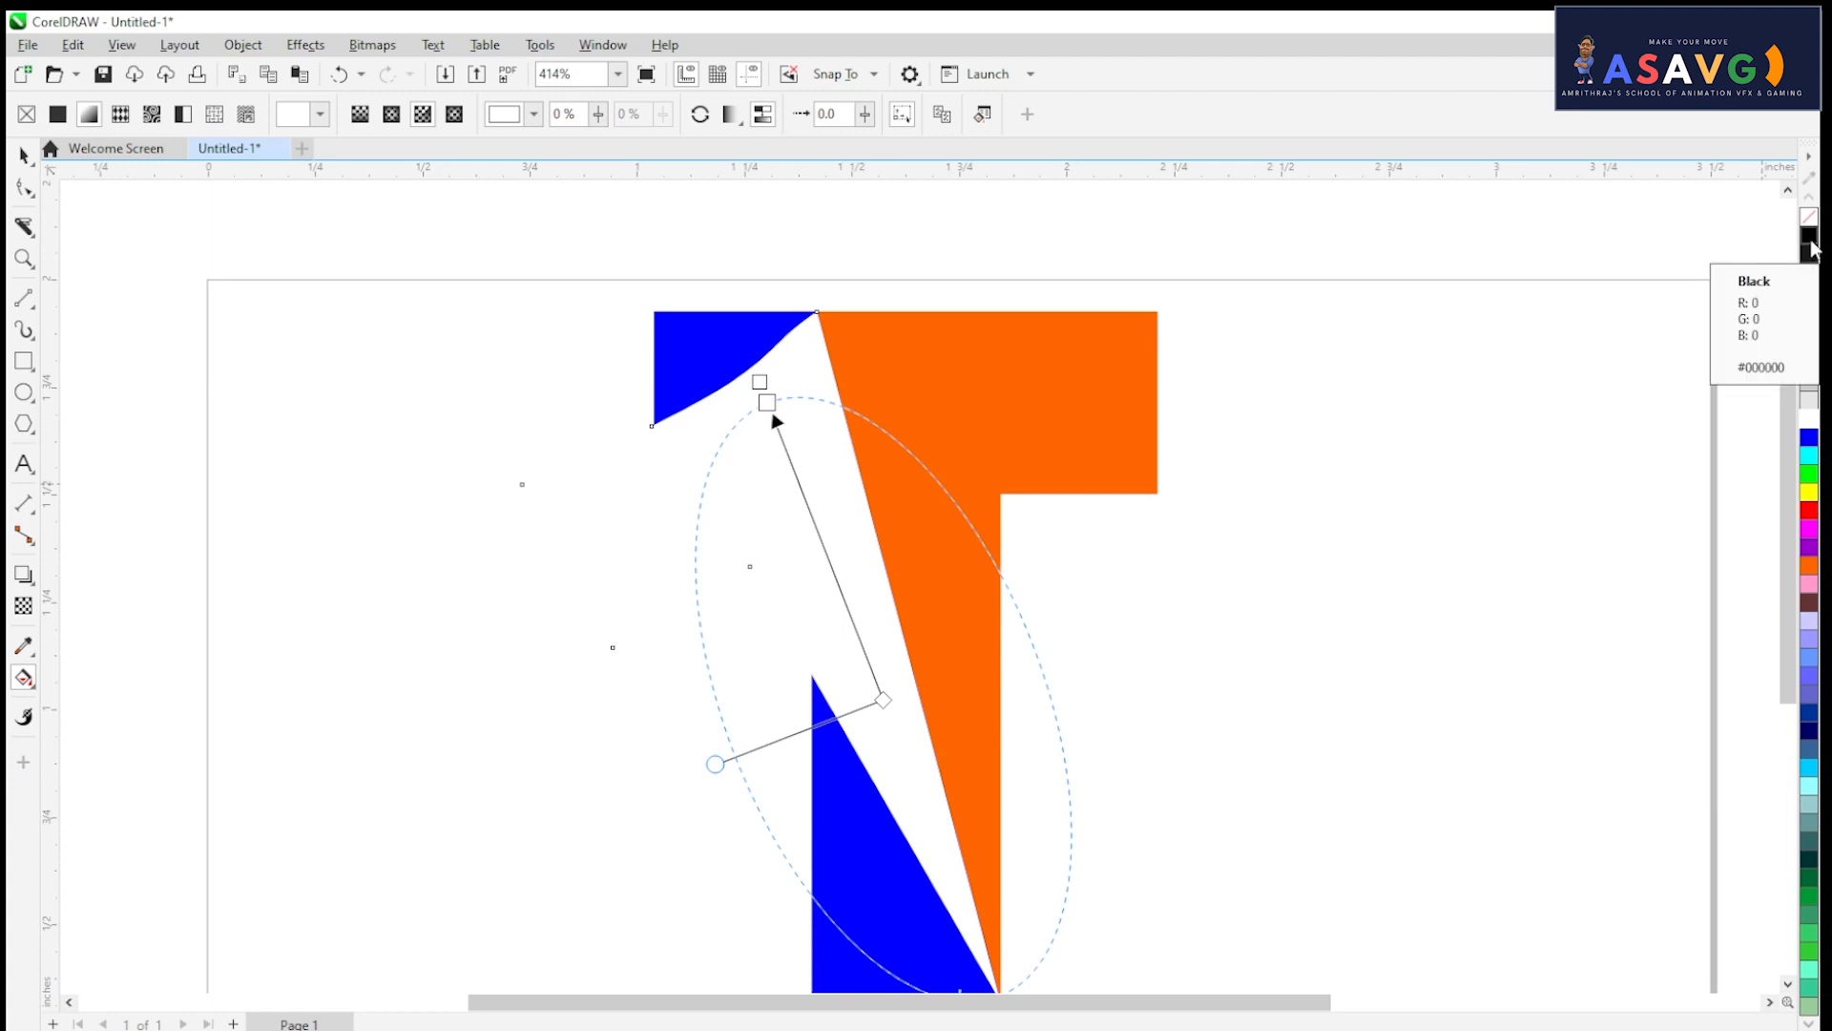
left_click_drag(1810, 235, 886, 431)
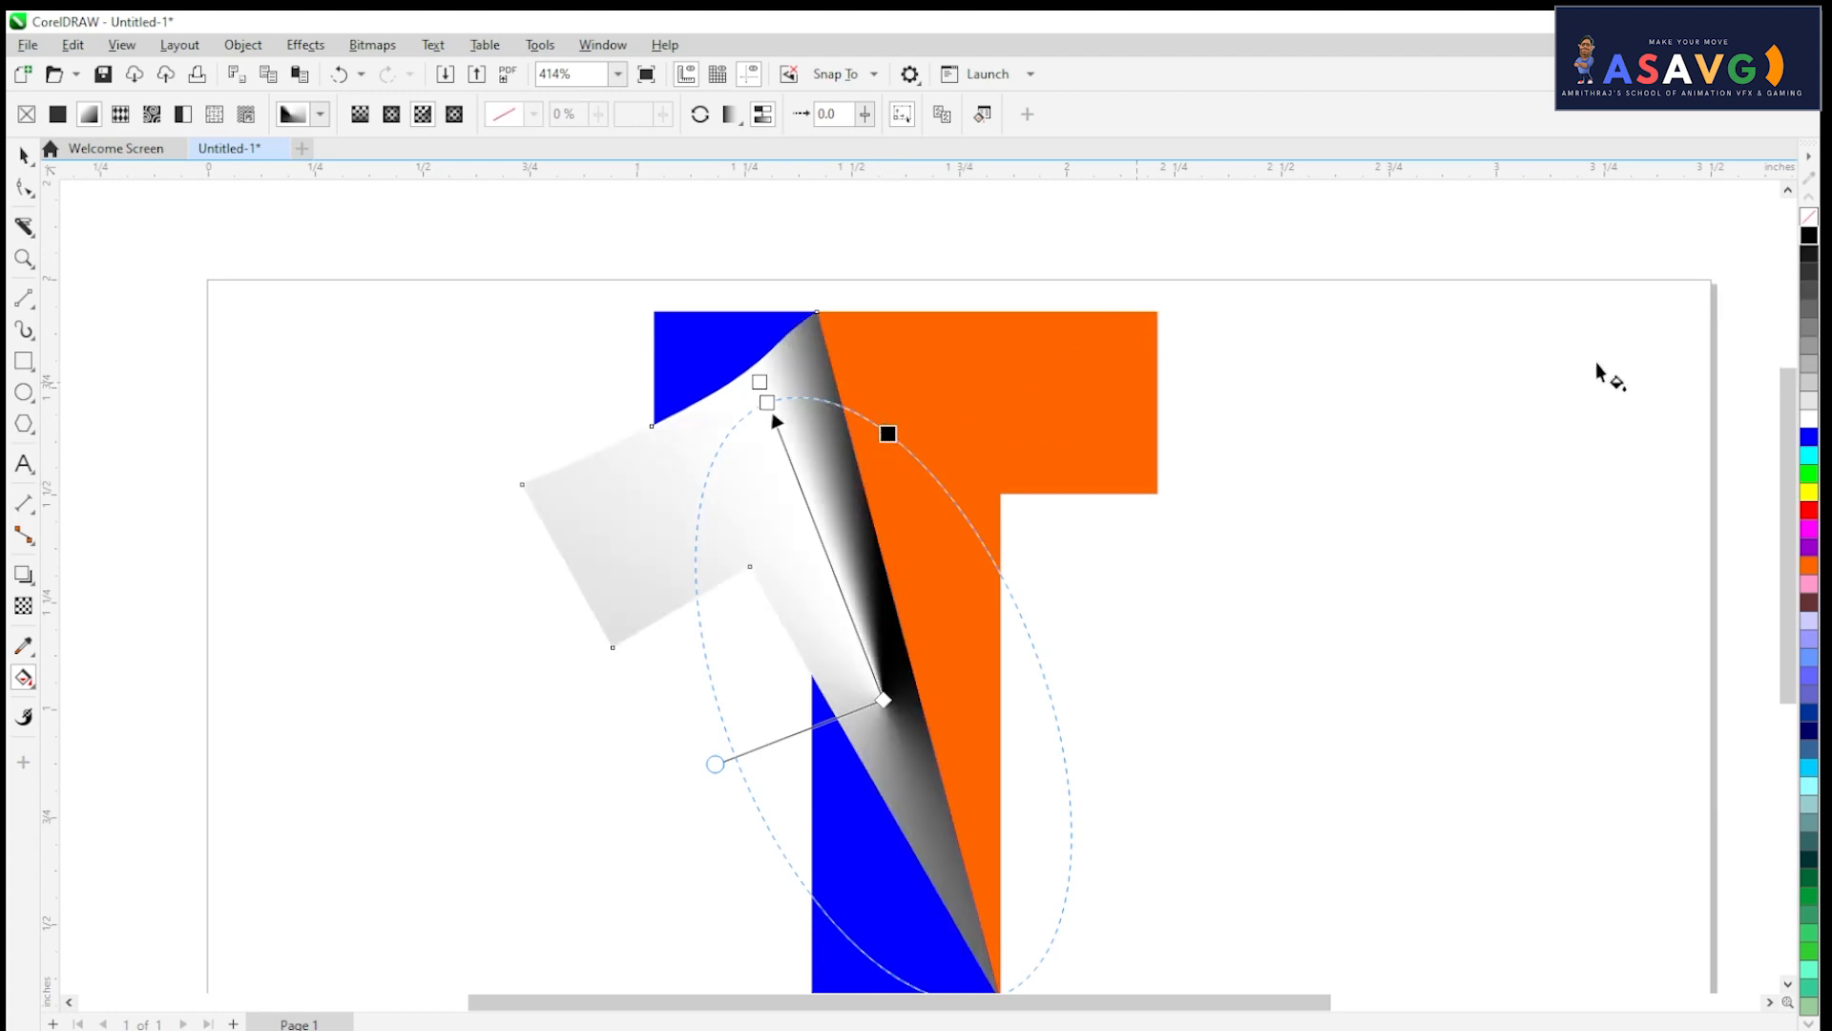
left_click_drag(1810, 317, 696, 591)
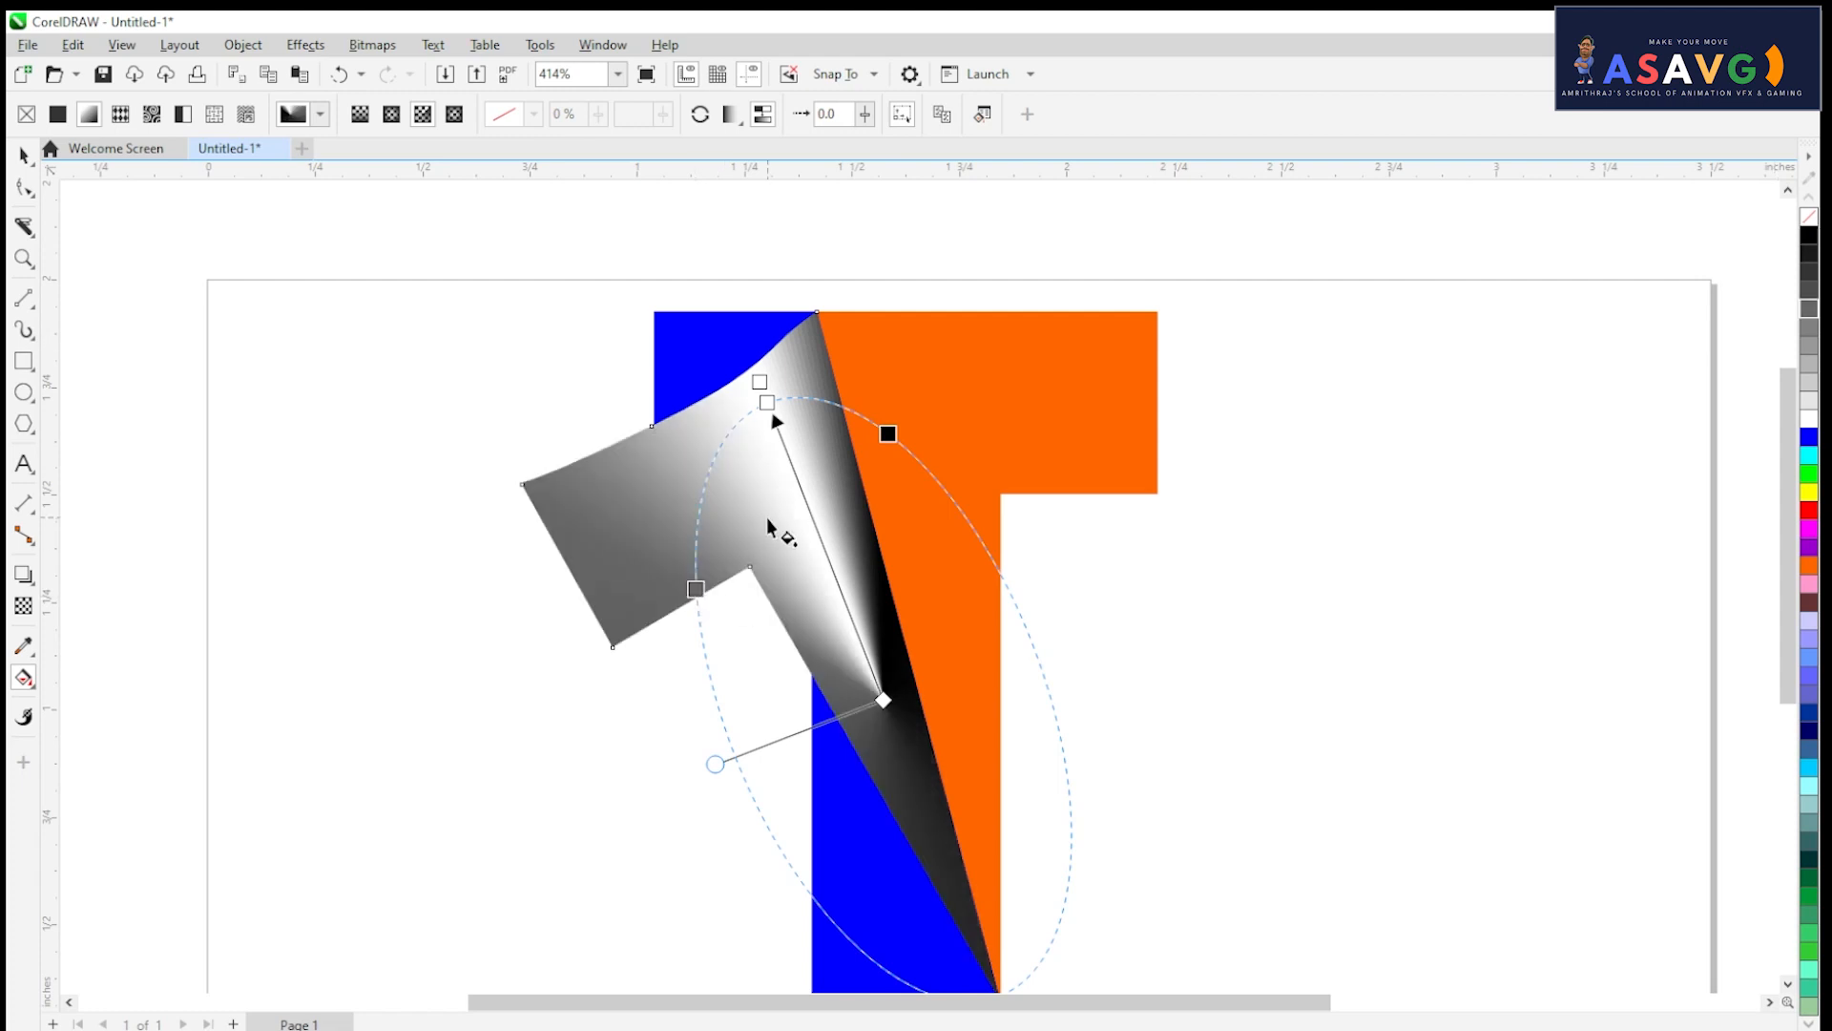
Step: Try moving the conical fill's centre along the leg and into the fold, with the end node stretched upward and the ellipse widened
scroll(768, 525, "down", 1)
left_click_drag(839, 585, 875, 658)
left_click_drag(774, 399, 734, 319)
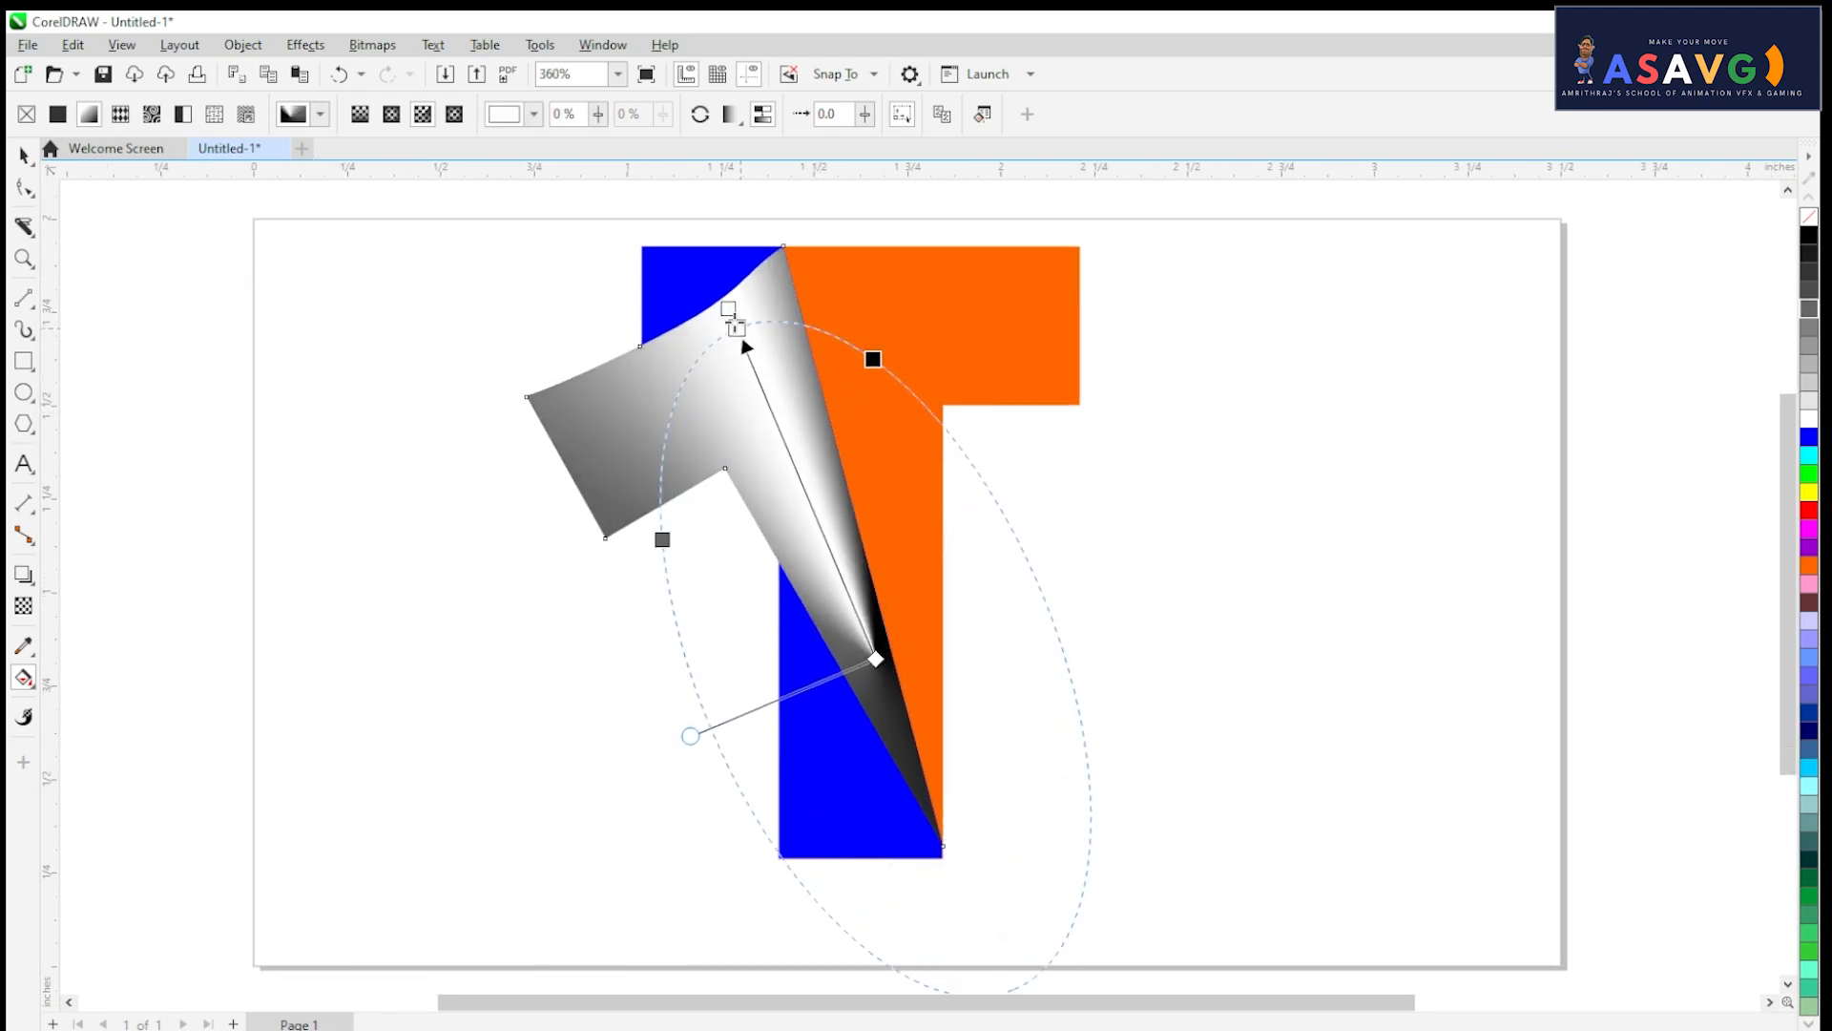
left_click_drag(872, 654, 916, 754)
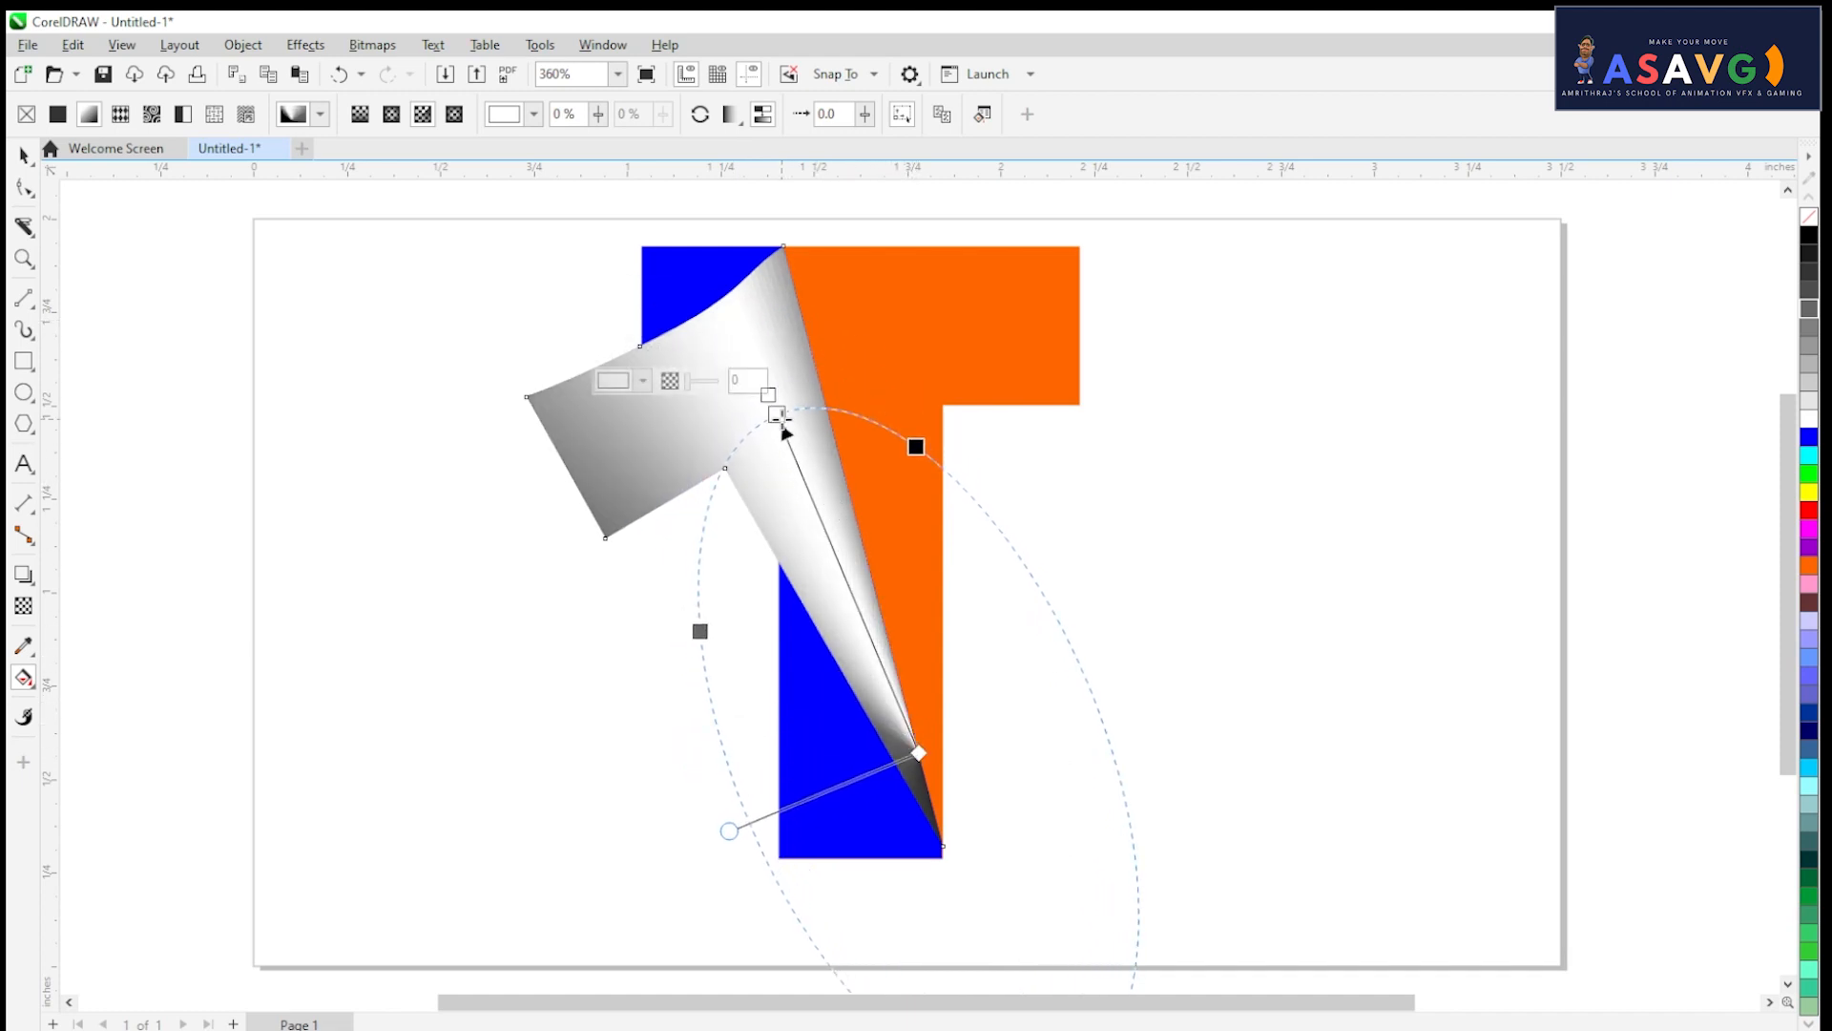
left_click_drag(779, 419, 692, 264)
left_click_drag(916, 752, 845, 581)
left_click_drag(581, 703, 278, 812)
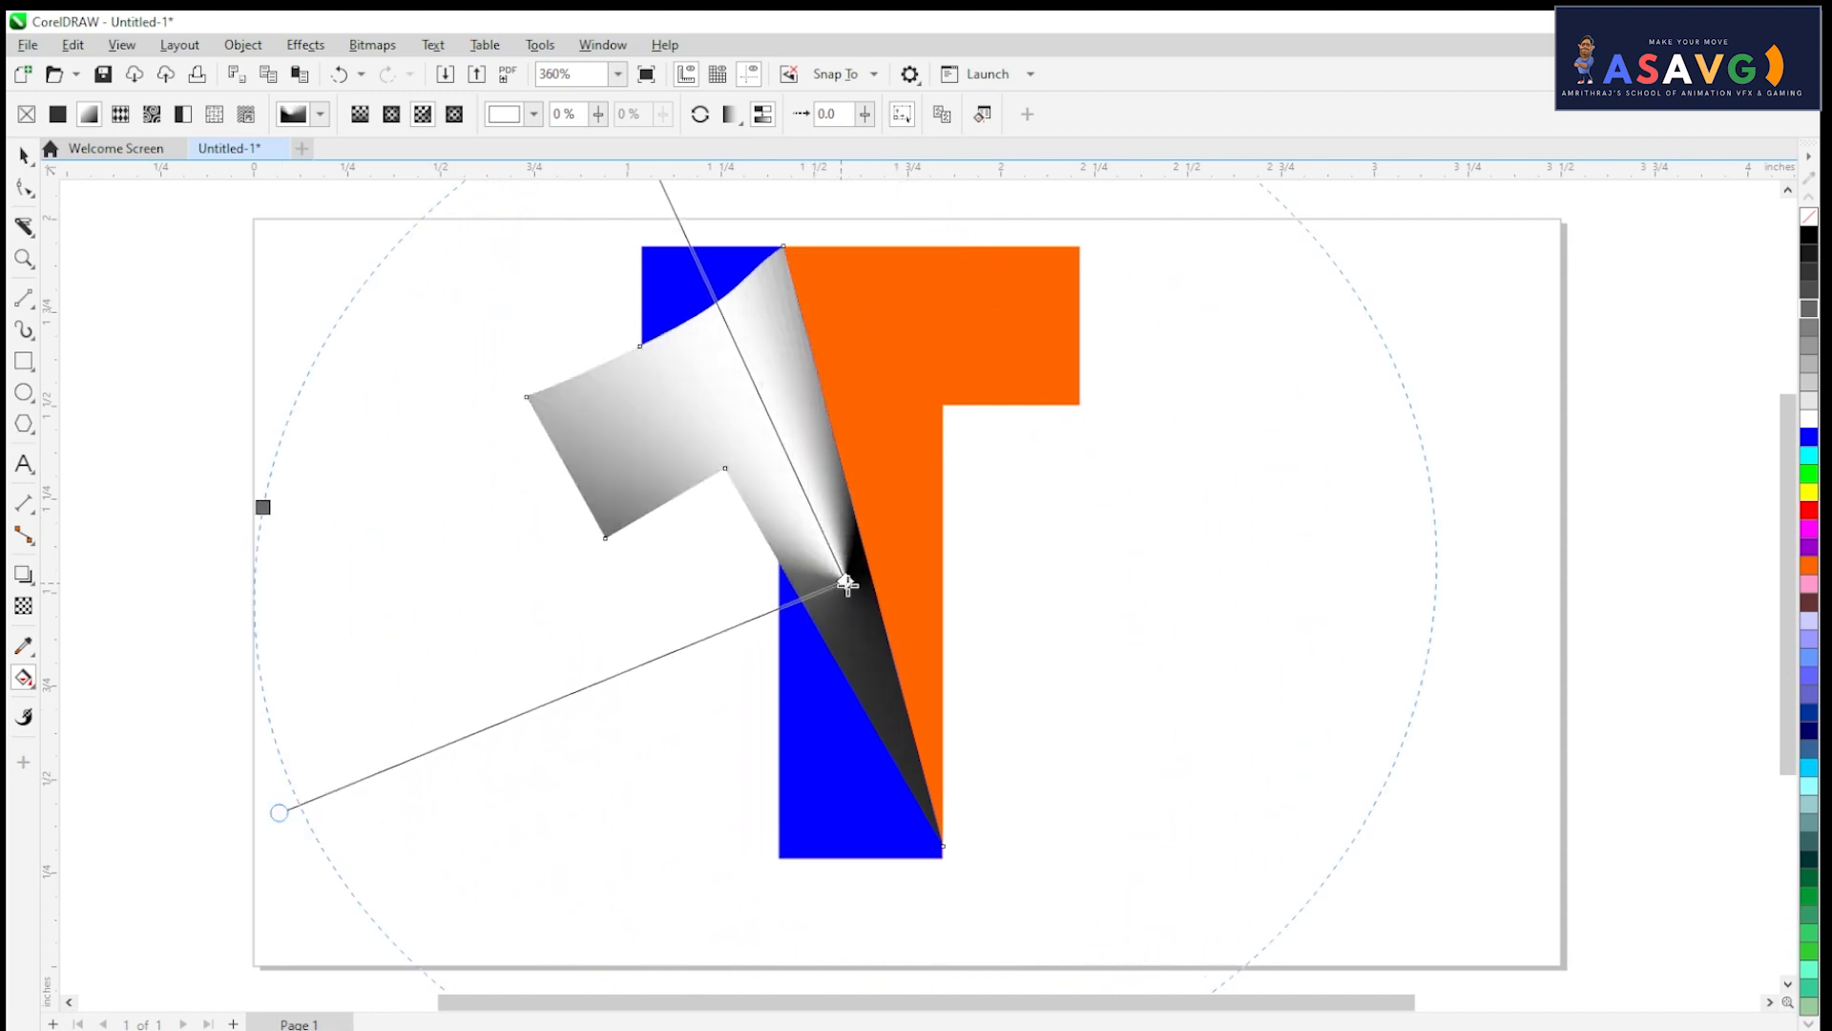
left_click_drag(845, 581, 797, 466)
left_click(1364, 563)
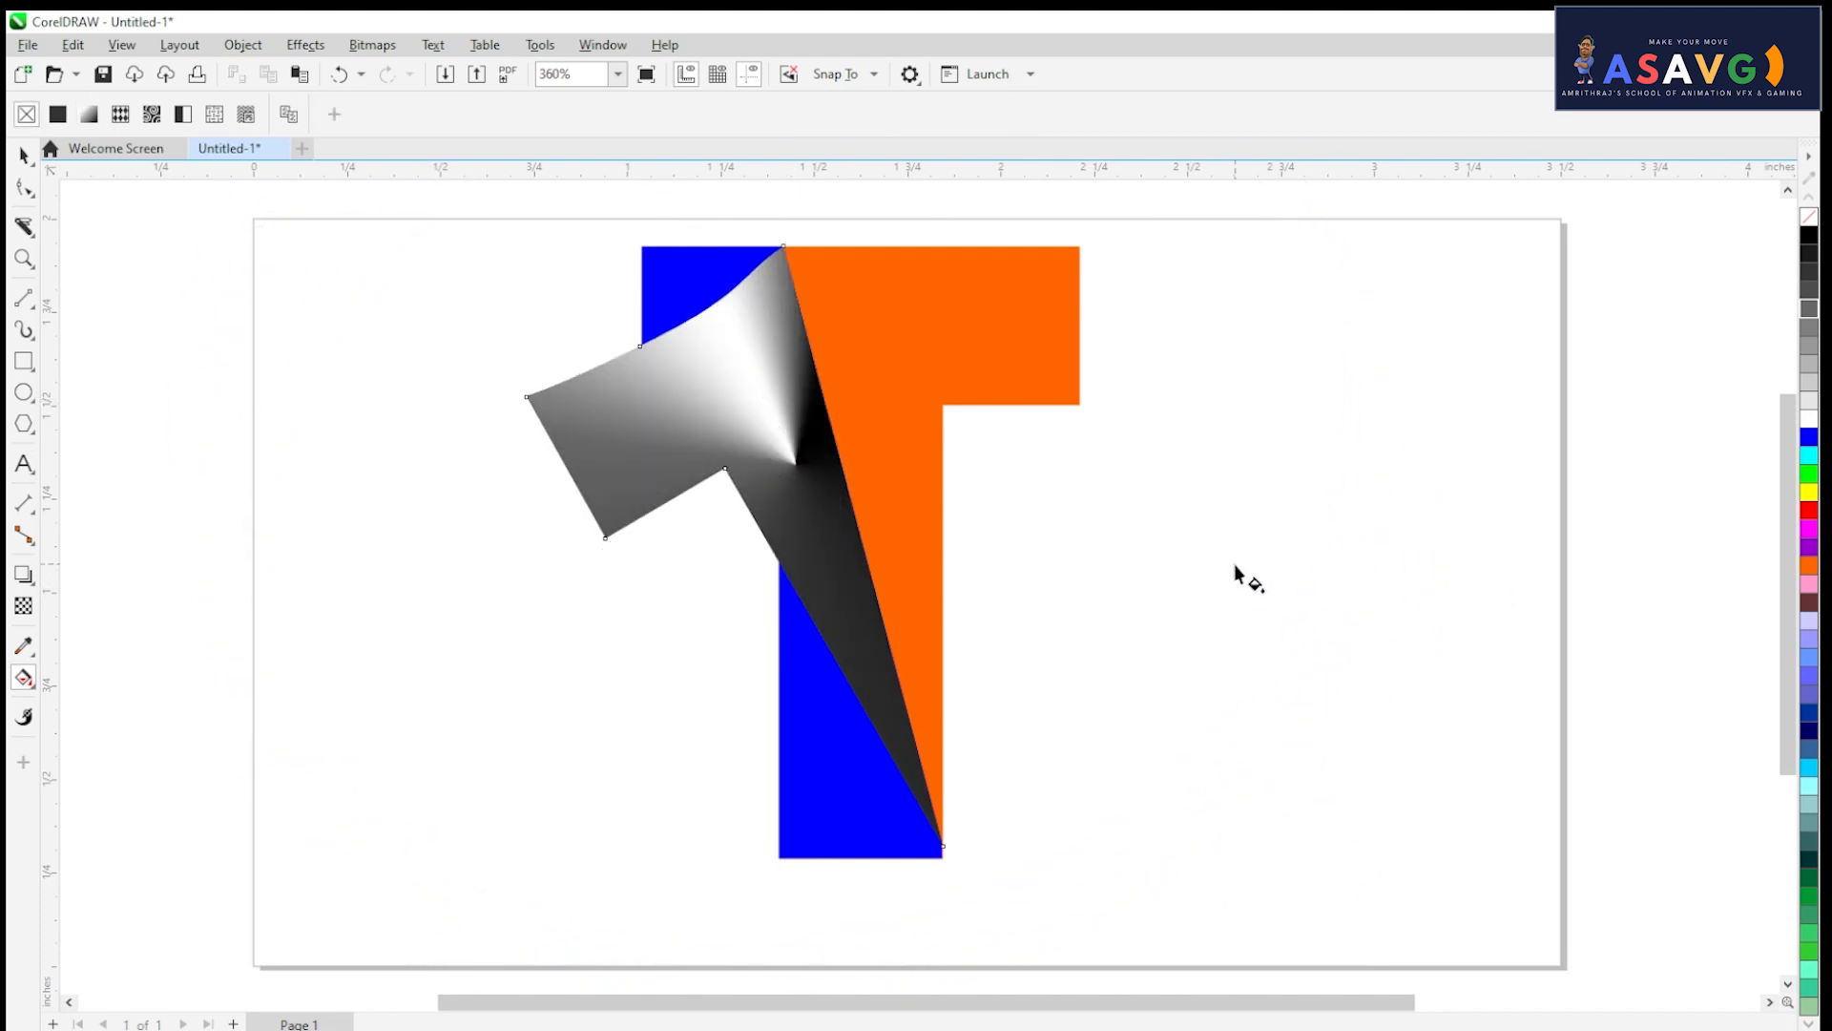
Step: Step back through the recent conical fill adjustments to a version with the fill centre at the upper part of the leg
scroll(1234, 572, "down", 1)
key("ctrl+z")
key("ctrl+z")
key("ctrl+z")
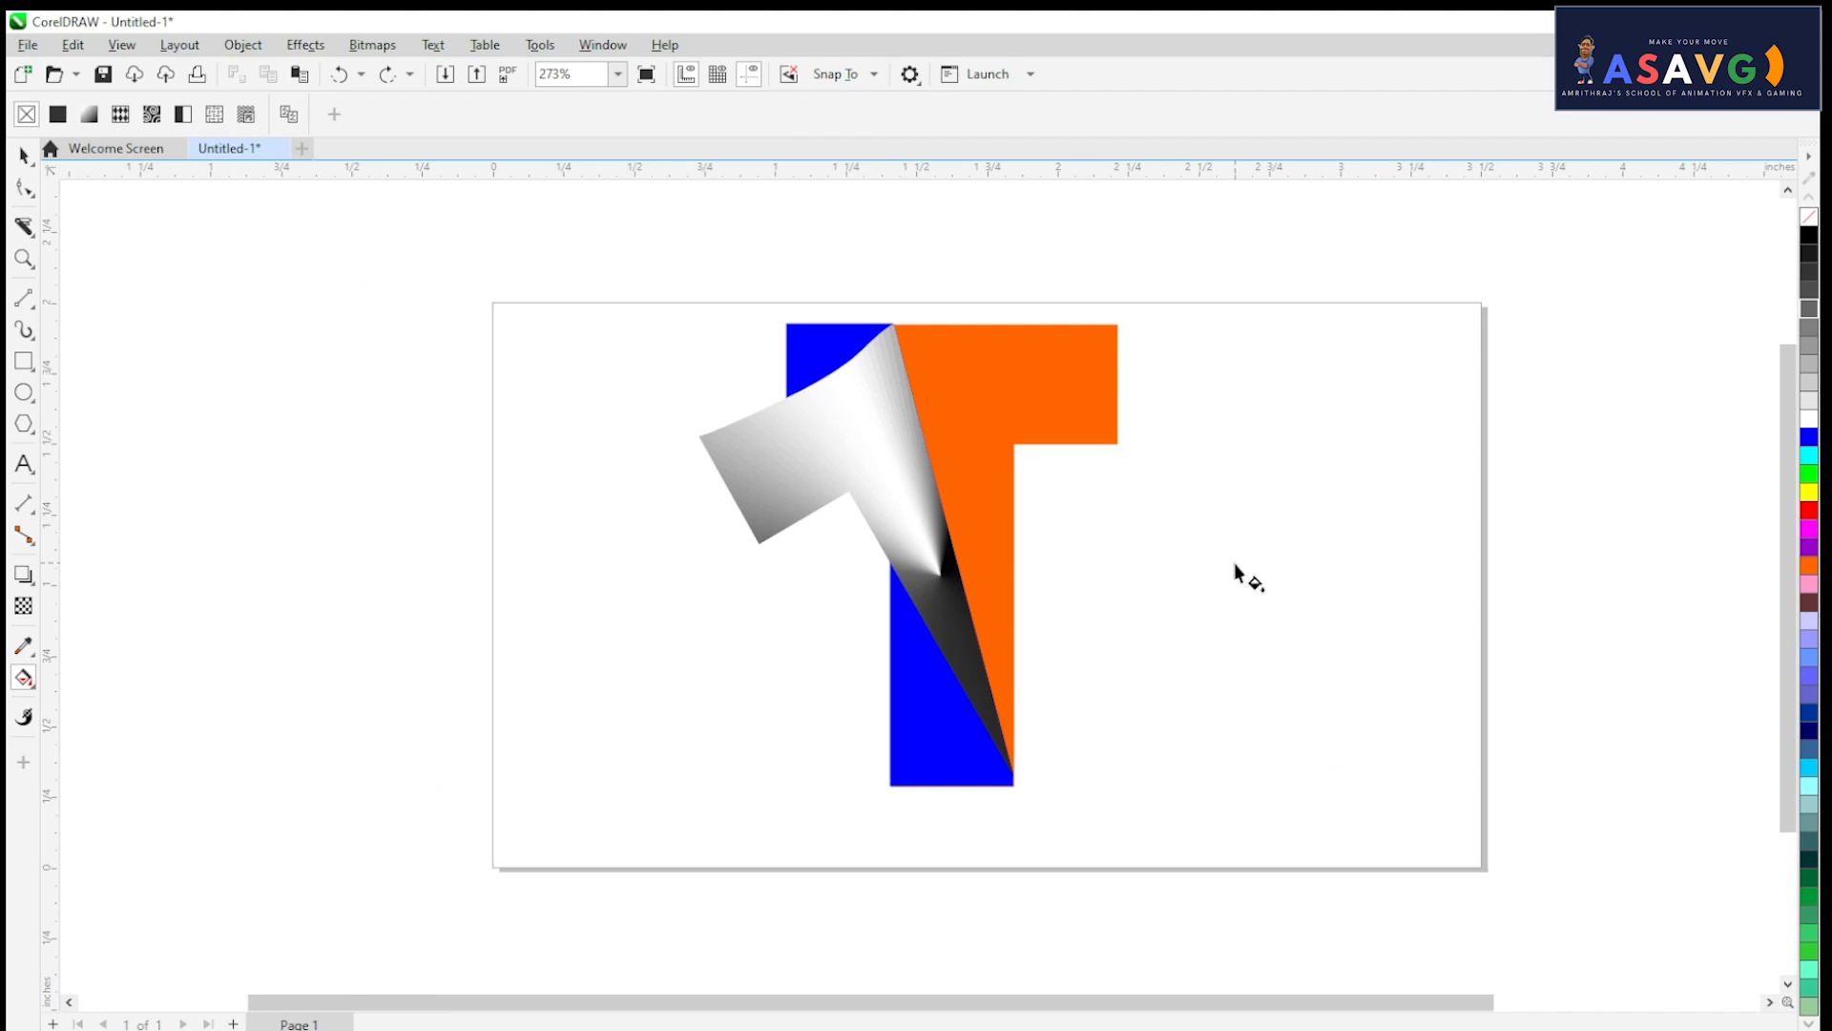
key("ctrl+z")
key("ctrl+z")
key("ctrl+z")
key("ctrl+z")
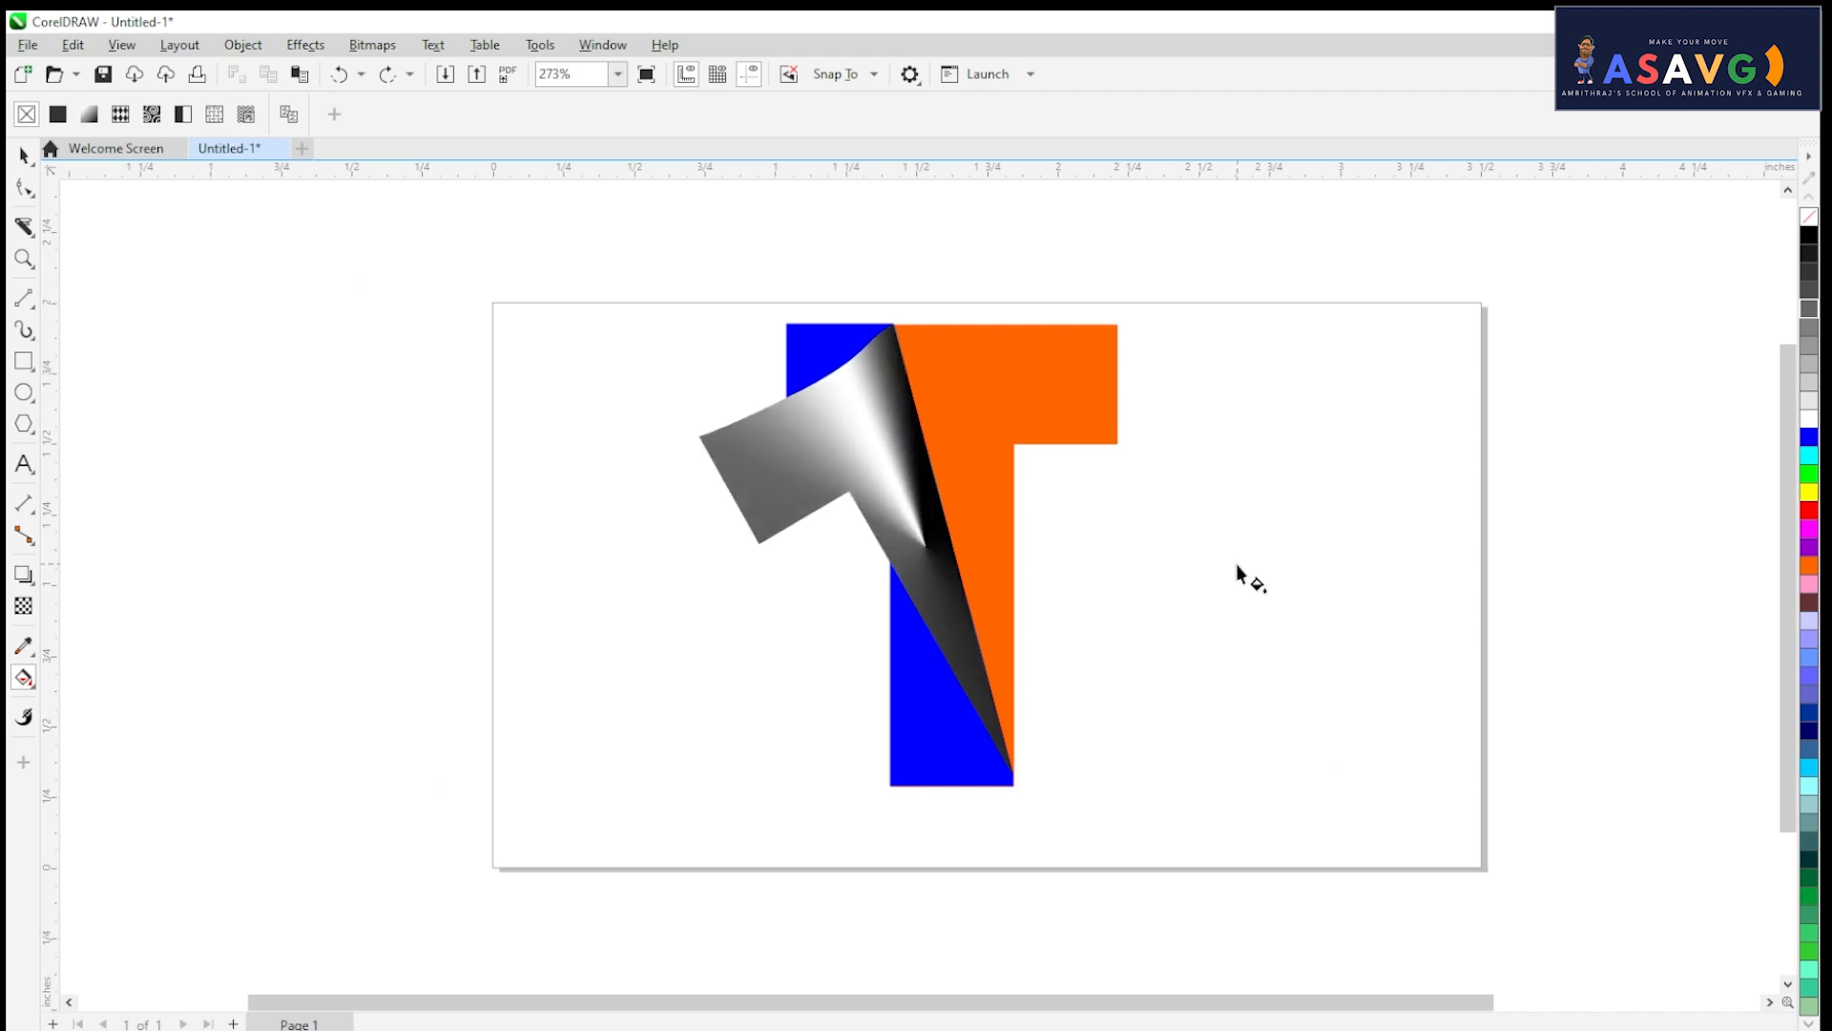
key("ctrl+z")
key("ctrl+z")
key("ctrl+z")
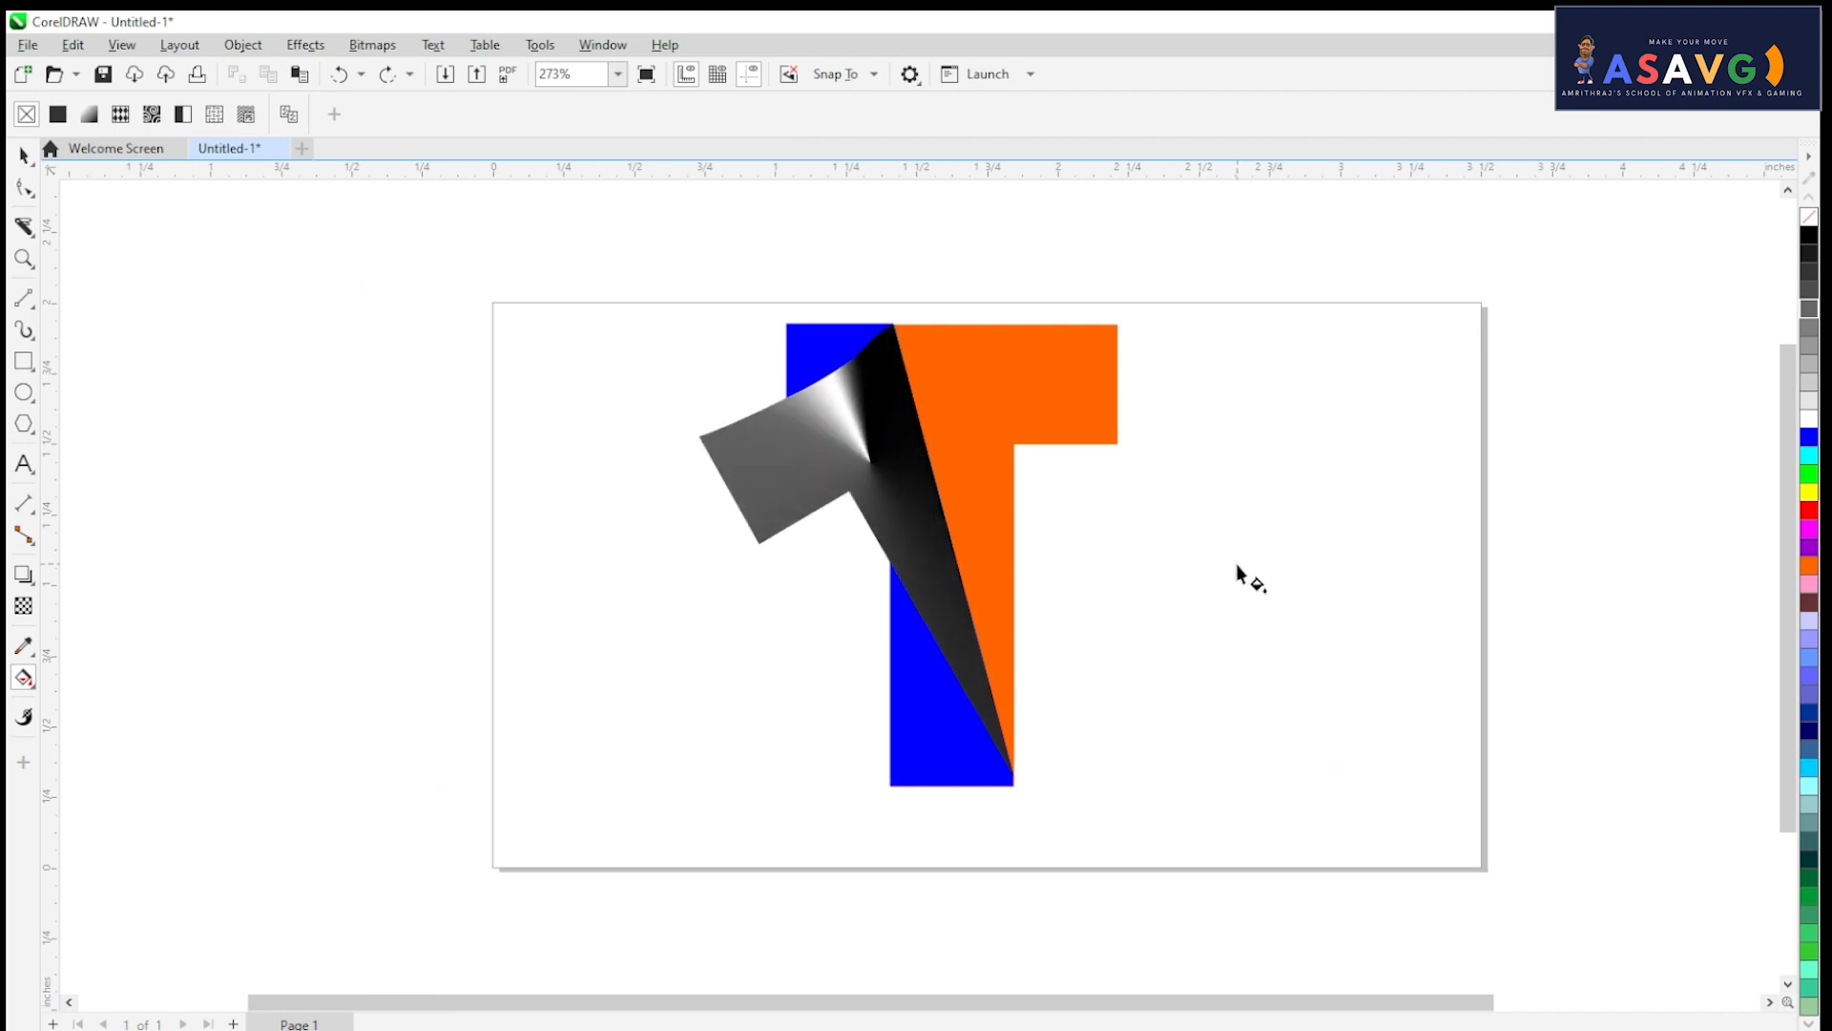
key("ctrl+z")
key("ctrl+z")
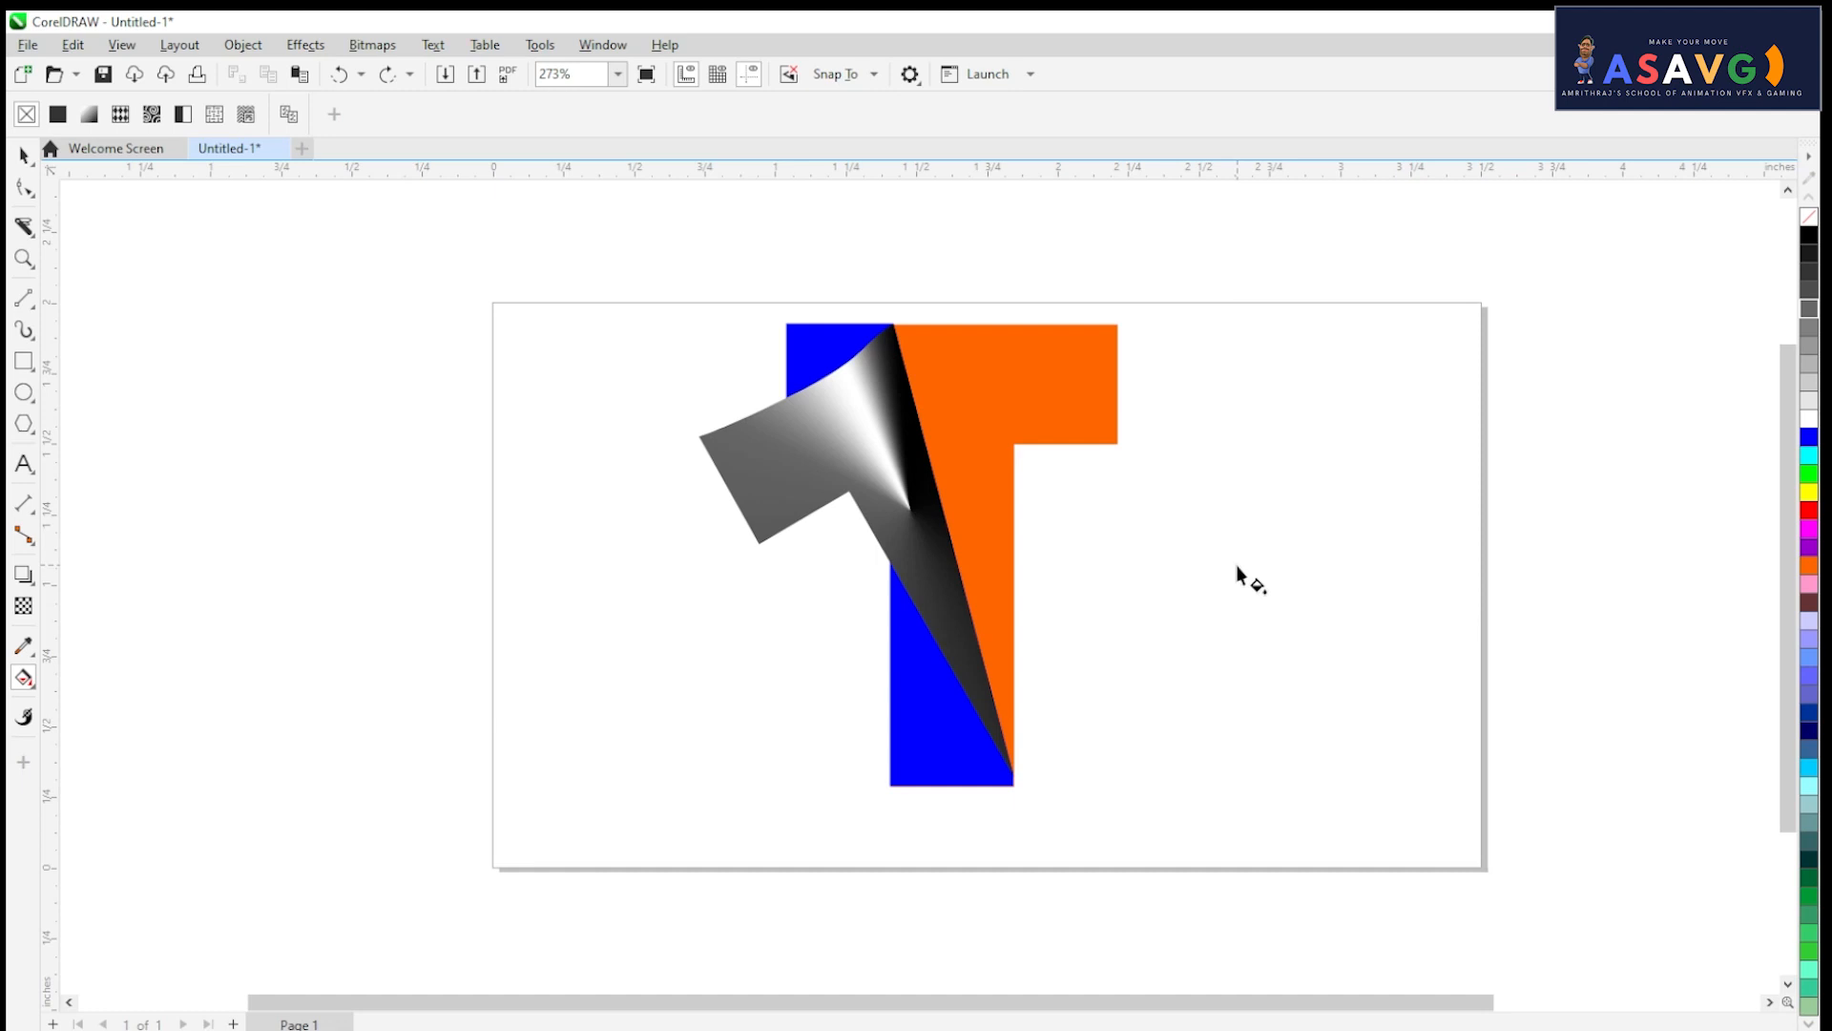
Step: Move the conical fill's centre near the leg's lower tip and place its end node just inside the fold's curved upper edge
scroll(940, 511, "up", 2)
left_click(922, 513)
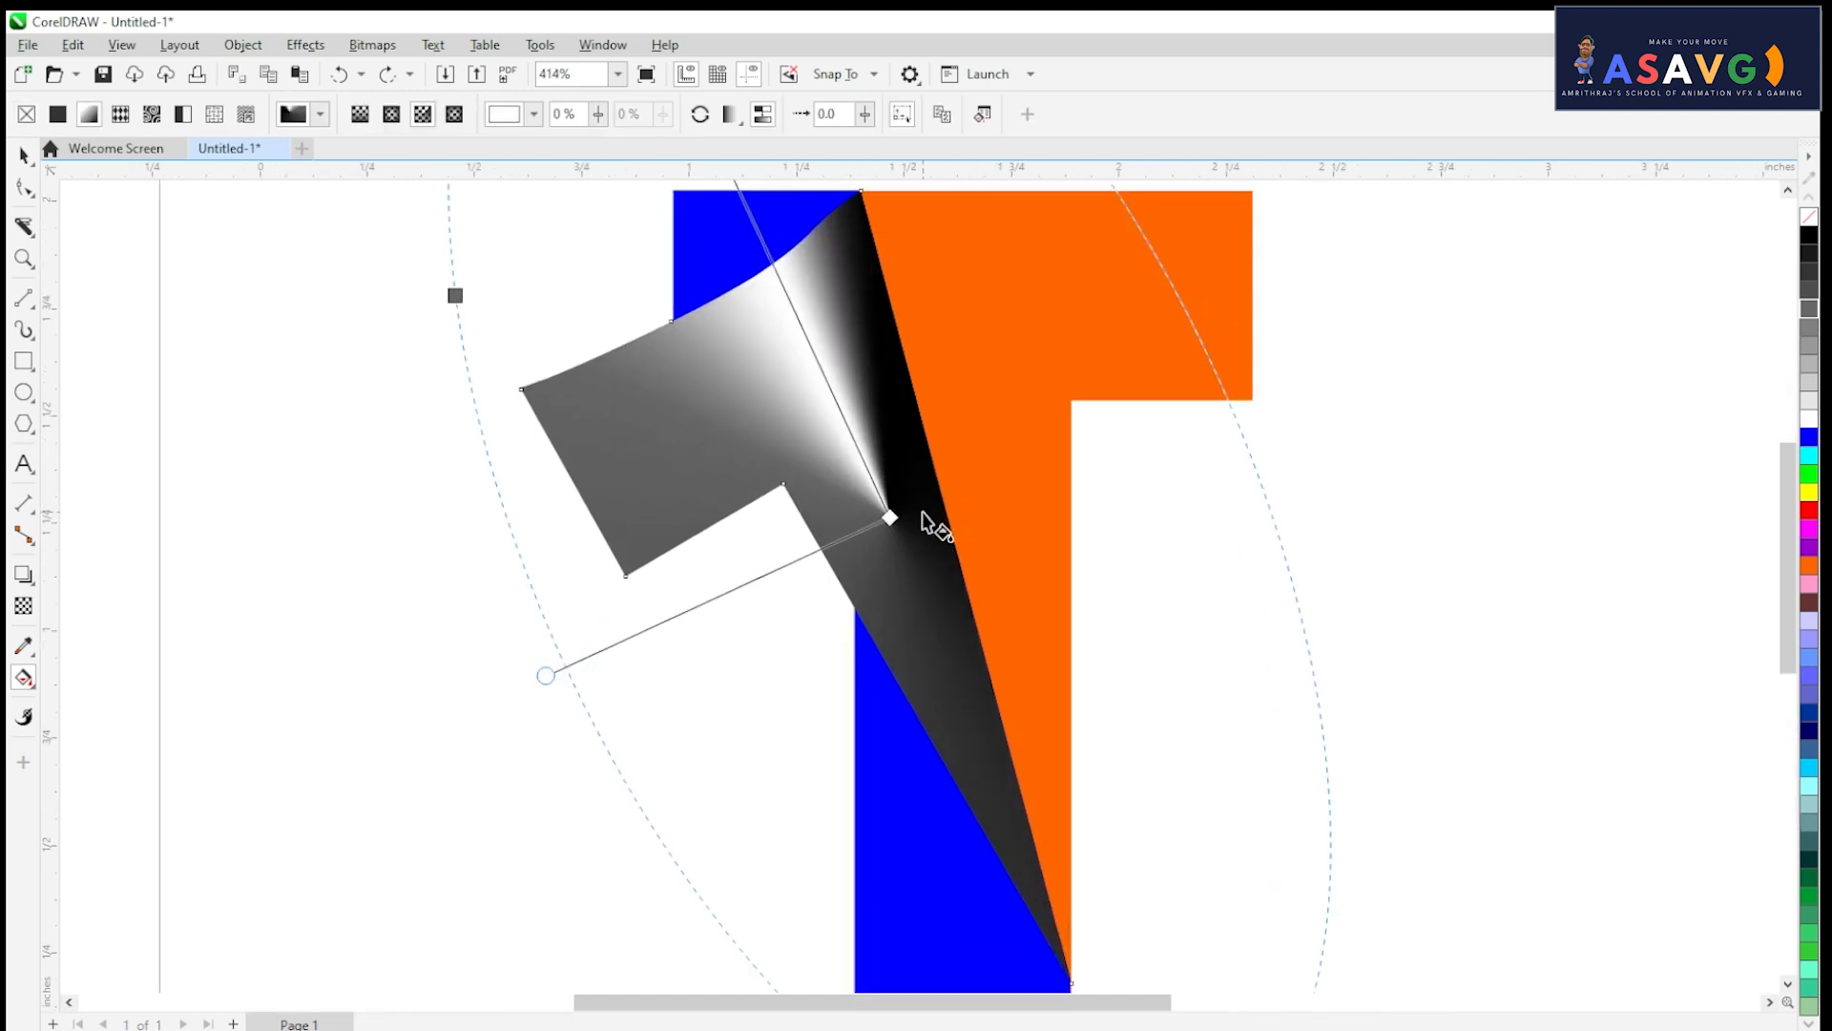
scroll(922, 514, "up", 2)
scroll(873, 521, "down", 1)
left_click_drag(874, 523, 1070, 808)
scroll(865, 537, "down", 1)
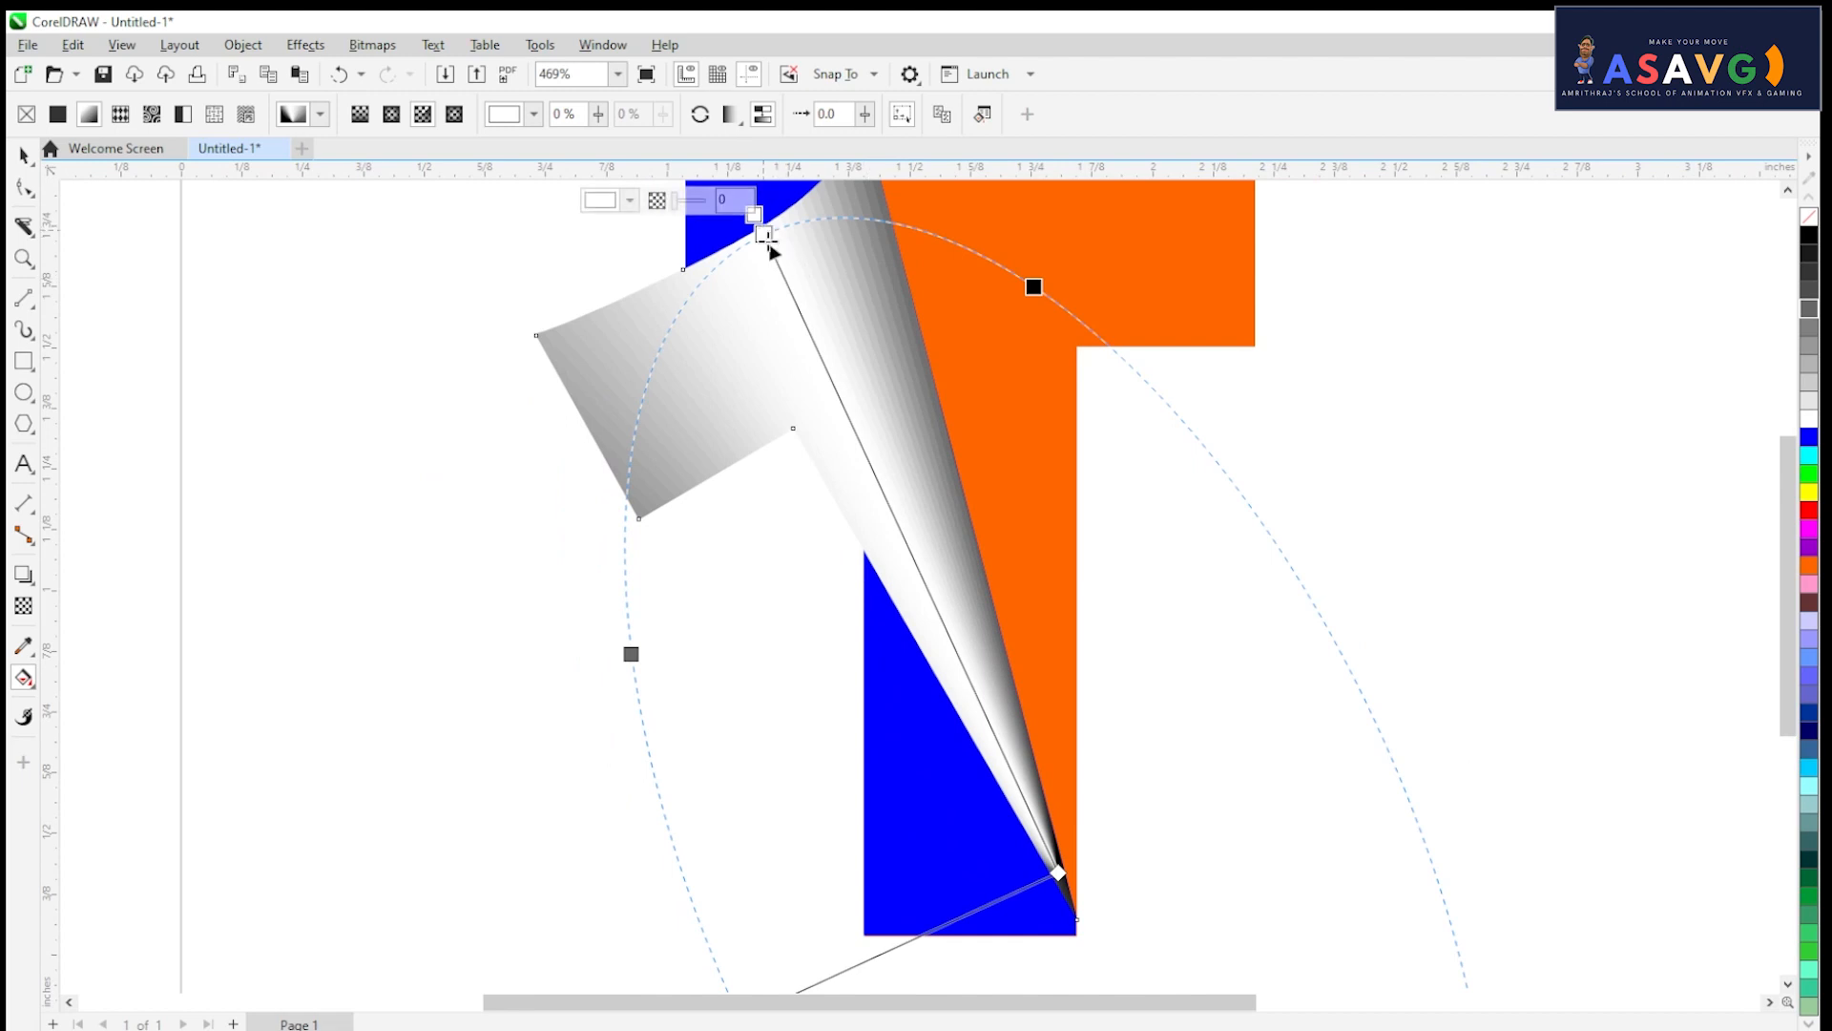
left_click_drag(771, 250, 855, 391)
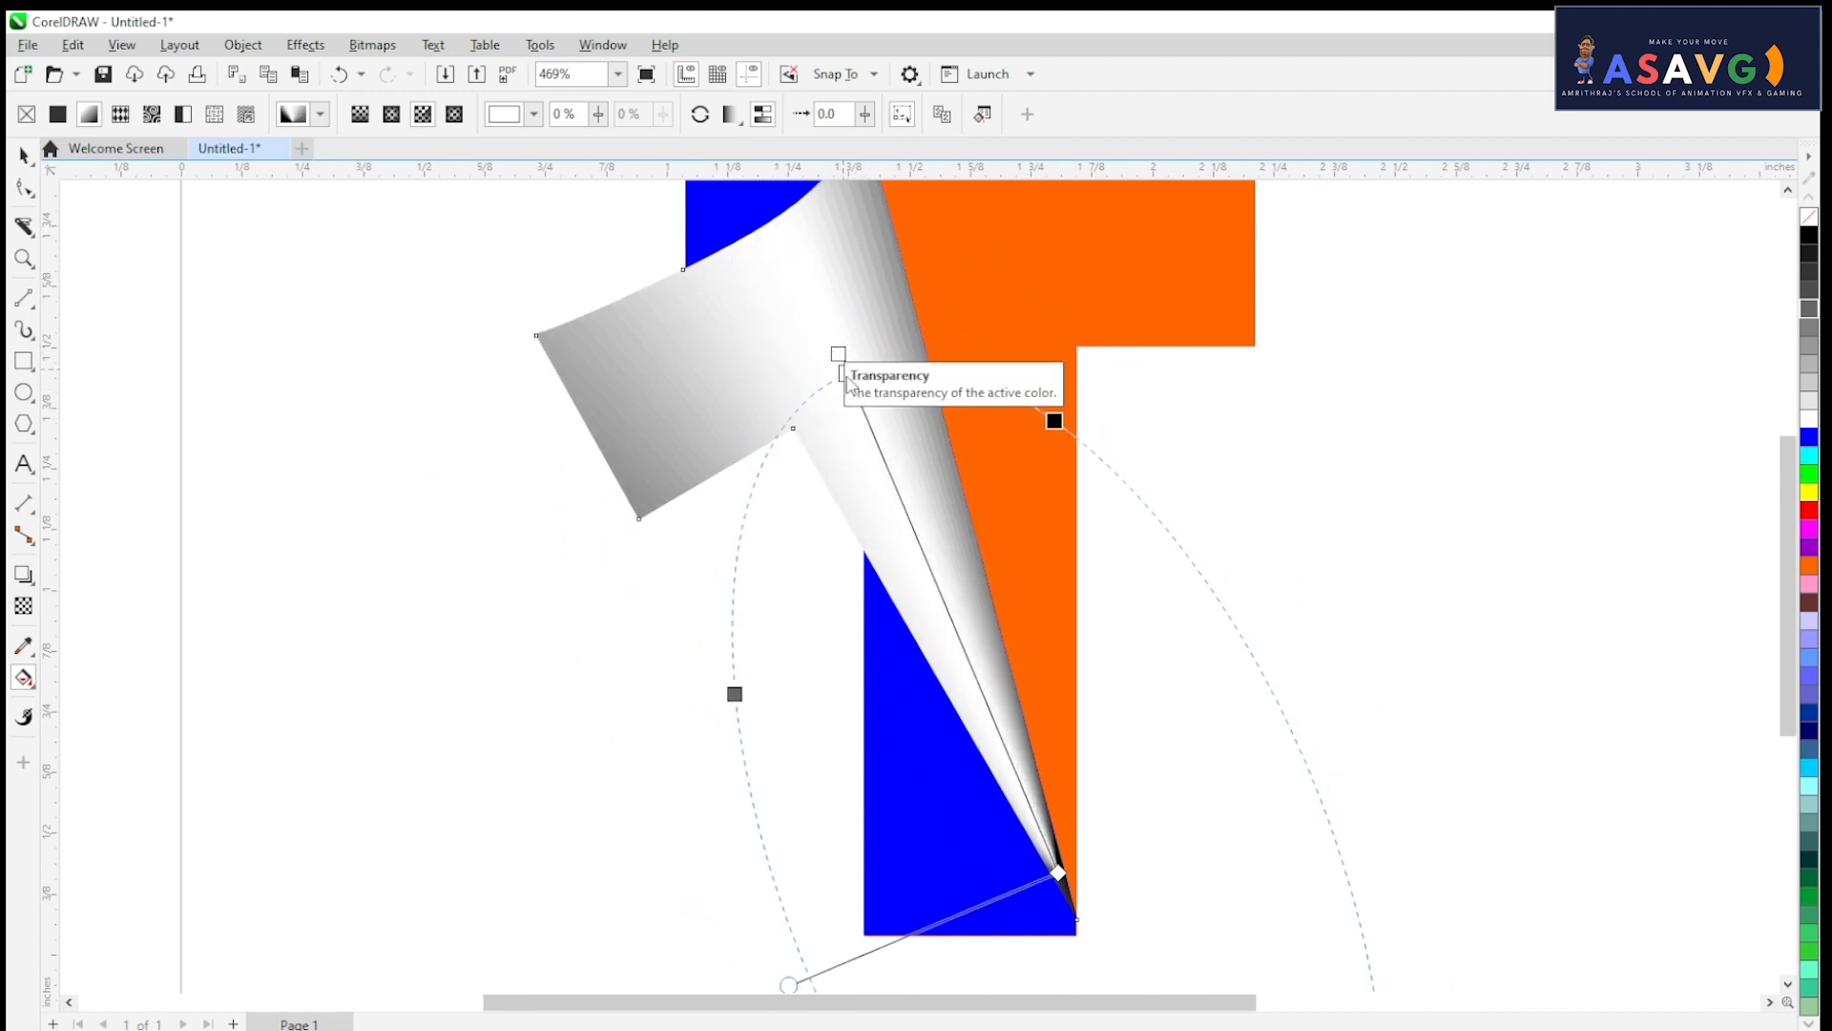
left_click_drag(846, 372, 774, 246)
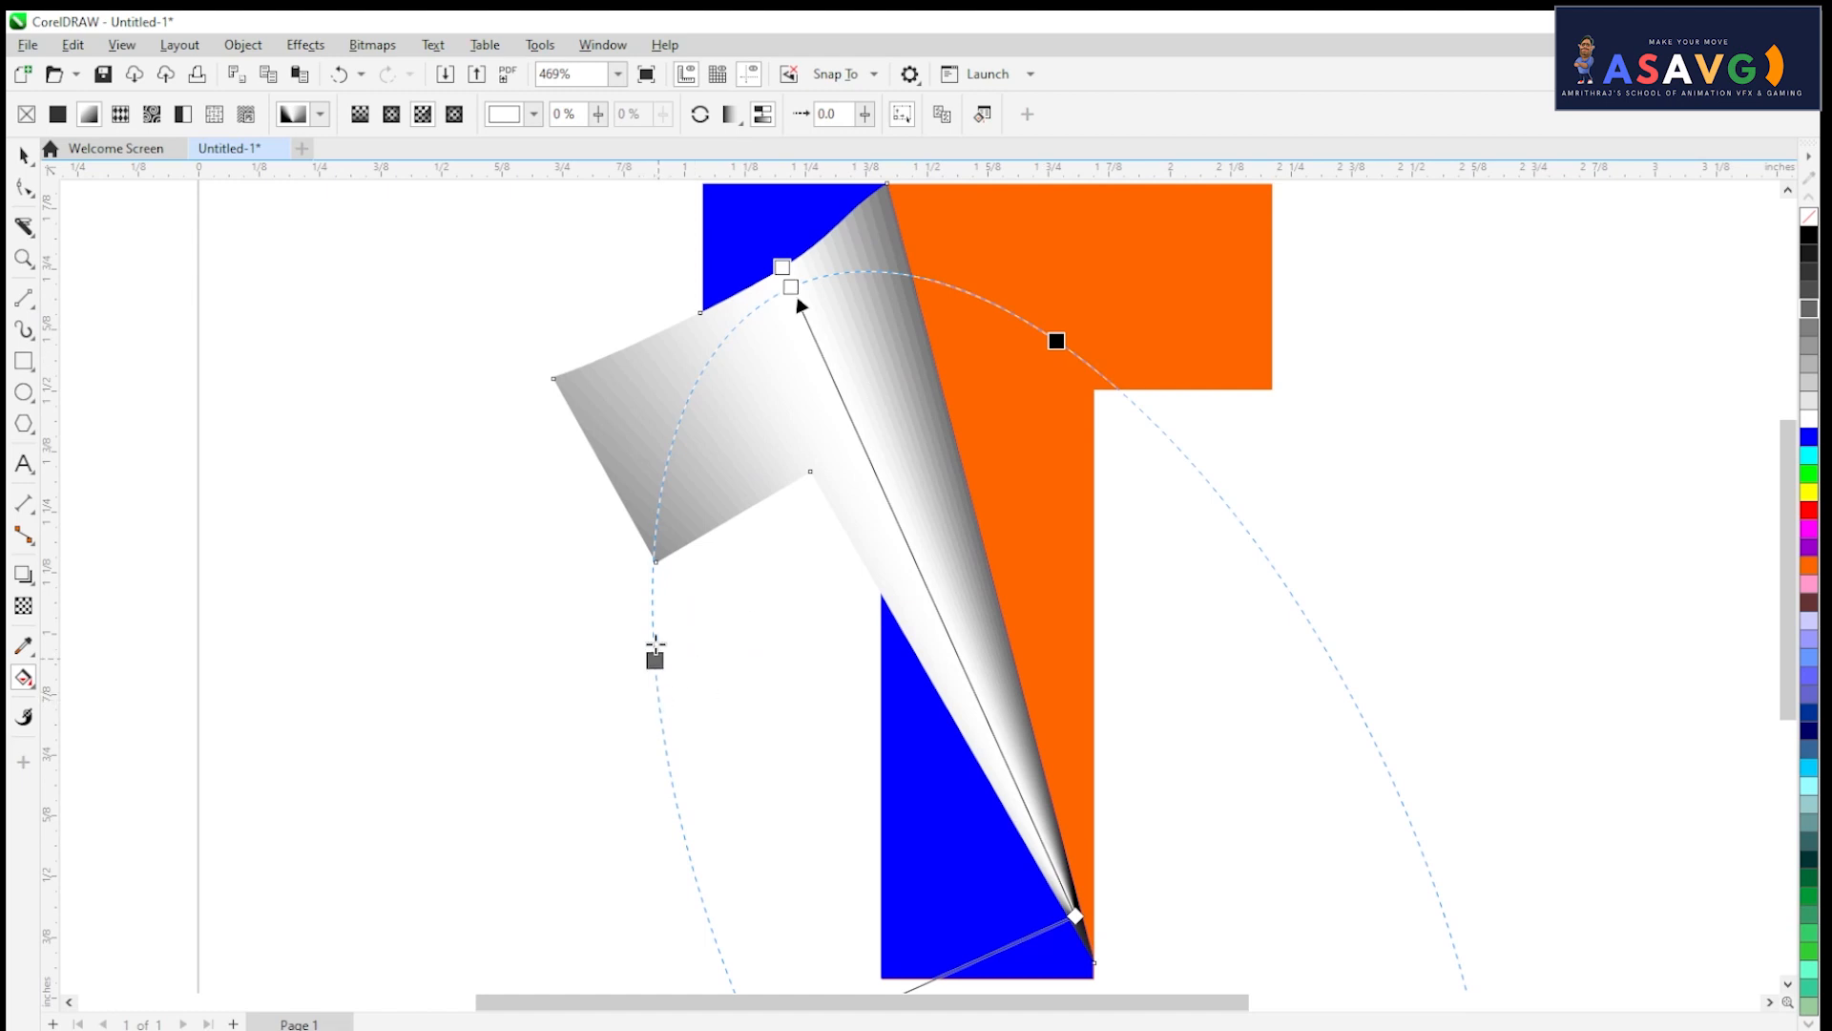
Step: Move the dark grey node to 93% and recolour it black, and slide the black node over the orange part to 7%
left_click_drag(656, 645, 688, 445)
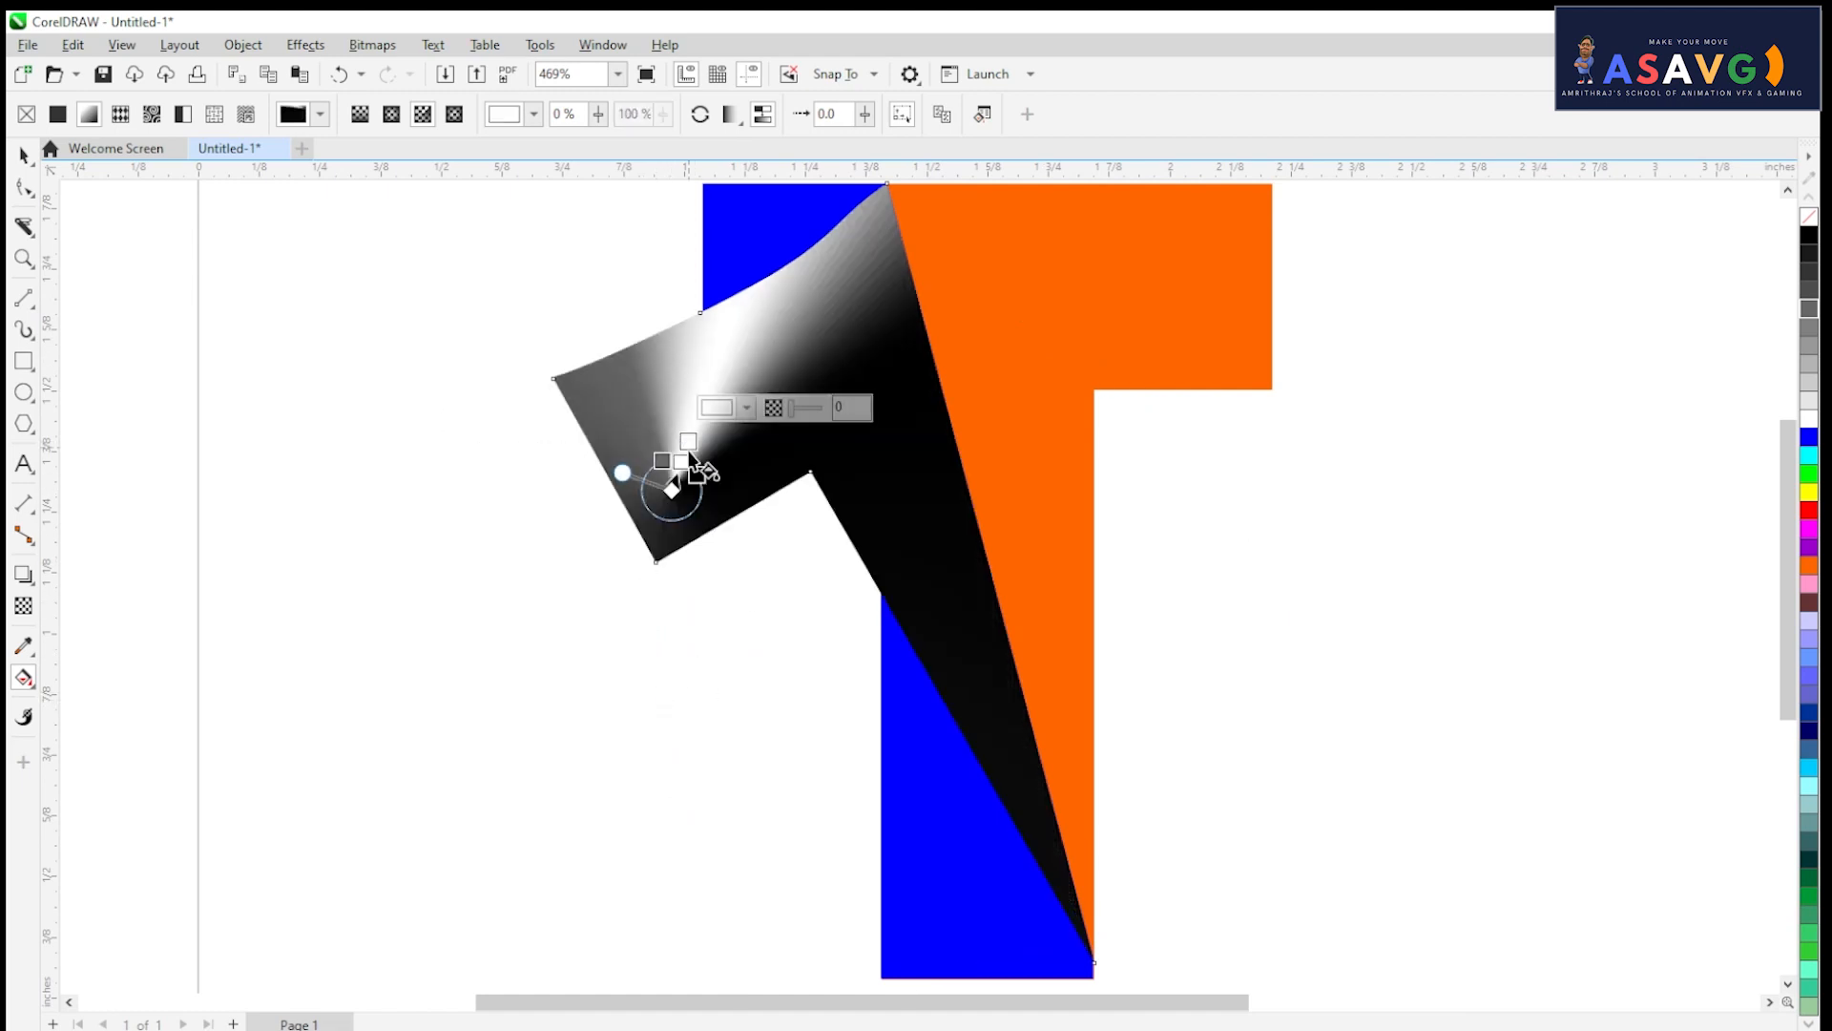
key("ctrl+z")
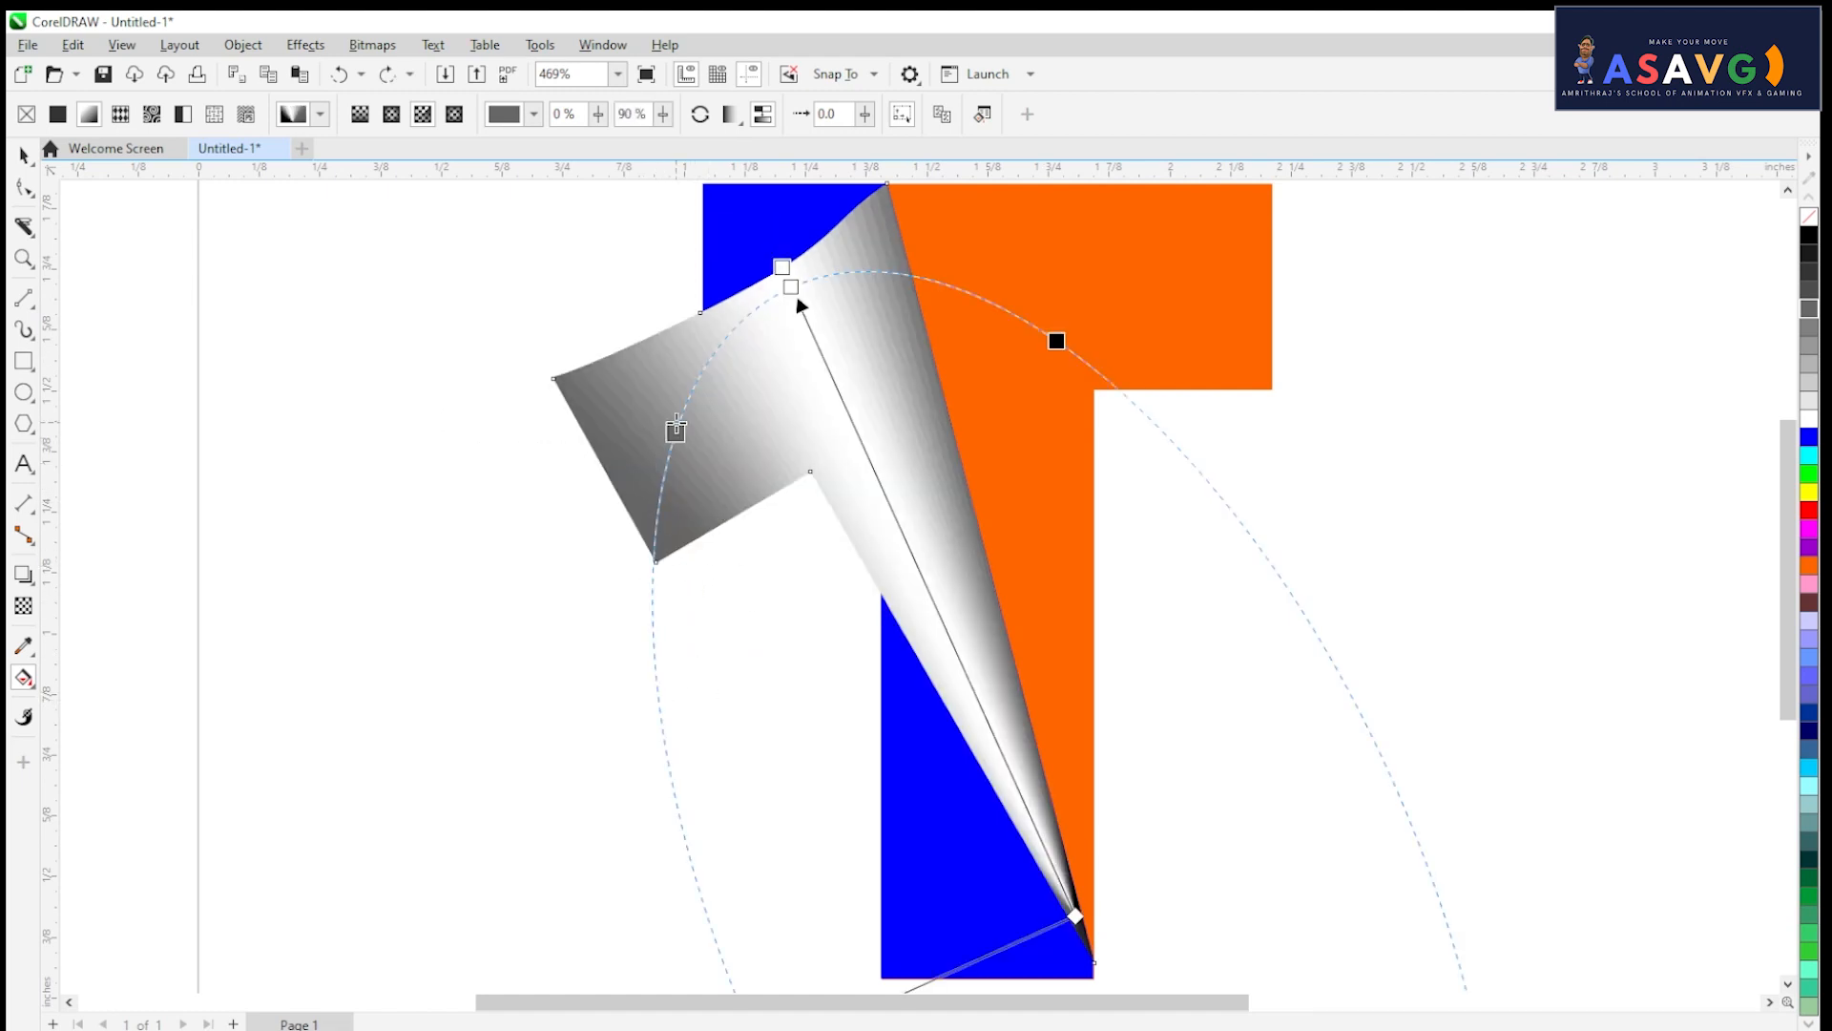
left_click_drag(676, 430, 684, 406)
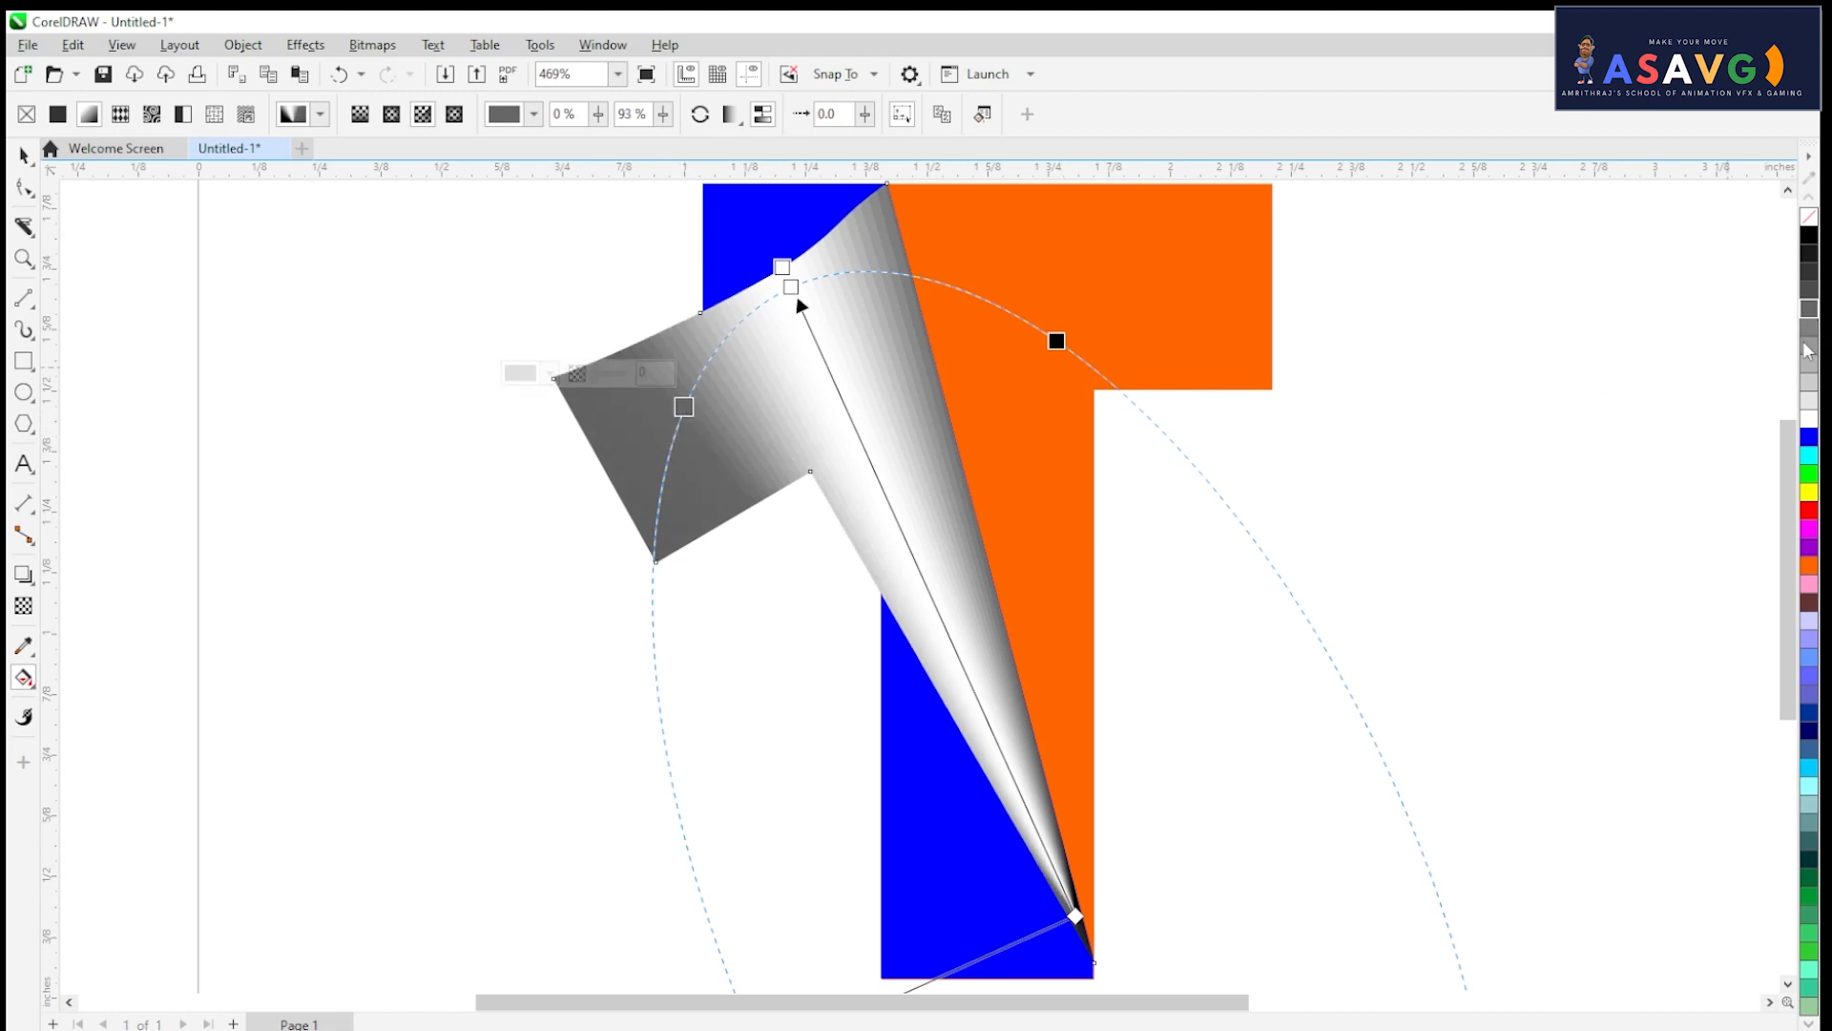
left_click_drag(1808, 250, 684, 409)
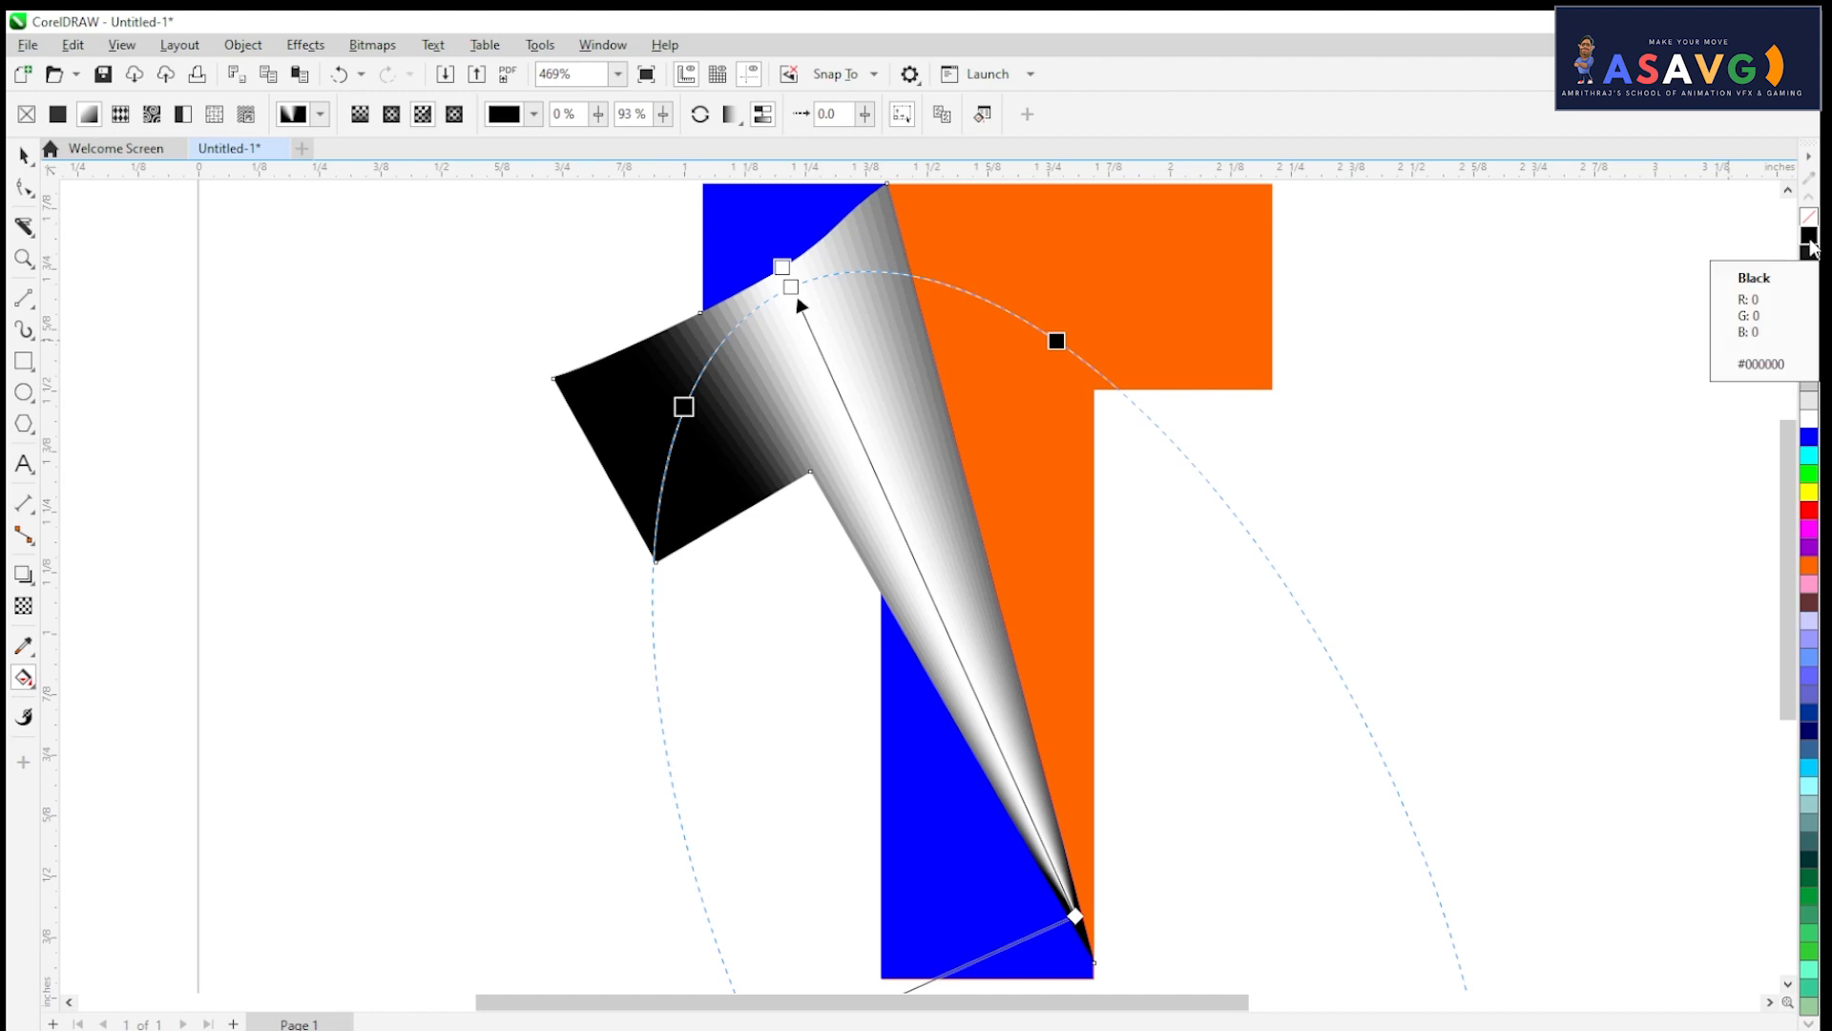
left_click_drag(1810, 246, 953, 285)
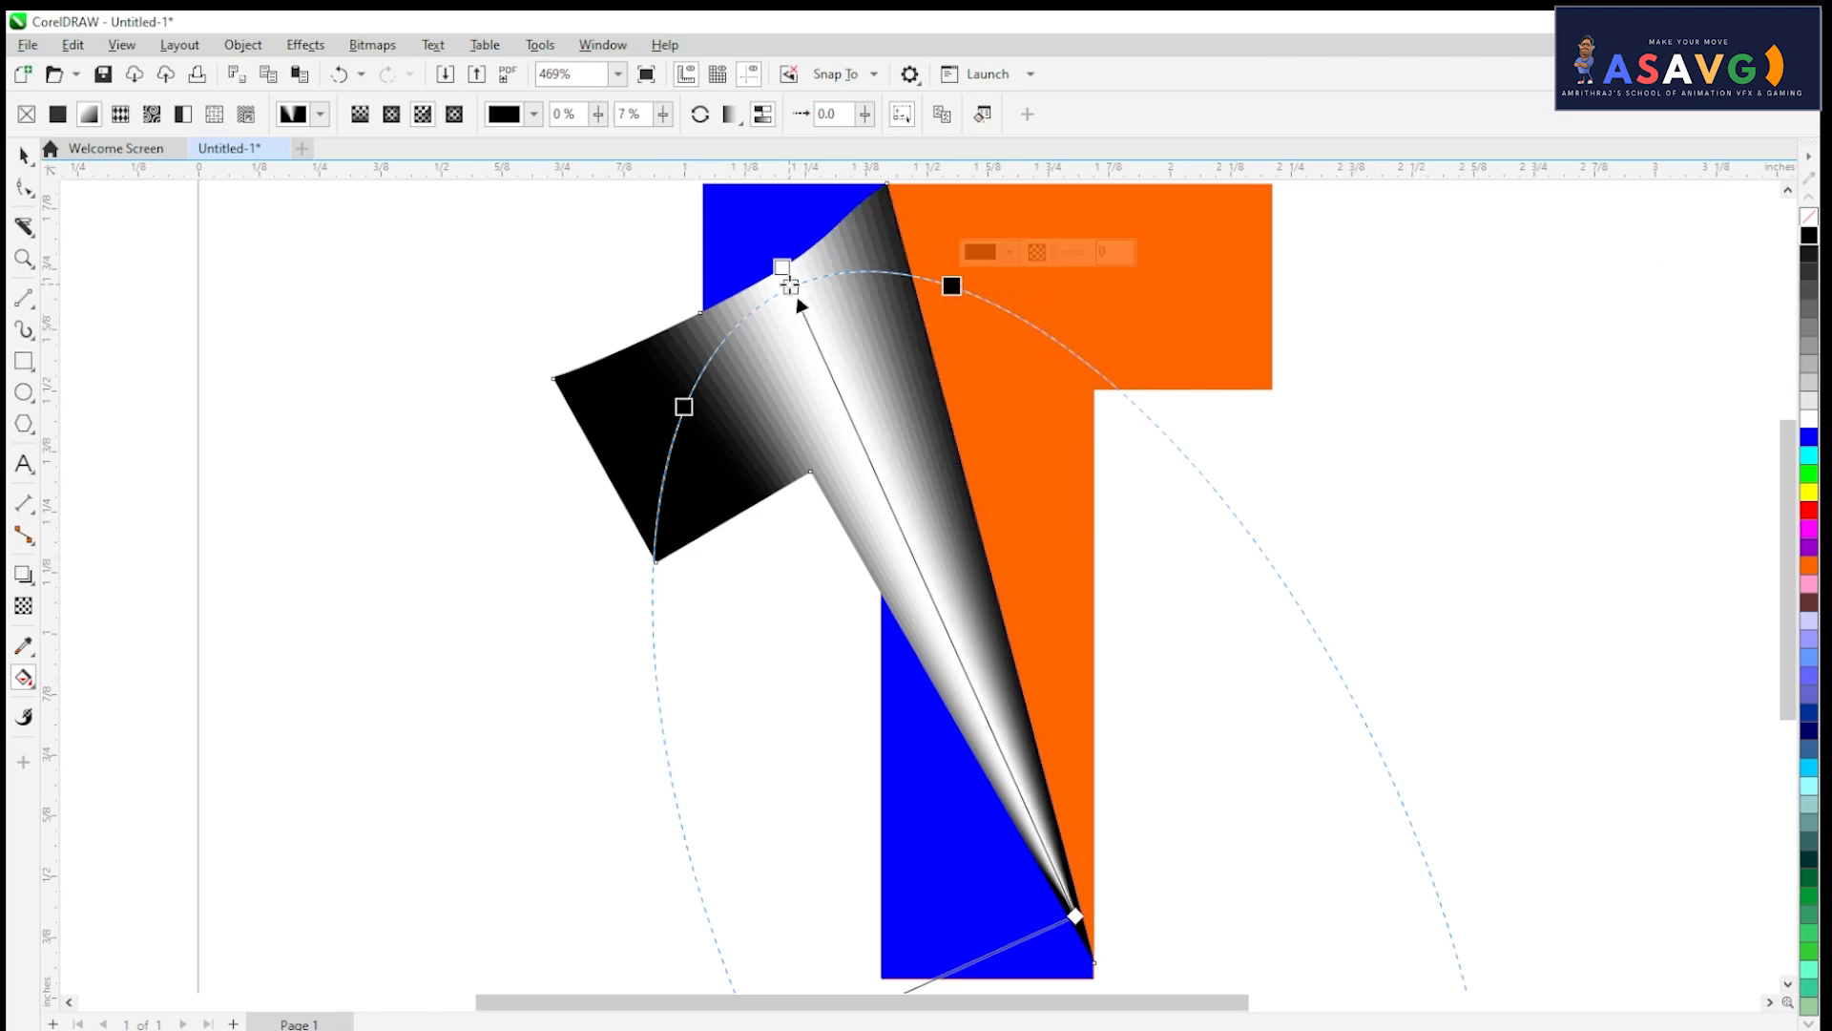
Step: Add a 30% Black node between the white end and the 93% black node, and a grey node between the white end and the 7% black node
left_click(790, 285)
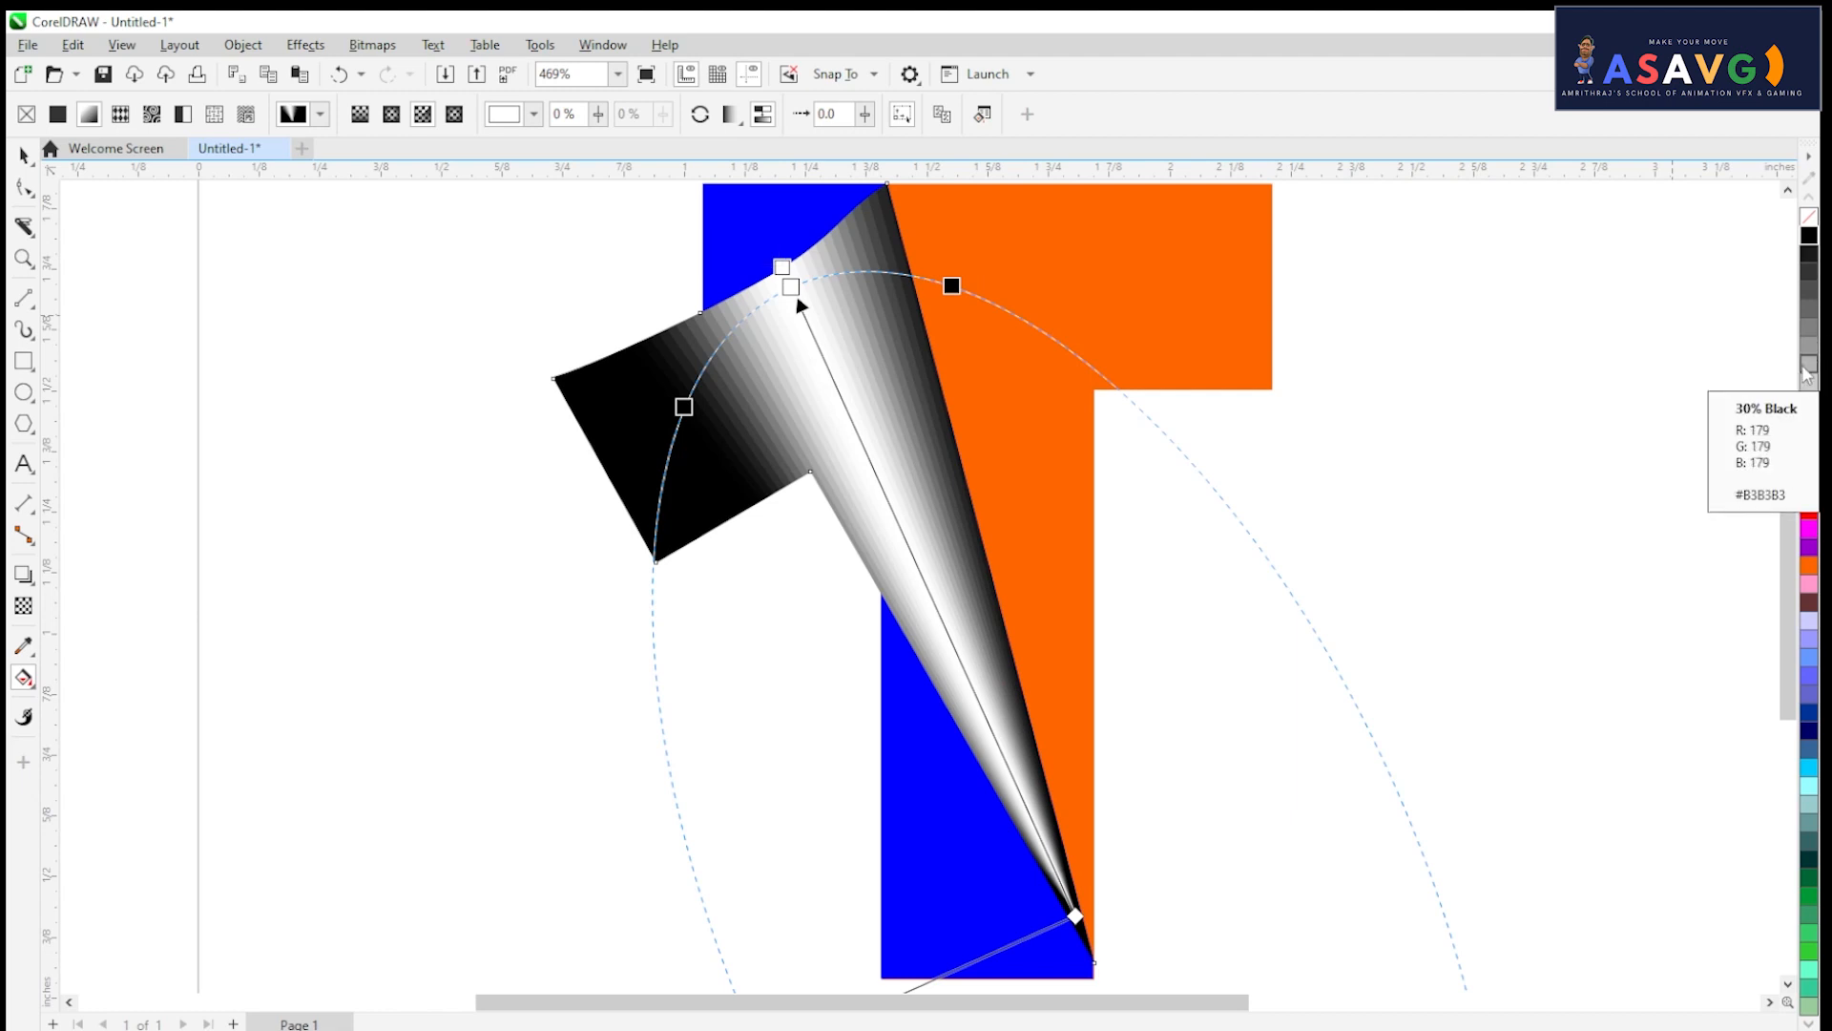
left_click_drag(1810, 362, 721, 355)
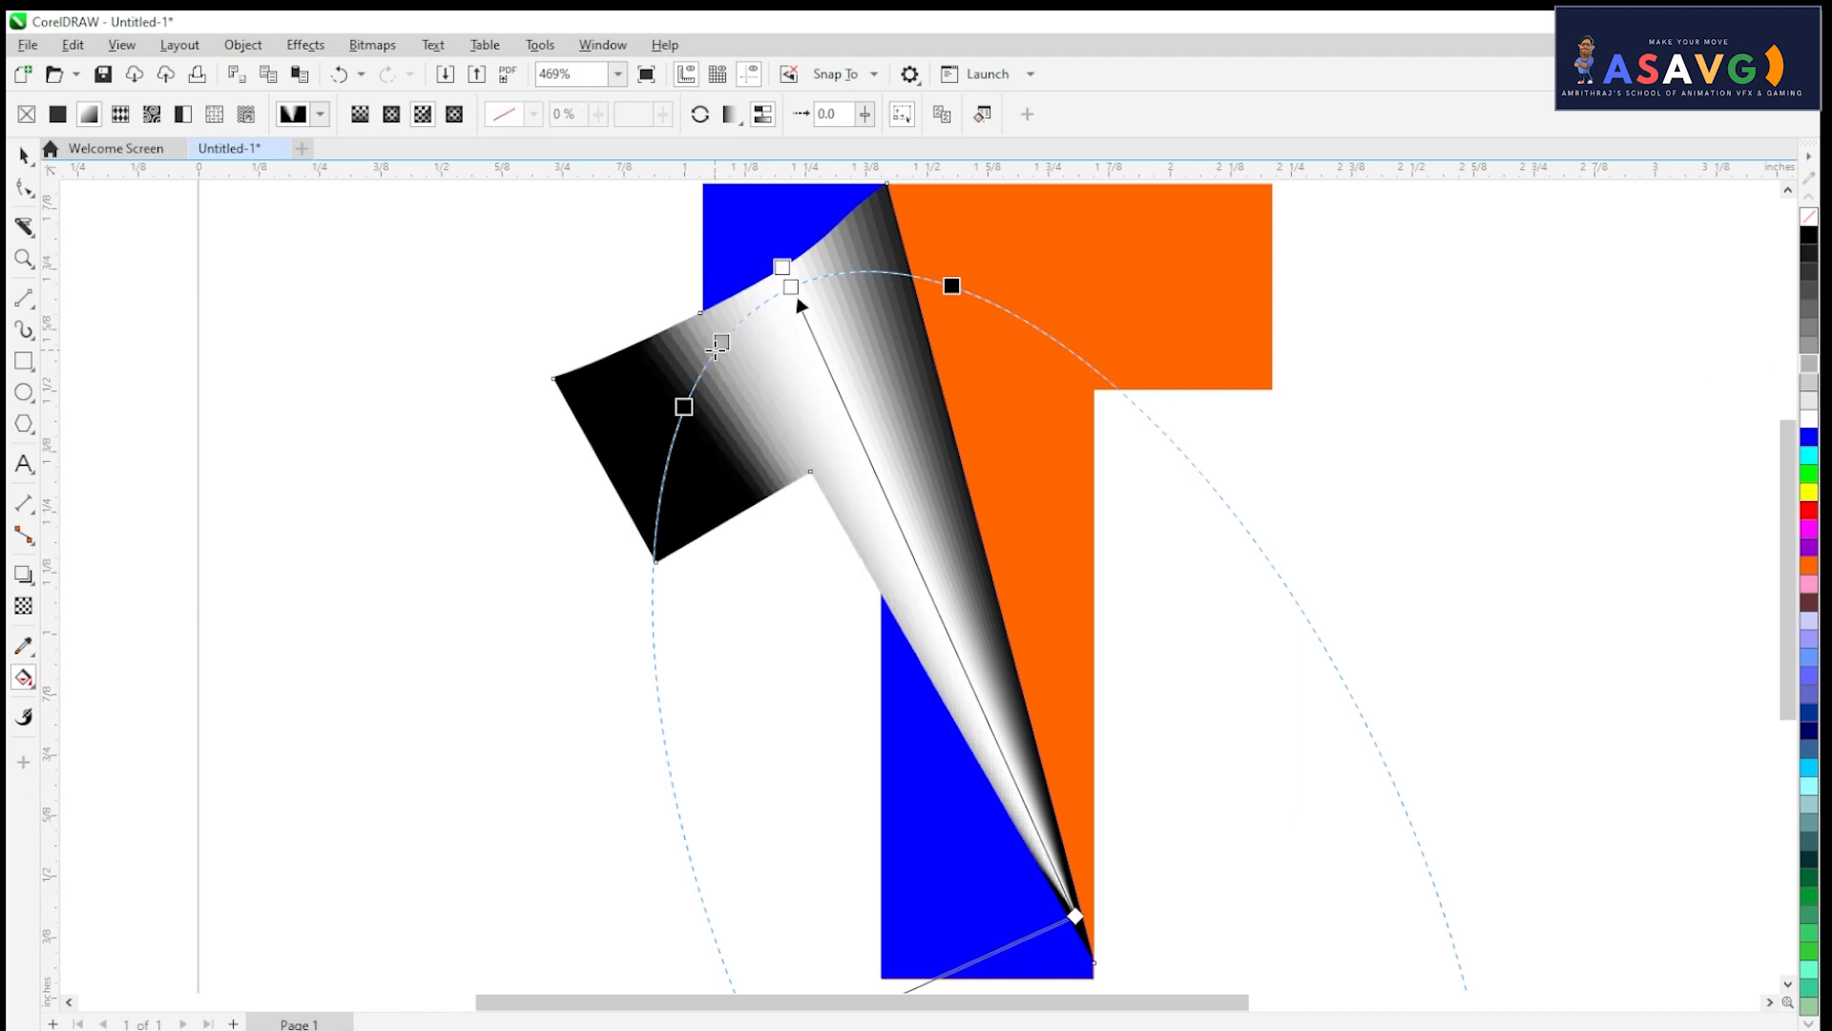
left_click_drag(1817, 350, 902, 274)
scroll(1004, 396, "down", 1)
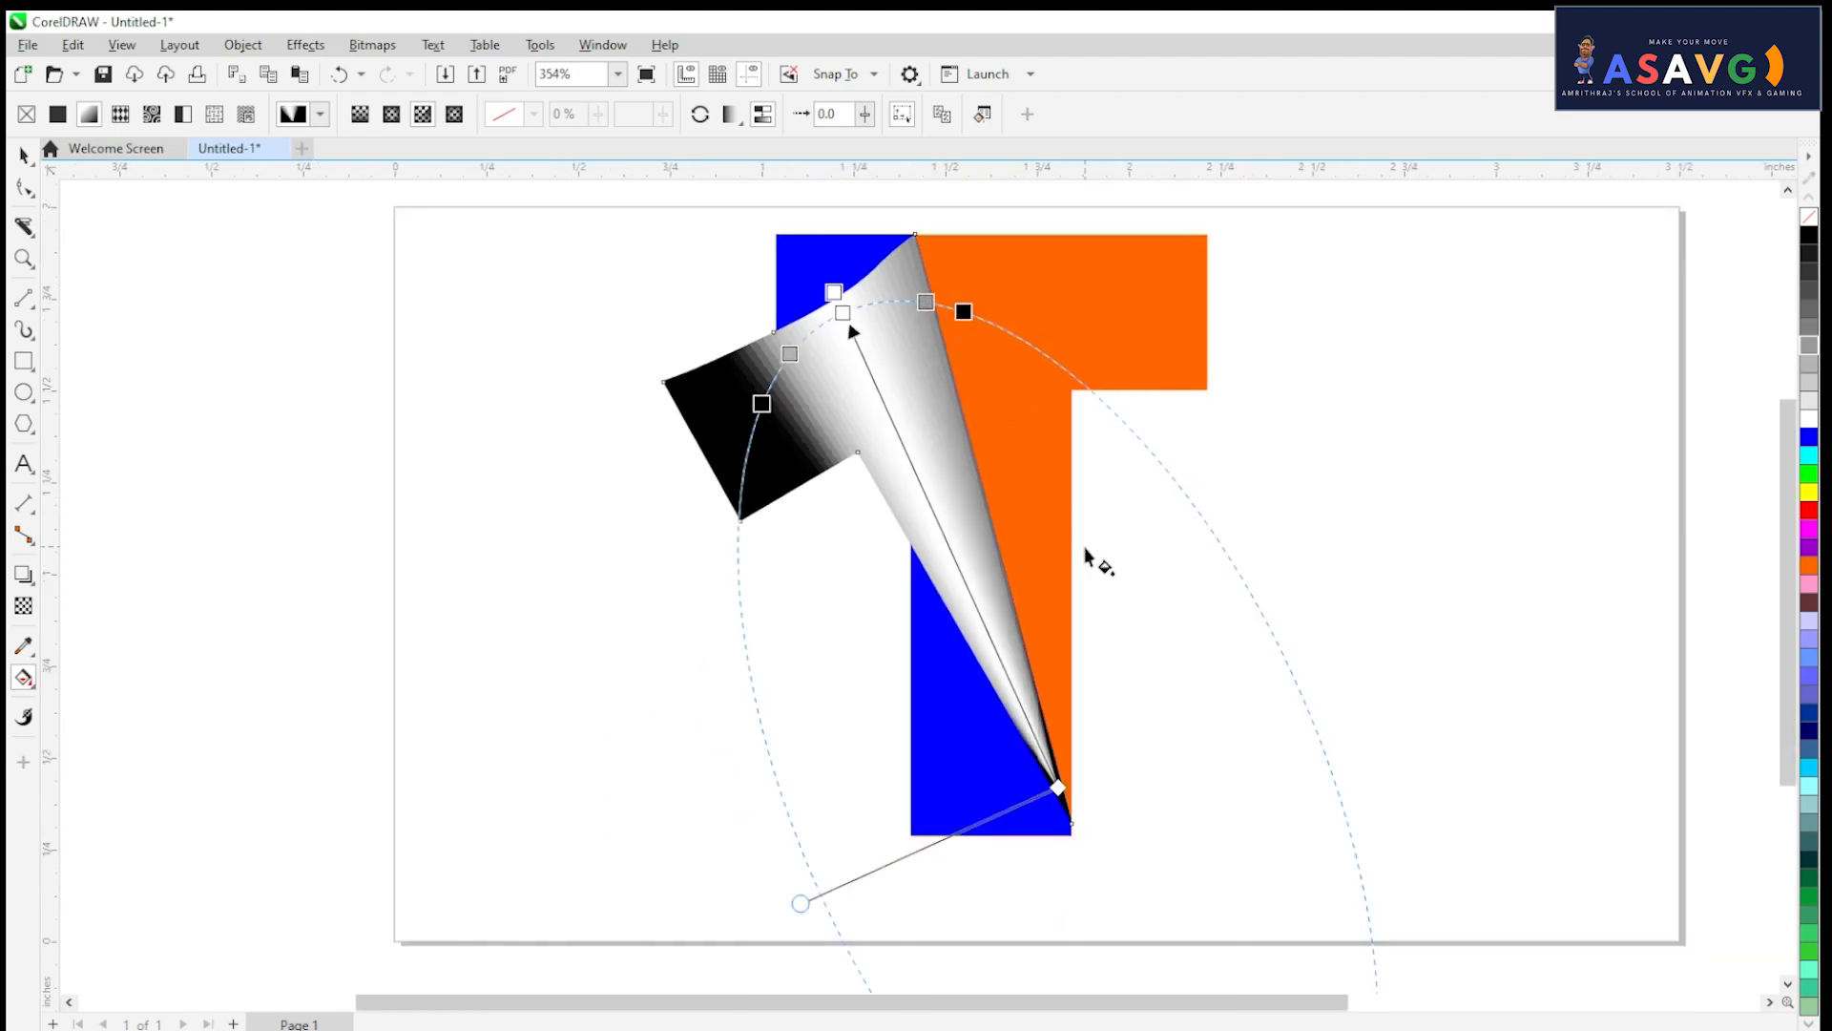
Step: Slide the black node on the folded piece's outer arm down the ellipse to the arm's lower corner
left_click_drag(1091, 541, 1098, 509)
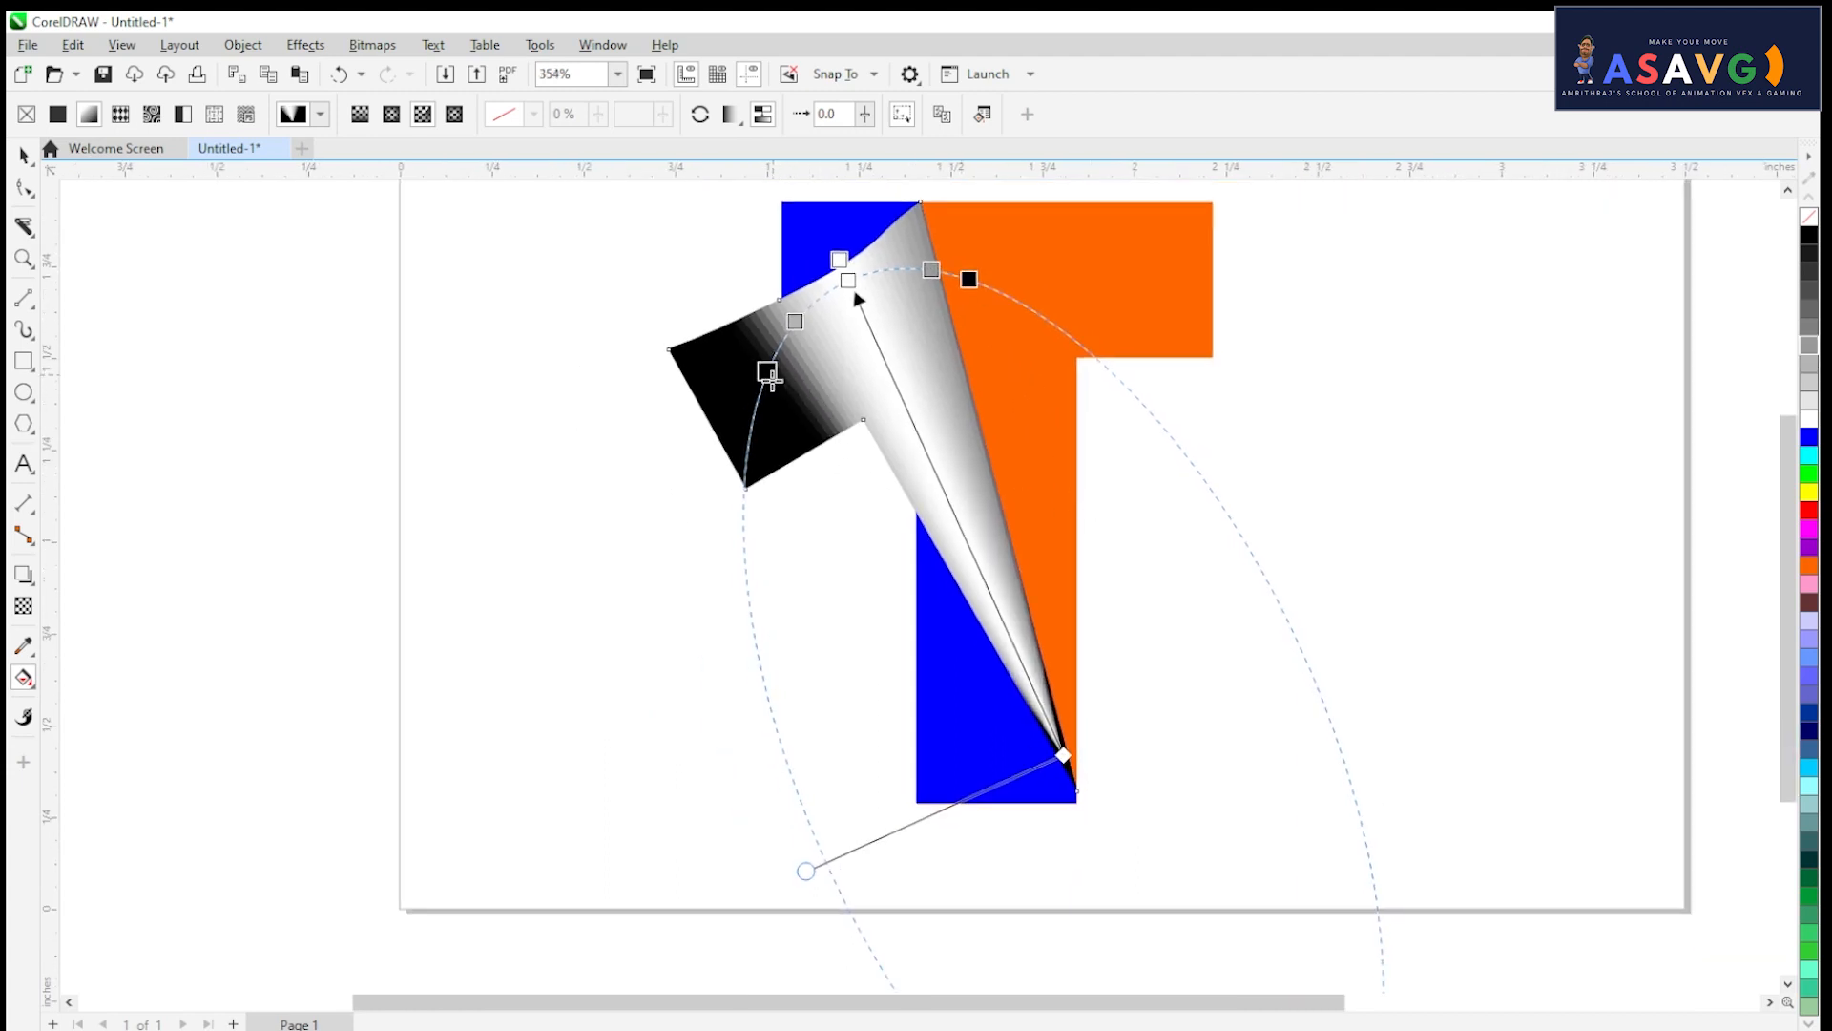
left_click_drag(767, 371, 763, 430)
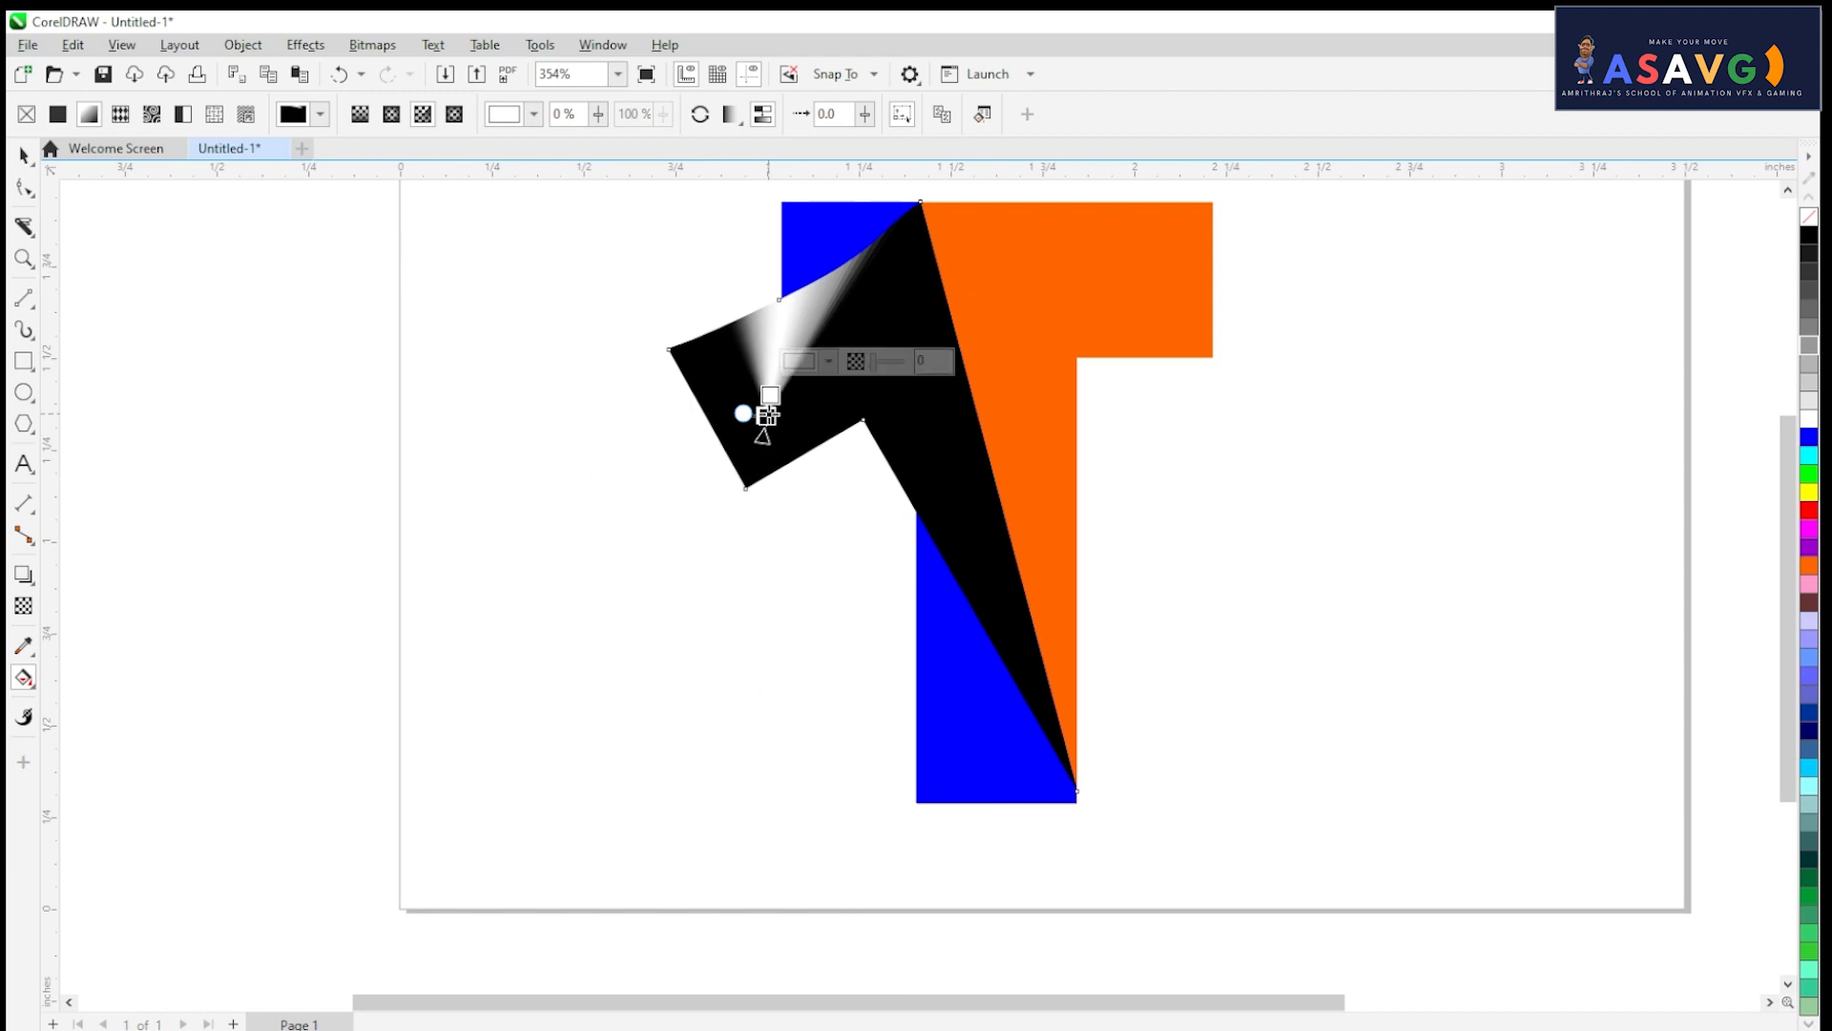
key("ctrl+z")
left_click_drag(757, 413, 755, 483)
left_click(759, 474)
key("ctrl+z")
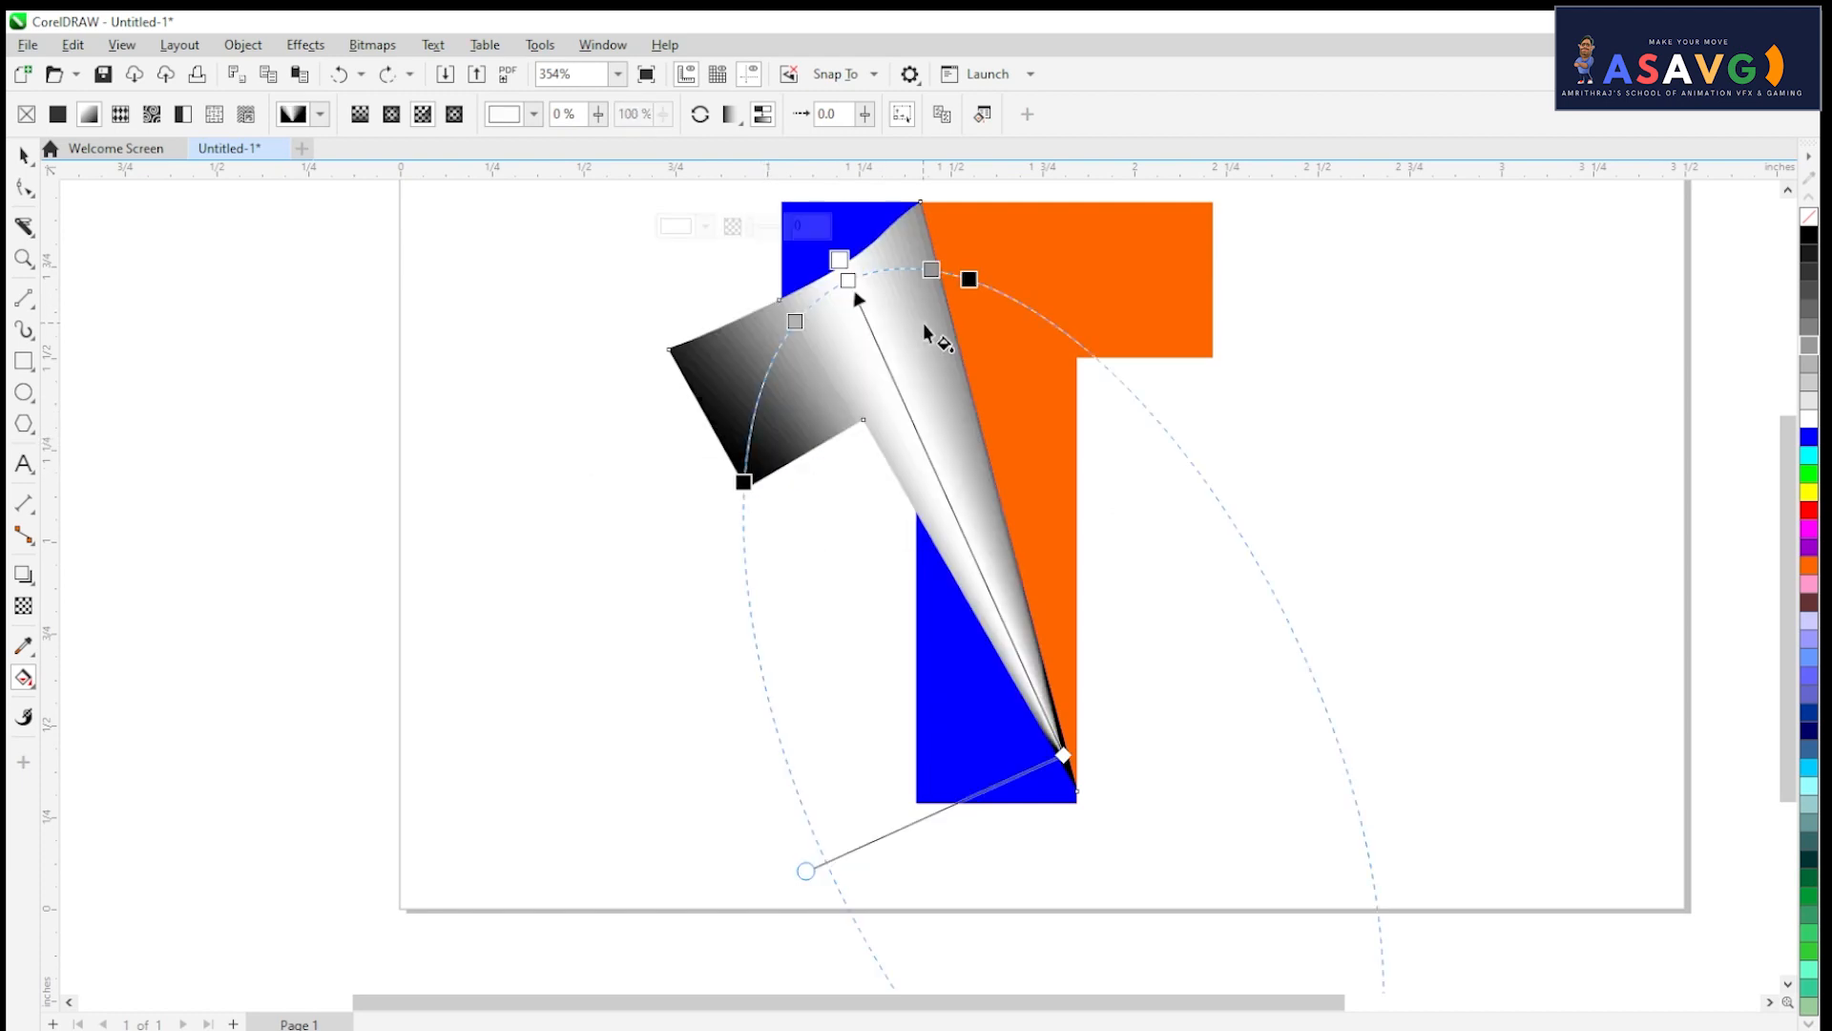
Step: Shift the grey and black nodes by the orange edge towards the white end, black at 7%, and move the 30% Black node to 97%
mouse_move(933, 272)
left_mouse_down()
mouse_move(896, 269)
mouse_move(970, 281)
mouse_move(931, 269)
left_mouse_up()
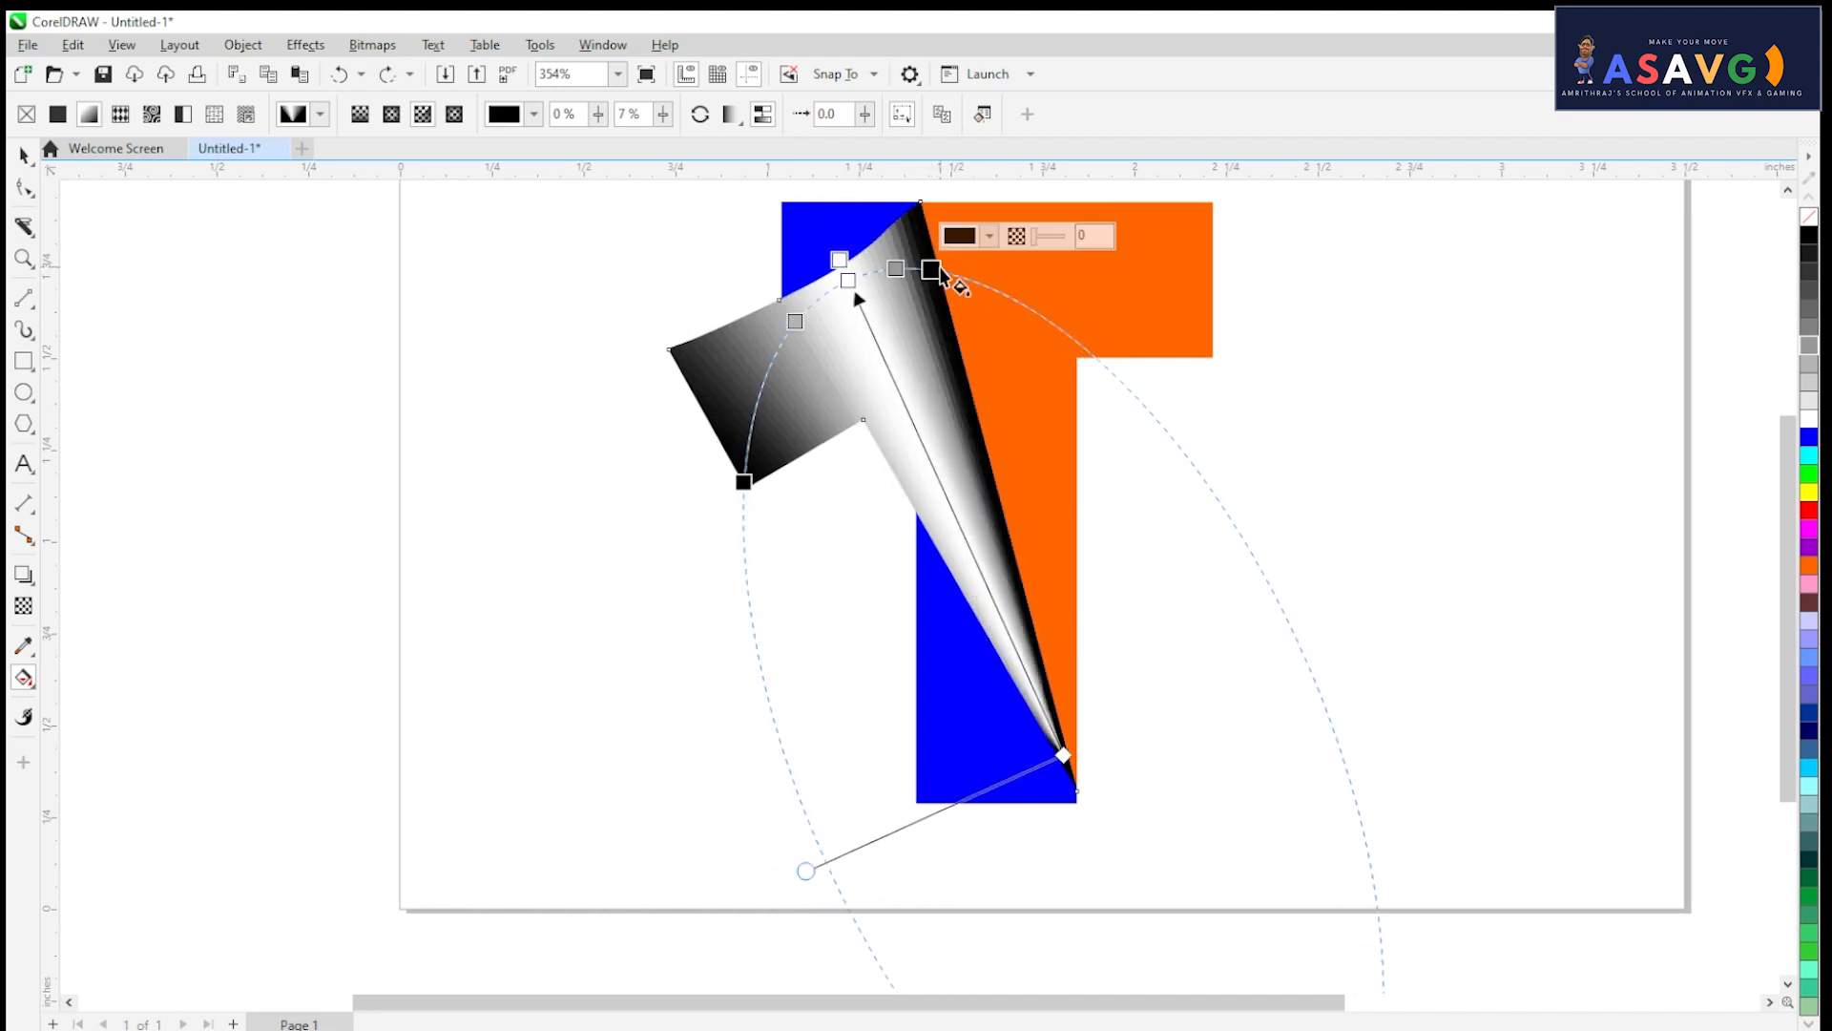
left_click_drag(834, 335, 859, 328)
double_click(821, 313)
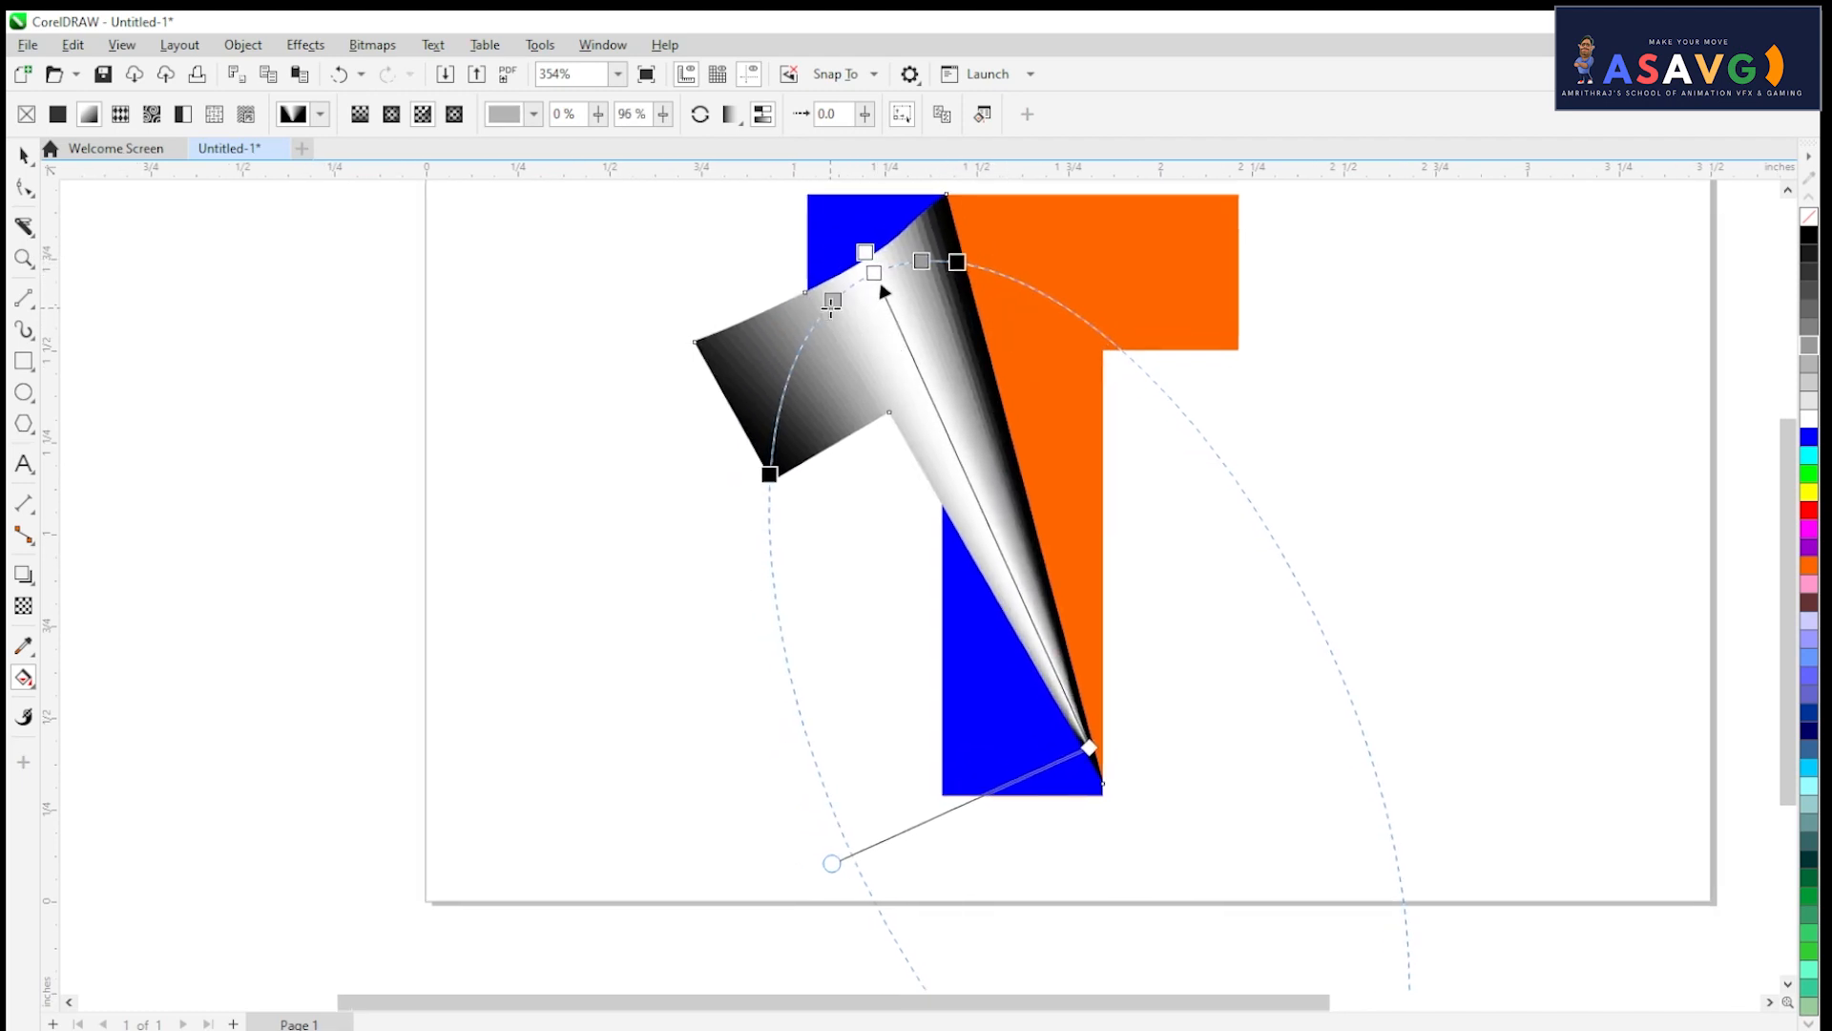
scroll(1072, 520, "down", 1)
Step: Narrow and skew the conical fill's ellipse, place its centre exactly on the leg's lower tip, and deselect the piece
left_click_drag(870, 824, 893, 757)
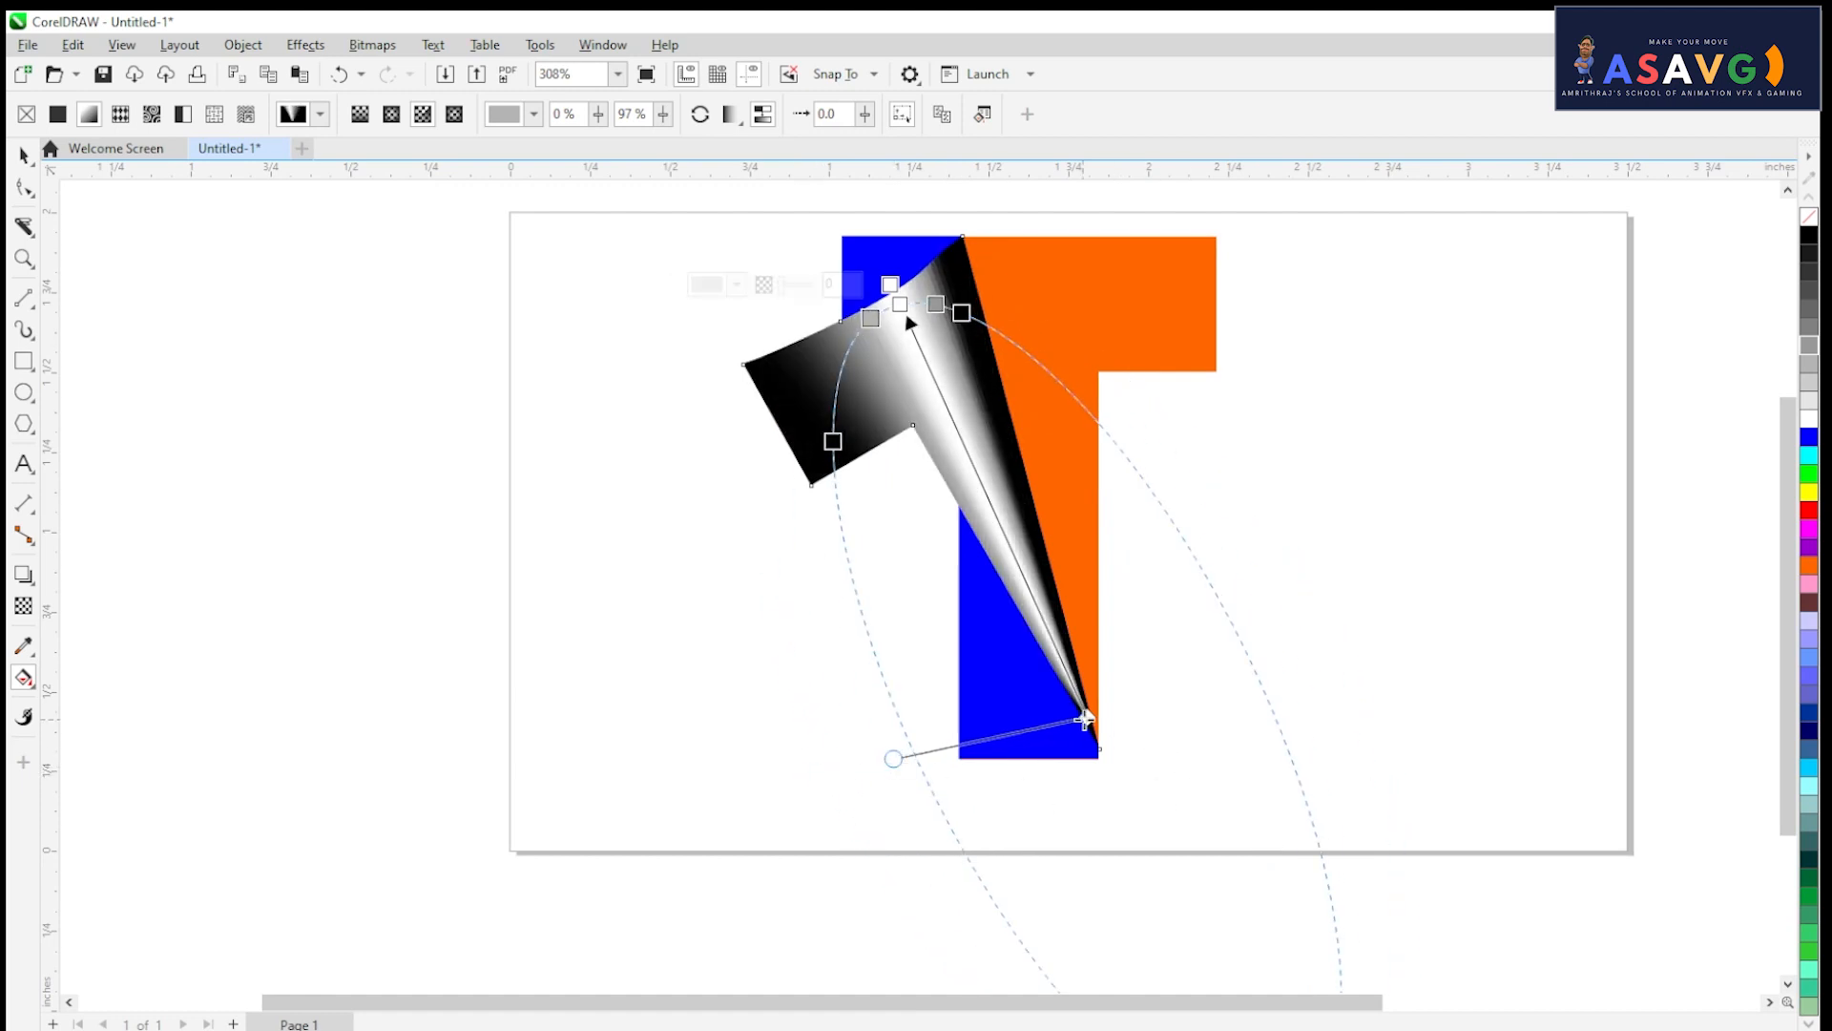
mouse_move(1084, 717)
left_mouse_down()
mouse_move(1031, 621)
mouse_move(1045, 476)
mouse_move(986, 474)
mouse_move(1068, 617)
mouse_move(1101, 746)
left_mouse_up()
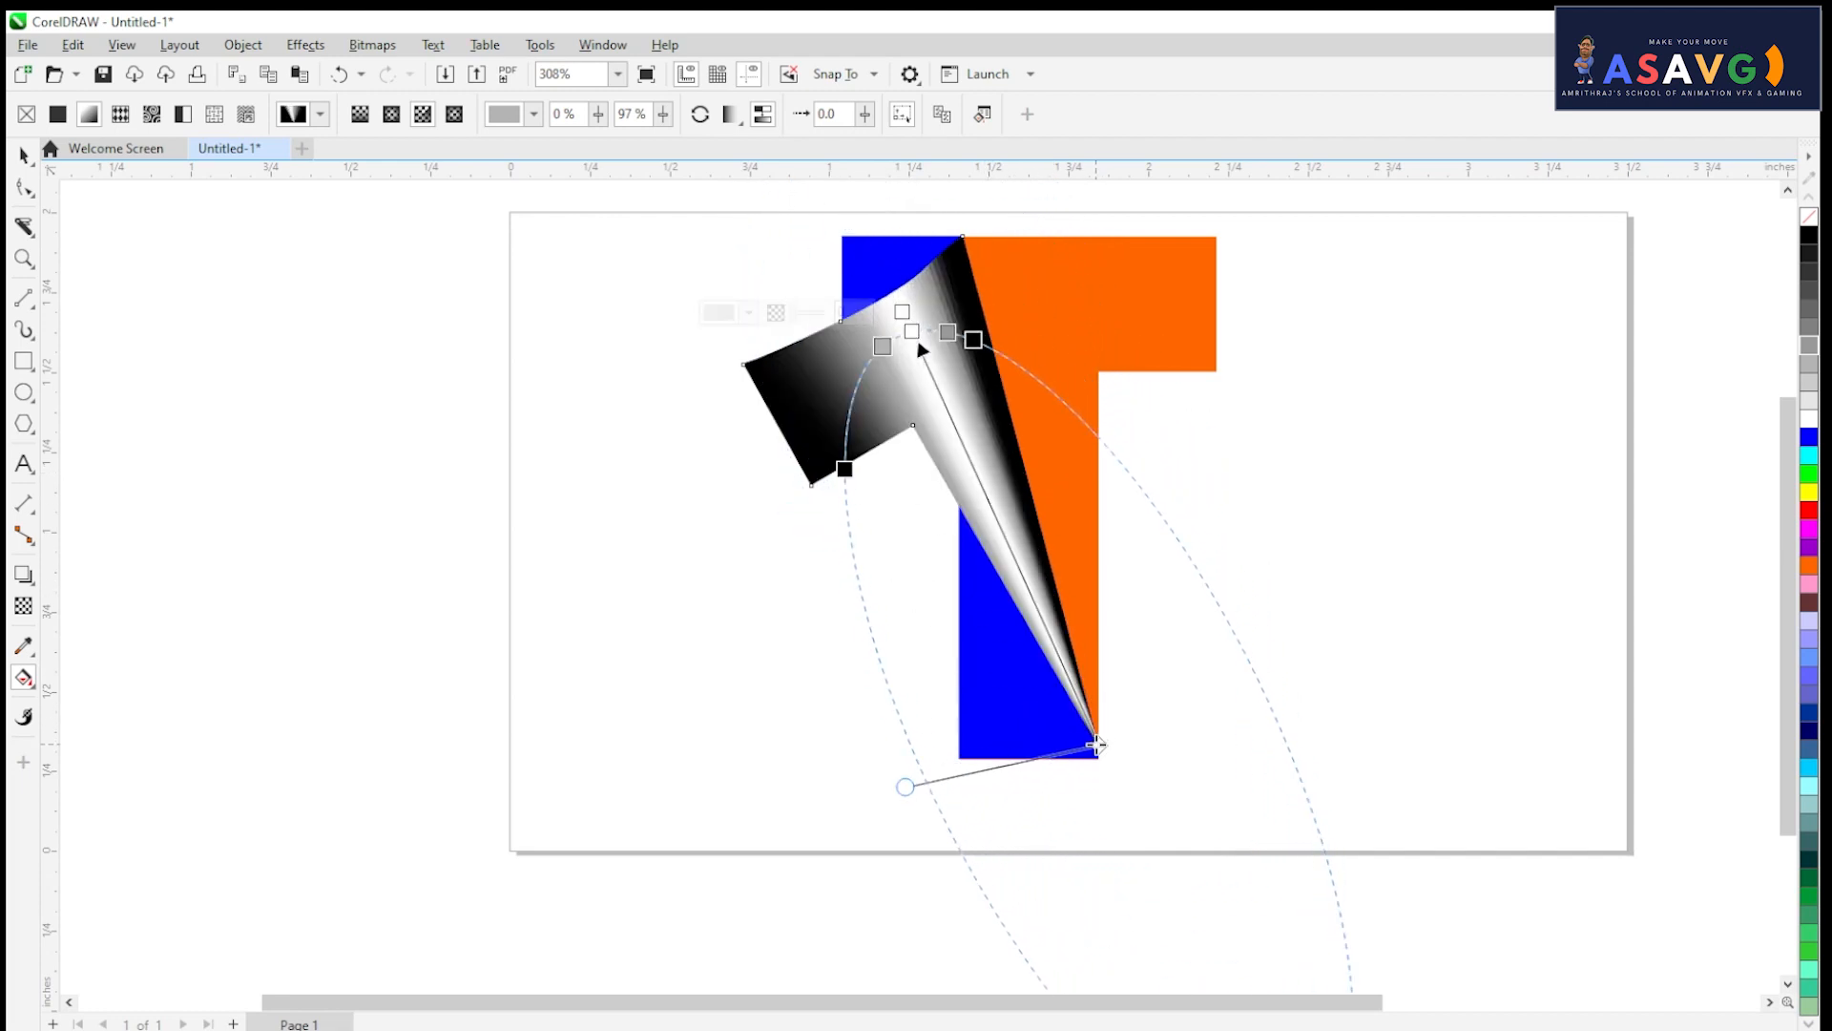
mouse_move(914, 337)
left_mouse_down()
mouse_move(928, 352)
mouse_move(914, 345)
left_mouse_up()
left_click(511, 294)
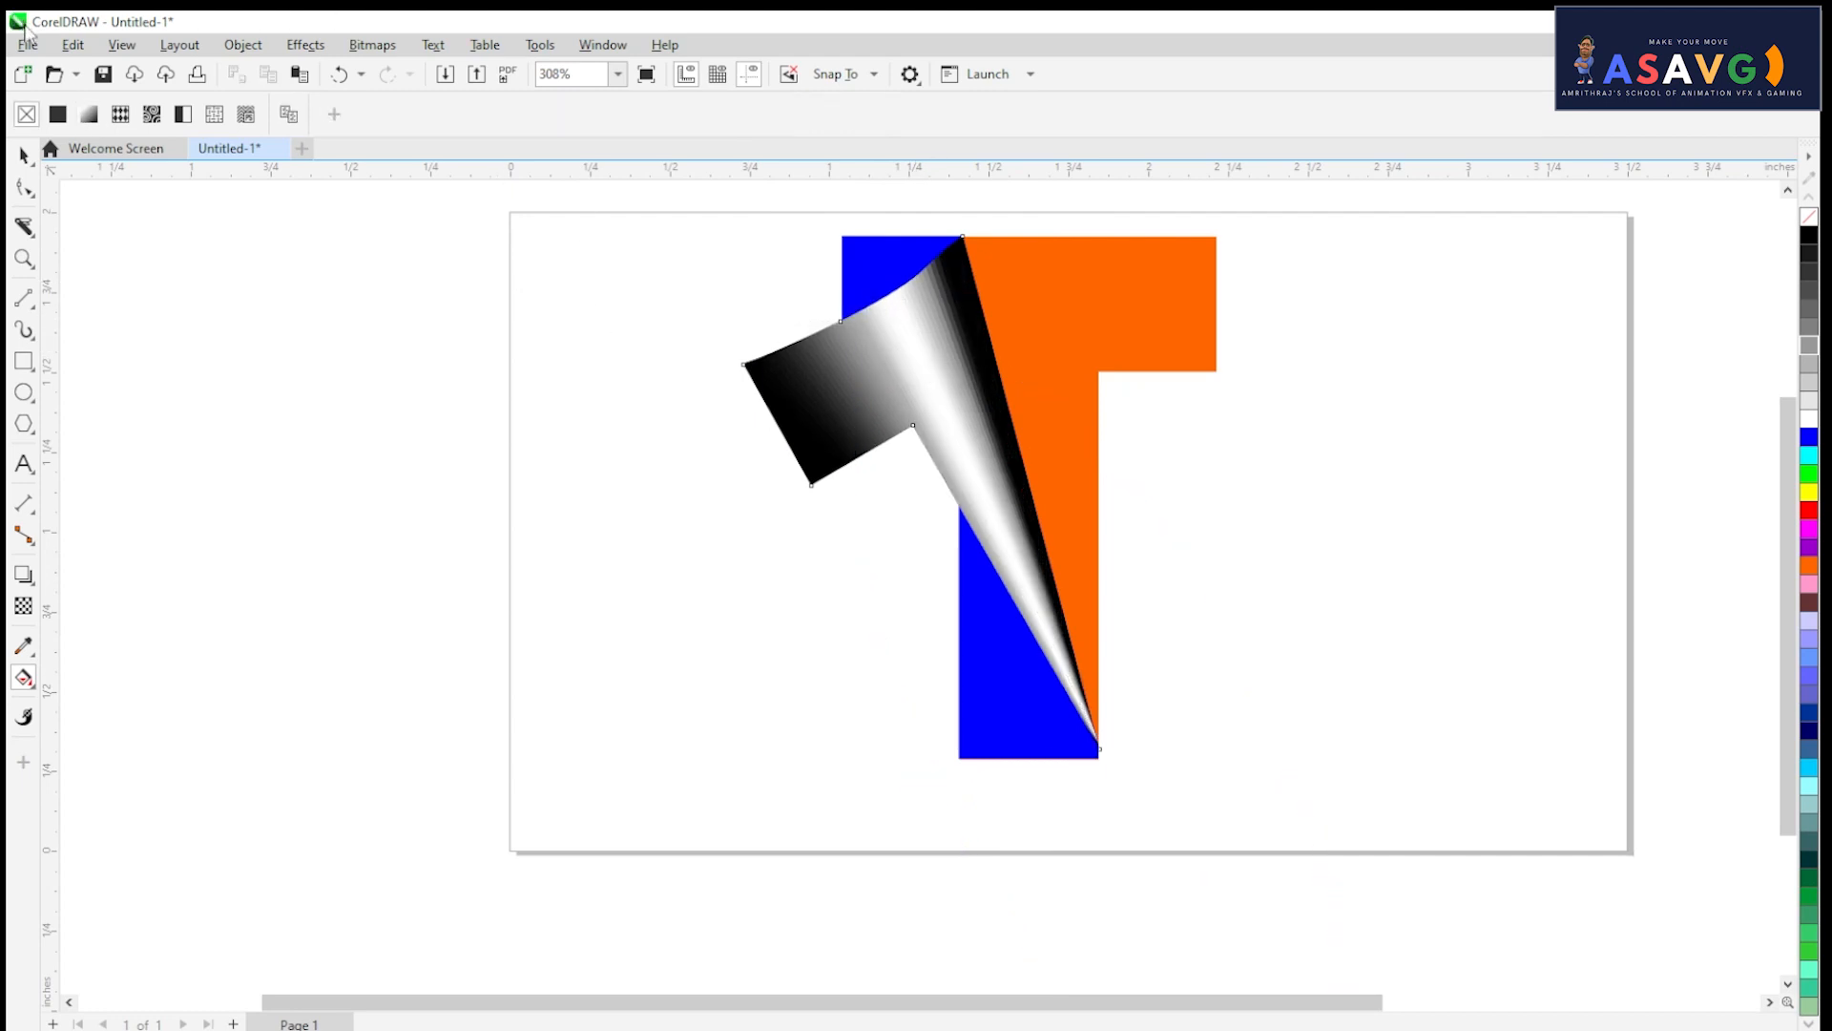
Step: Leave the fill tool and examine the shading on the folded piece up close
left_click(23, 156)
scroll(903, 347, "up", 3)
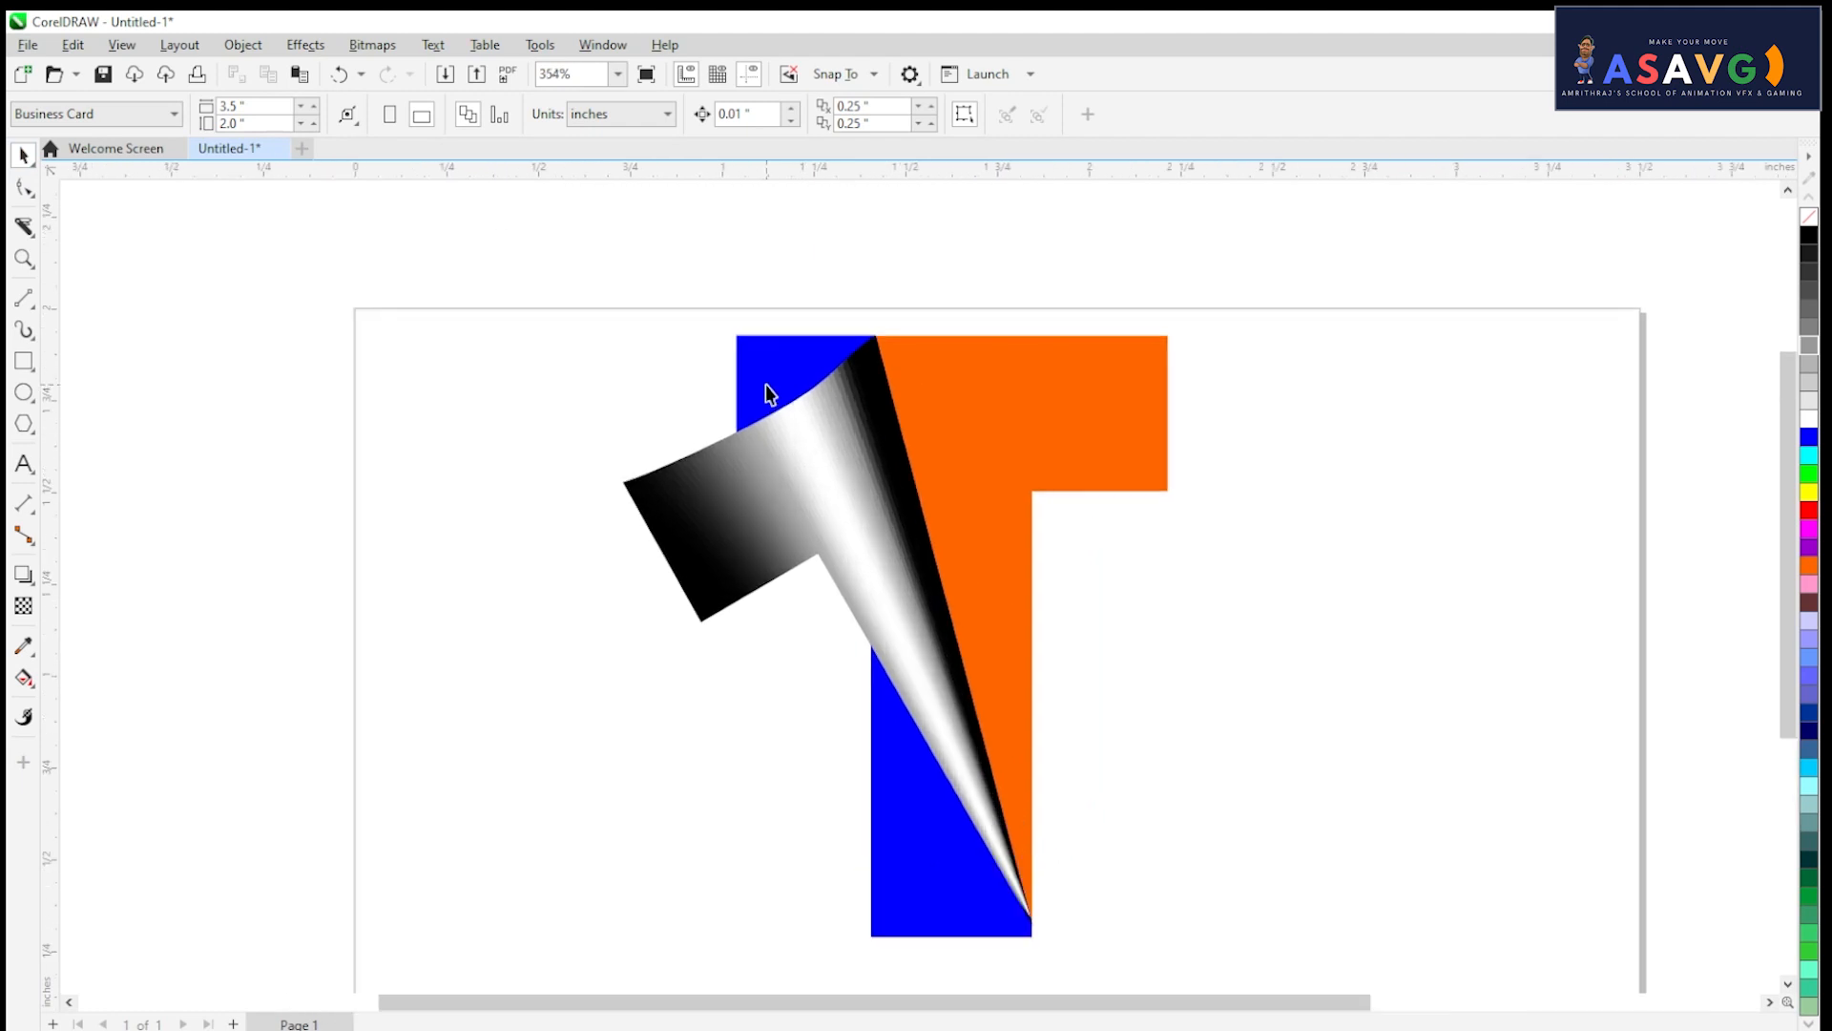
left_click(872, 422)
left_click_drag(951, 501, 948, 554)
left_click(1118, 576)
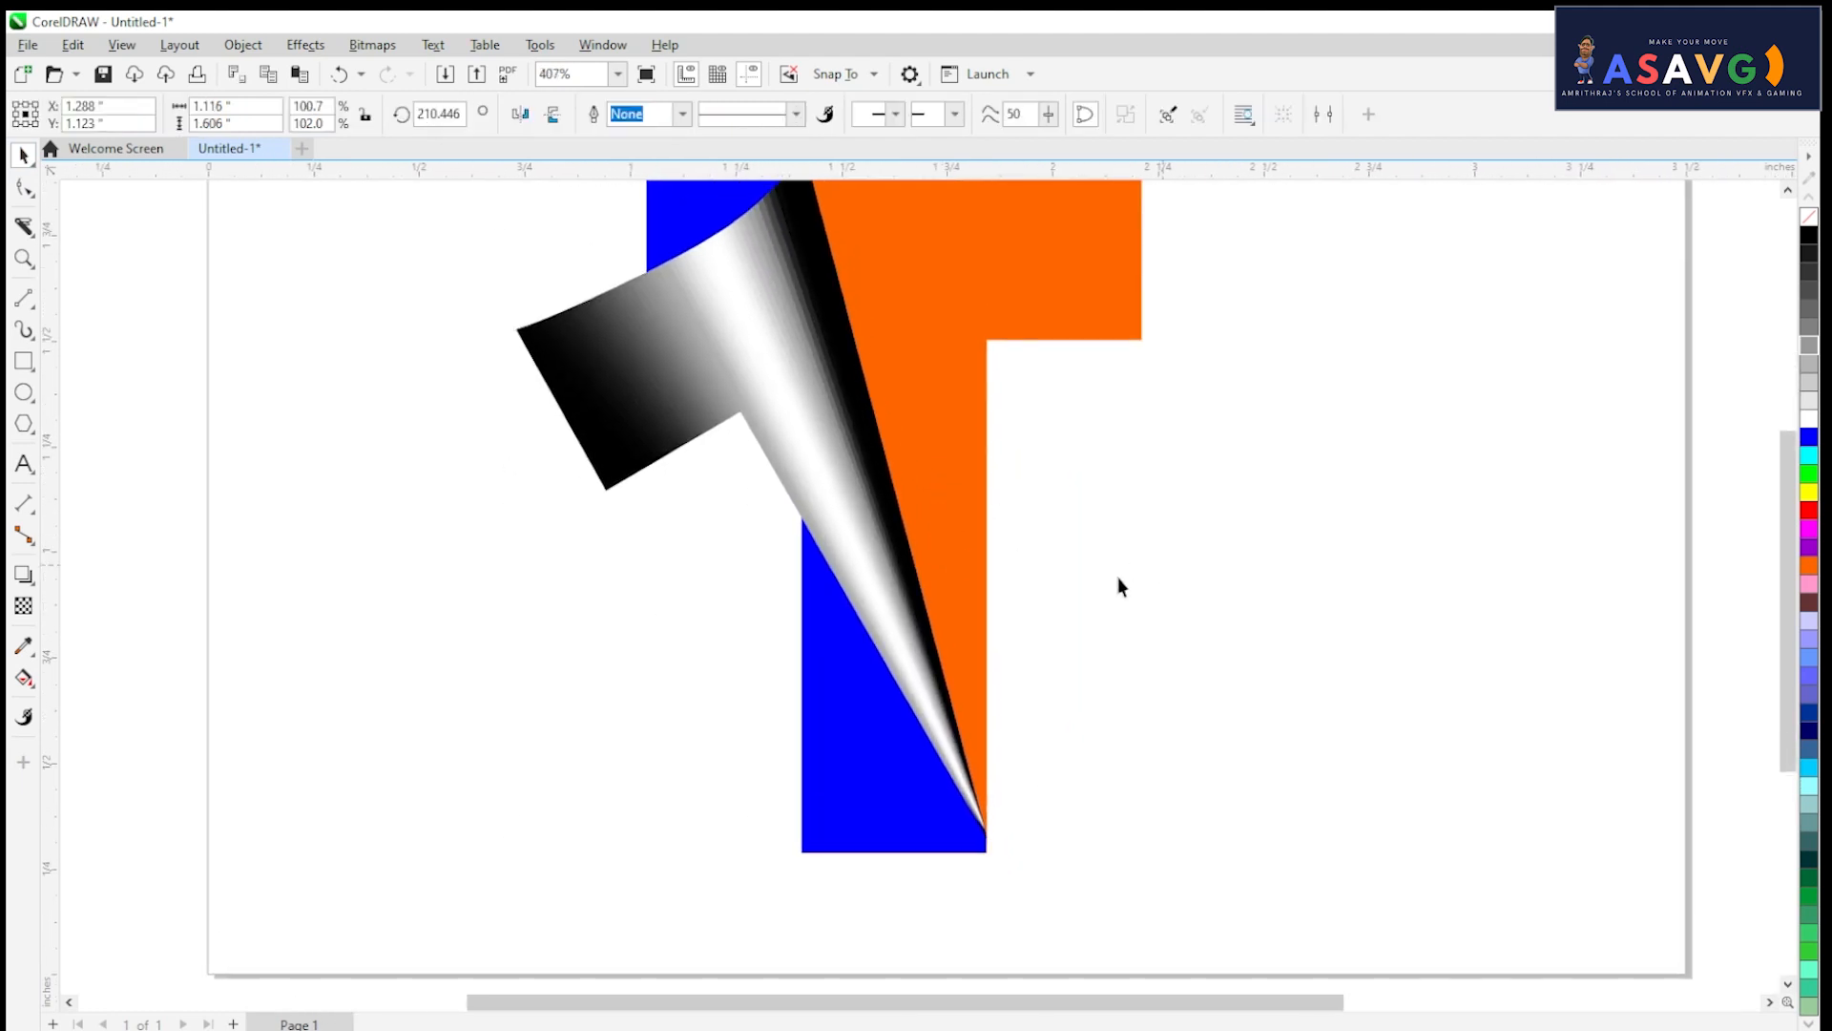
left_click(874, 746)
left_click_drag(856, 787, 719, 793)
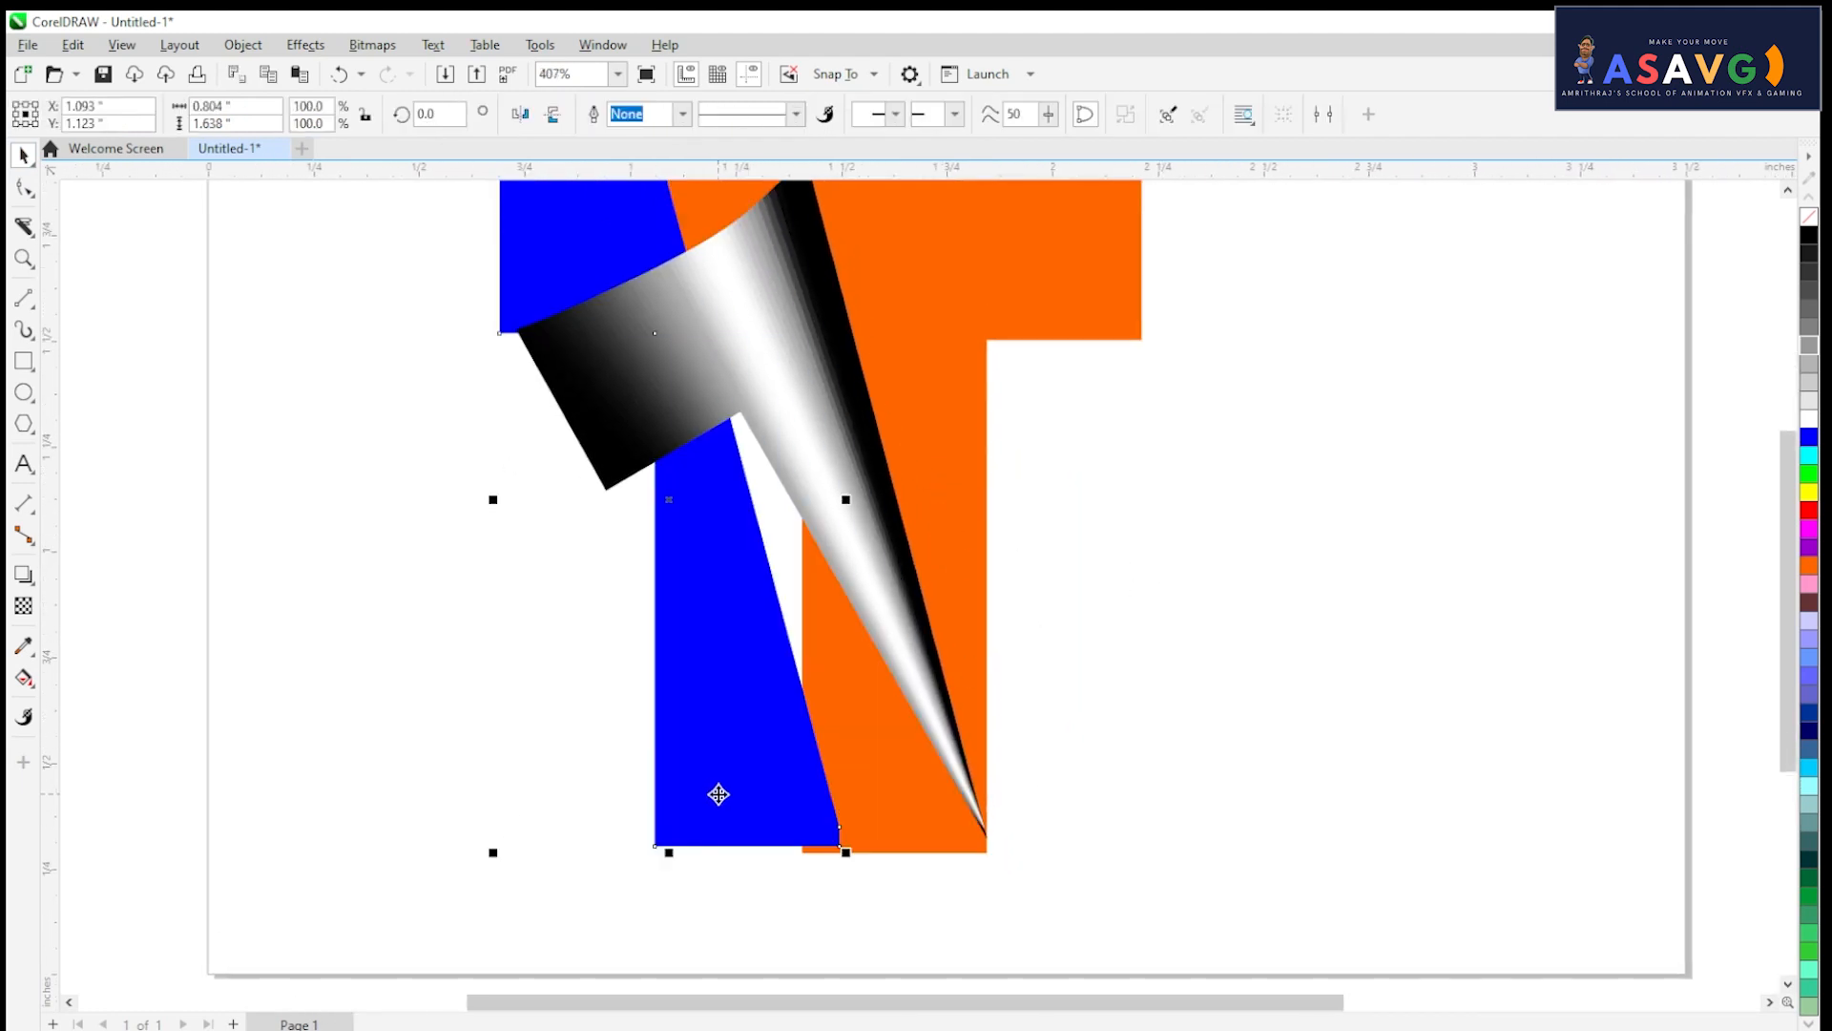
key("ctrl+z")
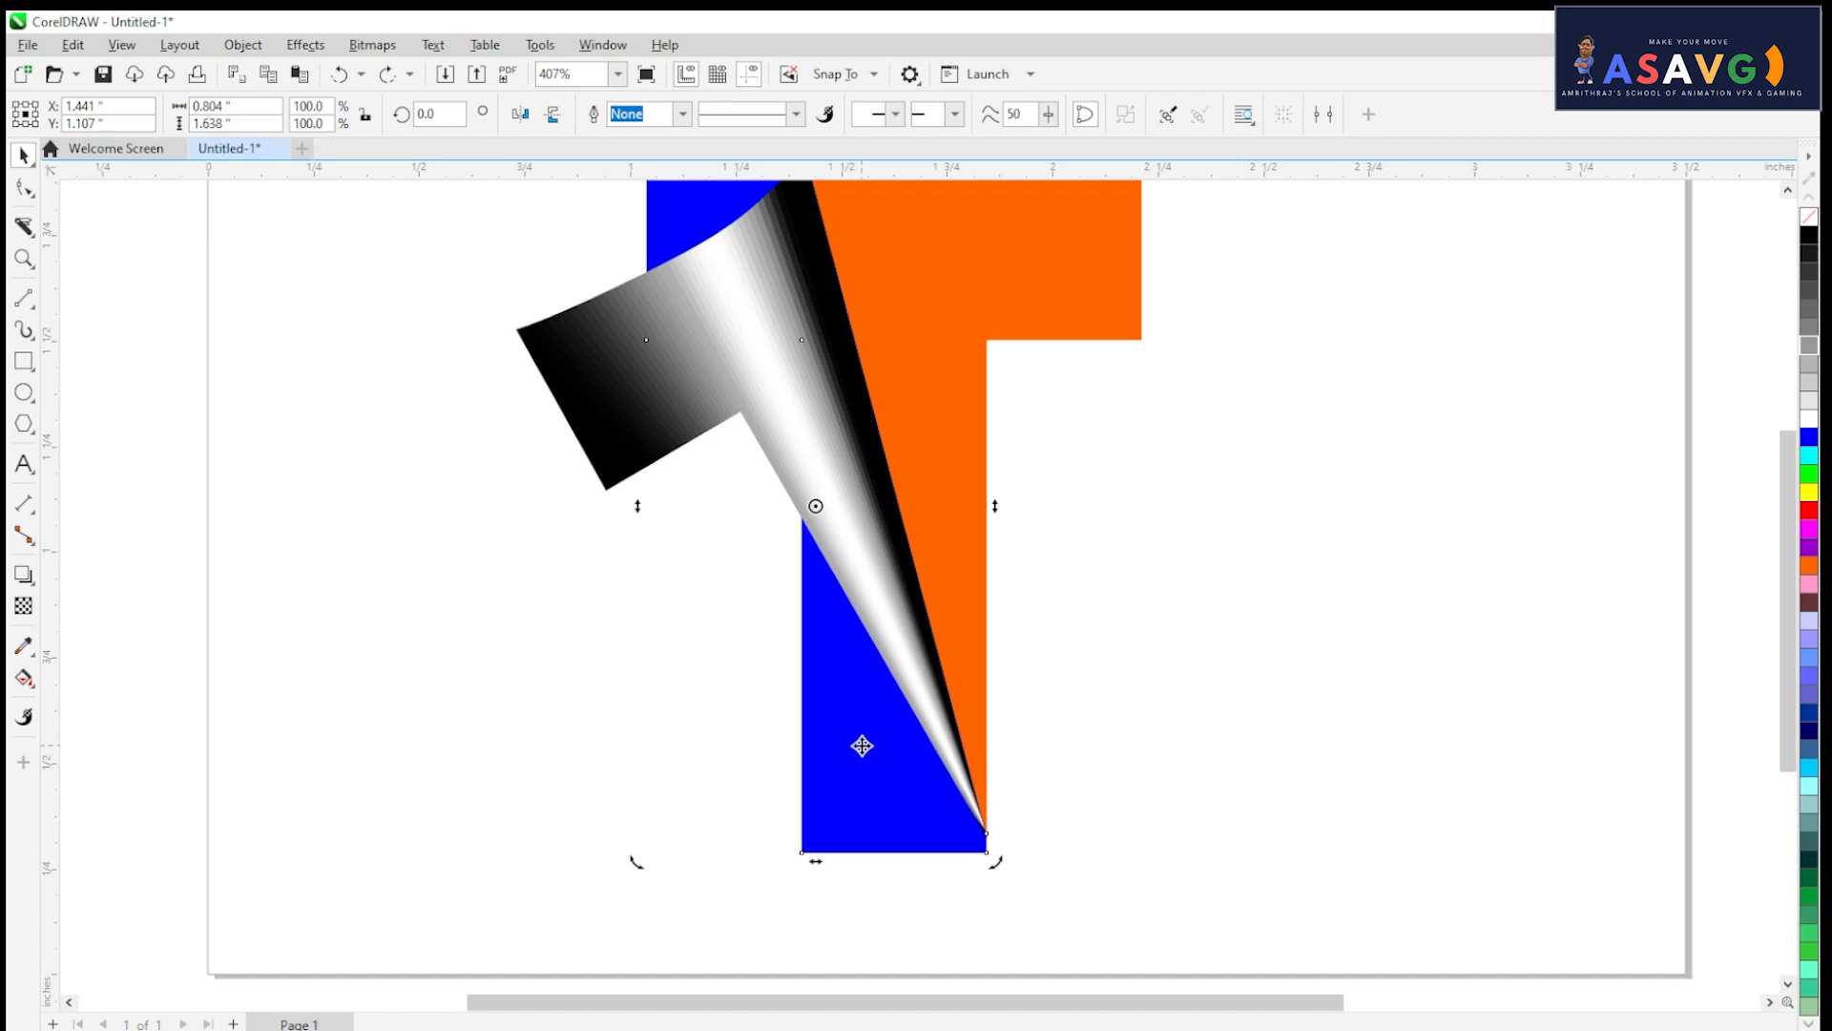
scroll(861, 740, "down", 1)
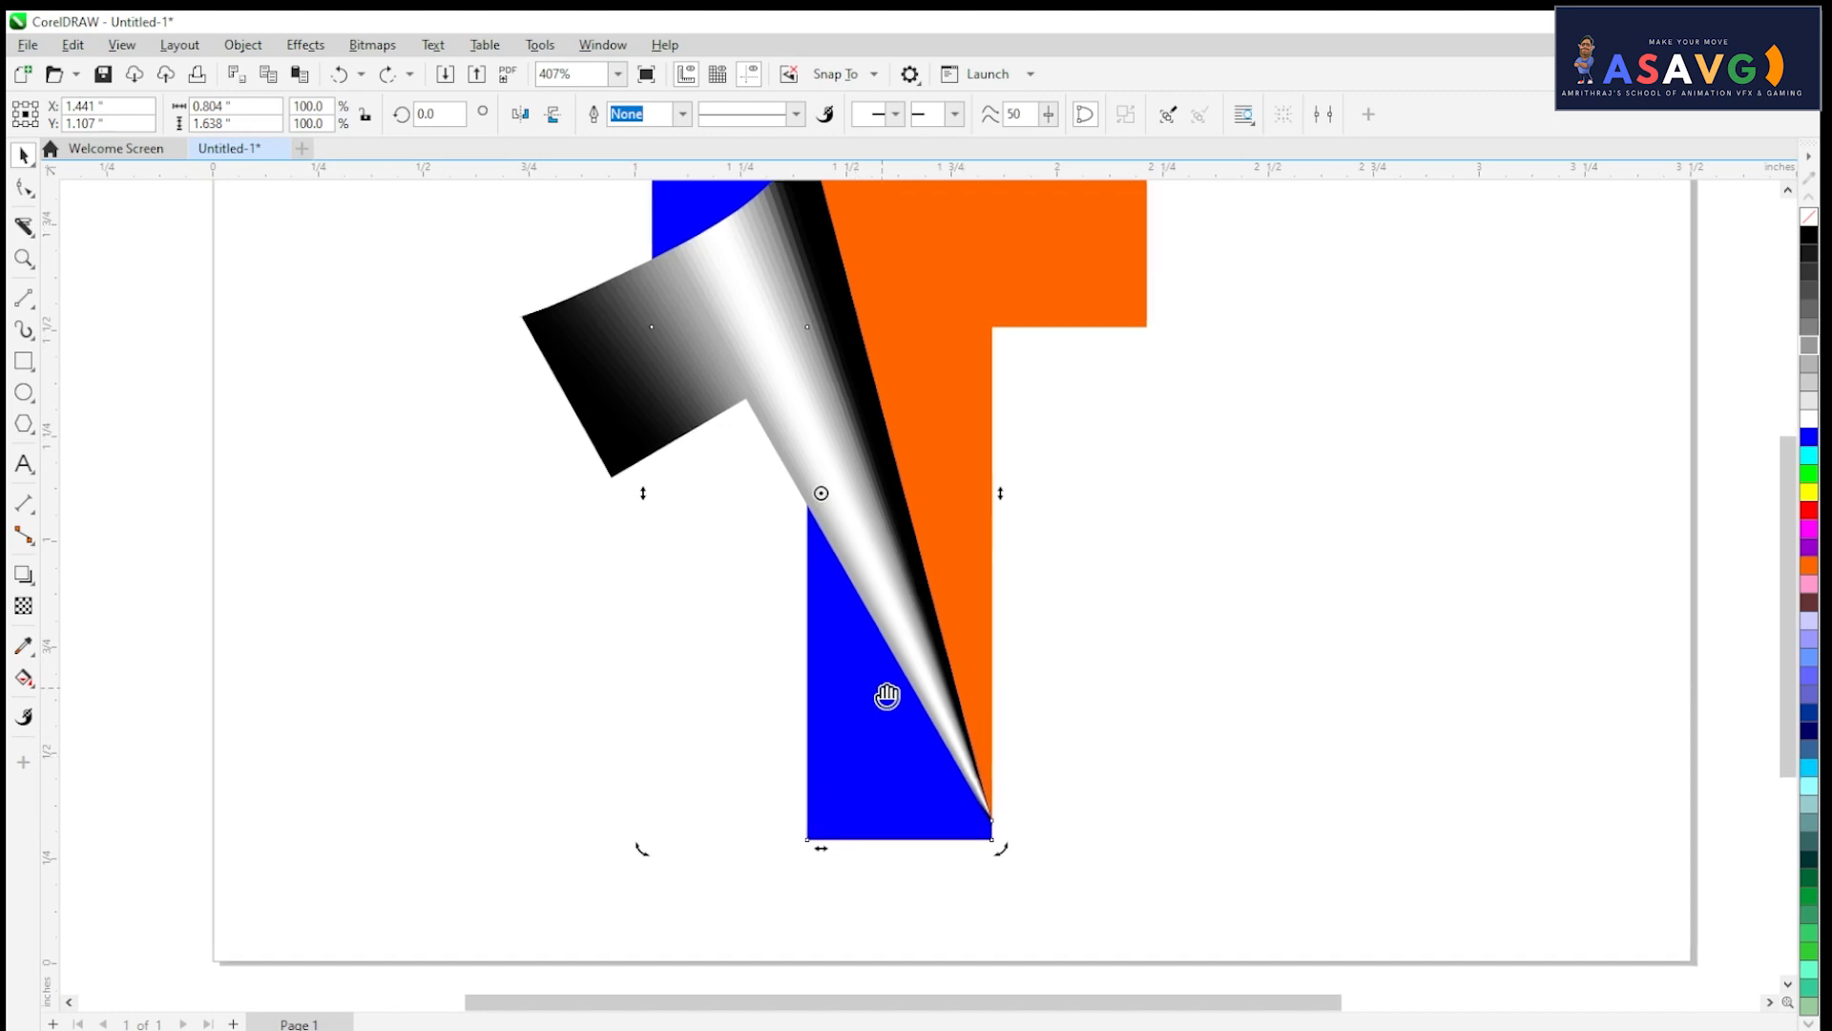
left_click(855, 660)
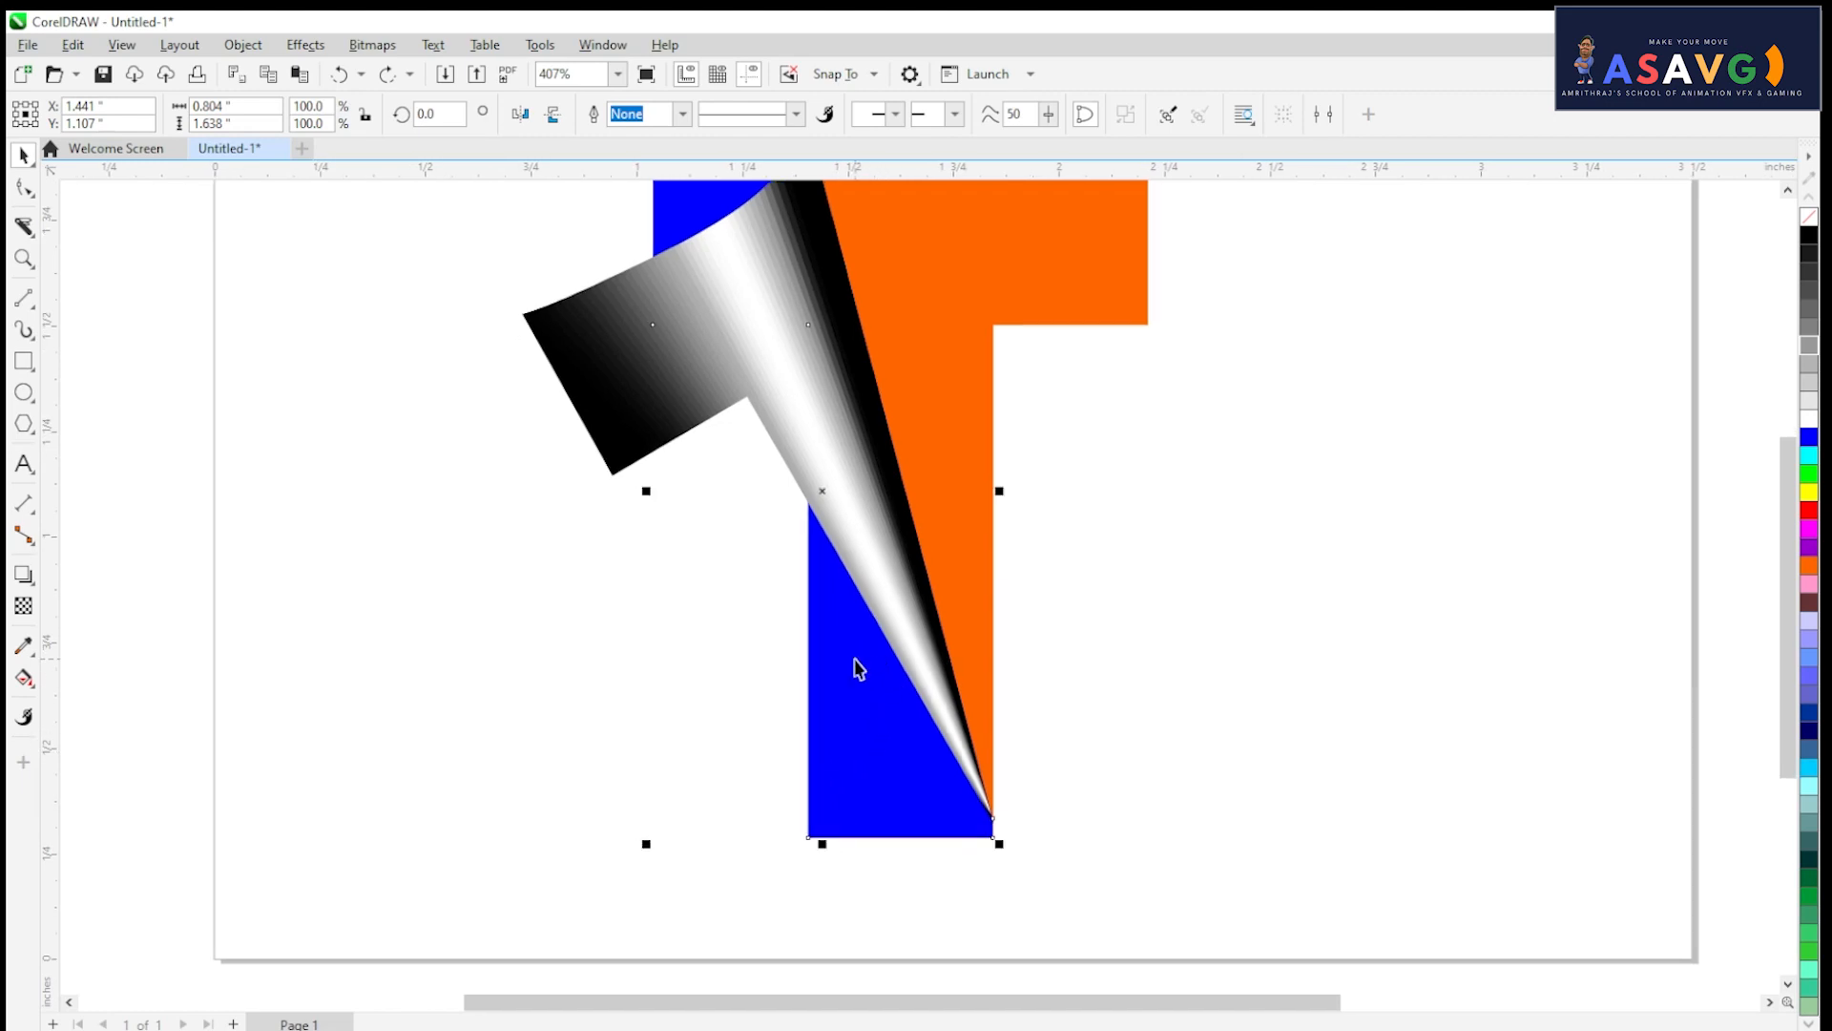
Step: Draw a horizontal two-point line about 0.625 inches long across the leg where the folded piece meets its blue outer edge
scroll(747, 565, "up", 2)
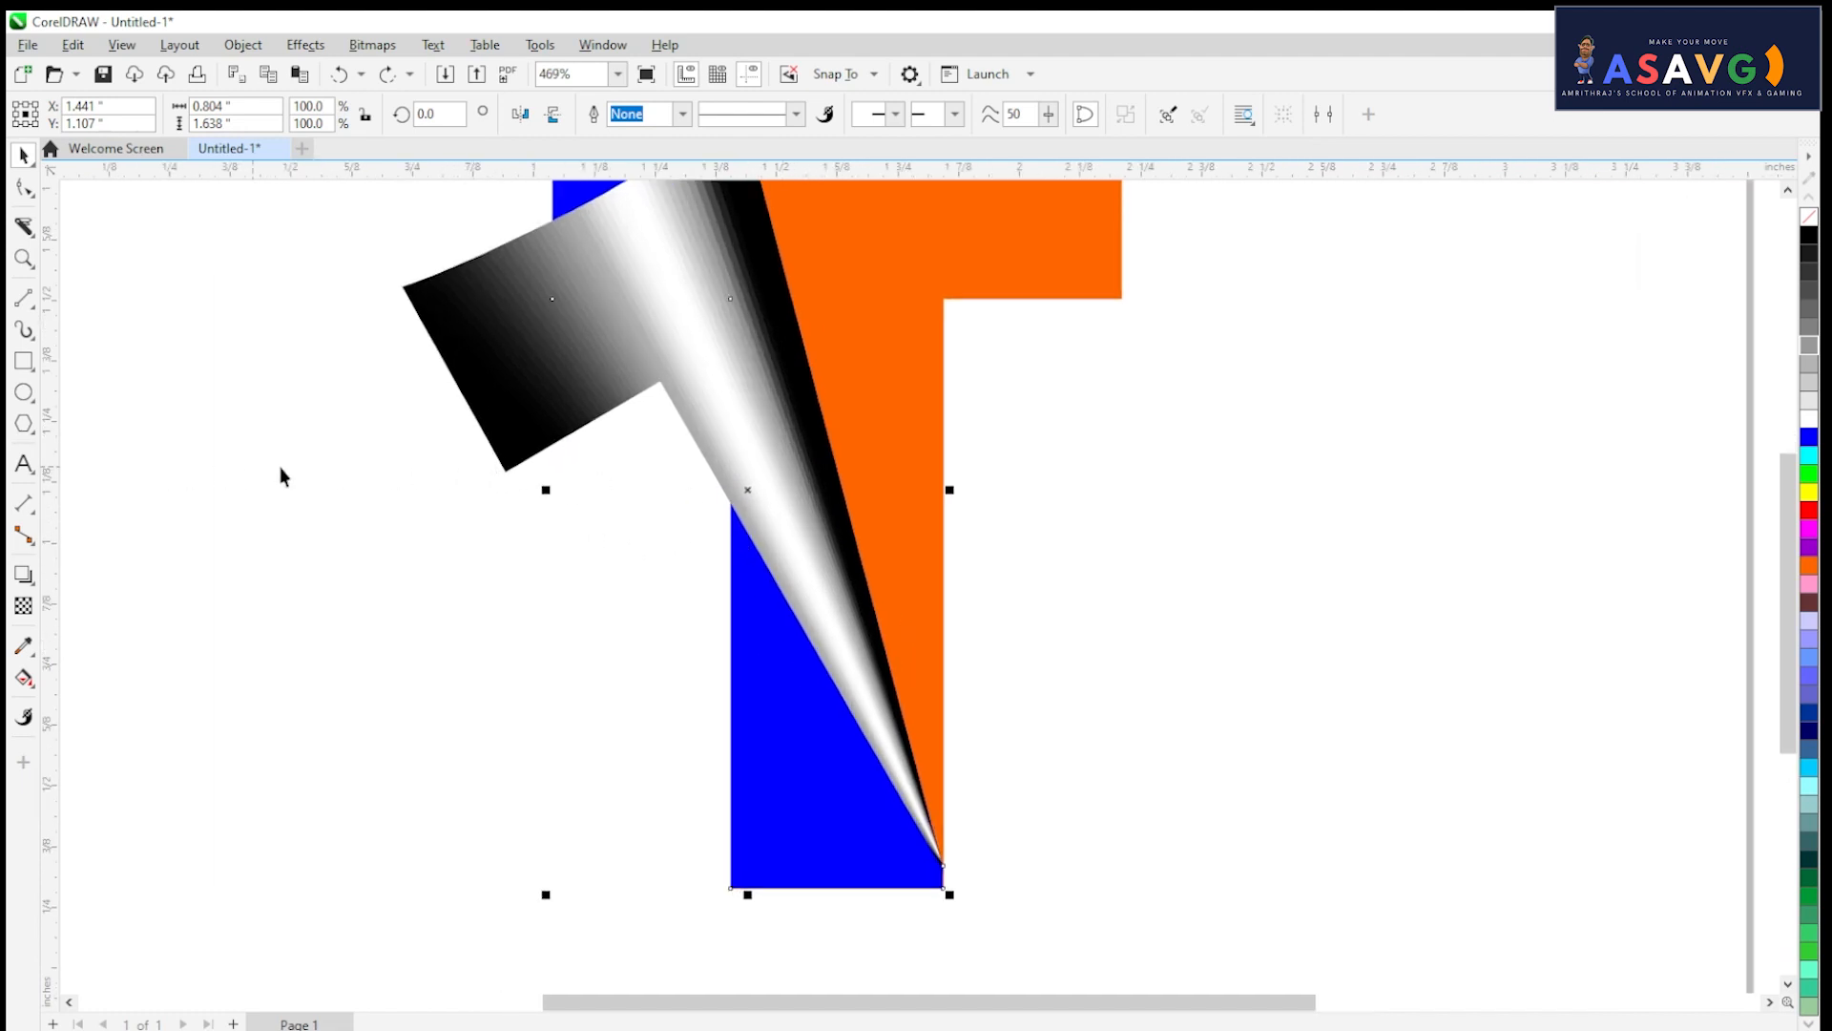
scroll(281, 474, "up", 1)
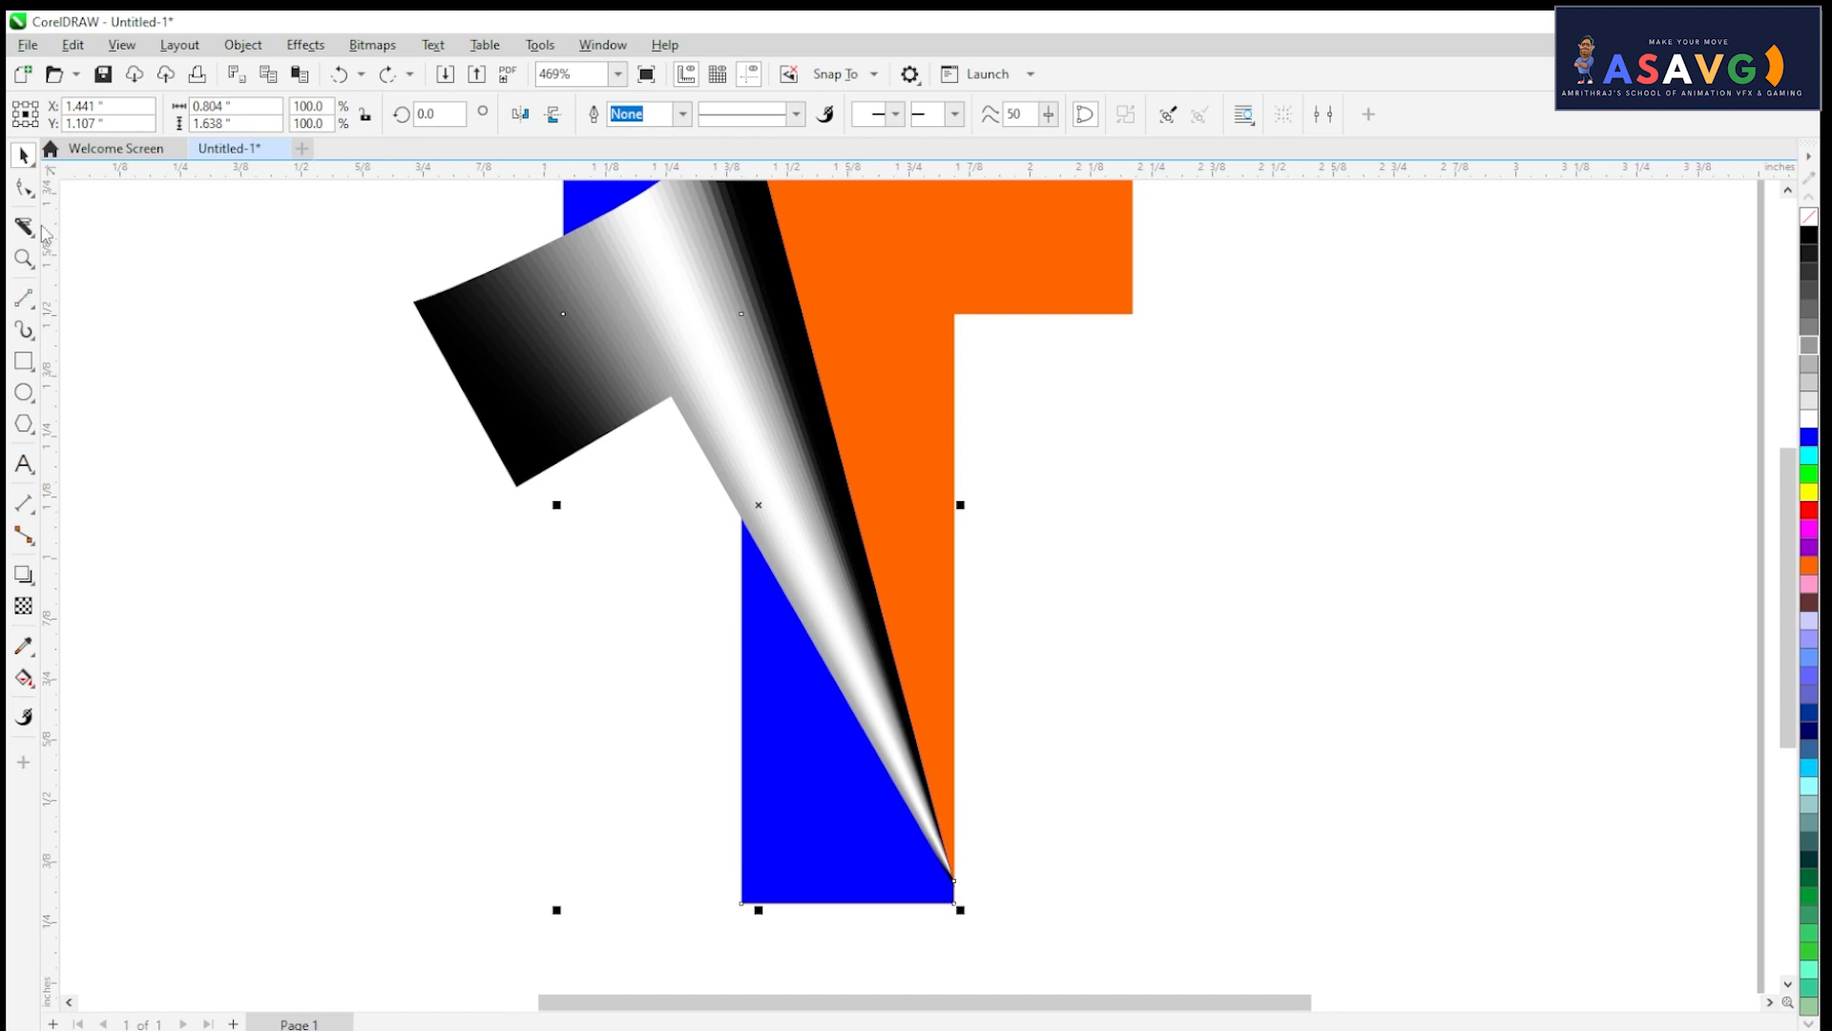
left_click(31, 305)
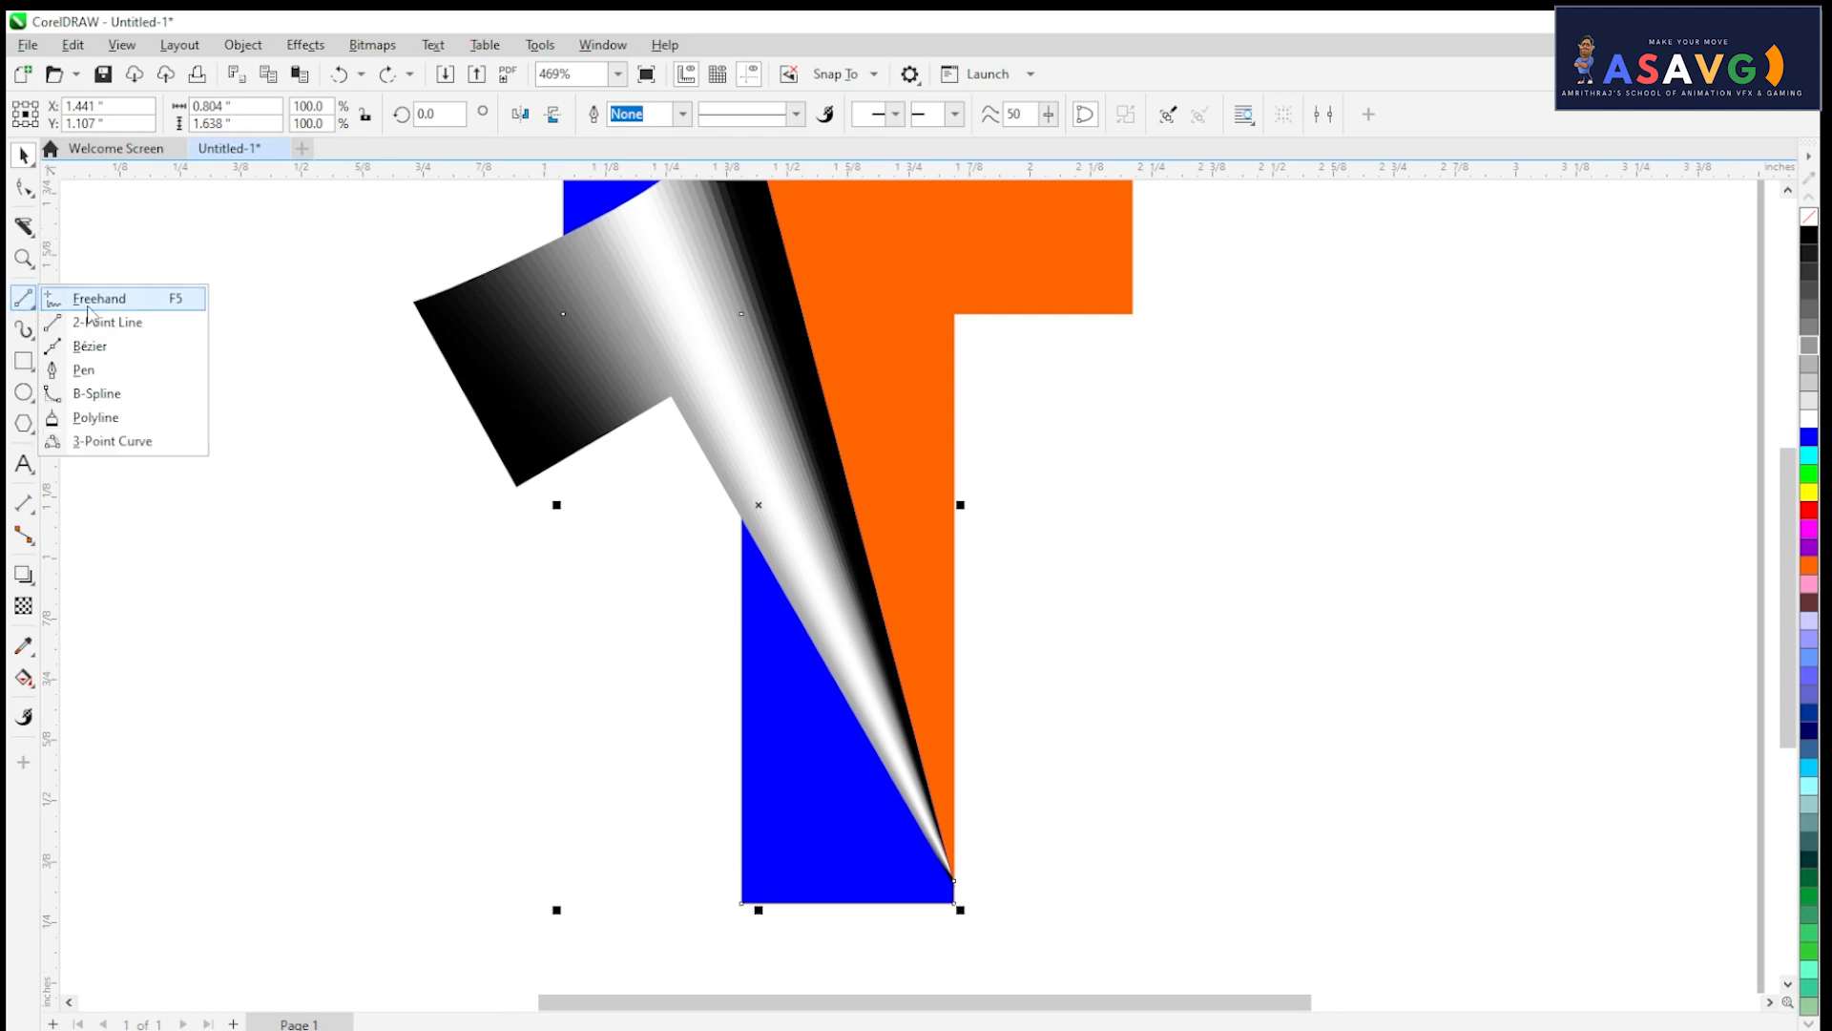
left_click(110, 315)
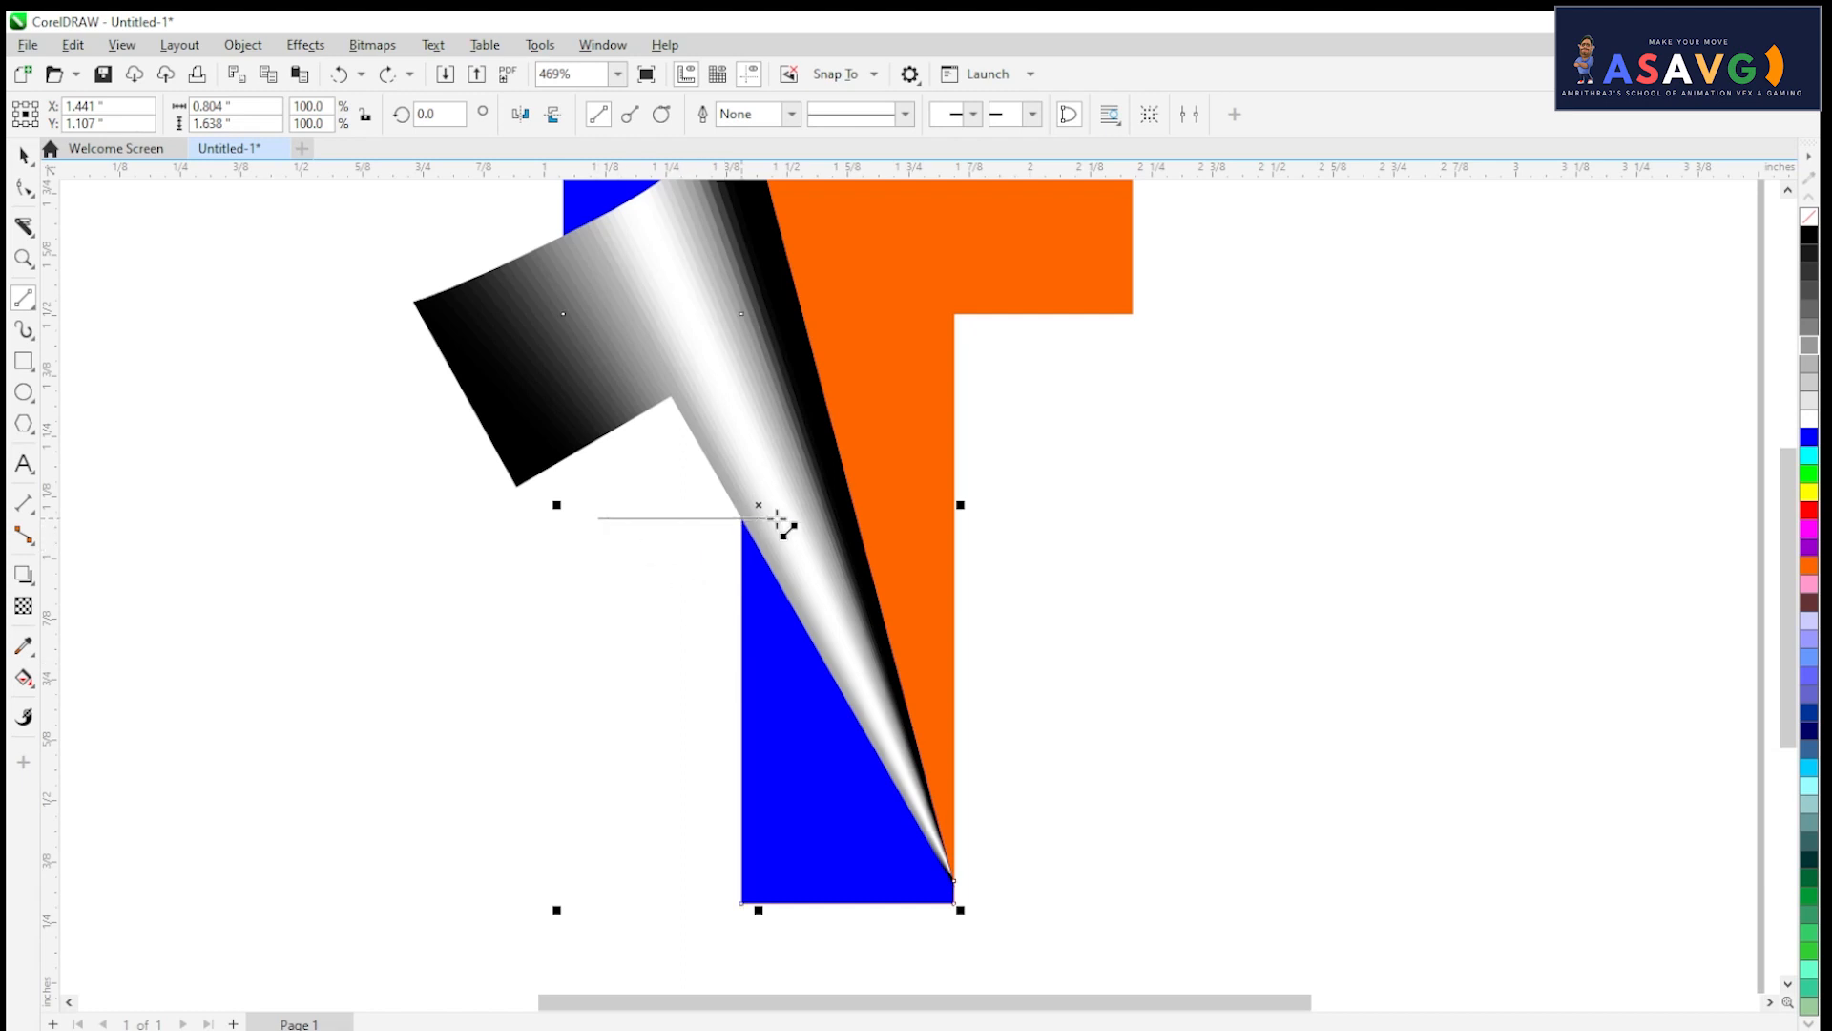
left_click_drag(778, 519, 908, 518)
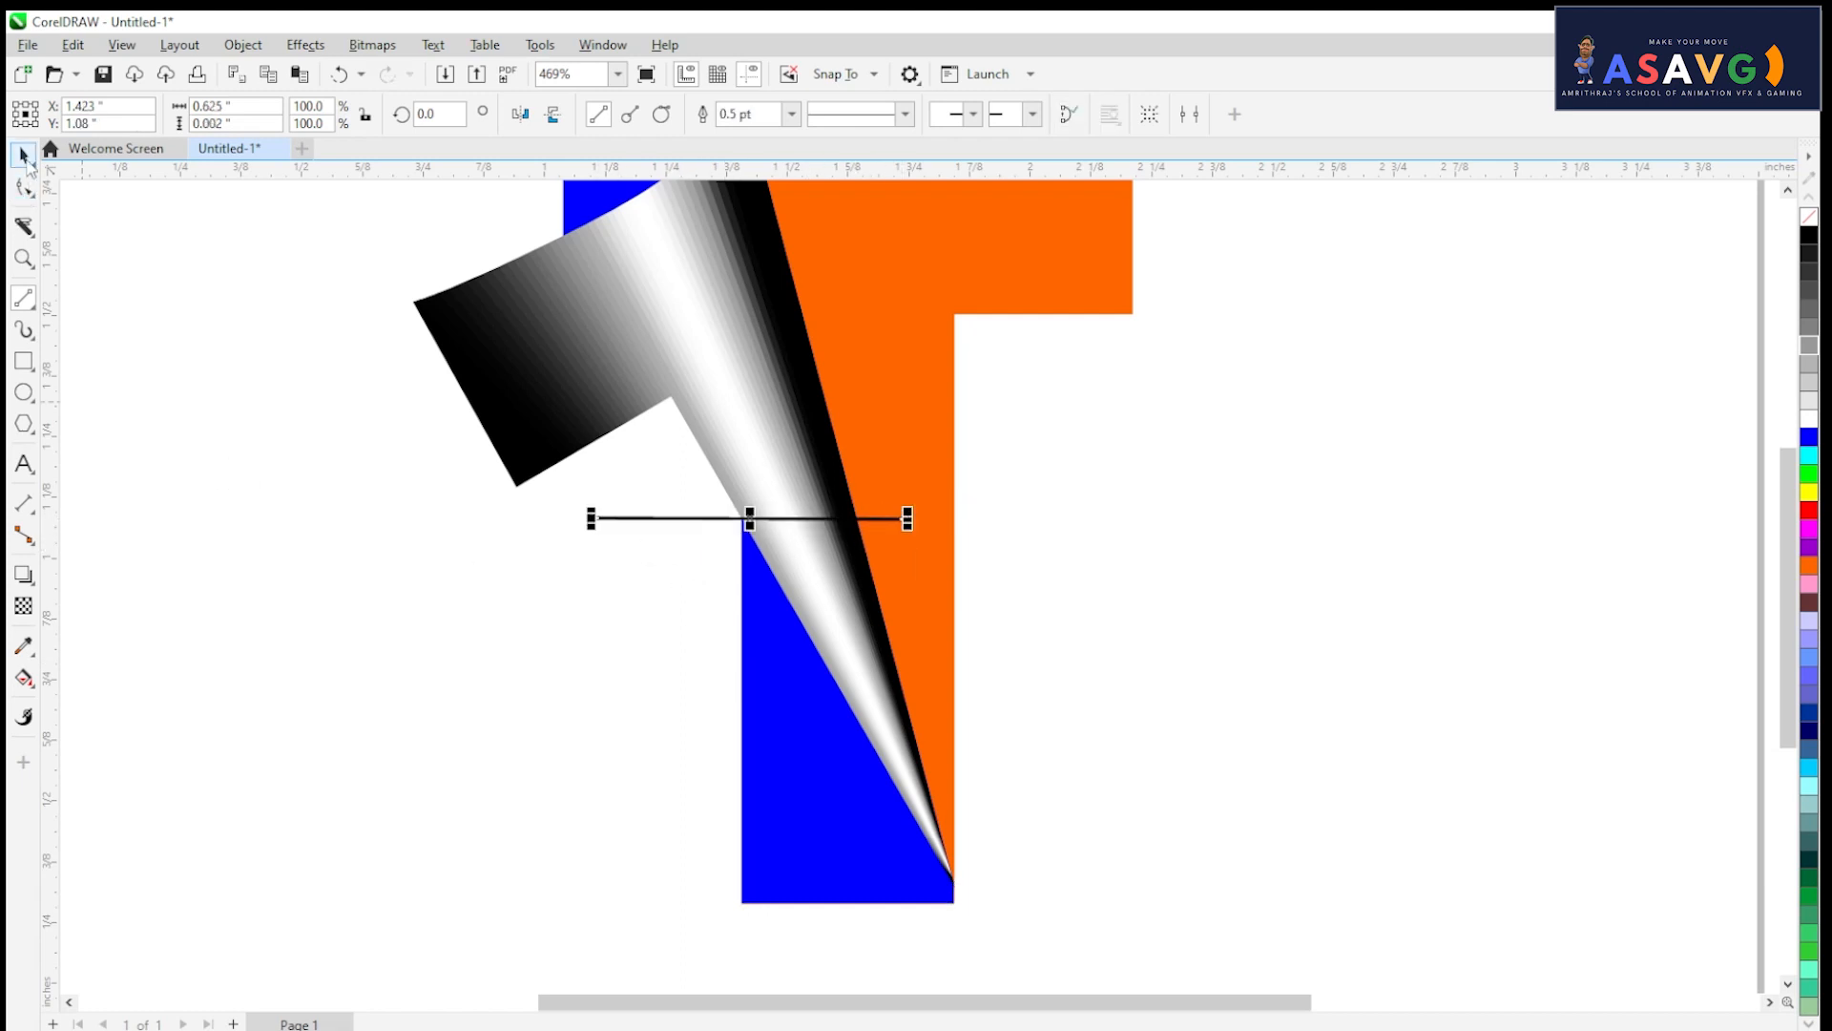
Step: Smart Fill the blue area of the lower leg with black and a 0.5 pt outline, and delete the horizontal helper line
left_click(24, 689)
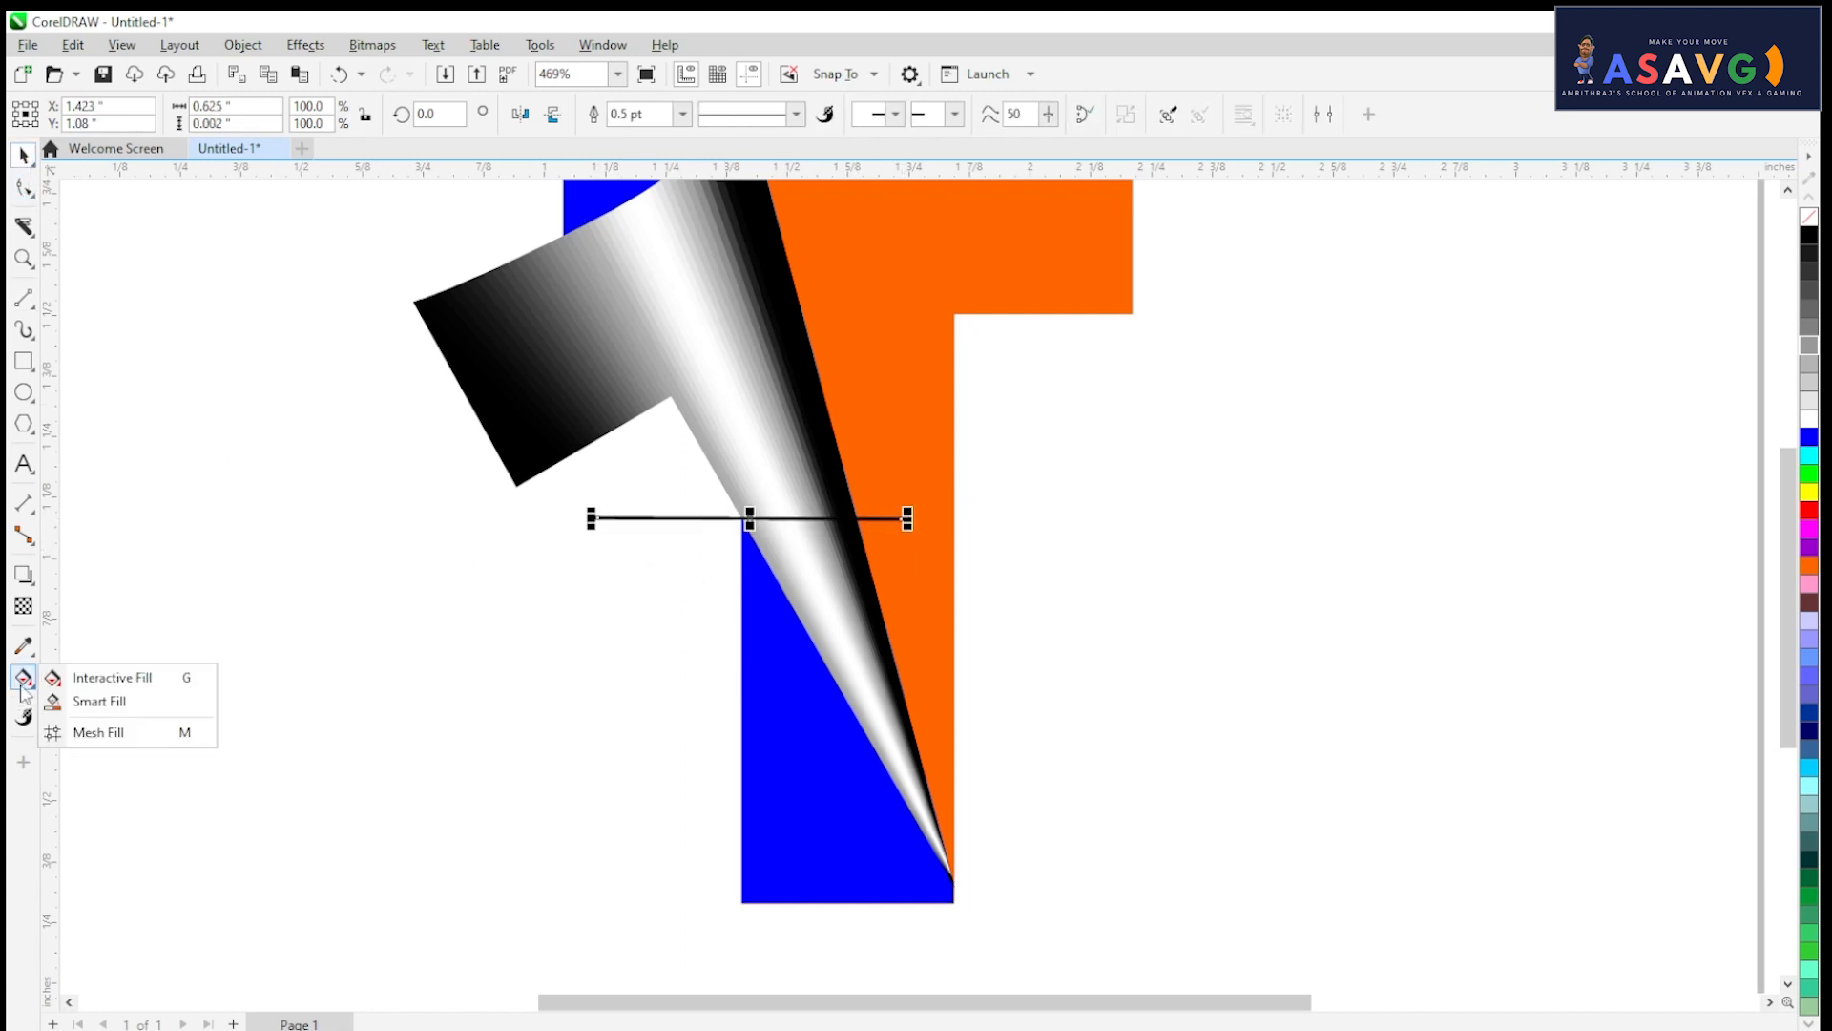
left_click(105, 701)
left_click(830, 735)
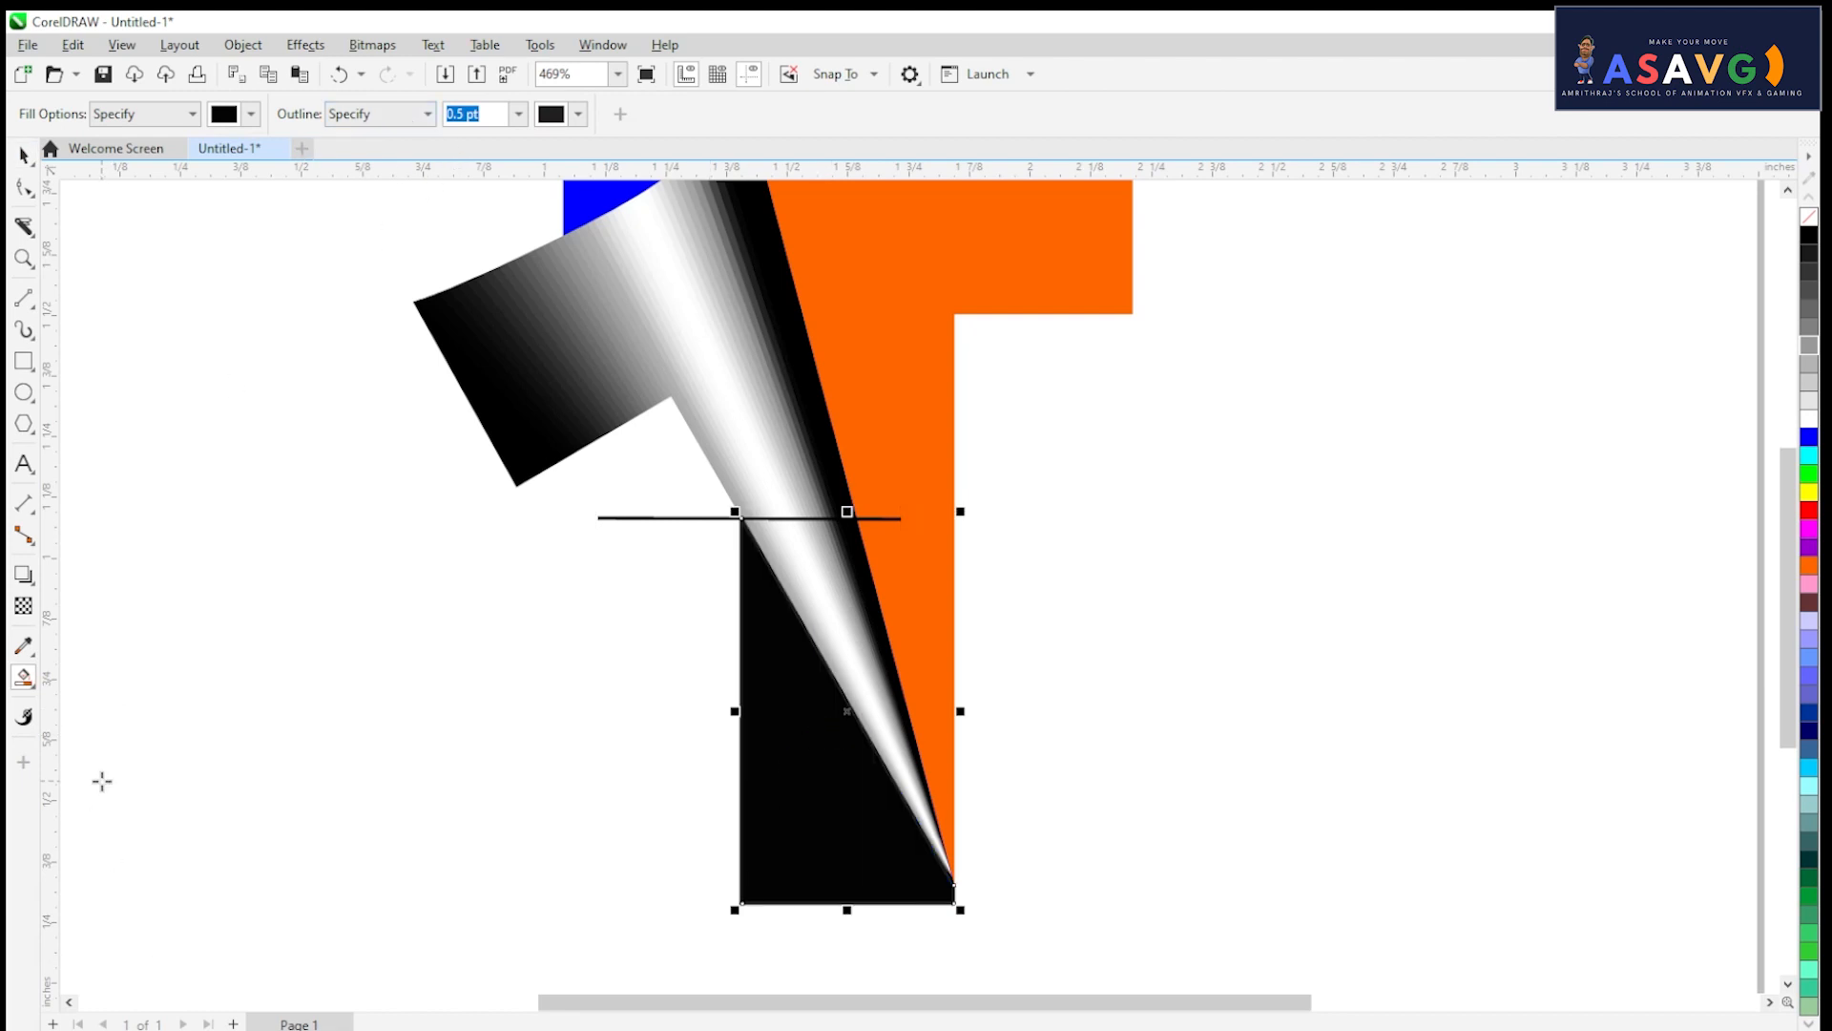
left_click(24, 154)
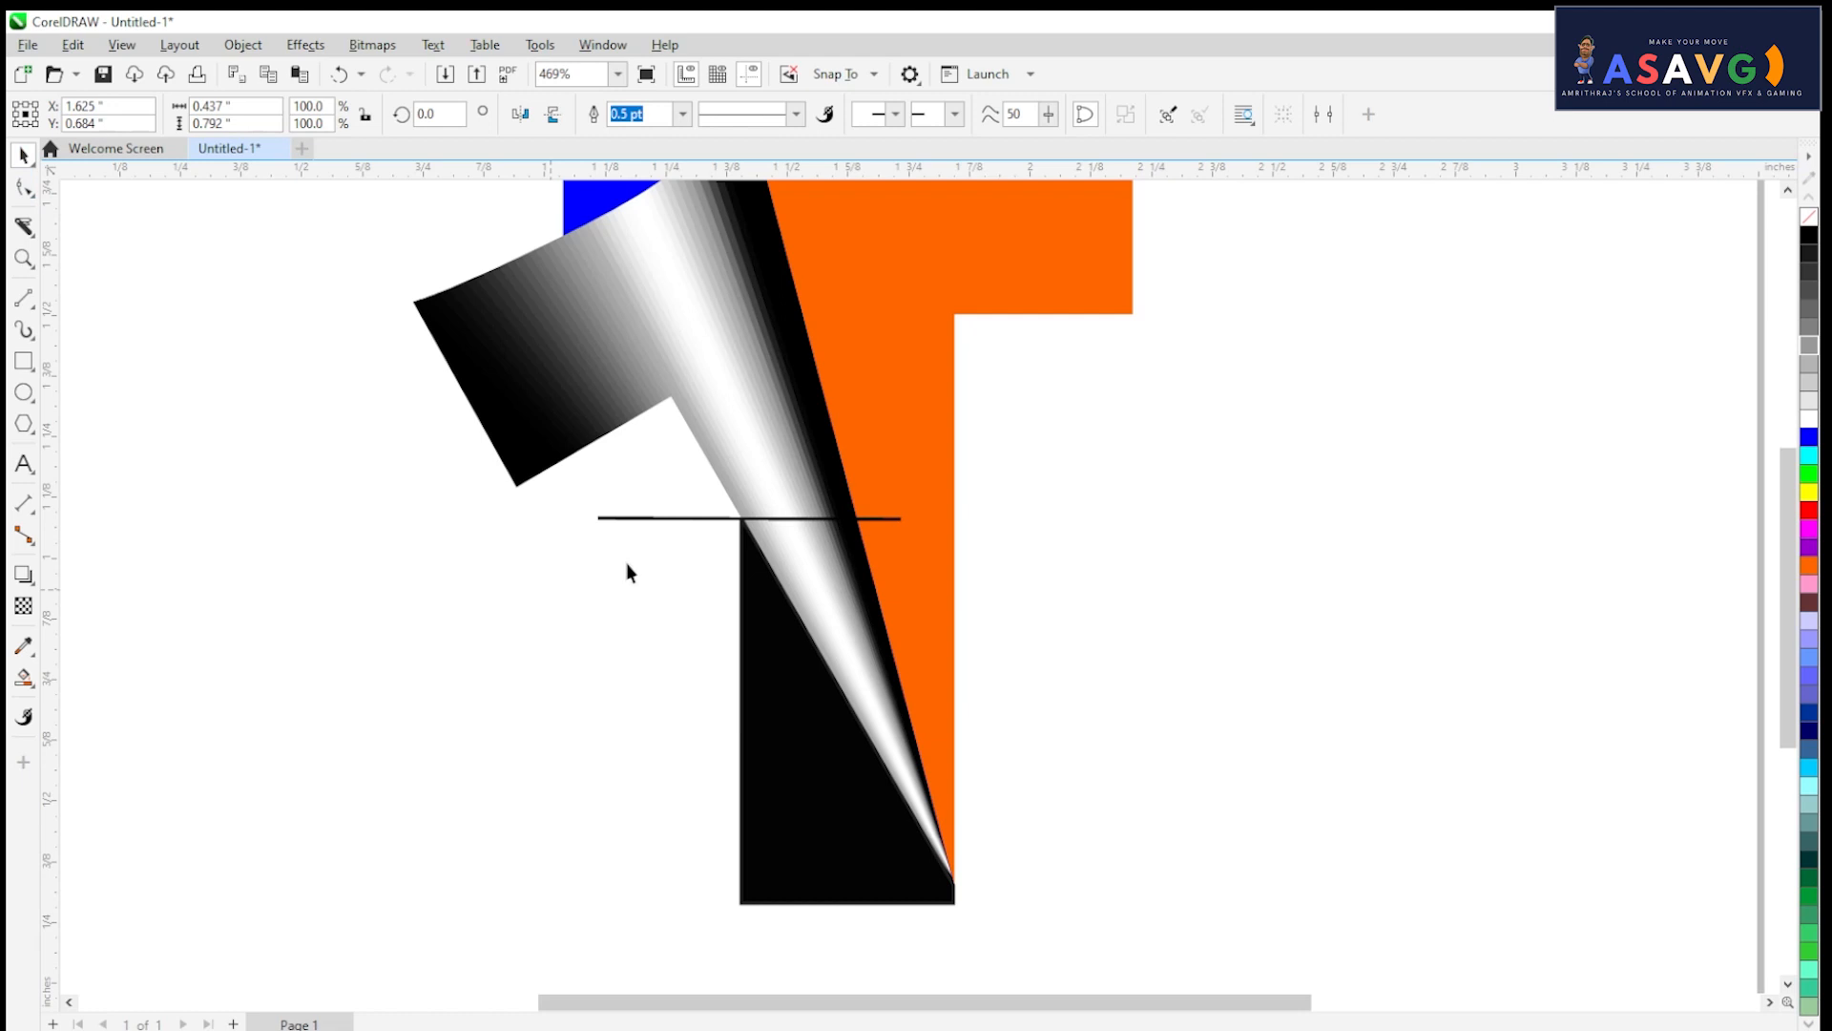
left_click(672, 519)
key("Delete")
scroll(679, 519, "up", 3)
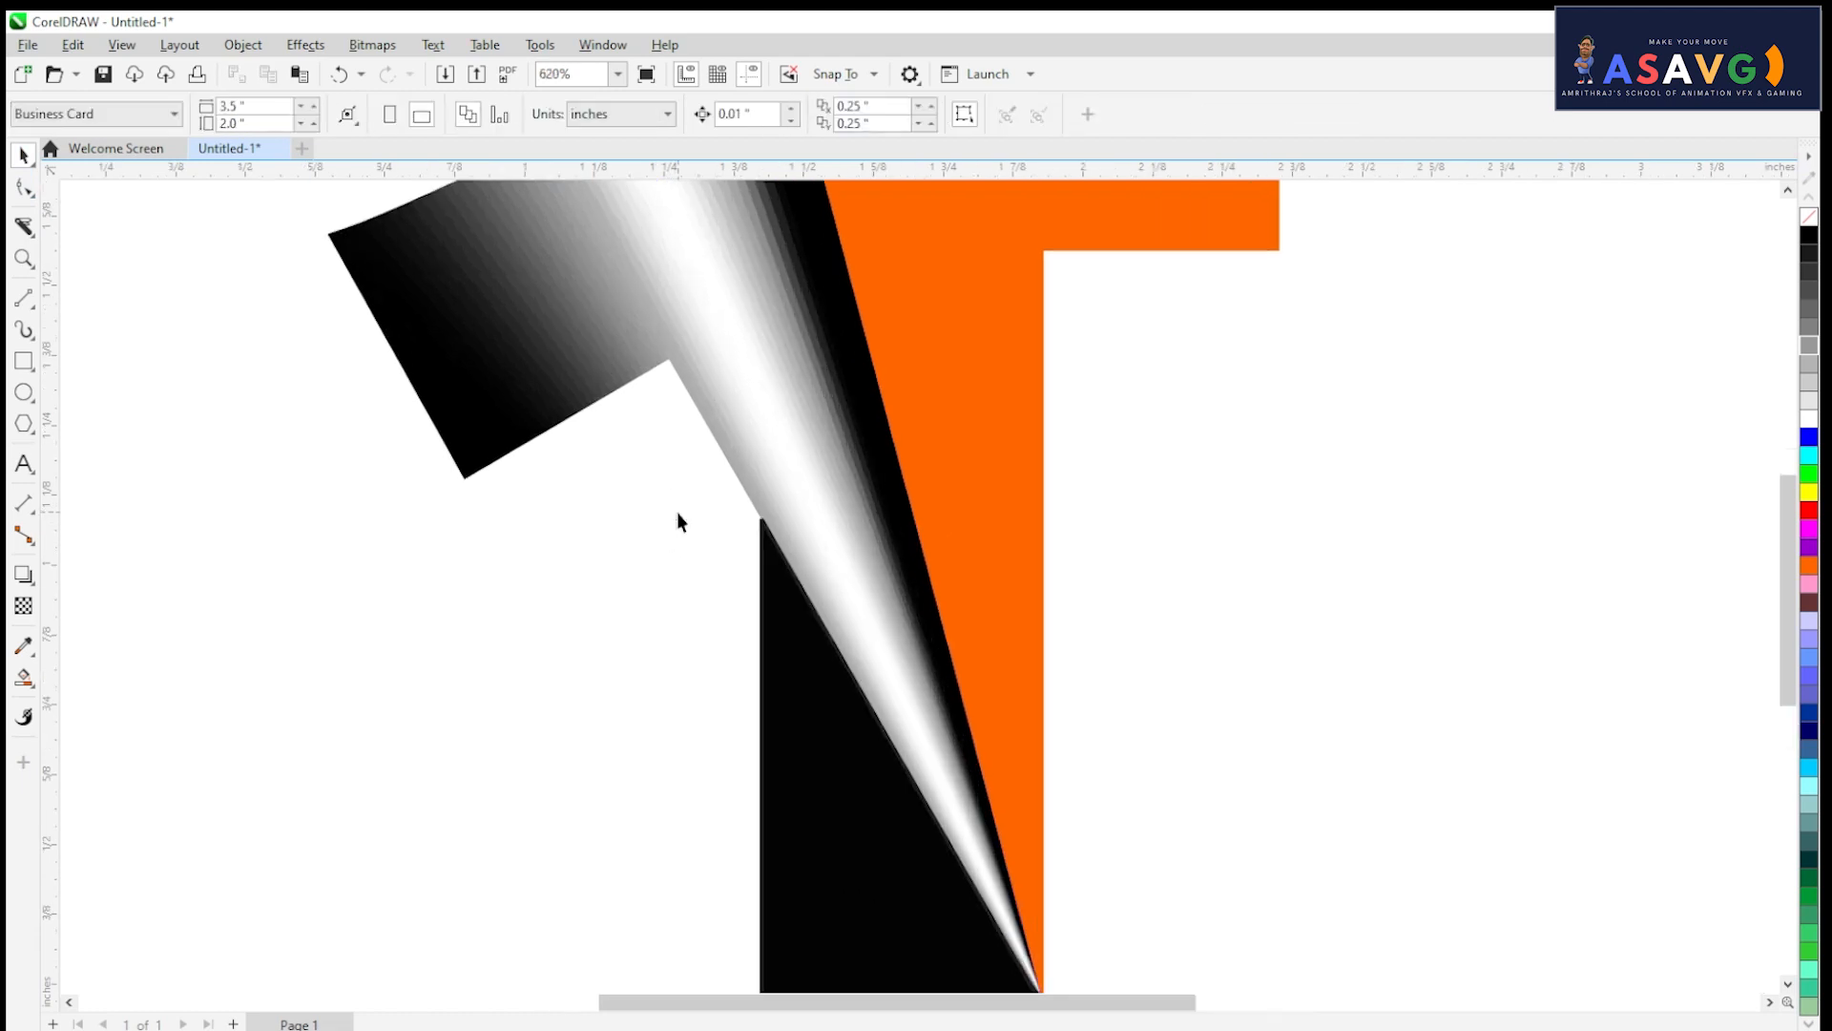
Step: Give the black leg shape a linear transparency running from opaque at its outer edge to fully transparent at the fold
left_click(783, 563)
scroll(806, 572, "down", 2)
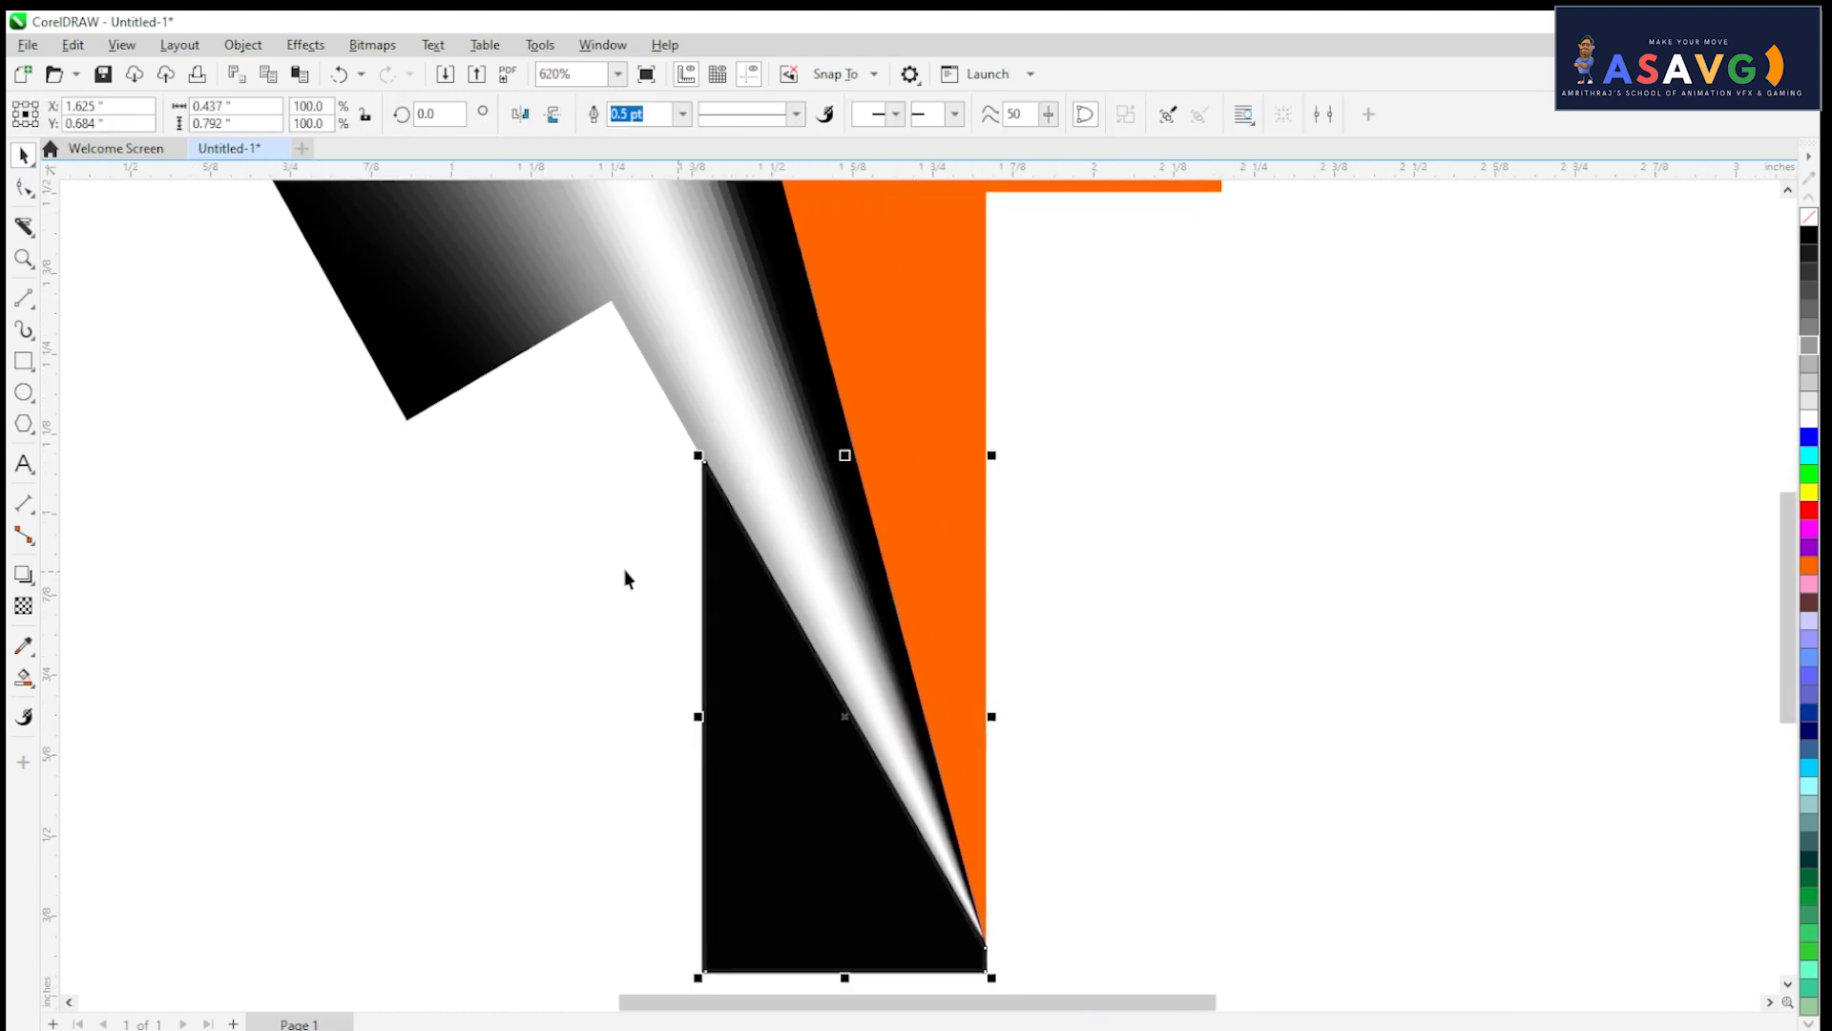
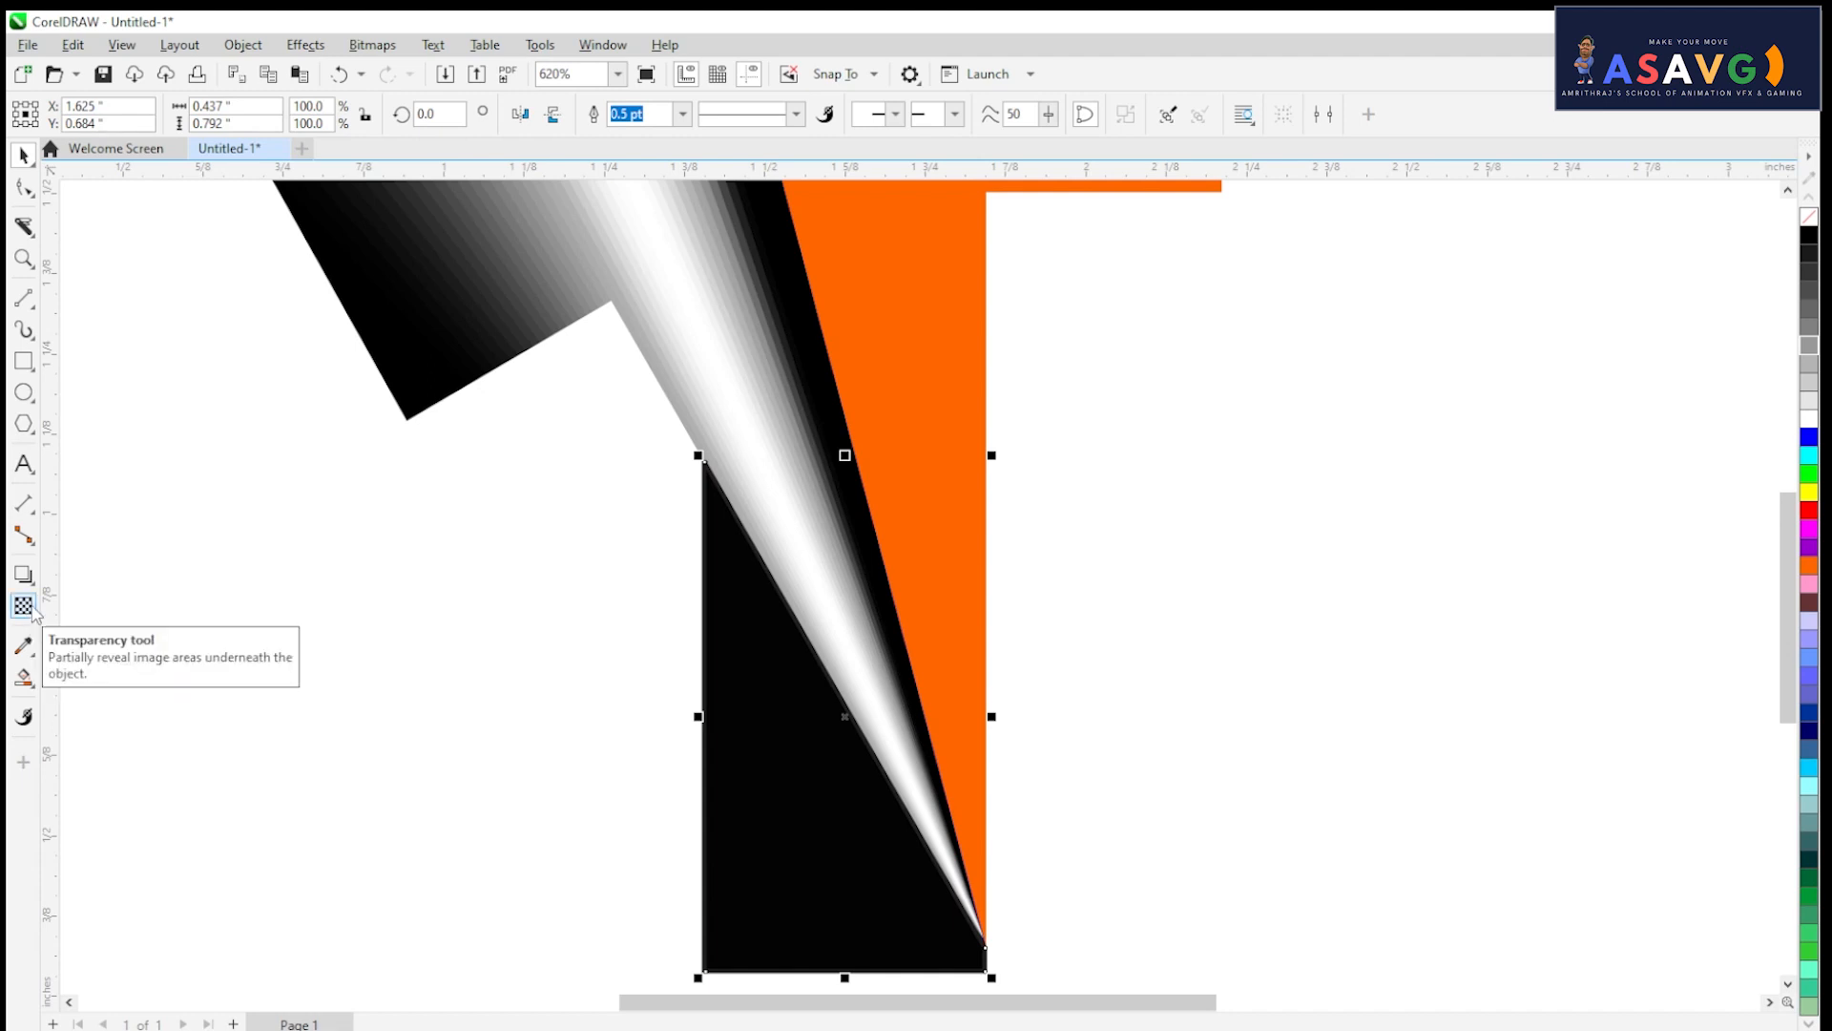
left_click(32, 613)
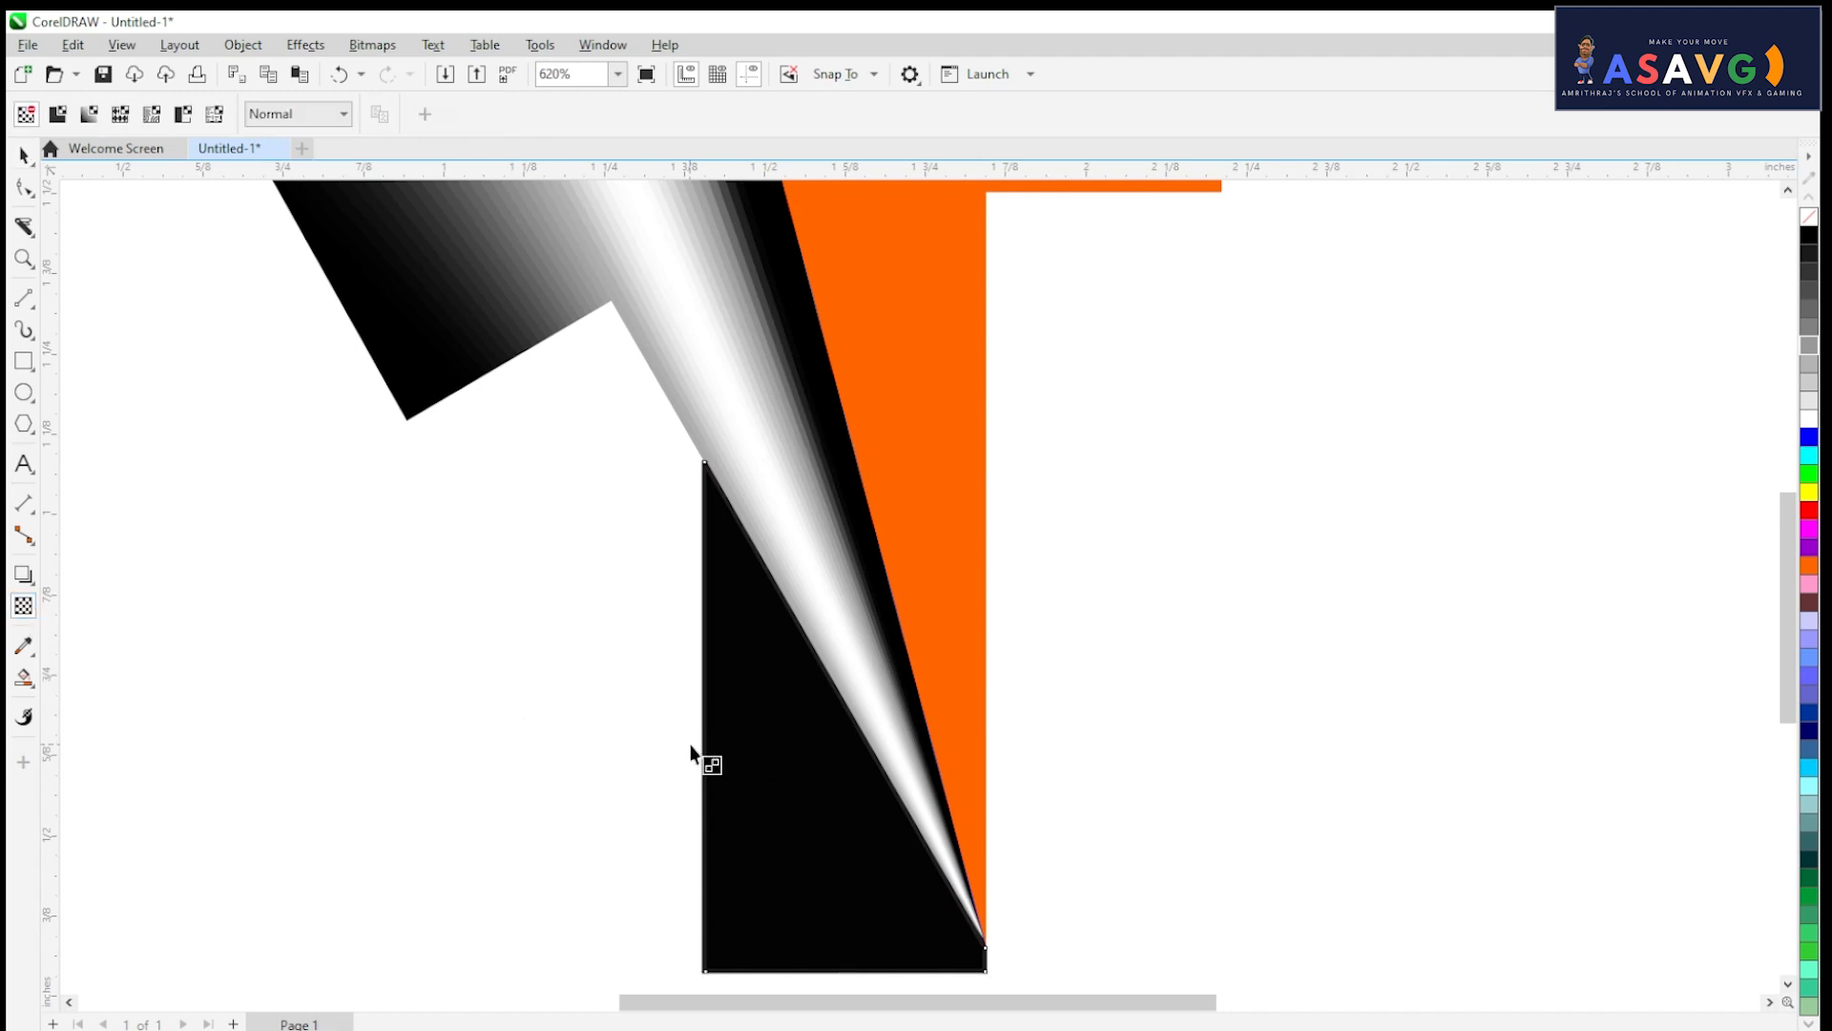
left_click_drag(689, 744, 1031, 745)
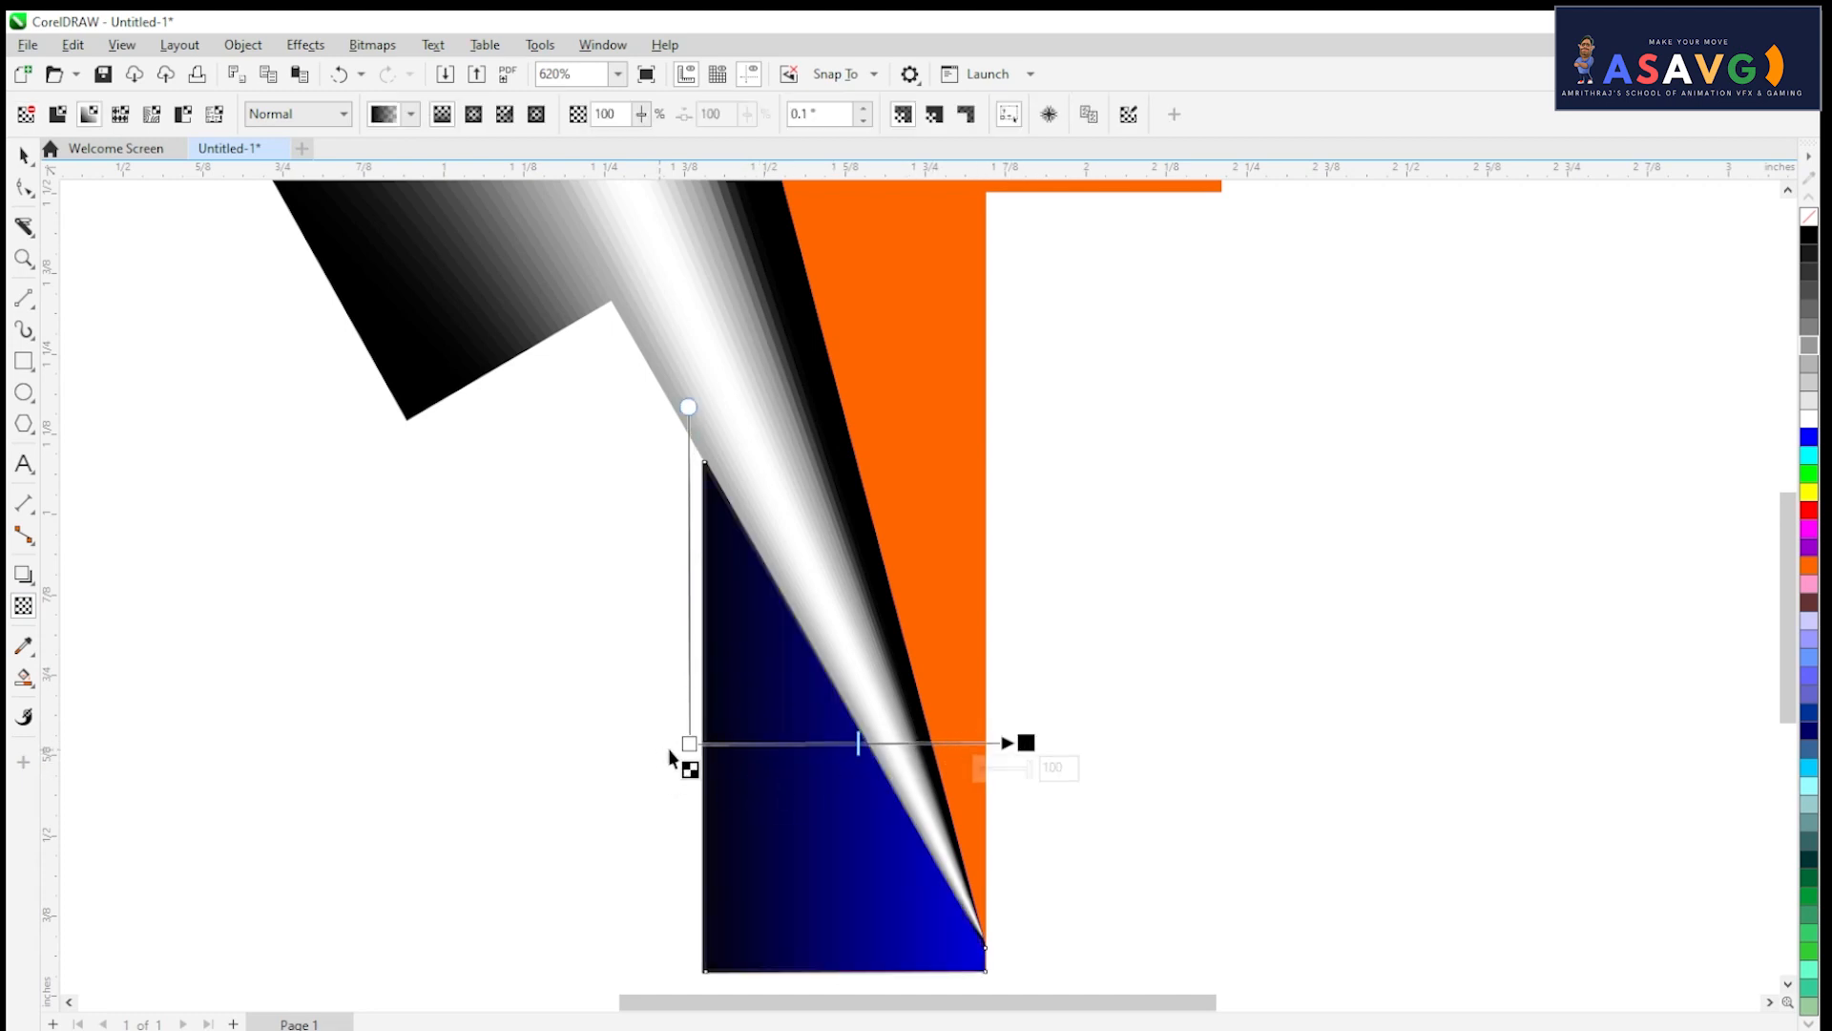
mouse_move(688, 743)
left_mouse_down()
mouse_move(807, 741)
mouse_move(663, 736)
left_mouse_up()
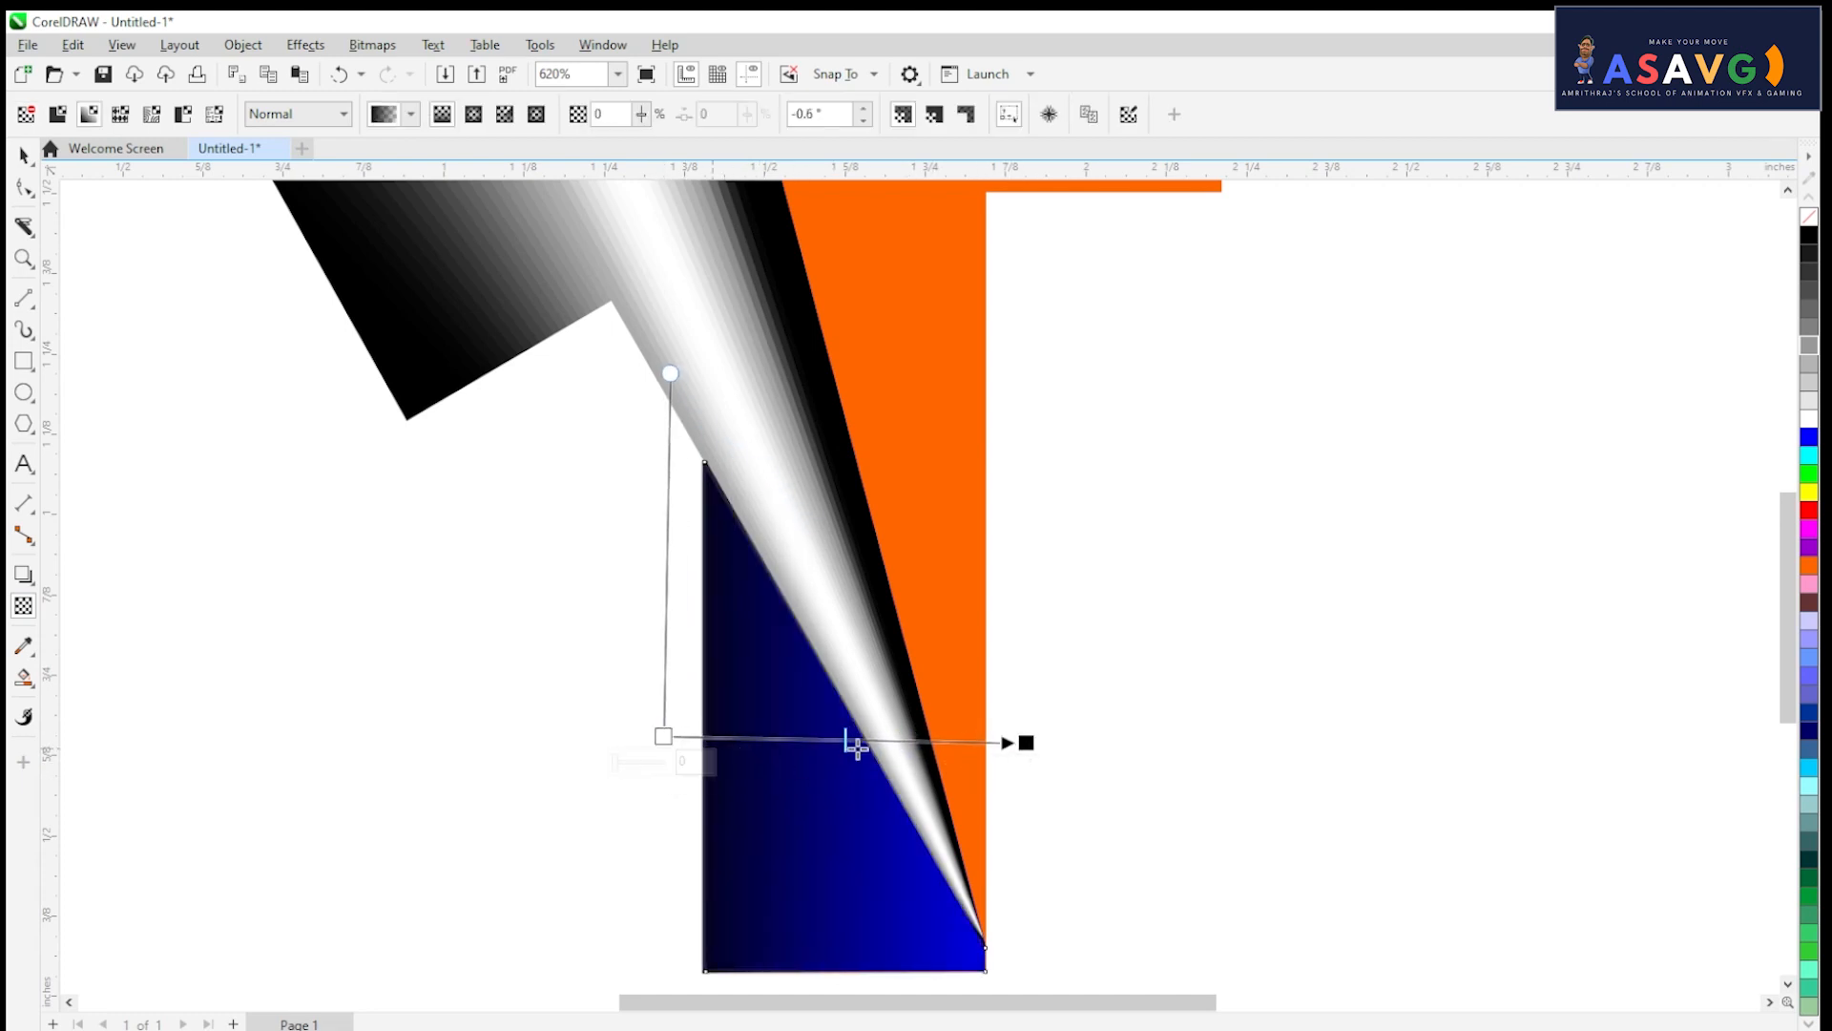
left_click_drag(1026, 743, 858, 730)
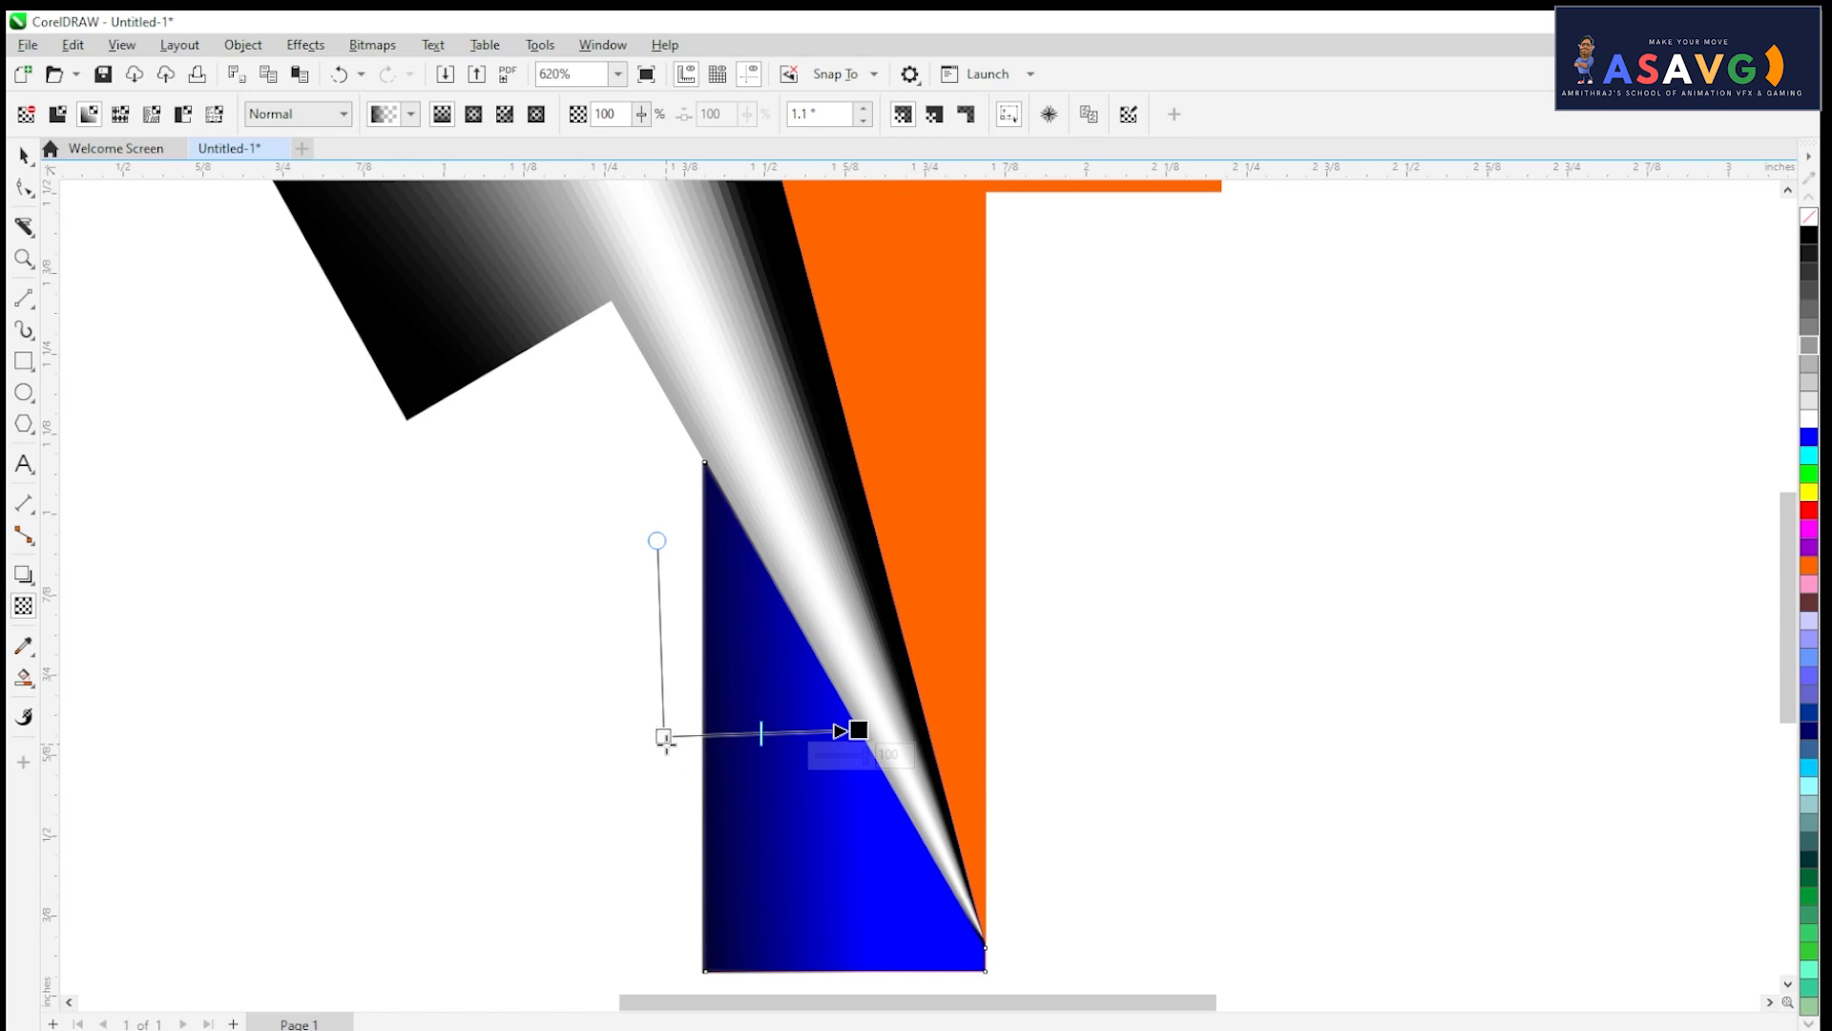
left_click_drag(665, 736, 968, 730)
key("ctrl+z")
key("ctrl+z")
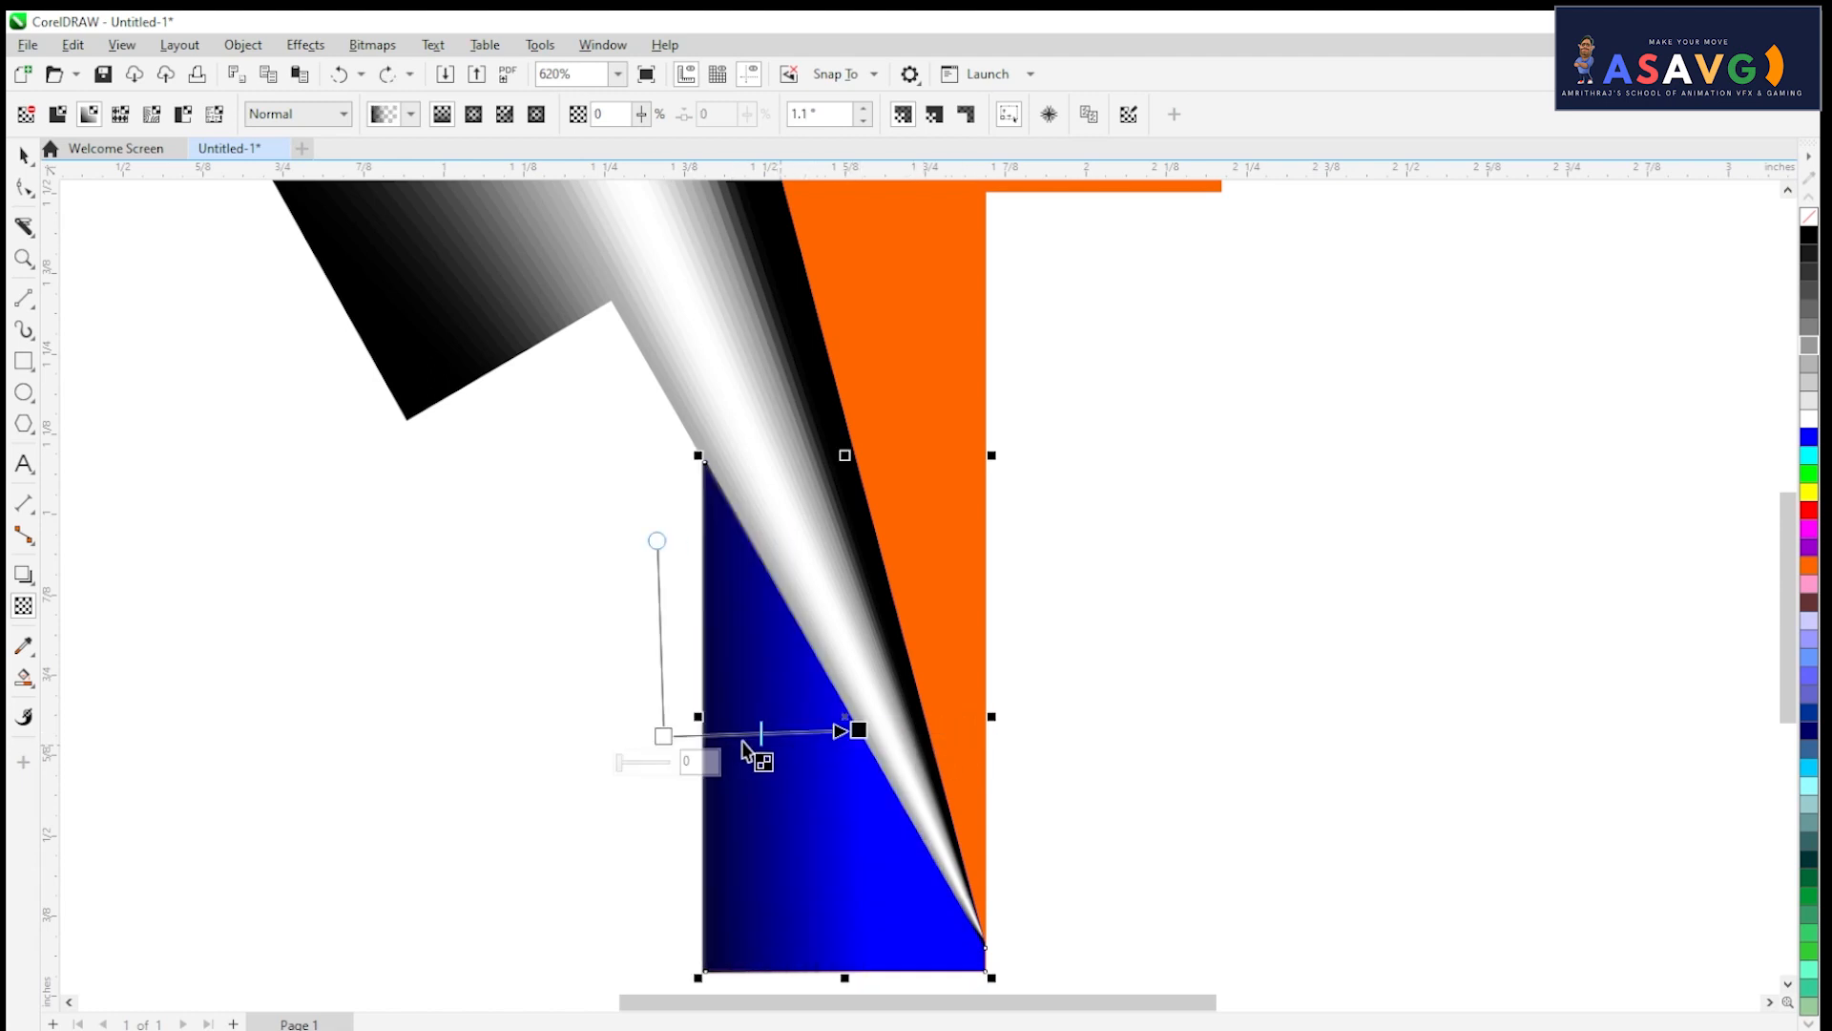
Step: Turn the leg shadow's transparency vertical, fading from dark under the fold to clear blue at the base, and undo the last node shift
left_click_drag(667, 736, 735, 733)
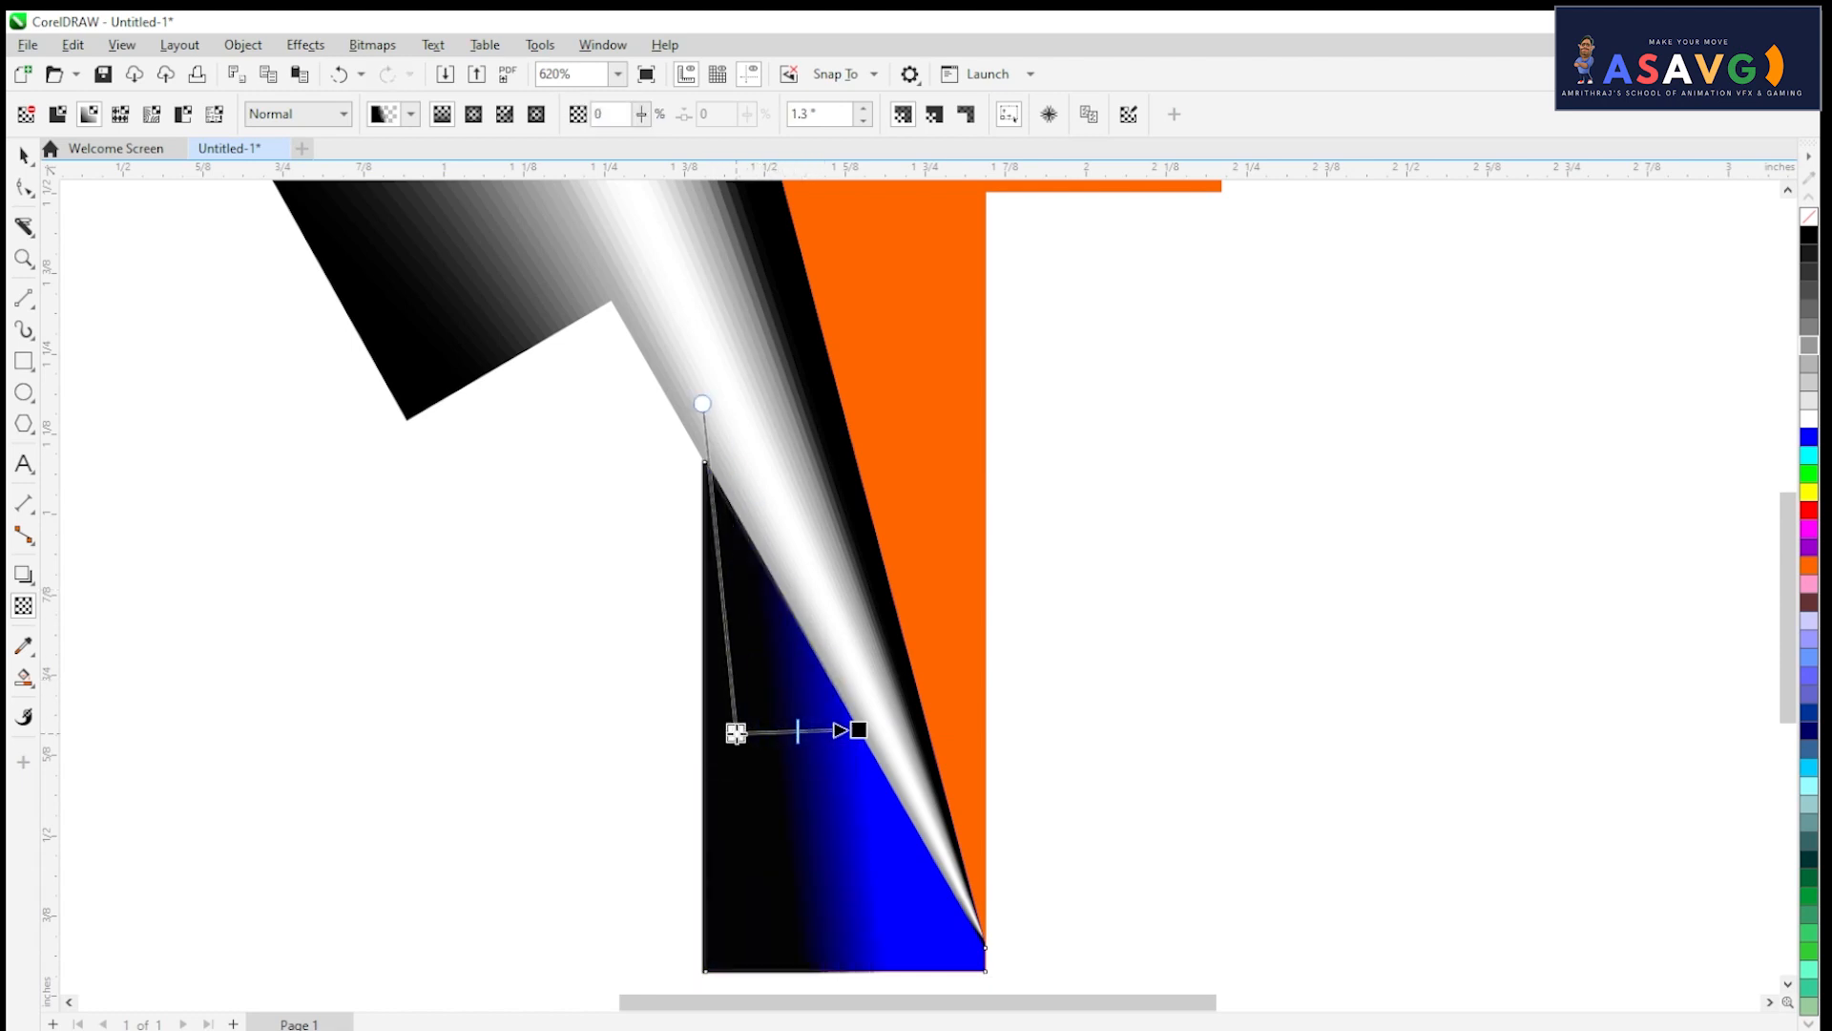
left_click_drag(856, 731, 724, 969)
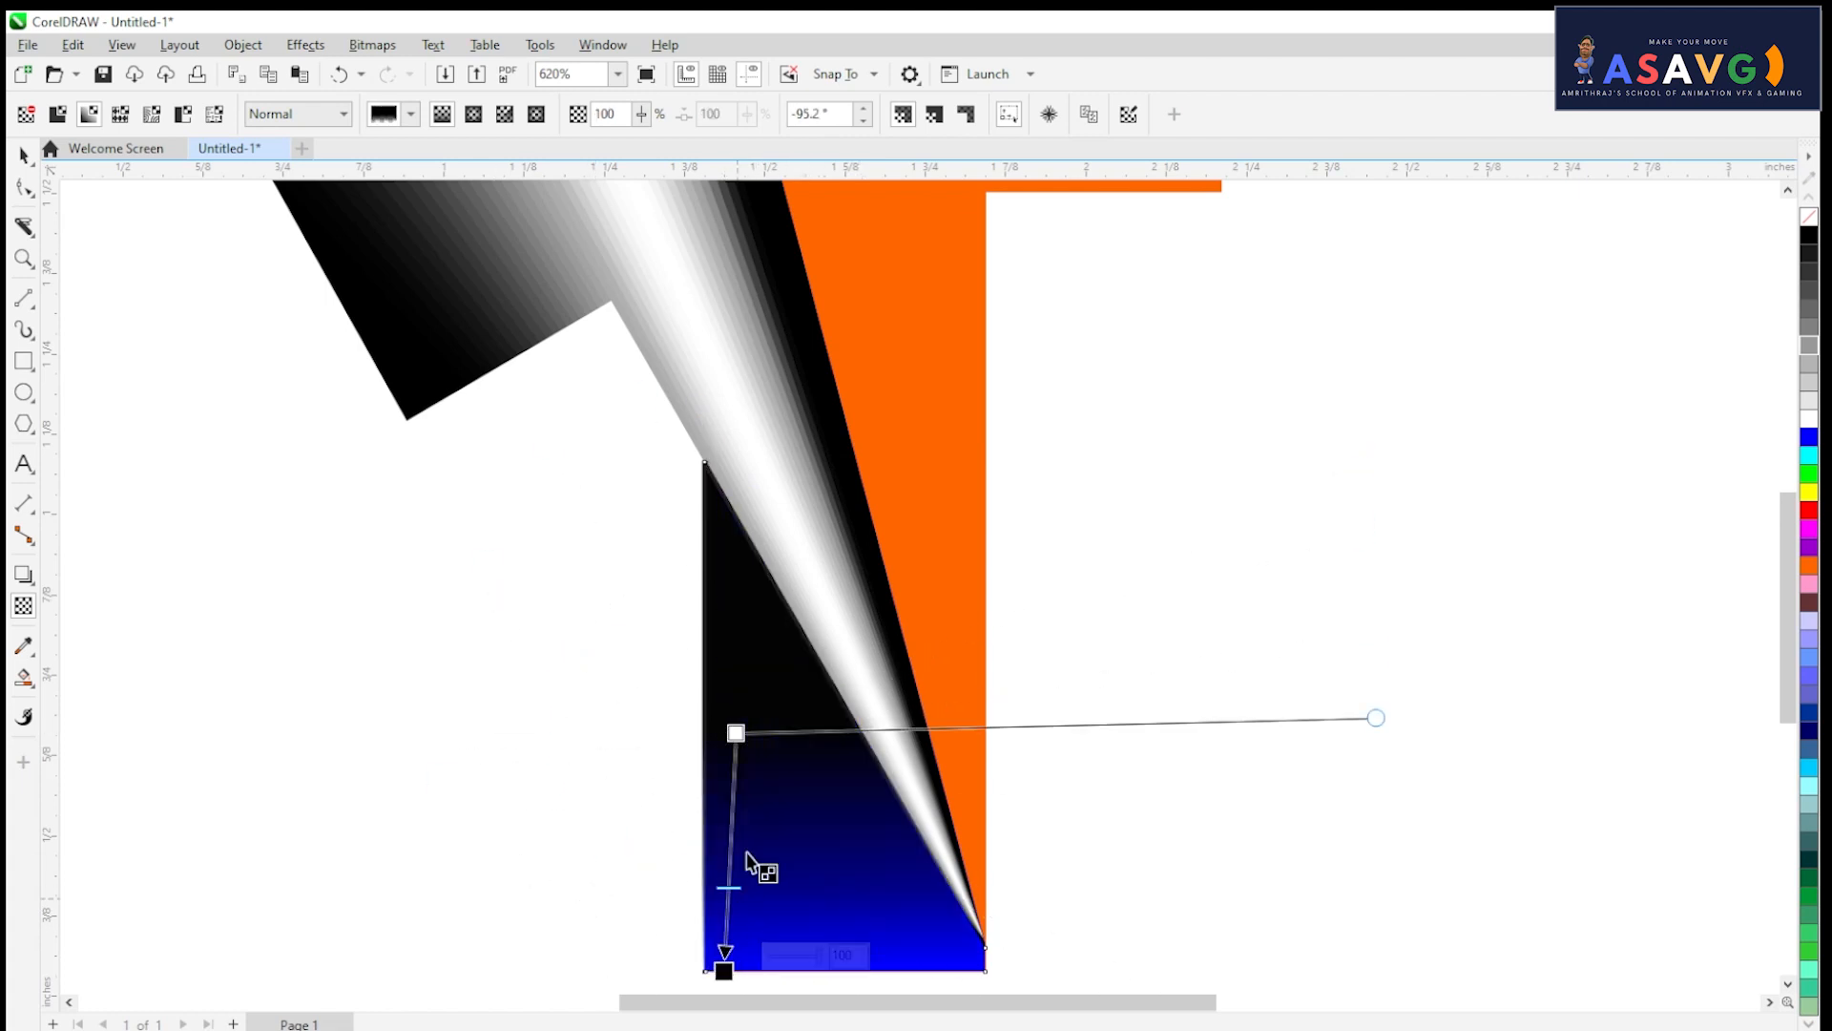
mouse_move(735, 732)
left_mouse_down()
mouse_move(764, 715)
mouse_move(721, 701)
left_mouse_up()
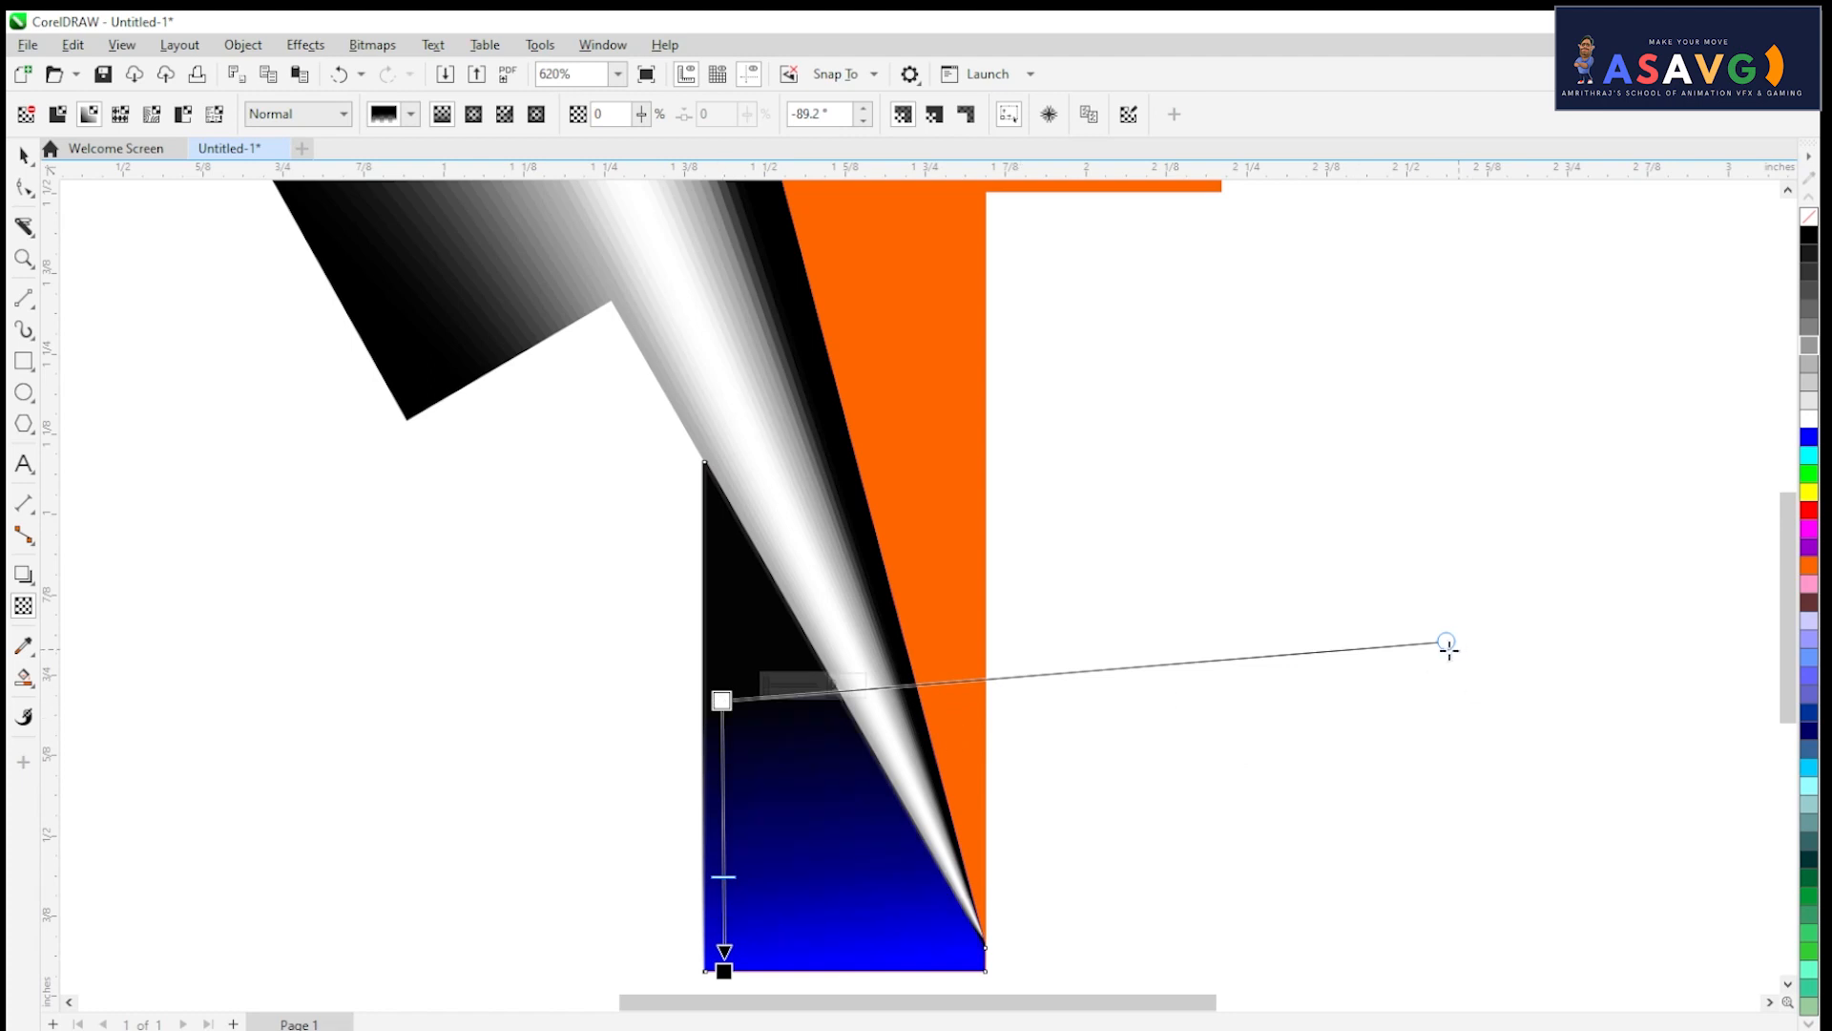
left_click_drag(1448, 643, 997, 698)
mouse_move(722, 701)
left_mouse_down()
mouse_move(818, 699)
mouse_move(741, 698)
left_mouse_up()
left_click_drag(845, 817, 867, 743)
left_click_drag(747, 894, 778, 894)
left_click_drag(781, 783, 775, 702)
left_click_drag(764, 622, 771, 460)
left_click(601, 550)
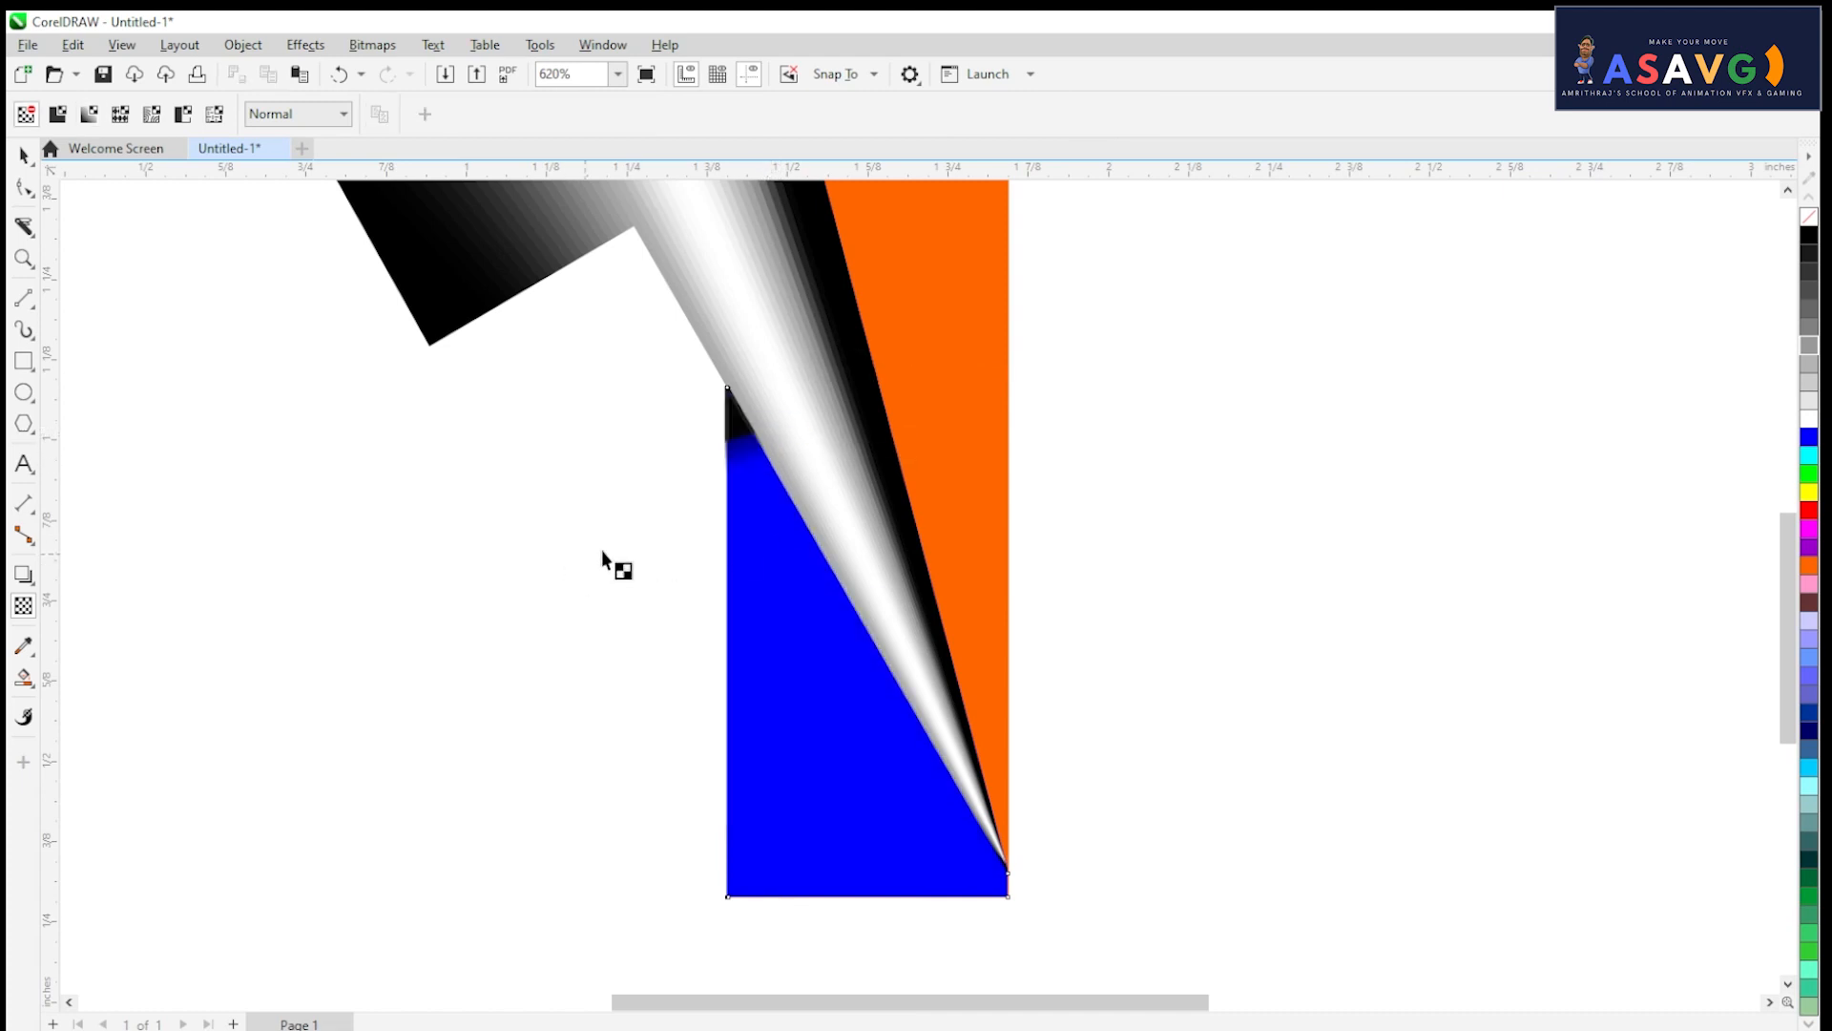
key("ctrl+z")
scroll(580, 593, "down", 2)
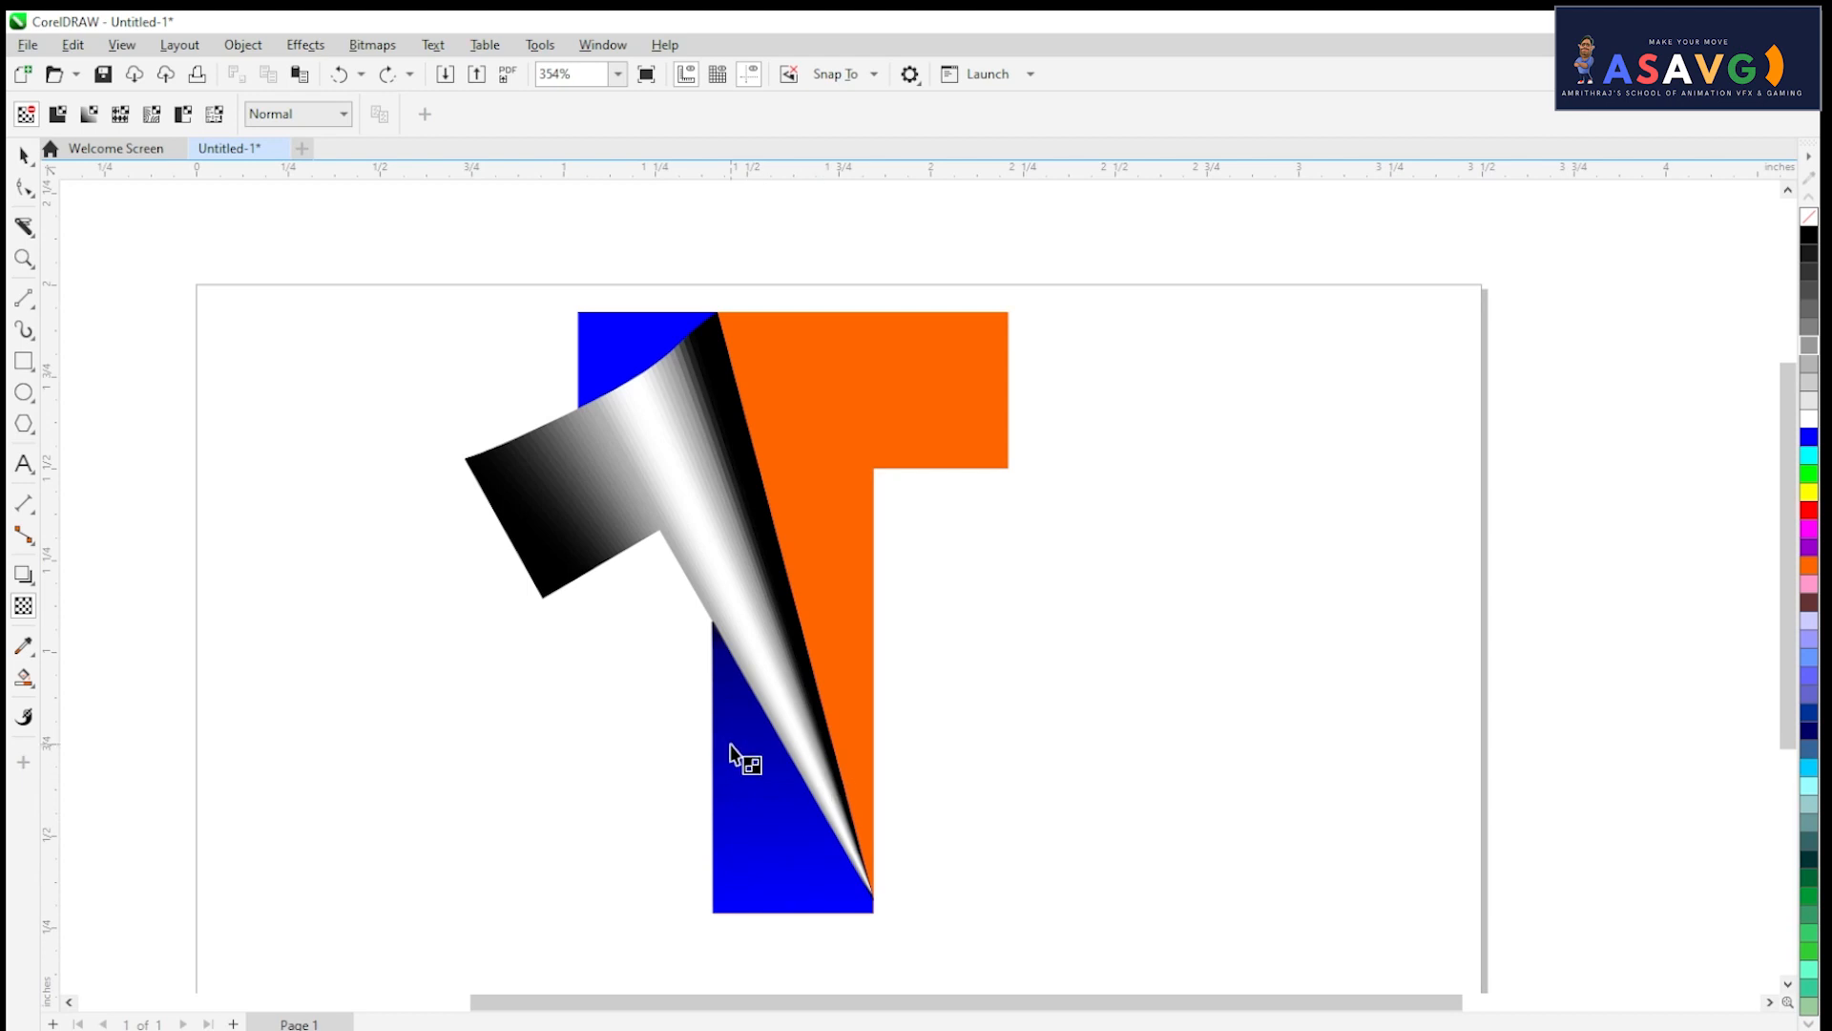
left_click_drag(619, 462, 640, 544)
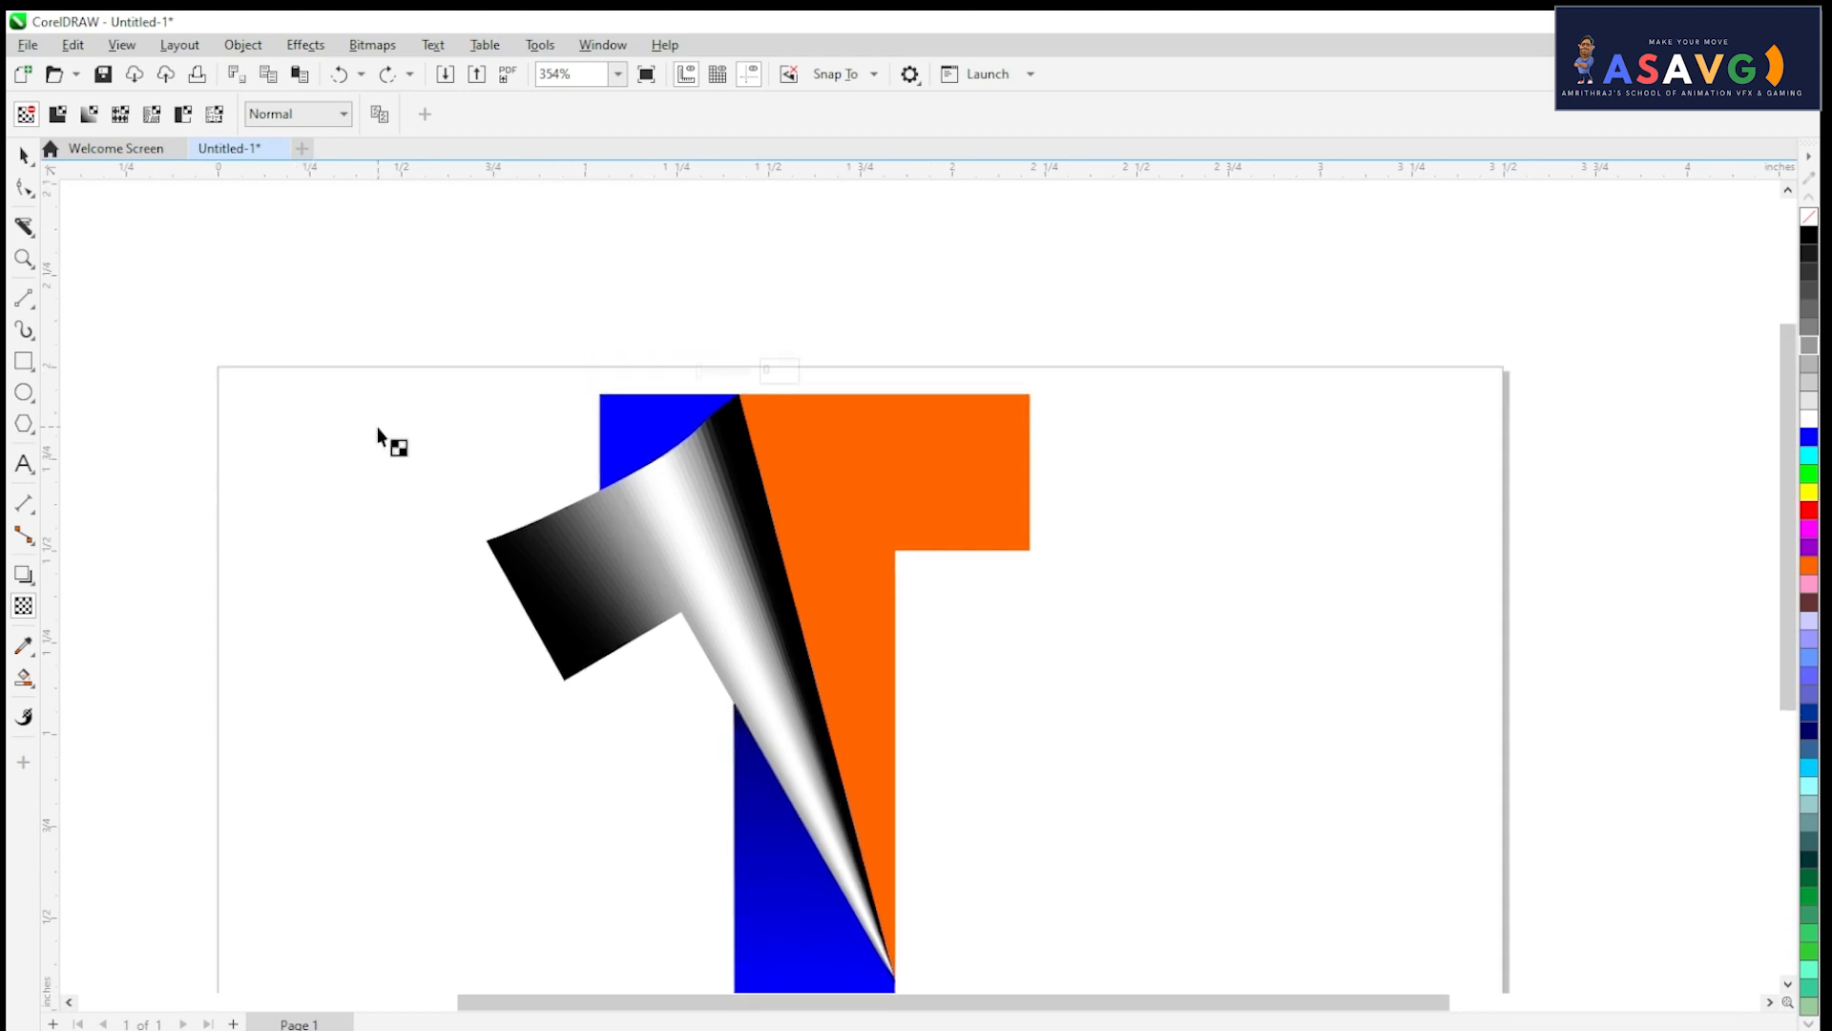
left_click_drag(619, 421, 772, 433)
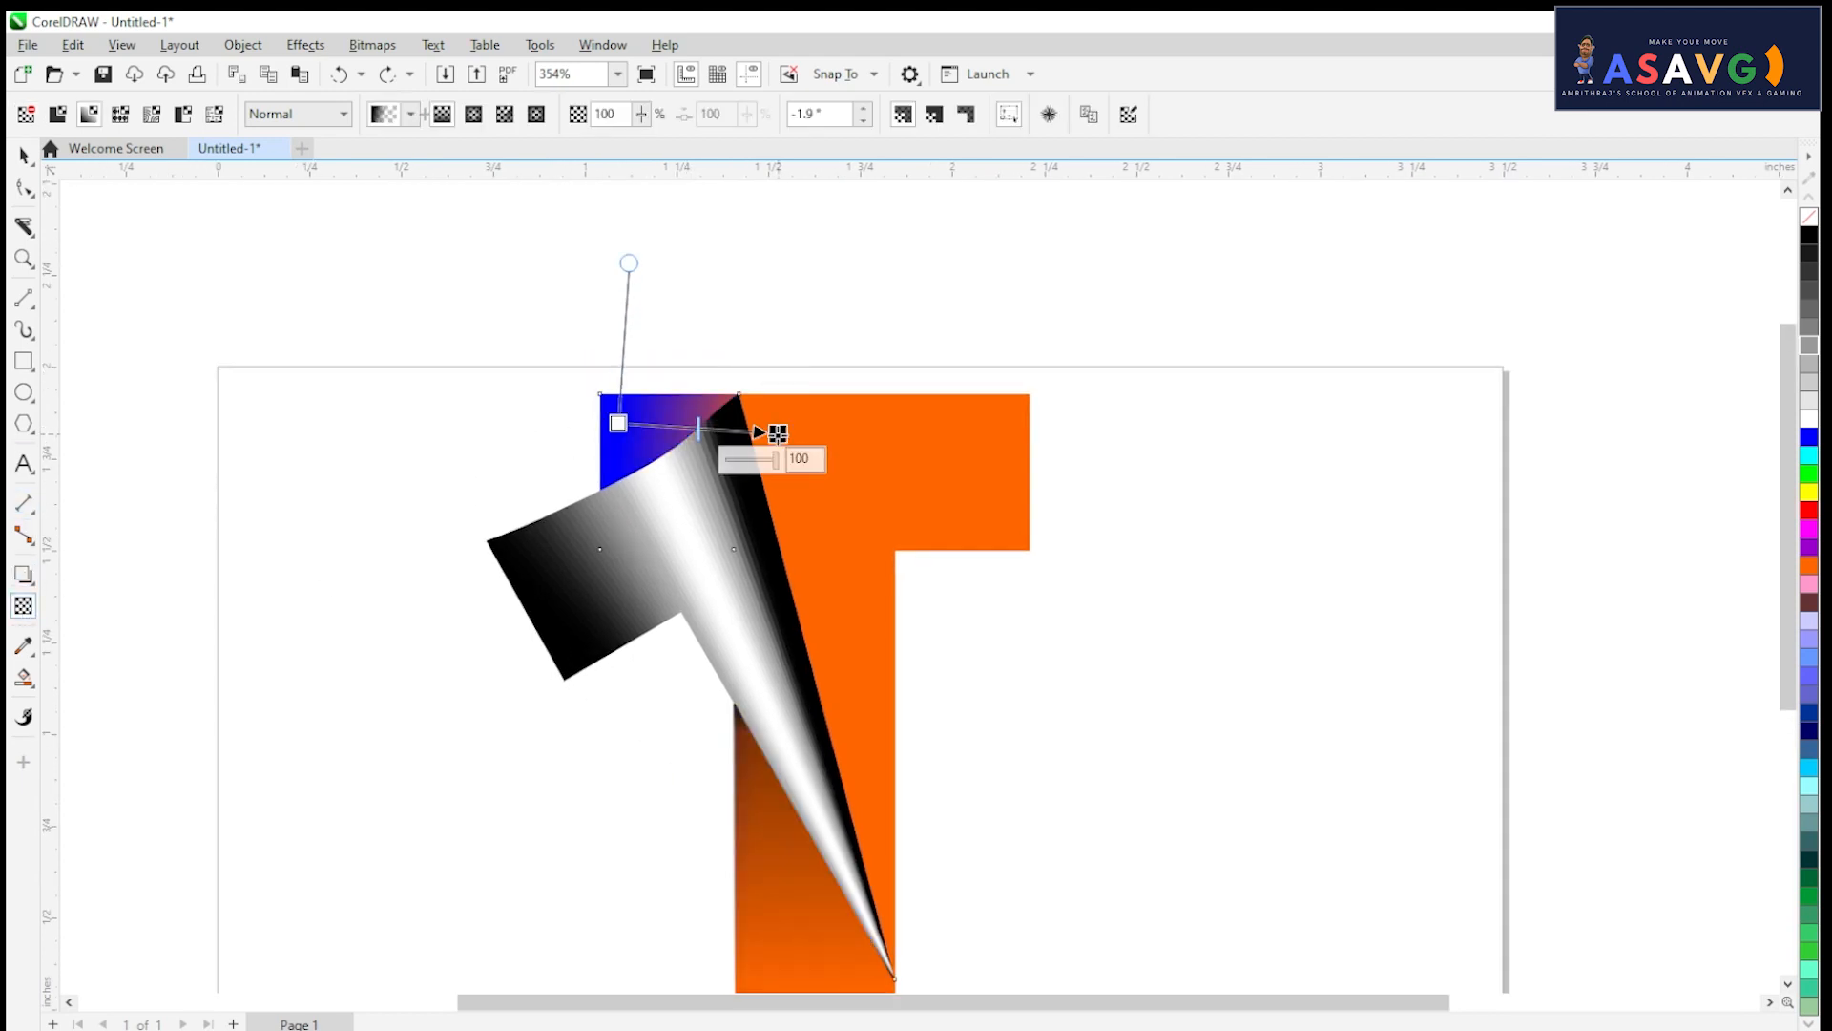
key("ctrl+z")
scroll(601, 444, "up", 2)
left_click_drag(601, 429, 782, 421)
key("ctrl+z")
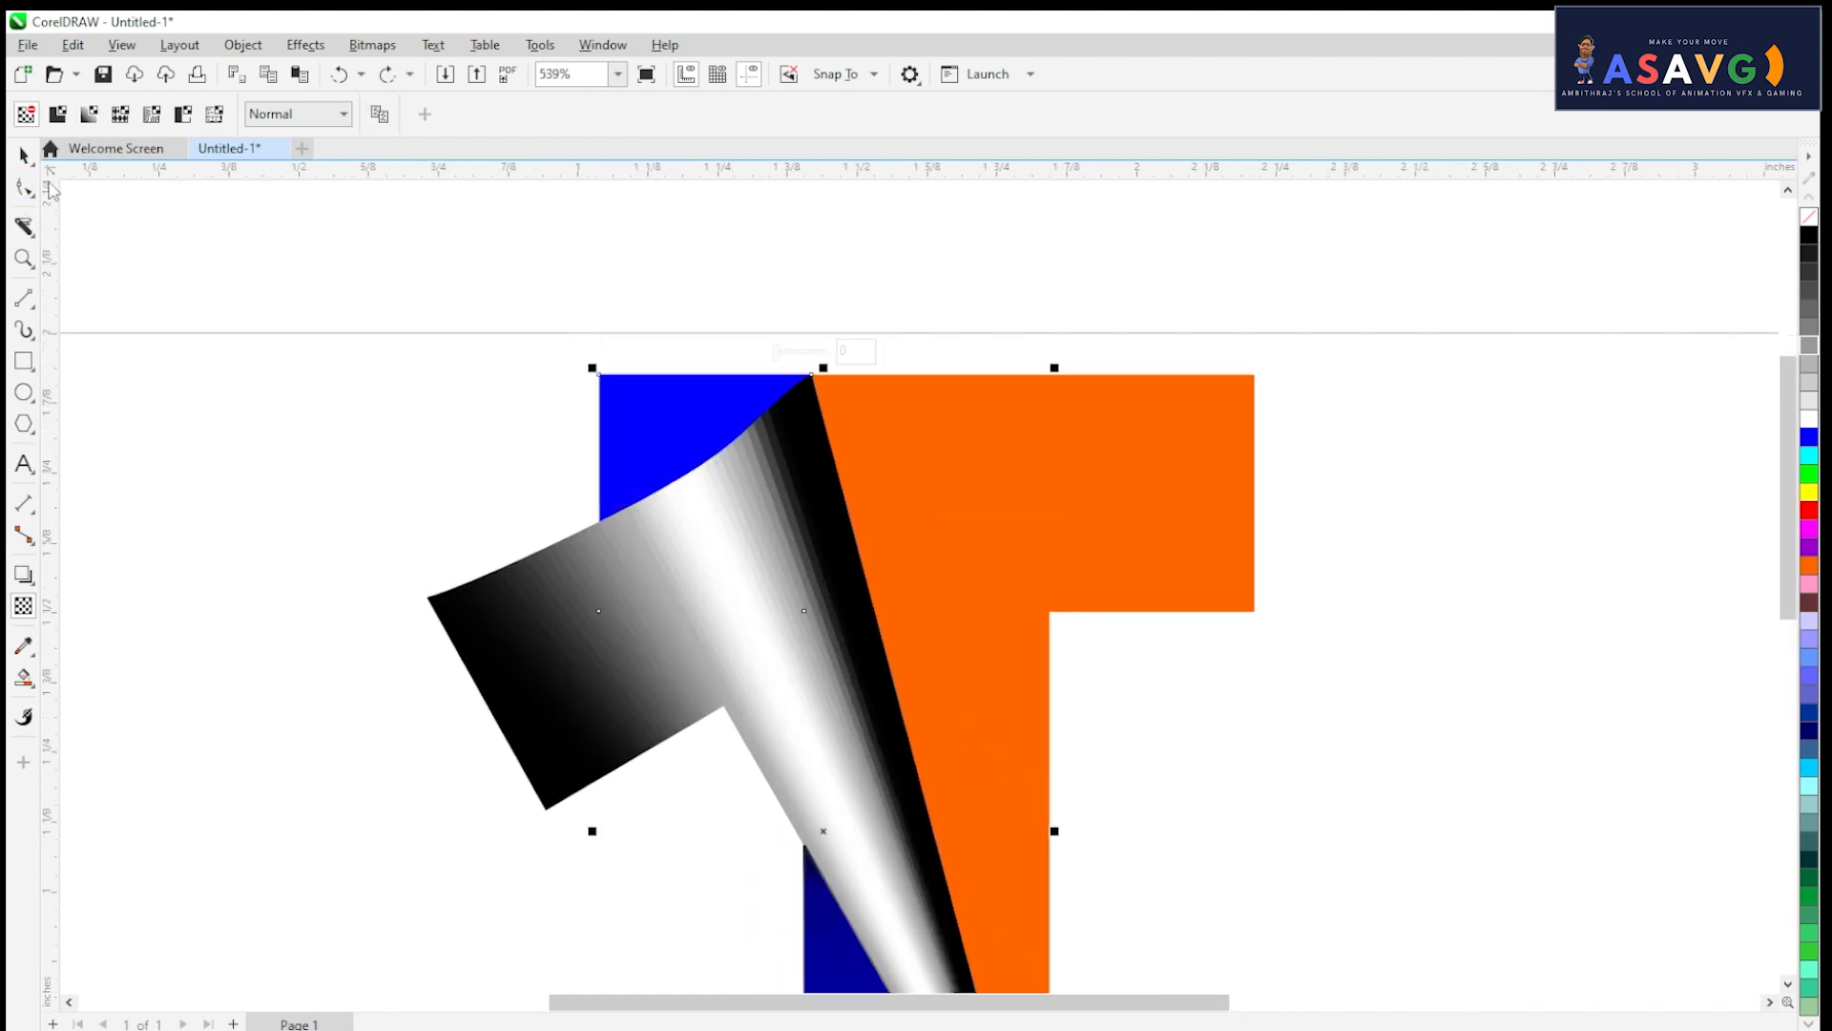
left_click(24, 154)
left_click_drag(665, 450, 485, 404)
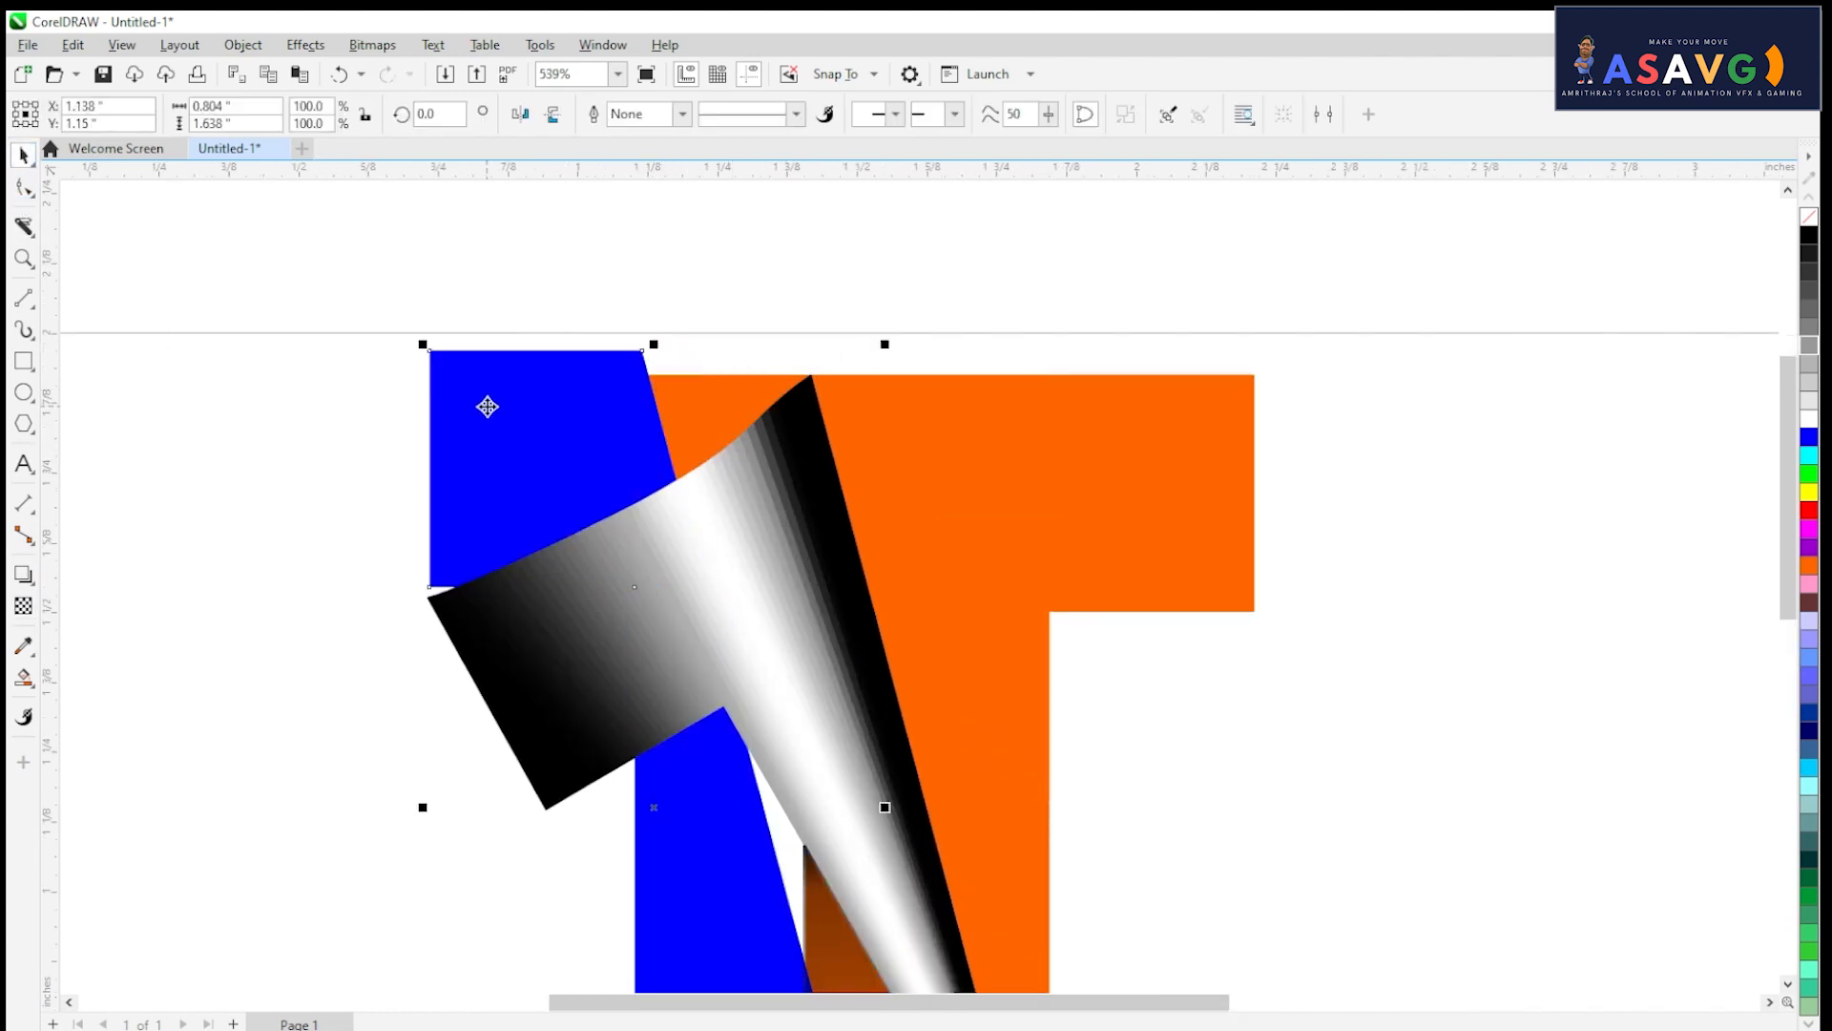
key("ctrl+z")
left_click(674, 423)
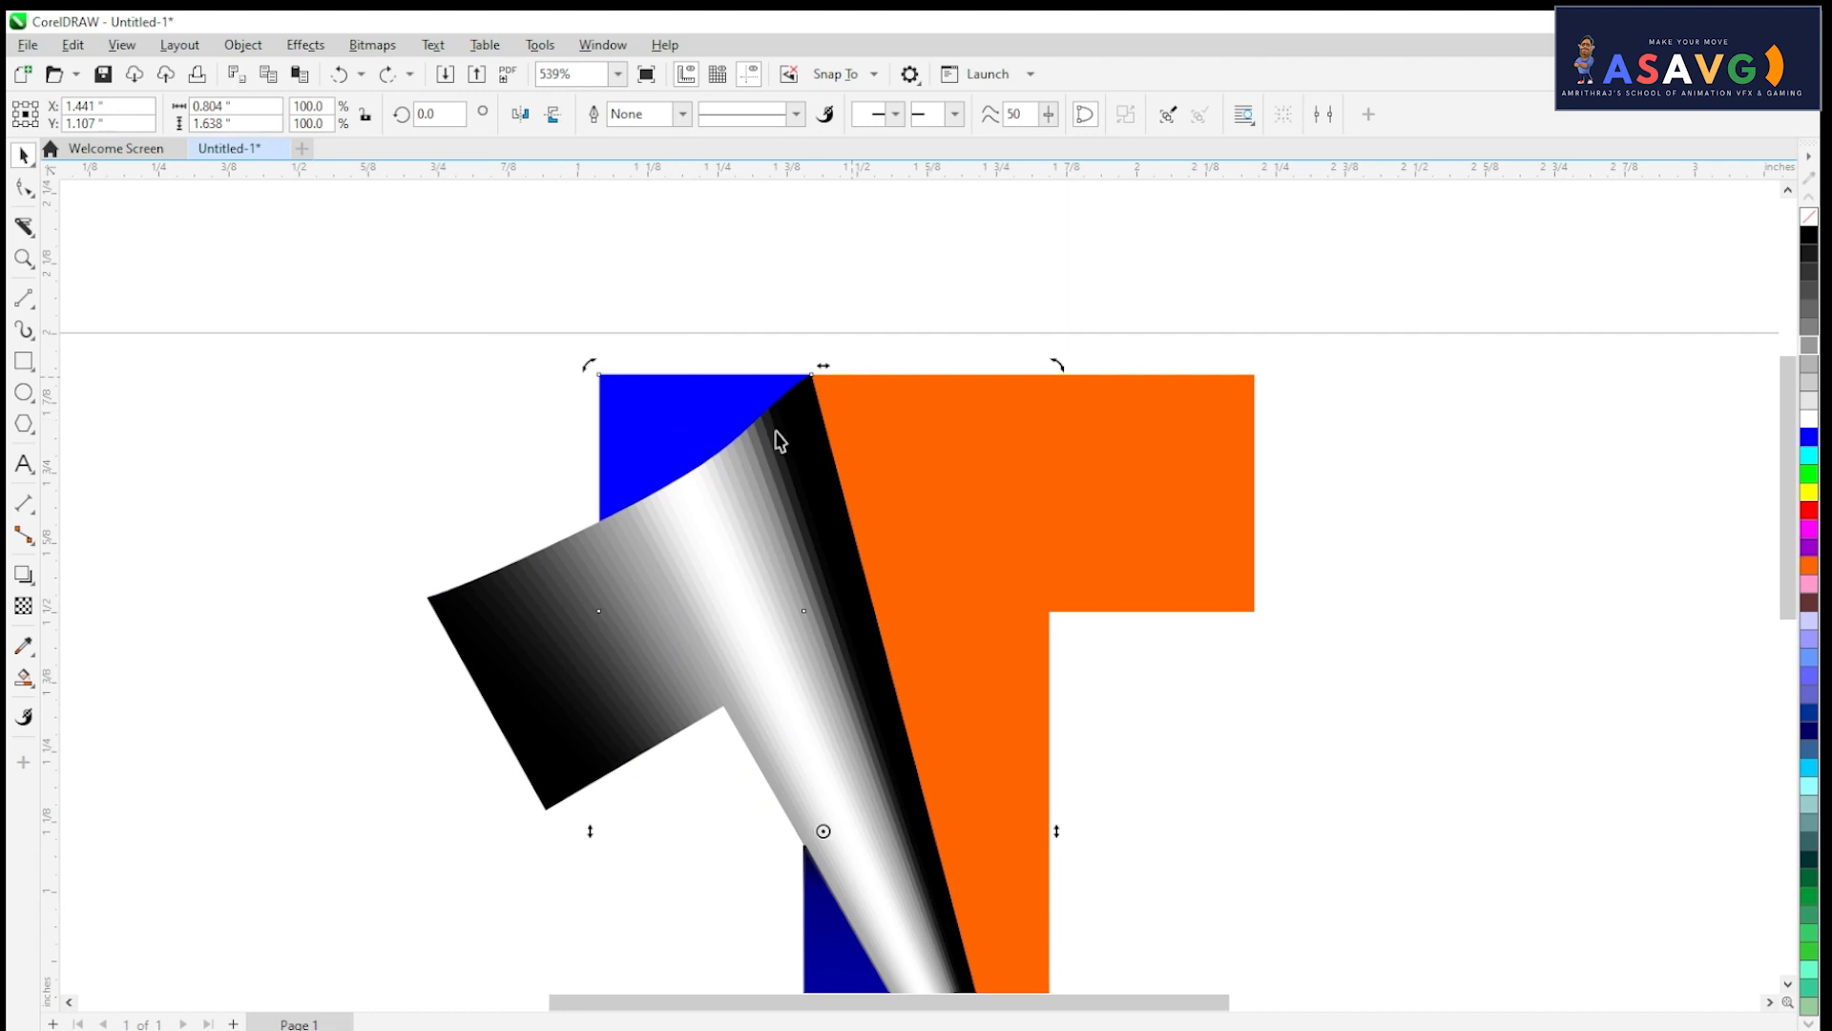
Step: Draw a freehand curve along the folded piece's upper edge, from the blue and orange meeting point to beyond the blue outer edge
left_click(31, 305)
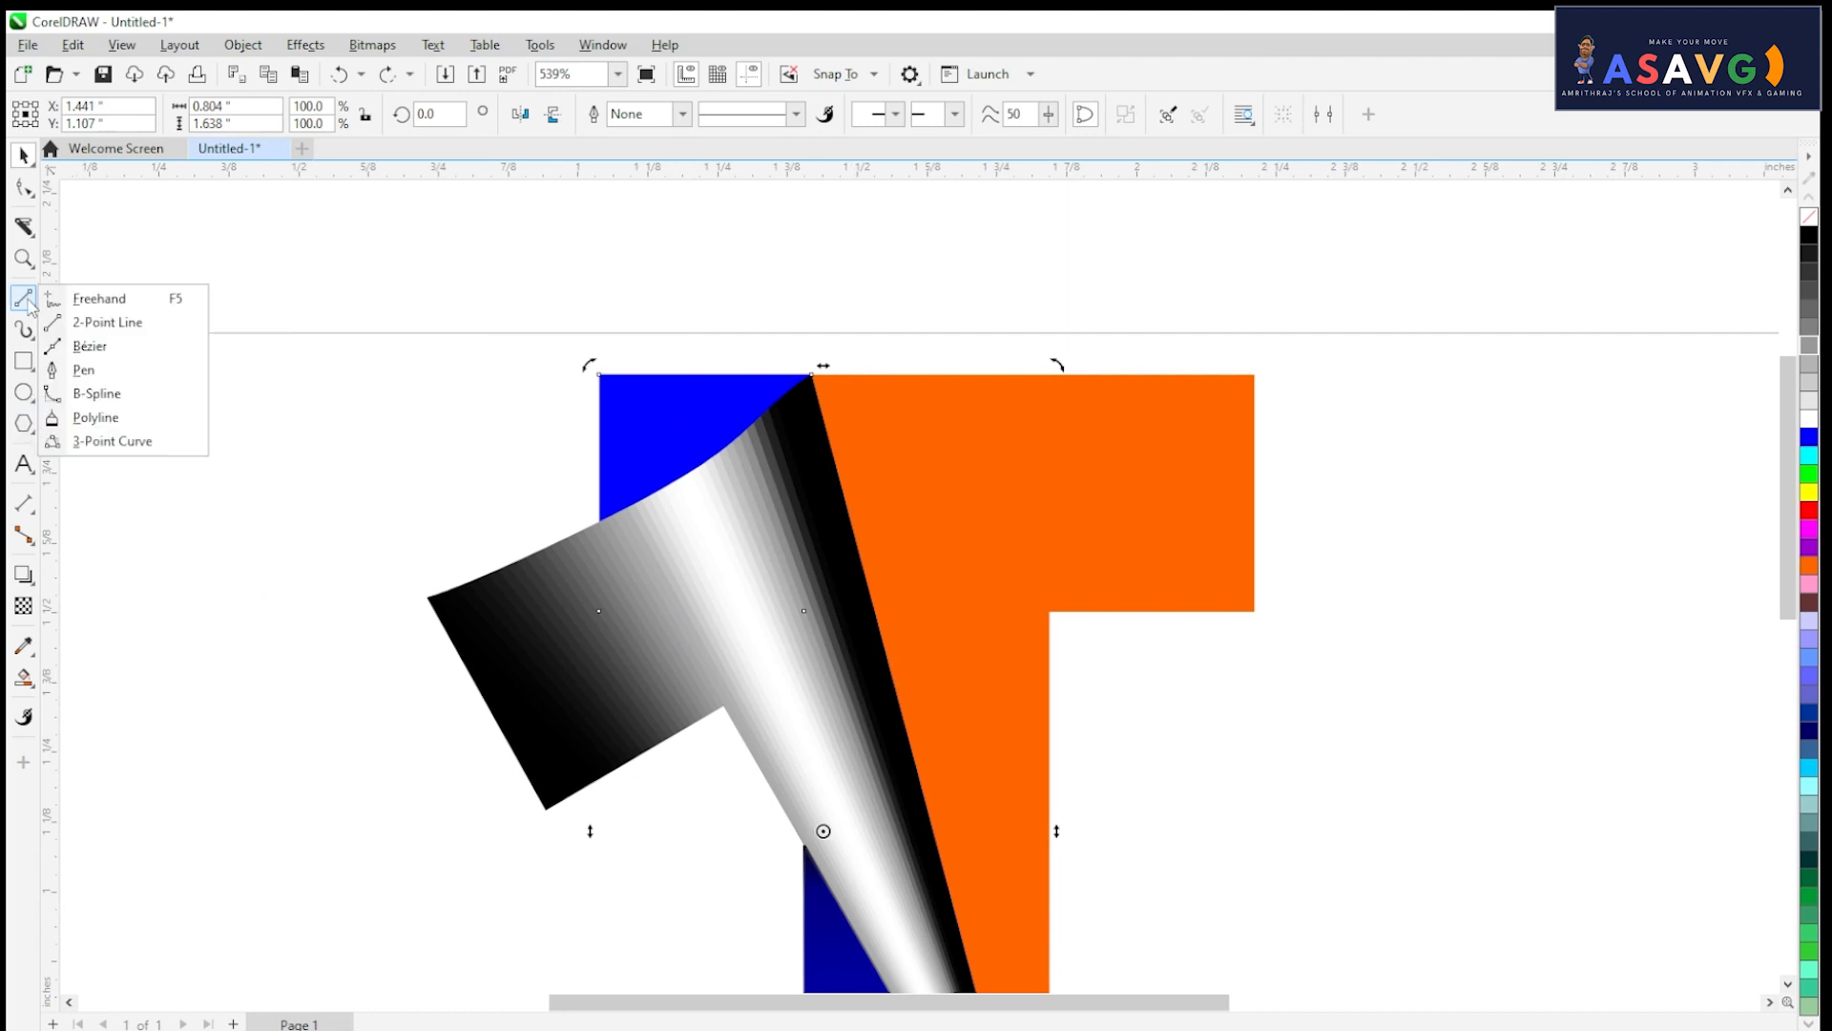
left_click(98, 297)
mouse_move(779, 402)
left_mouse_down()
mouse_move(618, 509)
mouse_move(584, 495)
mouse_move(546, 273)
left_mouse_up()
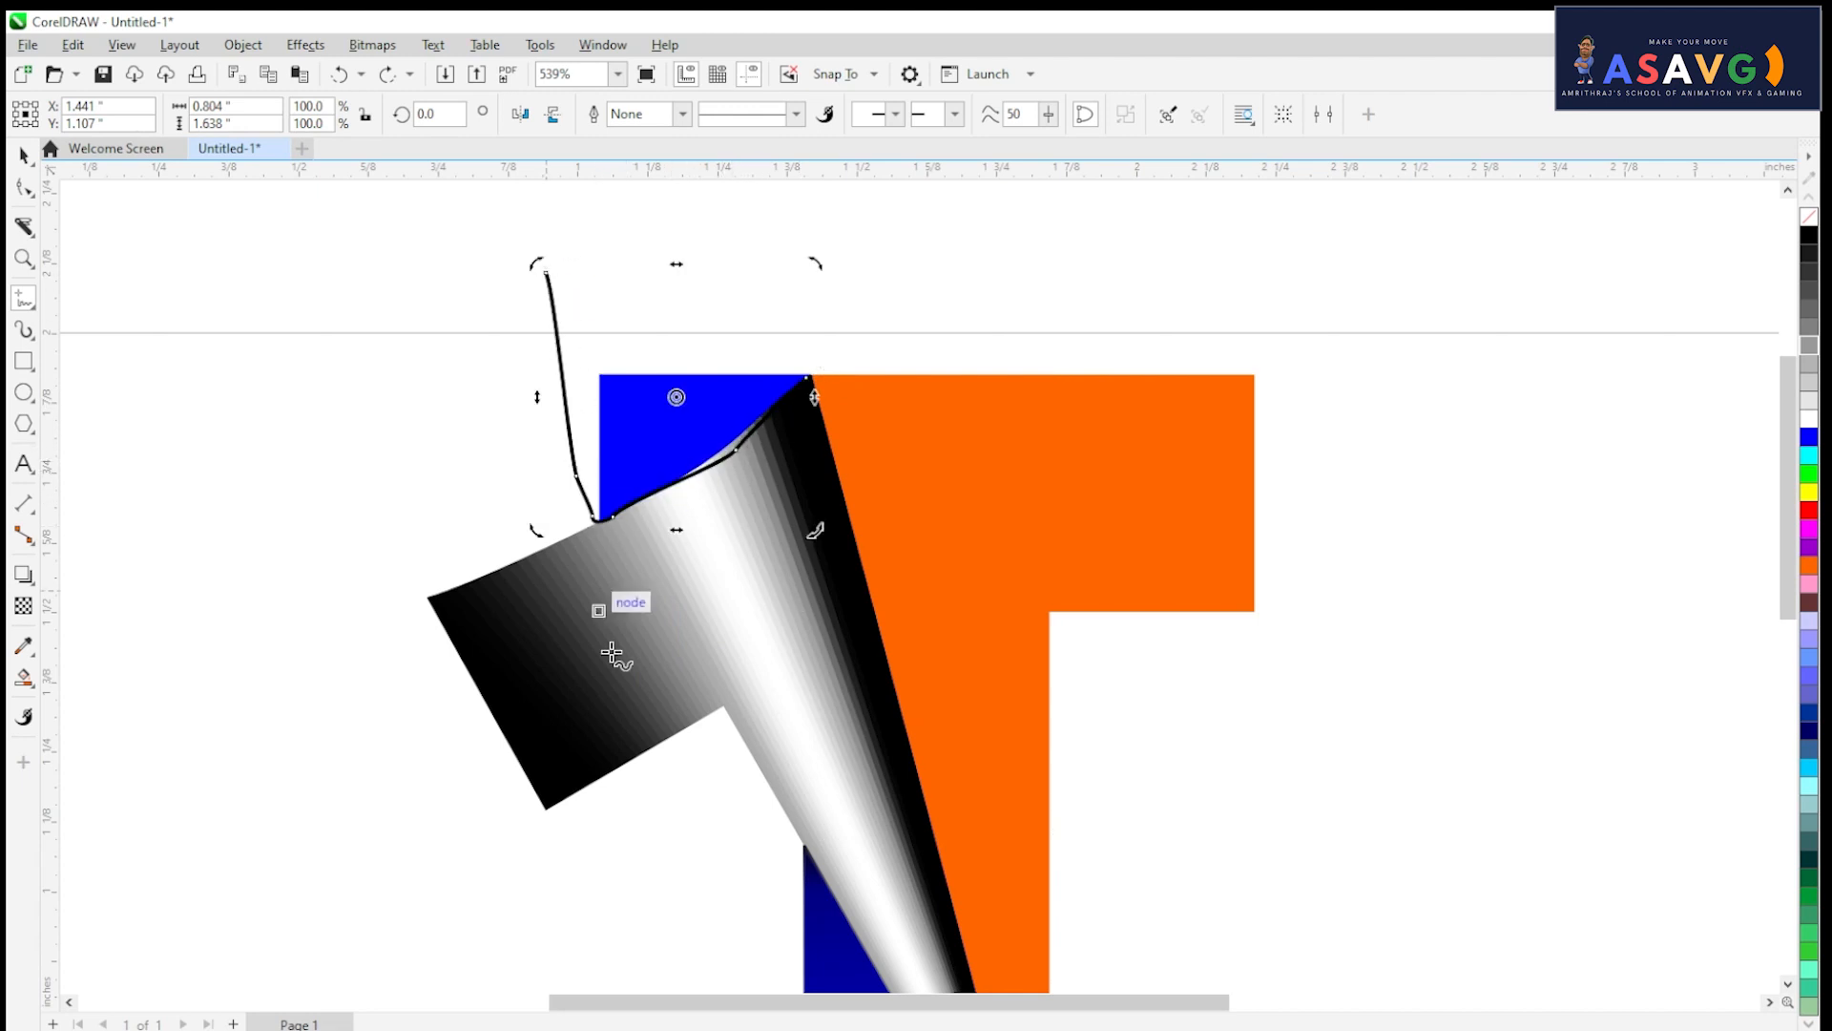
left_click(25, 157)
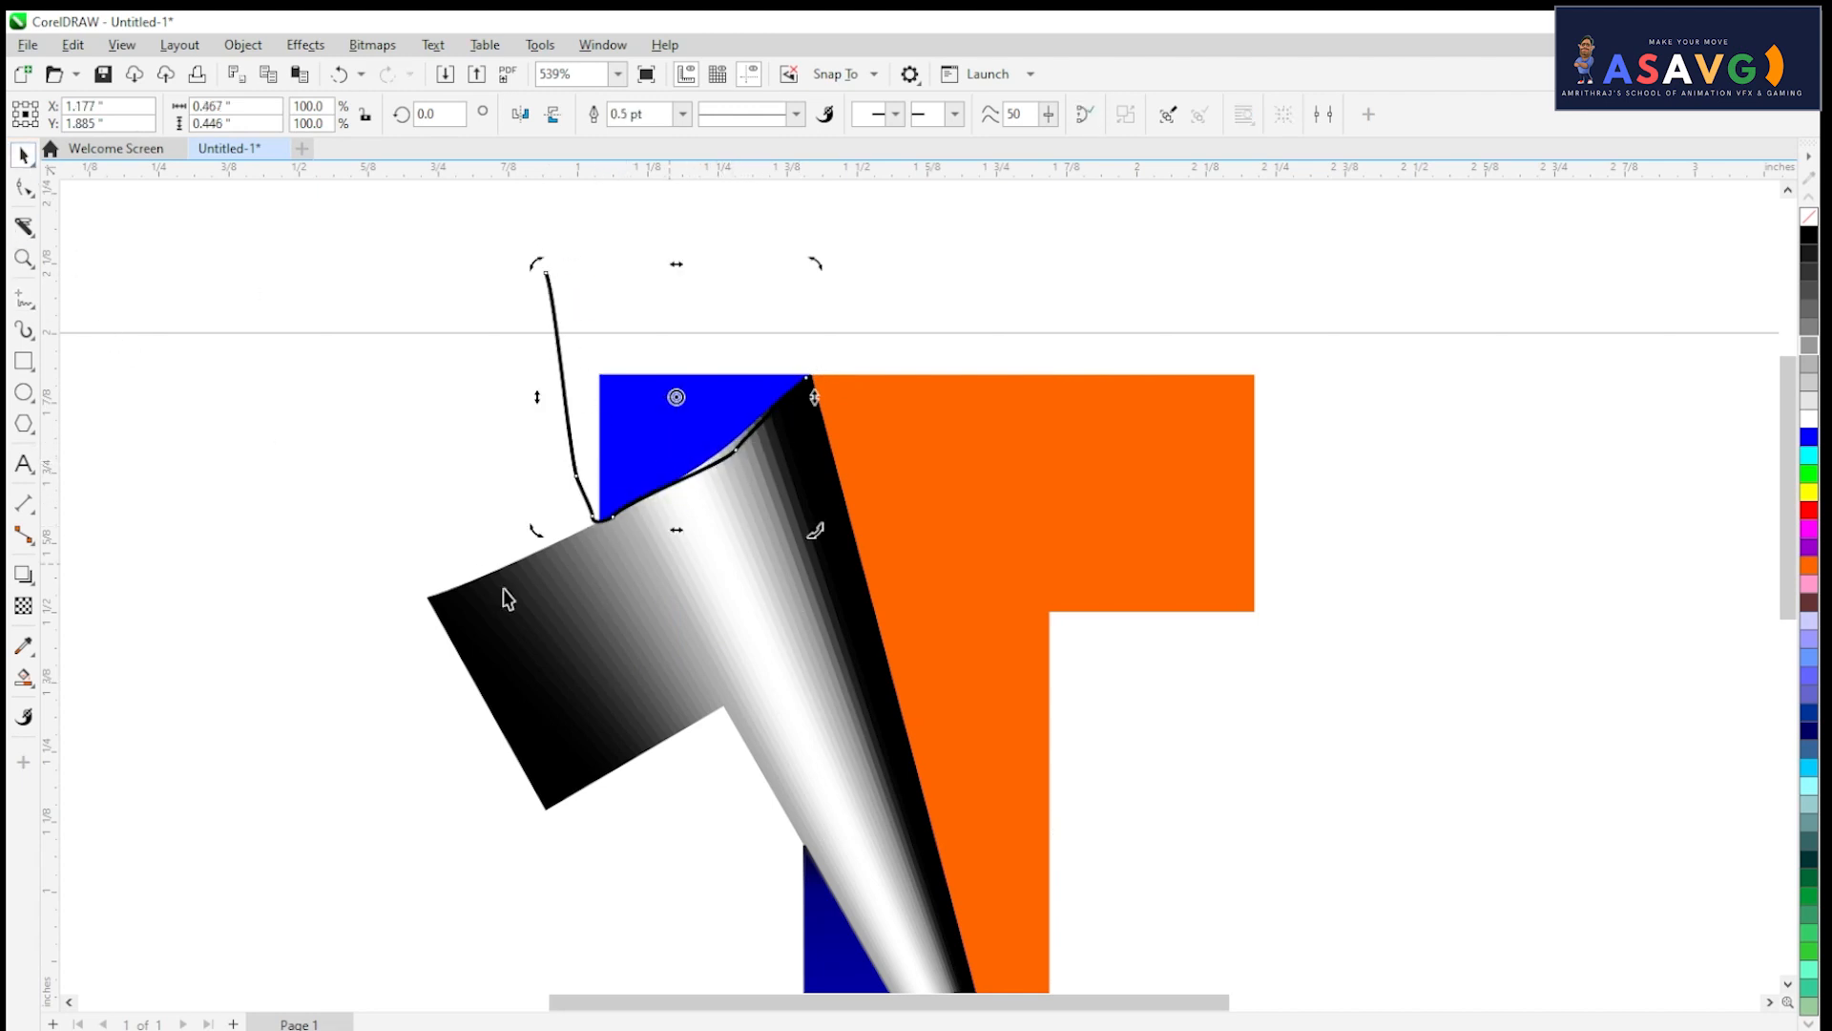
Step: Smart Fill the blue corner above the fold with black and a 0.5 pt outline, and deselect it
left_click(29, 680)
left_click(76, 703)
left_click(708, 422)
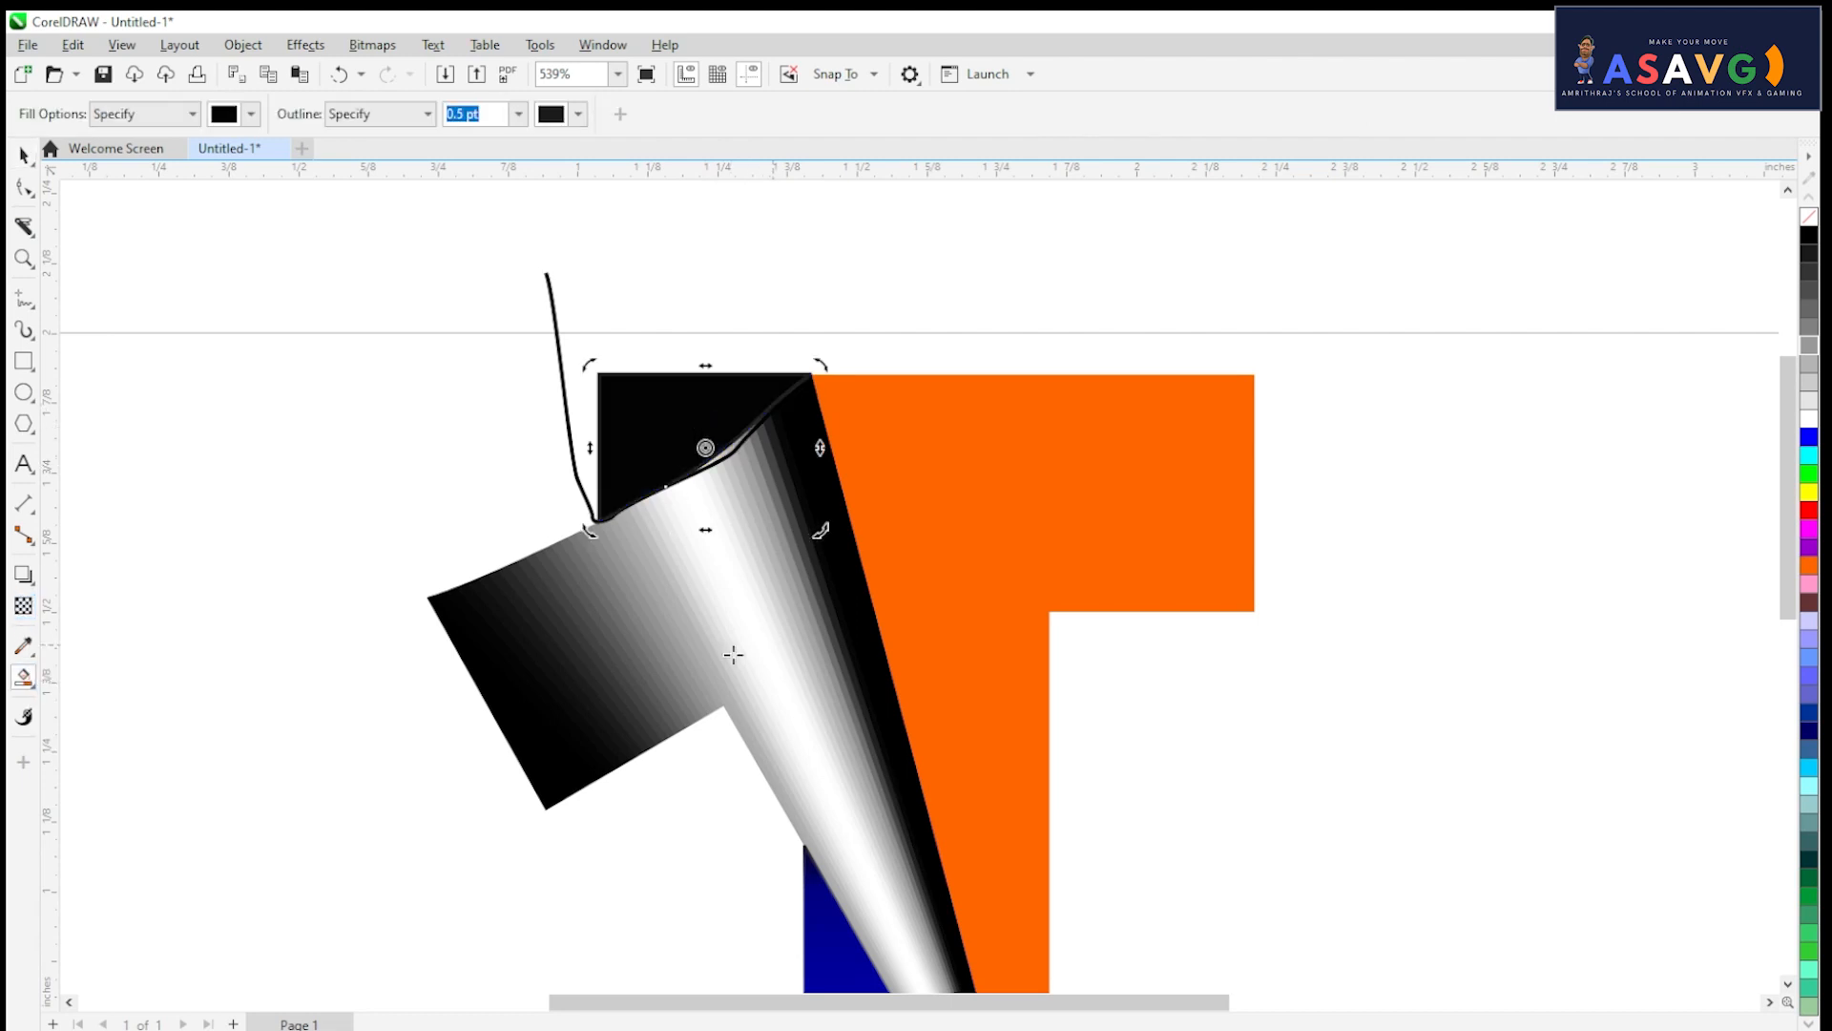
left_click(23, 155)
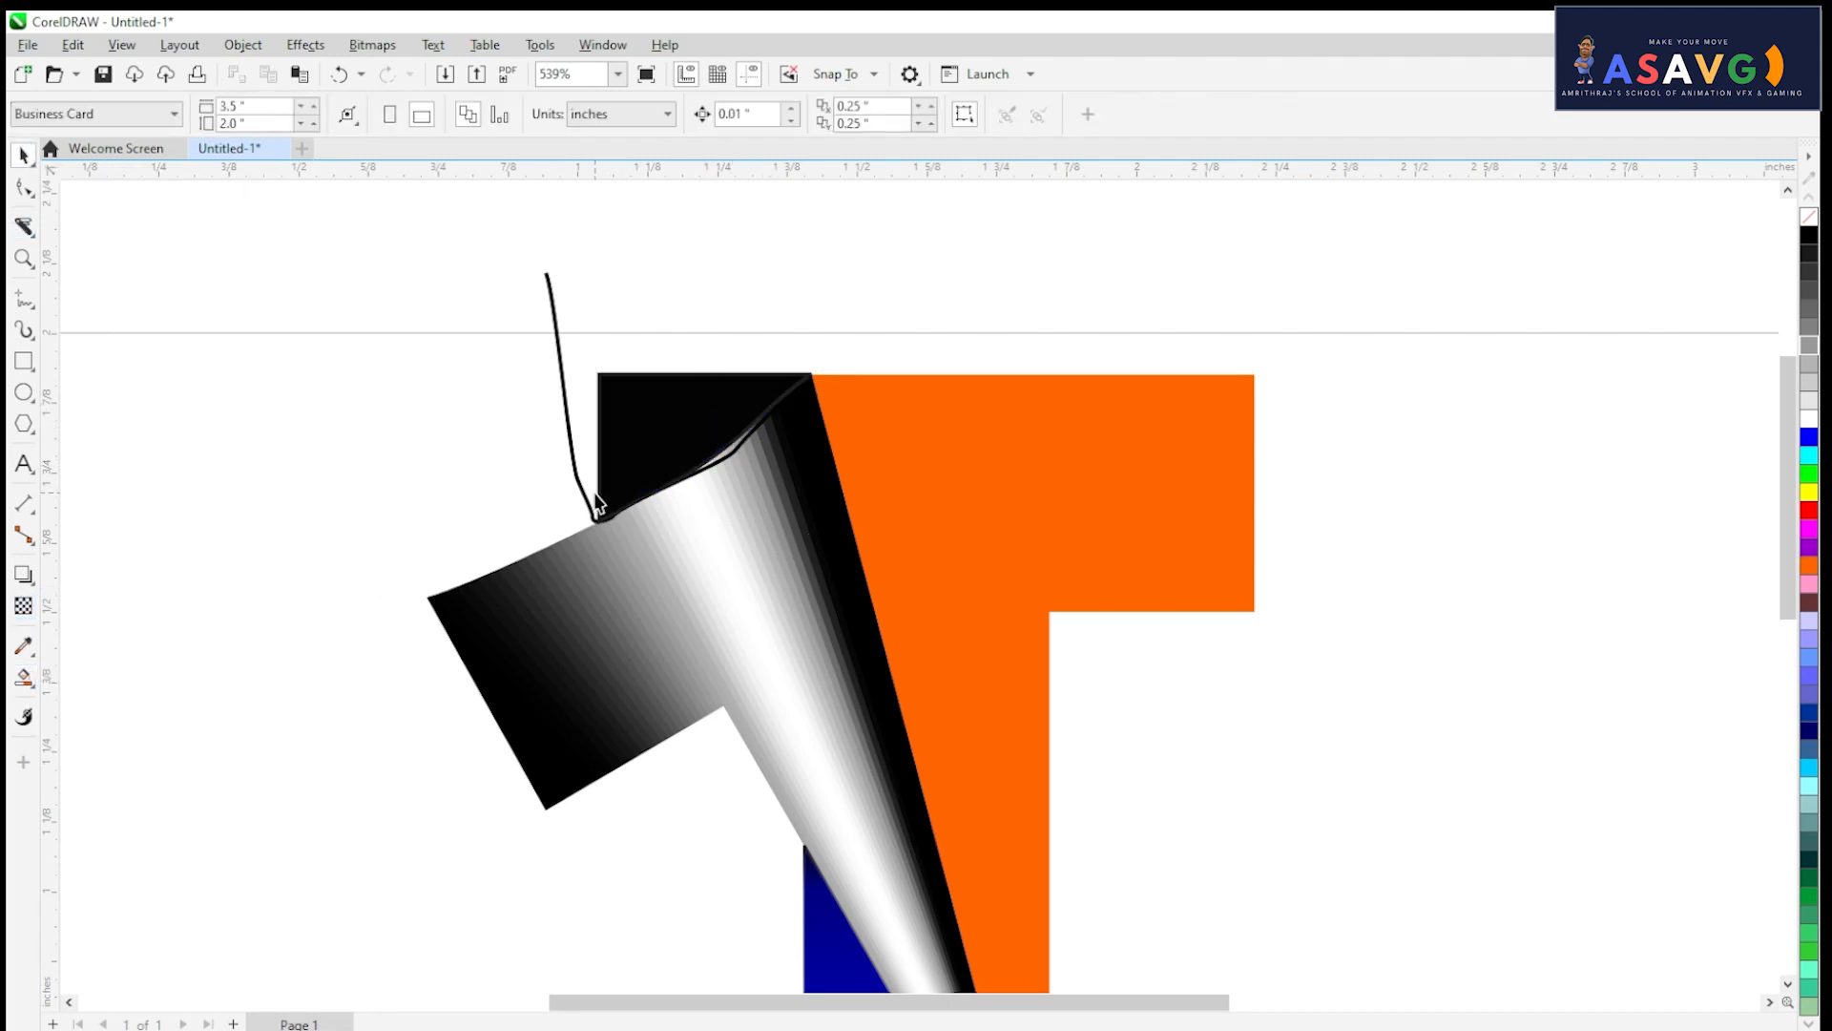
Step: Delete the freehand guide curve and apply a linear transparency to the black corner shape, running outward from near the fold's tip
left_click(596, 503)
key("Delete")
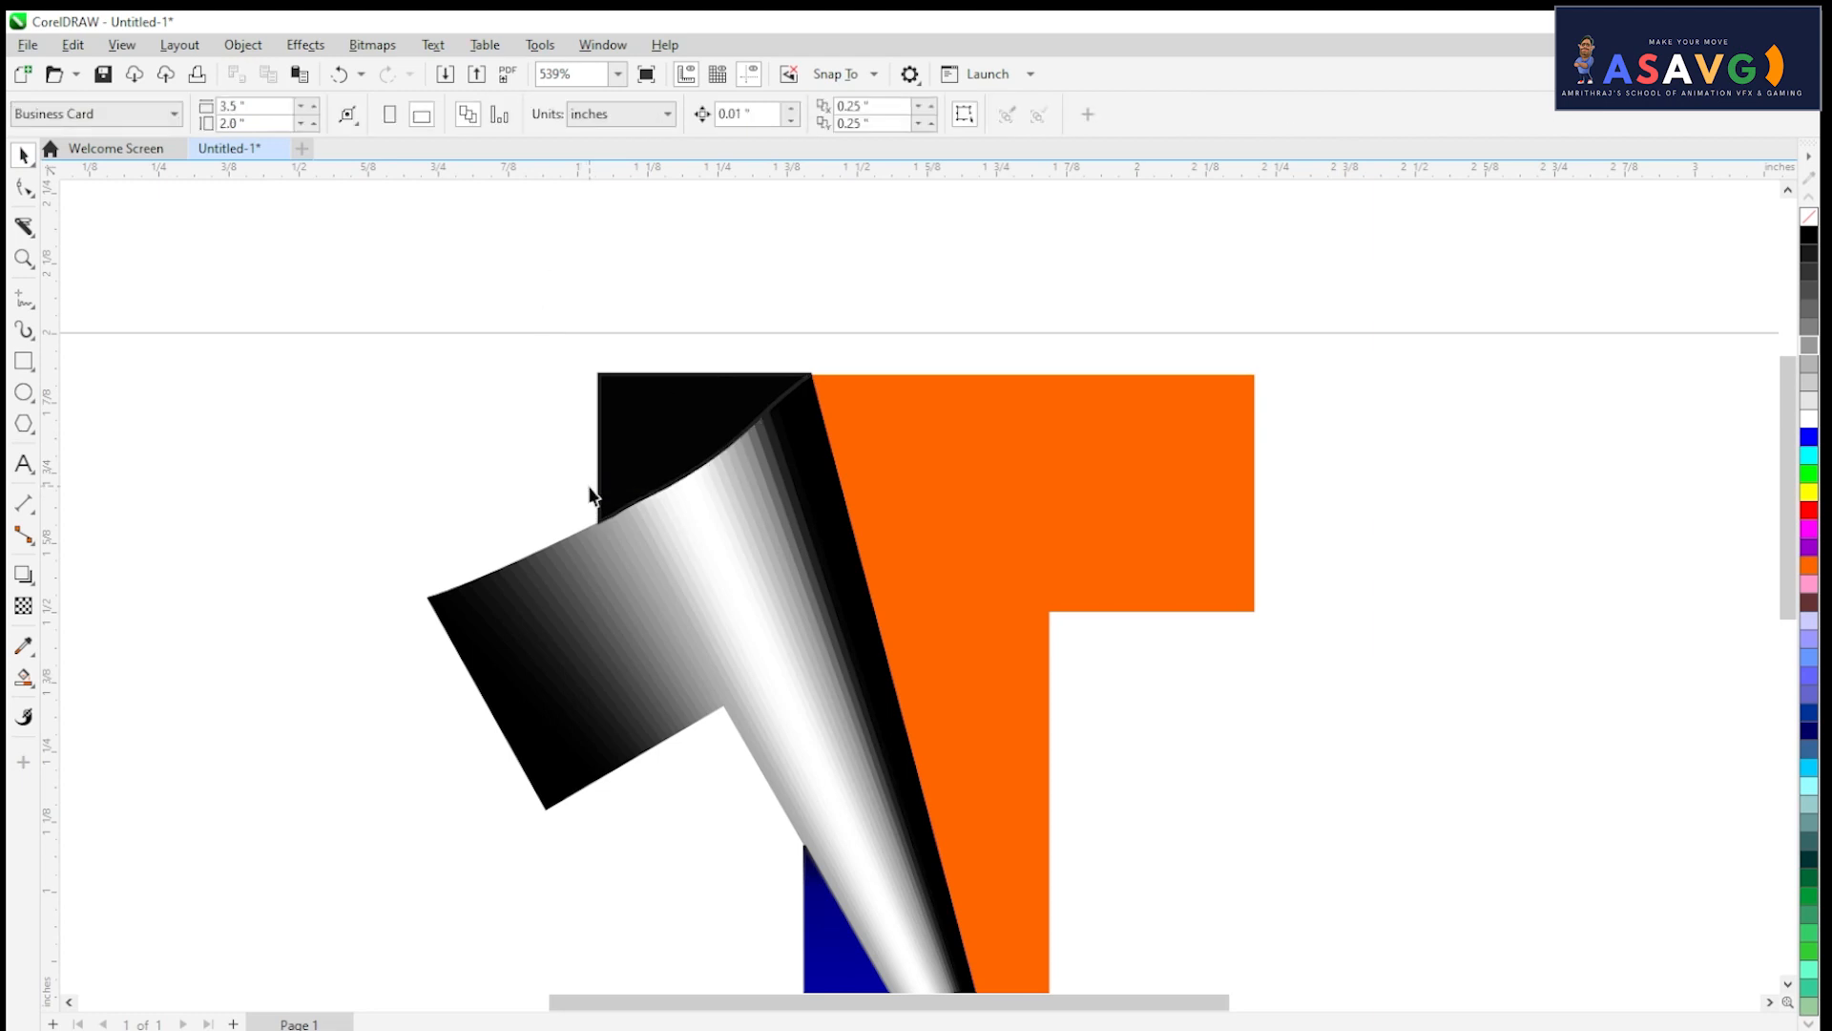
left_click(634, 438)
left_click(23, 605)
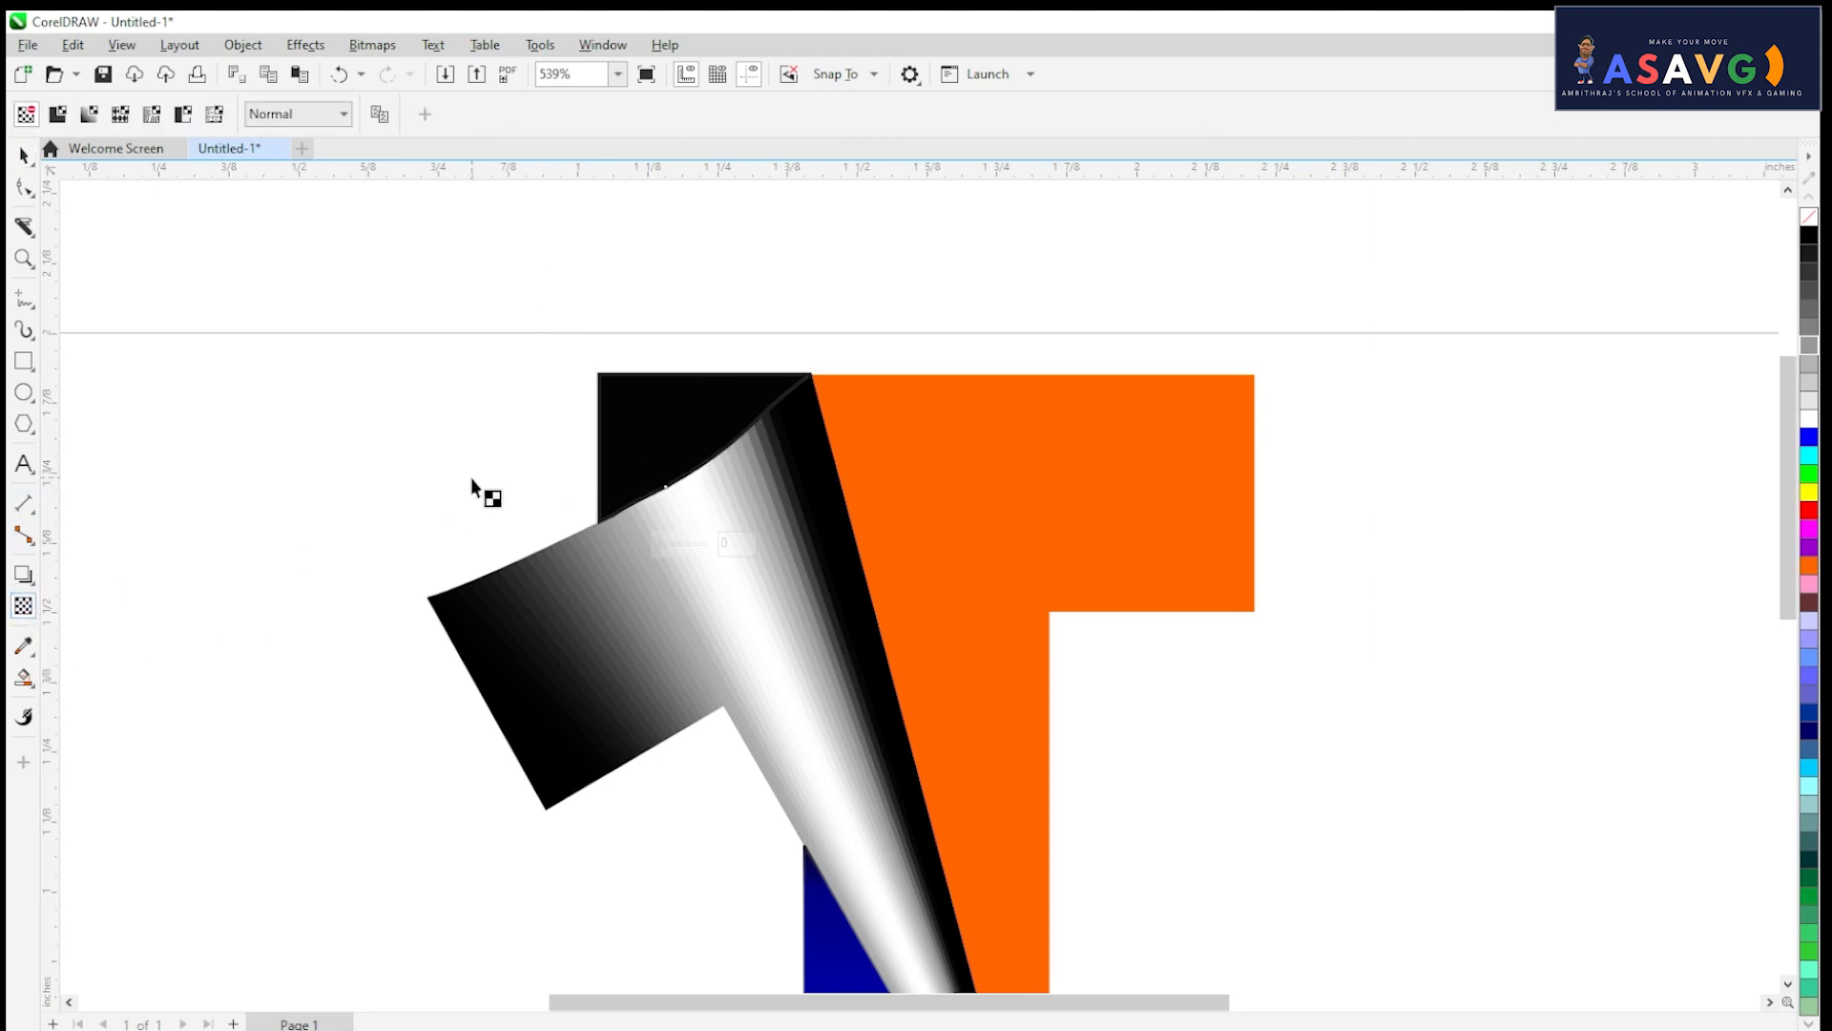
left_click_drag(612, 420, 336, 422)
left_click_drag(612, 420, 774, 403)
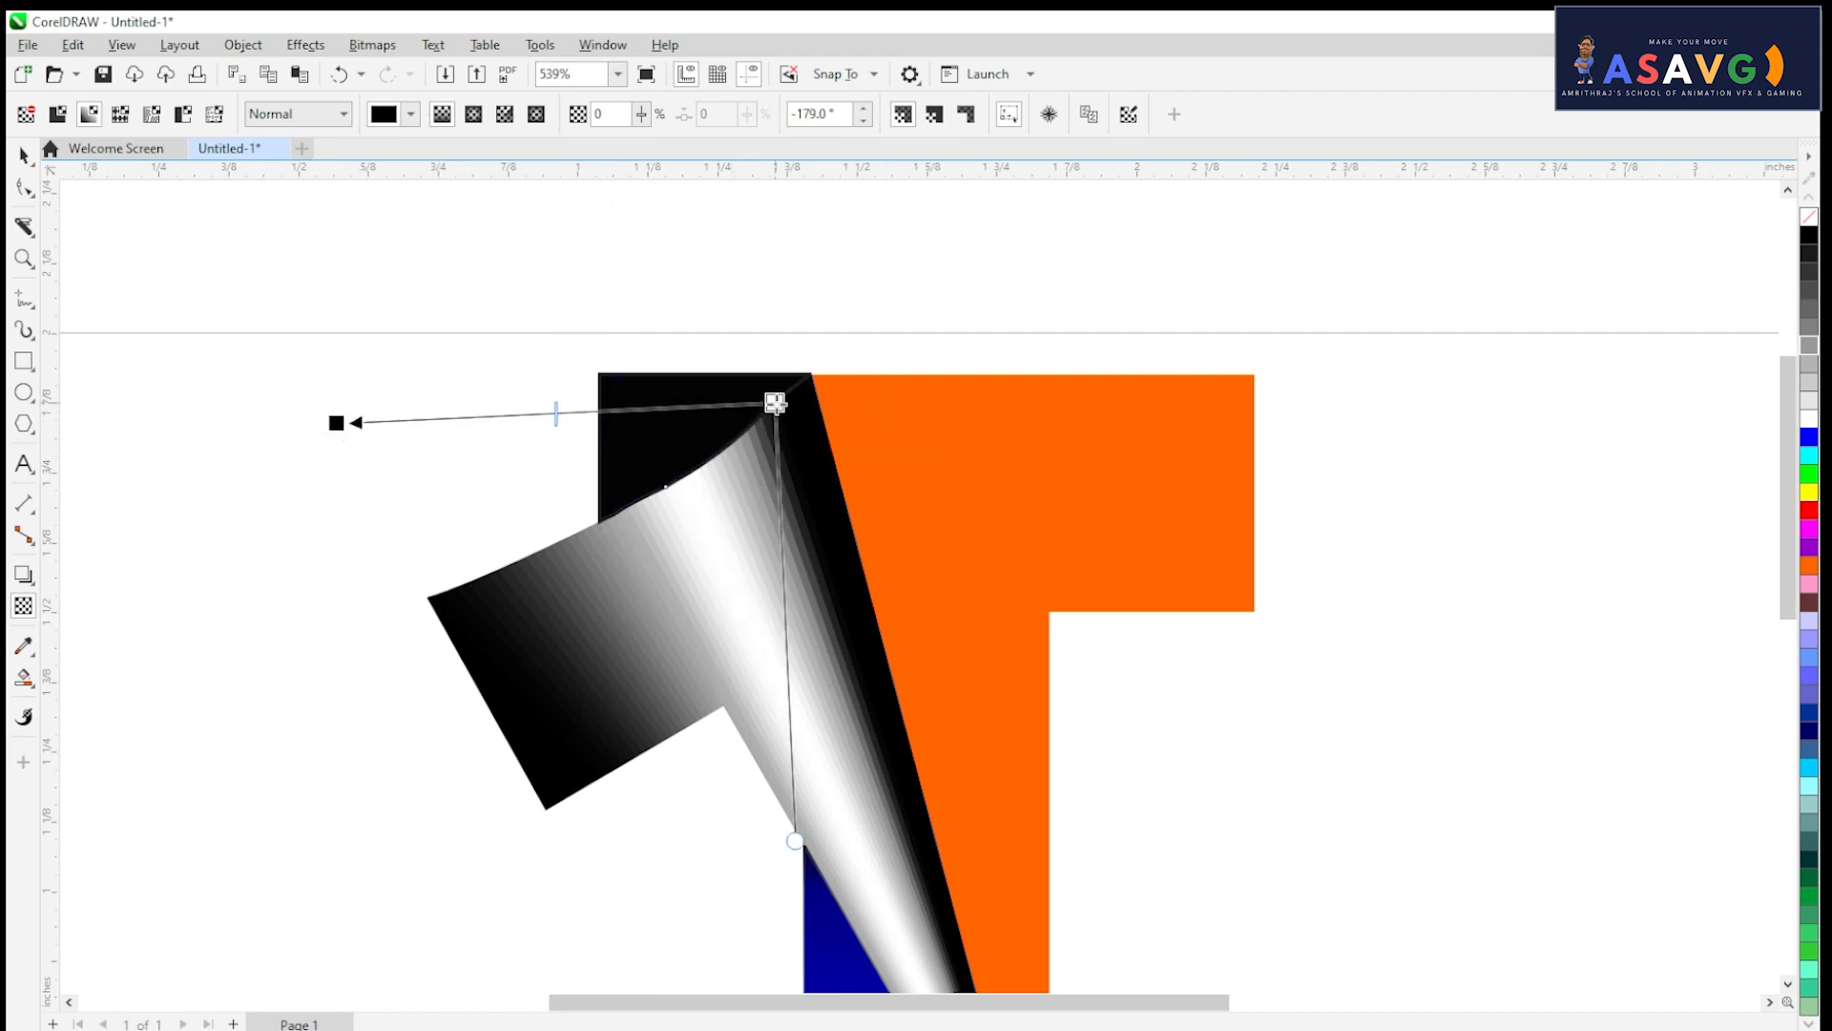
Step: Shorten and level the corner shadow's transparency so it fades to clear blue close to the fold's tip, and deselect it
left_click_drag(336, 423, 615, 409)
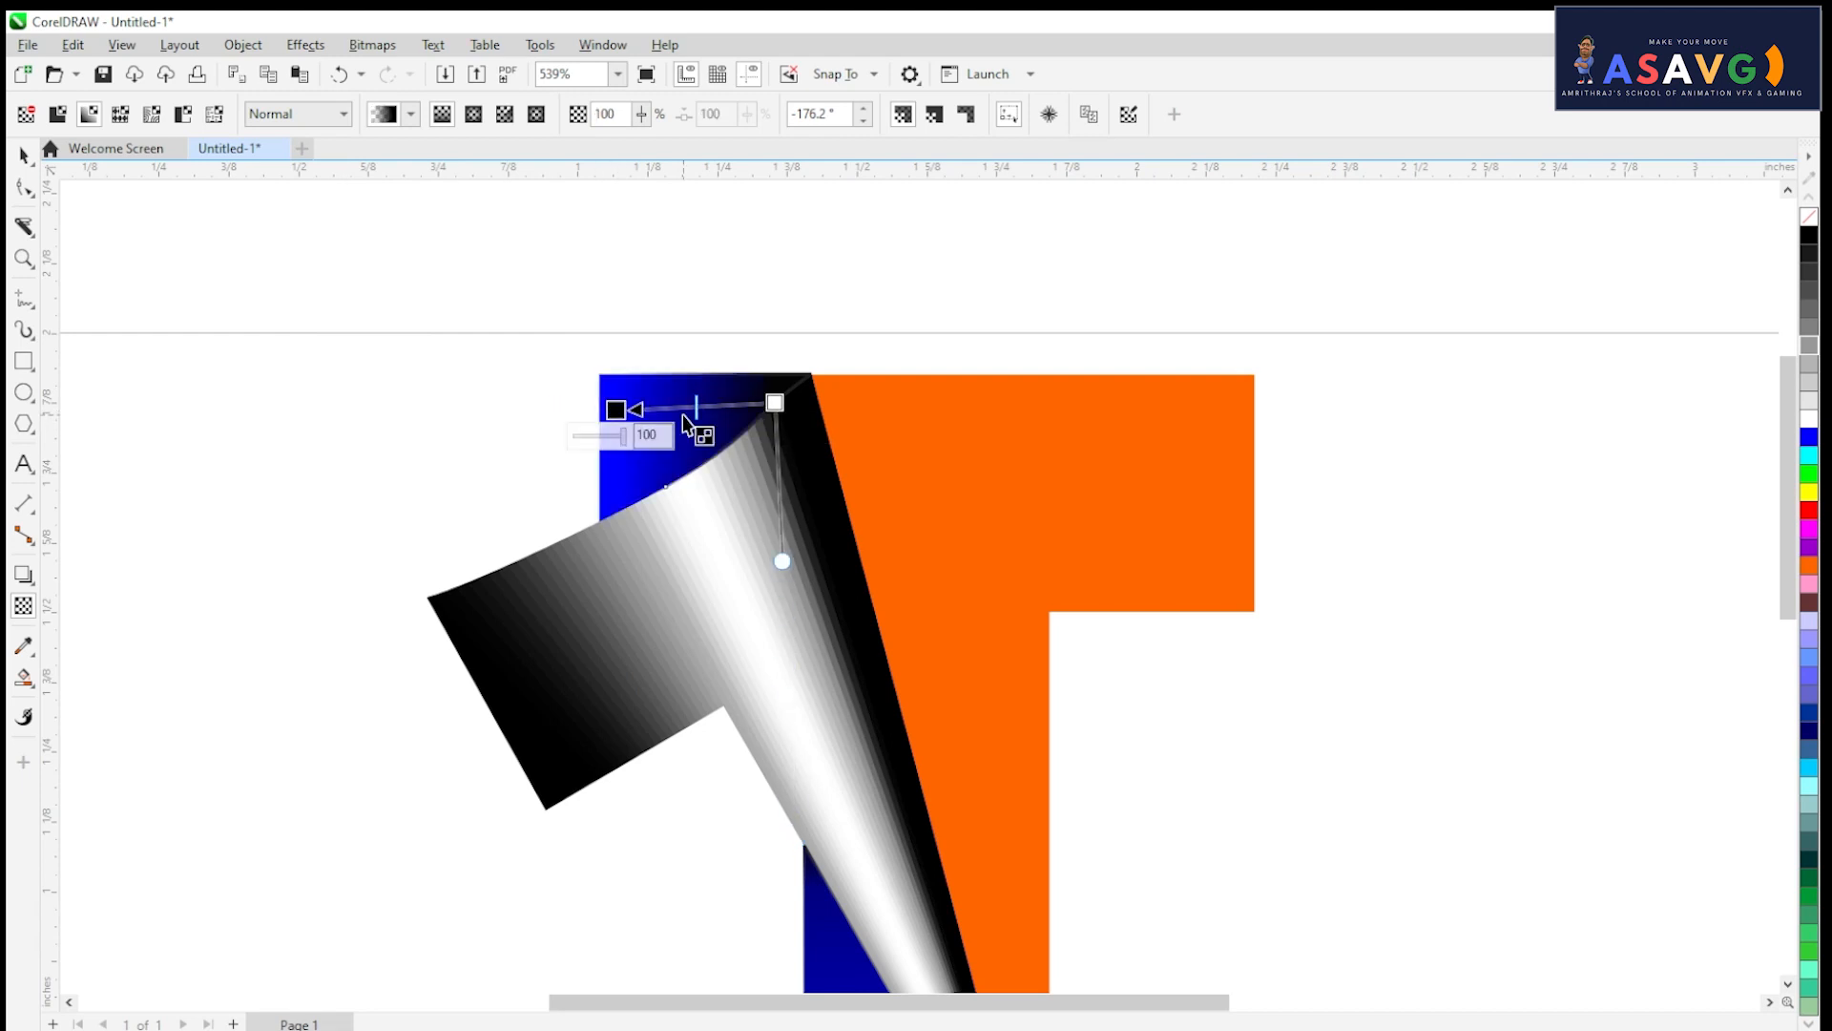
left_click_drag(774, 402, 804, 395)
left_click_drag(628, 413, 739, 399)
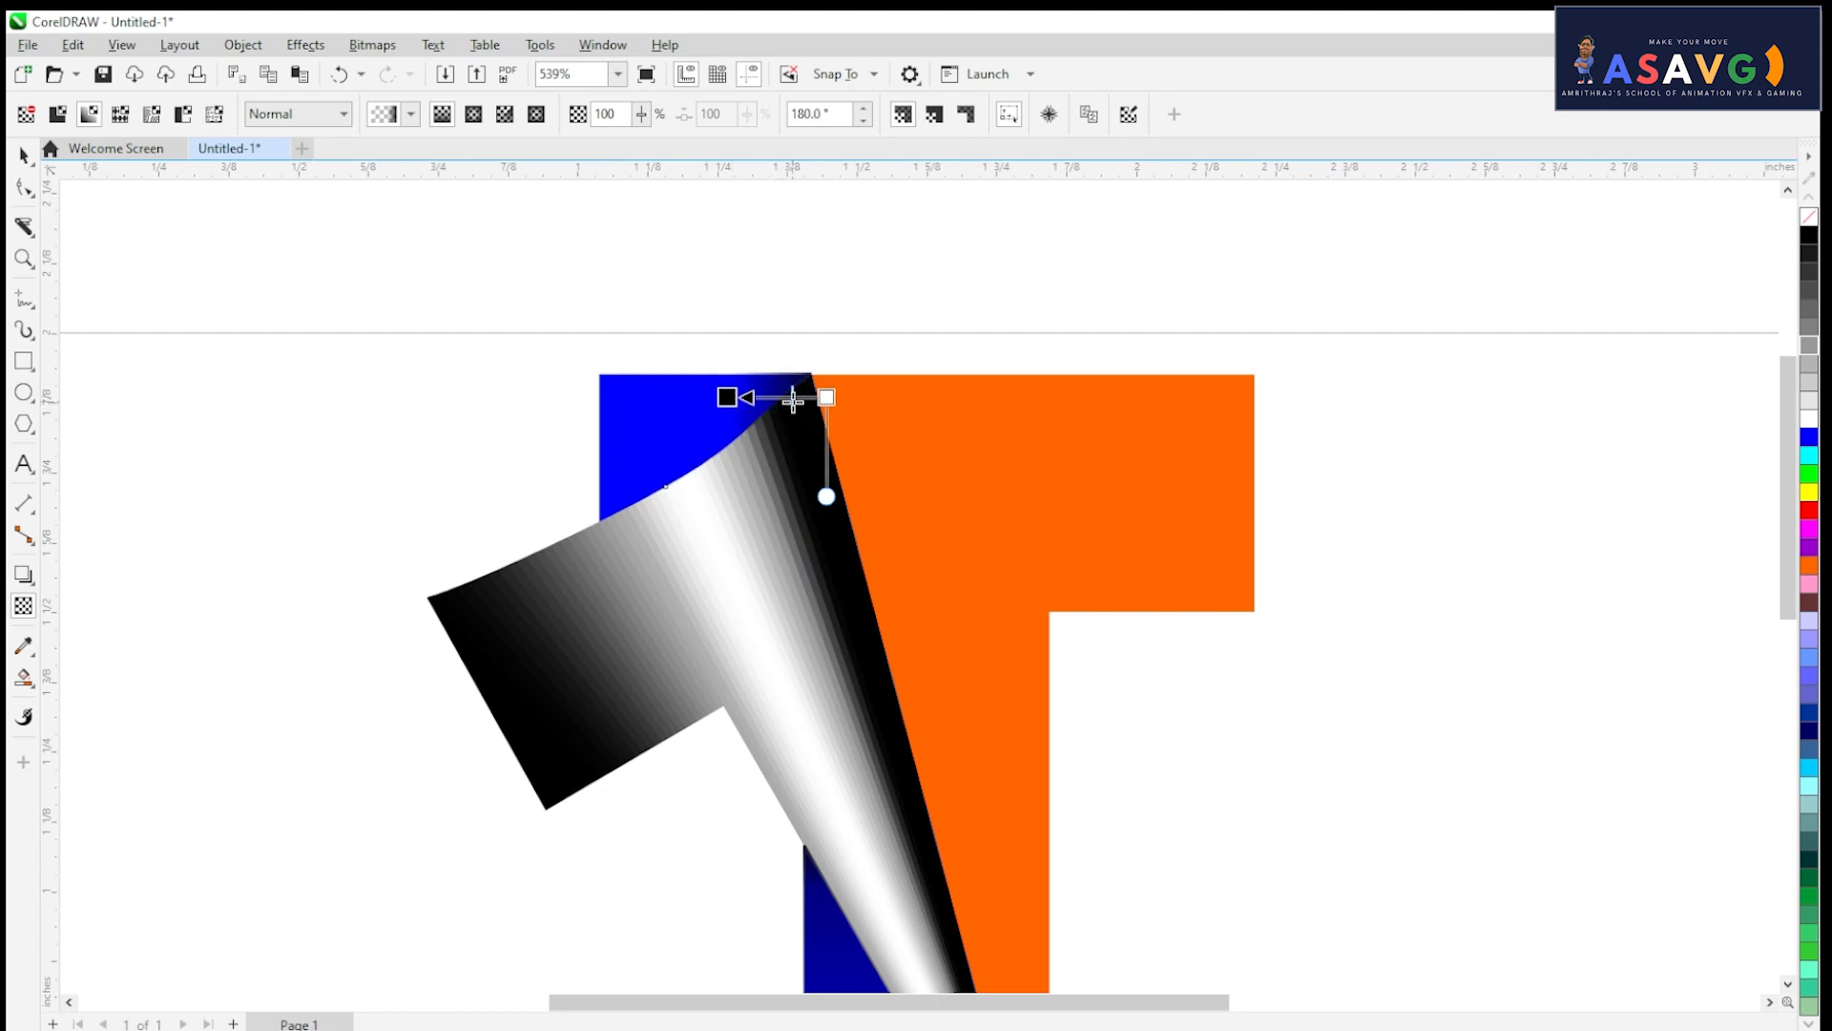
scroll(771, 395, "up", 1)
left_click(395, 380)
scroll(467, 435, "down", 2)
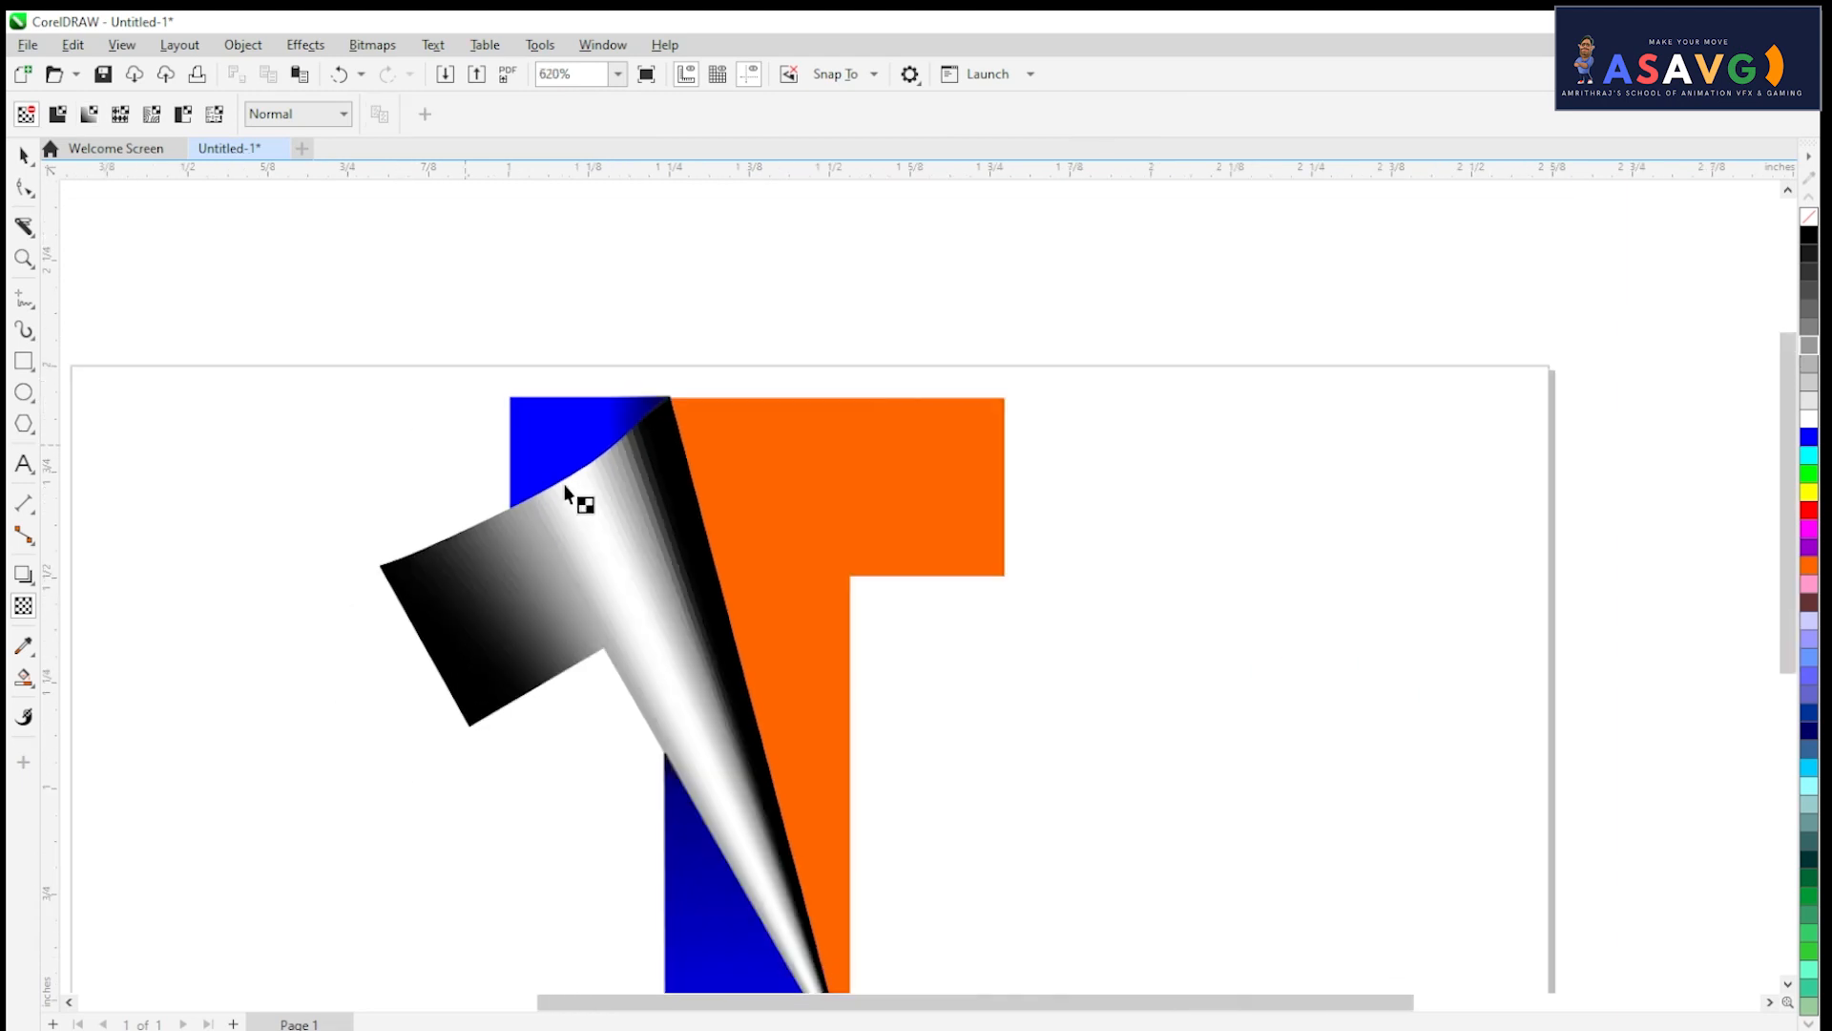
Step: Move the orange T out to the right of the blue and folded pieces
left_click_drag(1010, 679, 1009, 511)
left_click_drag(888, 776, 927, 713)
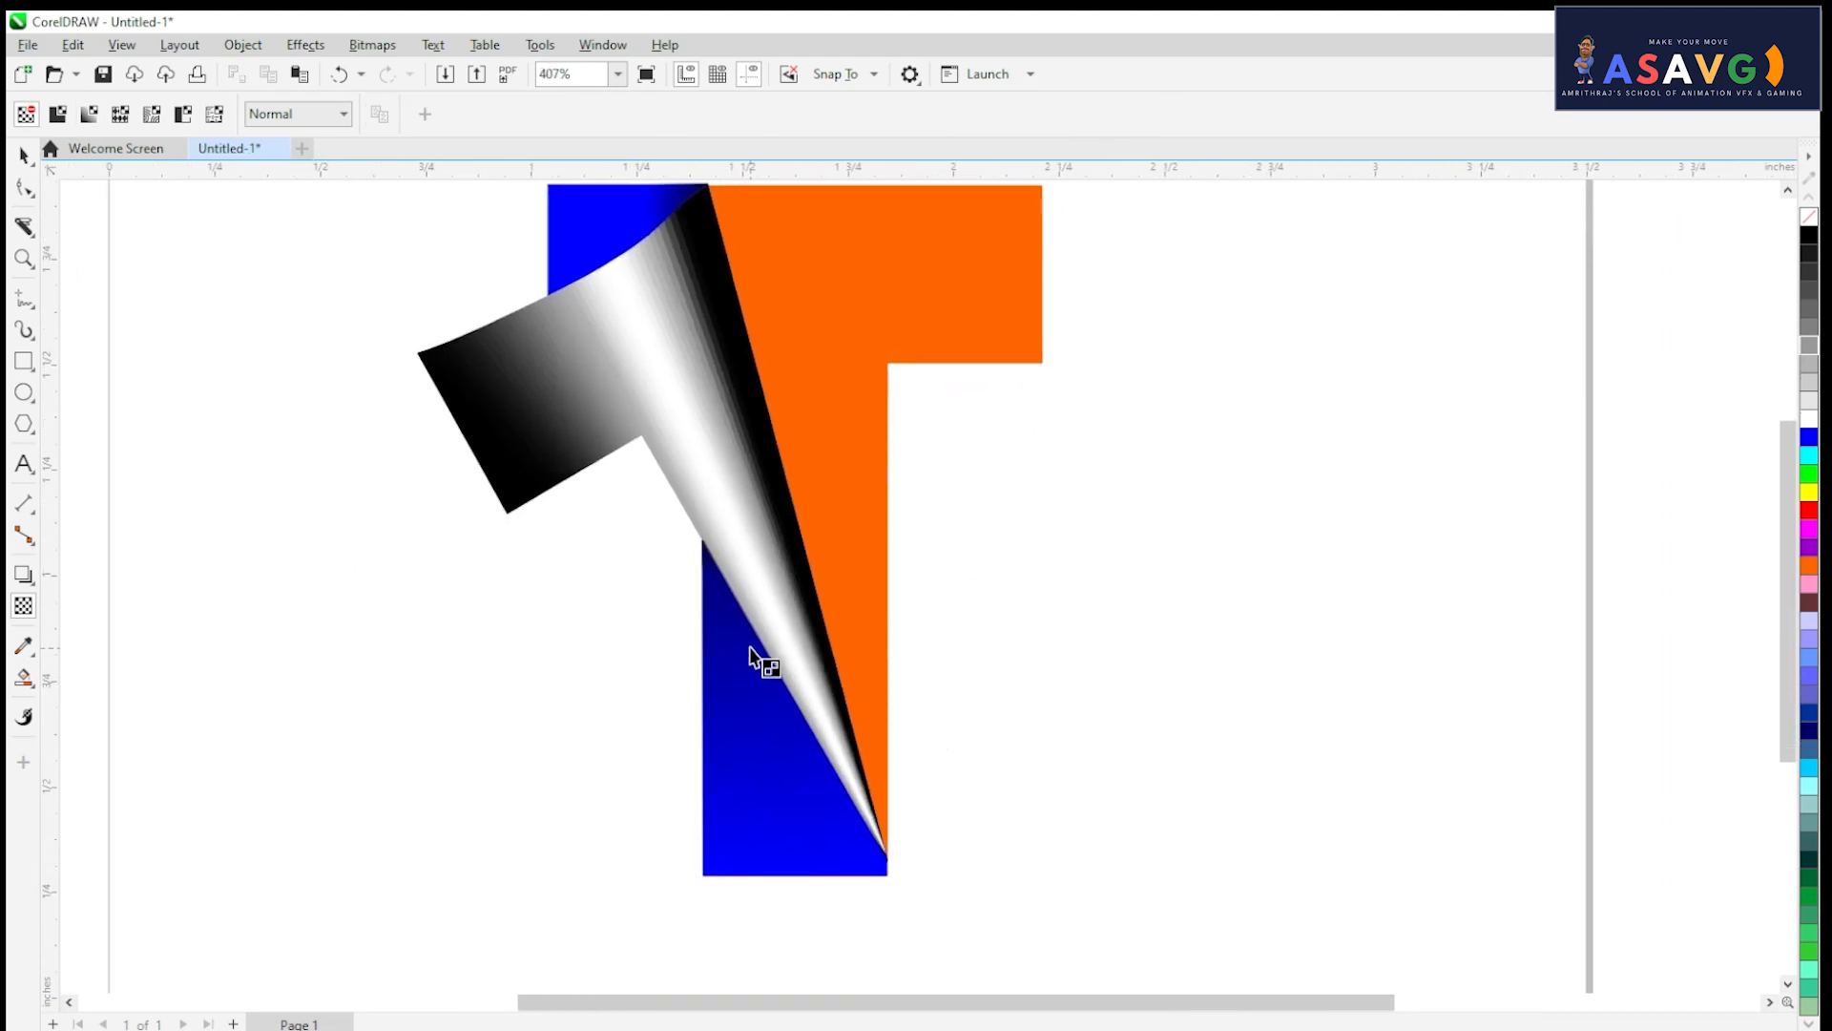
scroll(965, 605, "down", 2)
scroll(913, 437, "up", 1)
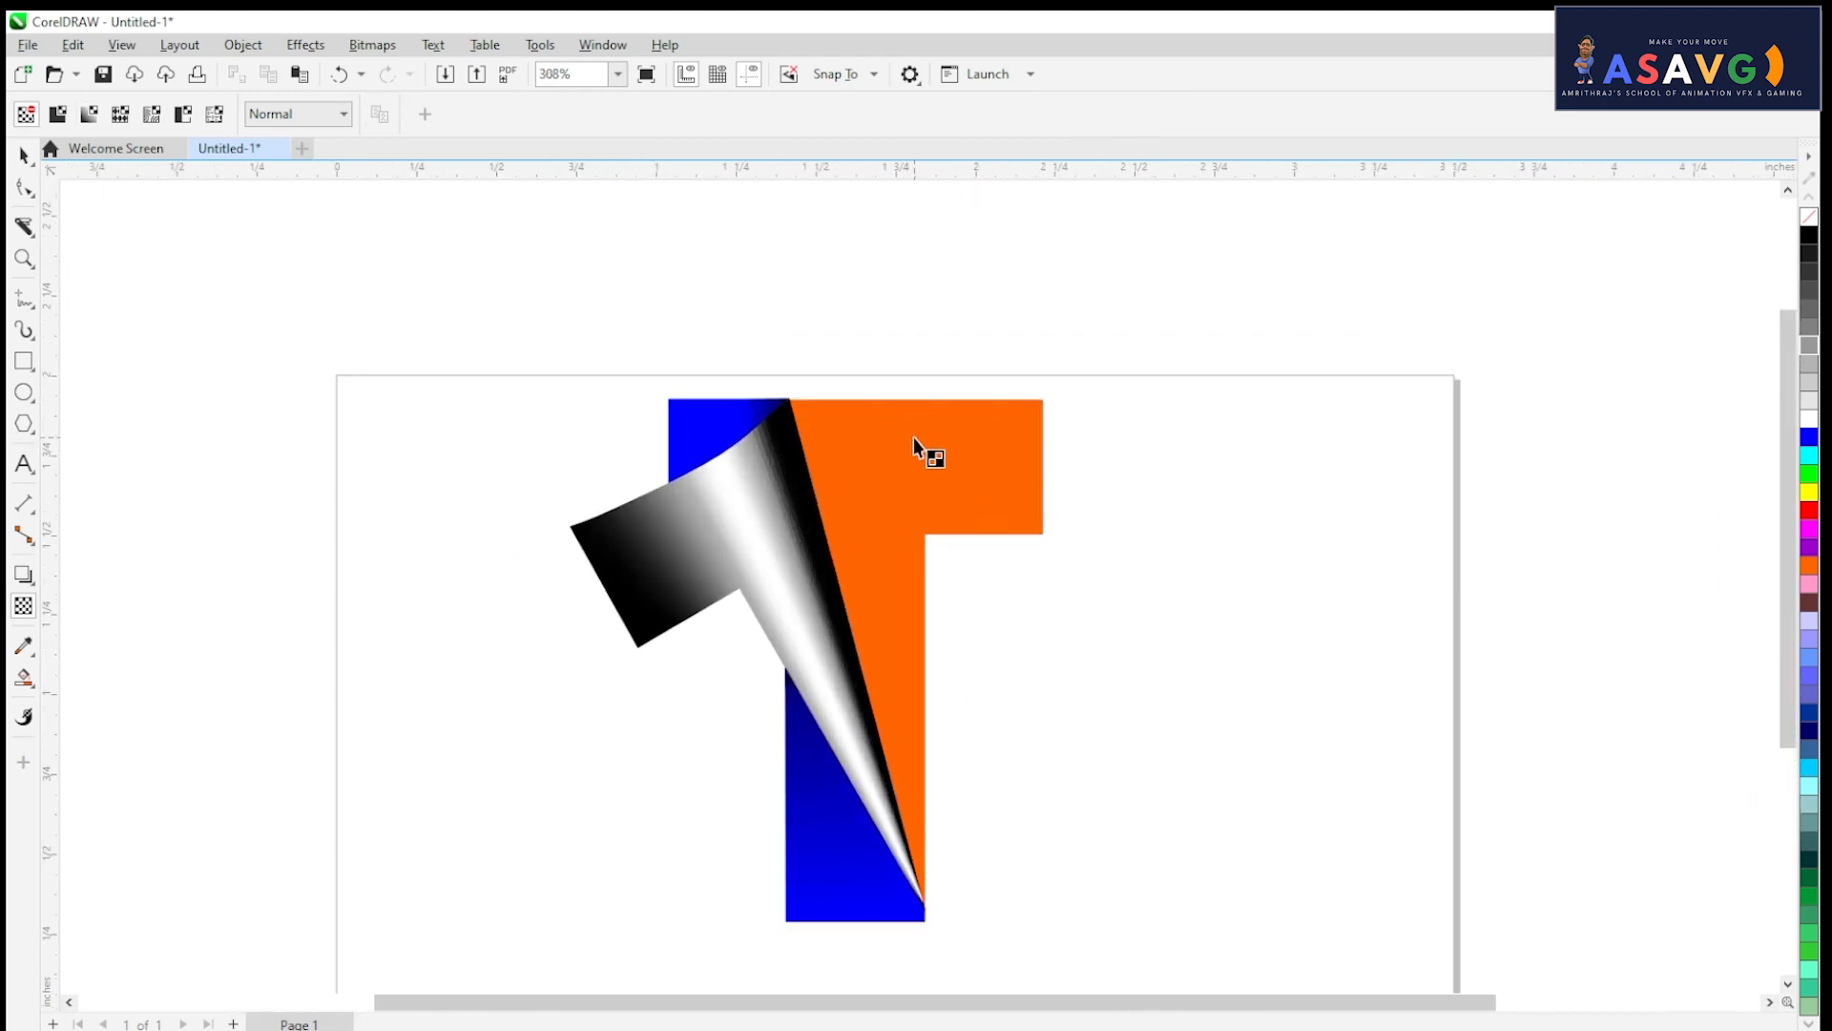
scroll(914, 439, "up", 1)
scroll(907, 478, "down", 1)
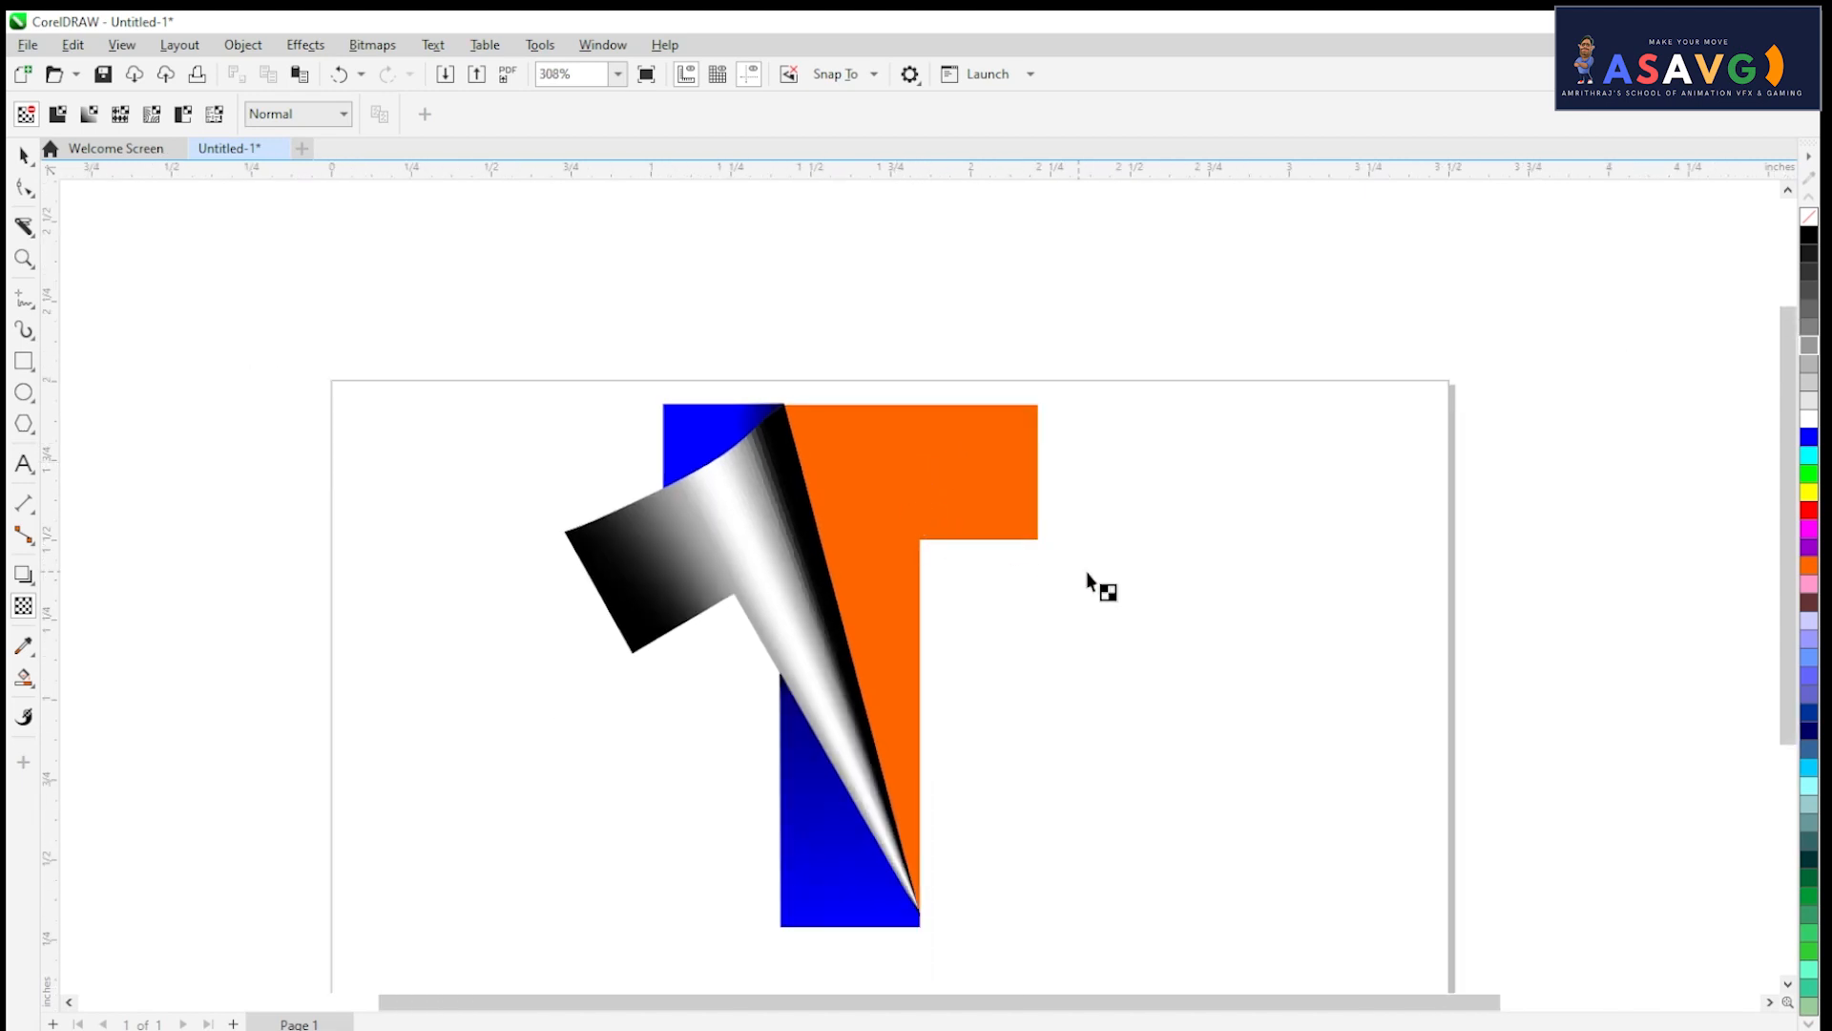
left_click_drag(1088, 578, 1023, 522)
left_click(24, 155)
left_click(855, 409)
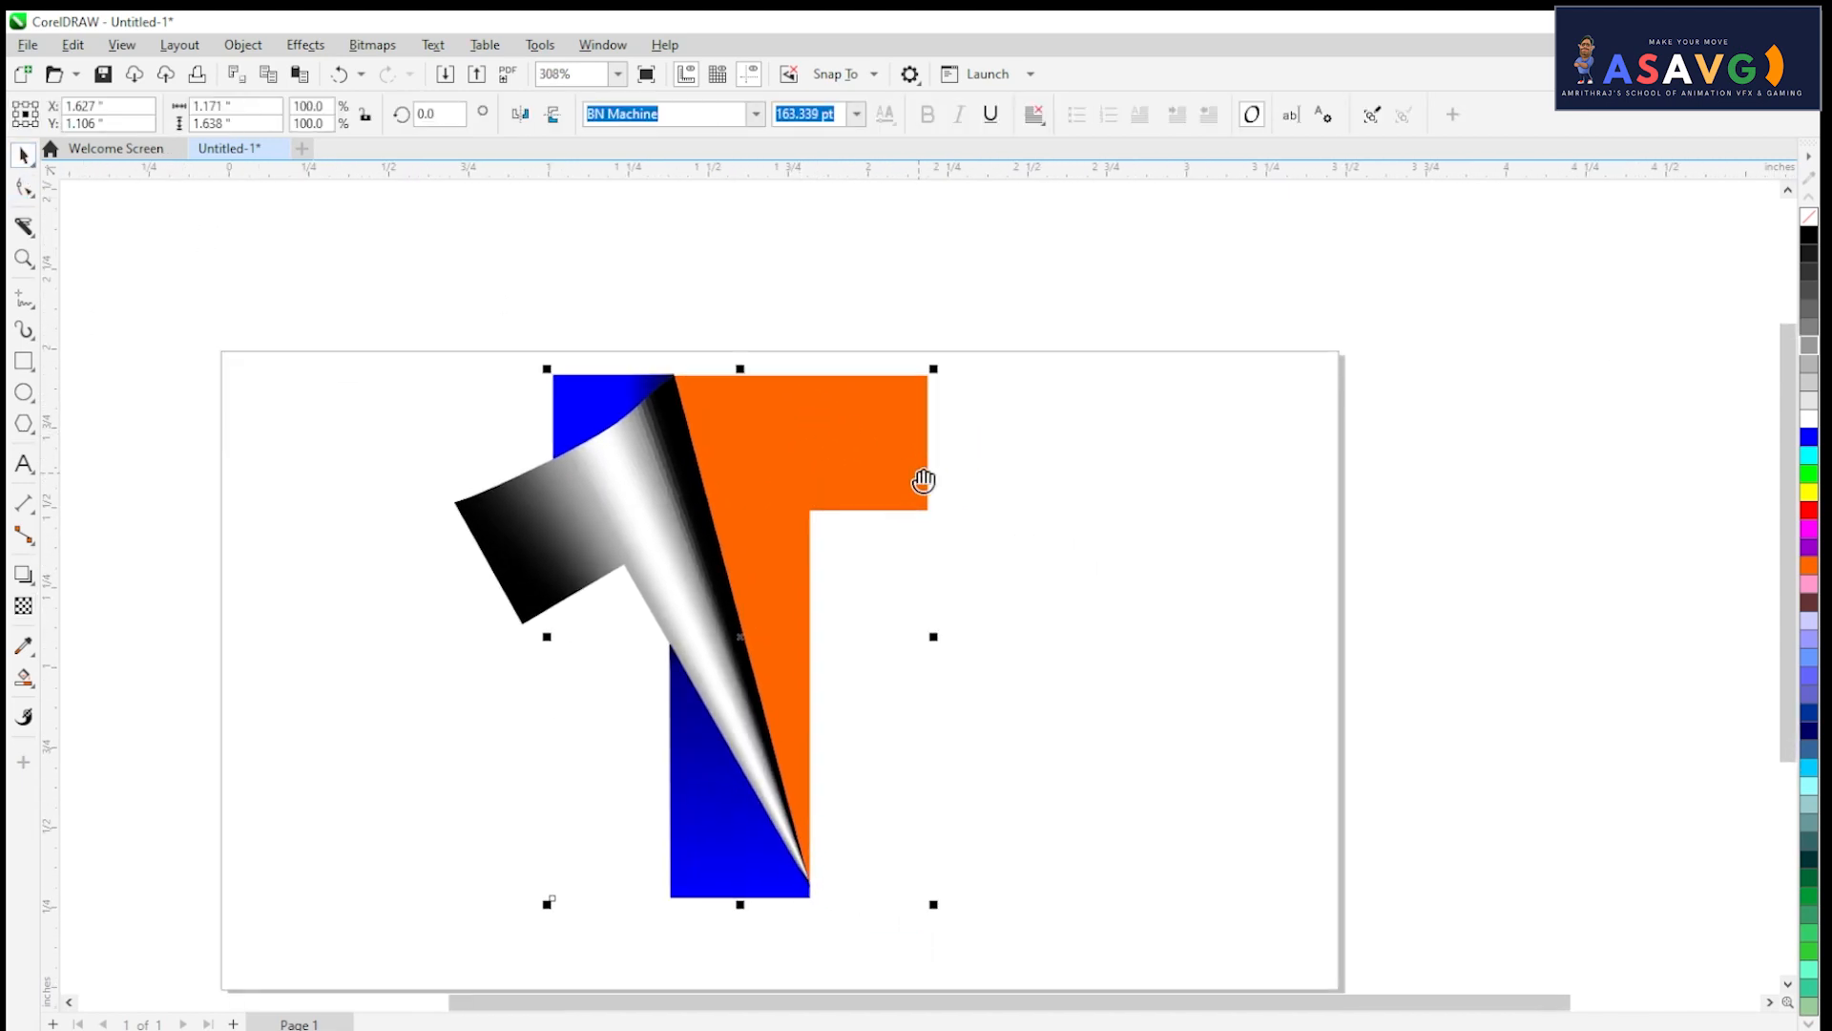
left_click_drag(744, 431, 1132, 523)
key("ctrl+z")
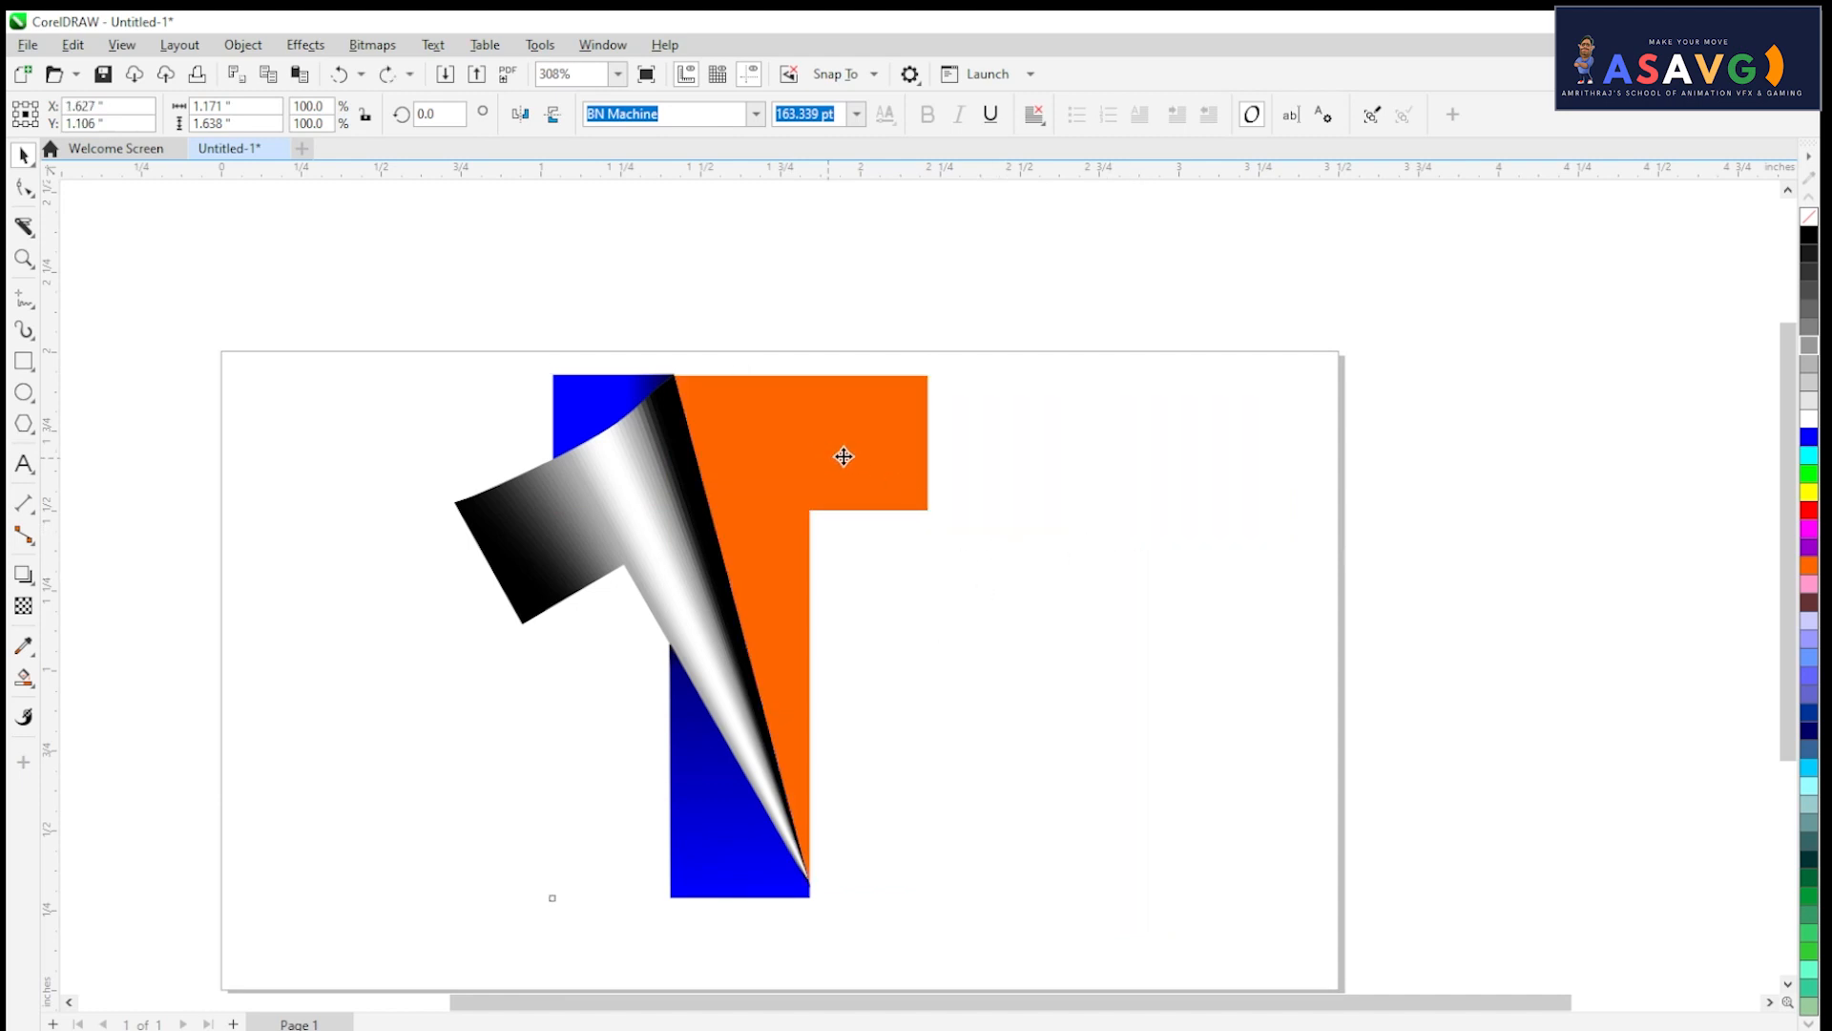
left_click_drag(844, 456, 1002, 506)
Step: Add a black Multiply drop shadow to the orange T, offset 0.083" and -0.002", with opacity 44 and feather 15
left_click(21, 577)
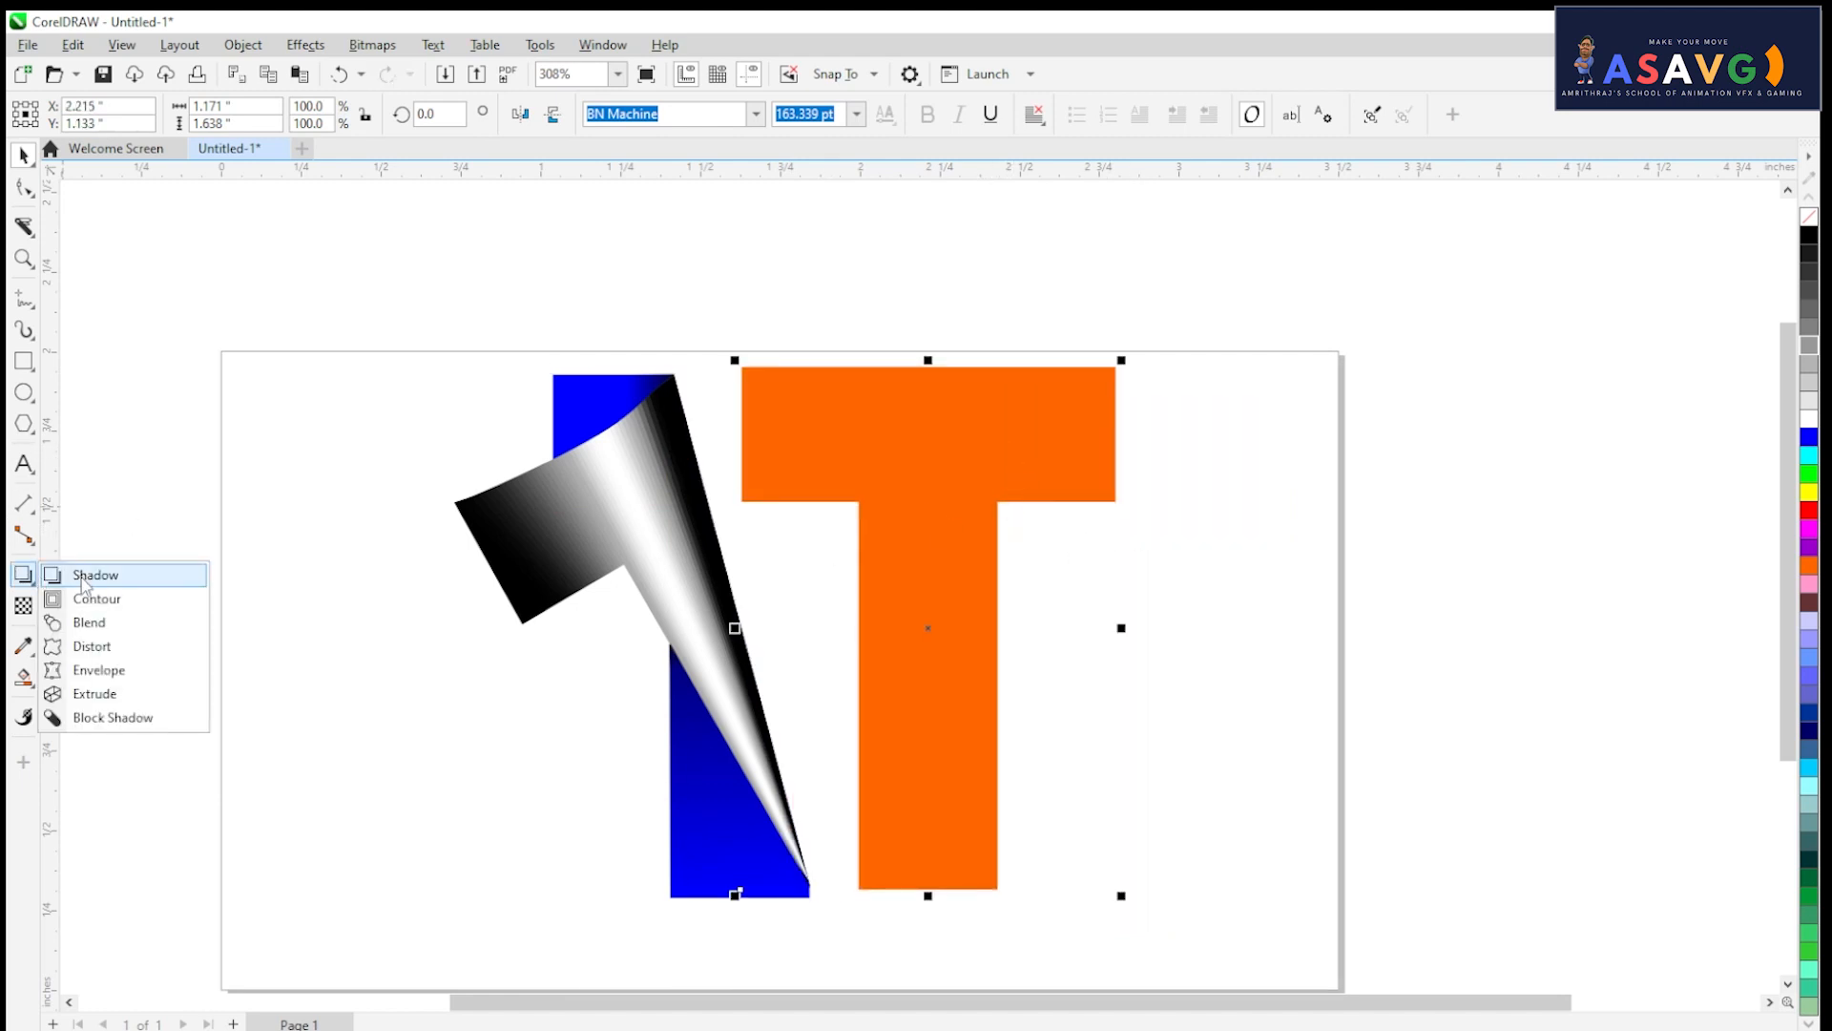
left_click(84, 575)
left_click_drag(928, 628, 1215, 462)
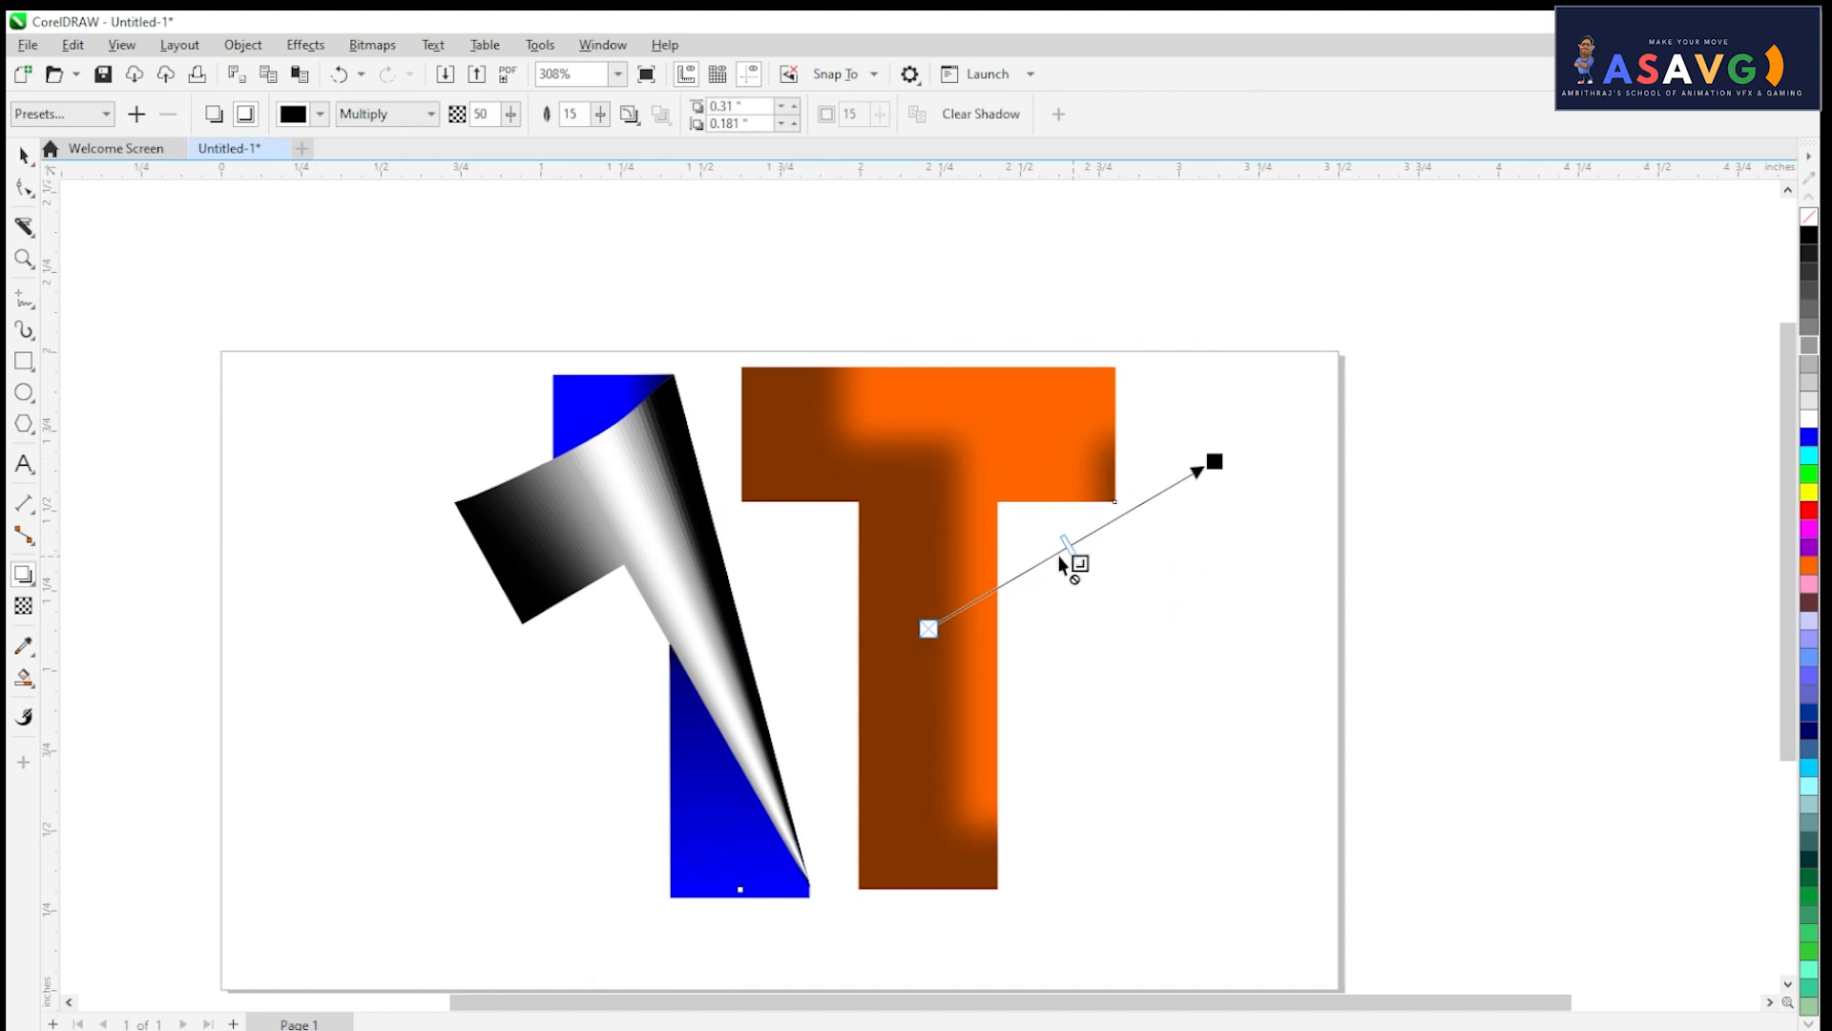
key("ctrl+z")
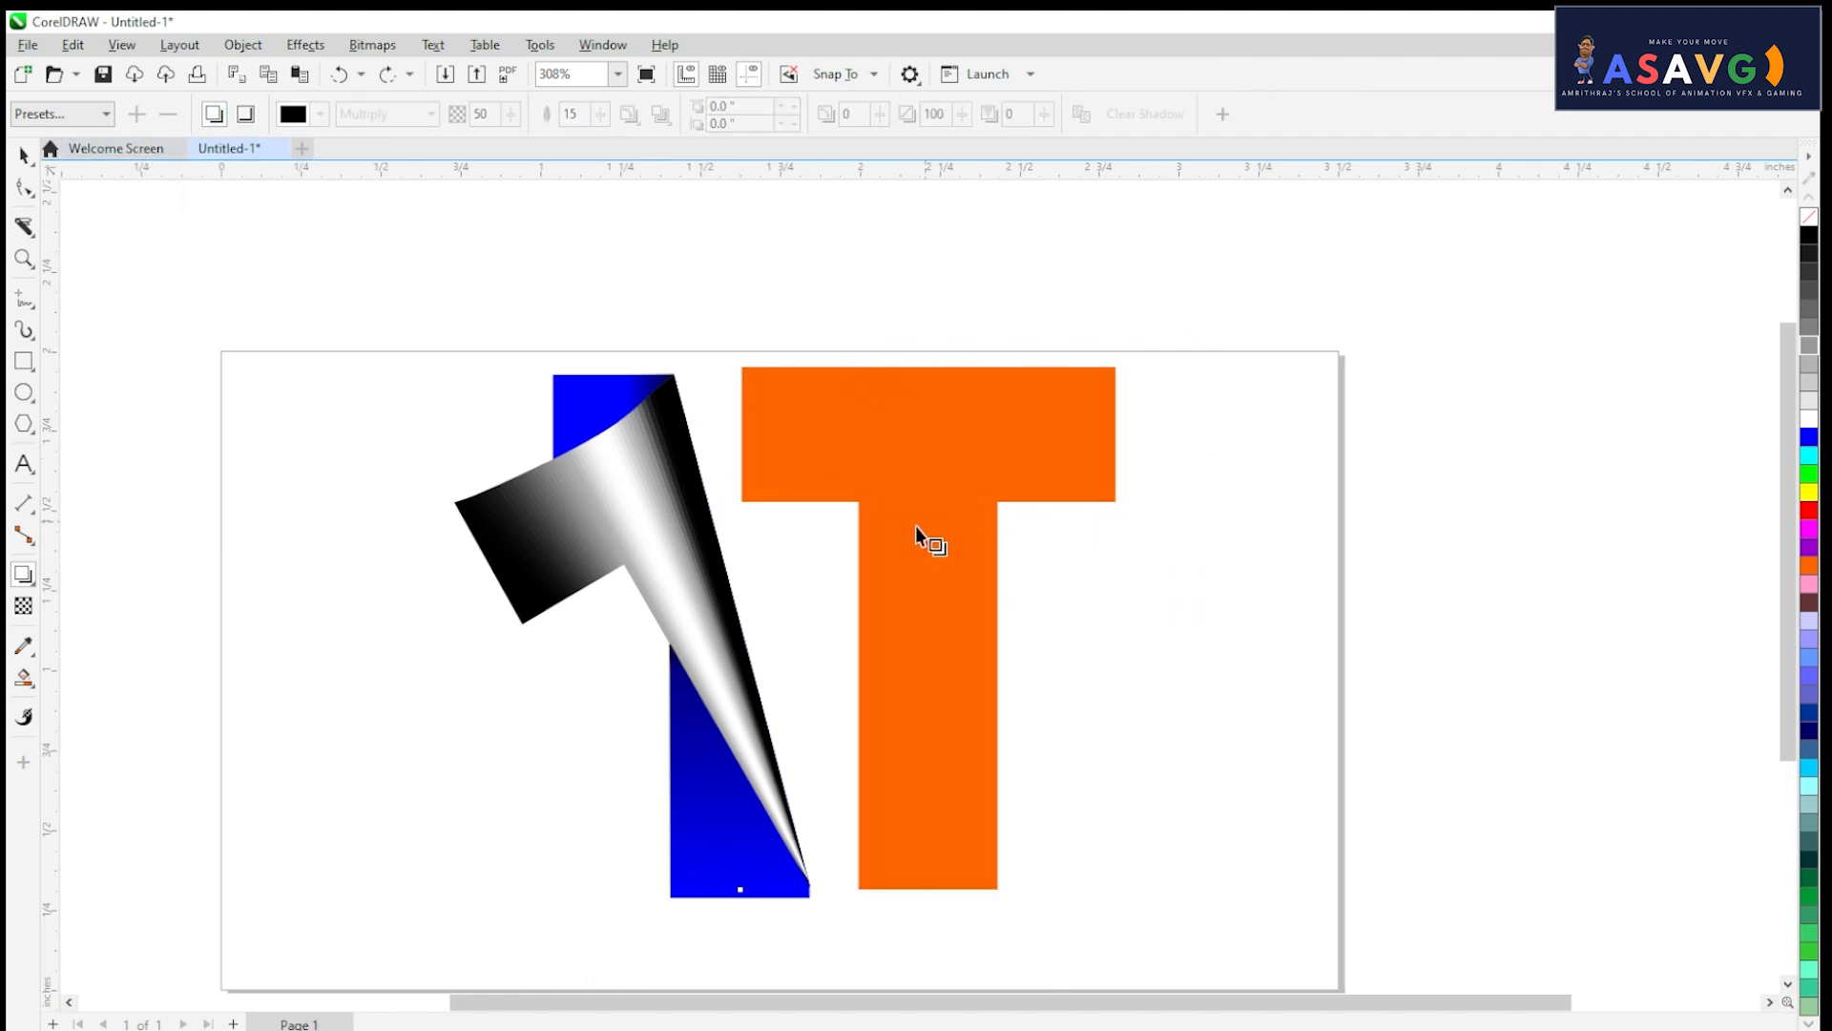
left_click_drag(928, 628, 1153, 645)
key("ctrl+z")
left_click_drag(998, 630, 1021, 631)
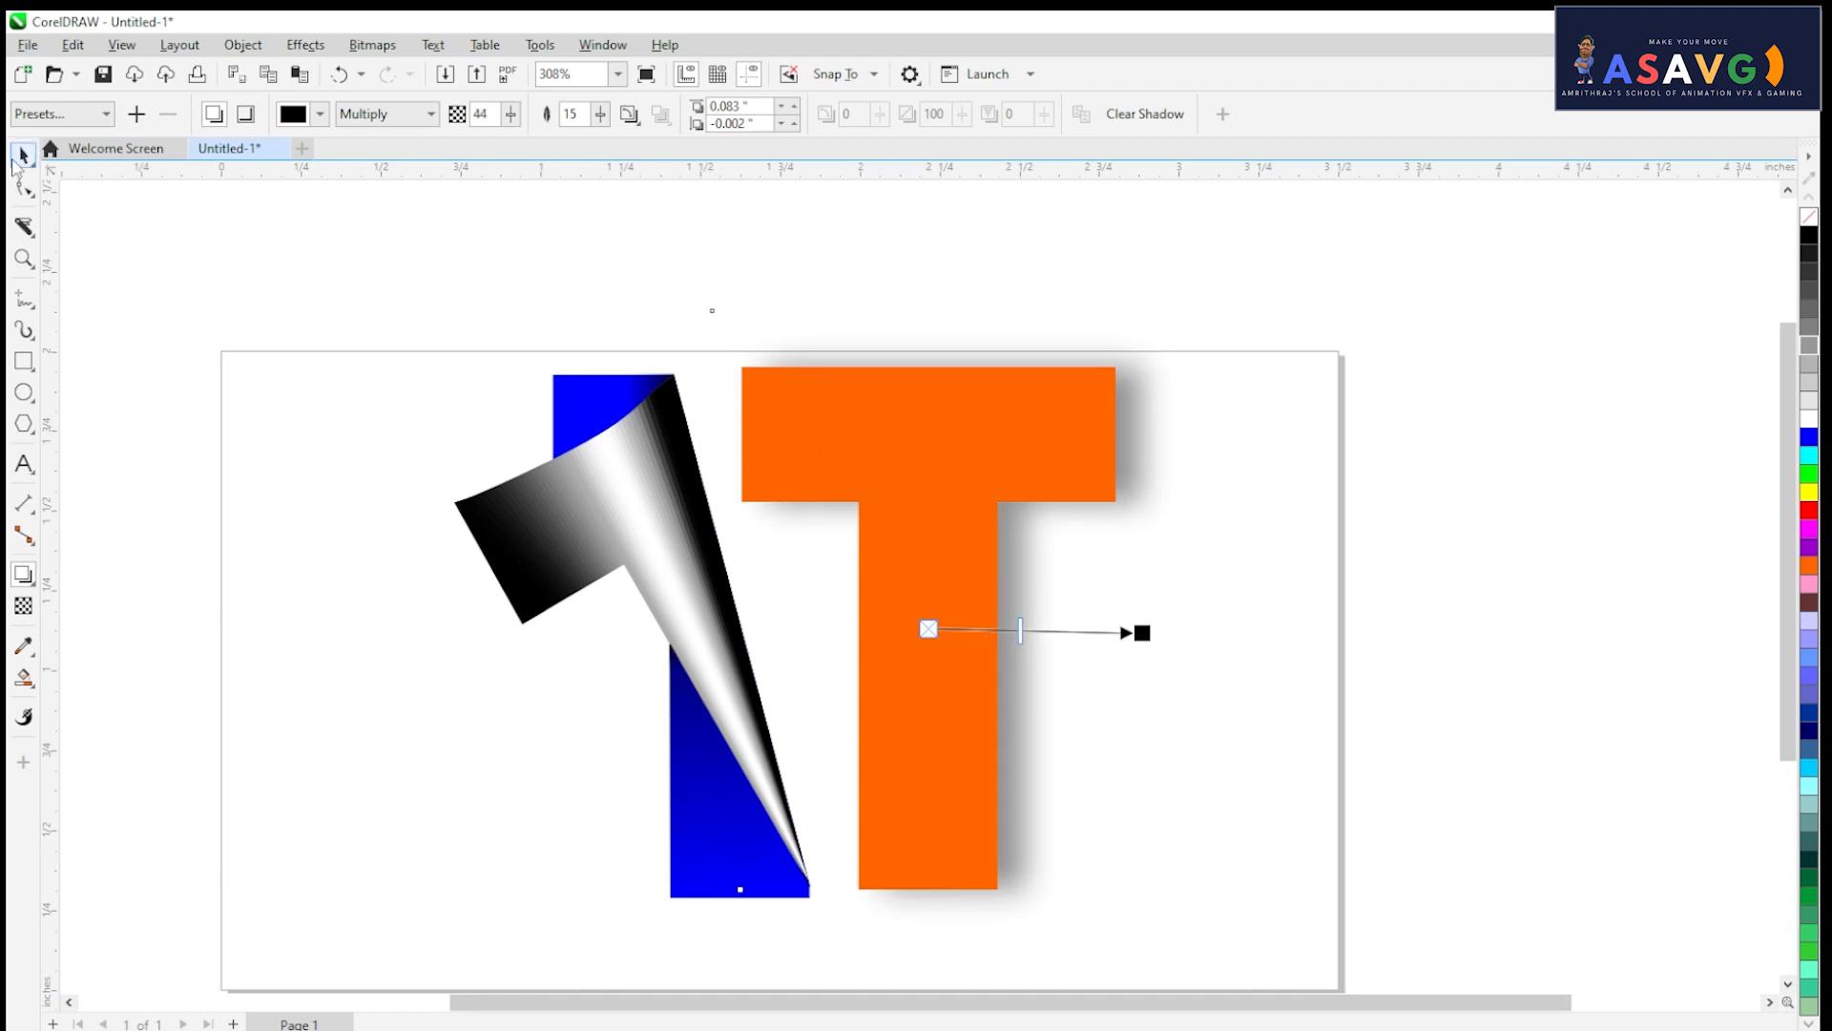
Step: Separate the drop shadow from the orange T and move the shadow to the T's right, across the page edge
left_click(23, 155)
left_click(1130, 441)
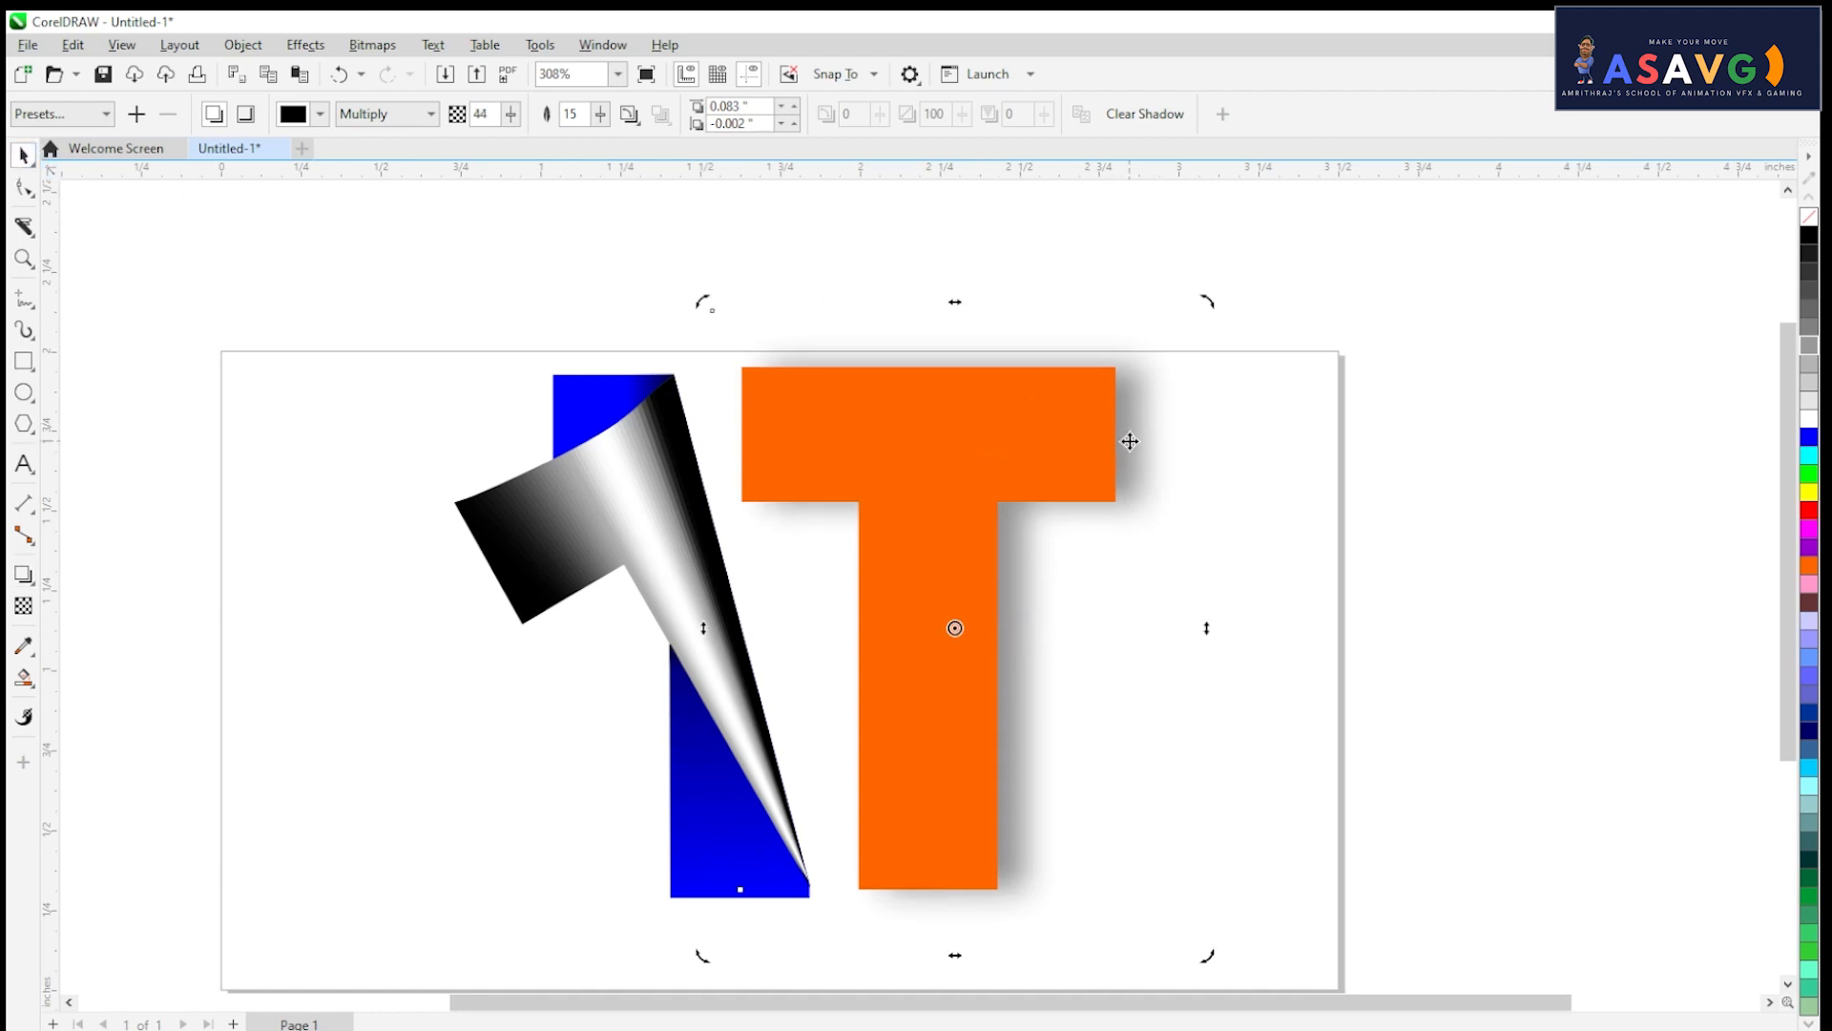
left_click(1101, 423)
left_click(1134, 424)
right_click(1134, 425)
left_click(1190, 441)
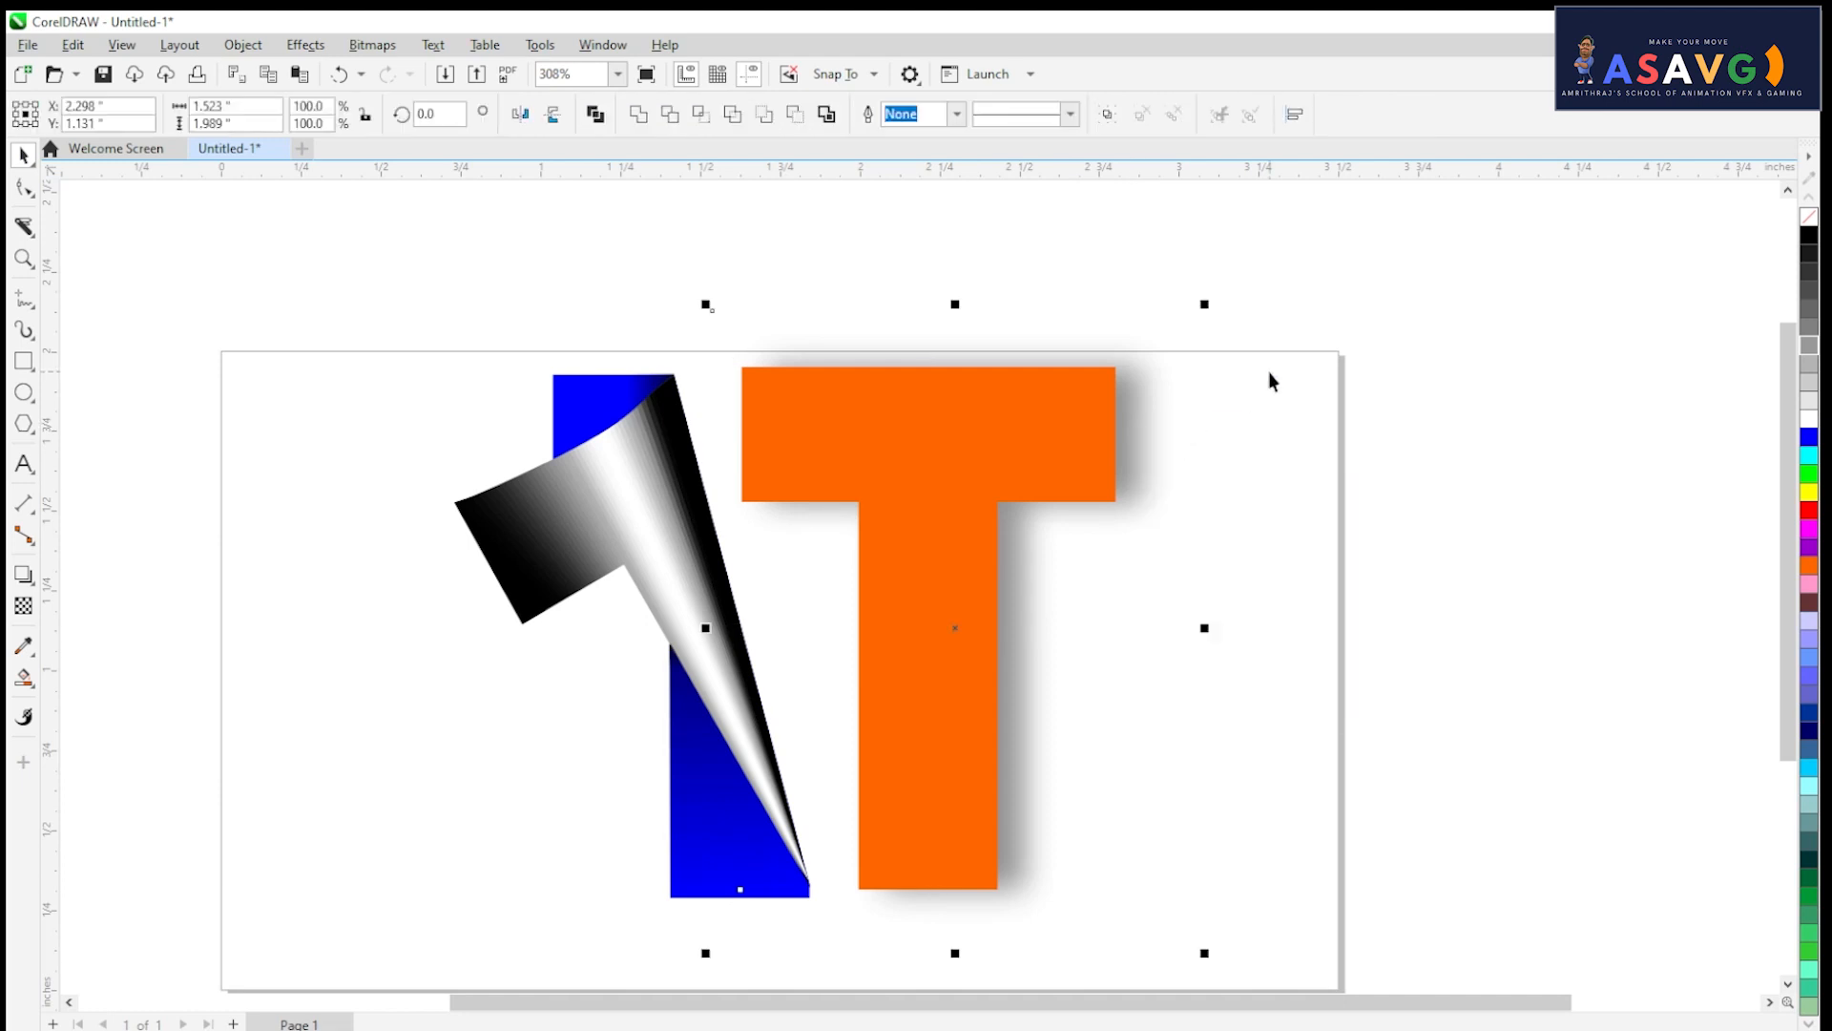
left_click(1268, 370)
left_click_drag(1136, 445, 1616, 429)
left_click_drag(1294, 589, 1339, 548)
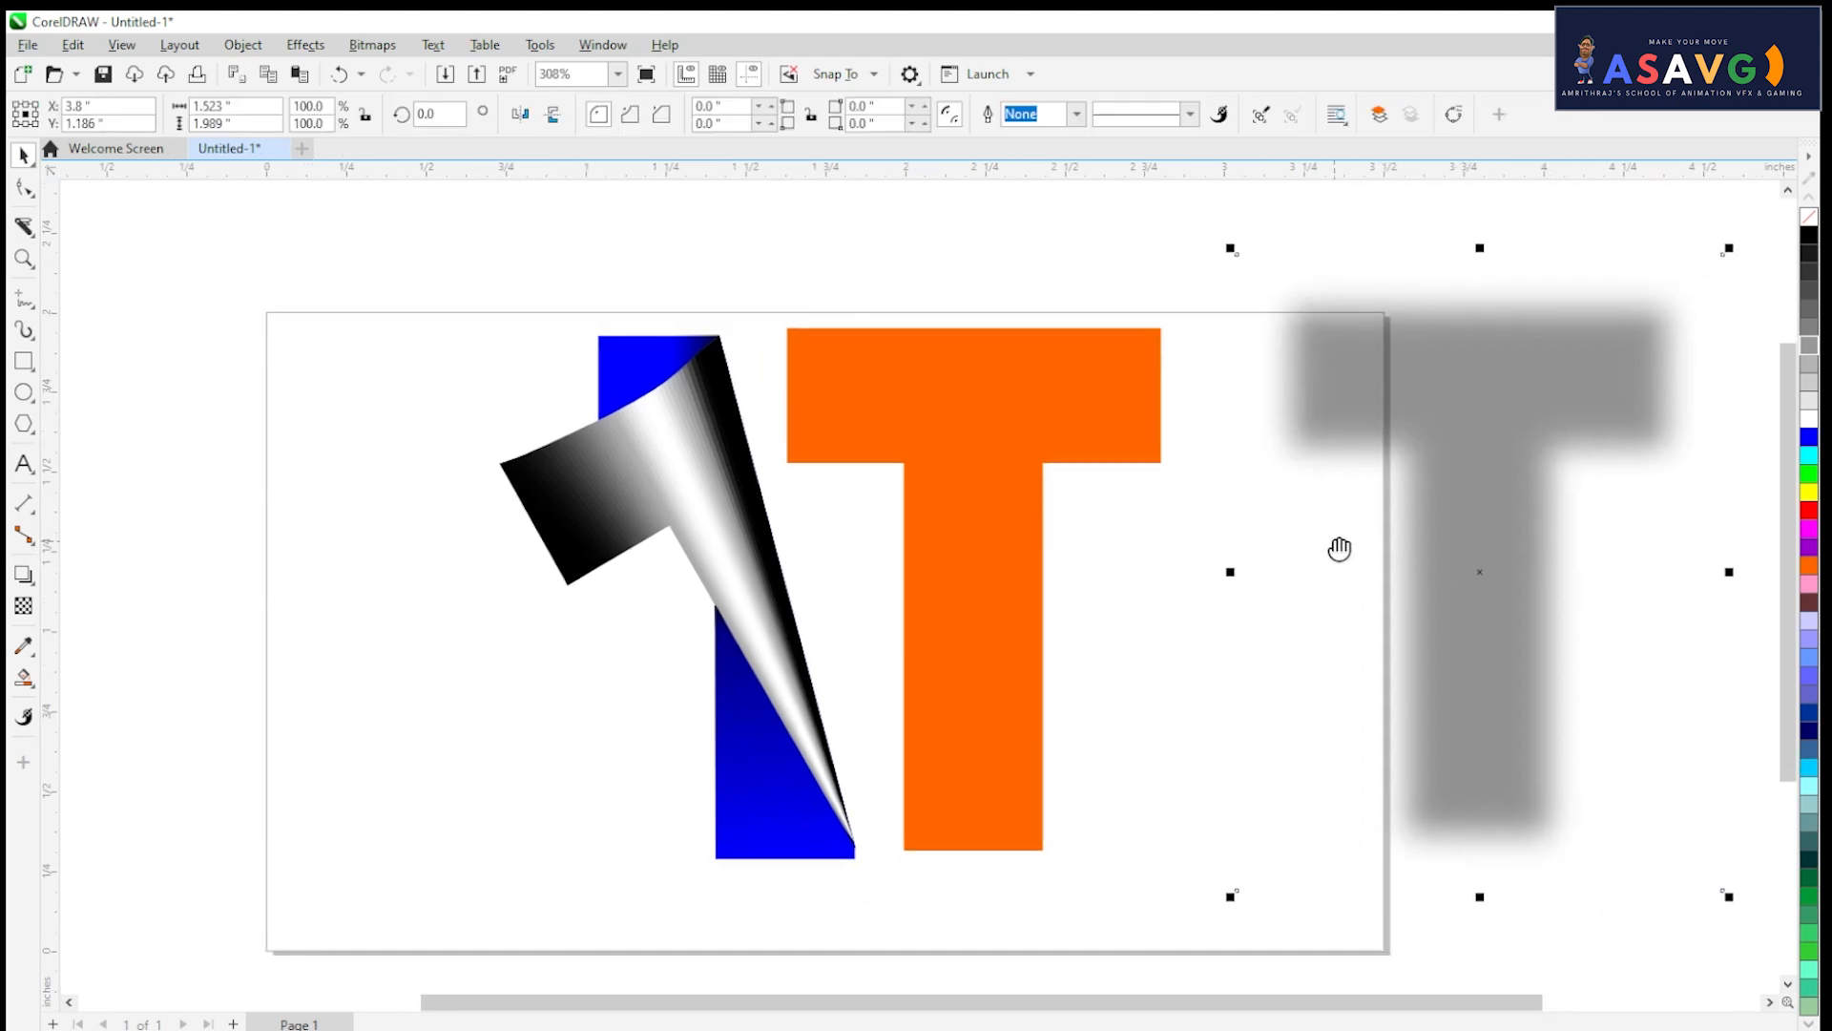
Step: Apply a fresh black Multiply drop shadow to the orange T, anchored at its centre, with opacity 50 and feather 15
left_click(961, 572)
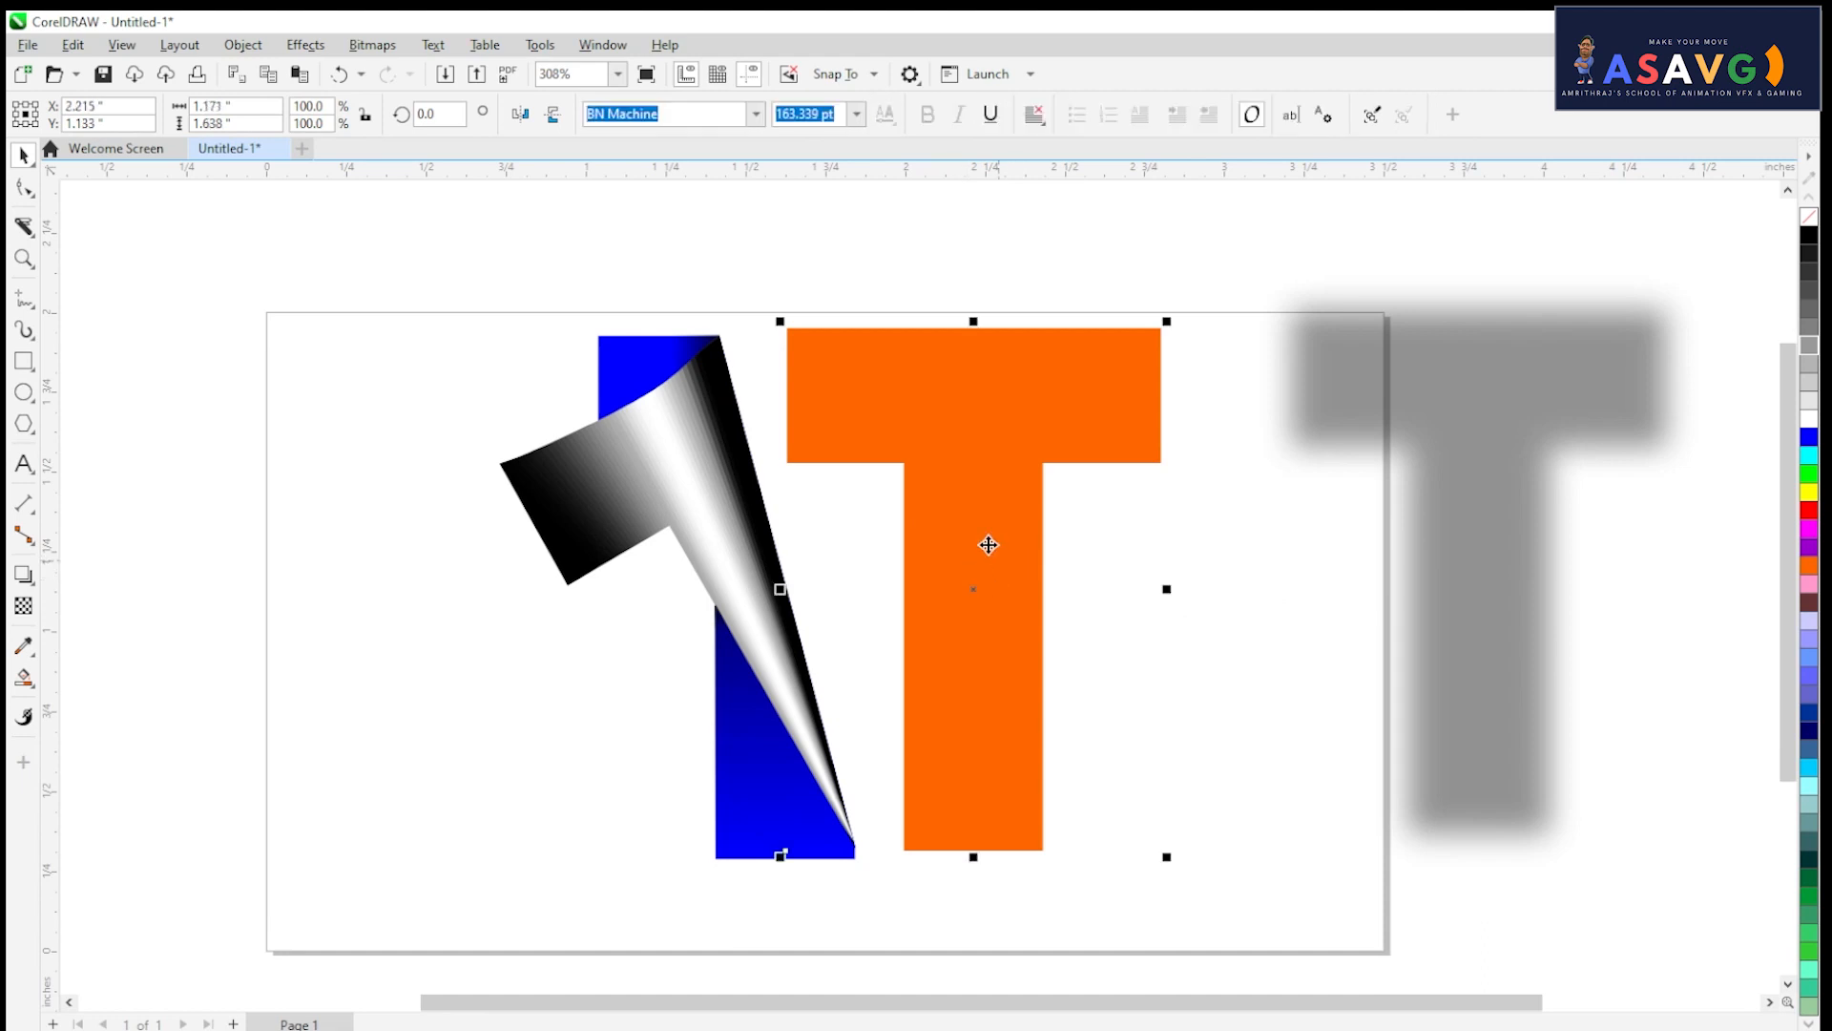
left_click(24, 577)
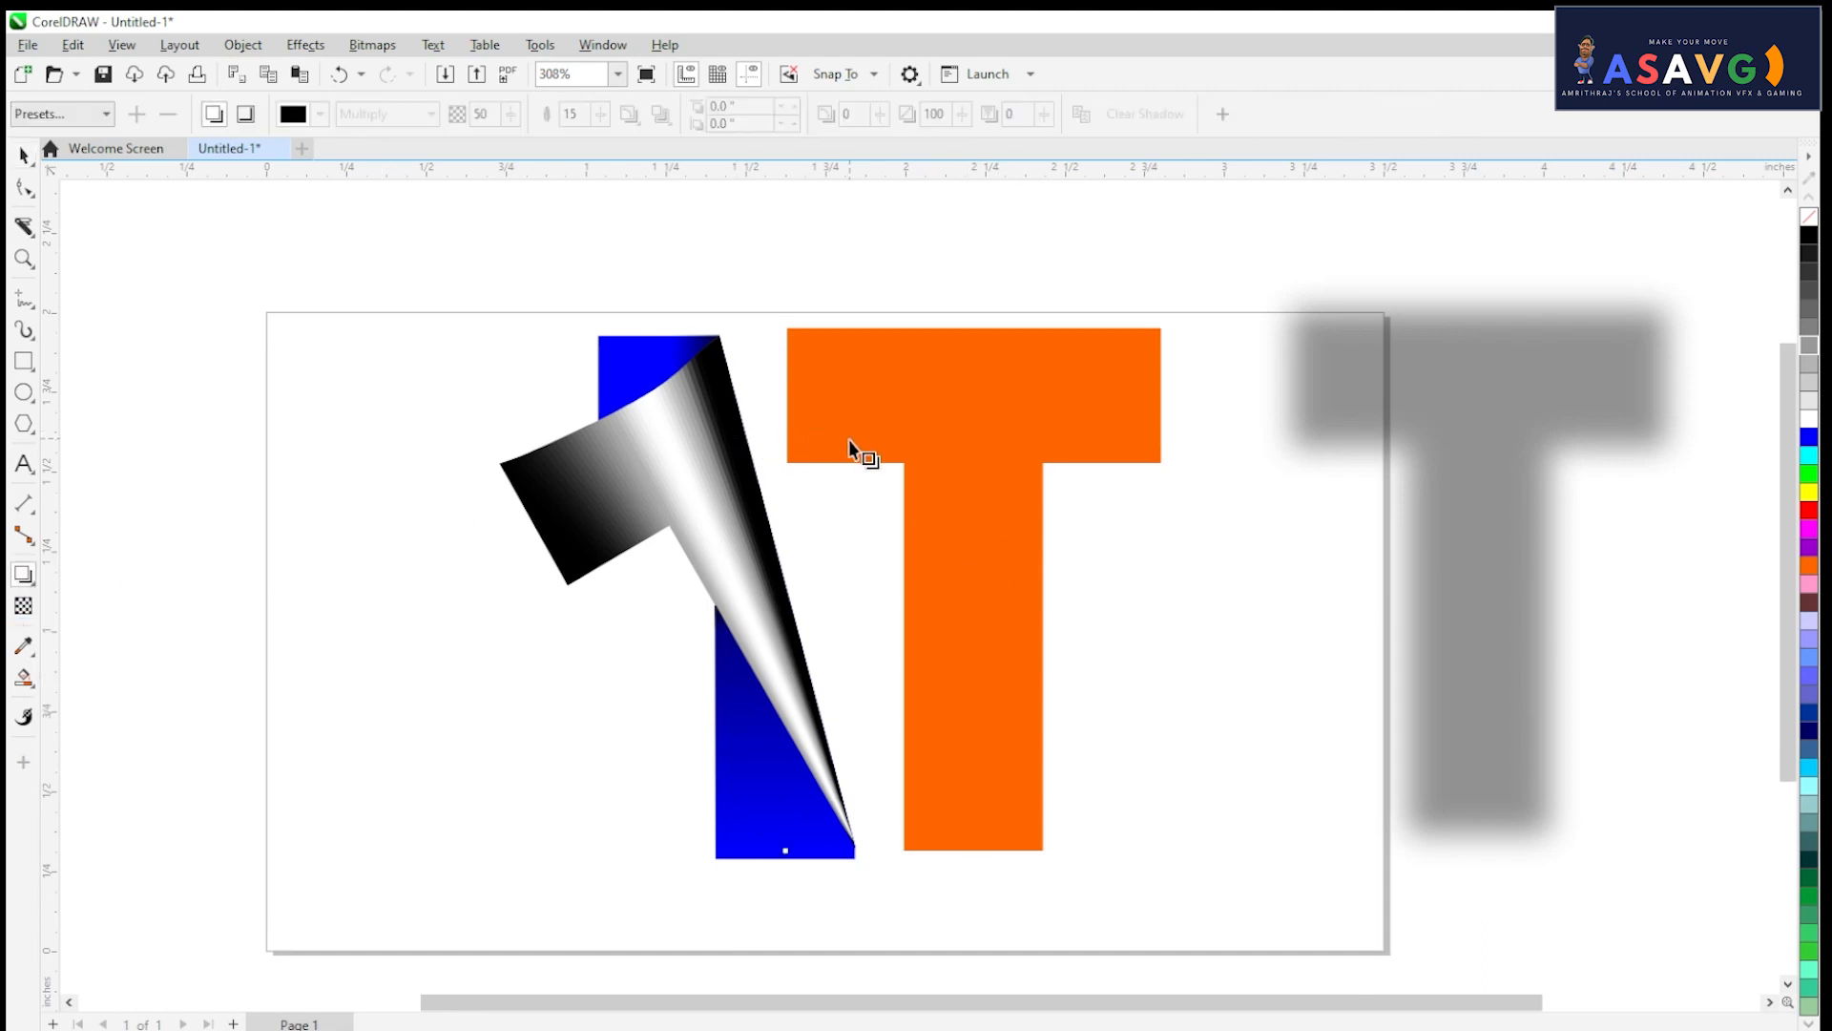
left_click_drag(852, 446, 1173, 595)
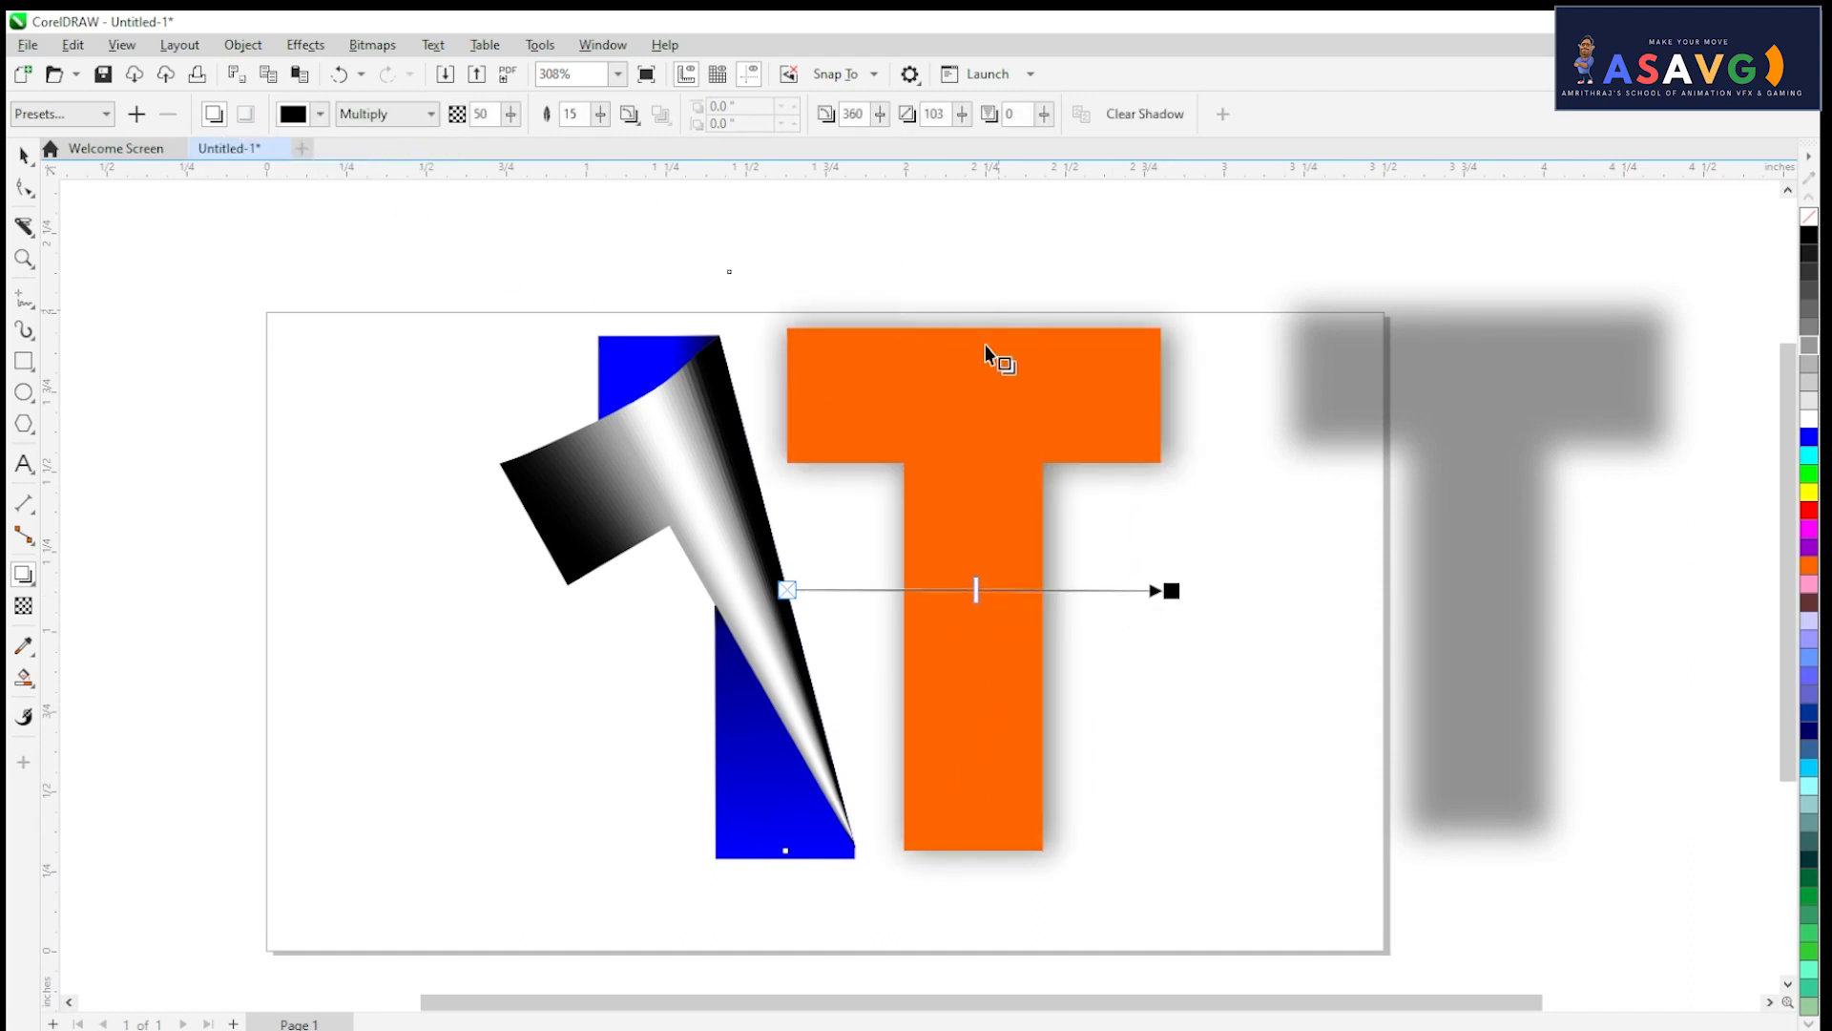
left_click_drag(797, 597, 945, 600)
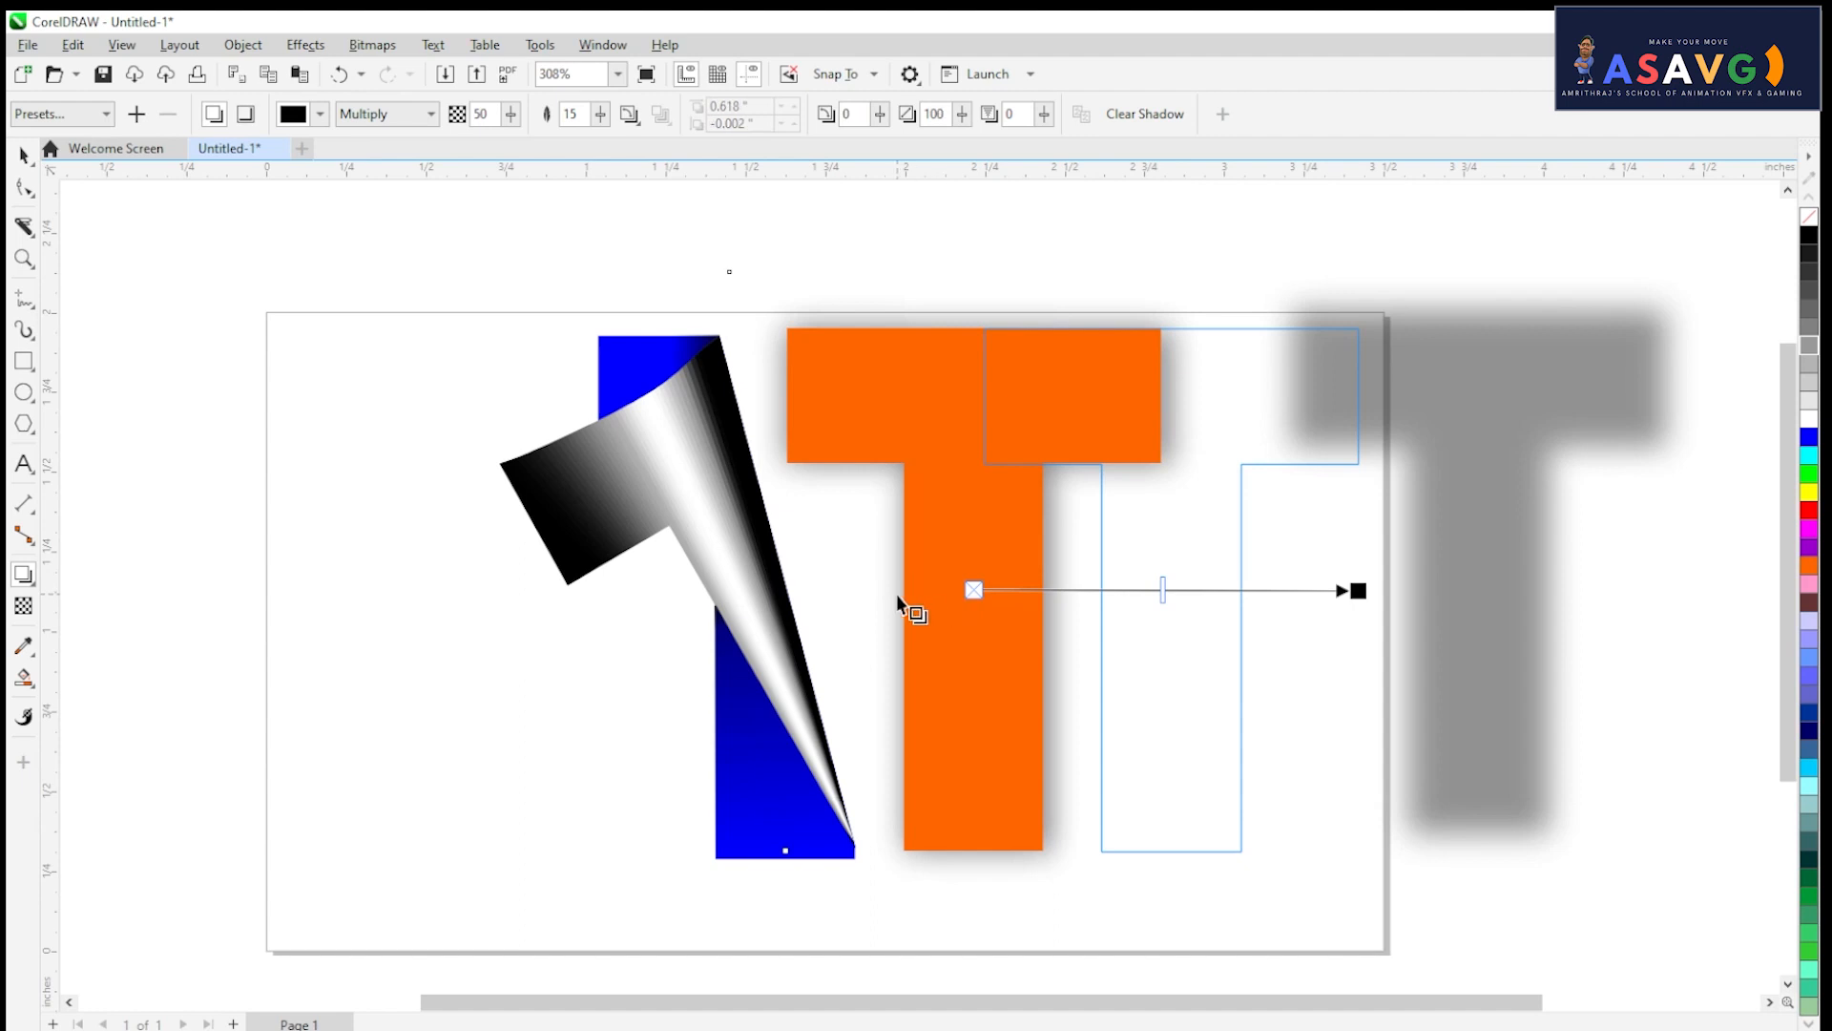
key("ctrl+z")
left_click_drag(1172, 594, 1102, 592)
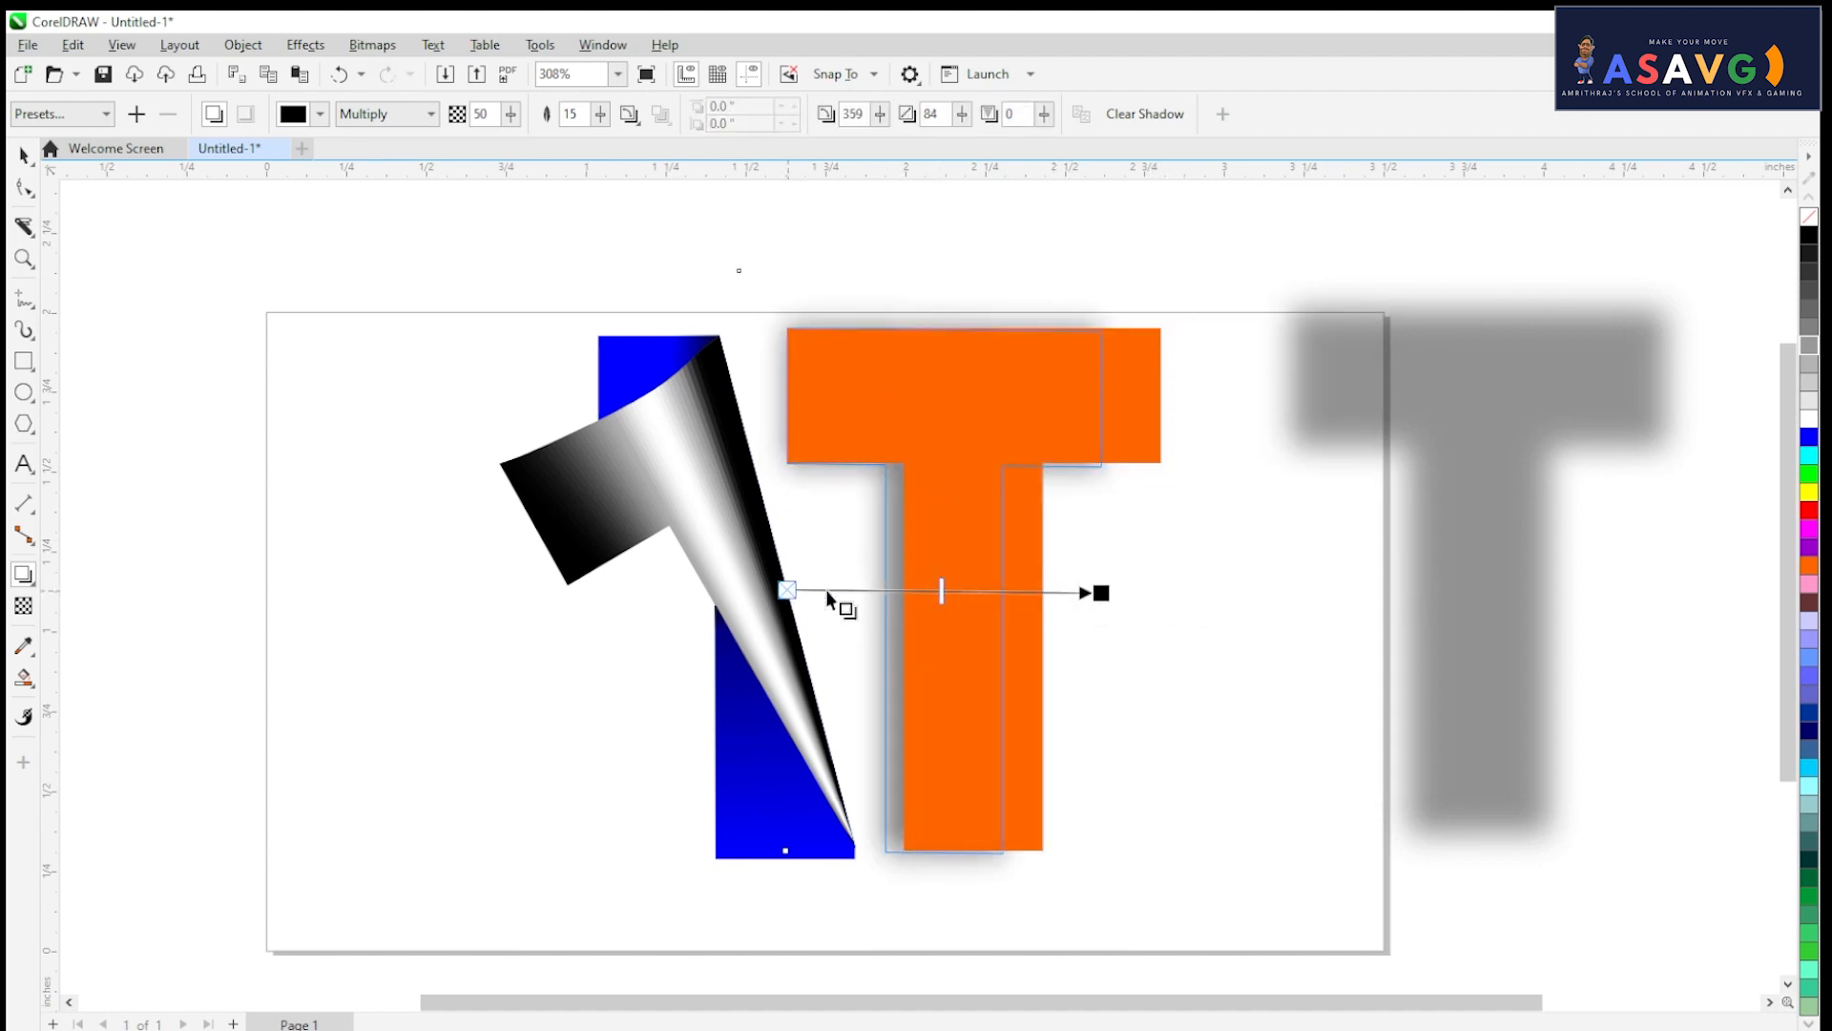
left_click_drag(828, 598, 1015, 598)
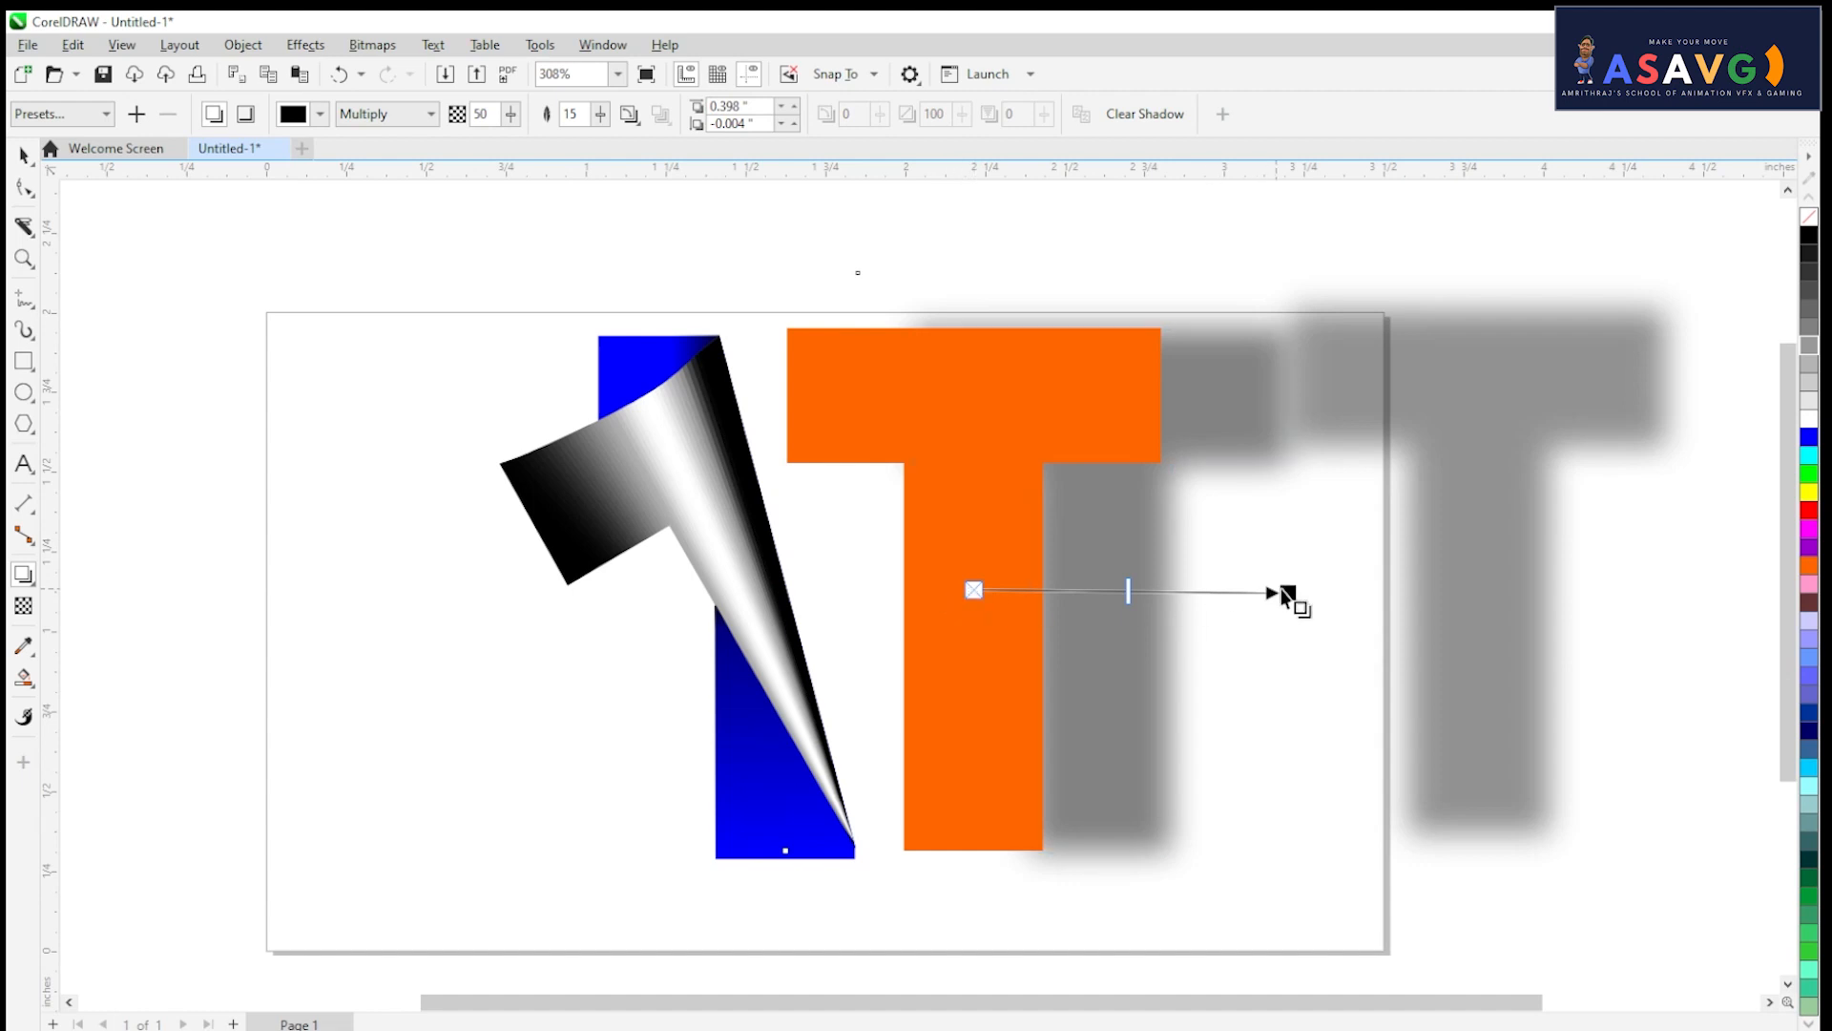
left_click_drag(1280, 593, 1160, 589)
Step: Change the orange T's shadow to an inner shadow with opacity 26, feather 15 and inner width 15
left_click(247, 115)
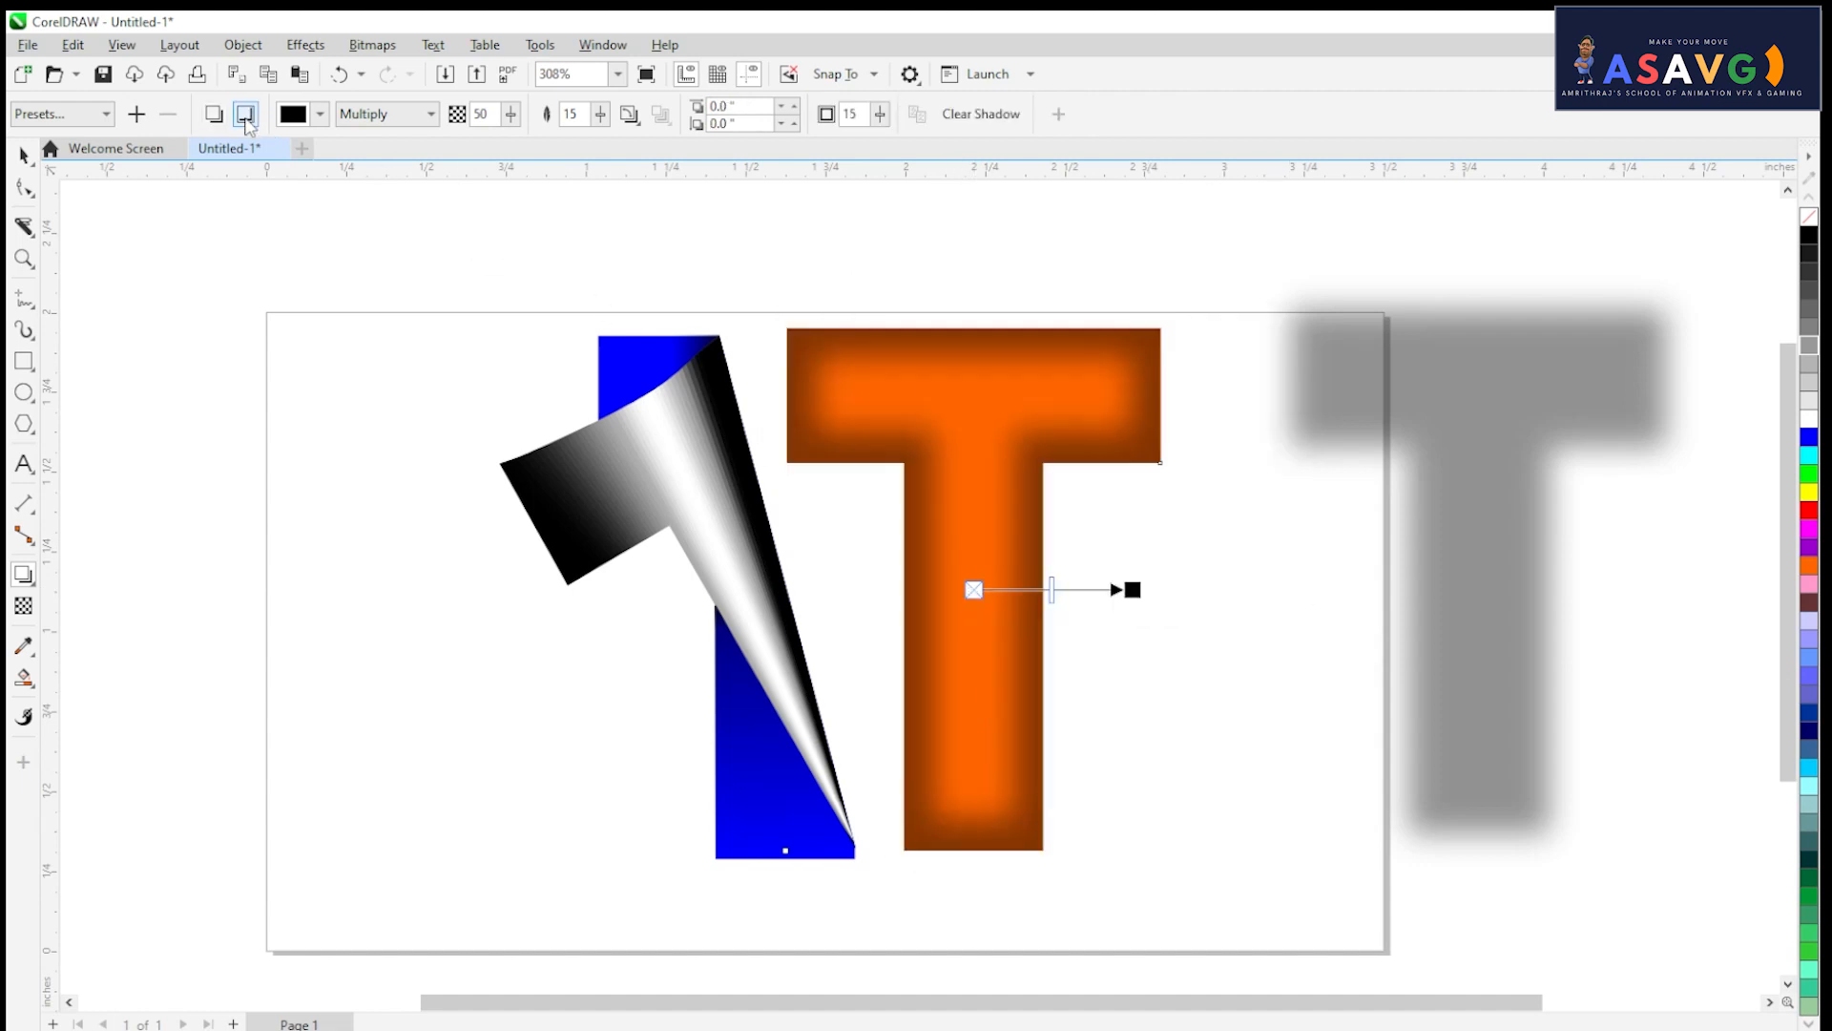
left_click_drag(1083, 589, 1004, 588)
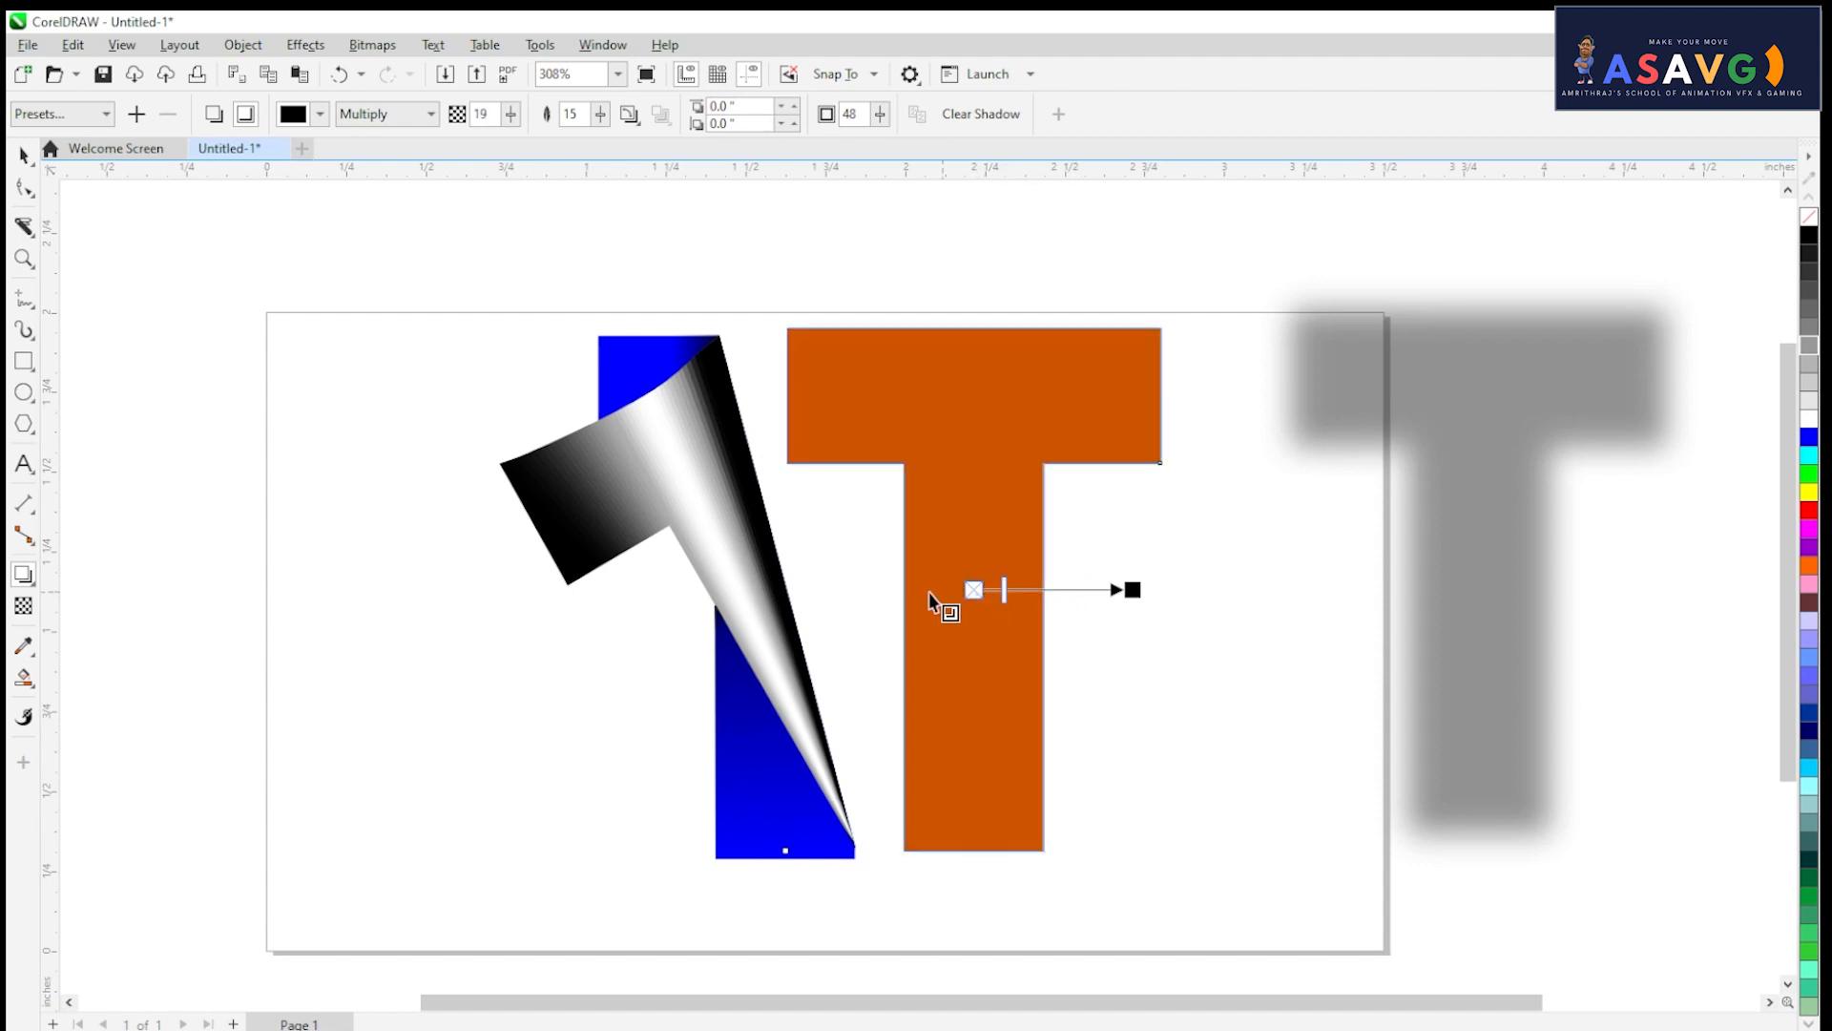
left_click_drag(1129, 593, 1035, 585)
scroll(1044, 585, "up", 4)
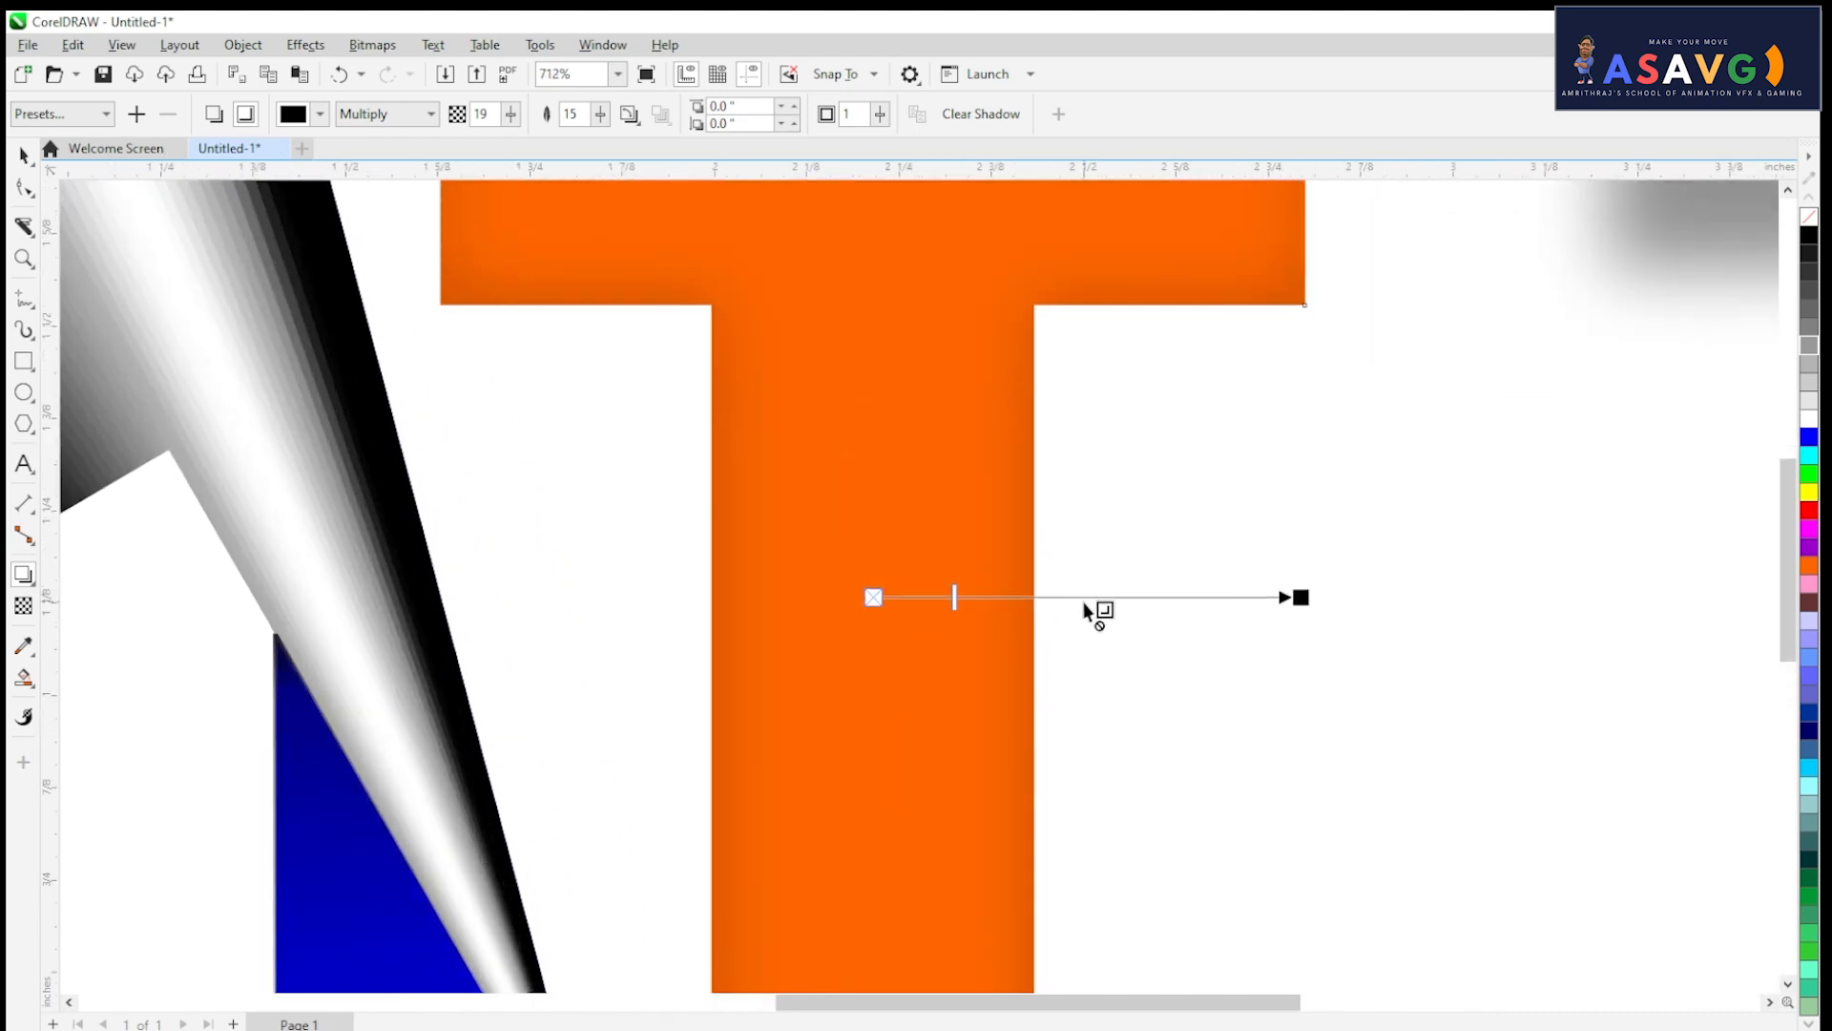
left_click_drag(1300, 598, 1251, 597)
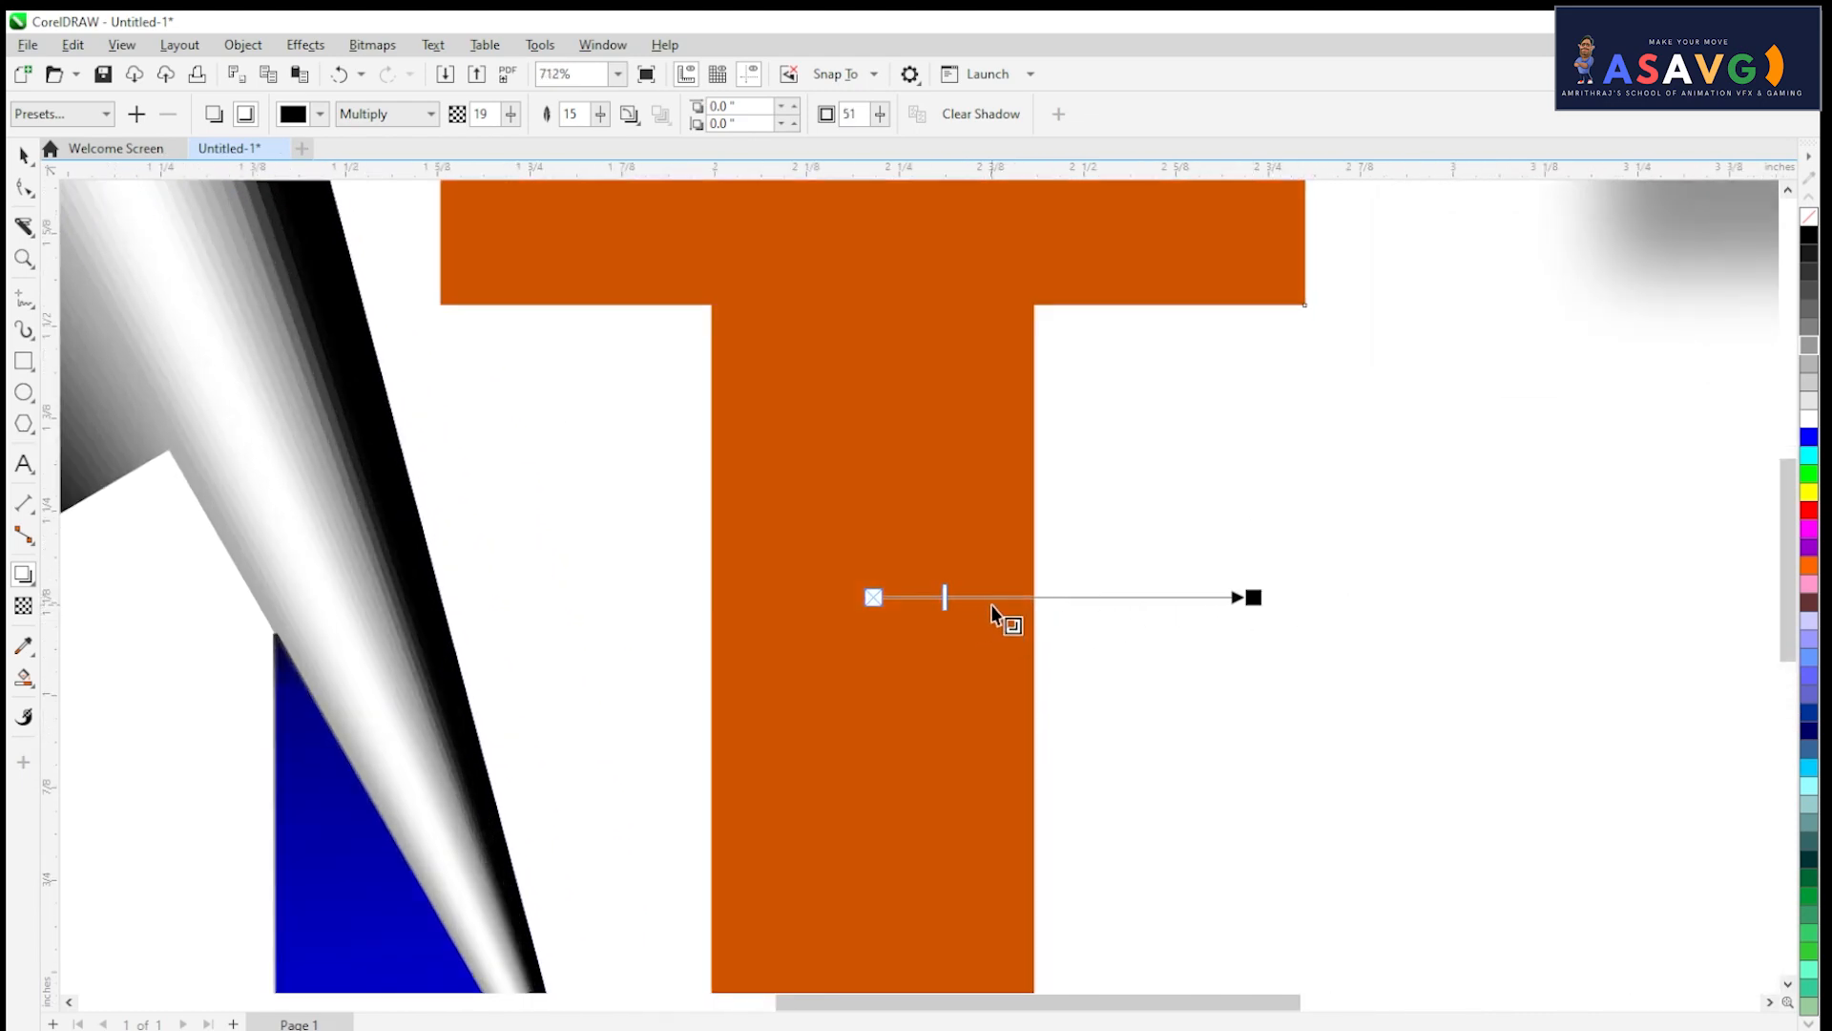
key("ctrl+z")
mouse_move(954, 597)
left_mouse_down()
mouse_move(1062, 602)
mouse_move(980, 599)
left_mouse_up()
left_click_drag(1288, 597, 961, 601)
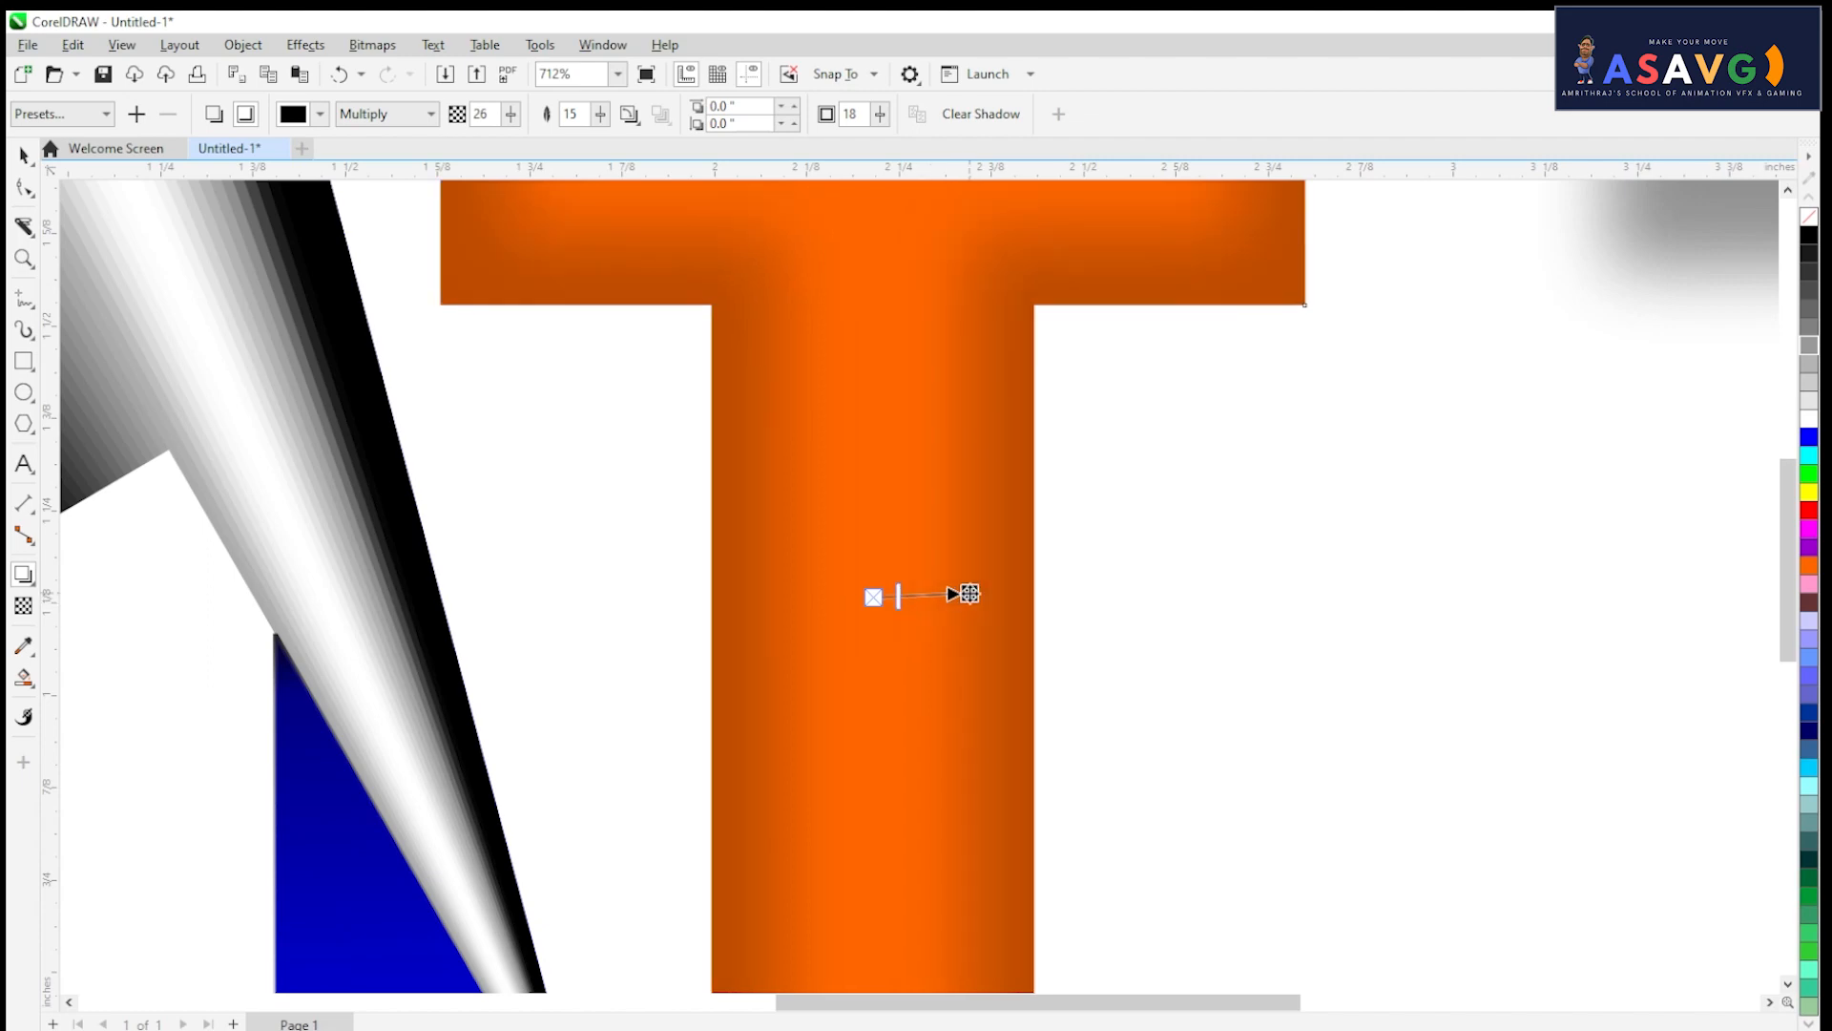
scroll(973, 601, "down", 3)
left_click(24, 155)
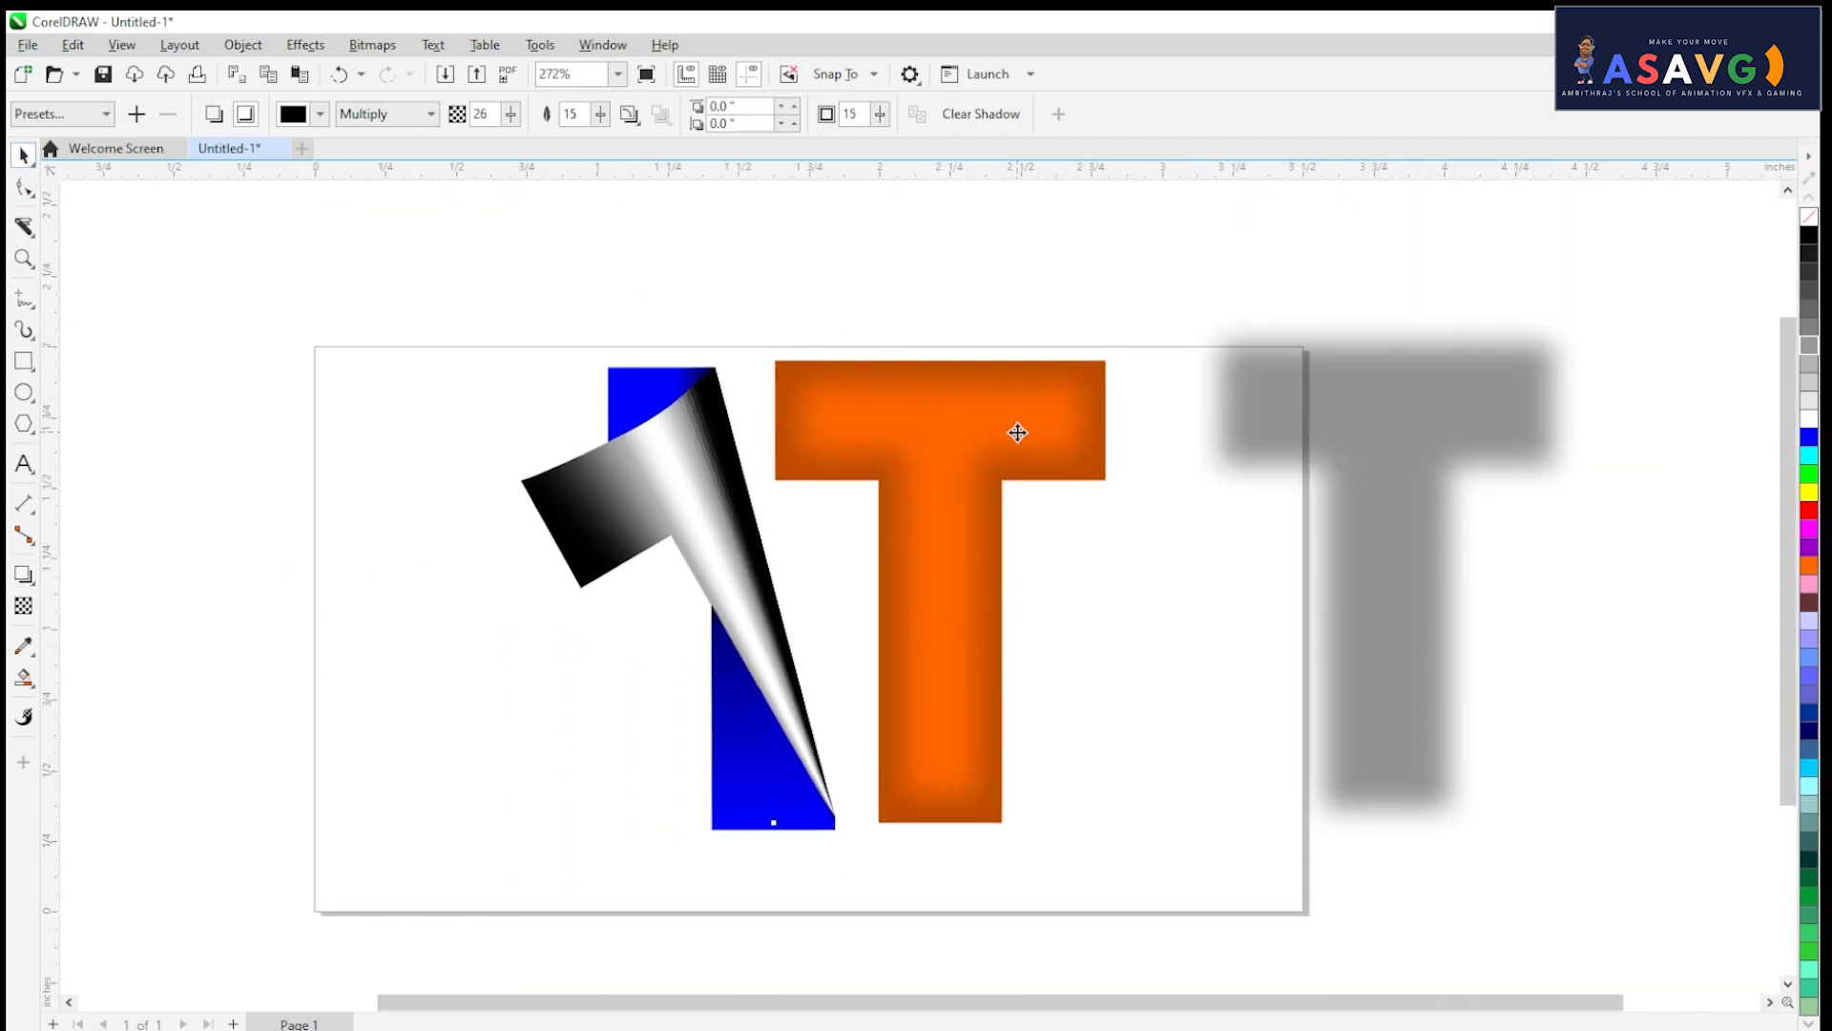
Step: Move the inner-shadowed orange T back into place beneath the blue and folded pieces, and deselect it
left_click_drag(959, 514, 777, 414)
scroll(763, 430, "up", 1)
key("Escape")
left_click(1085, 462)
scroll(1085, 463, "down", 2)
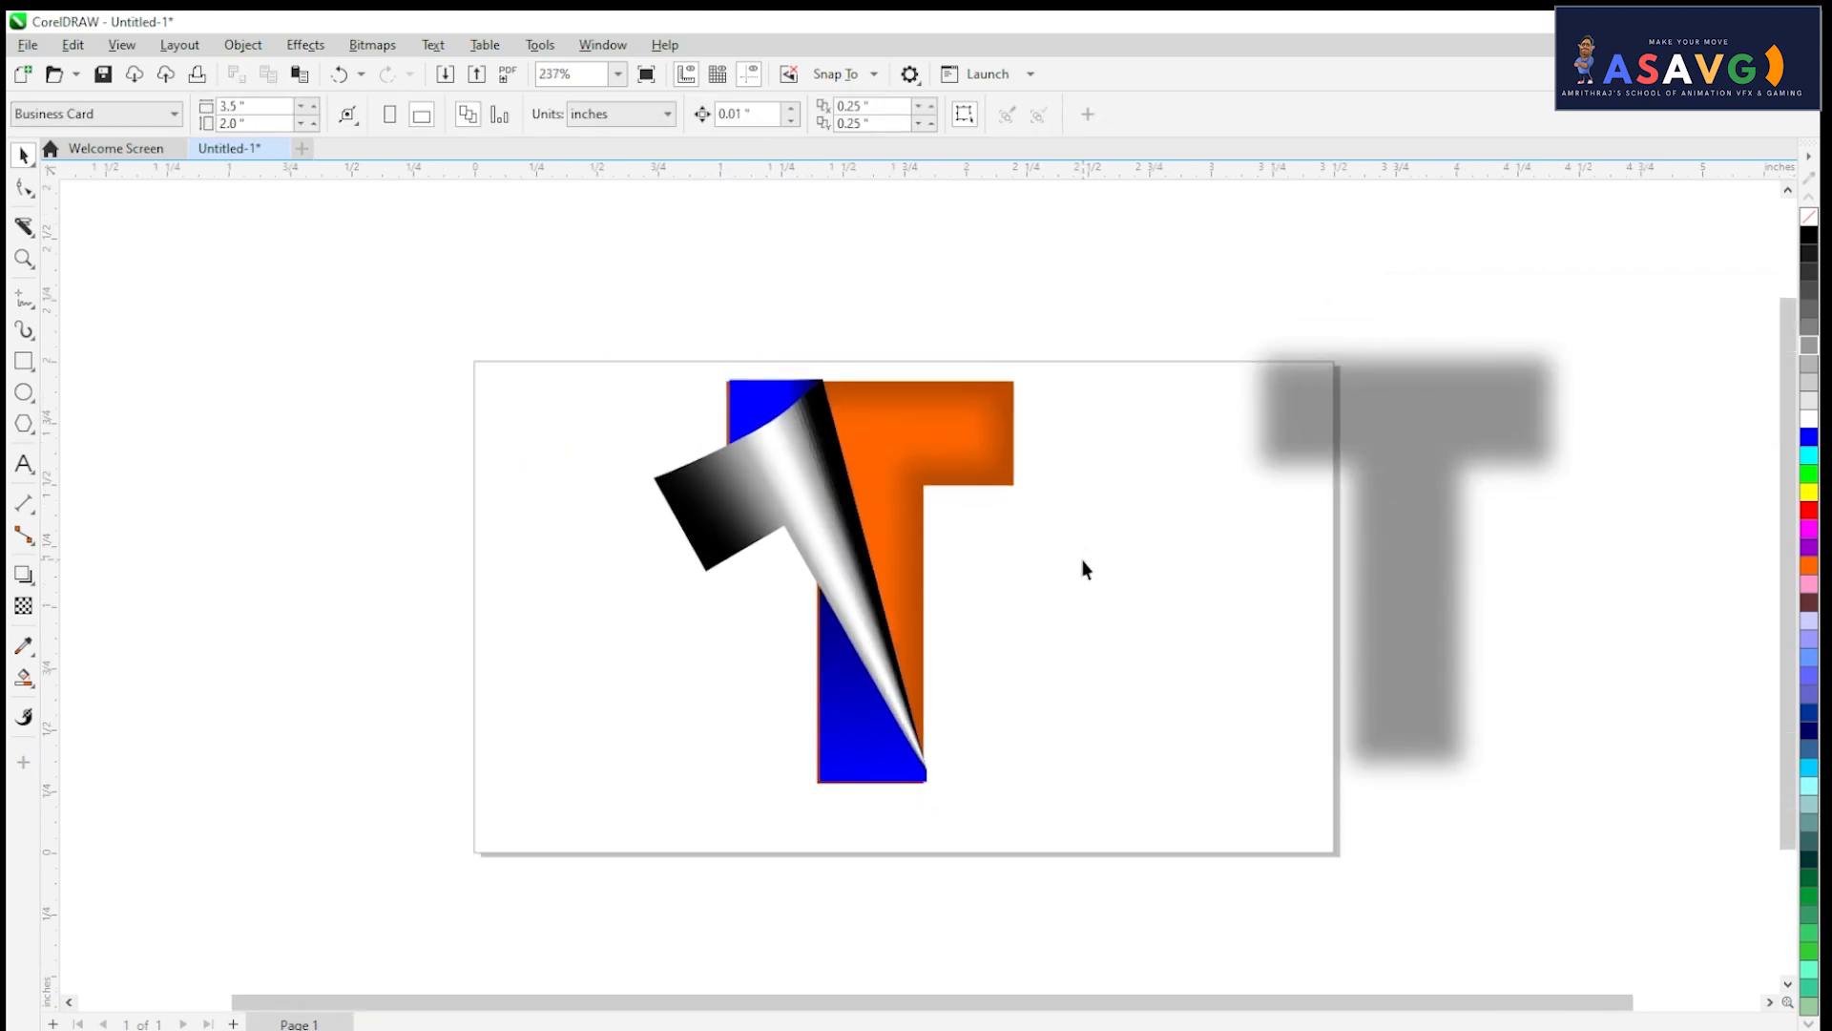
Step: Place the separated grey shadow behind the letter T so it forms a soft rim around its edges, and deselect it
left_click(911, 483)
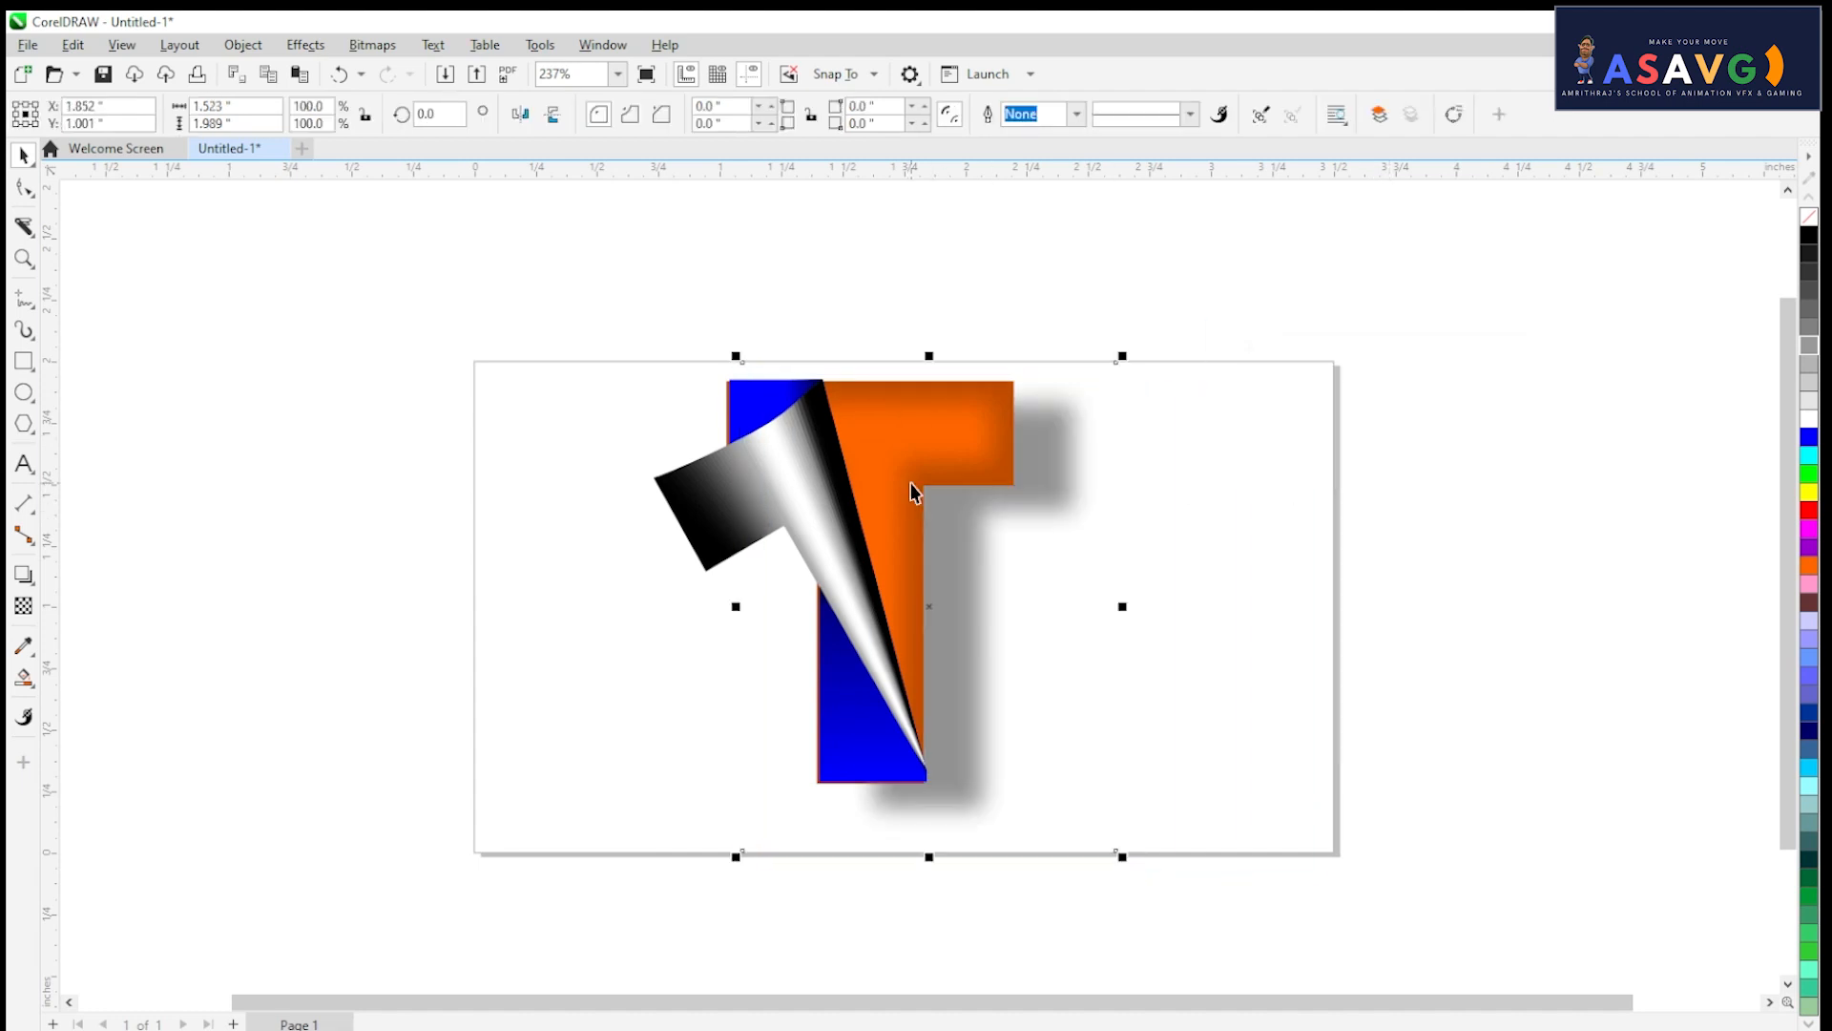
left_click_drag(1033, 479, 1019, 470)
left_click(1210, 533)
Step: Nudge the transparent shadow piece over the T's lower blue part to the right so it lines up with the fold's edge
scroll(956, 542, "up", 2)
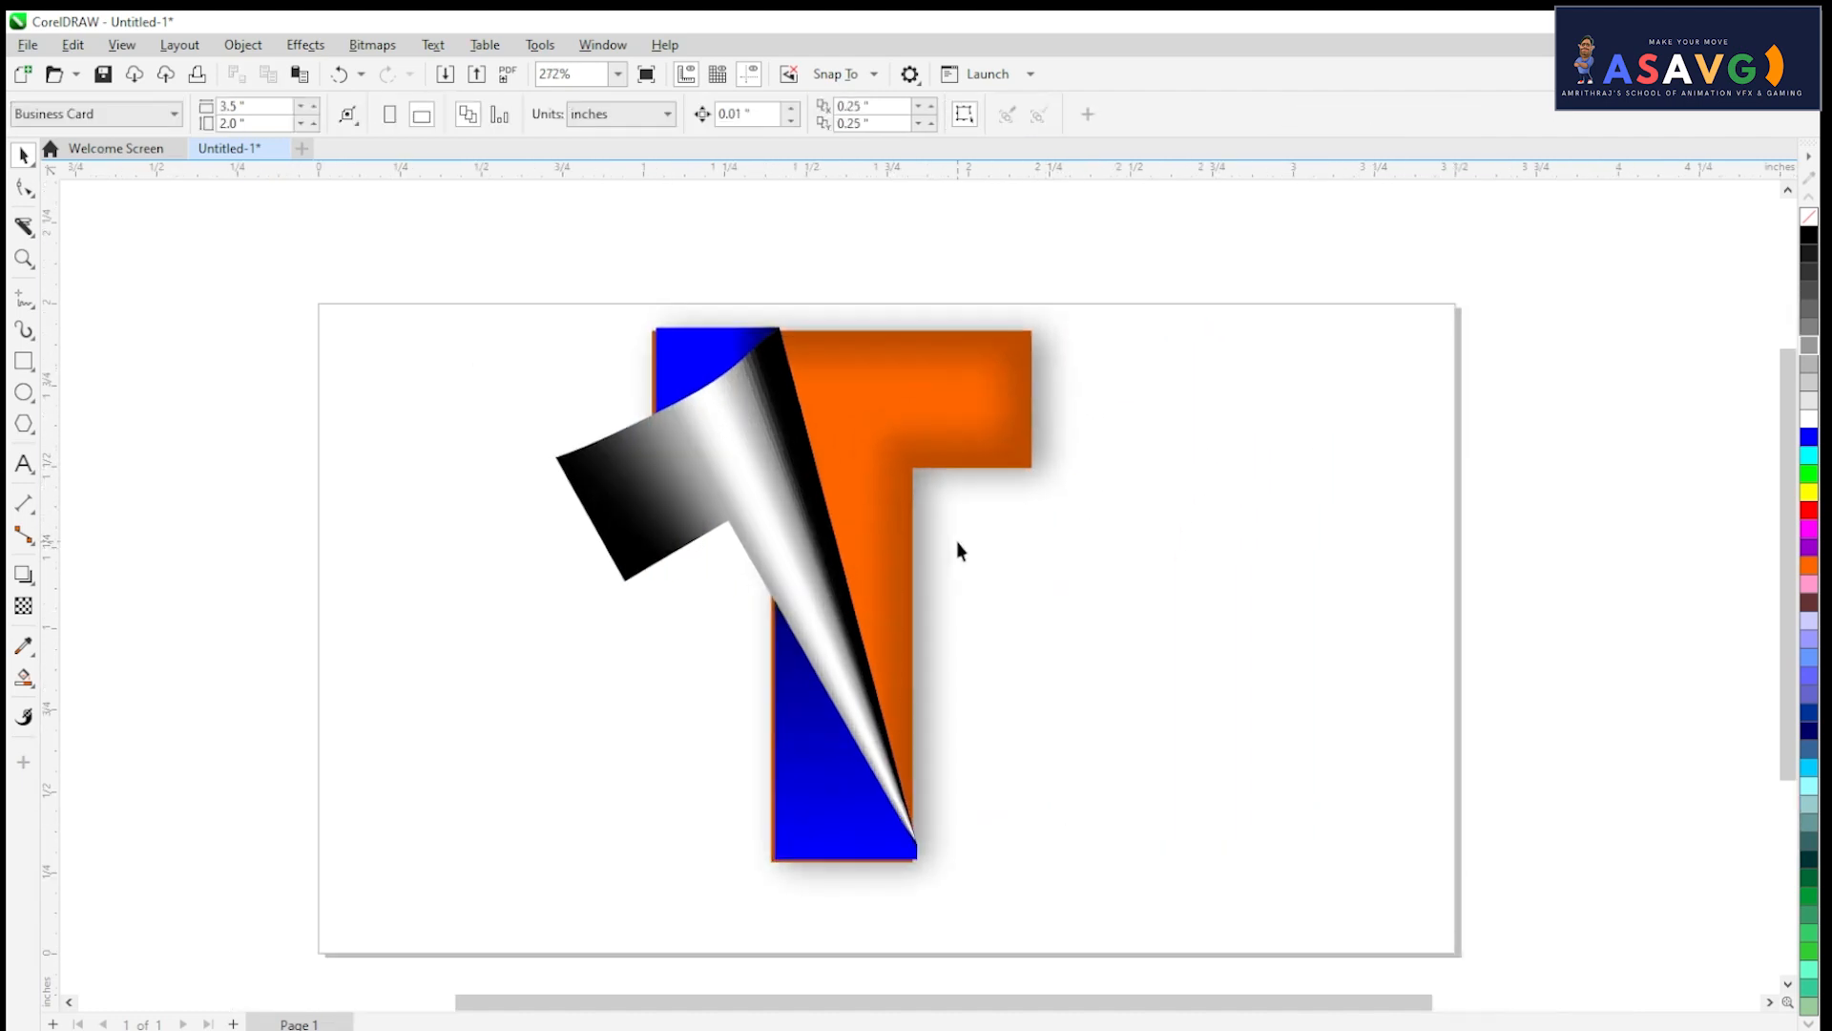
scroll(952, 542, "down", 3)
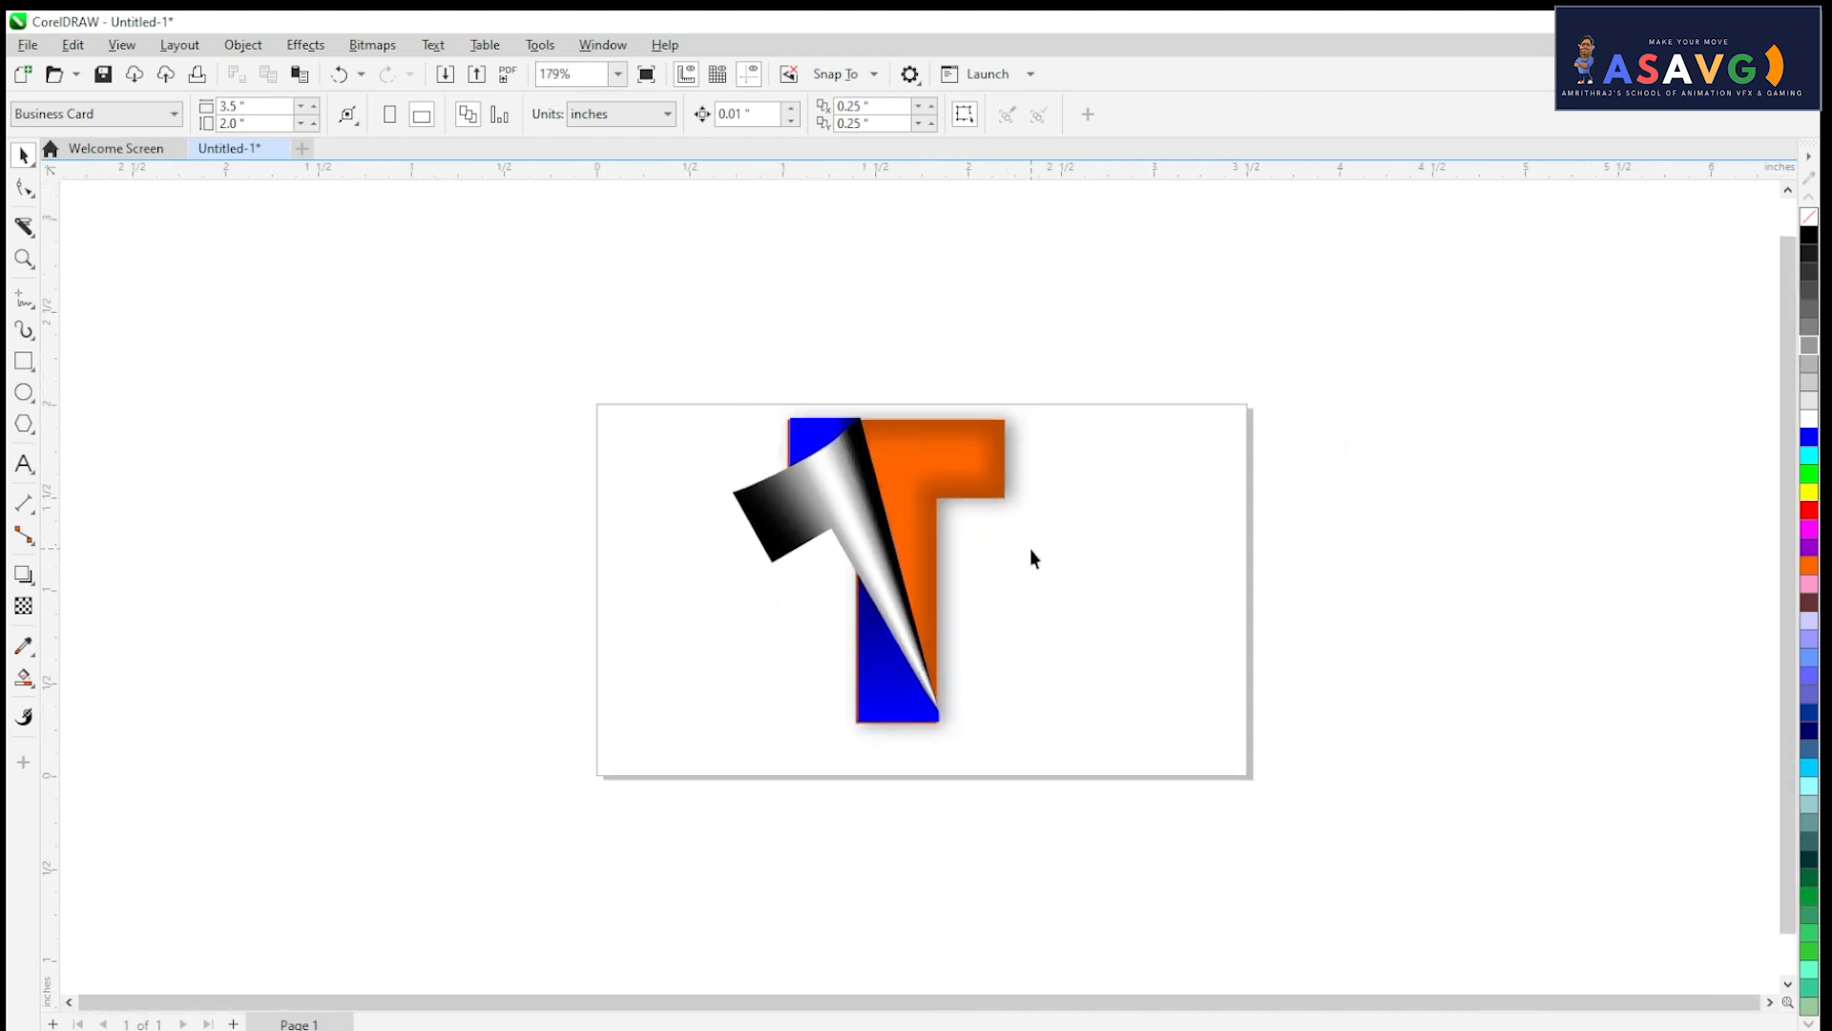
scroll(990, 550, "up", 1)
left_click(864, 656)
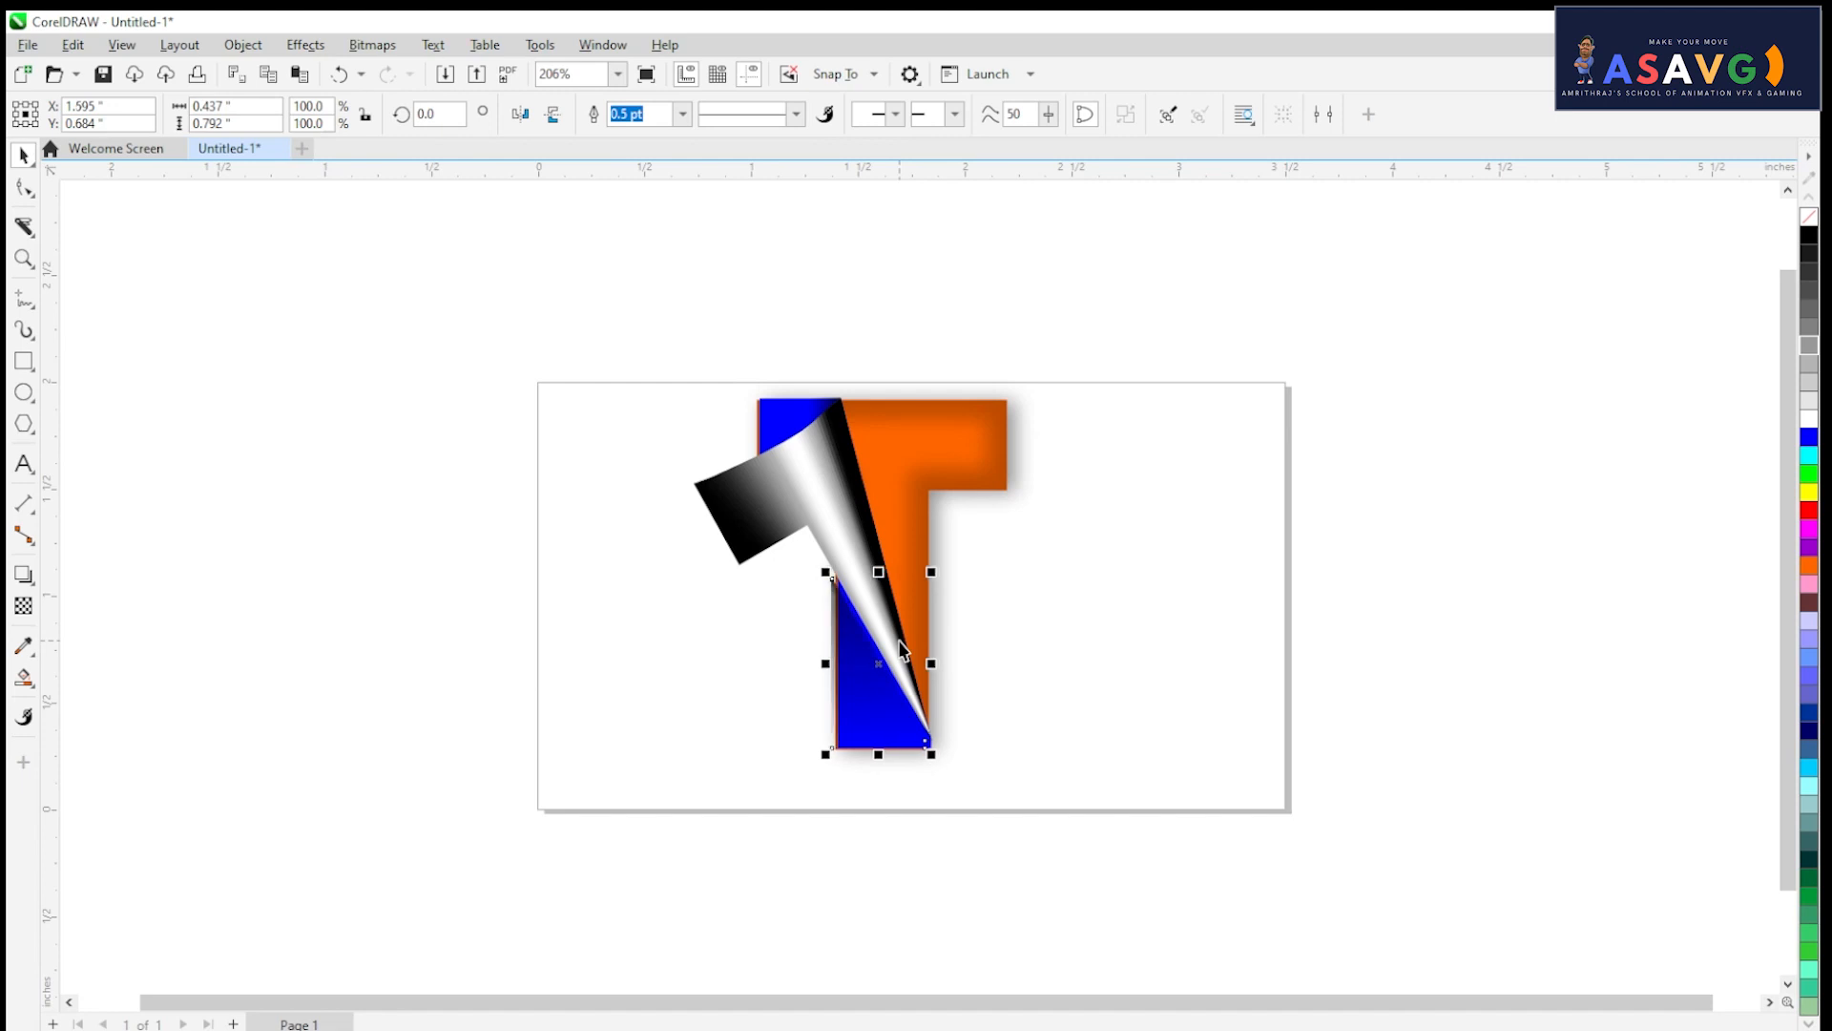
key("ctrl+z")
scroll(892, 654, "up", 6)
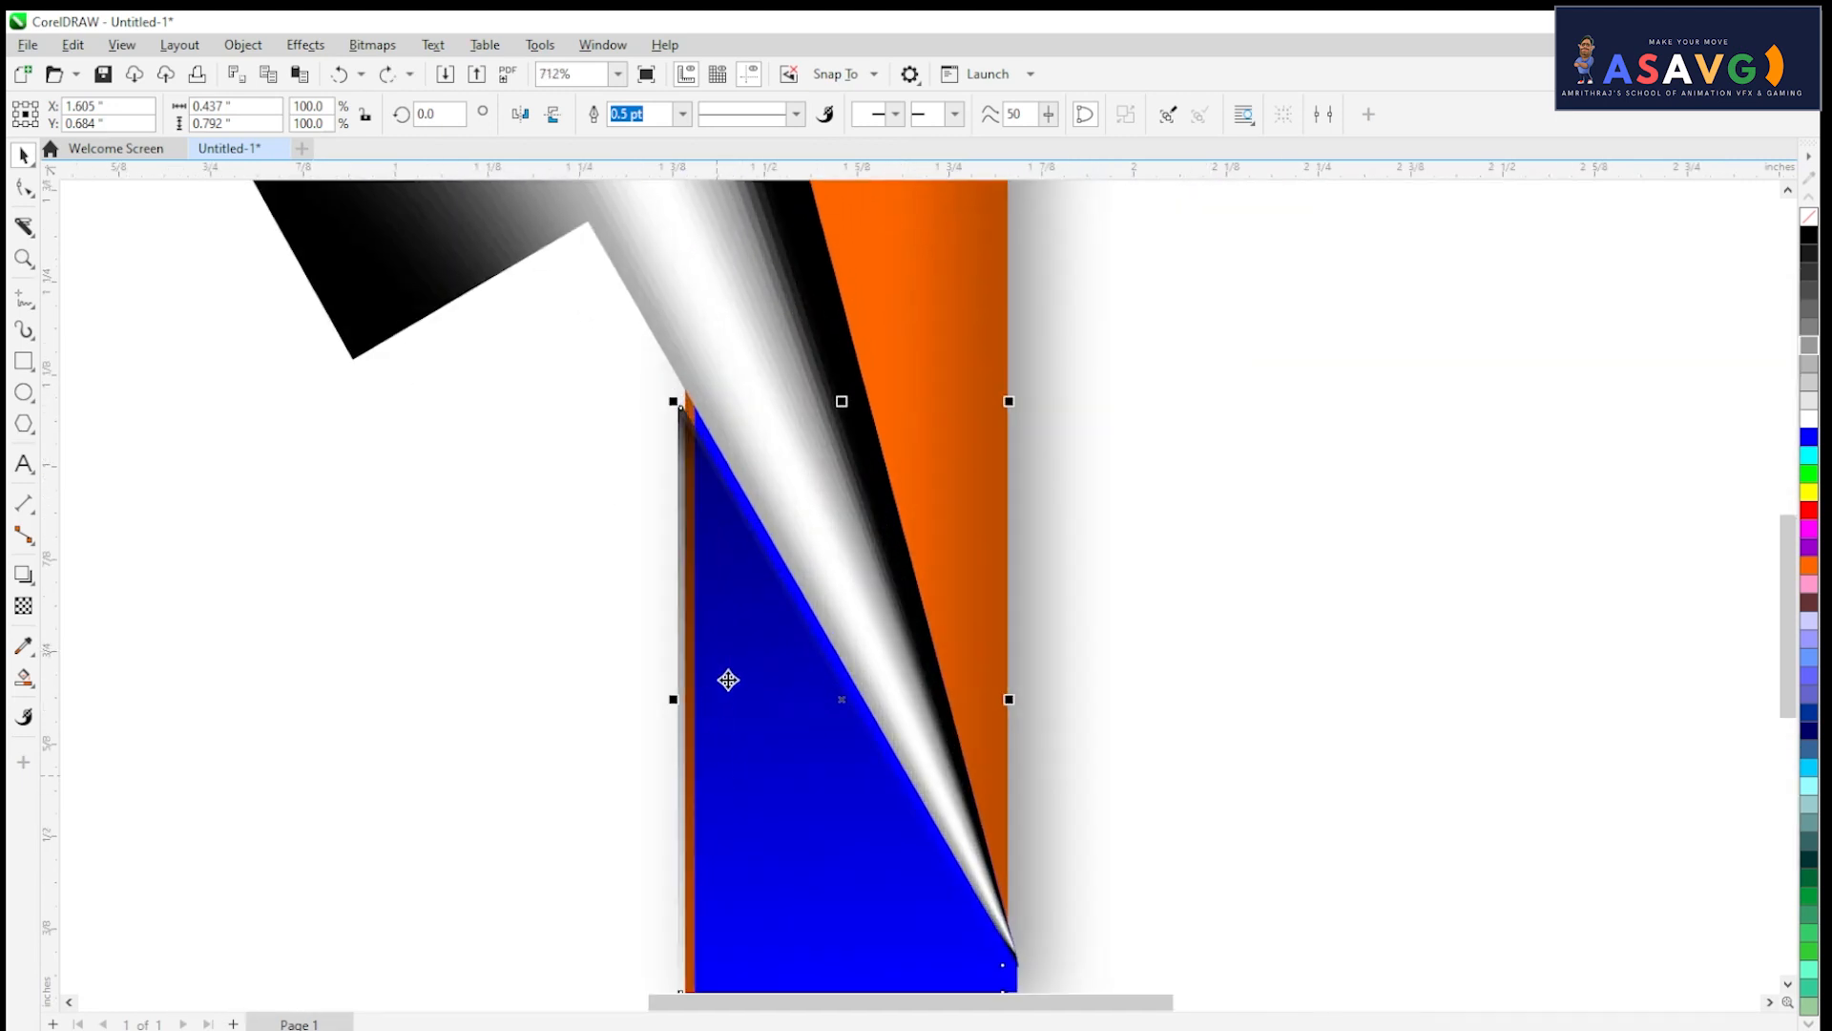
left_click_drag(767, 579, 745, 576)
key("ctrl+z")
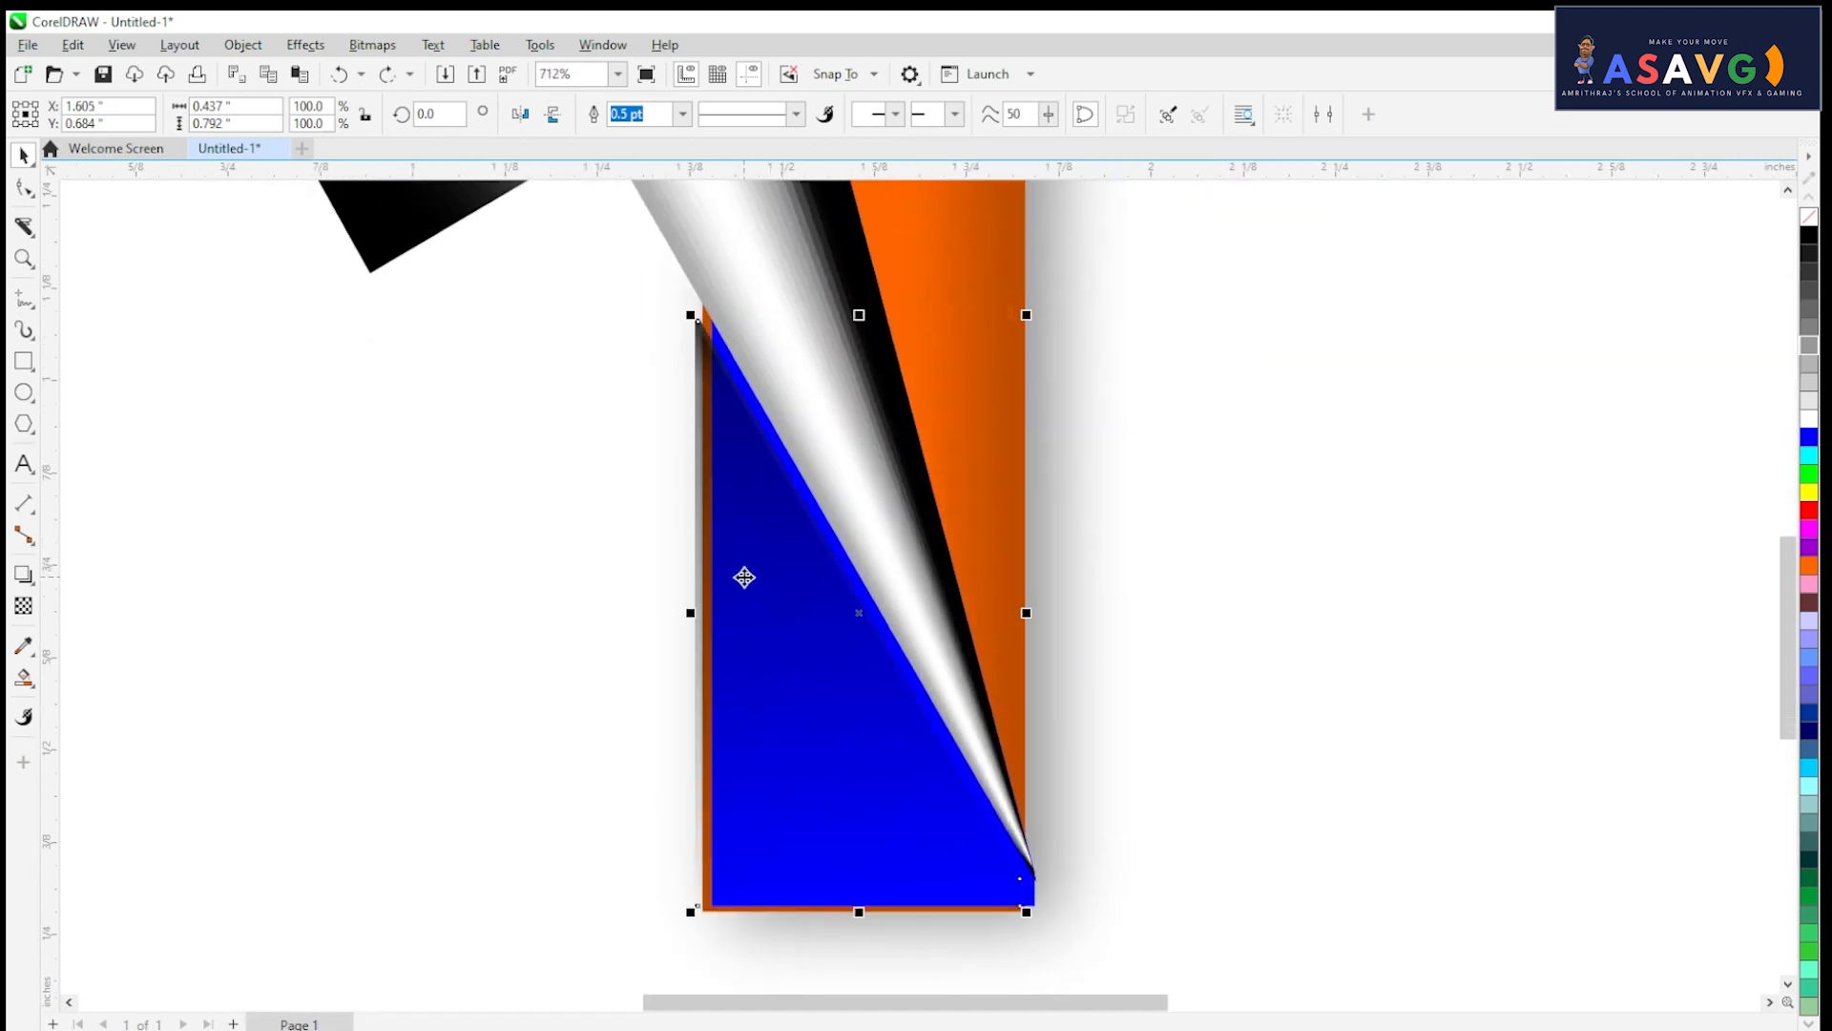
key("Right")
left_click(624, 488)
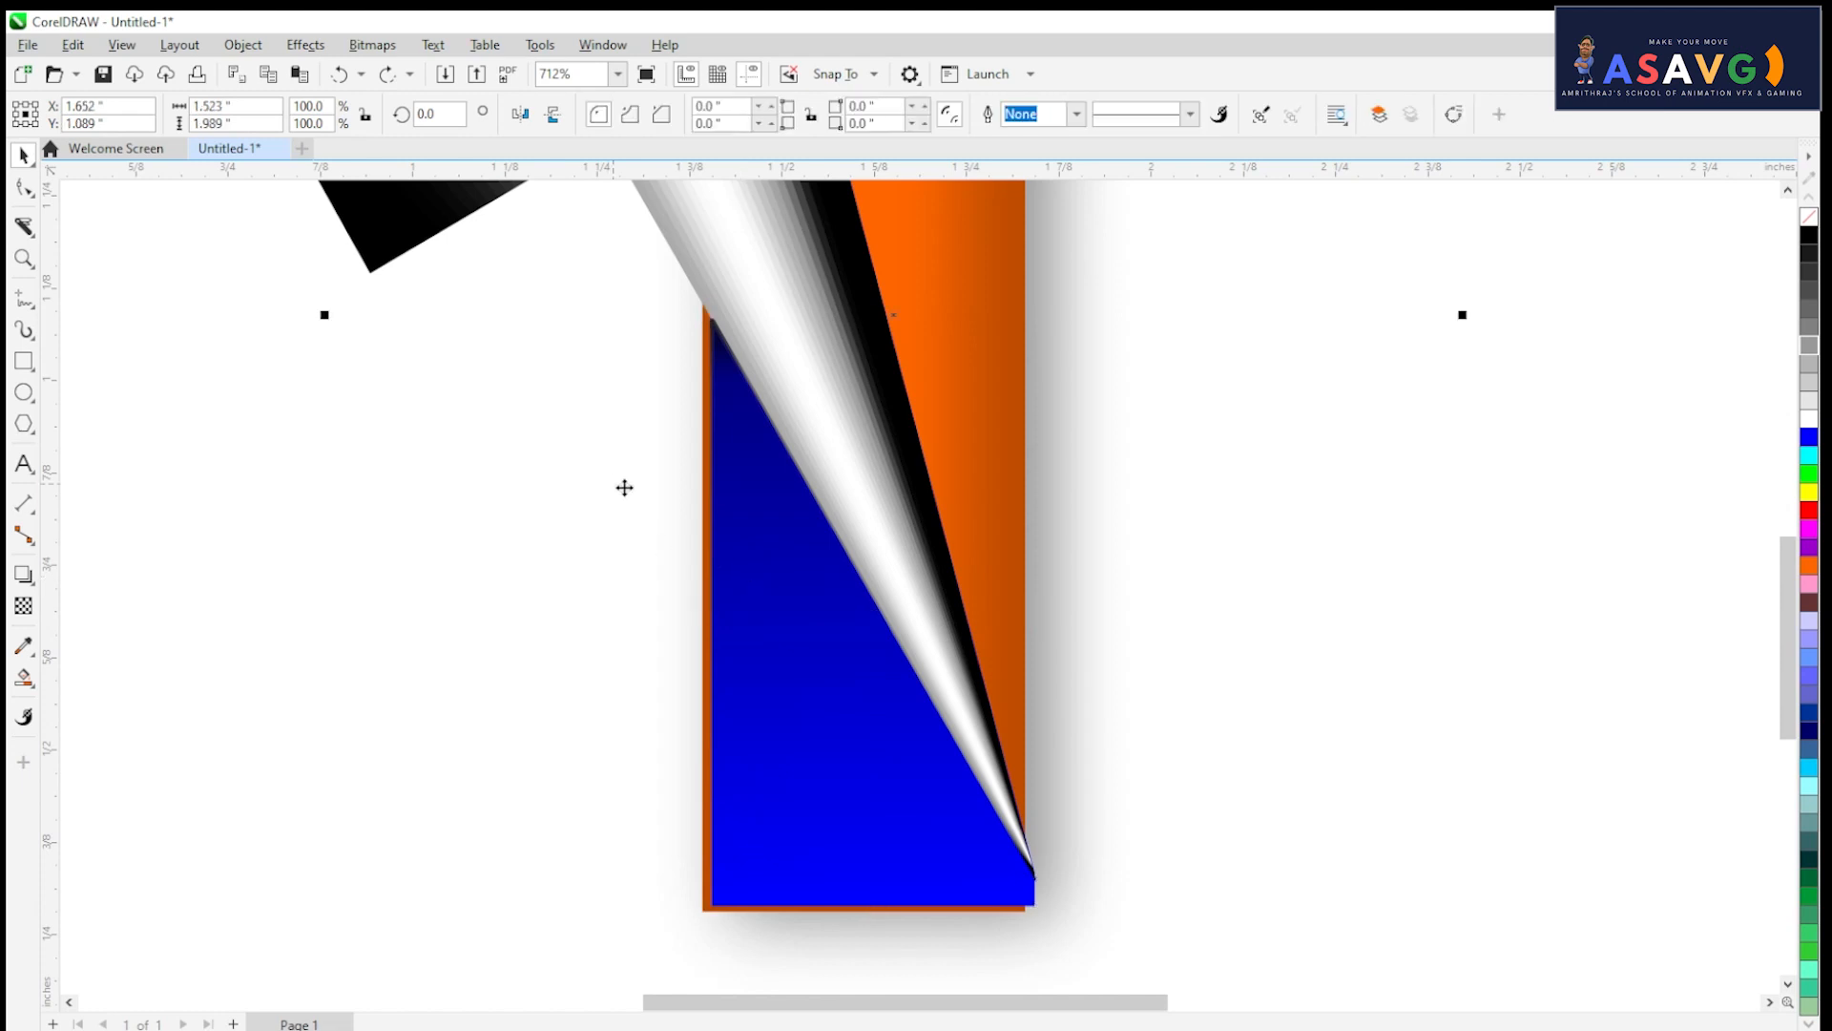
Step: Narrow the orange T from its left side to about 1.152 in wide so it no longer sticks out beside the blue stem
left_click(978, 466)
left_click(707, 520)
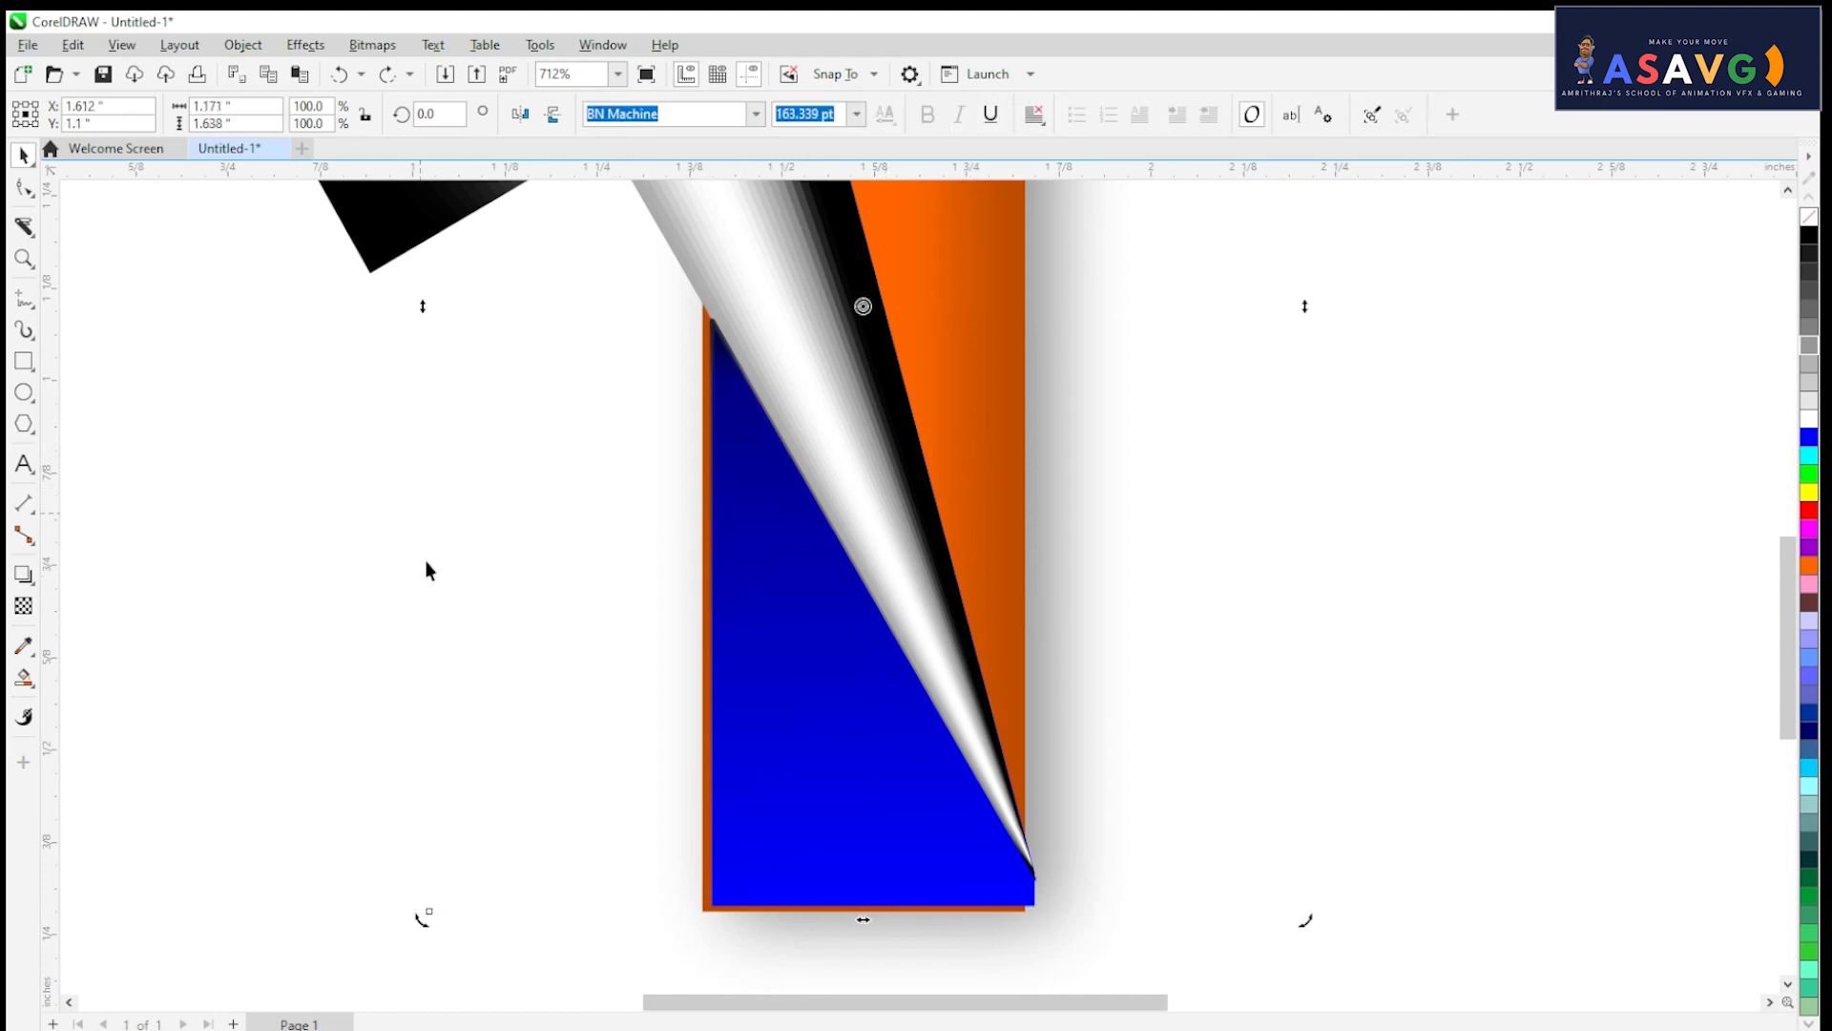
left_click(958, 423)
left_click_drag(426, 305, 438, 304)
left_click(1241, 434)
scroll(1242, 434, "down", 5)
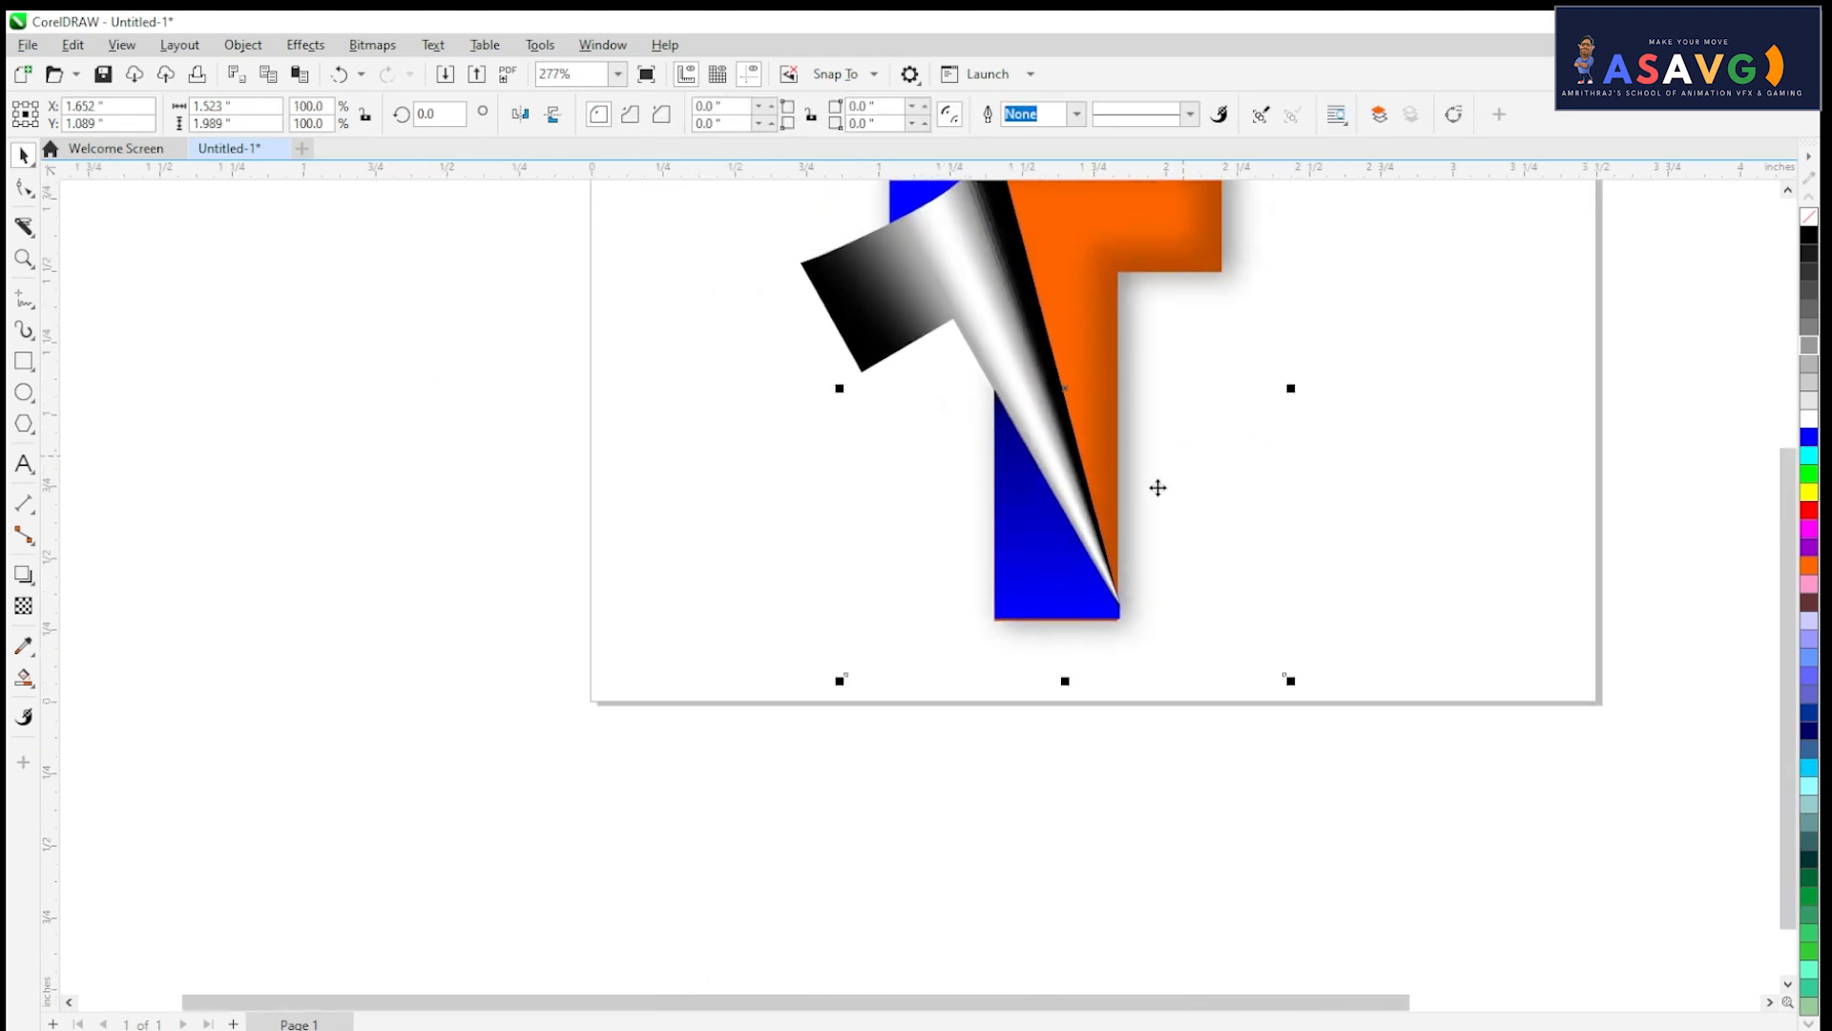
left_click(1028, 597)
scroll(1044, 624, "up", 3)
left_click_drag(1067, 617, 1068, 636)
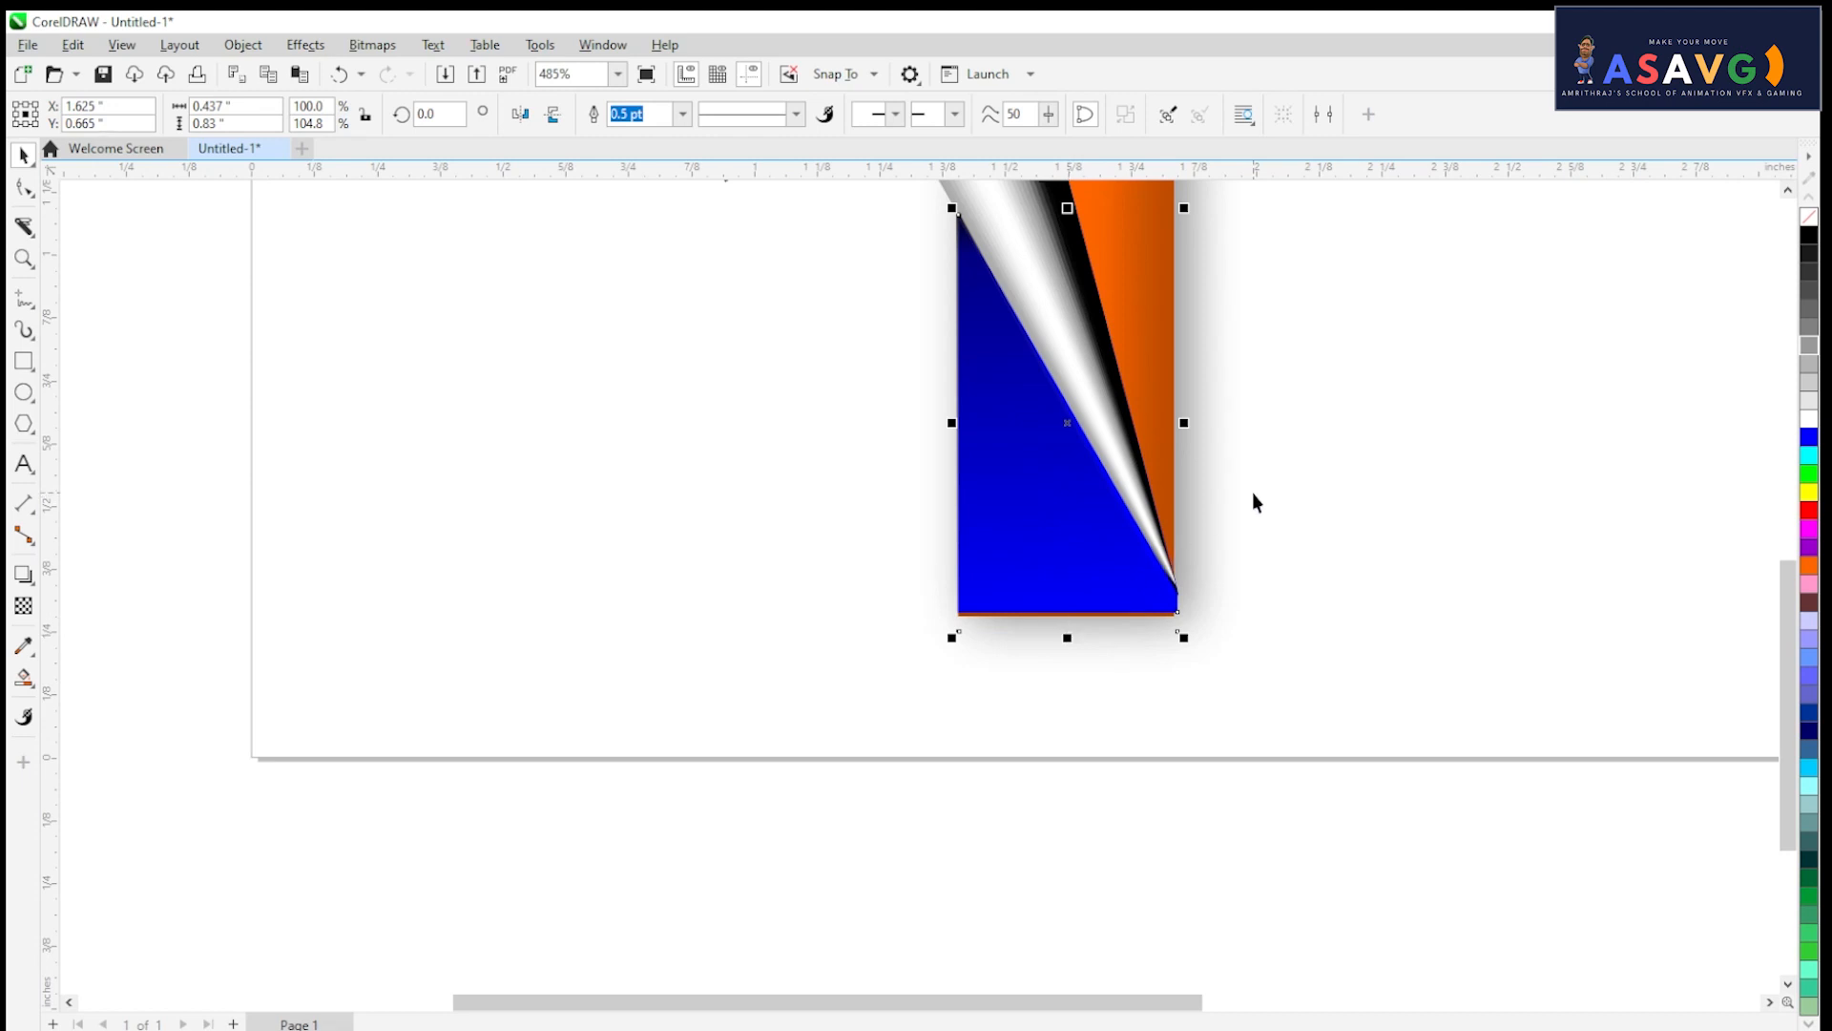
key("ctrl+z")
Step: Shorten the orange T from its bottom edge to about 1.63 in high so it hides behind the blue stem, and deselect it
left_click(1145, 399)
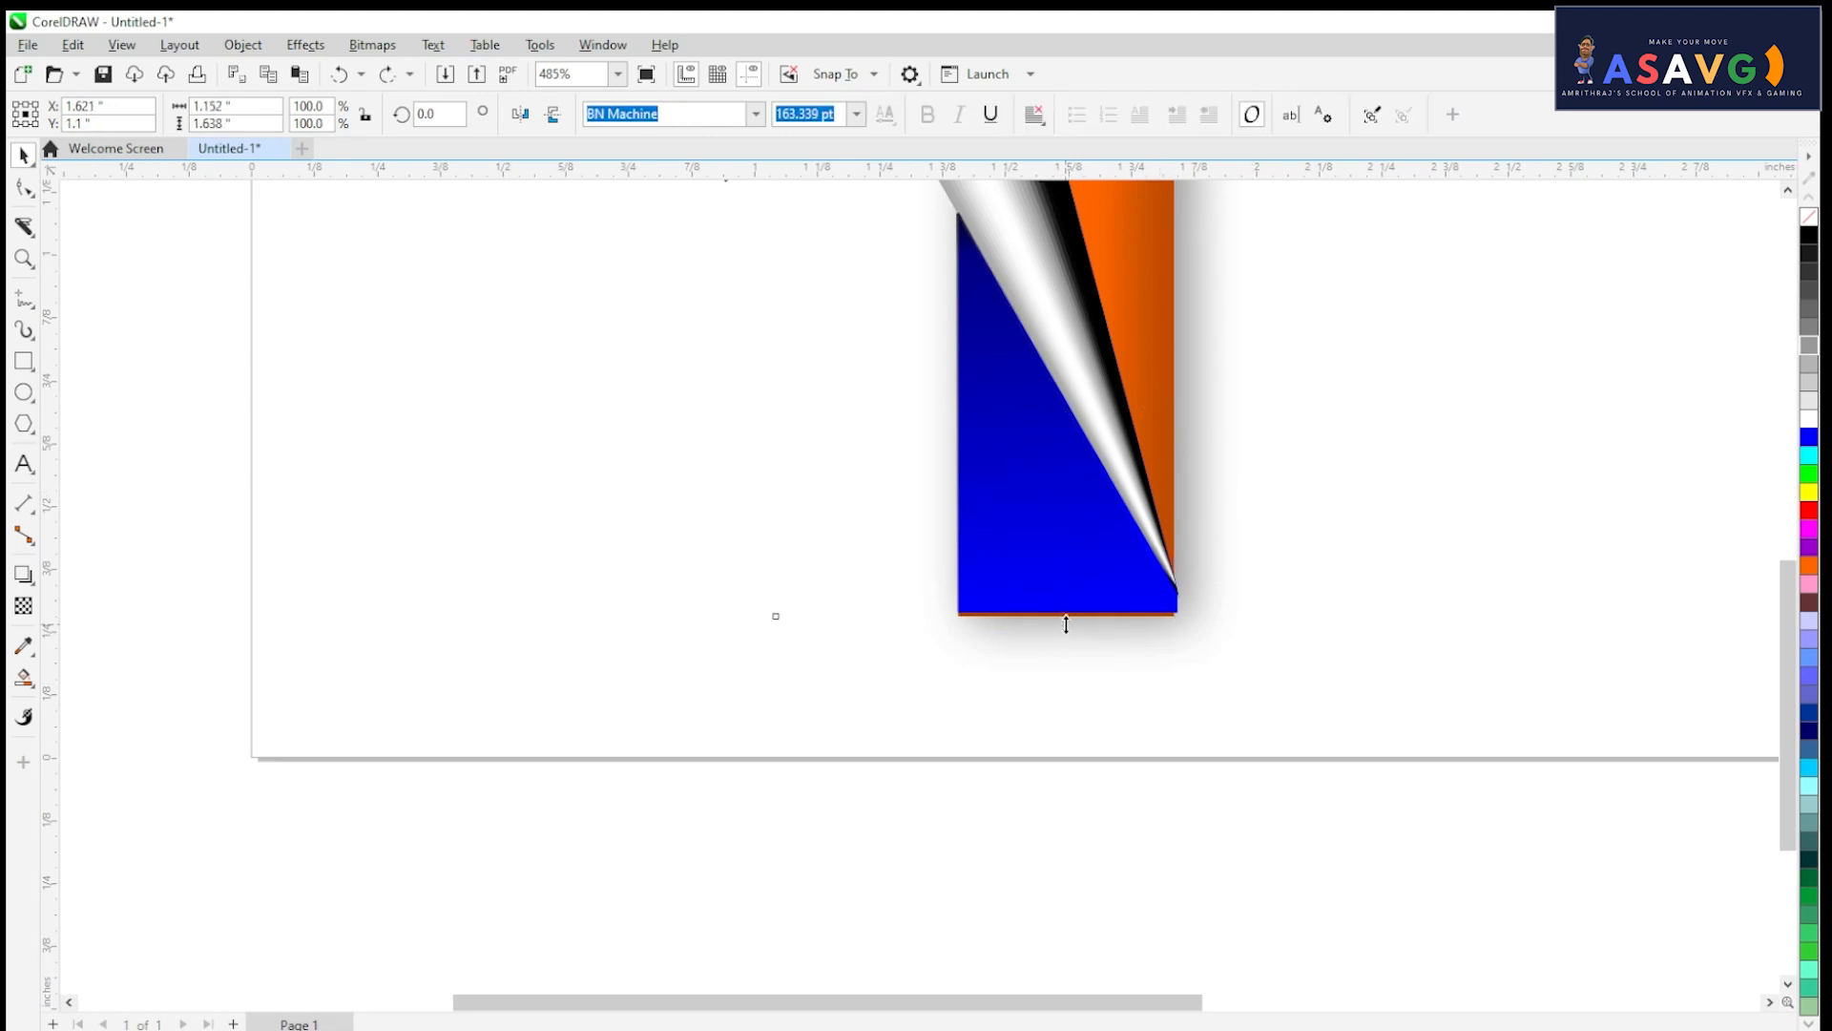
left_click_drag(1066, 624, 1066, 615)
left_click(1222, 493)
scroll(1214, 458, "down", 2)
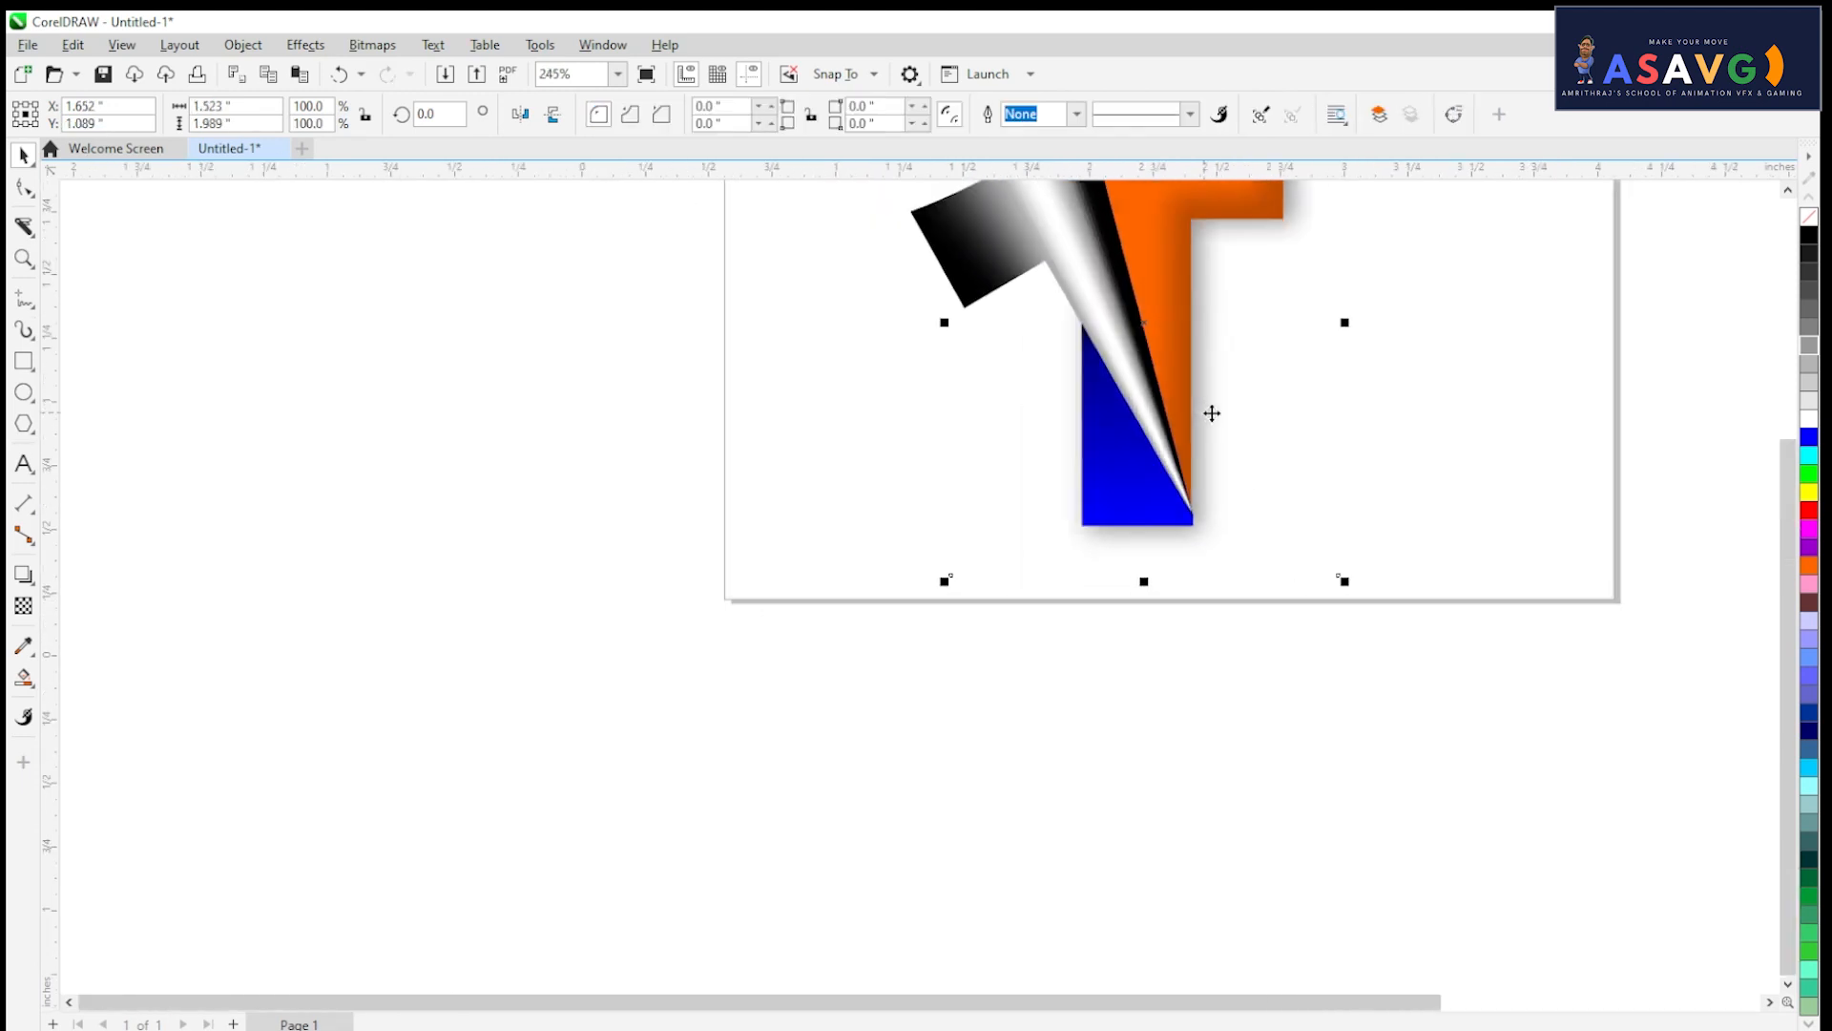
scroll(1212, 413, "up", 4)
left_click_drag(1222, 802, 1116, 522)
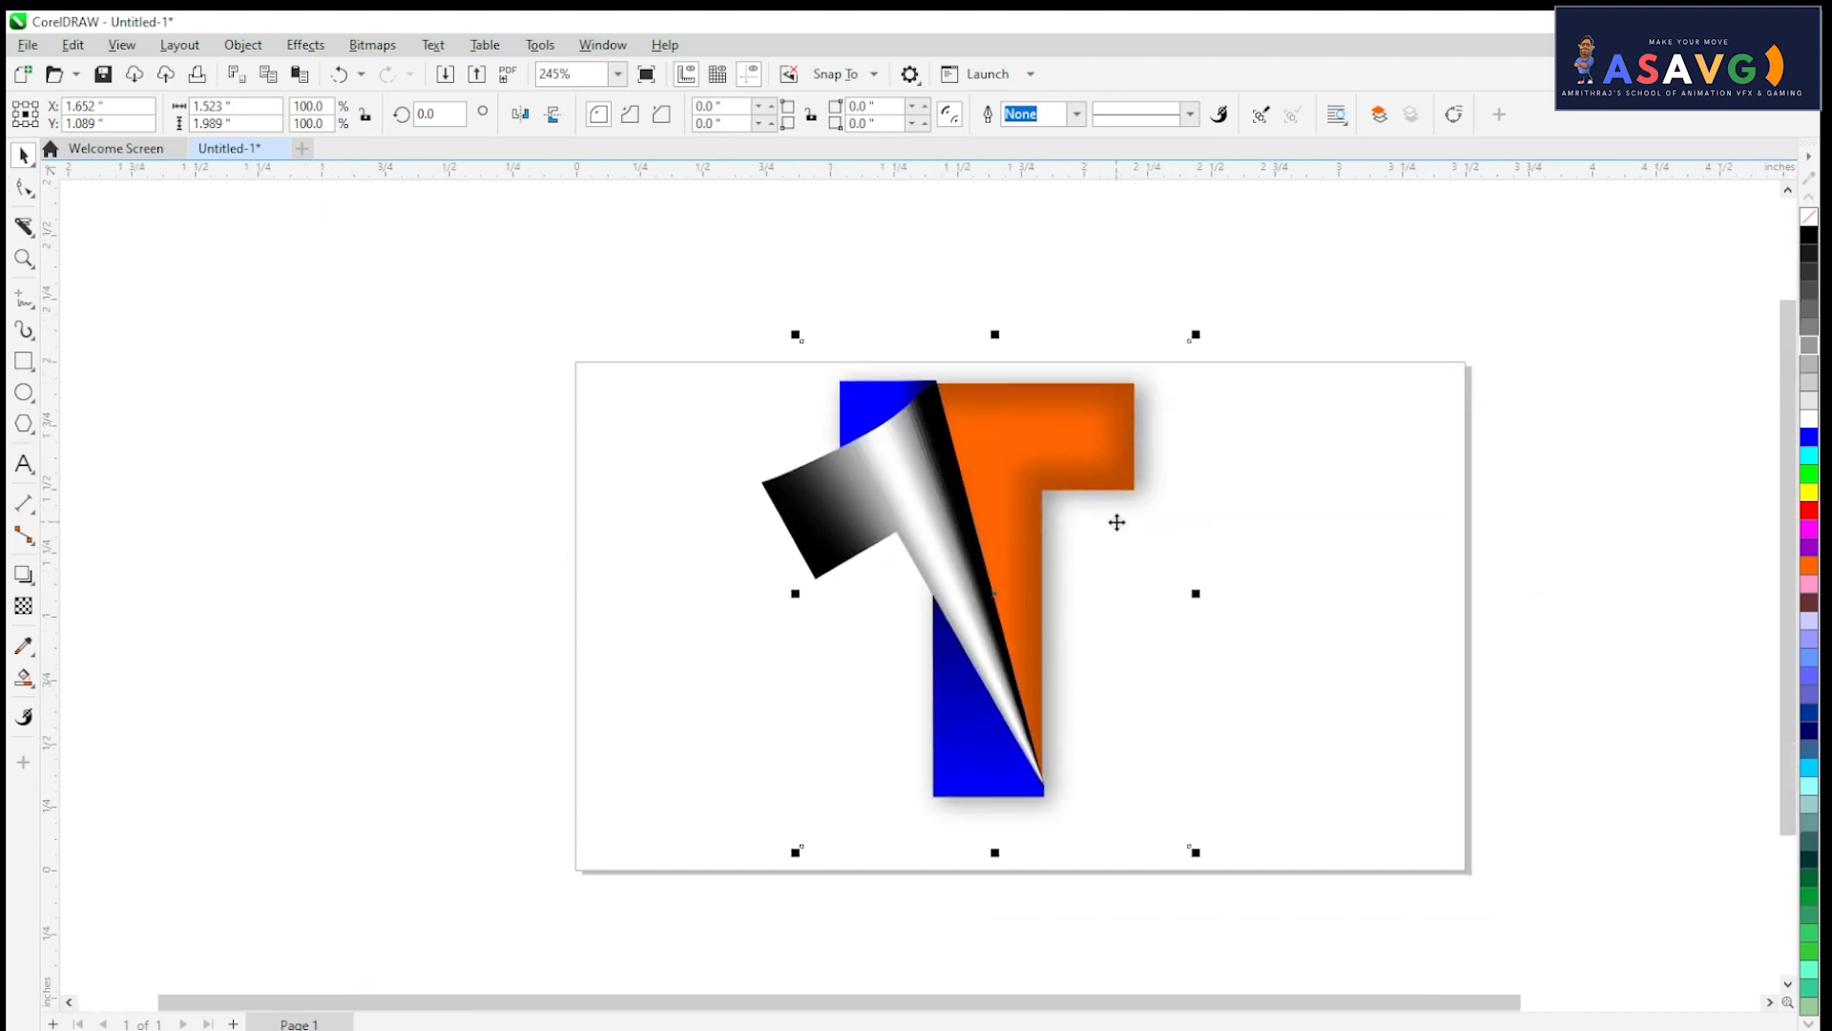
scroll(1055, 442, "up", 2)
scroll(1116, 519, "down", 3)
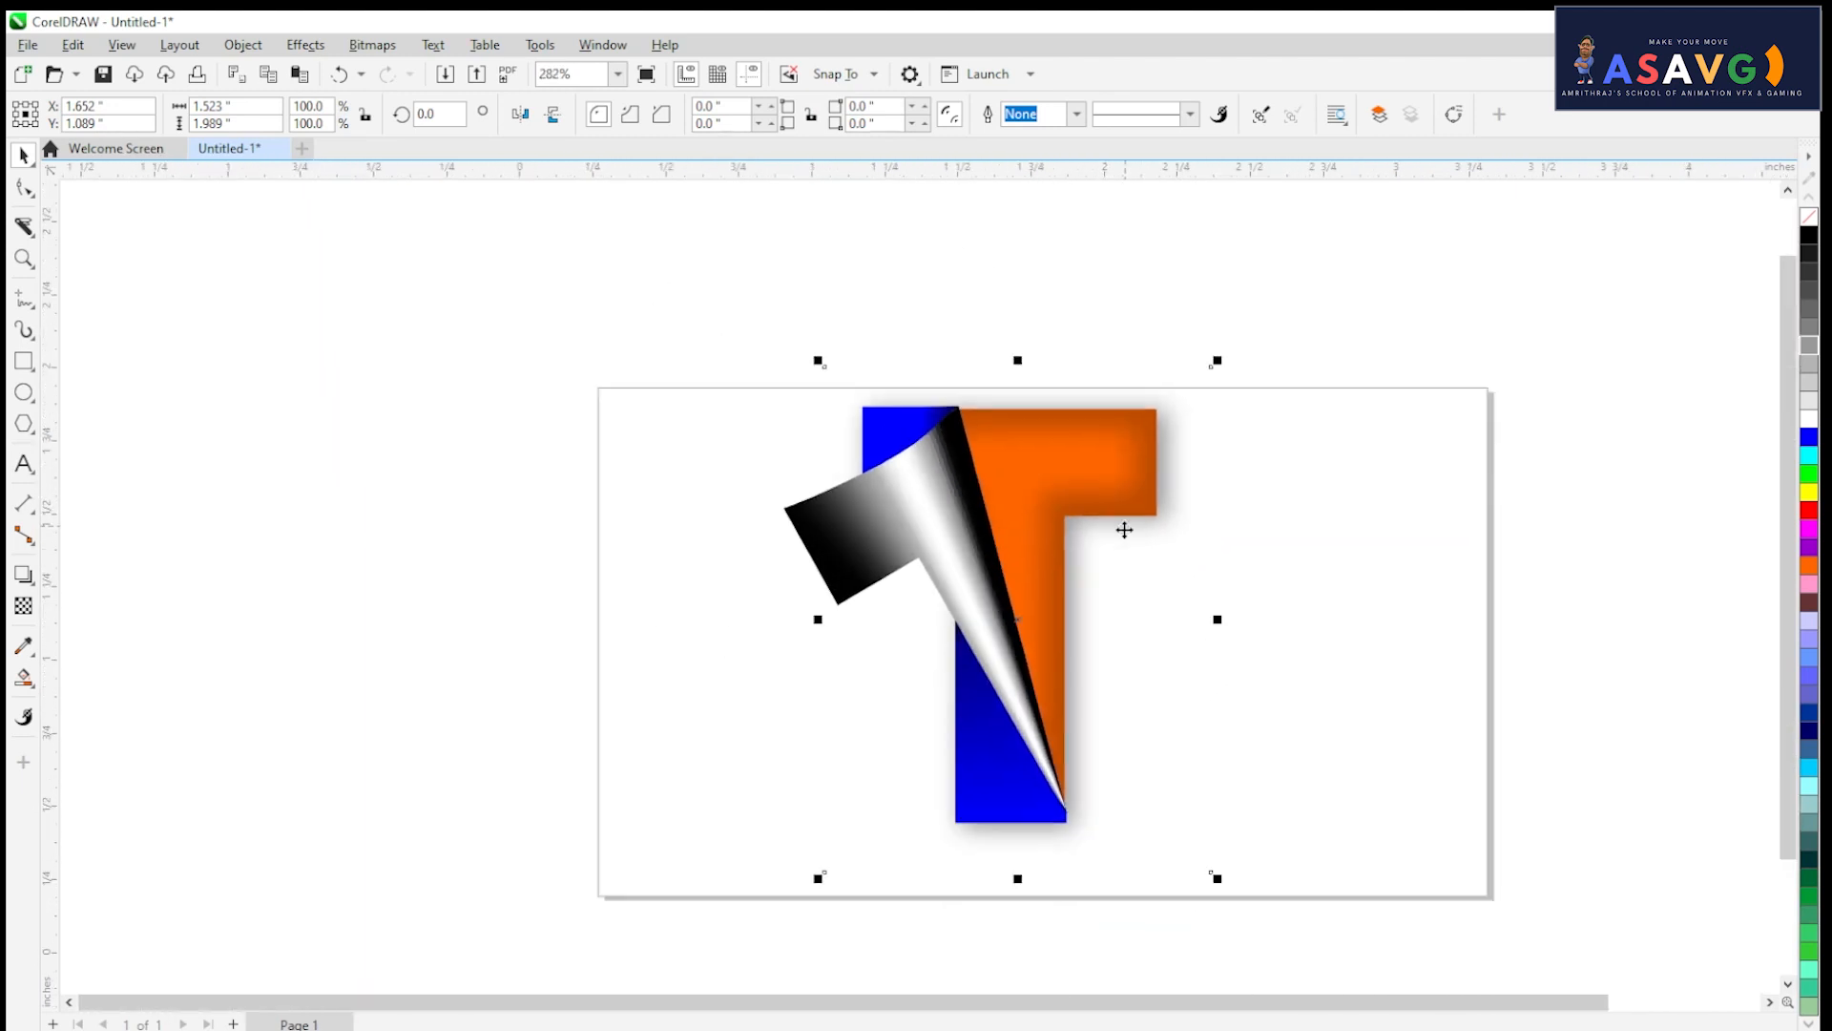
left_click(754, 622)
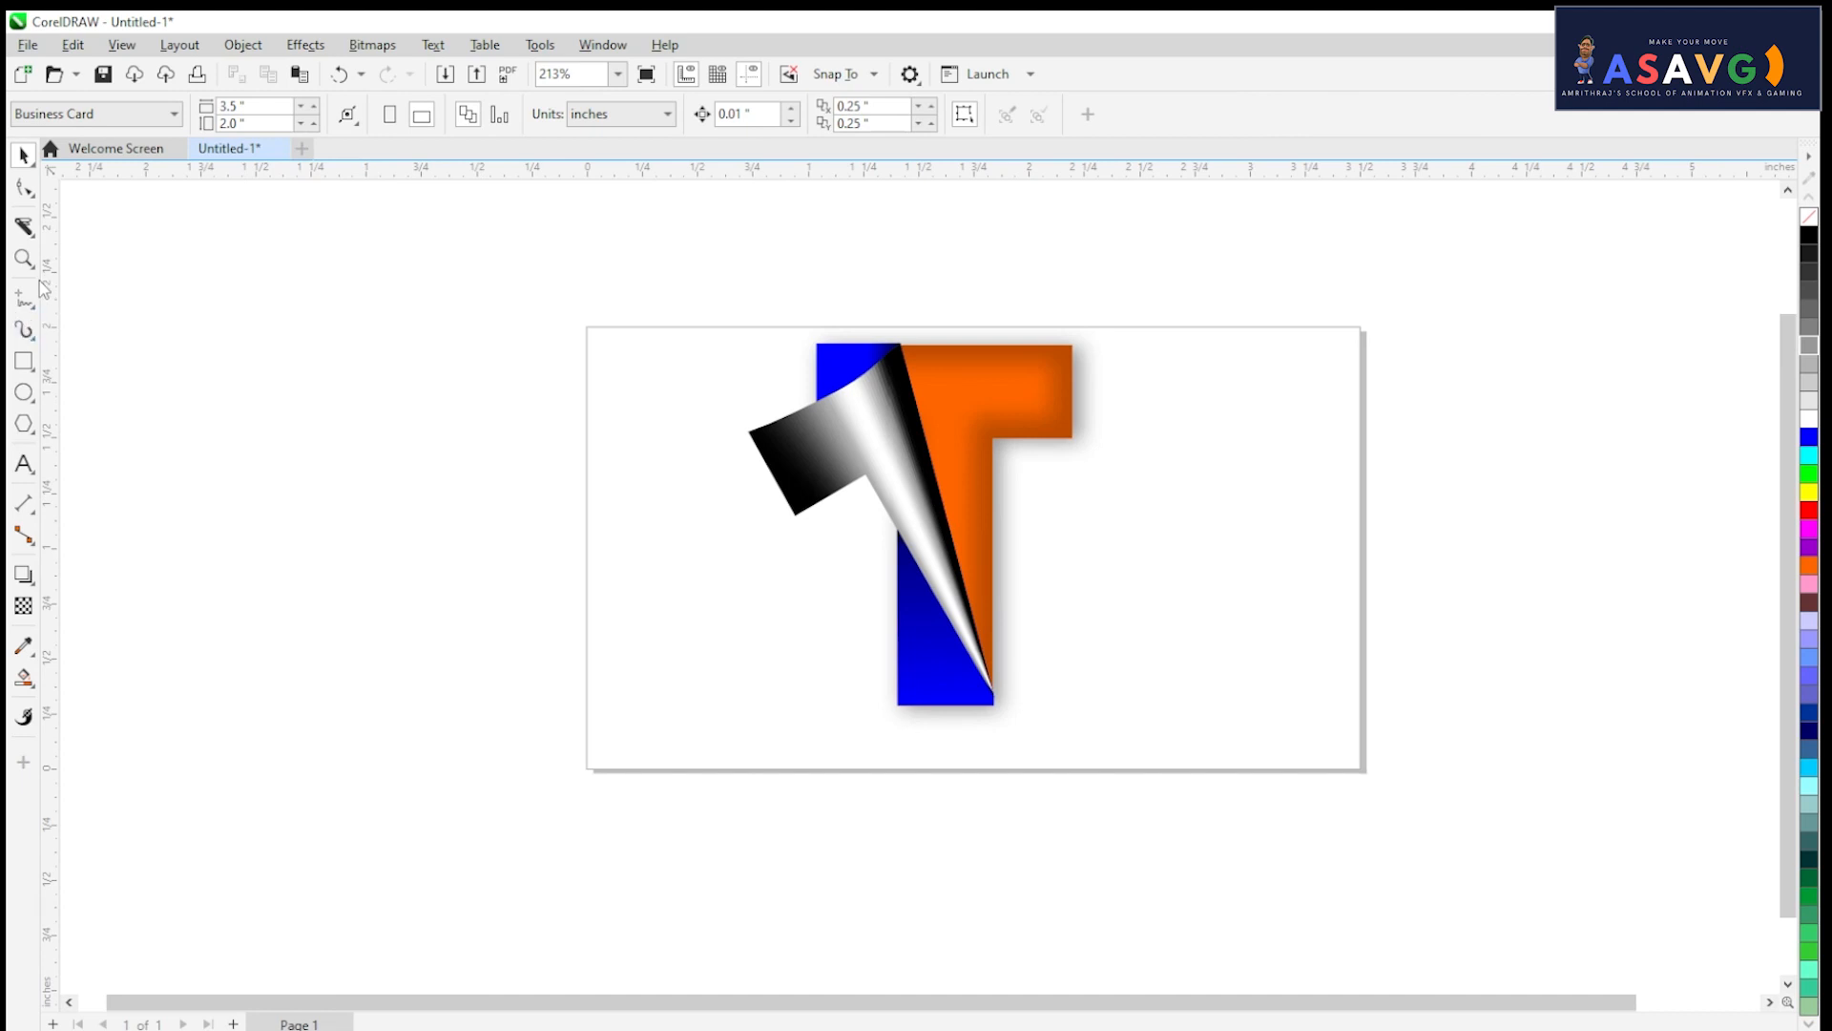
Step: Recolour the orange T with the Green (#00FF00) fill
left_click(962, 401)
left_click(1810, 474)
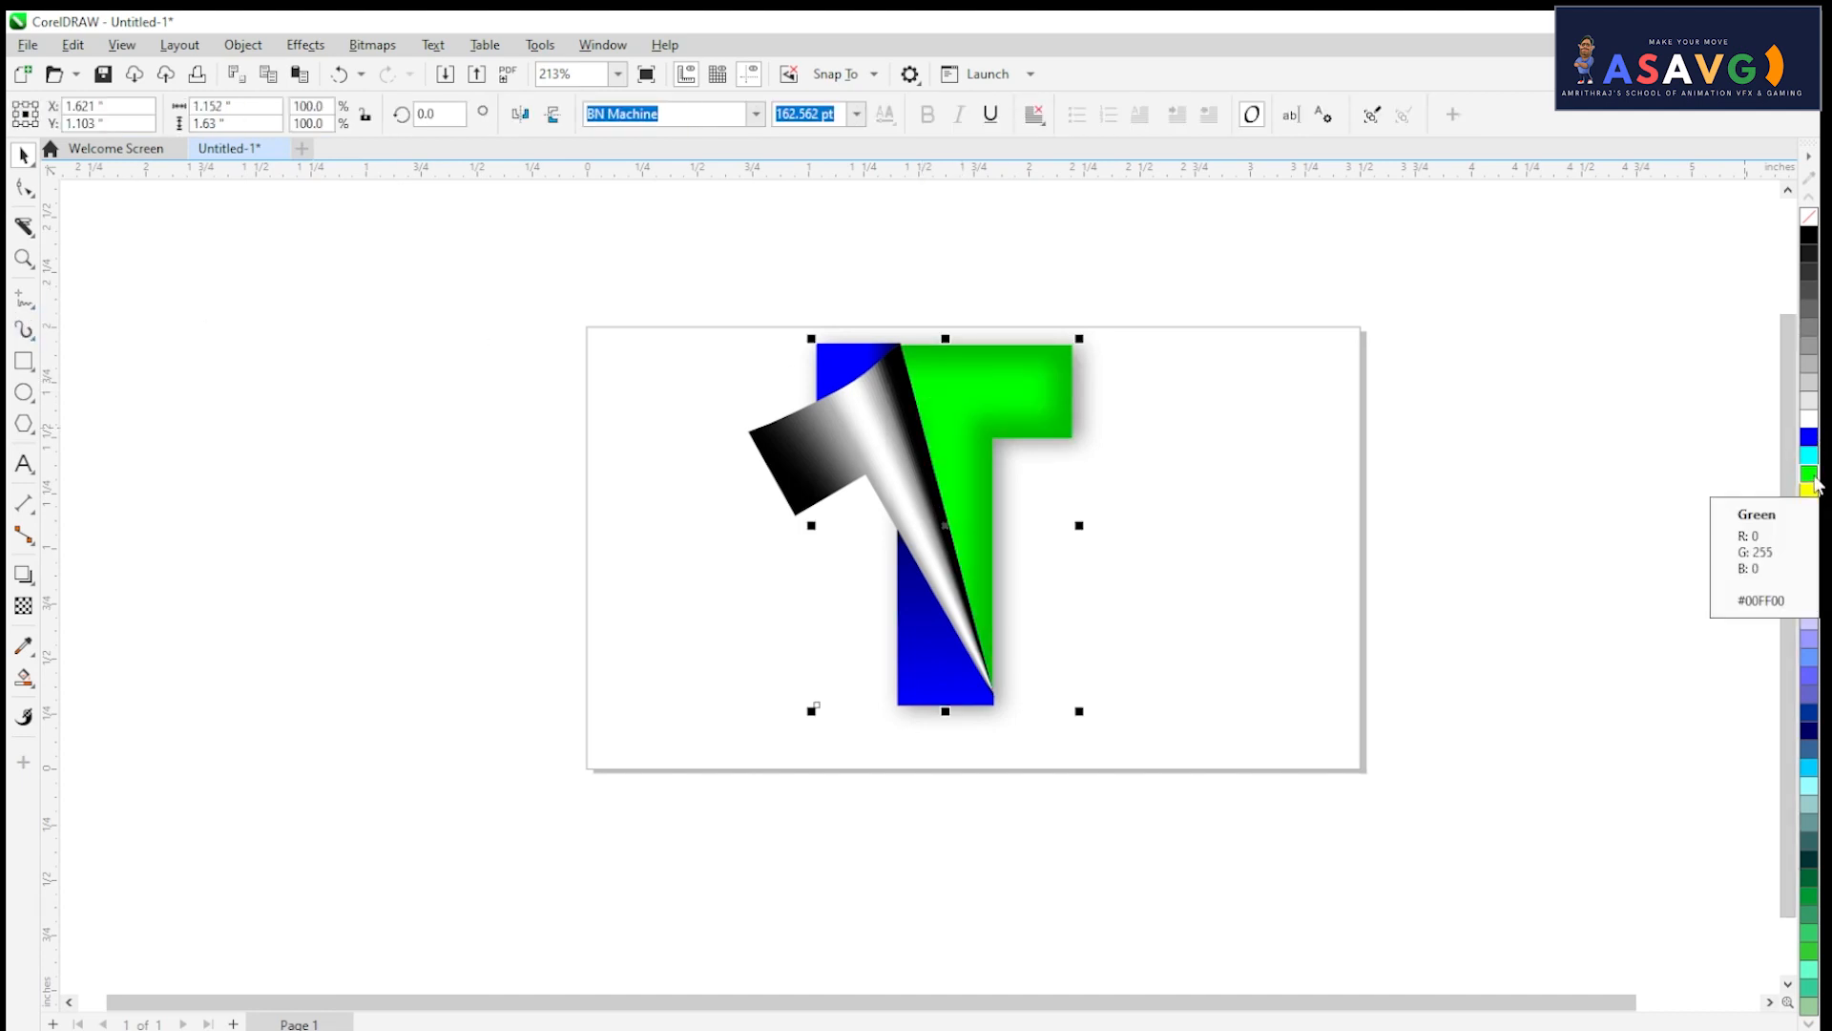
key("ctrl+z")
left_click(1810, 474)
scroll(1130, 357, "up", 2)
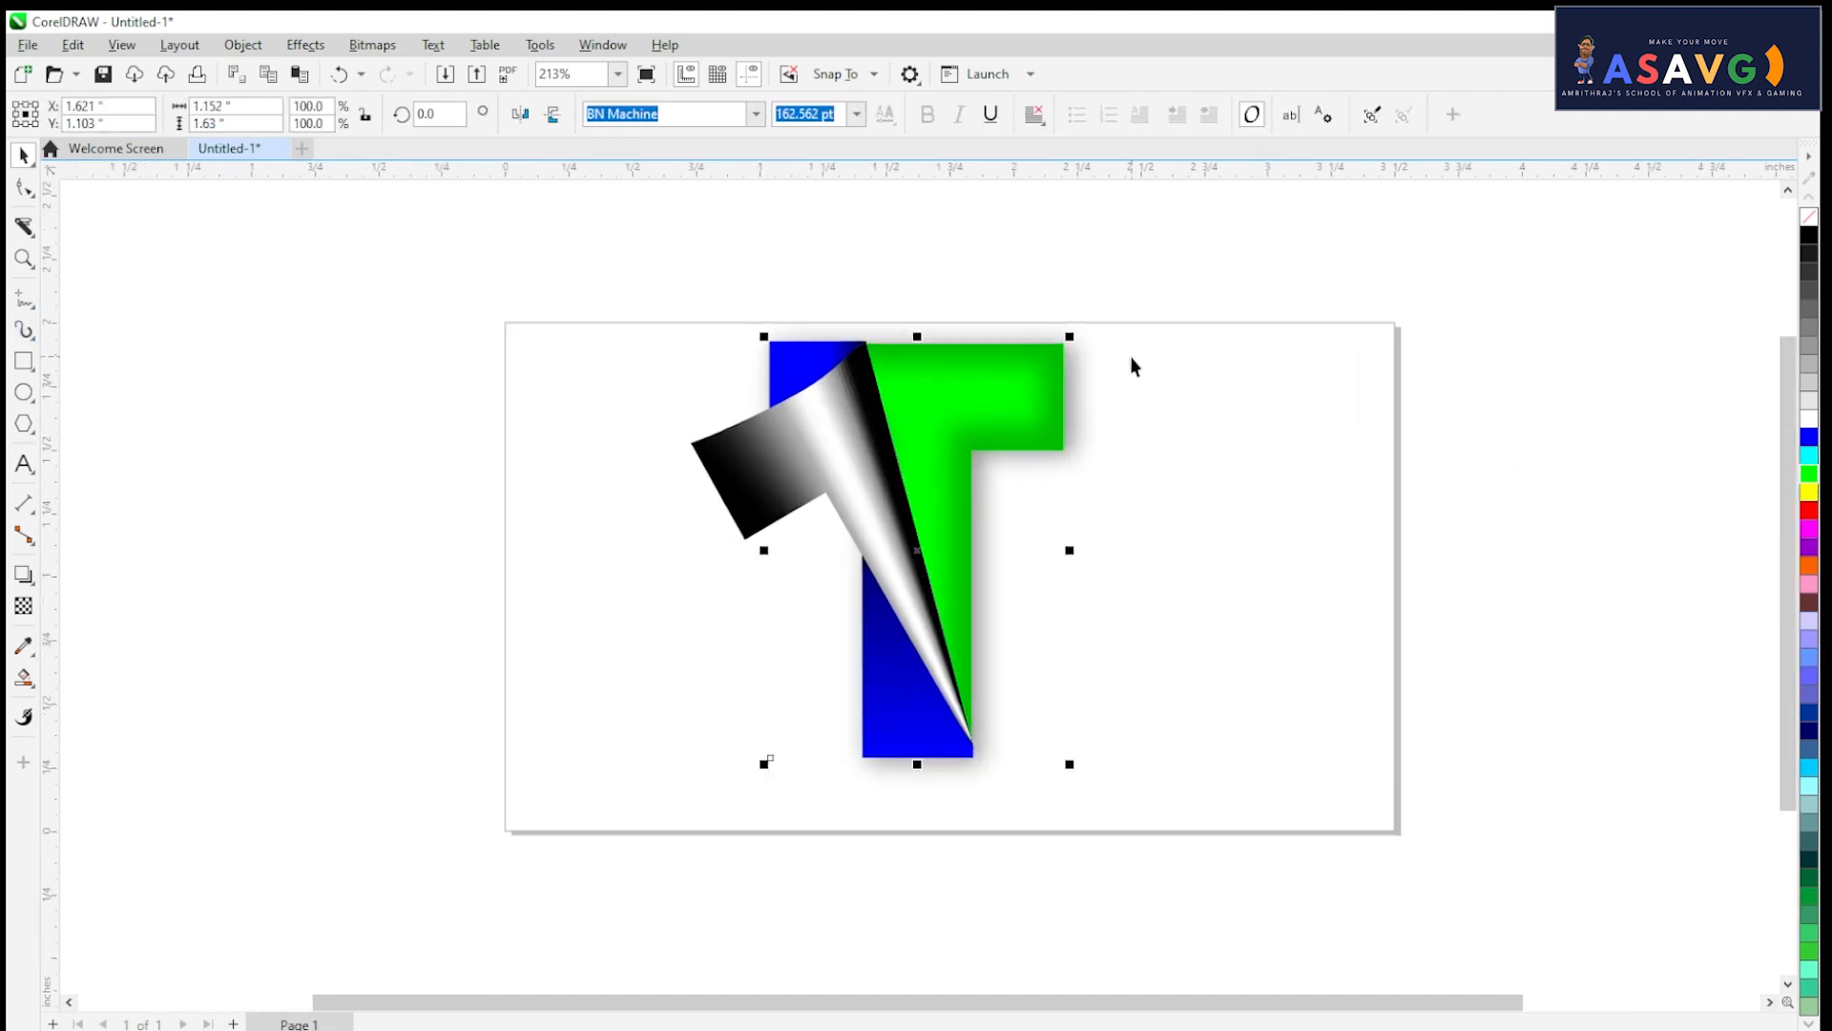
left_click(761, 372)
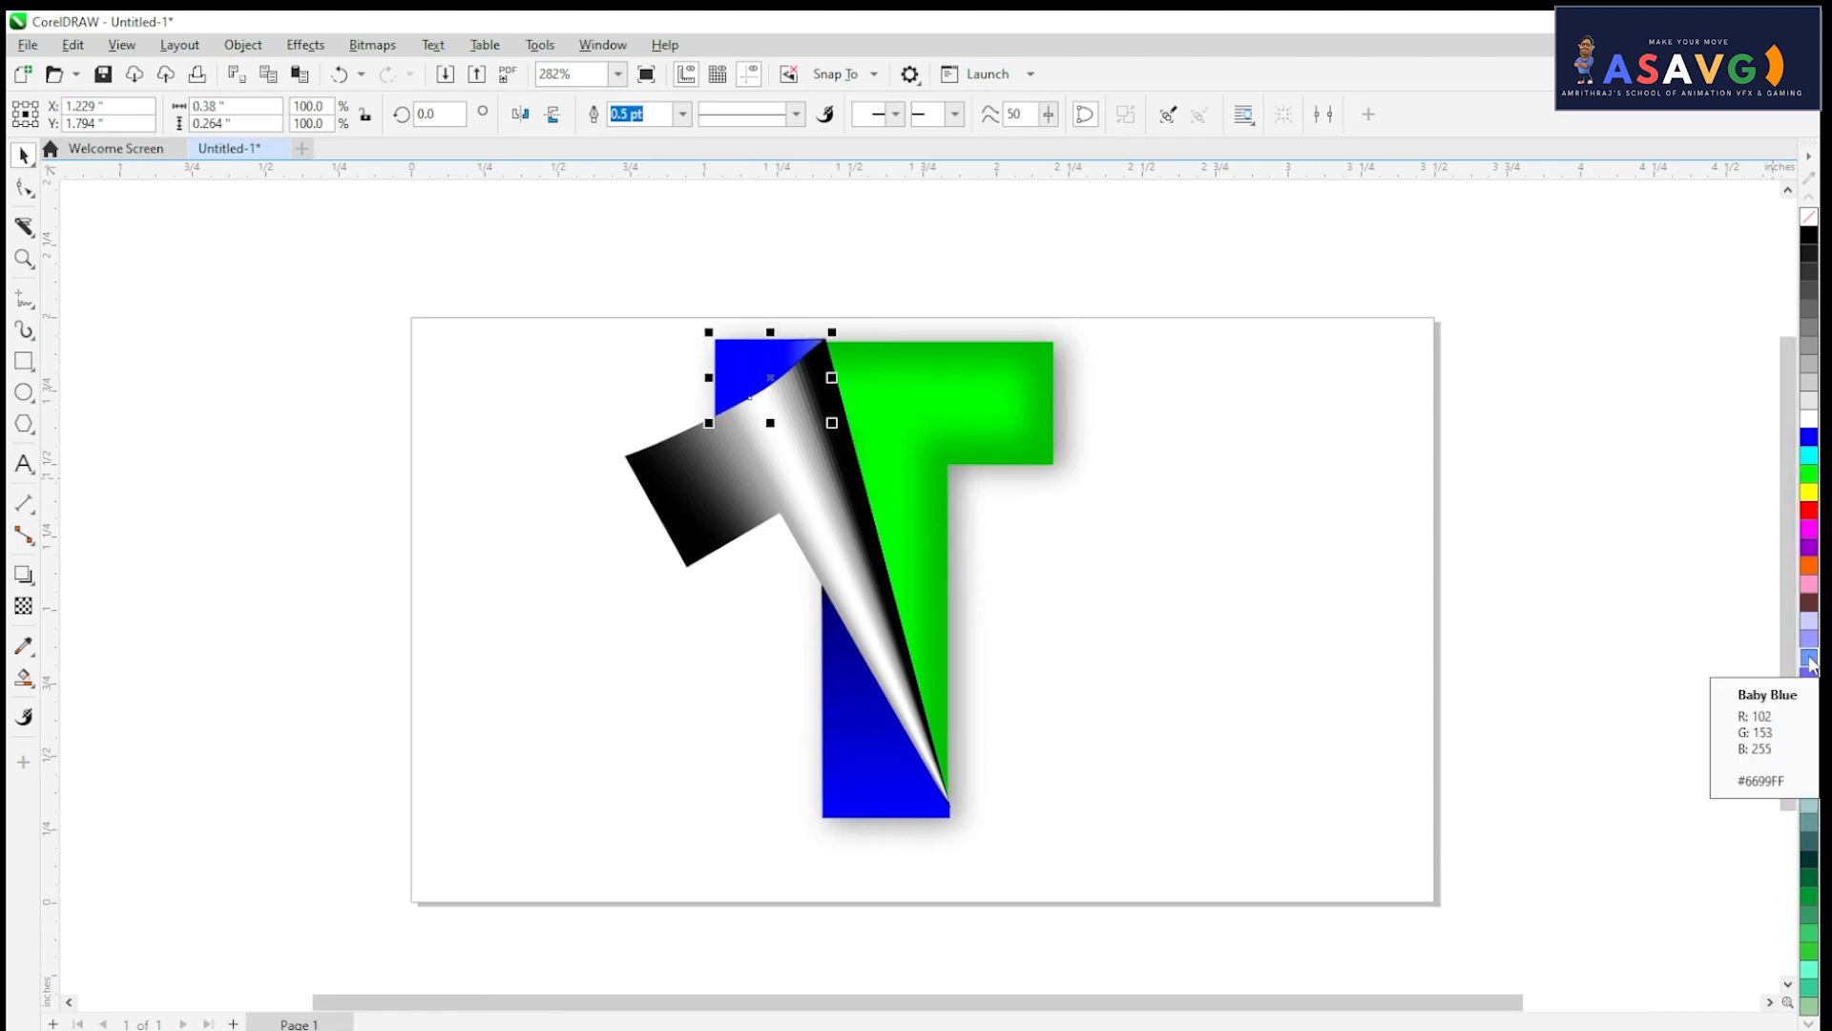
left_click(743, 376)
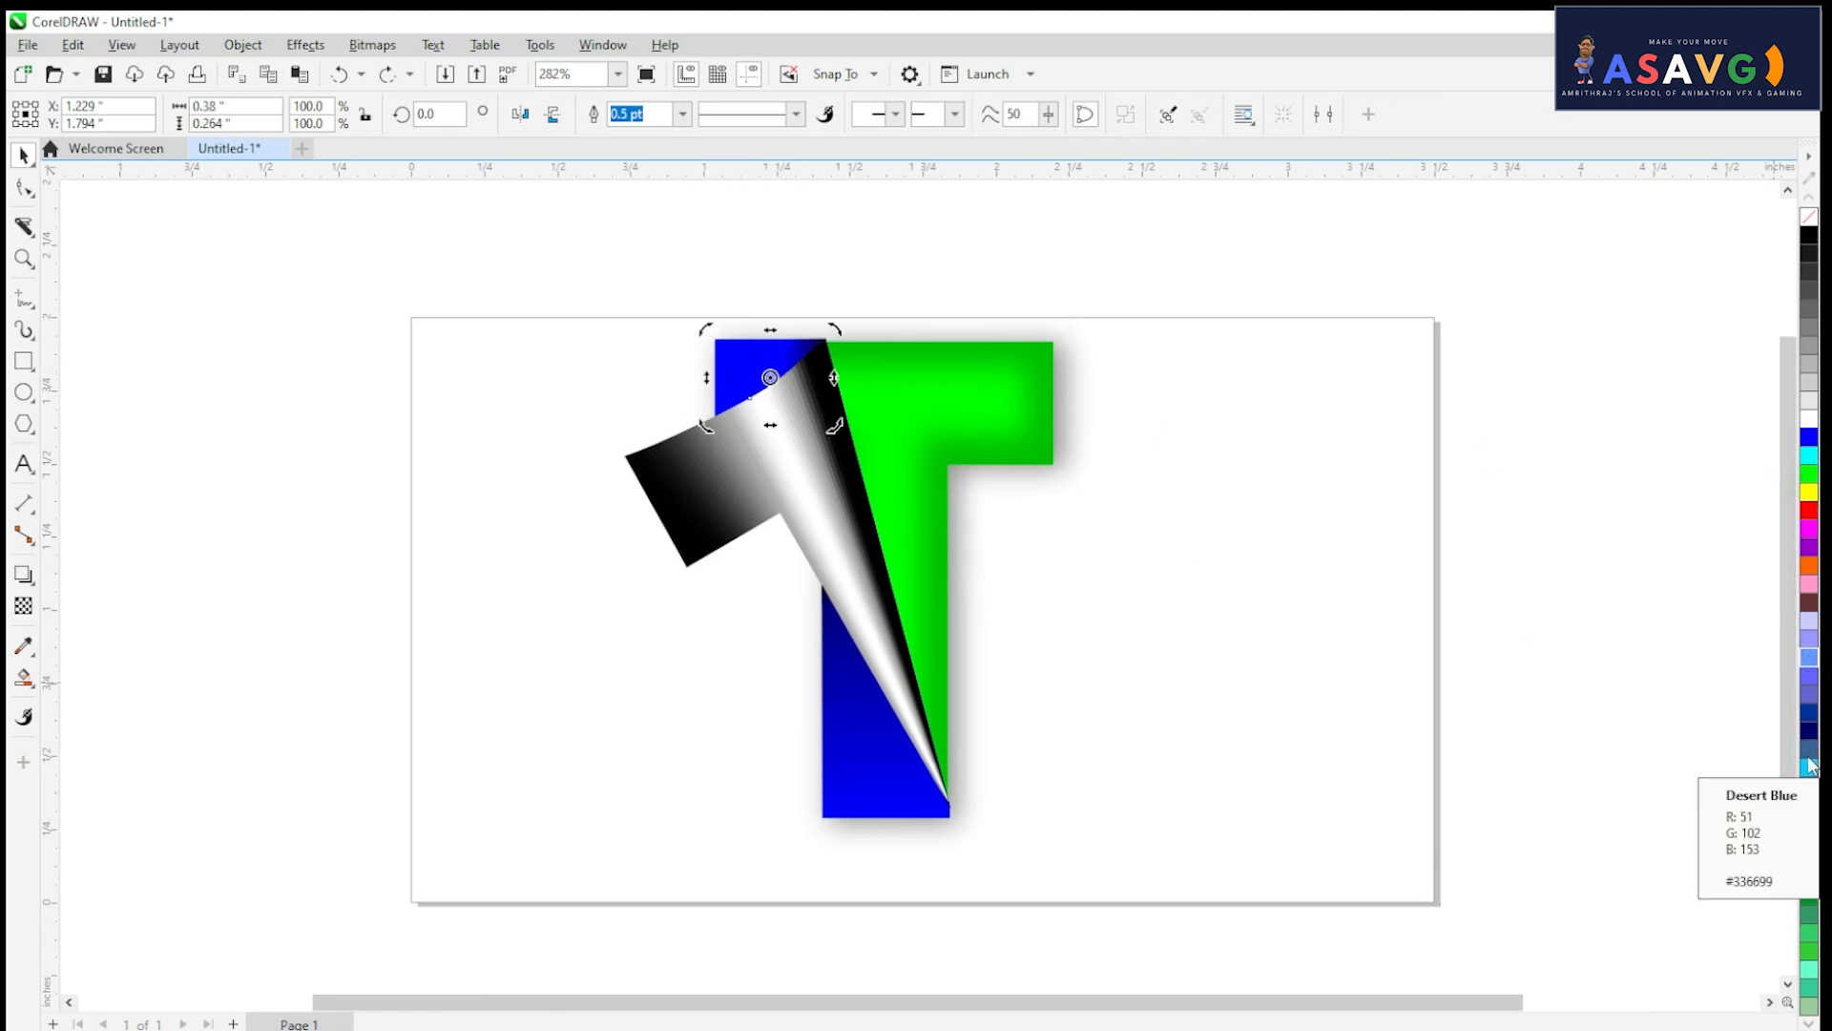
left_click(819, 527)
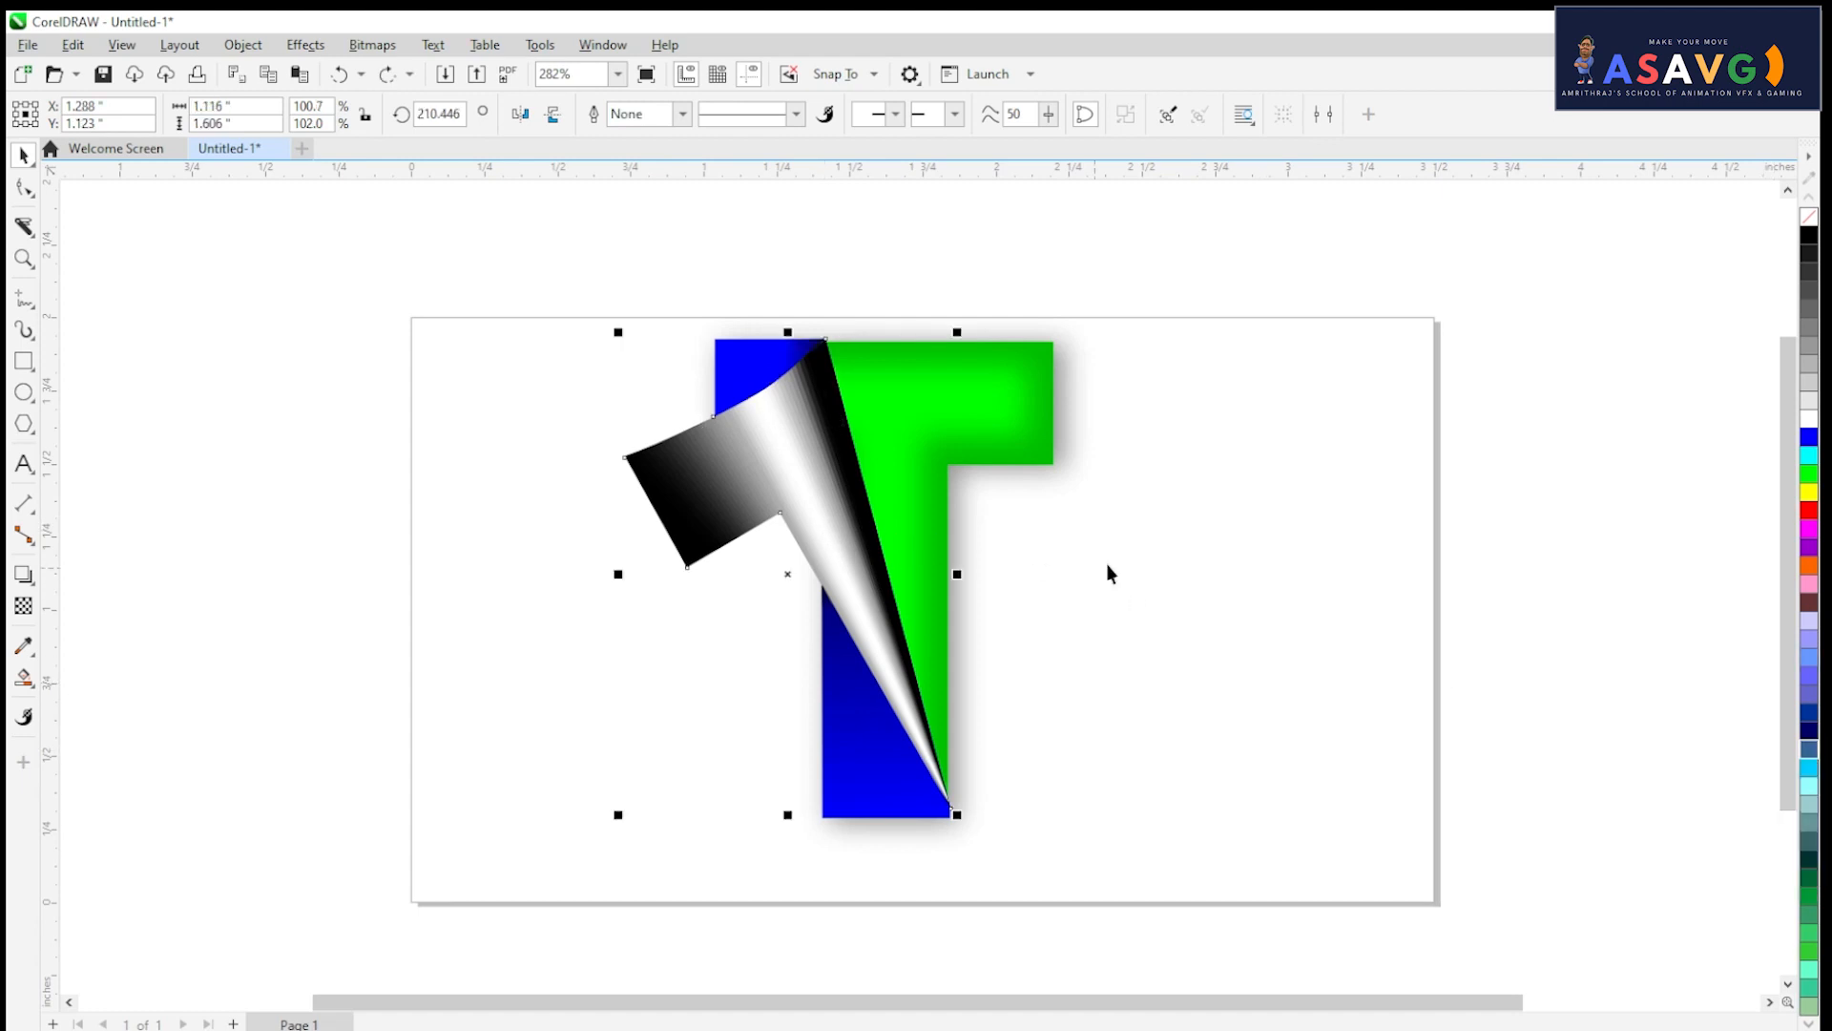
left_click(761, 474)
scroll(760, 481, "down", 1)
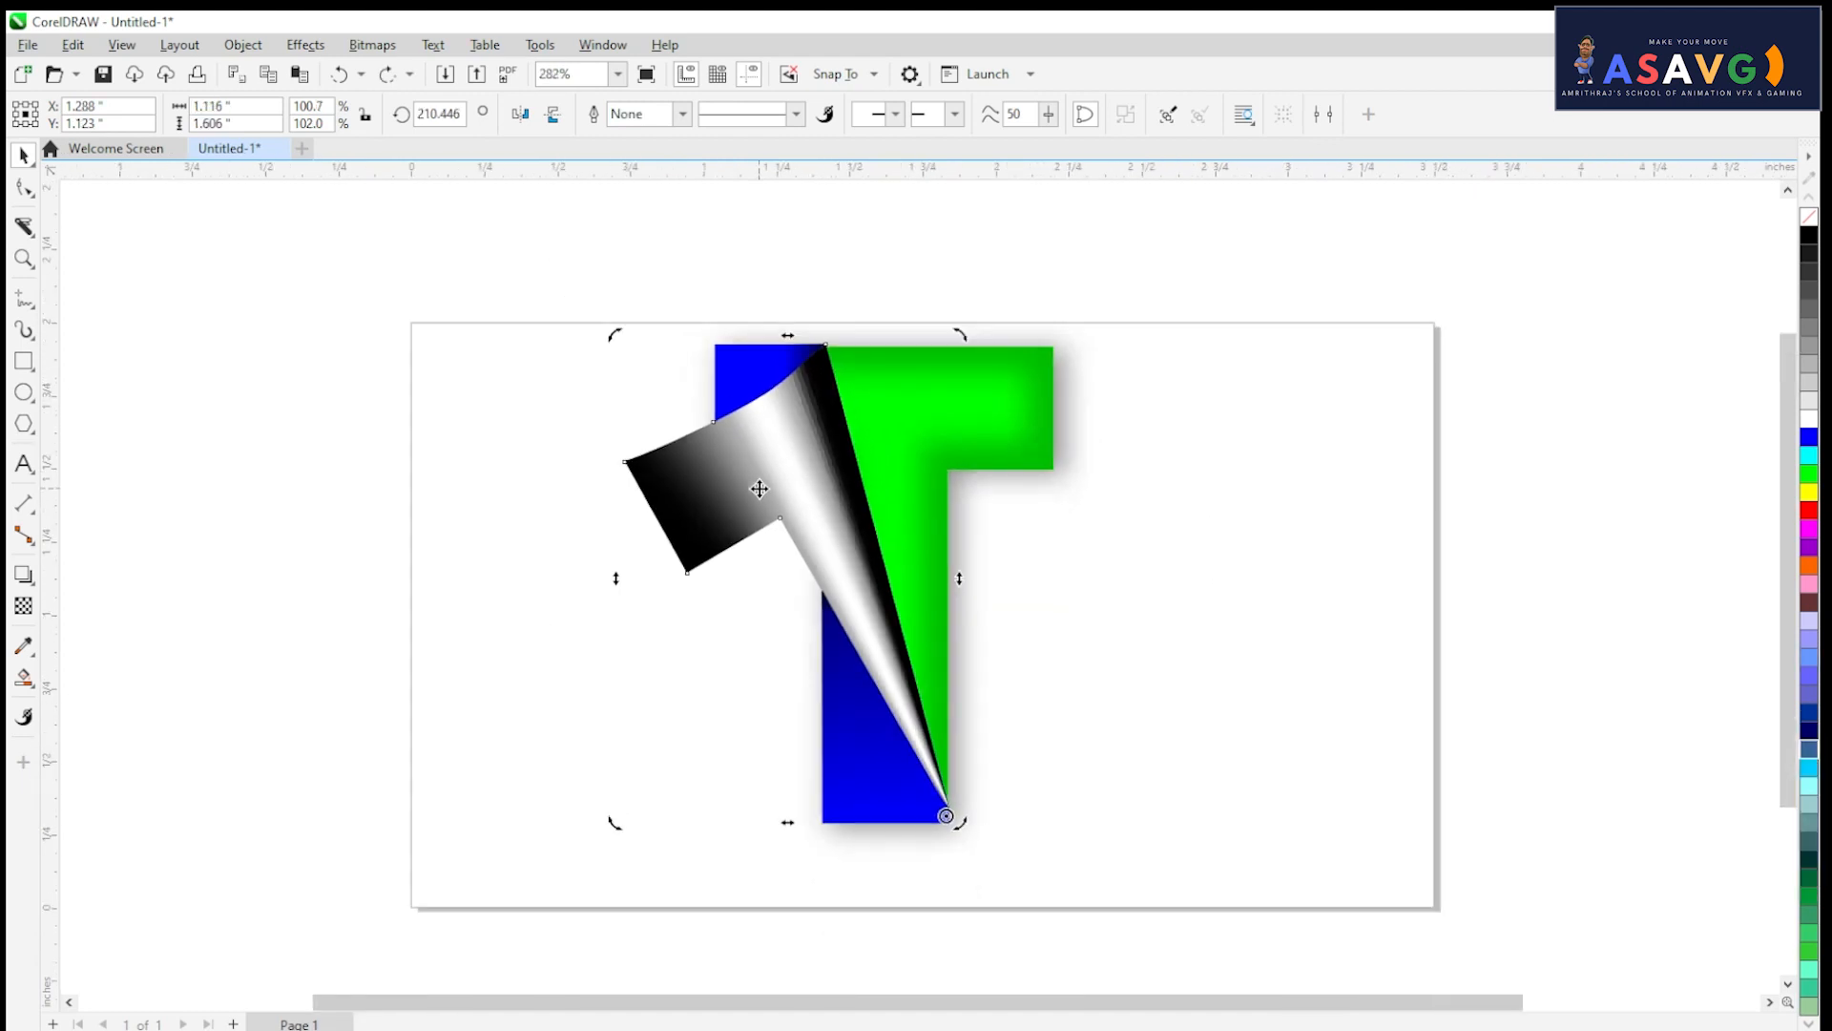
left_click(1099, 584)
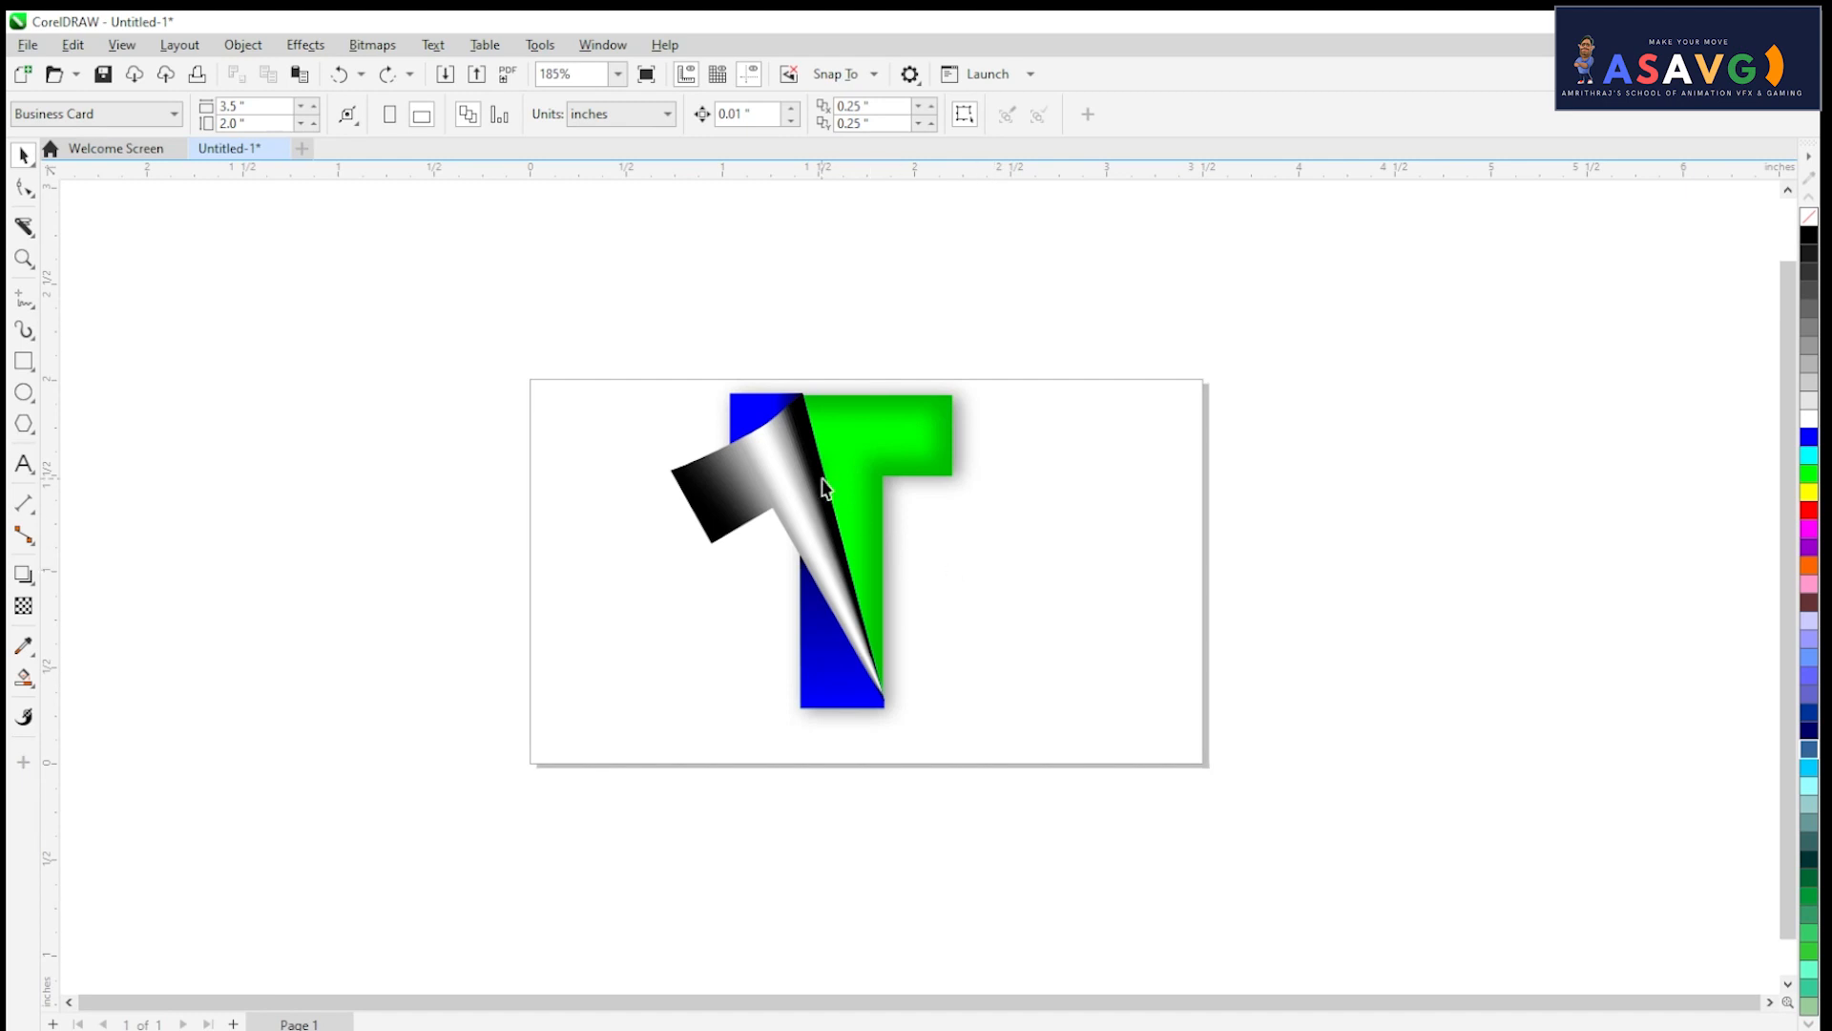
scroll(832, 481, "up", 2)
scroll(853, 483, "down", 2)
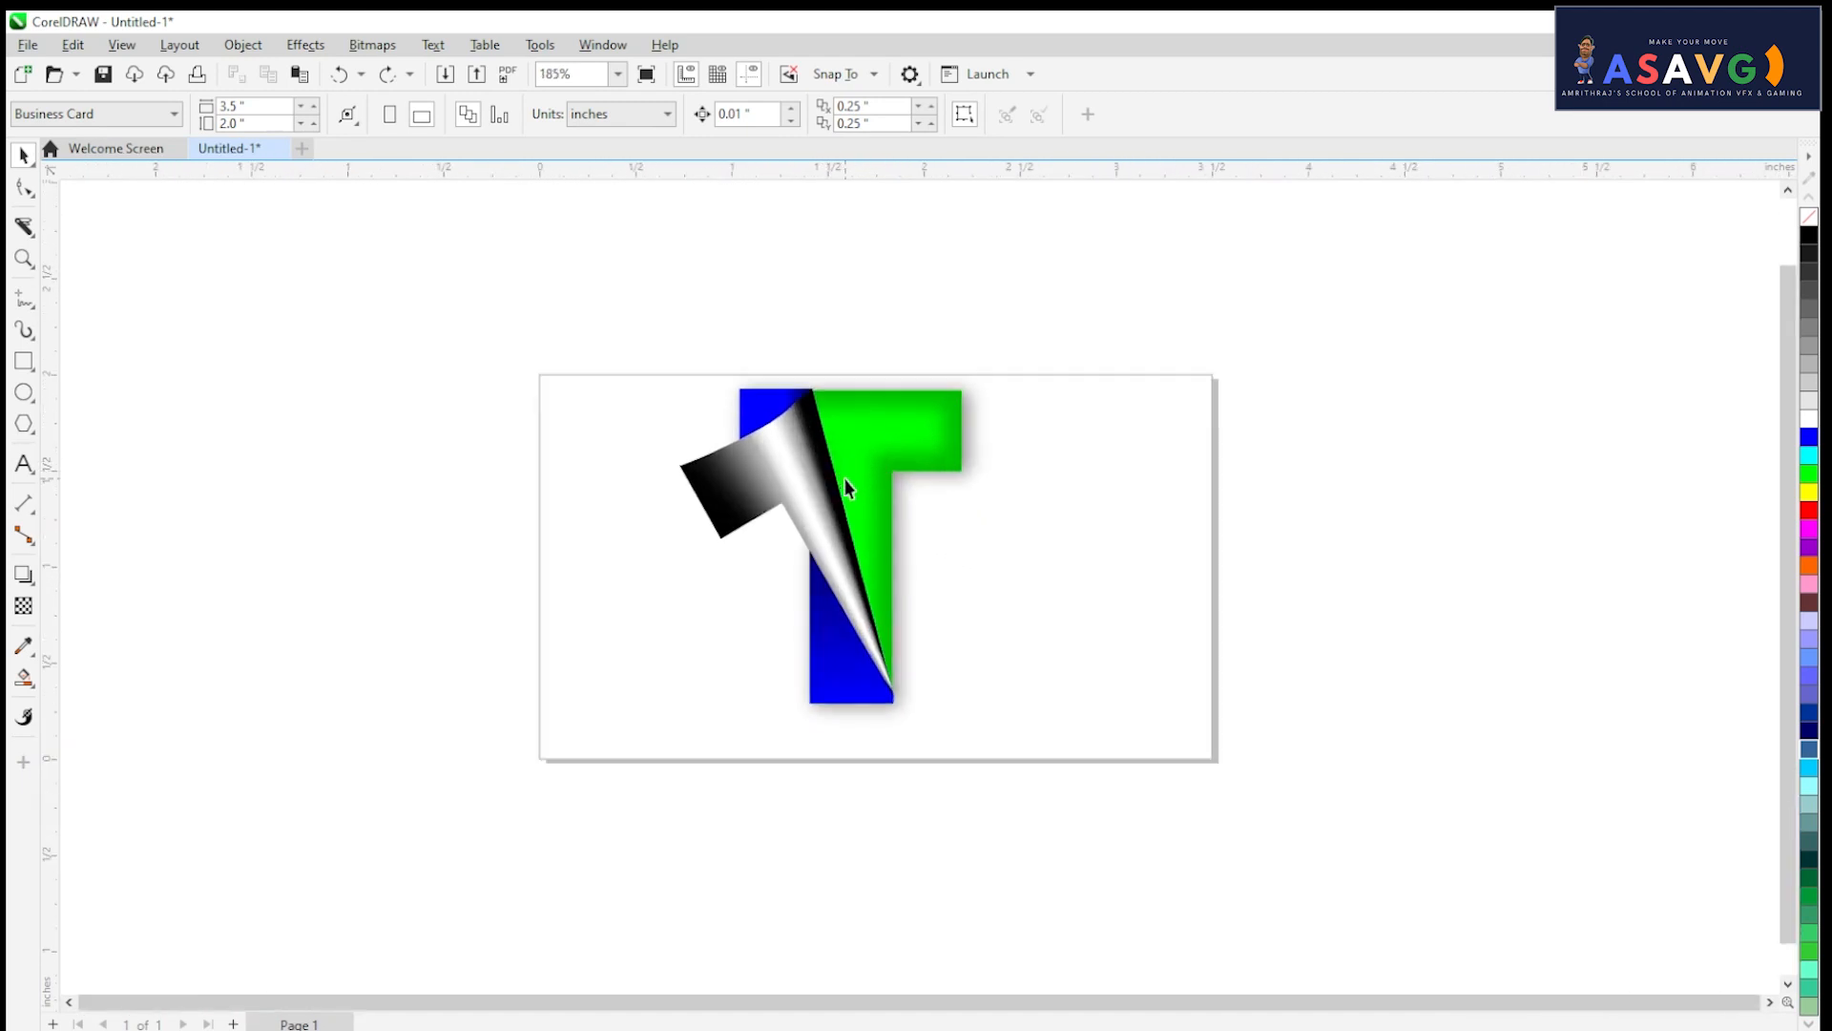
Step: Draw a rectangle about 3.56 by 2.04 in covering the whole page and fill it dark brown
left_click(27, 359)
left_click(95, 356)
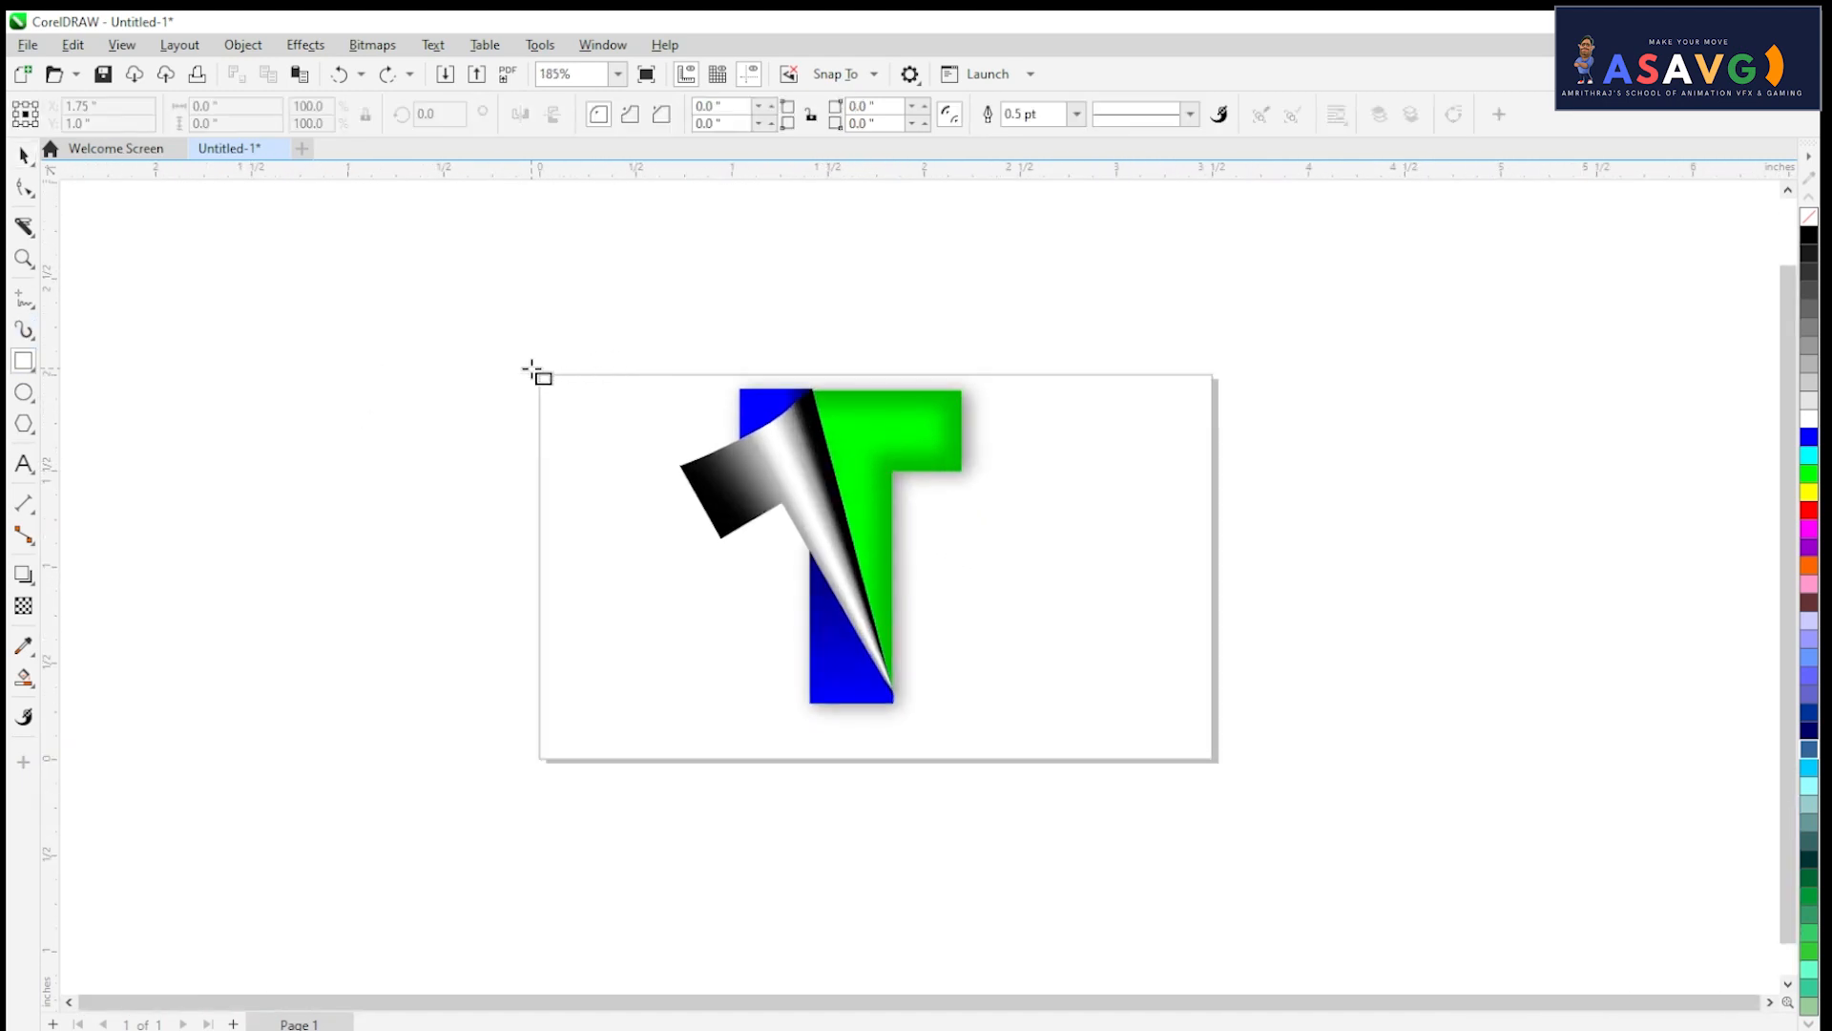
left_click_drag(532, 368, 1221, 764)
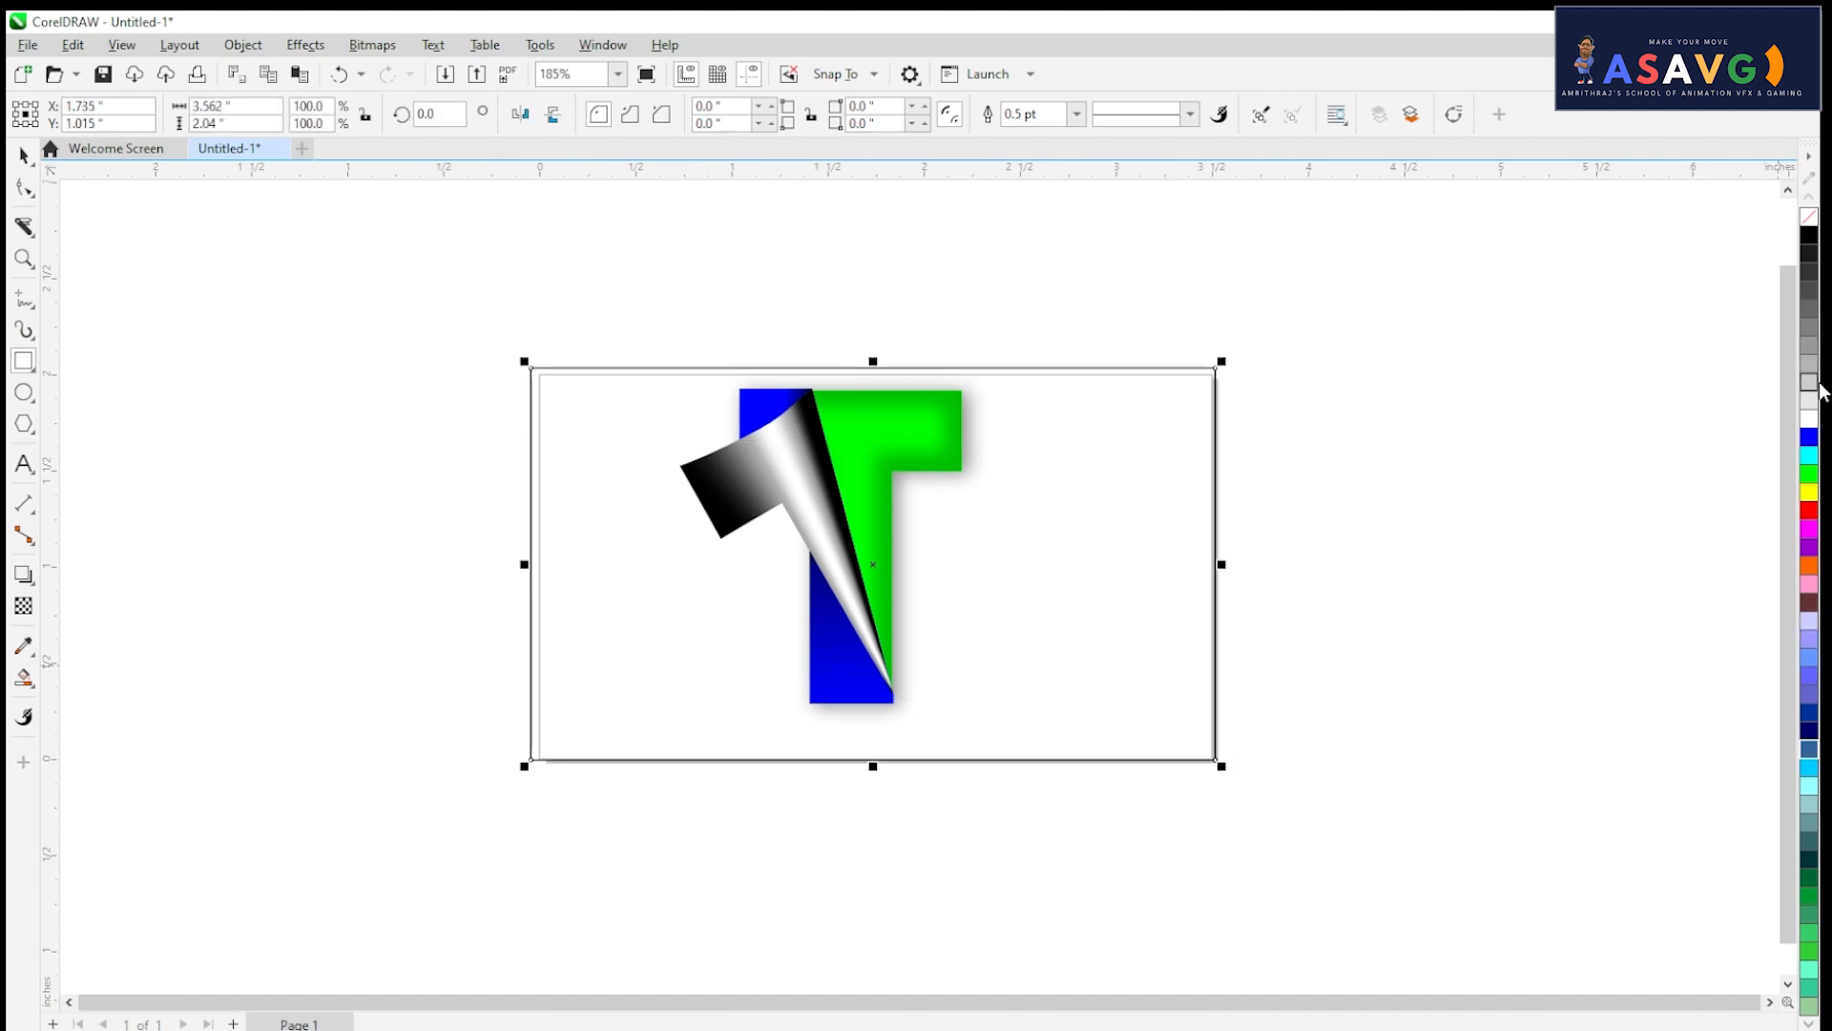
left_click(1808, 602)
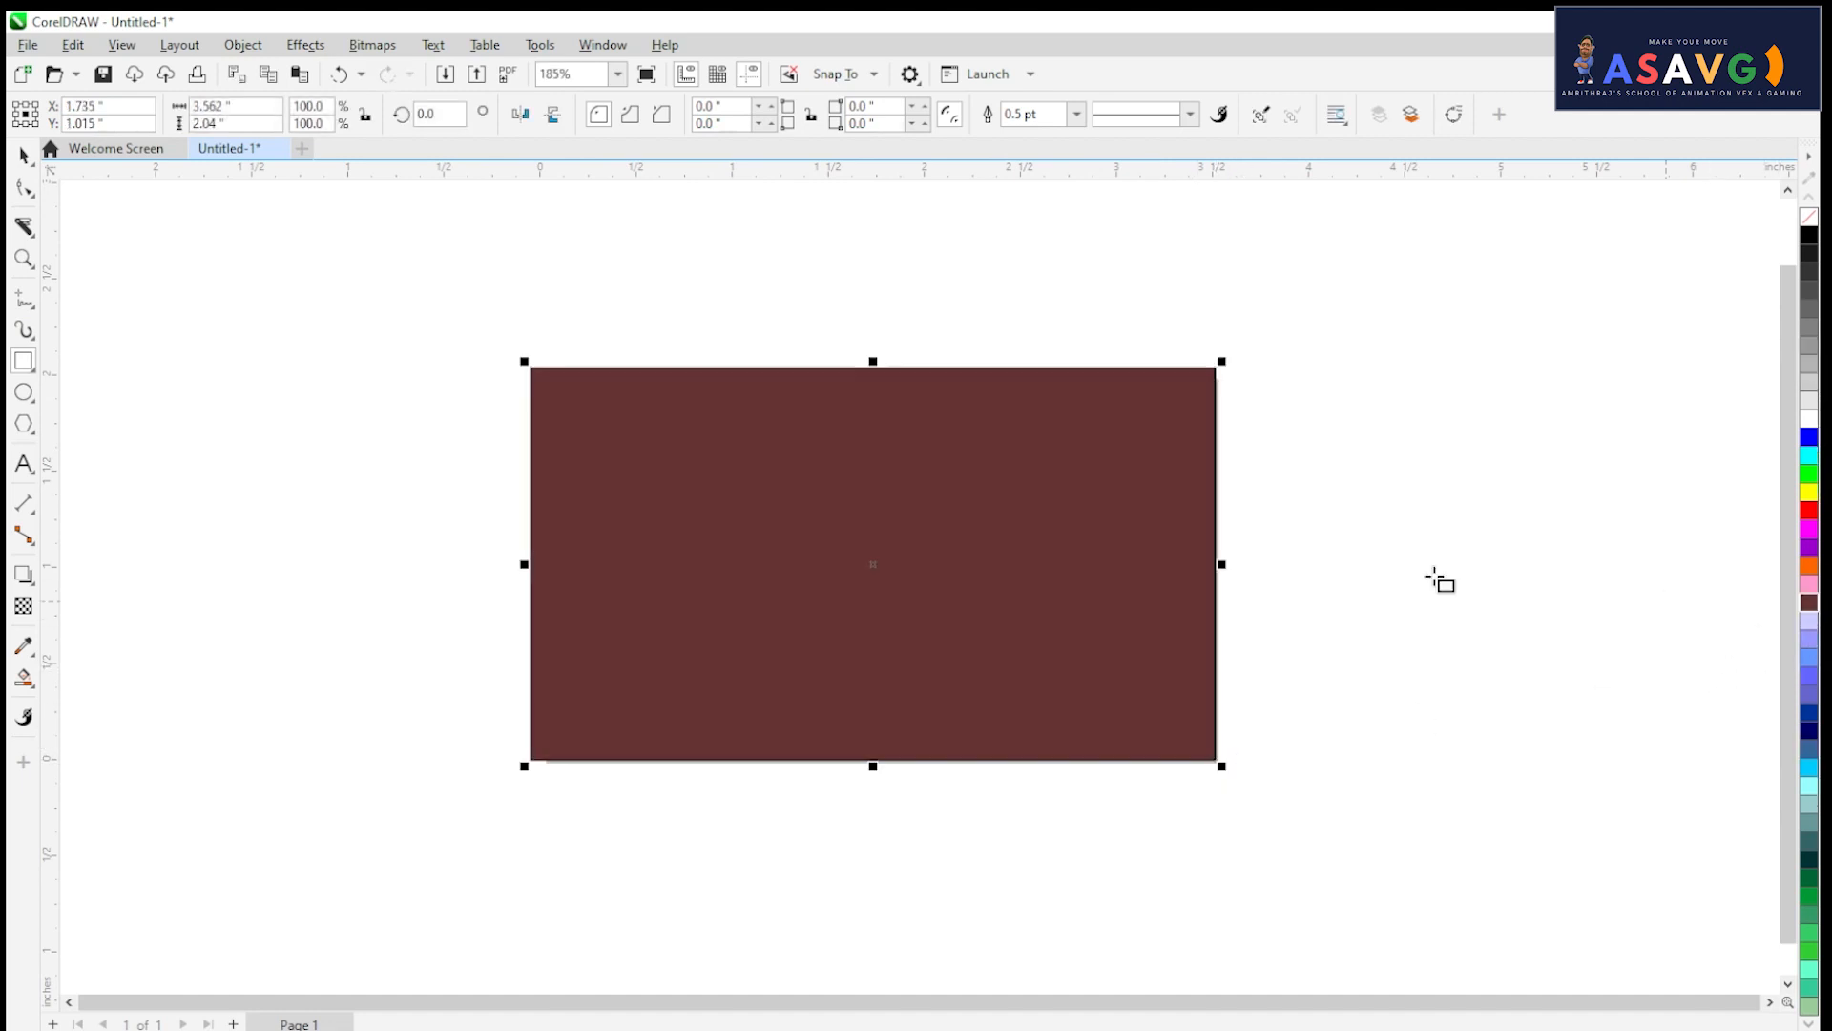
scroll(959, 487, "up", 1)
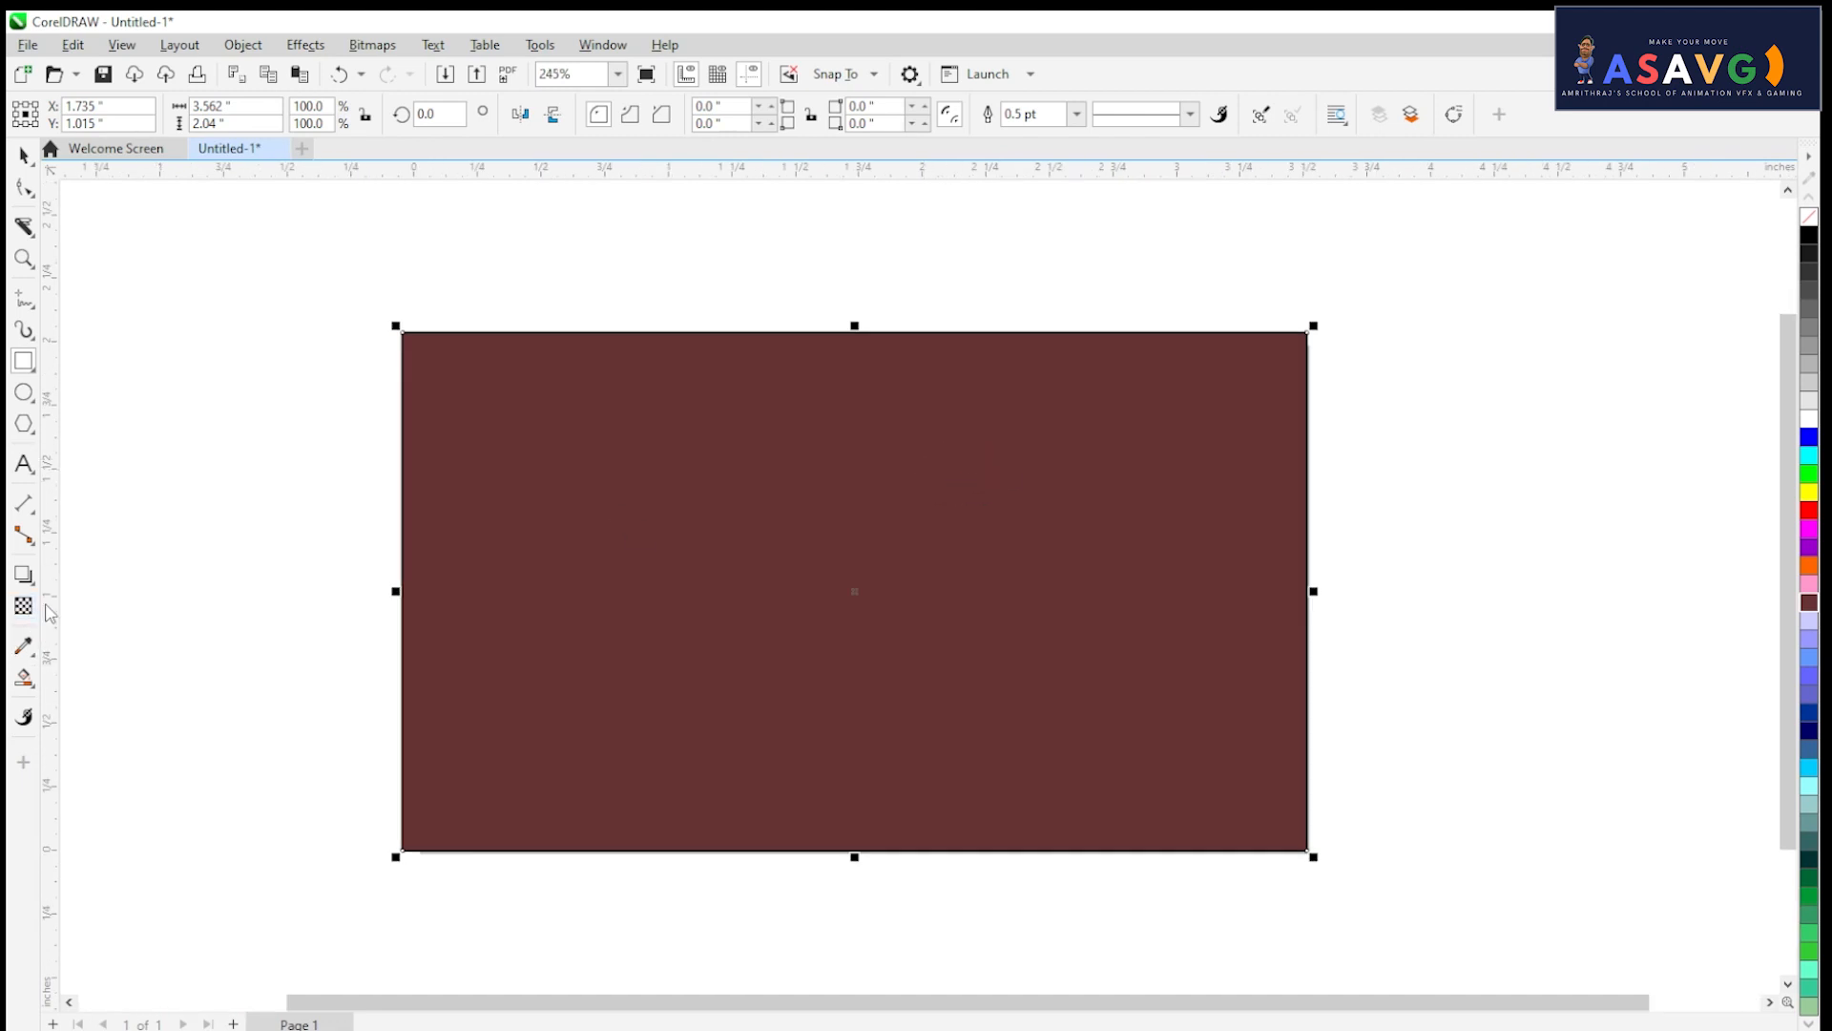
Step: Apply a horizontal linear transparency to the brown rectangle, from 0 near its left side to 100 beyond its right edge
left_click_drag(372, 566, 1383, 536)
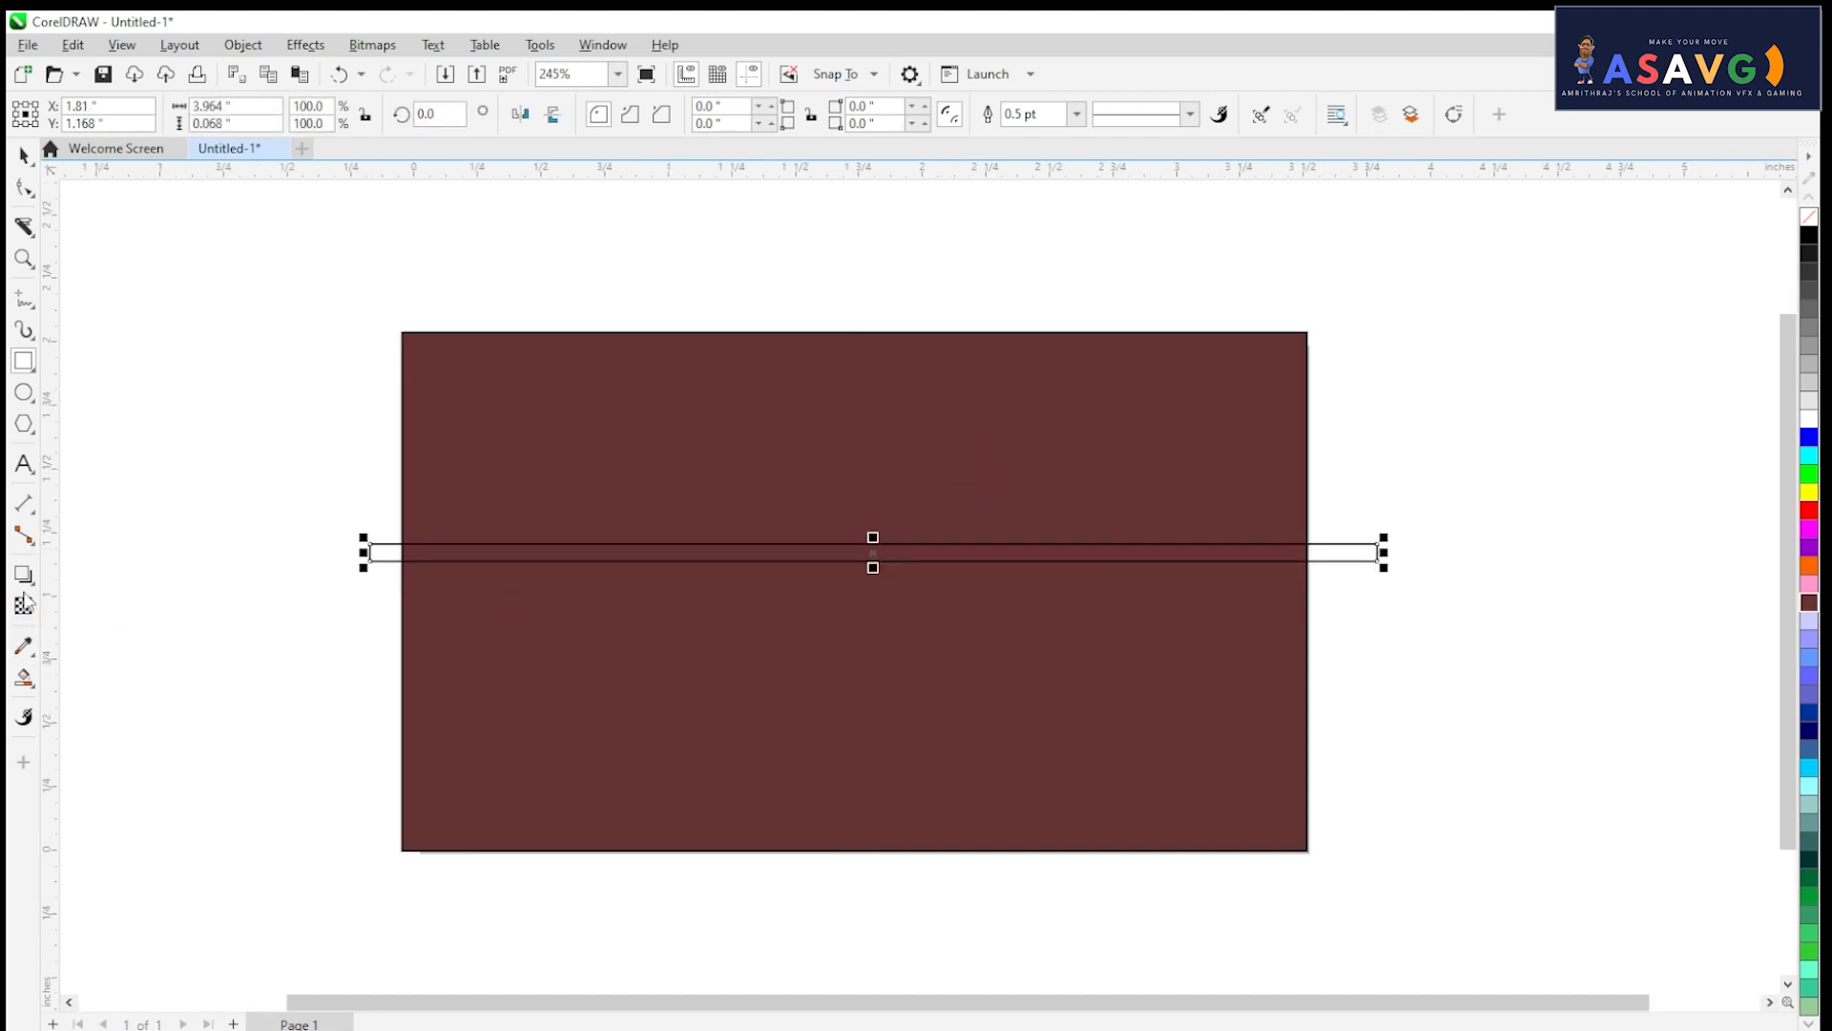
key("ctrl+z")
left_click(26, 609)
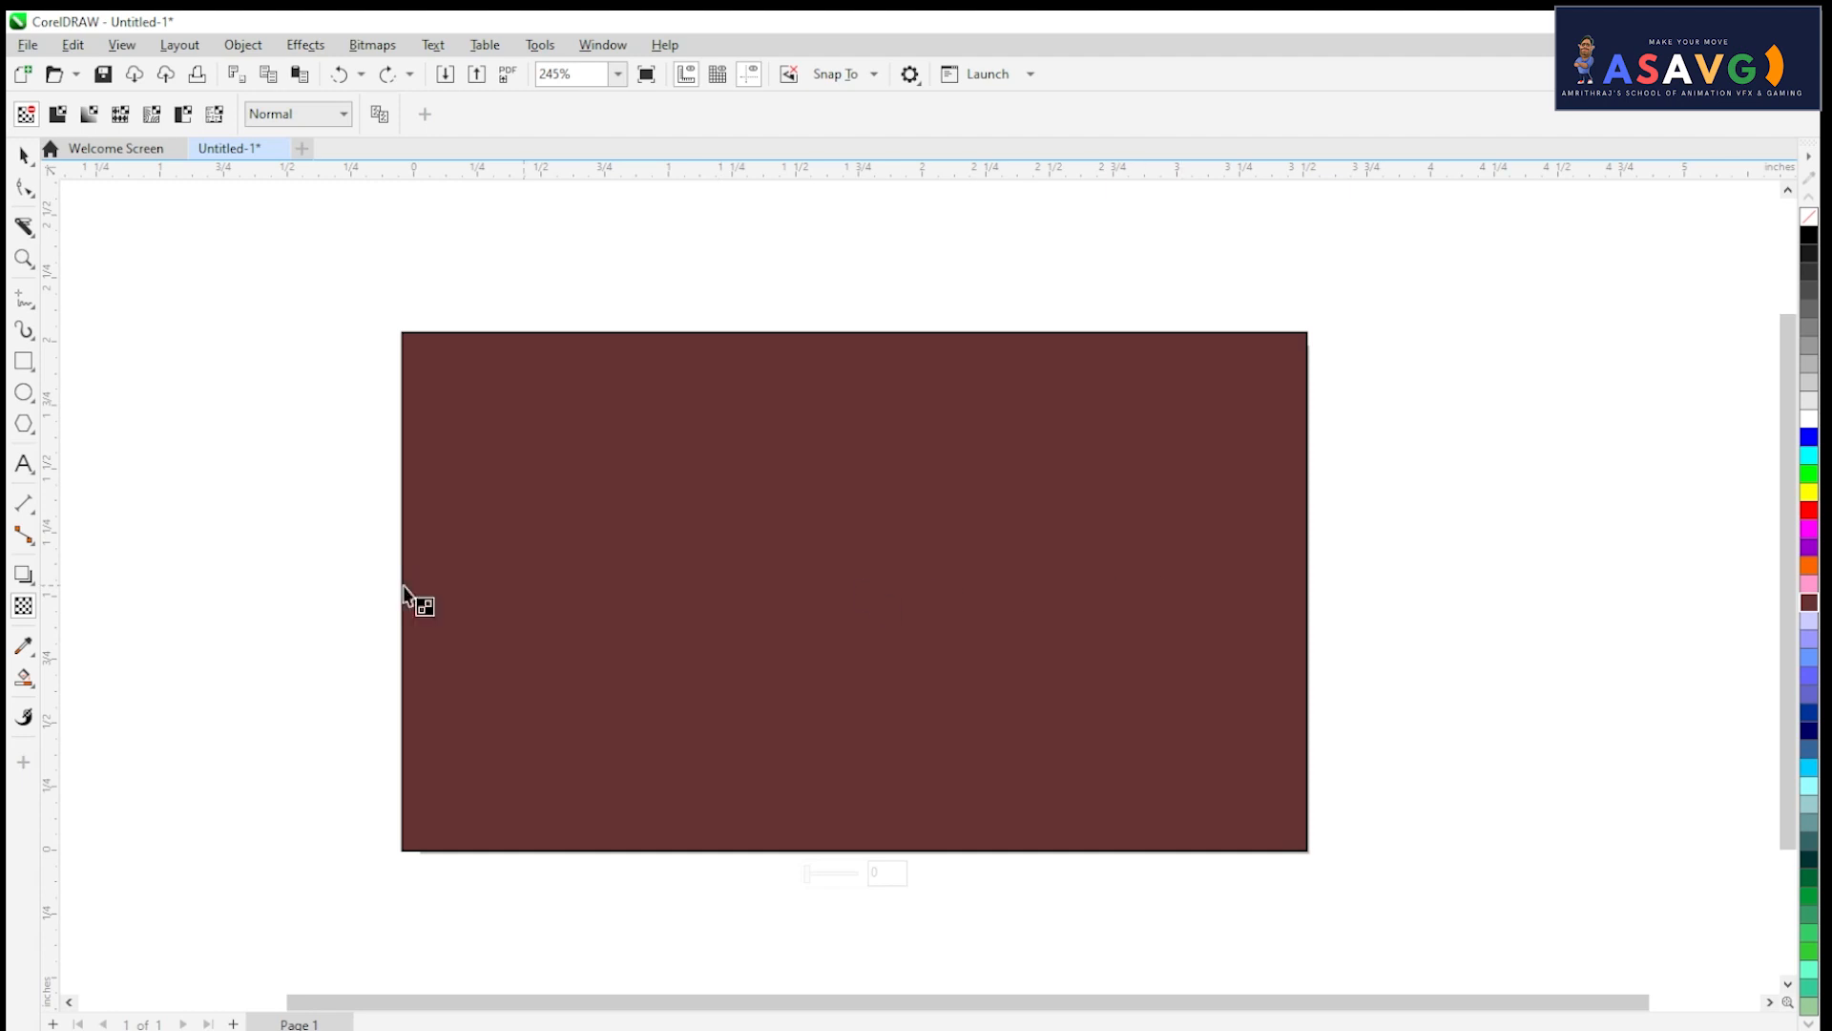
left_click_drag(148, 541, 1427, 553)
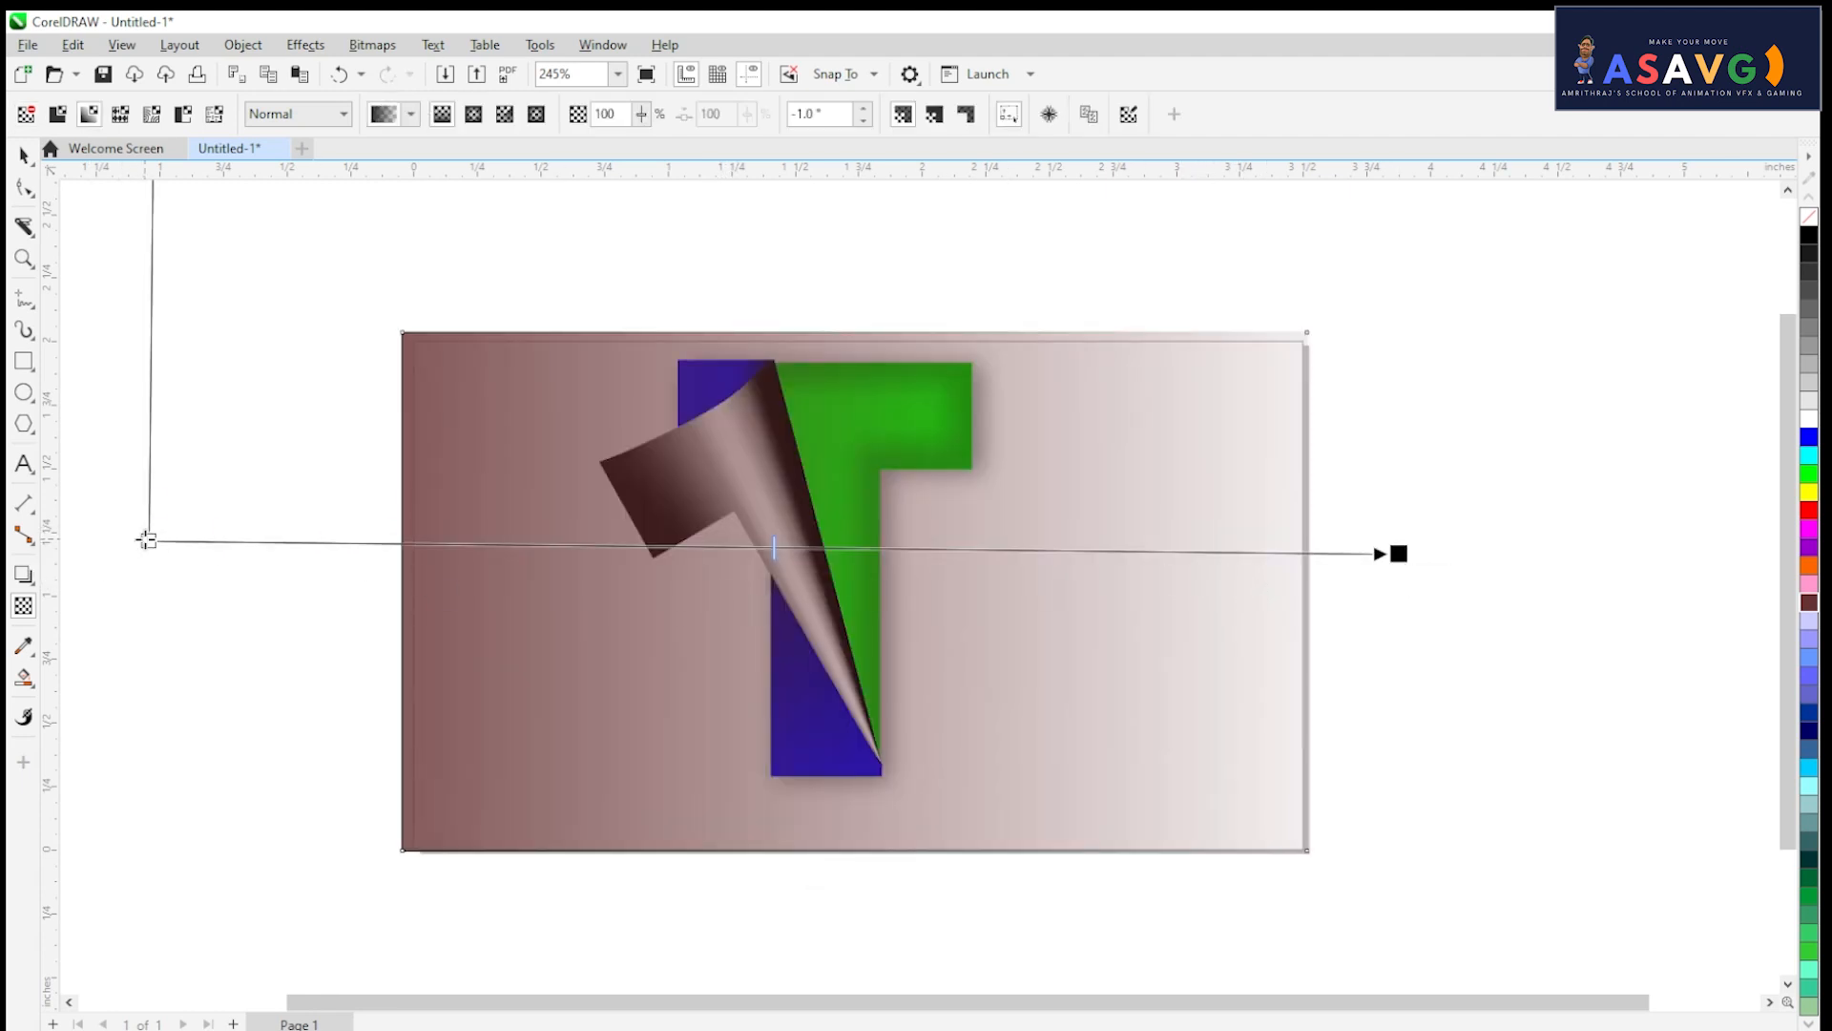
left_click_drag(146, 540, 531, 615)
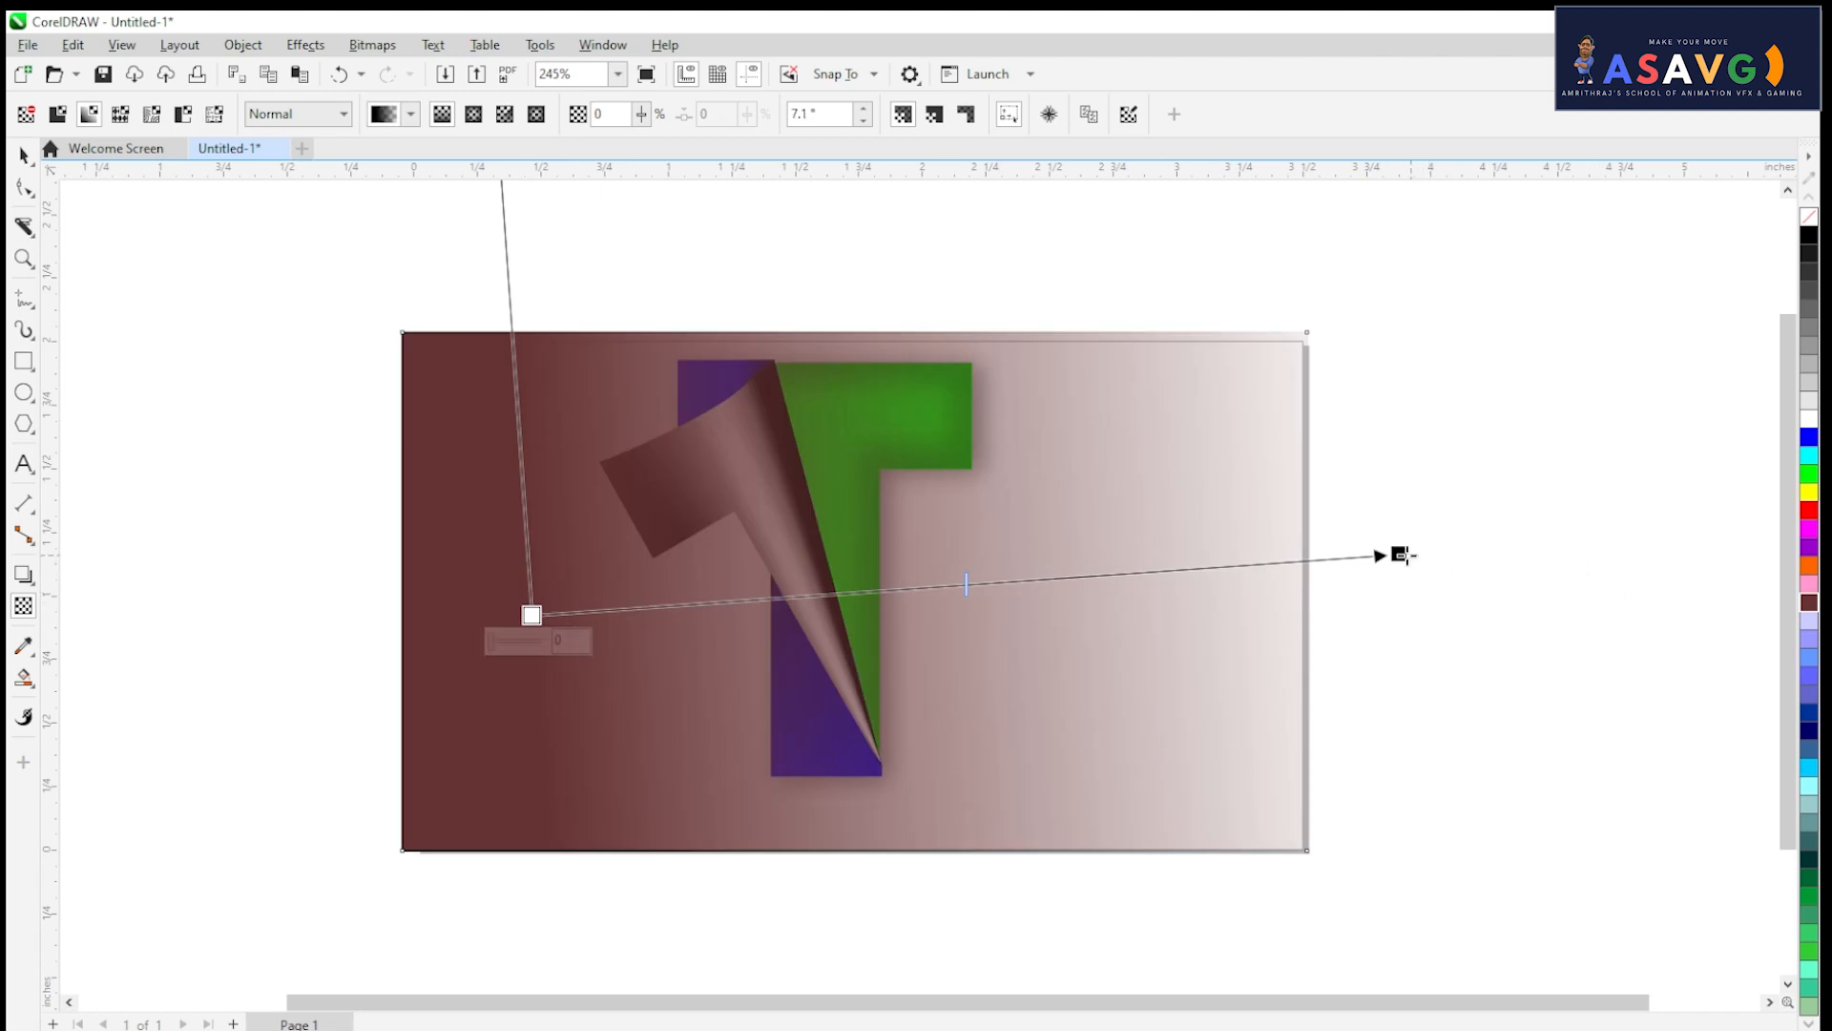
left_click_drag(1400, 555, 1444, 602)
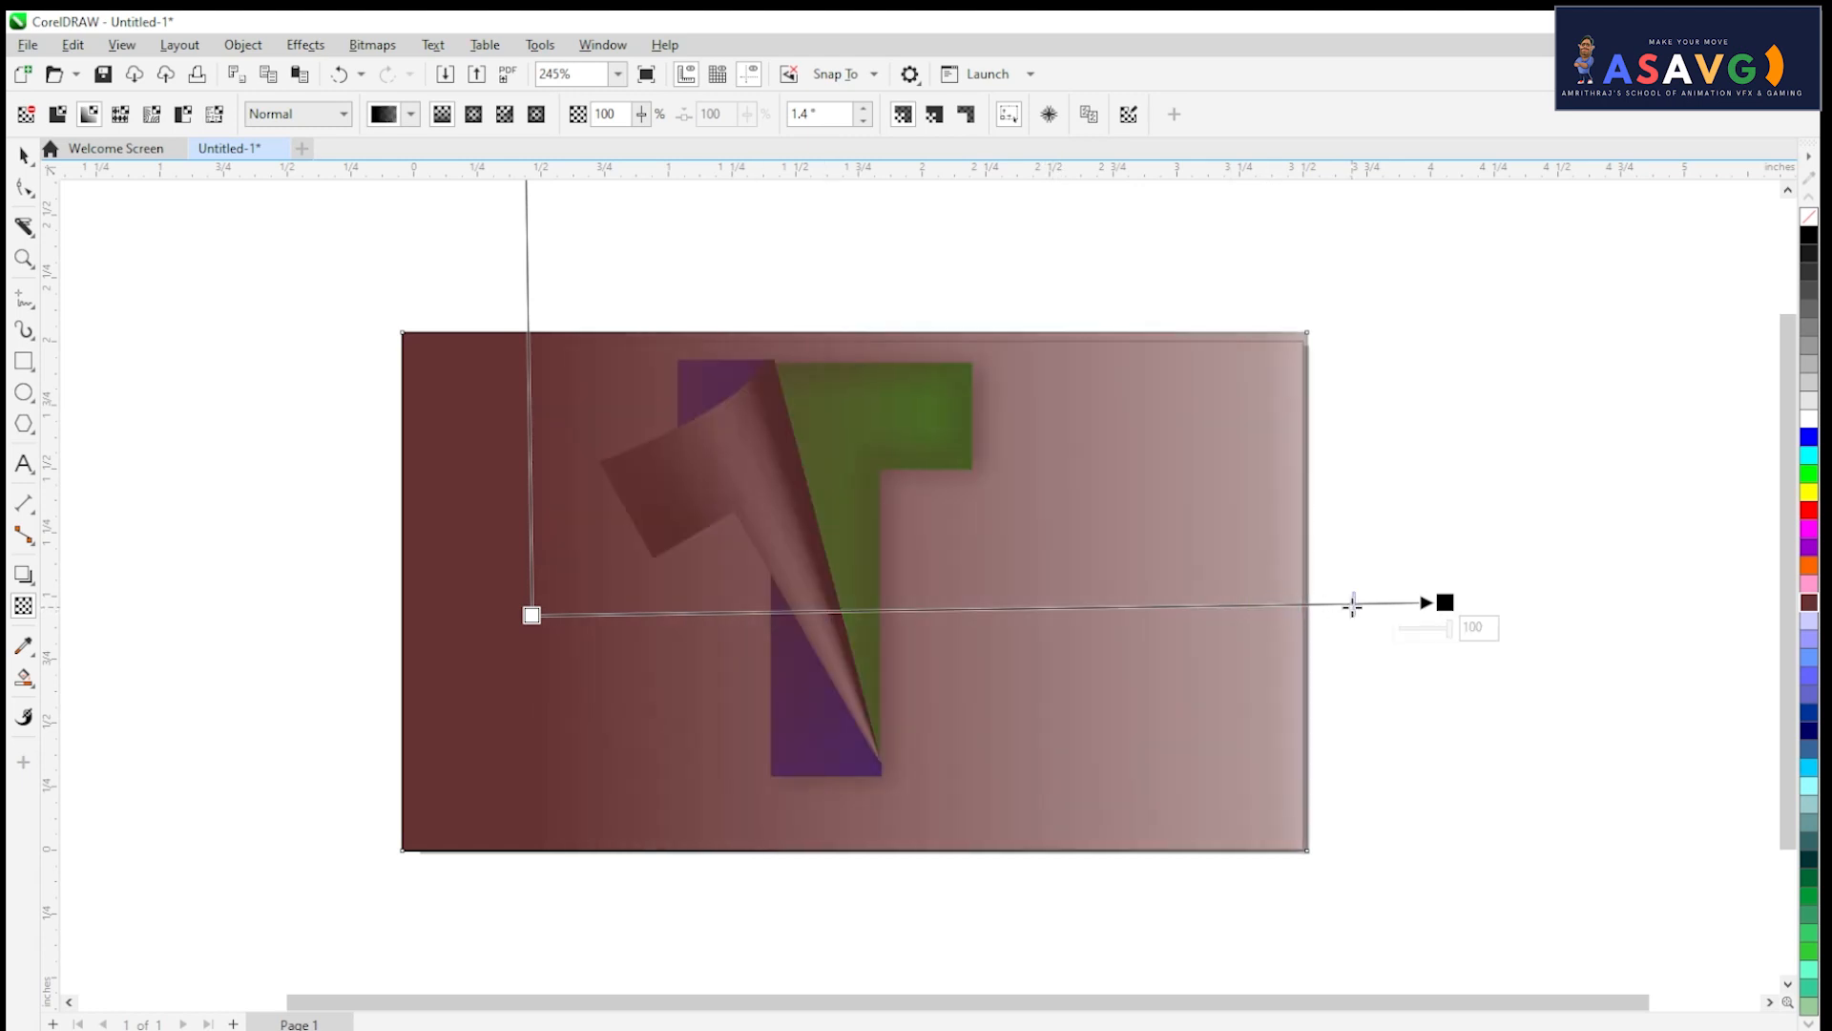
Step: Send the brown gradient rectangle behind all the T artwork, and select the T's soft drop shadow
key("space")
left_click(518, 621)
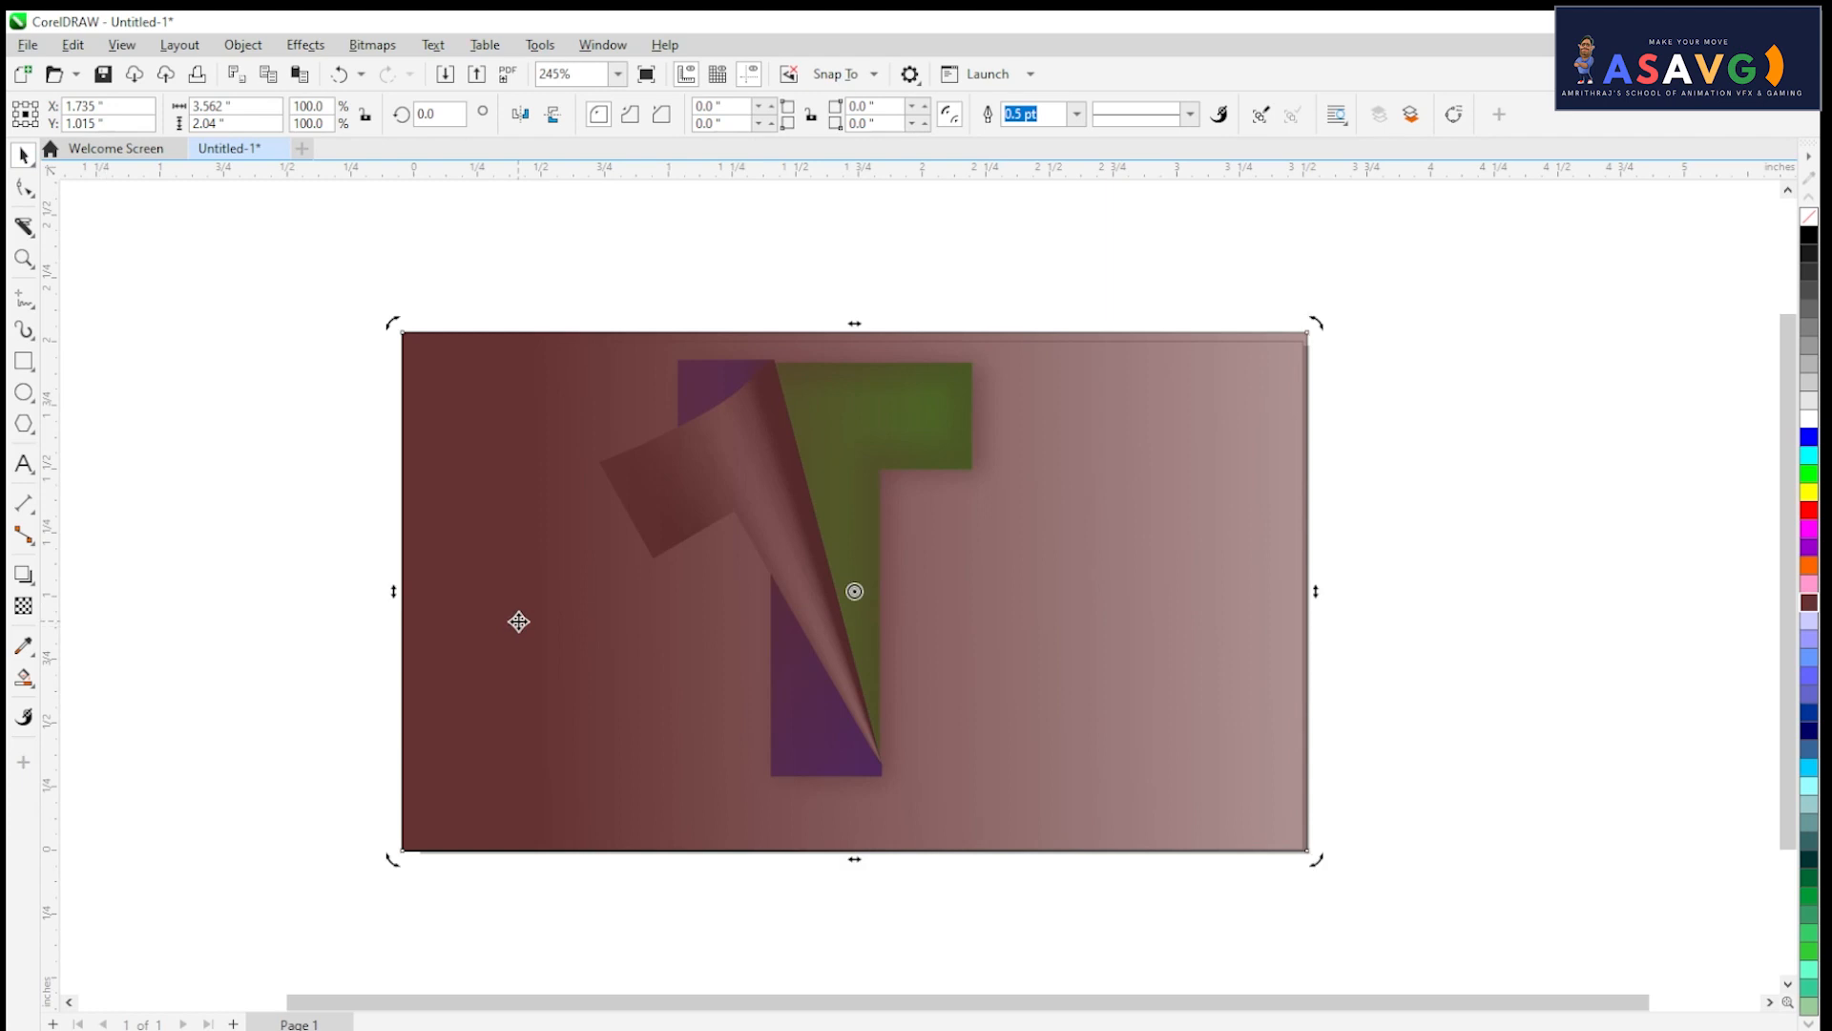
key("shift+Page_Down")
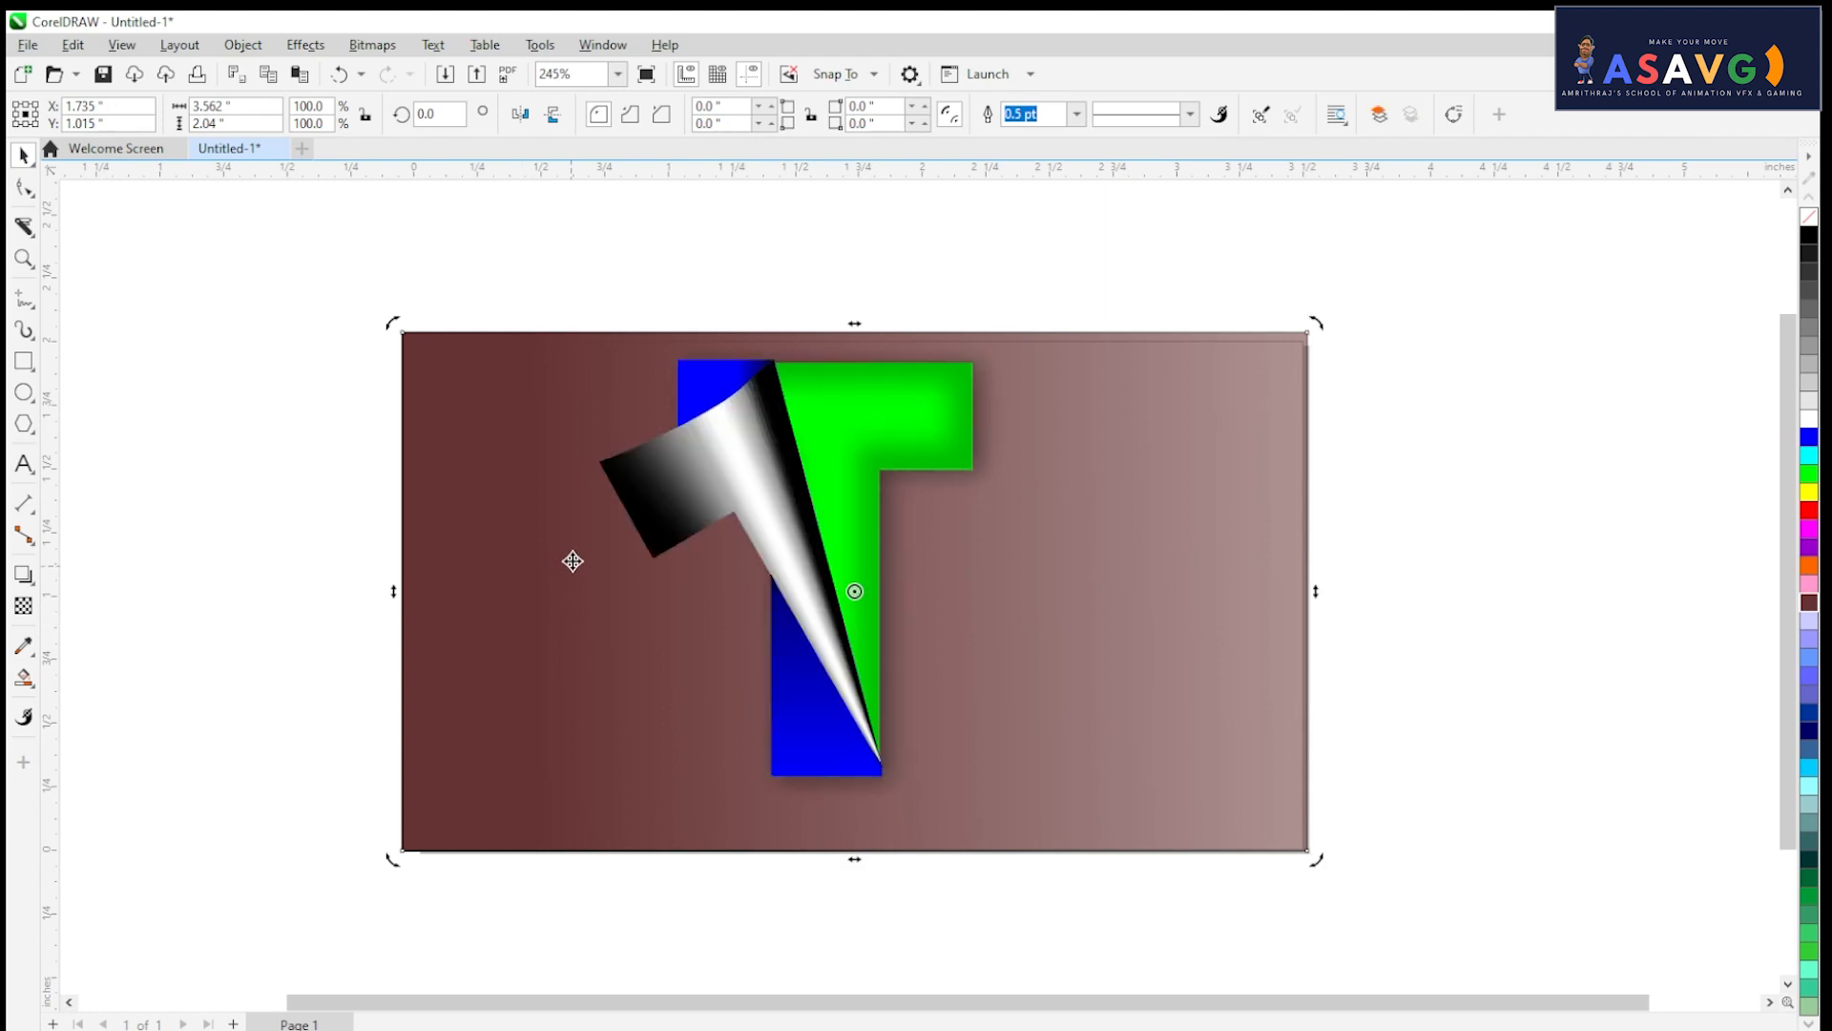
left_click_drag(569, 494, 528, 355)
scroll(549, 384, "up", 1)
left_click_drag(643, 469, 653, 530)
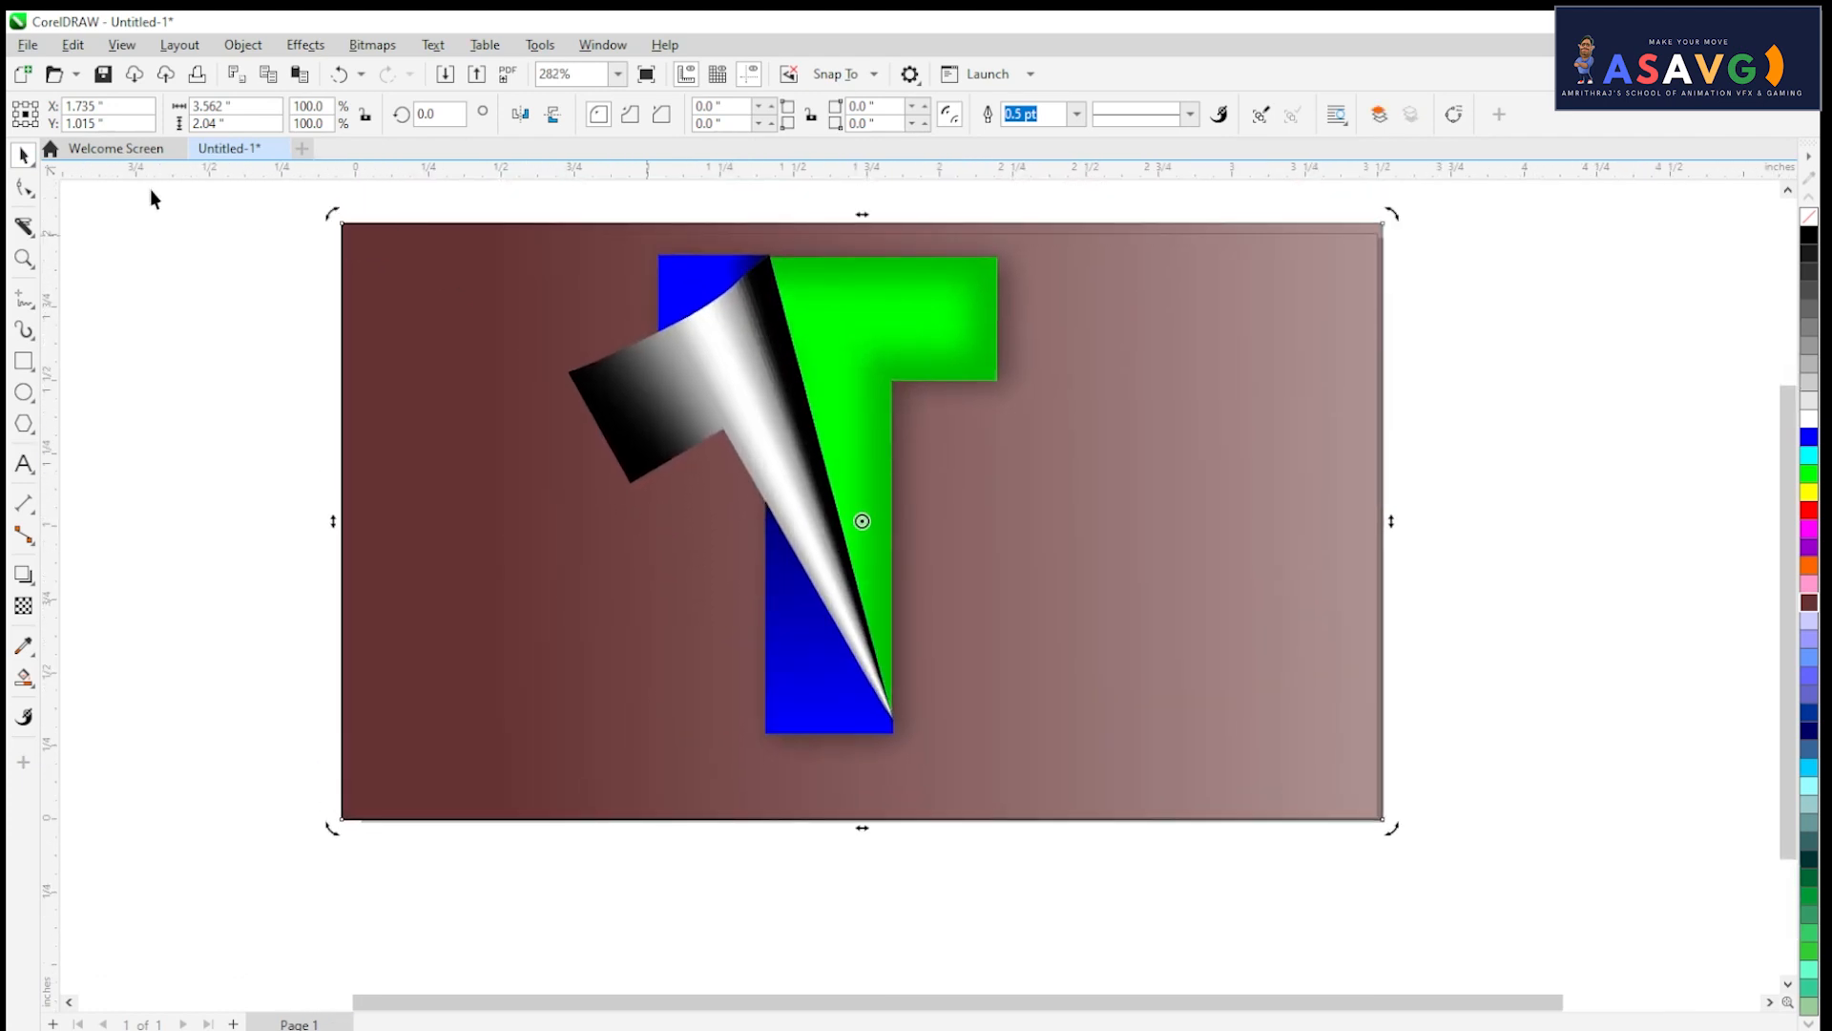
left_click(167, 275)
left_click(960, 579)
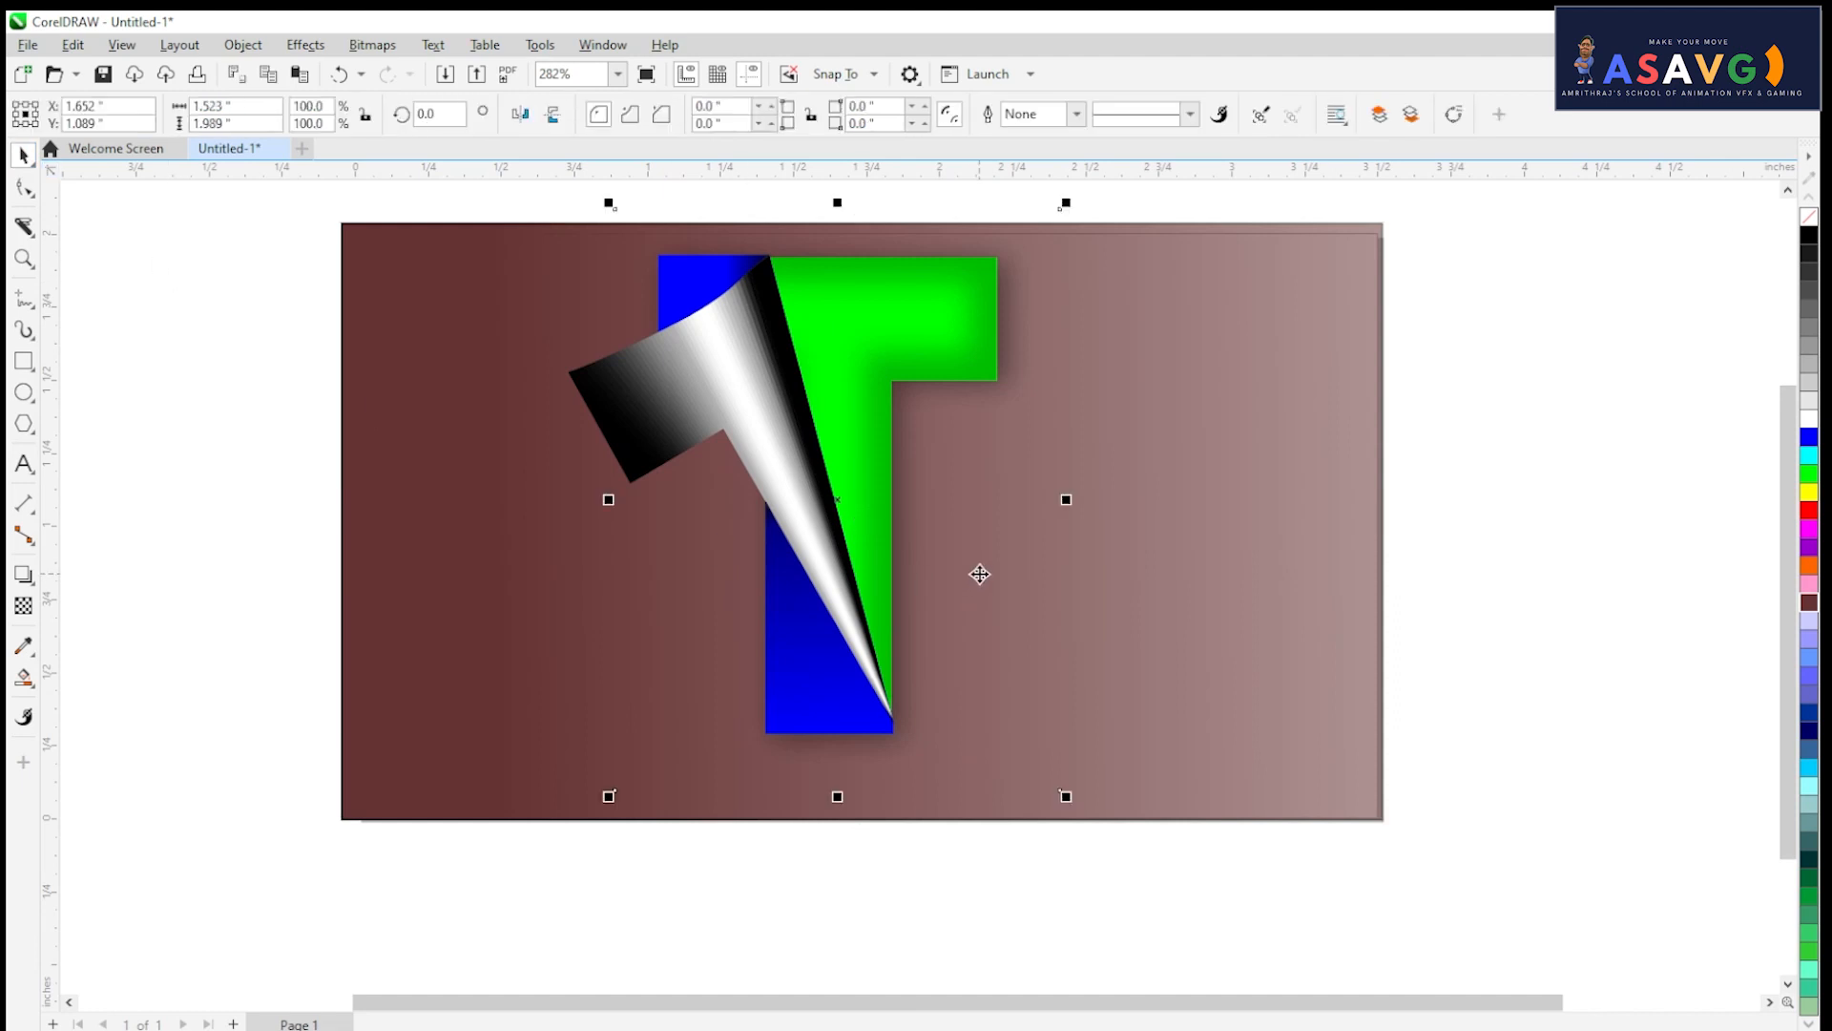
Step: Draw an ellipse about 1.28 by 0.25 in across the T's base, filled black with no outline
left_click(203, 551)
scroll(260, 569, "down", 1)
left_click_drag(420, 572, 421, 552)
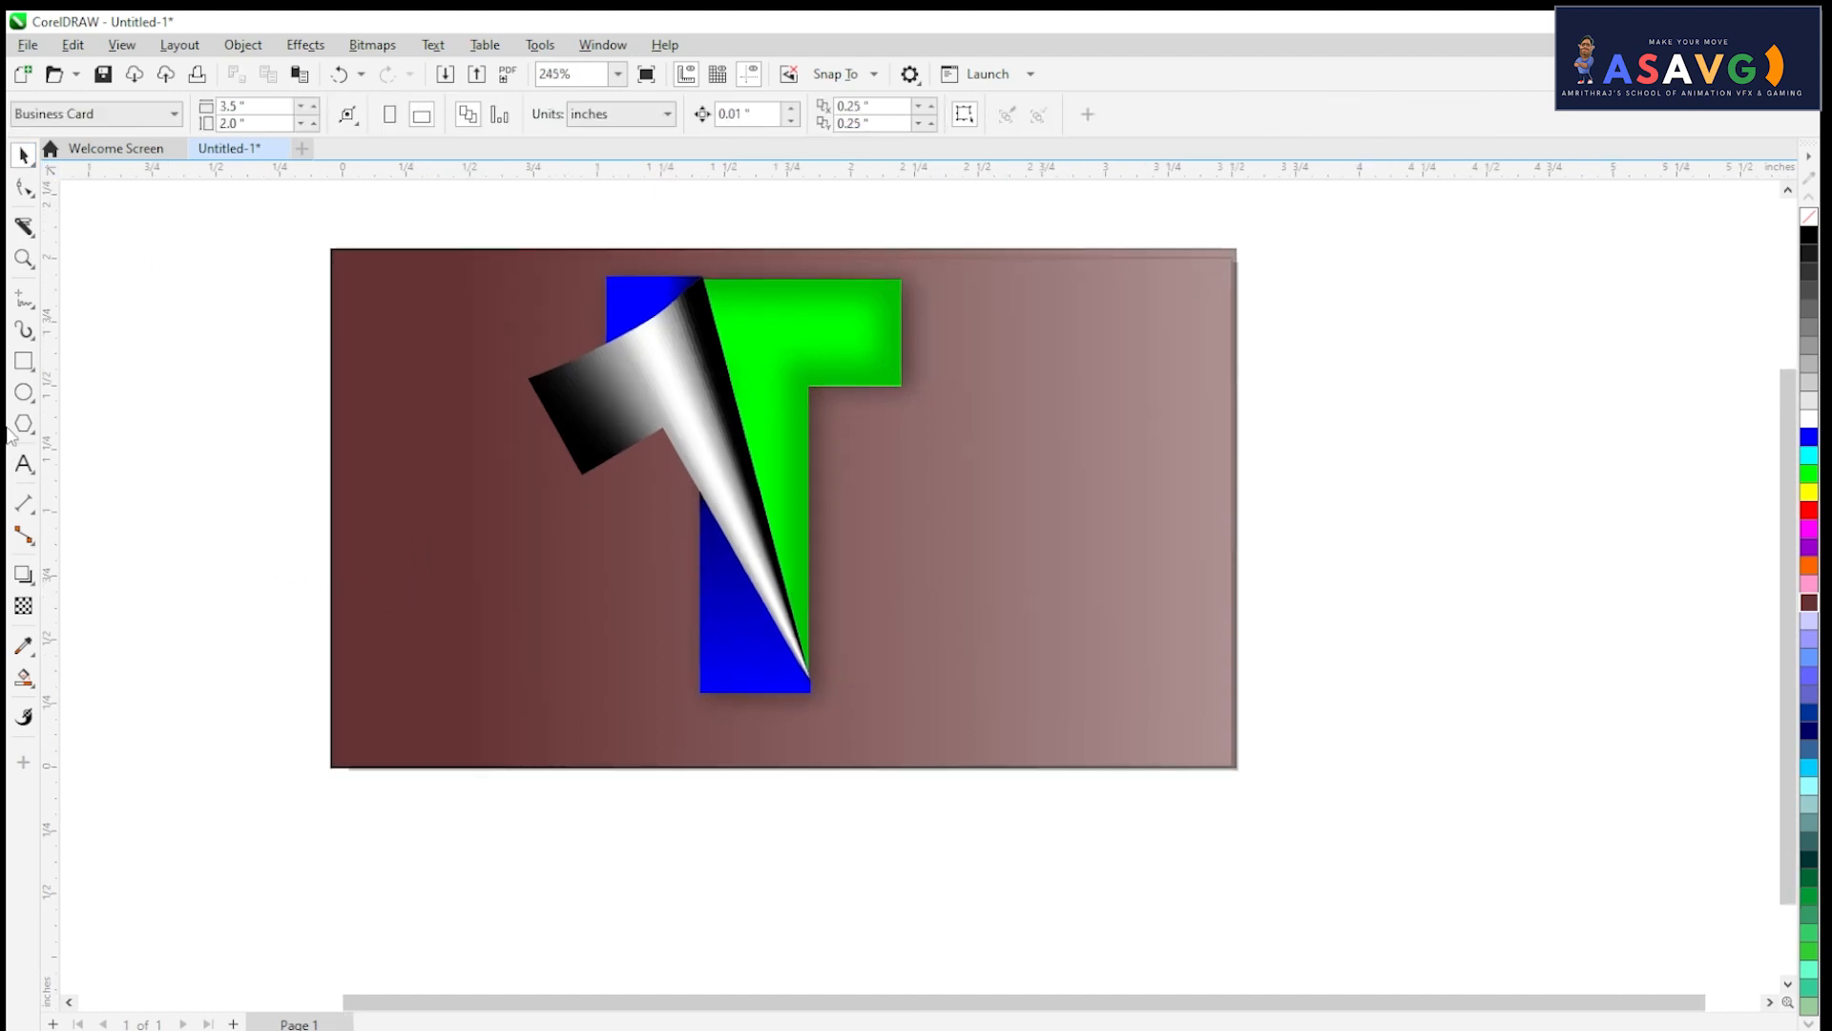
left_click(25, 405)
left_click(81, 391)
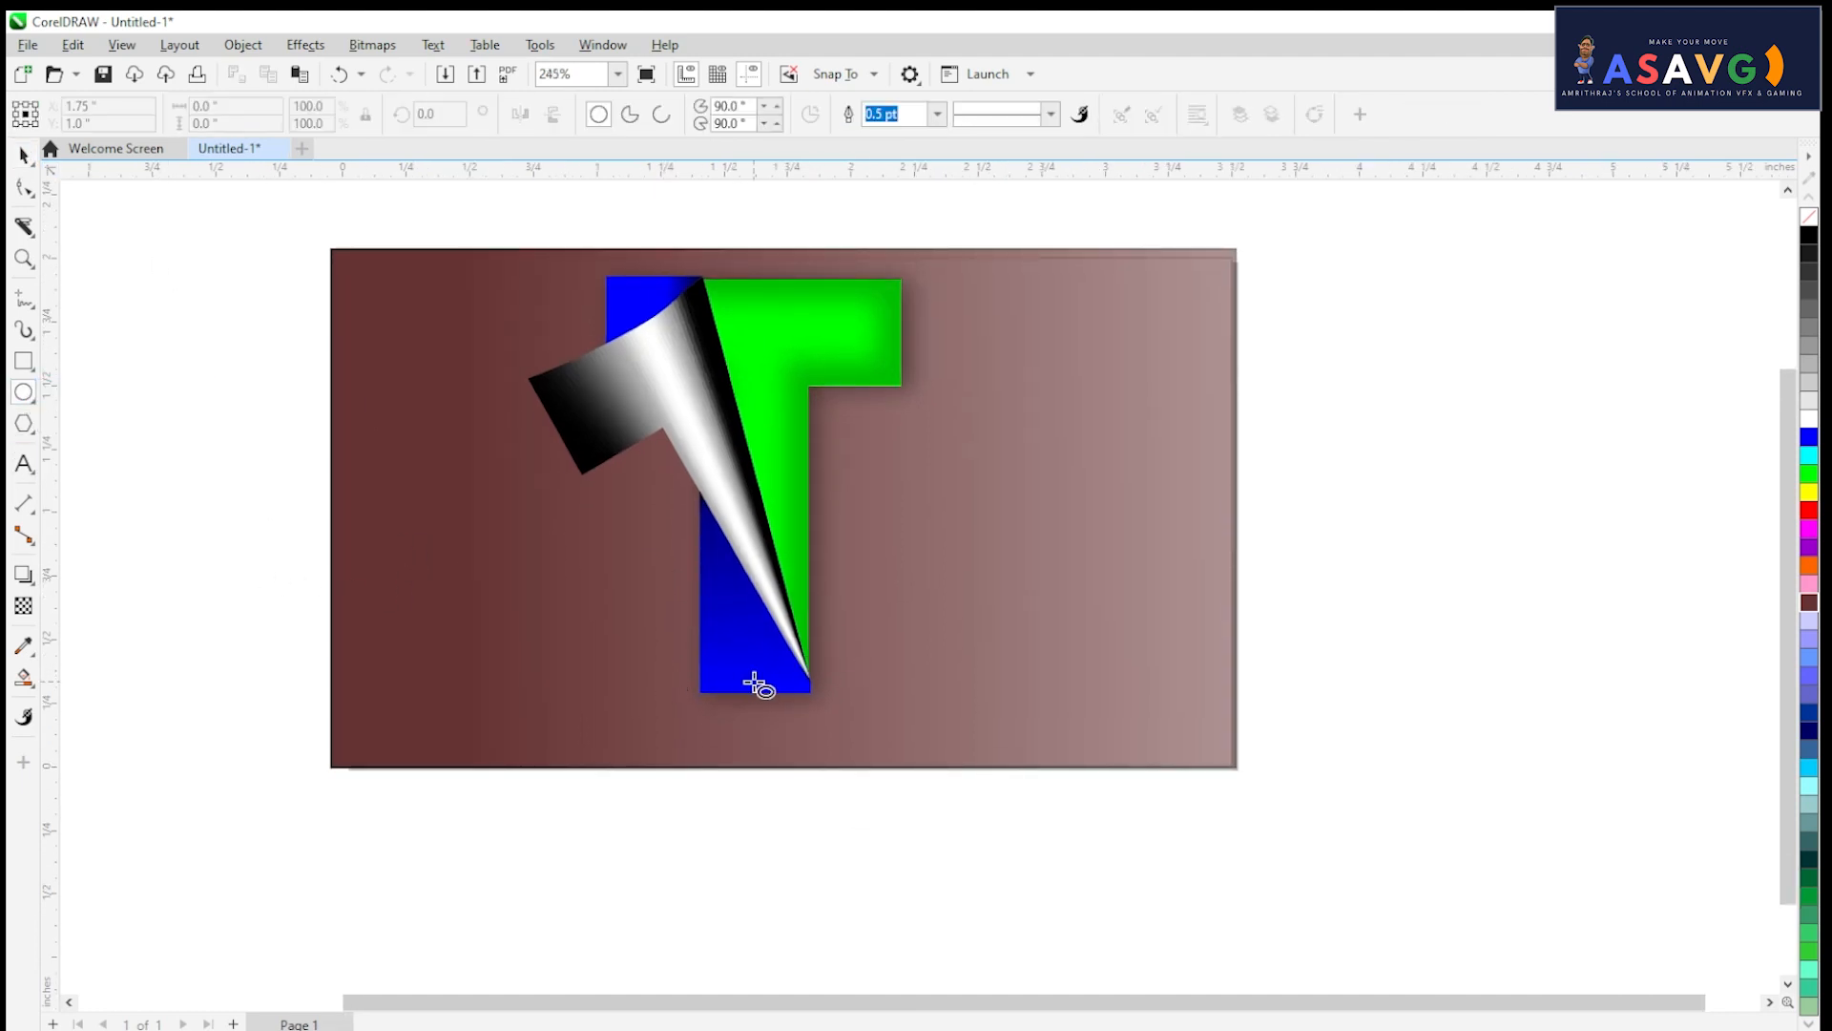
left_click_drag(639, 647, 970, 719)
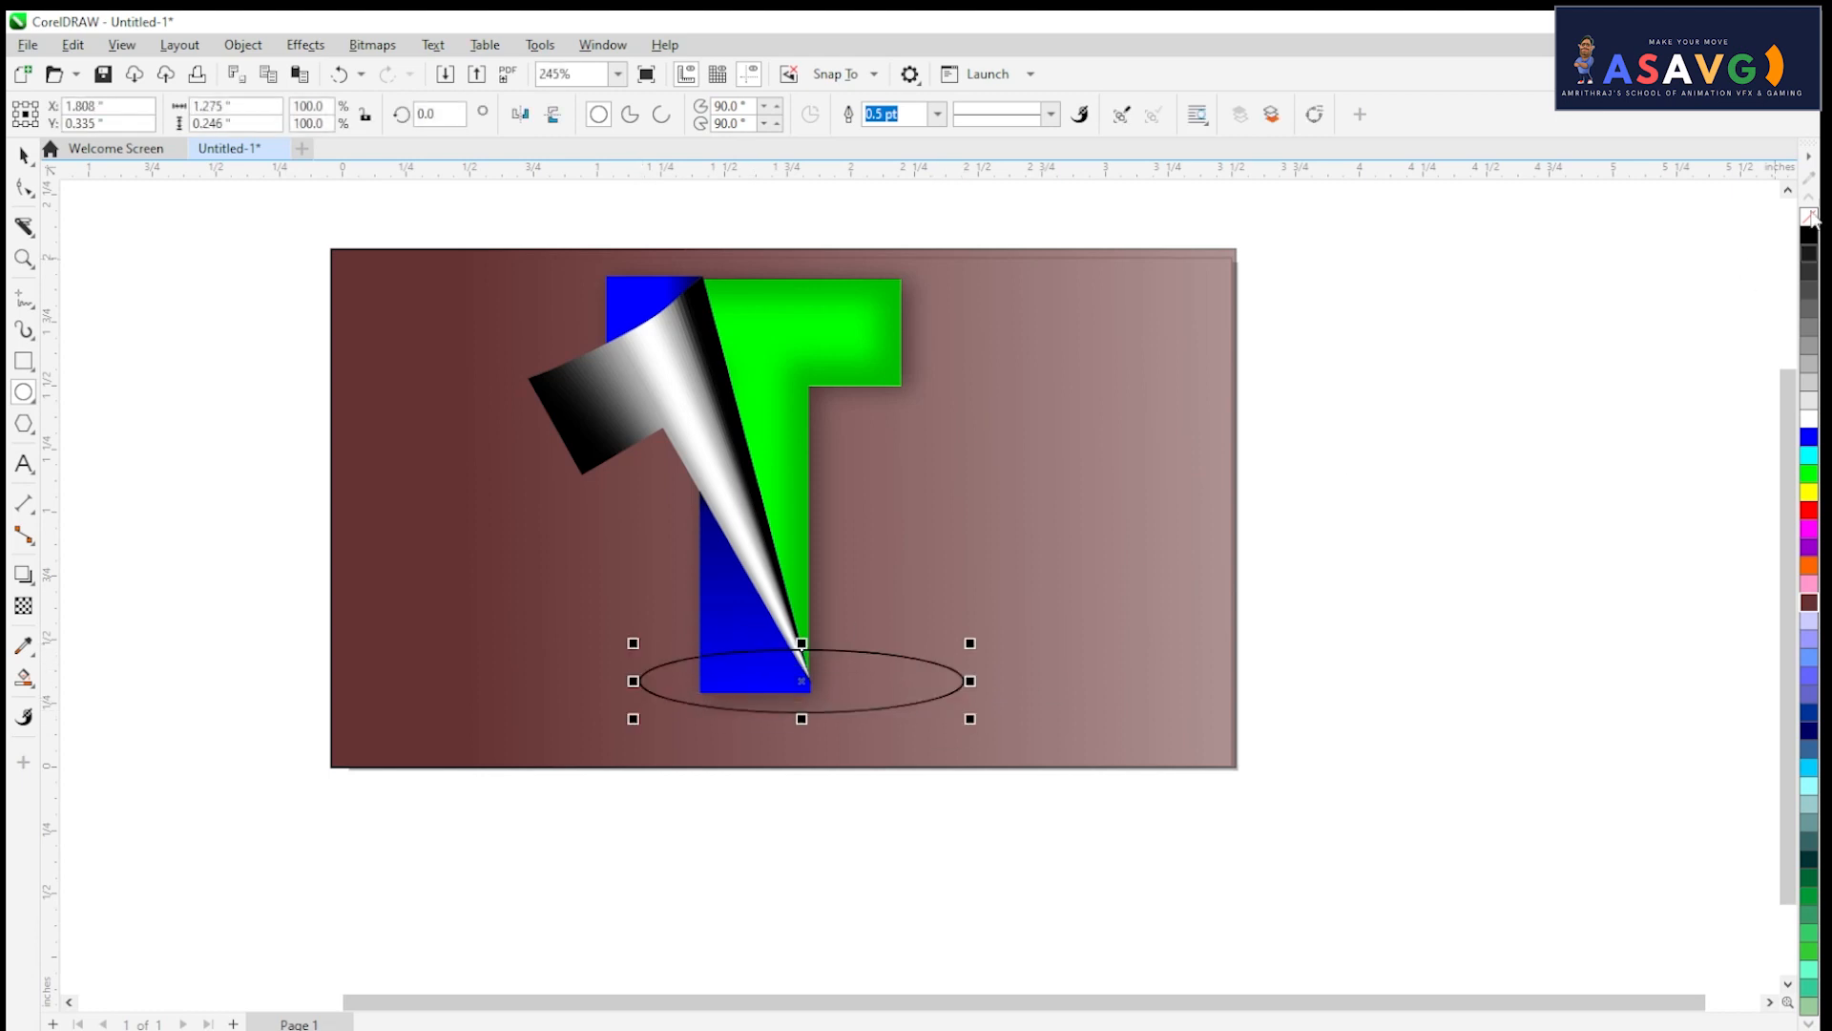
left_click(1814, 239)
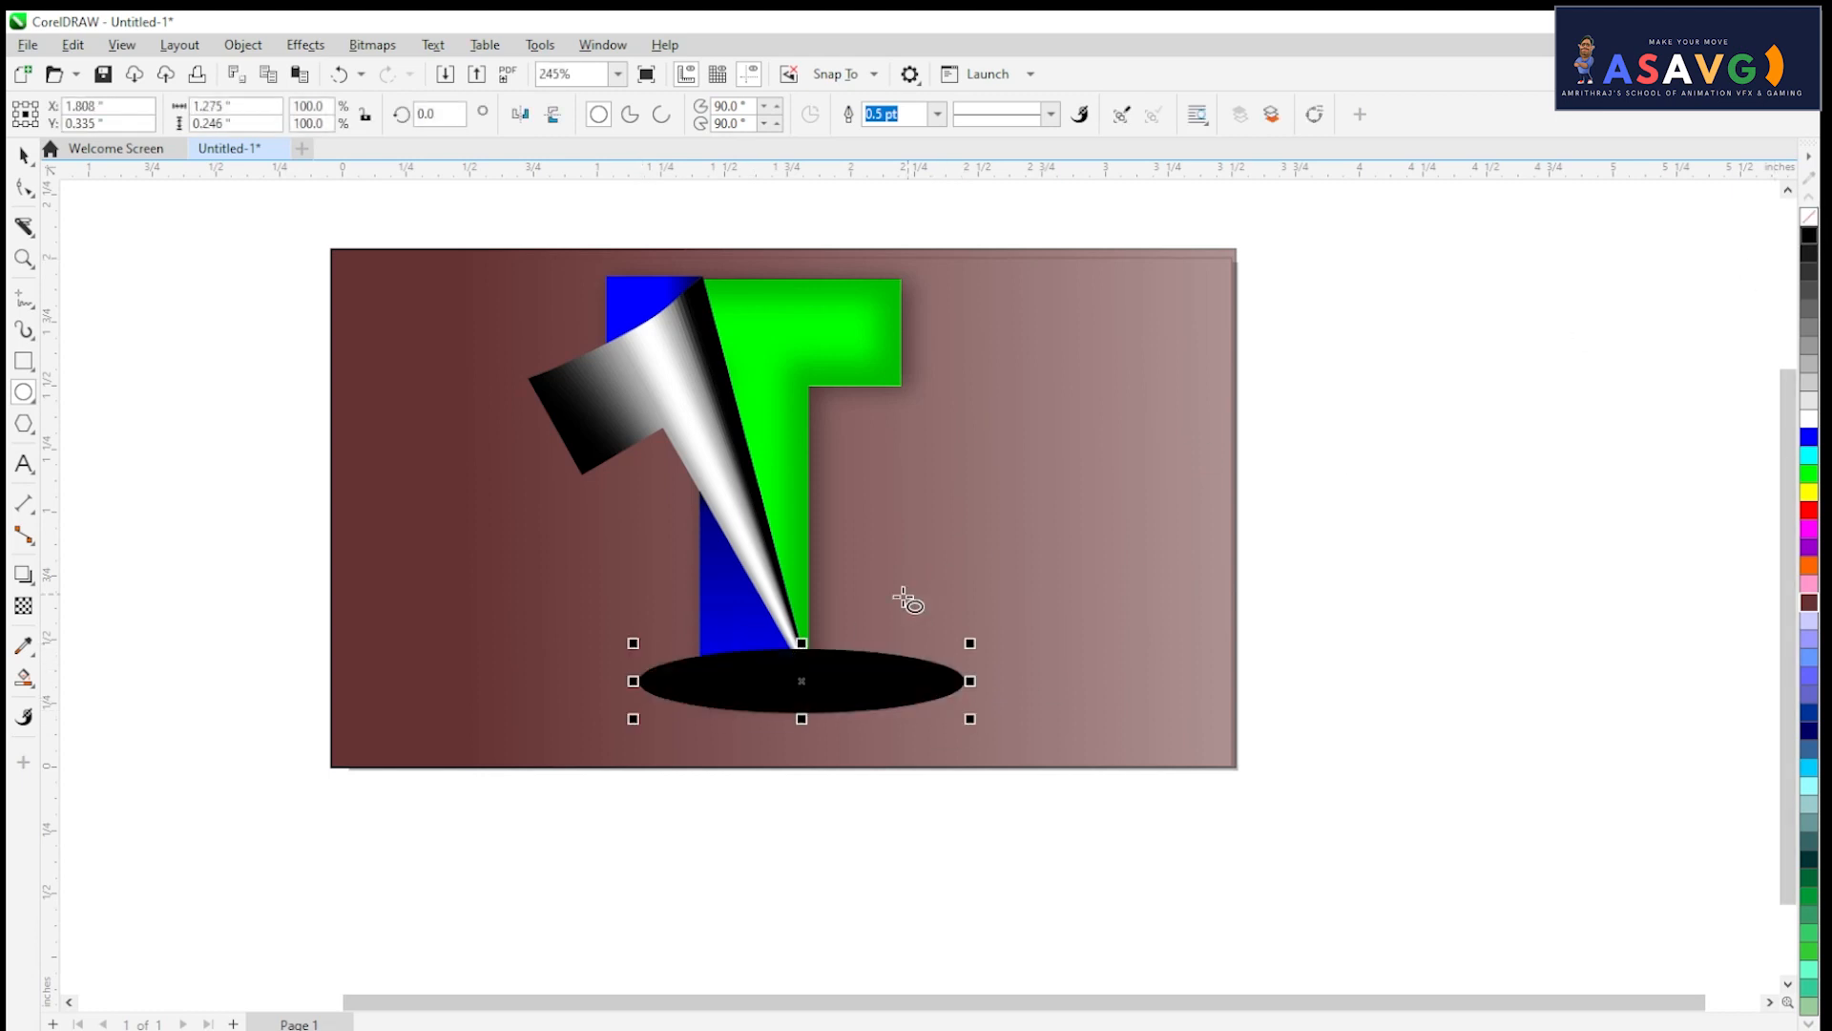
right_click(1810, 217)
left_click(1006, 816)
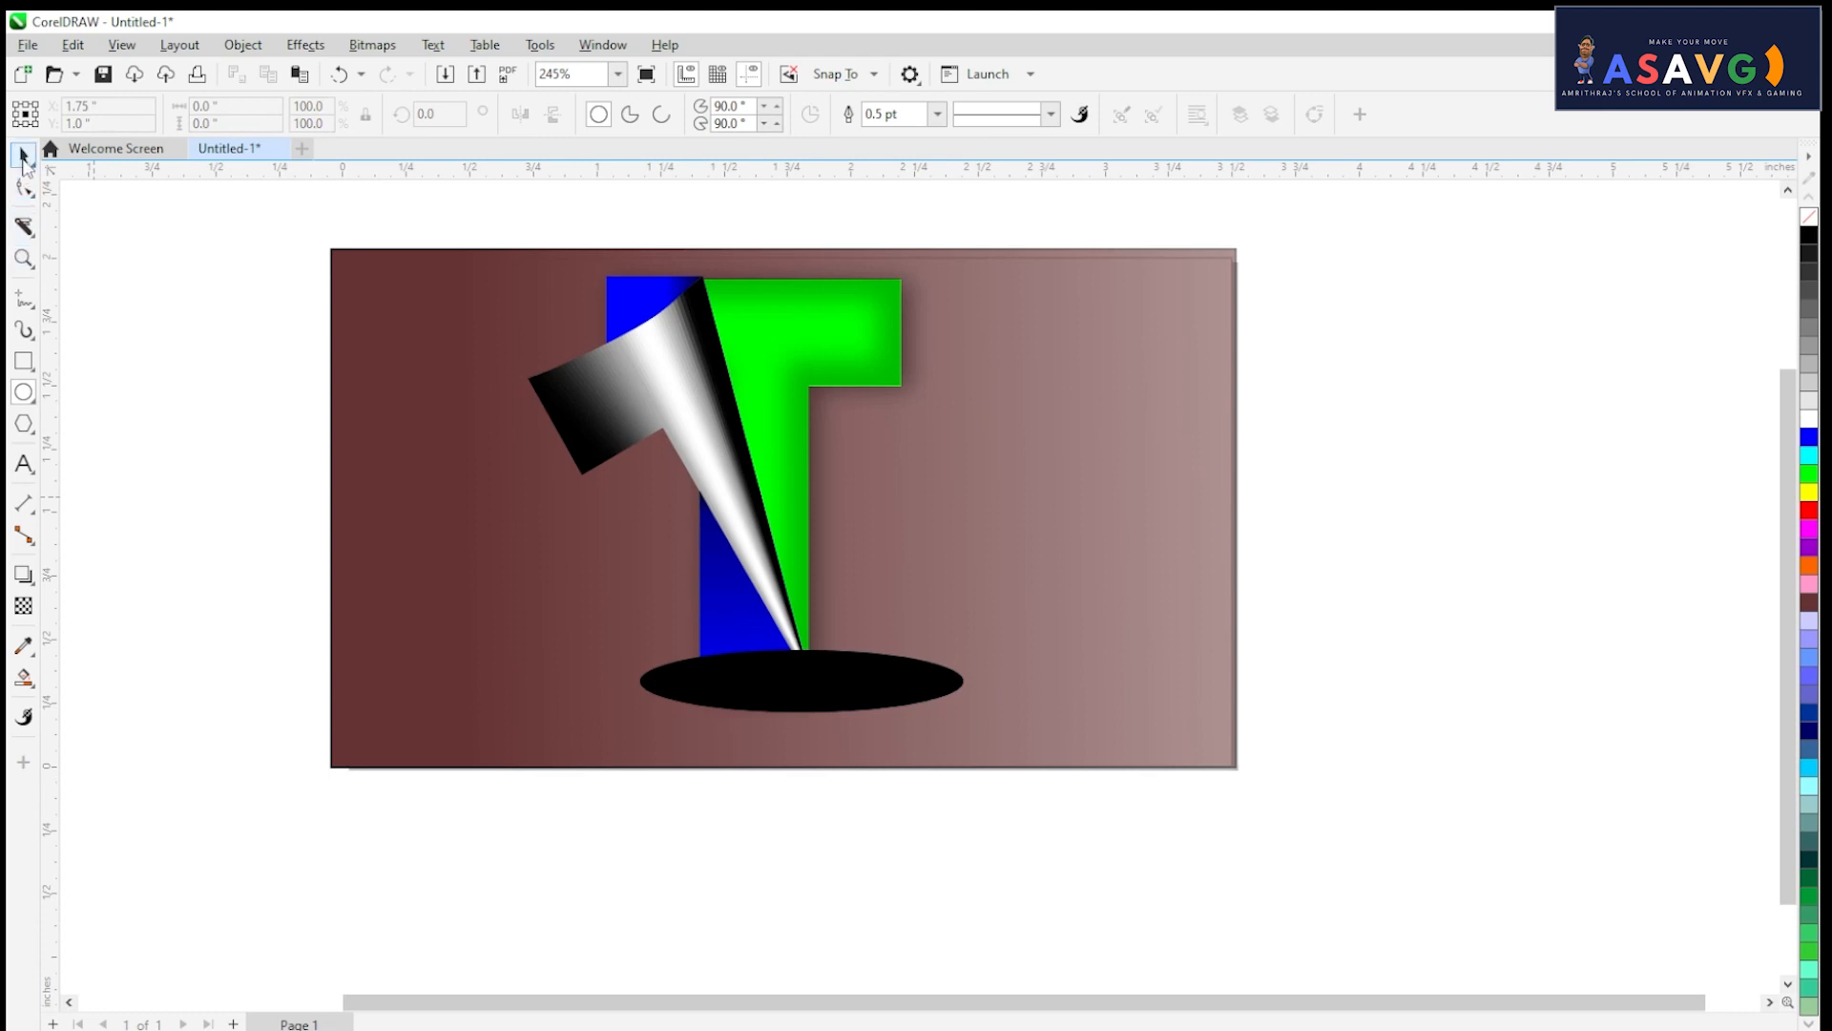
Step: Stretch the black ellipse to about 0.82 in tall and apply a Gaussian Blur with a 12-pixel radius
left_click(24, 156)
left_click(785, 695)
left_click_drag(785, 725, 802, 810)
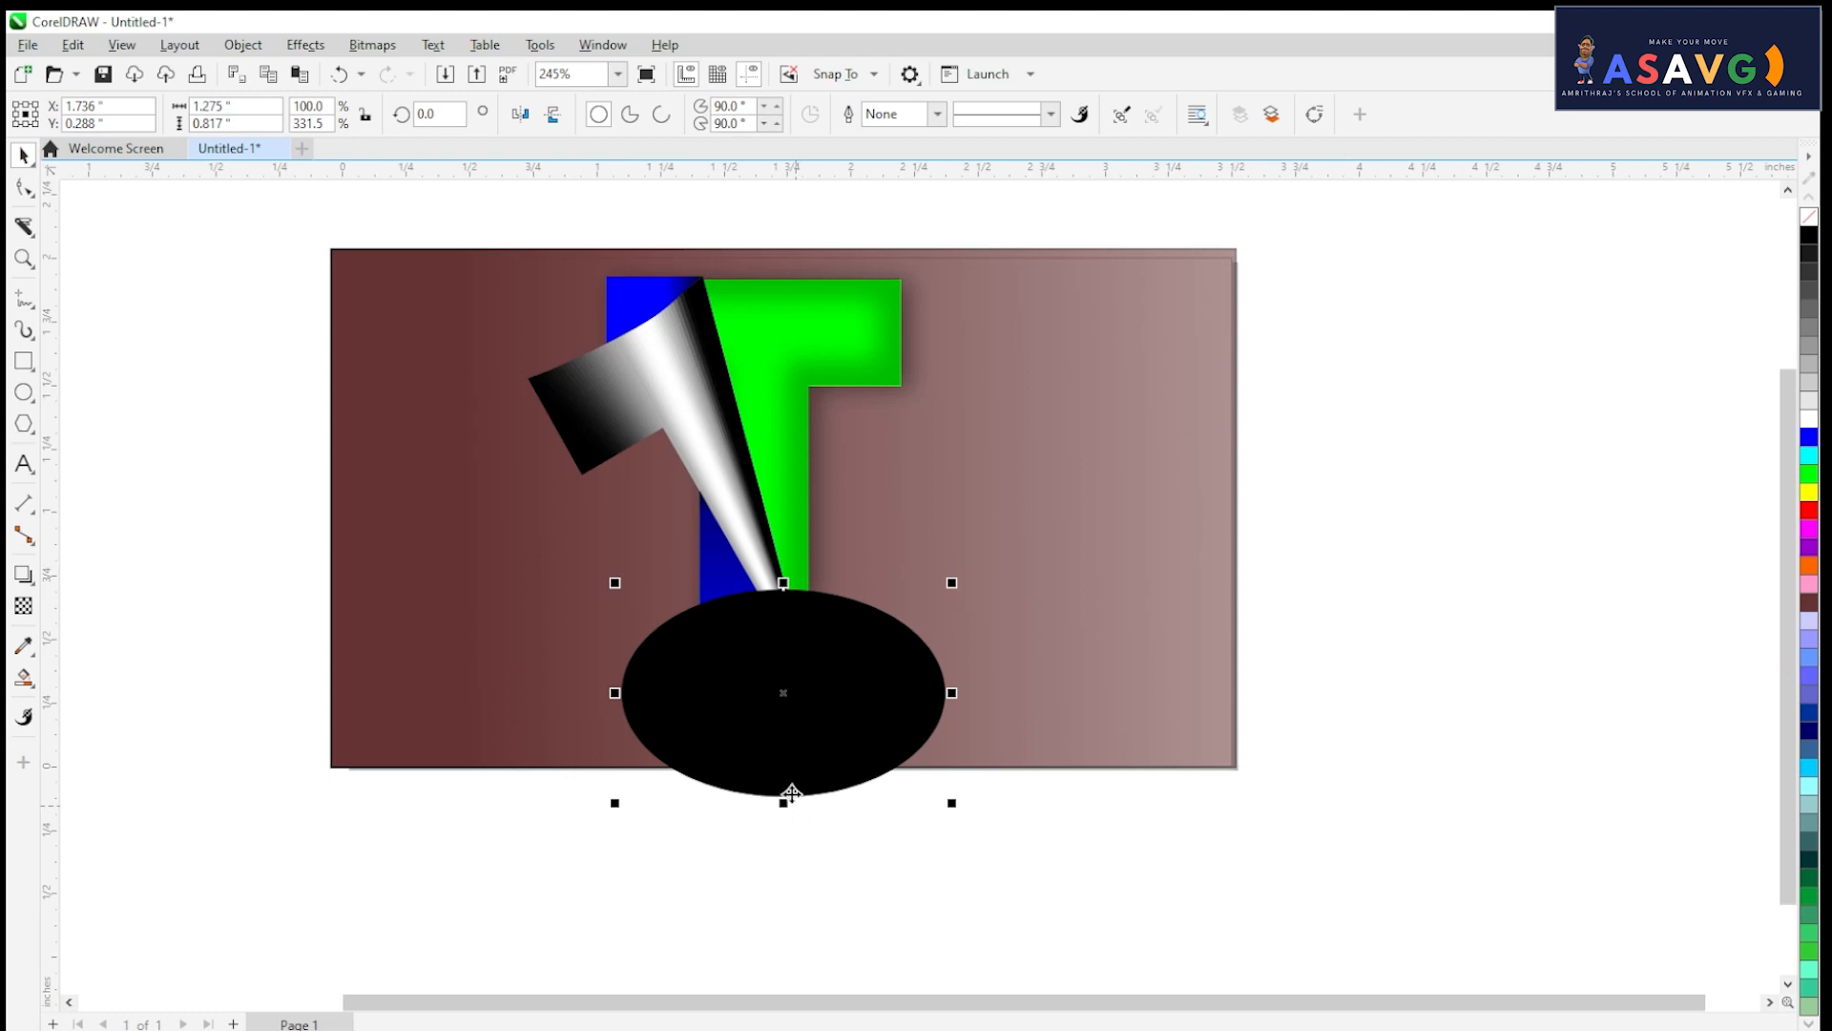
left_click(305, 45)
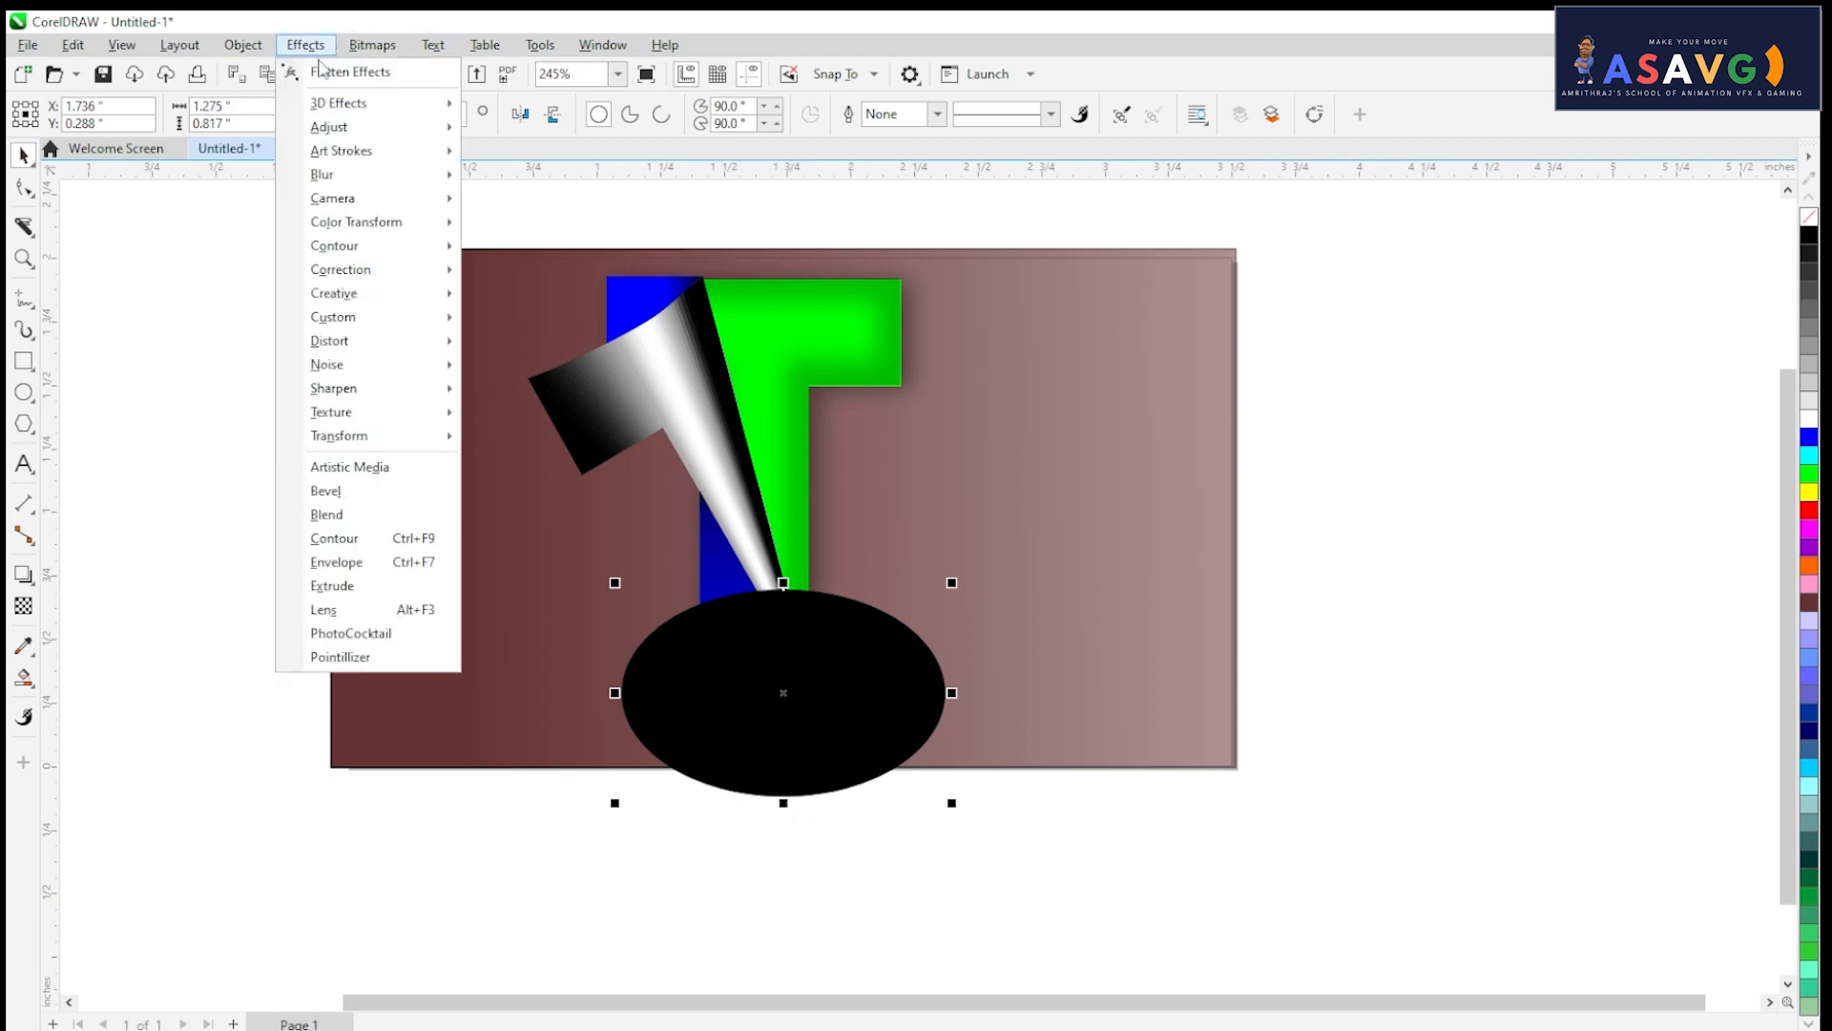
mouse_move(367, 179)
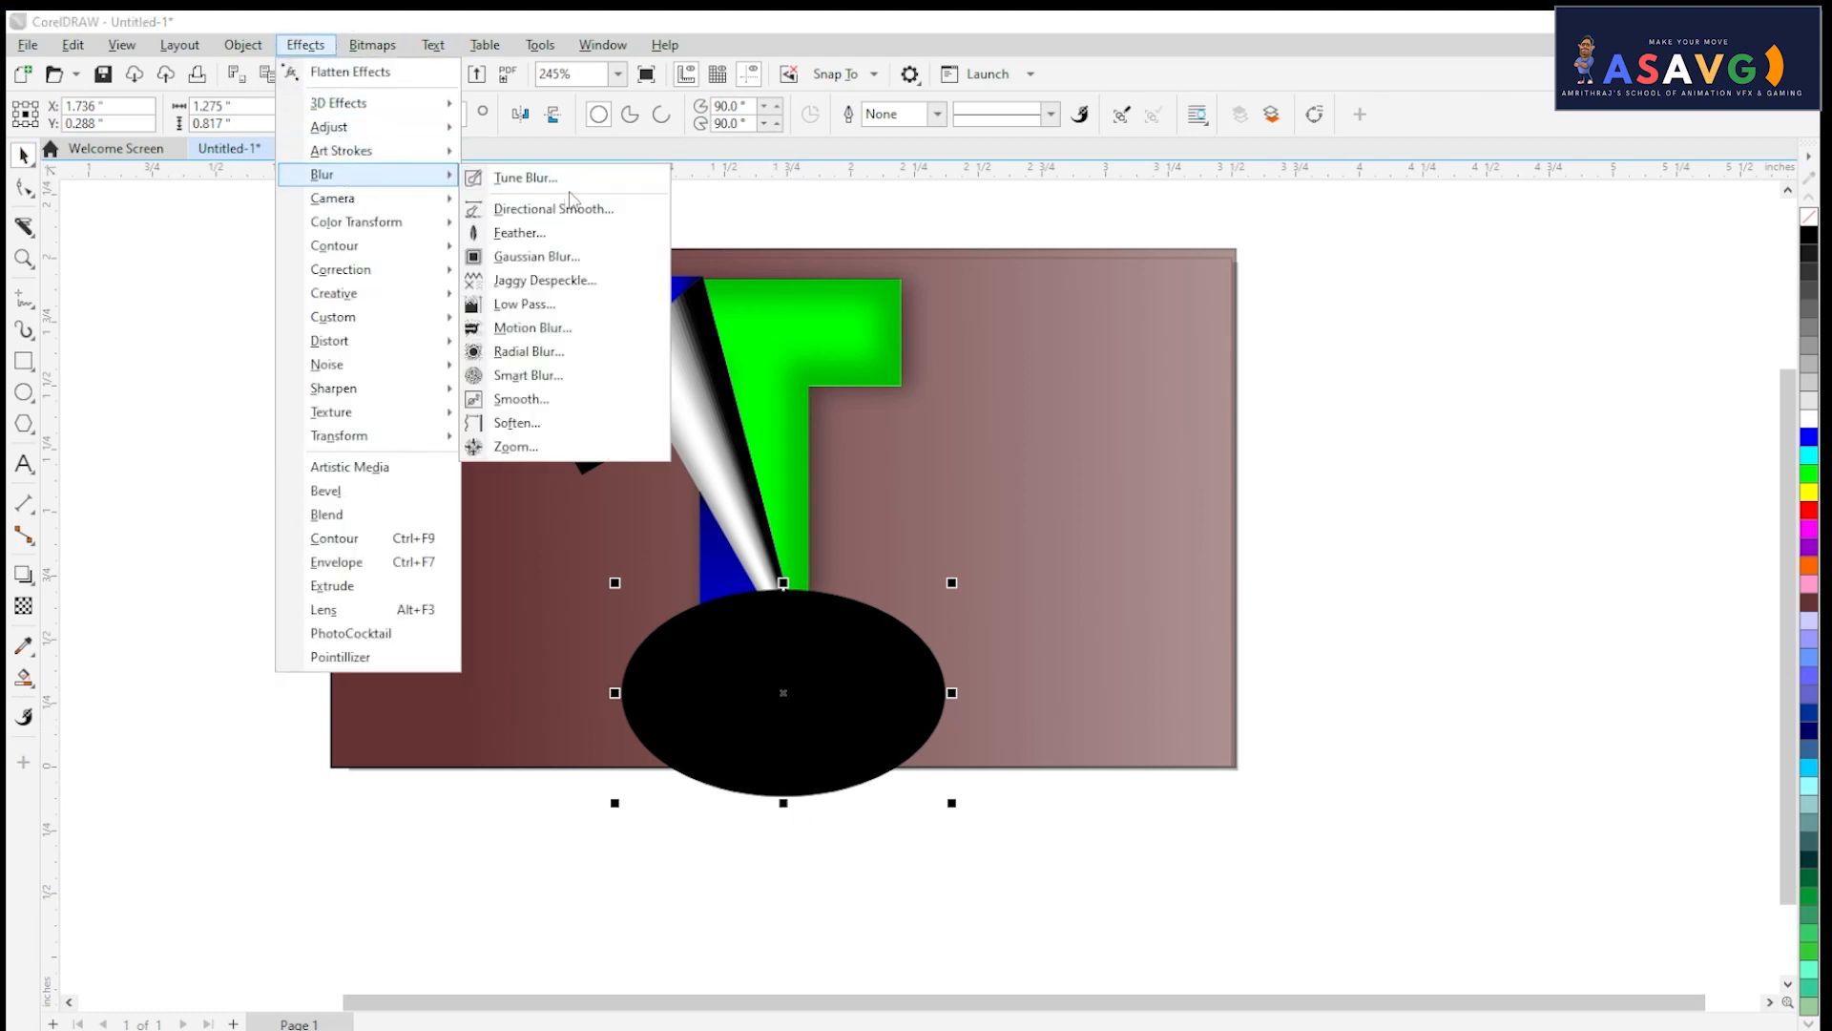
left_click(552, 267)
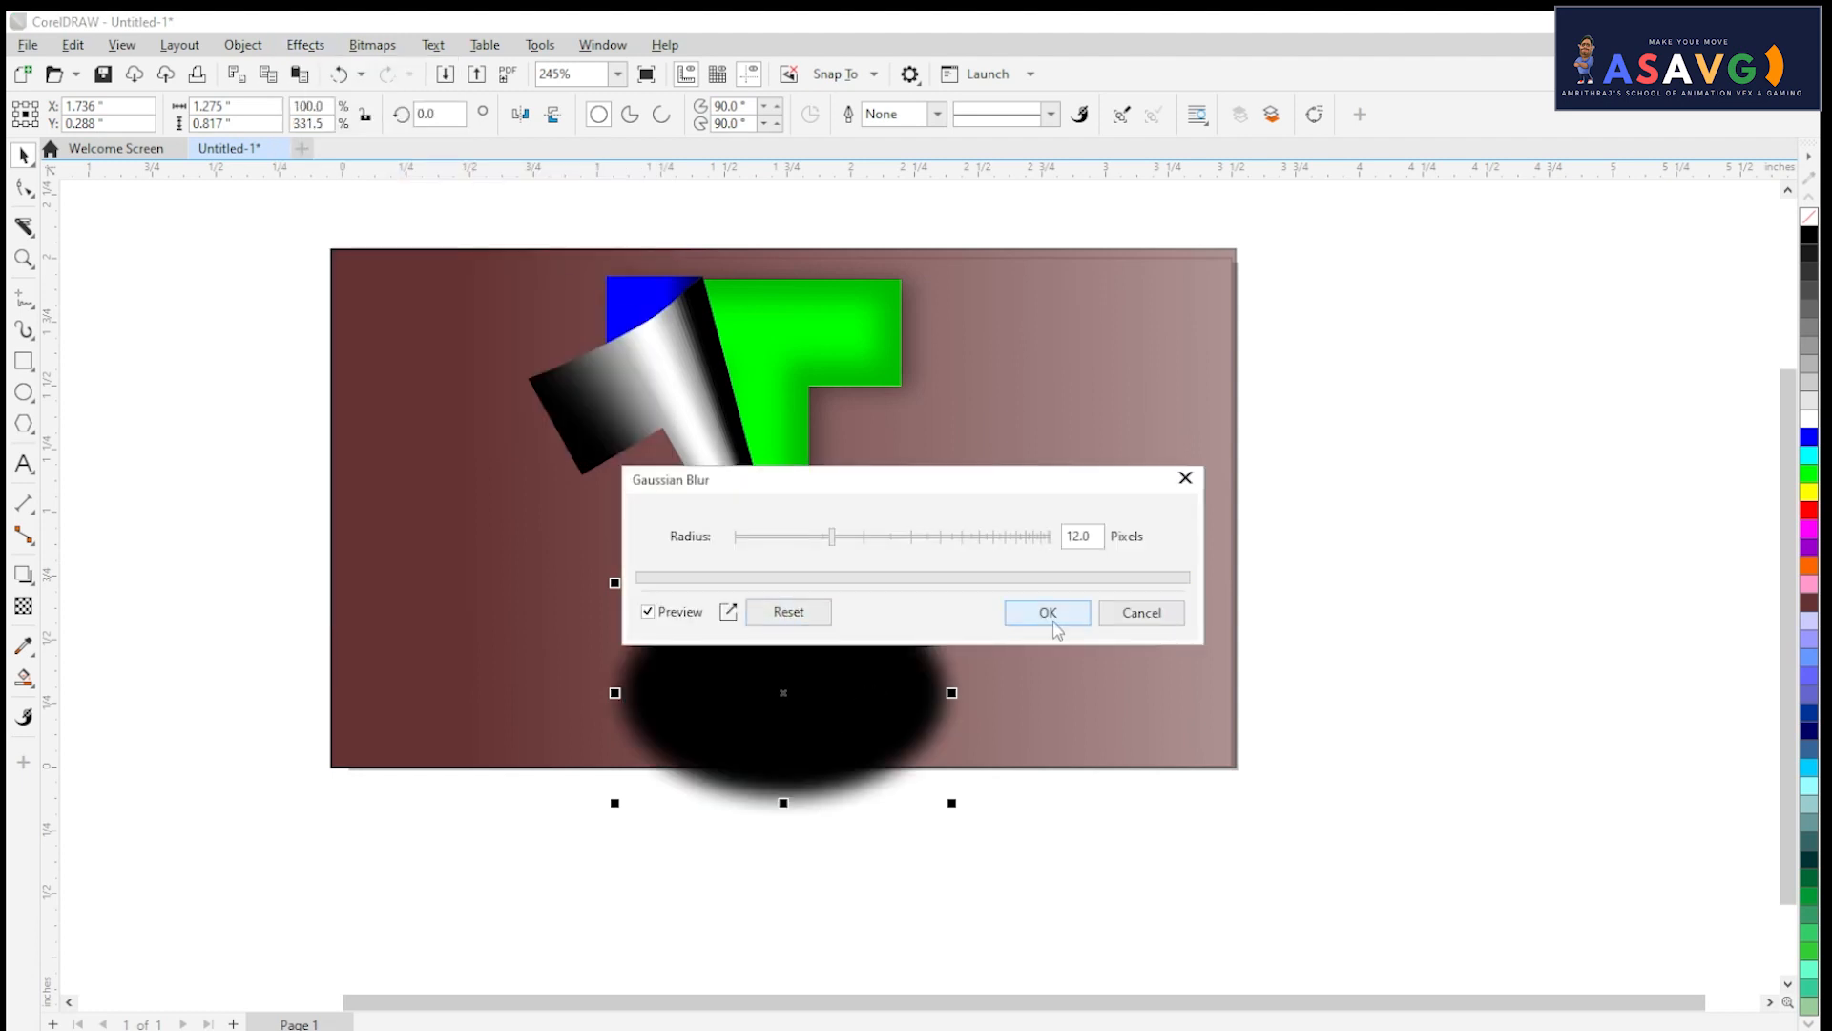
left_click(1050, 615)
Step: Flatten the blurred ellipse into a ground shadow about 0.3 in tall at the T's base
left_click_drag(784, 805, 849, 689)
scroll(769, 715, "up", 1)
key("ctrl+z")
left_click(989, 675)
left_click(855, 695)
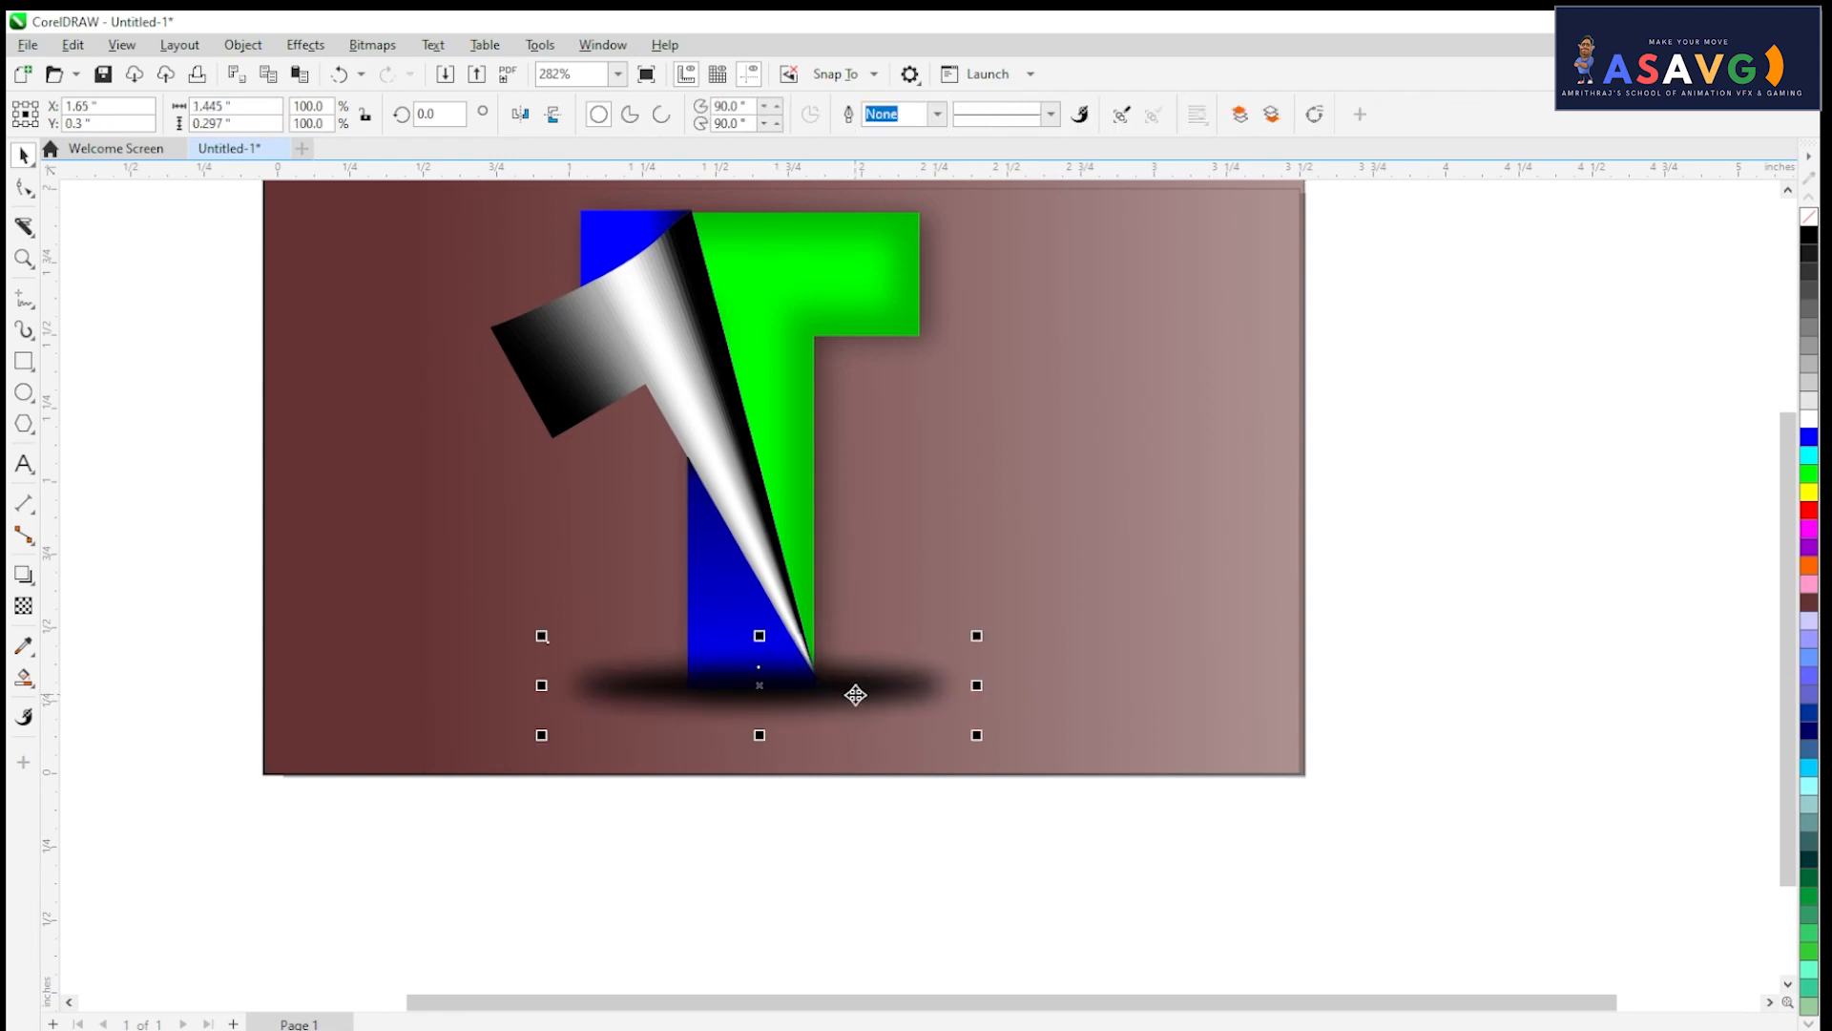
Step: Shift the ellipse shadow slightly down beneath the T's foot and place it behind the T artwork
mouse_move(855, 695)
left_mouse_down()
mouse_move(805, 707)
mouse_move(829, 706)
left_mouse_up()
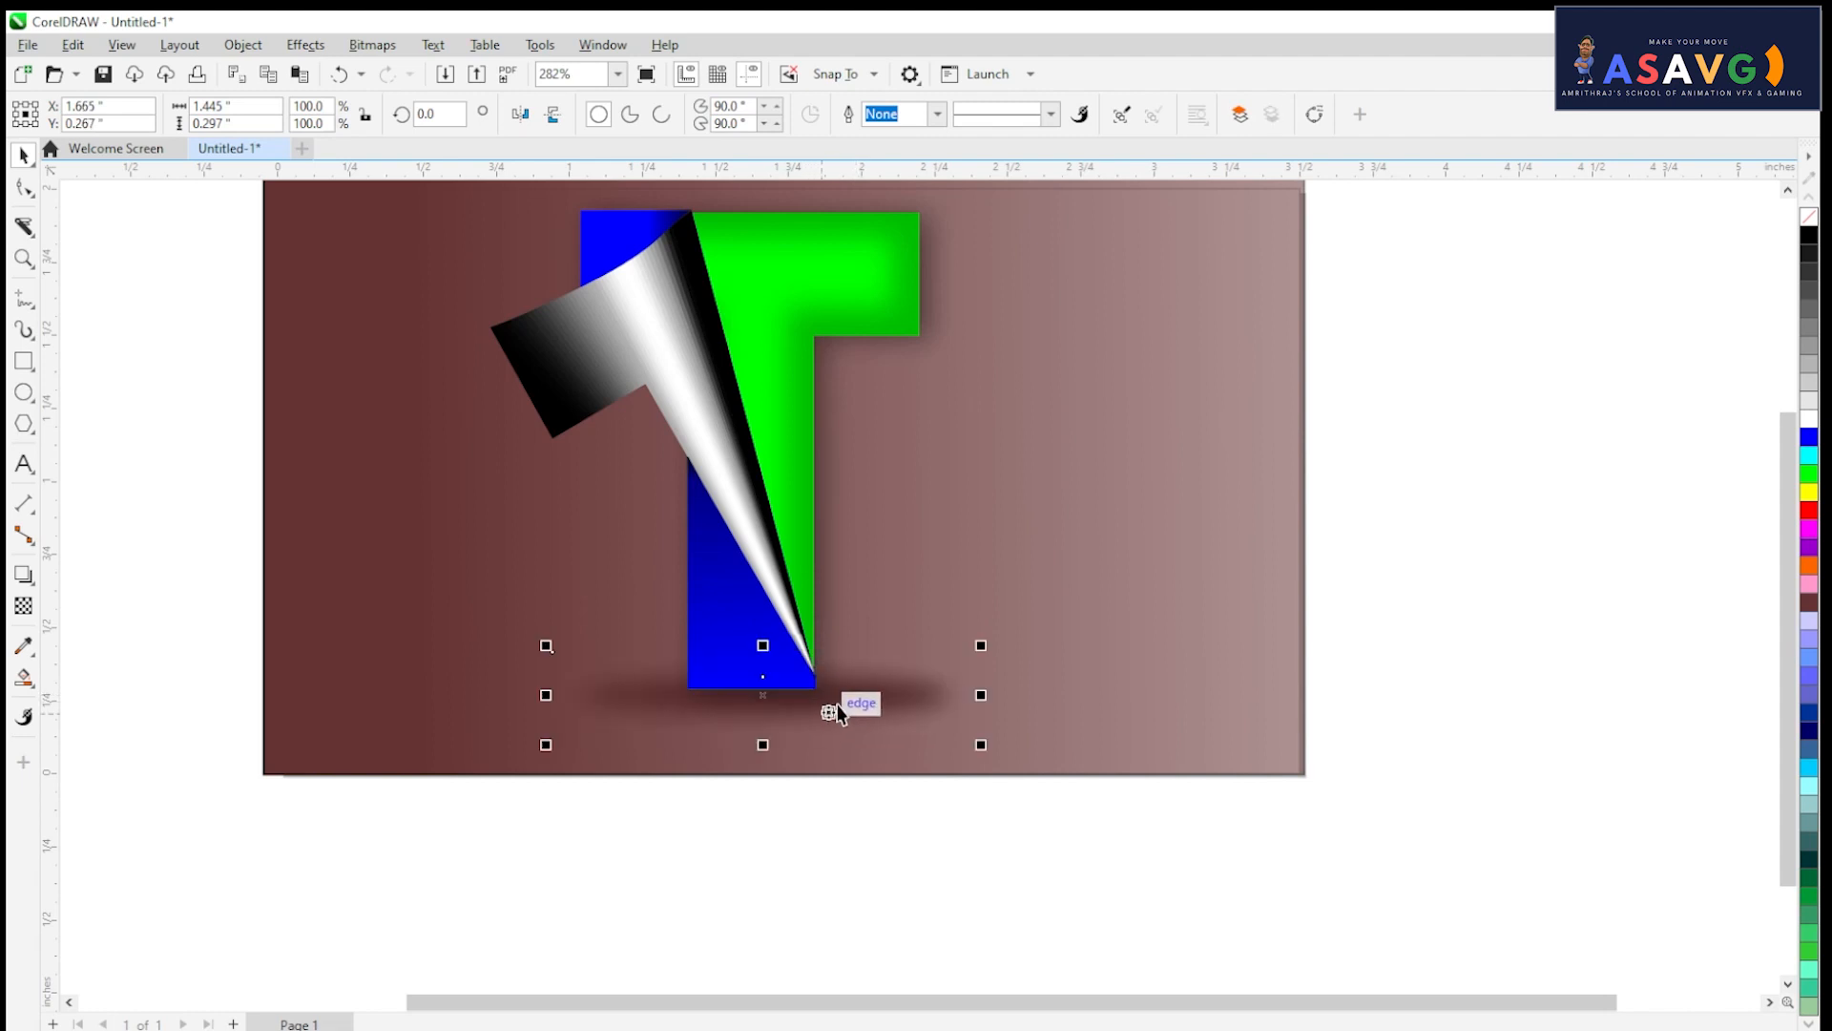
left_click(828, 701)
key("ctrl+z")
scroll(1057, 657, "down", 2)
left_click(1029, 788)
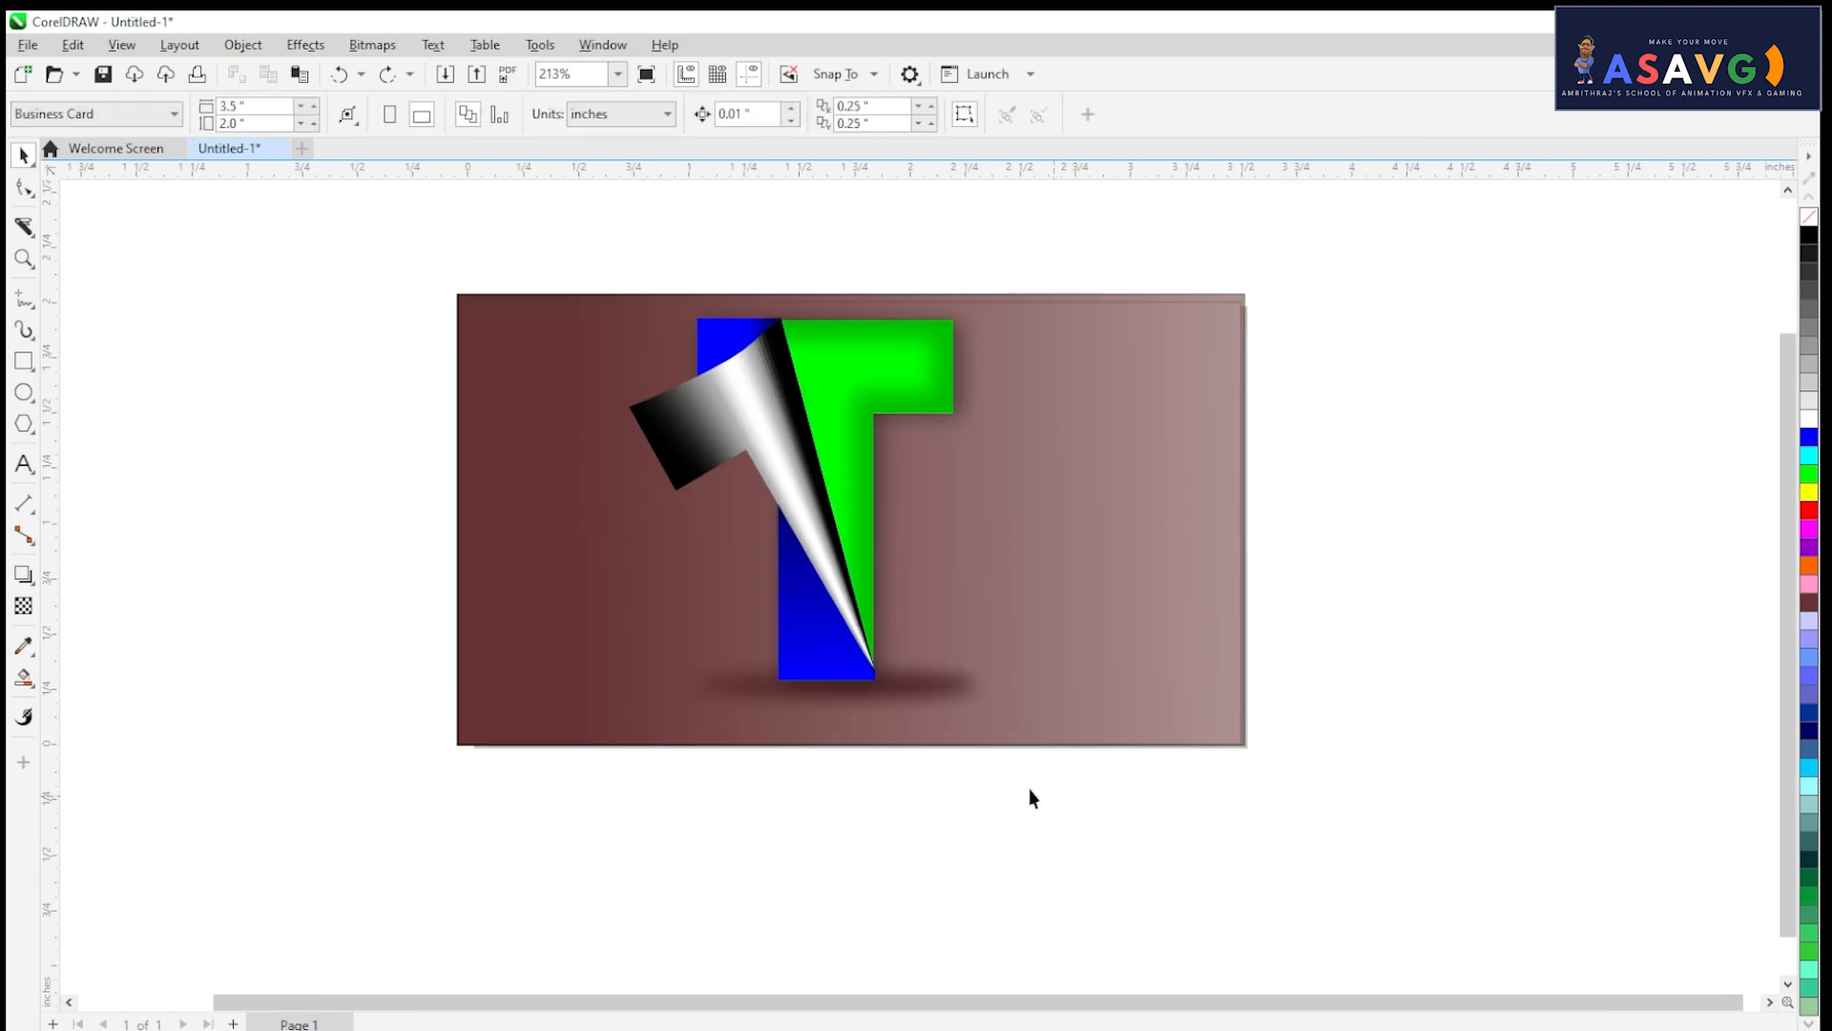
Step: Nudge the T's soft drop shadow down to Y 0.989 in
scroll(922, 727, "up", 2)
left_click(926, 680)
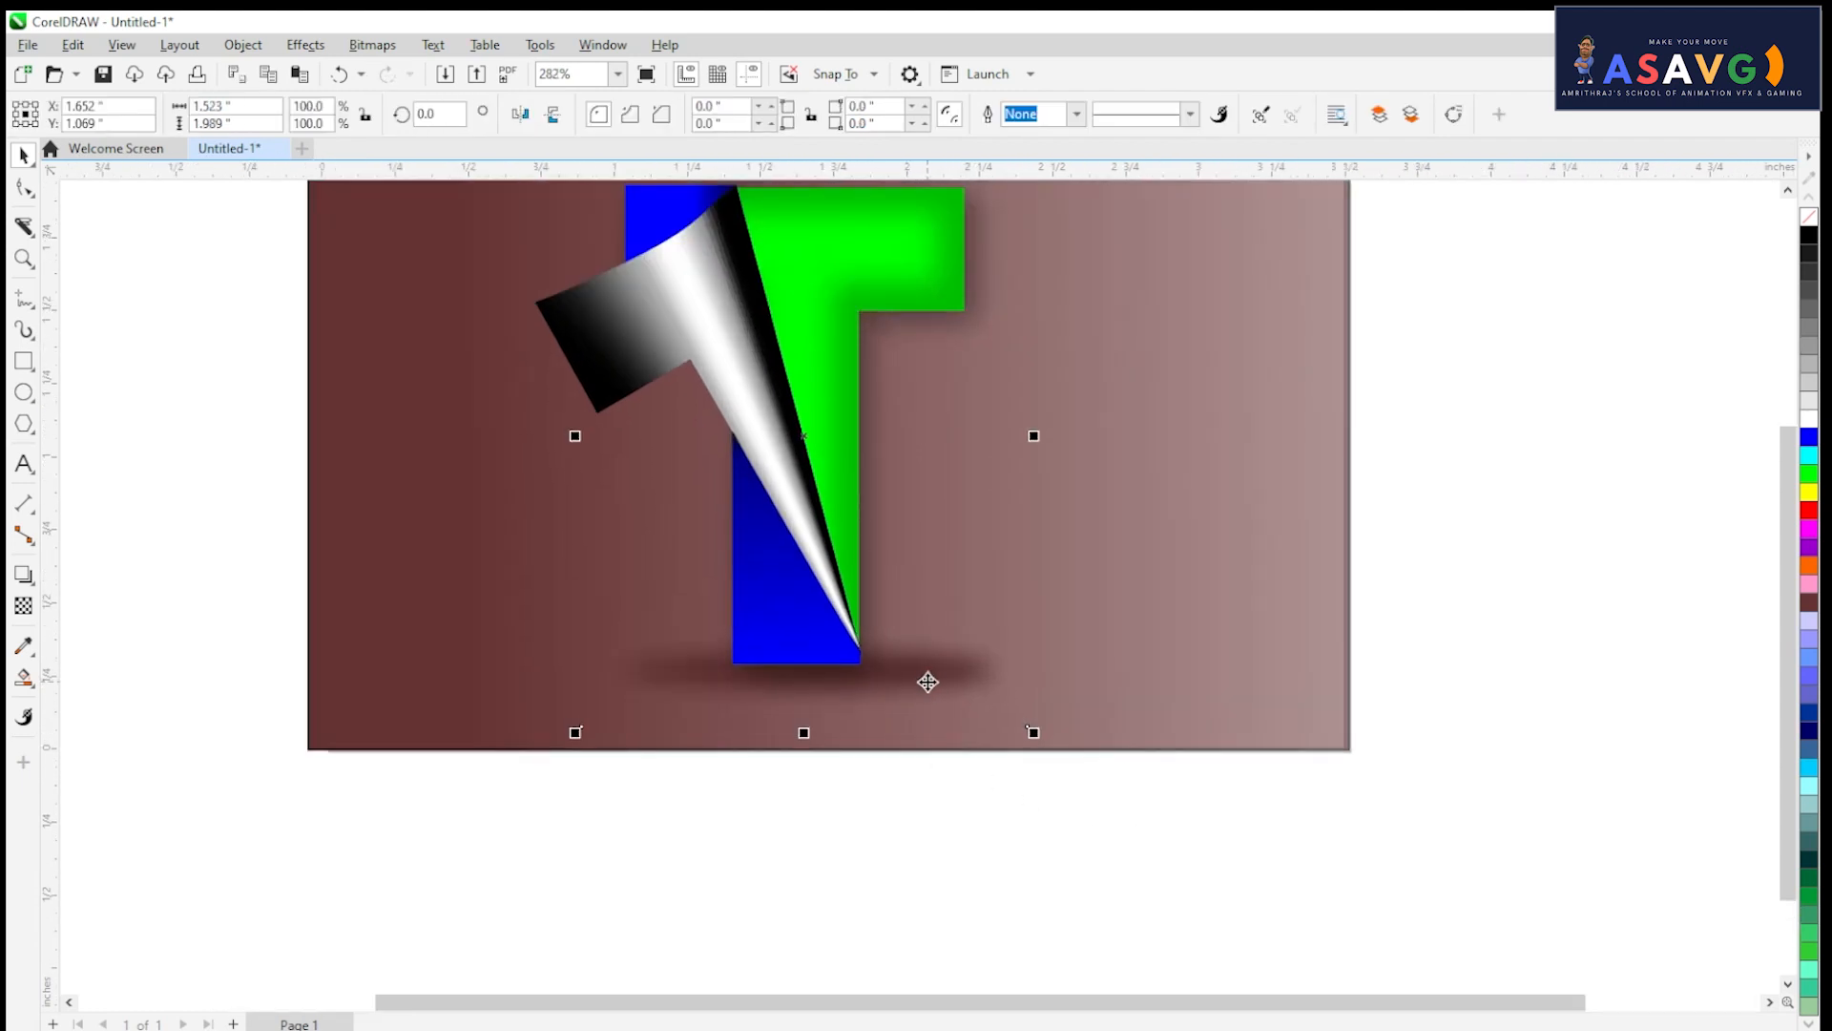
key("Down")
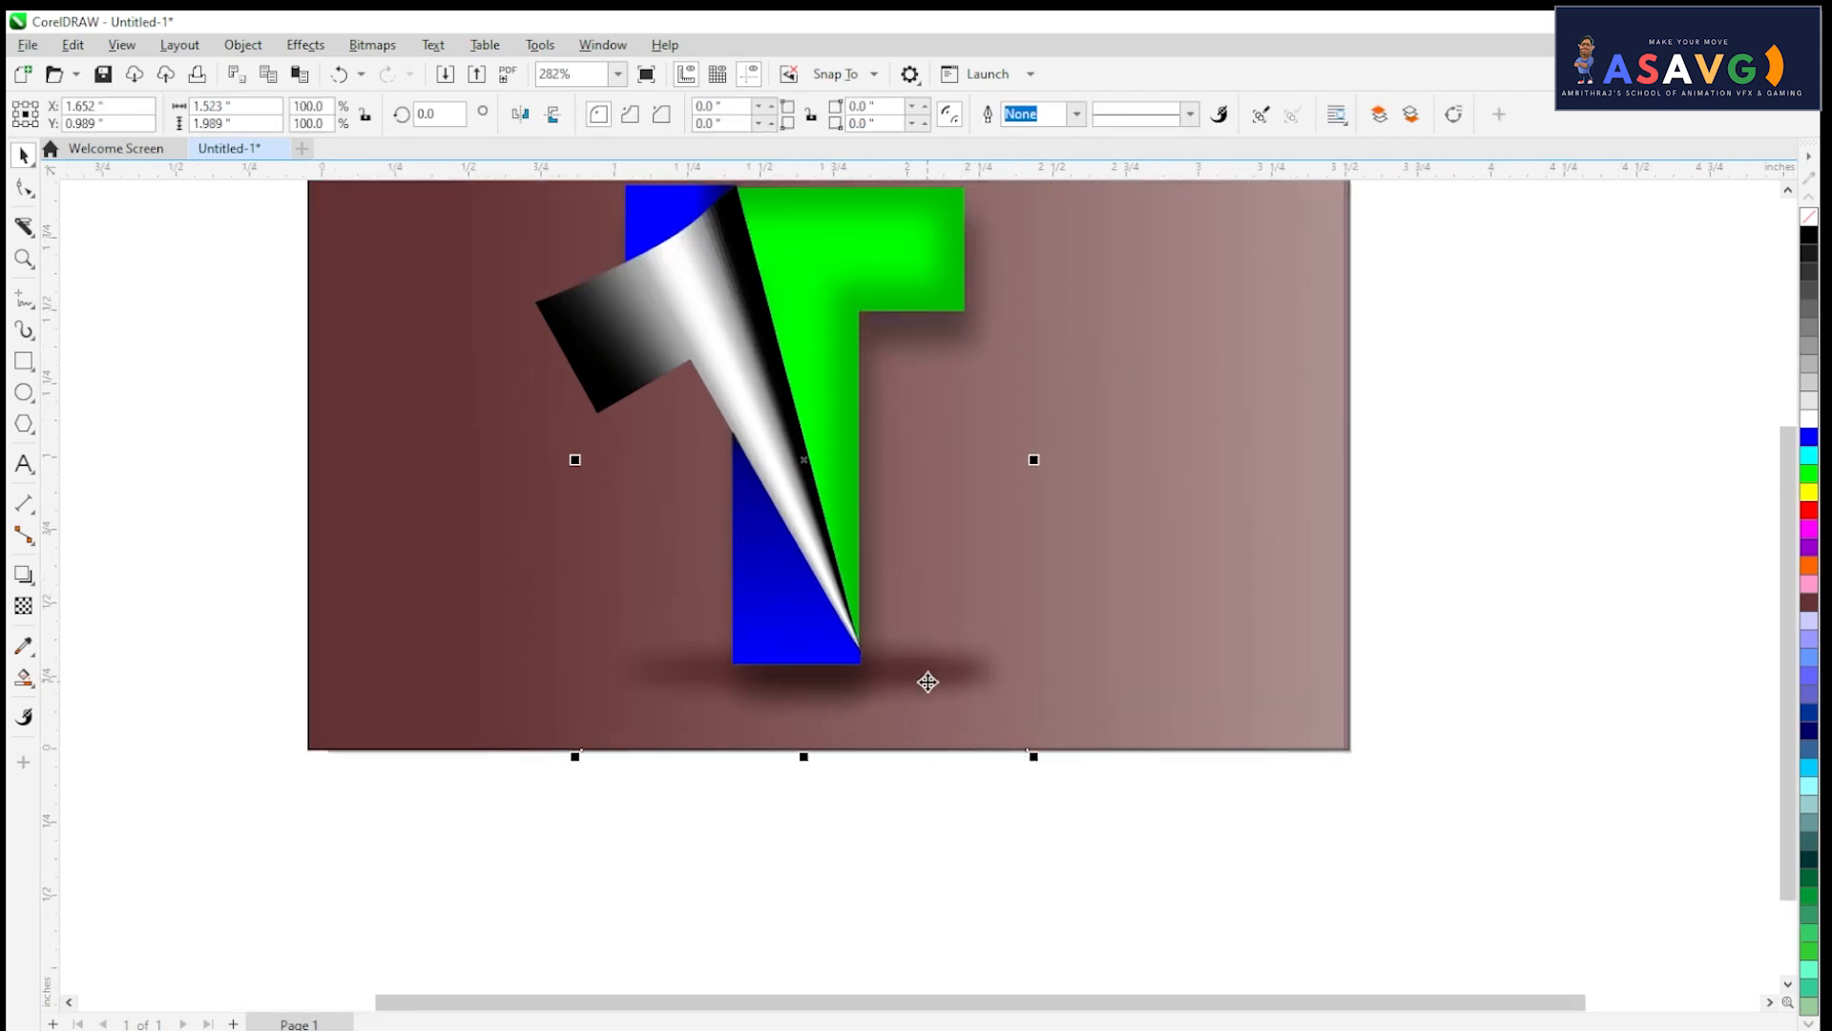
Step: Try to stretch the T's drop shadow to about 2.09 in tall and shift it left, and undo both changes
left_click_drag(803, 756, 806, 769)
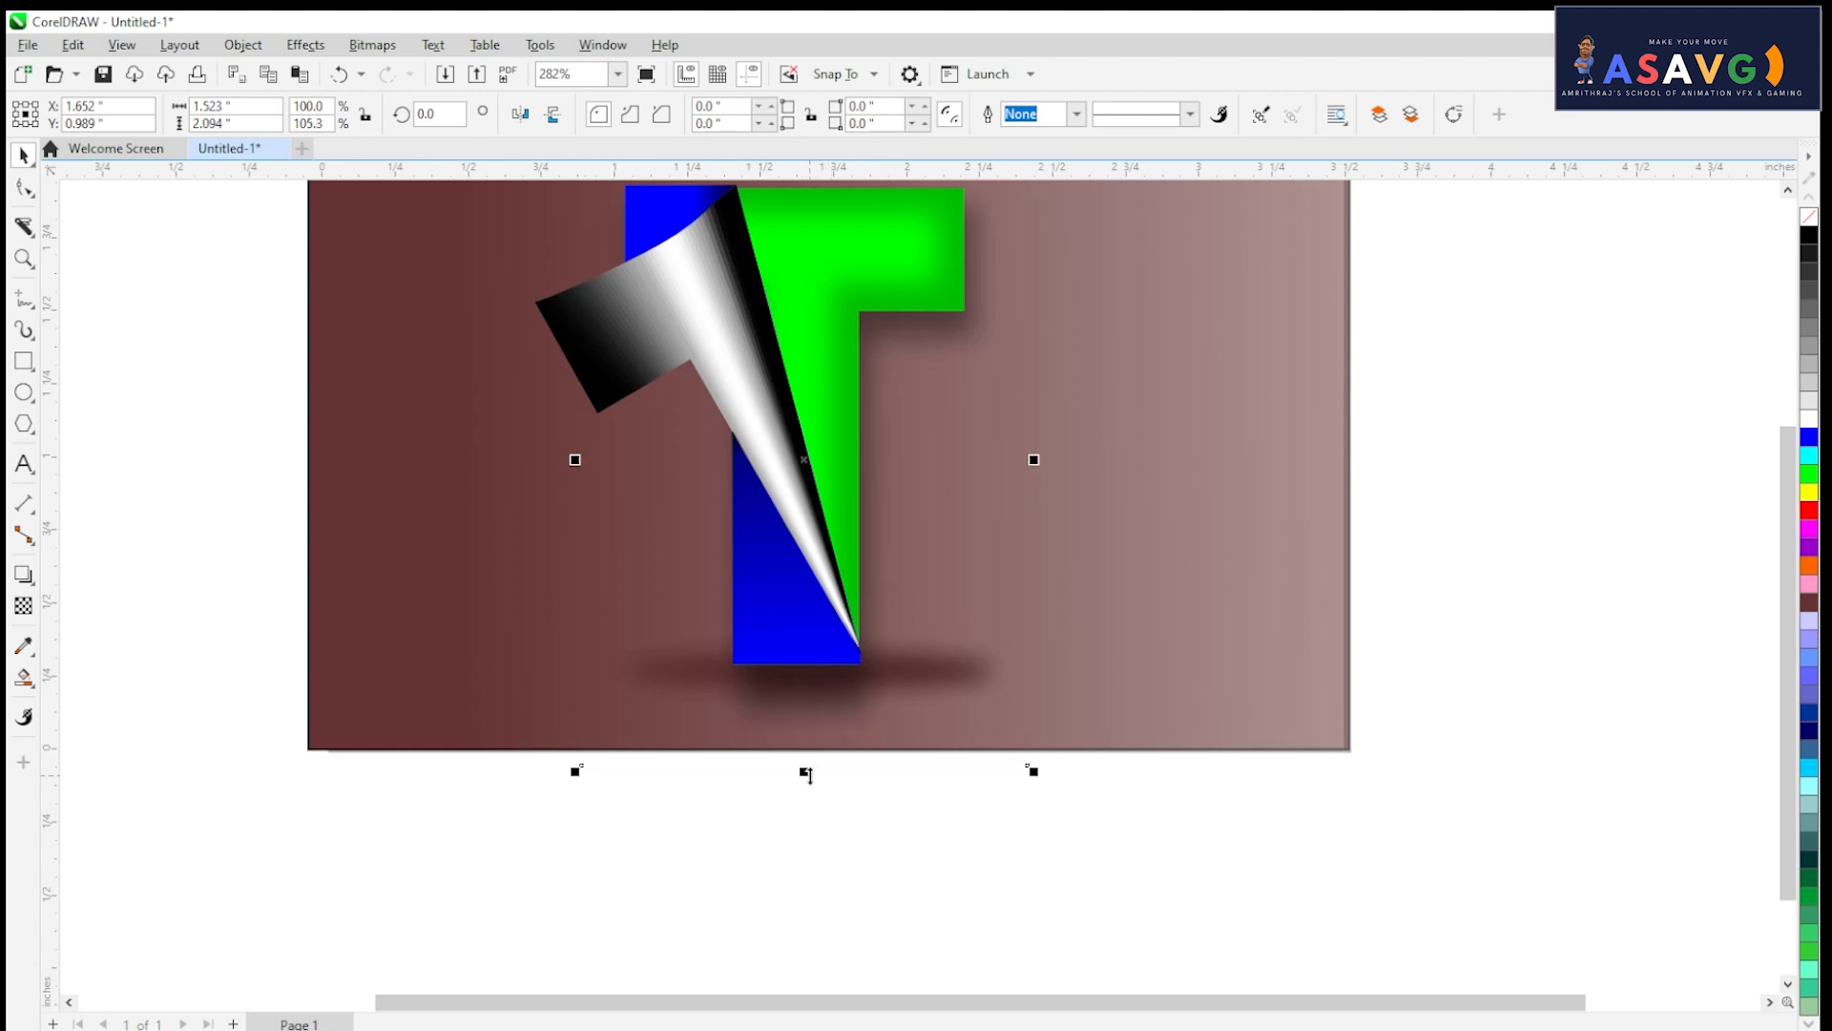
left_click_drag(843, 672, 813, 671)
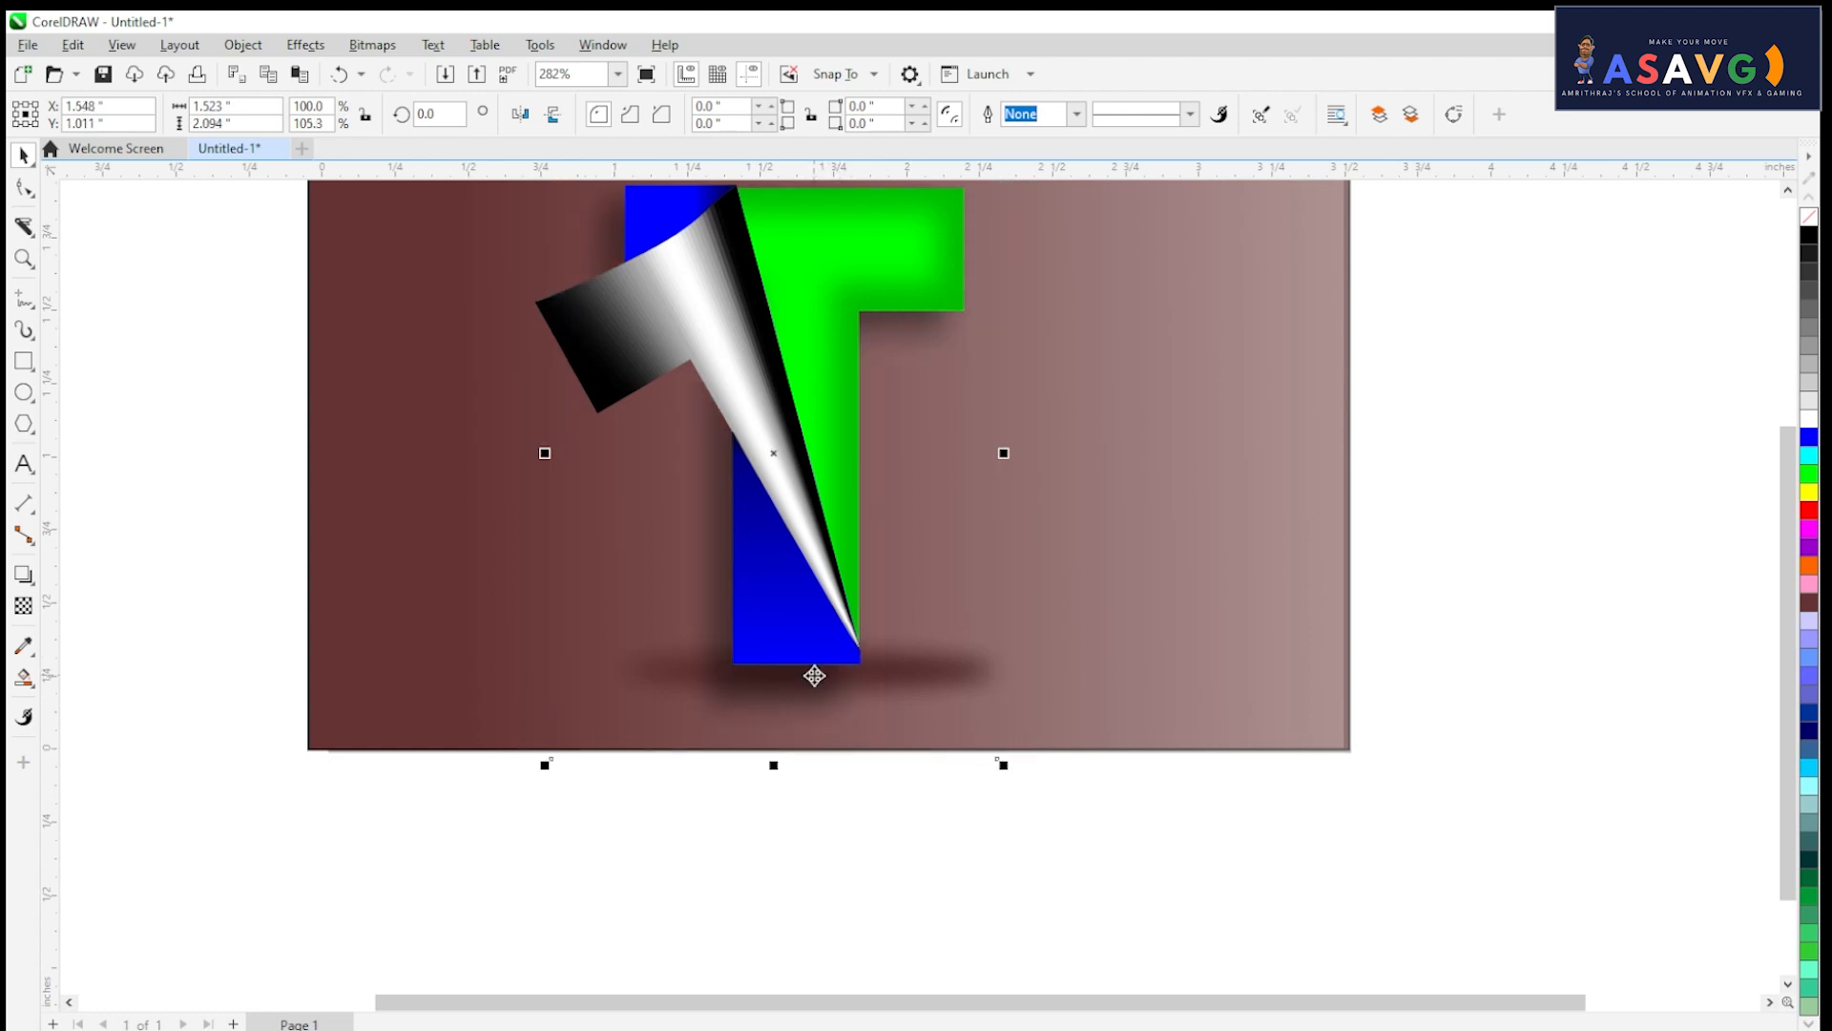
key("ctrl+z")
left_click(1216, 643)
scroll(1215, 643, "down", 2)
Step: Nudge the T's drop shadow up to Y 0.999 in and preview the logo full screen
key("Tab")
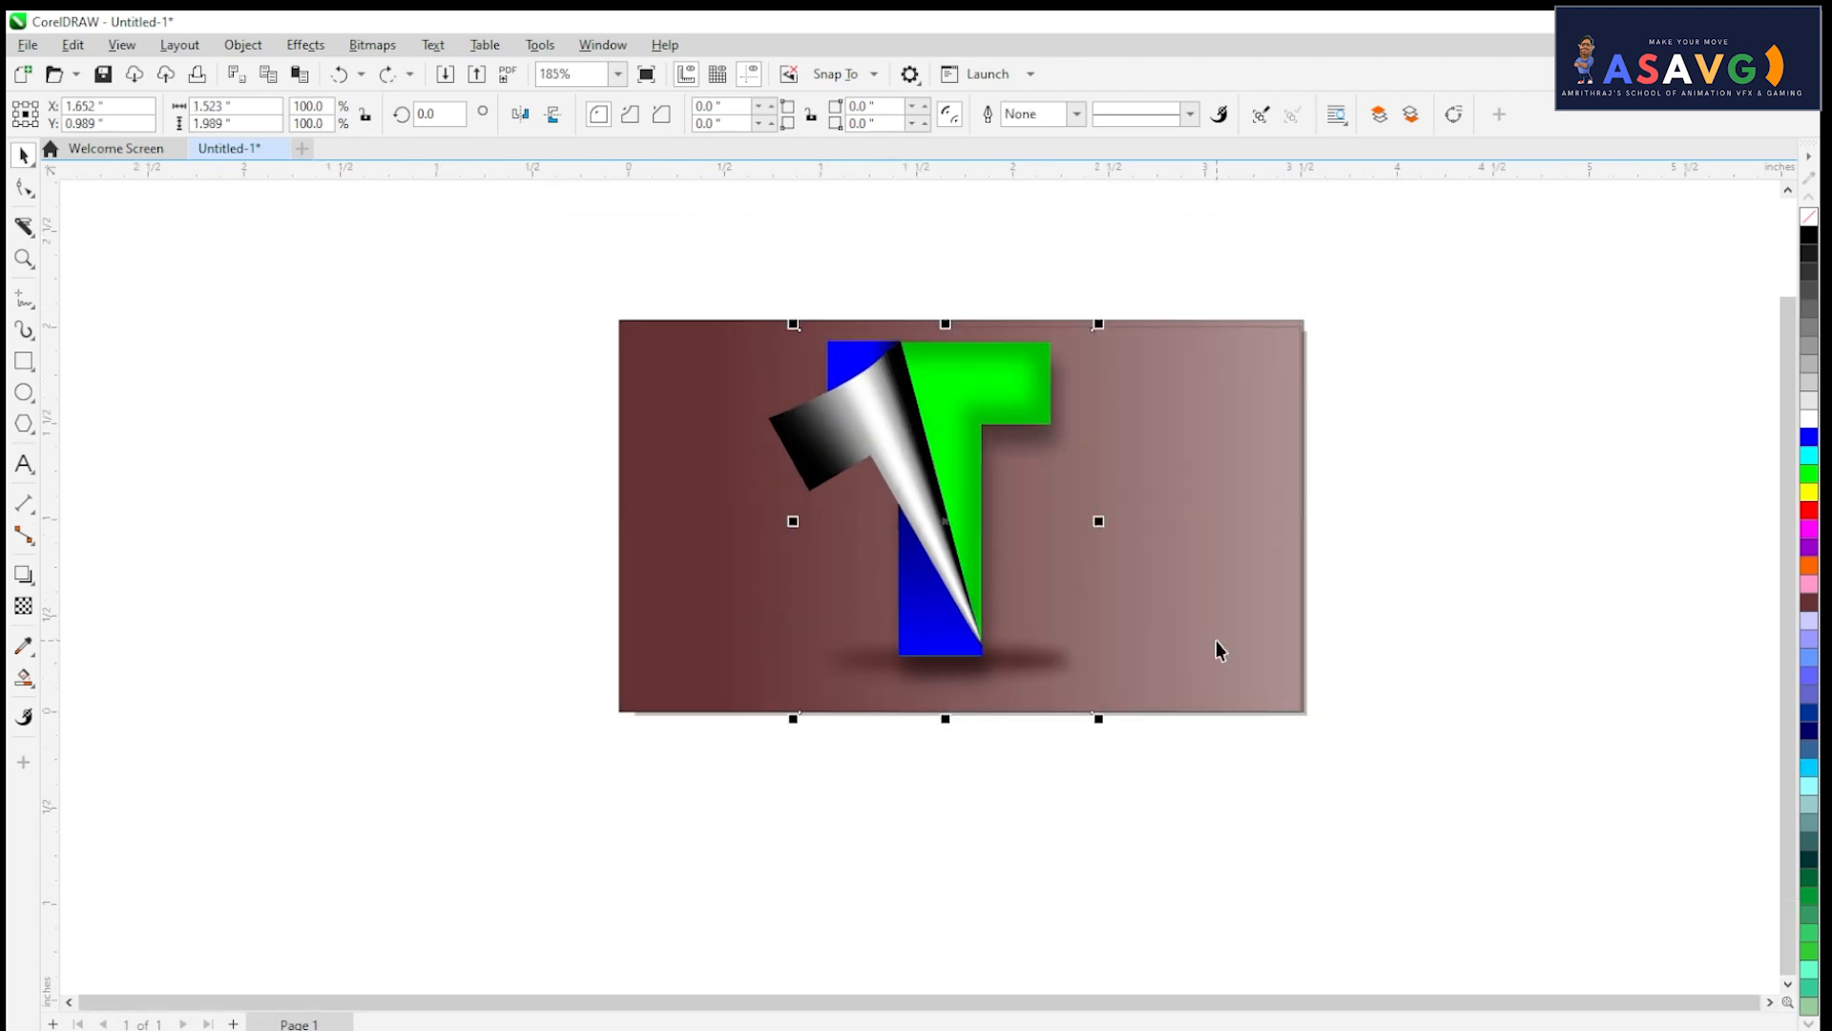
scroll(1164, 768, "up", 1)
scroll(1164, 768, "up", 1)
scroll(1084, 759, "up", 1)
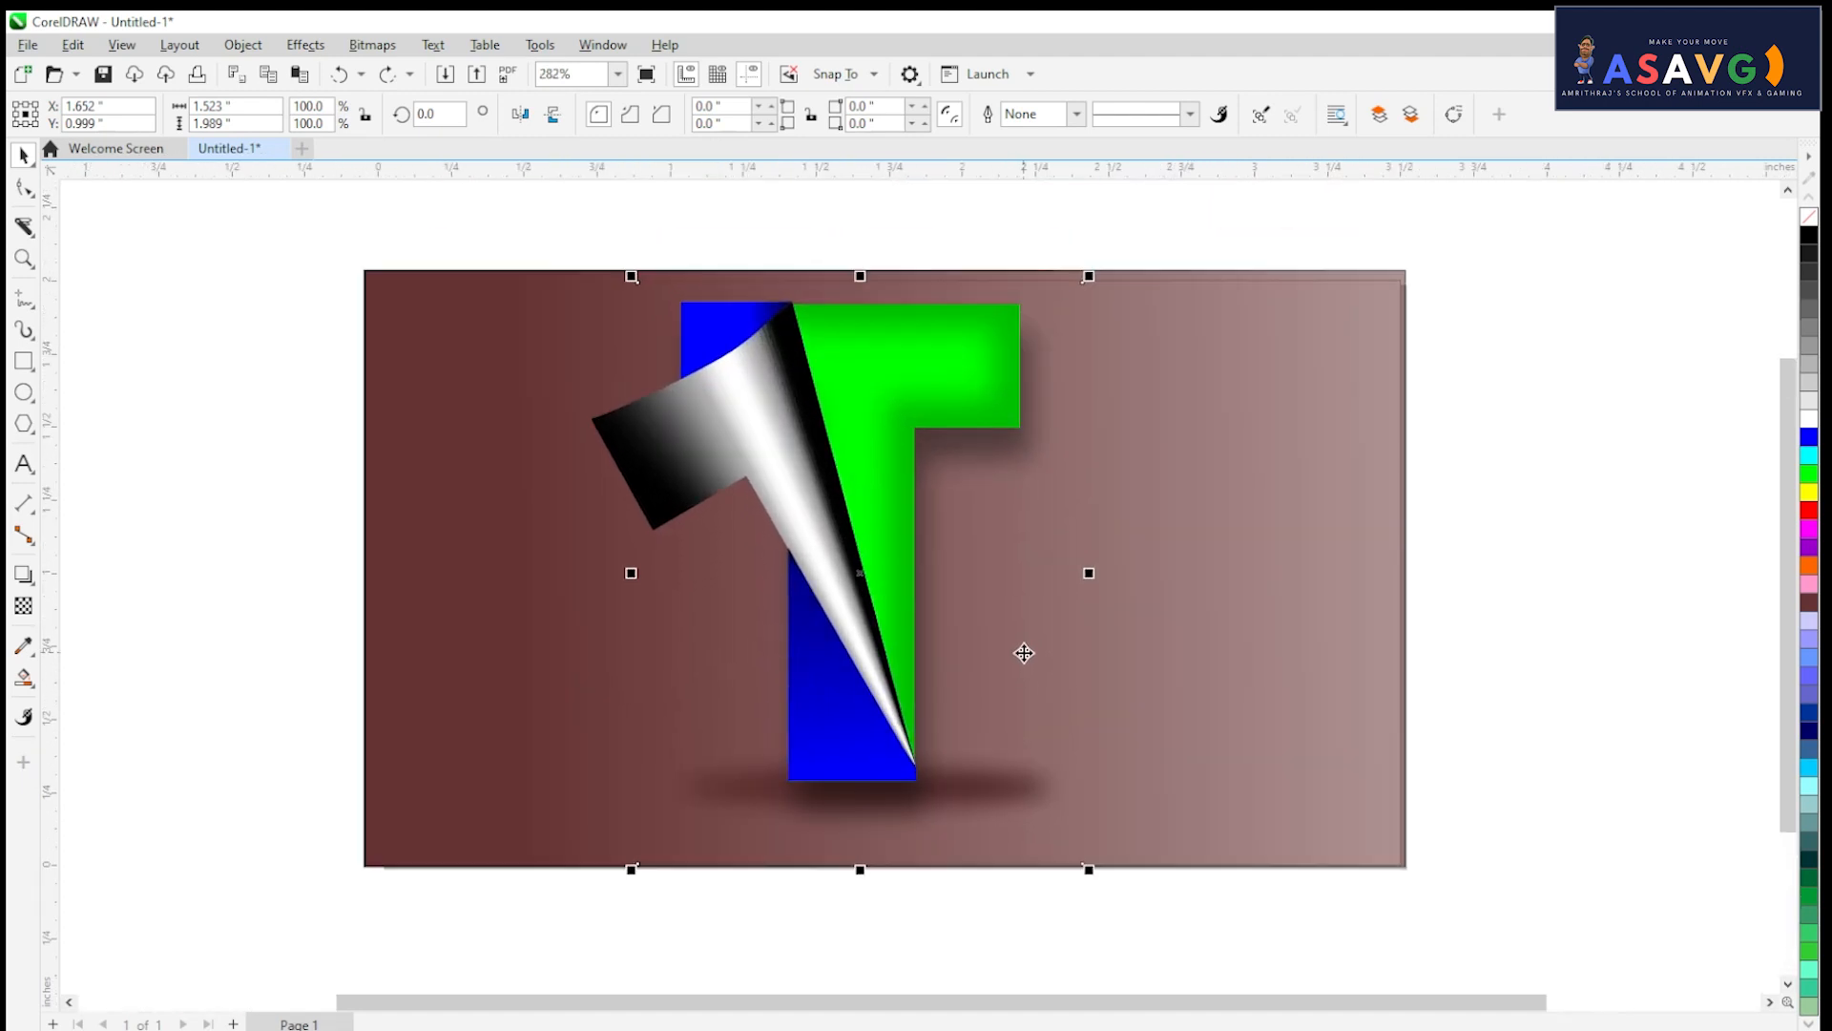
key("F9")
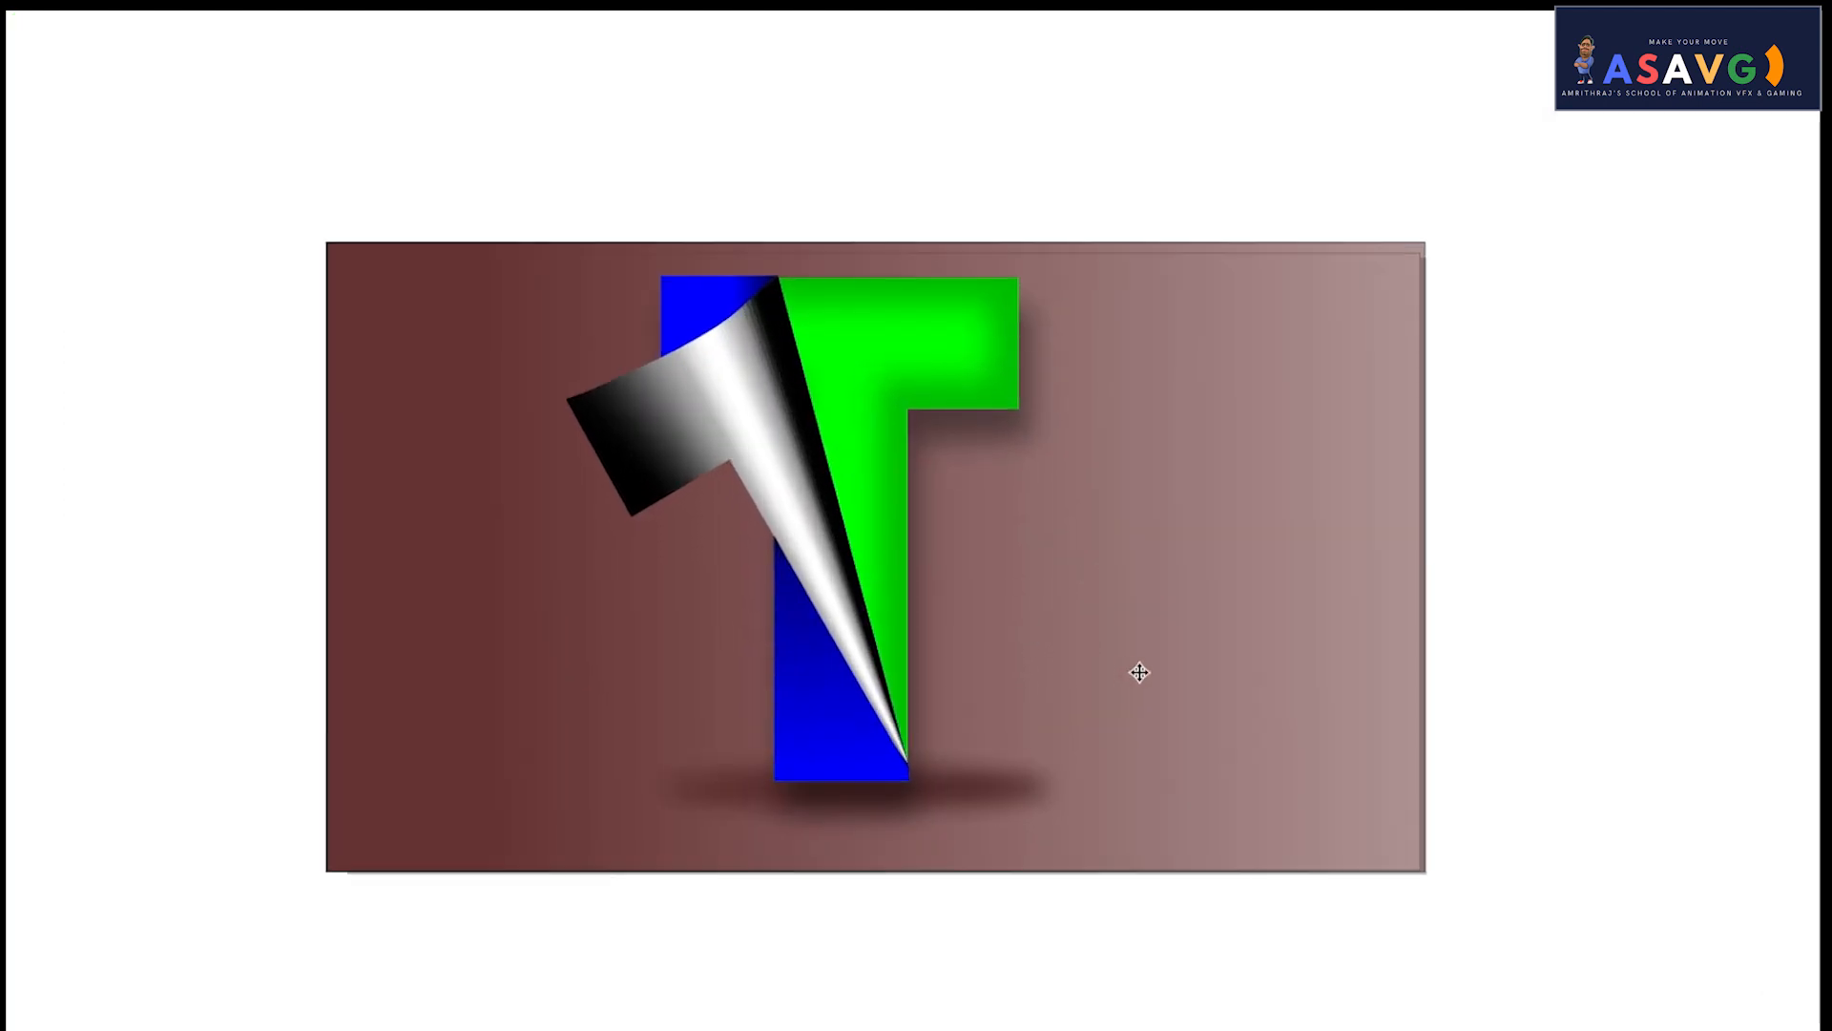